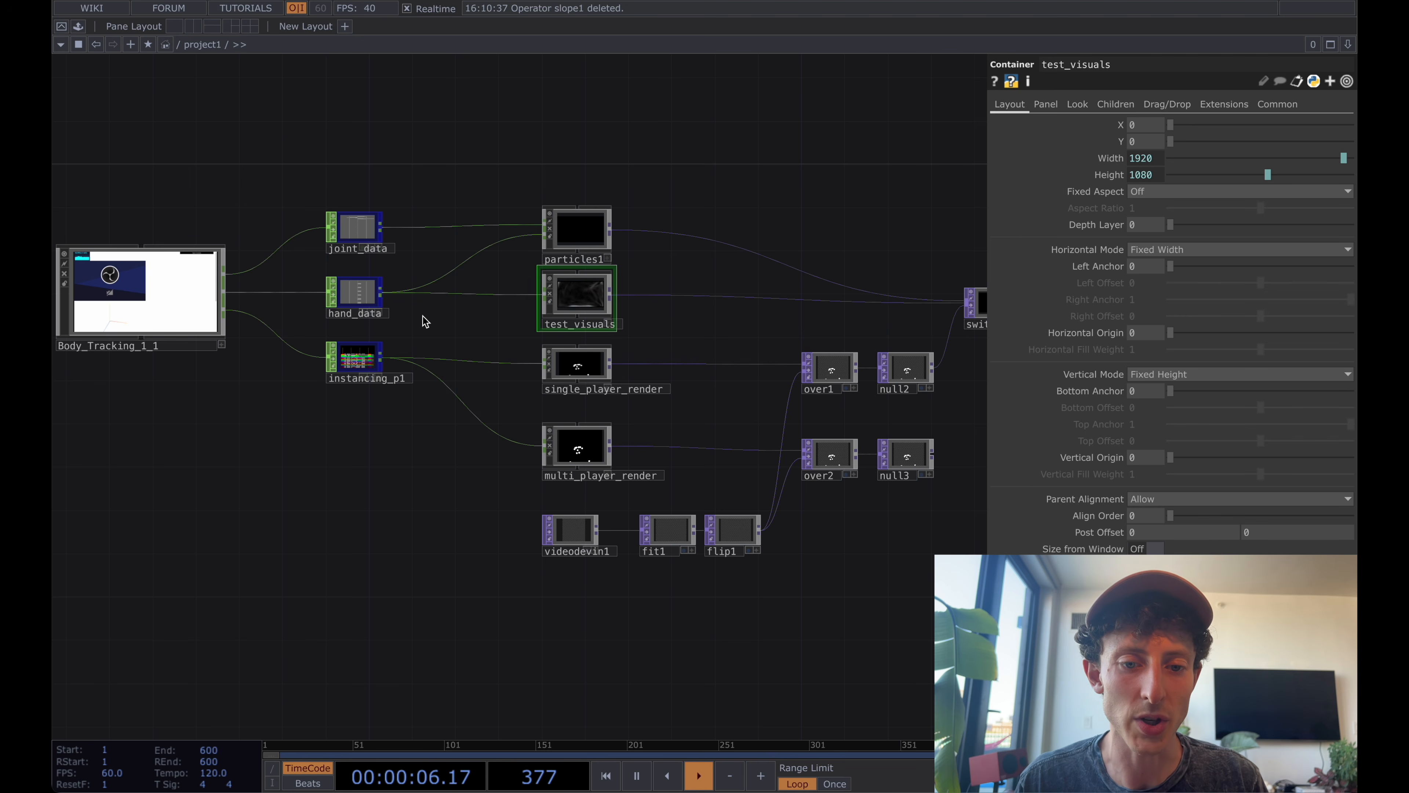
# Open the test_visuals container's internal network.
pyautogui.scroll(5, 425, 322)
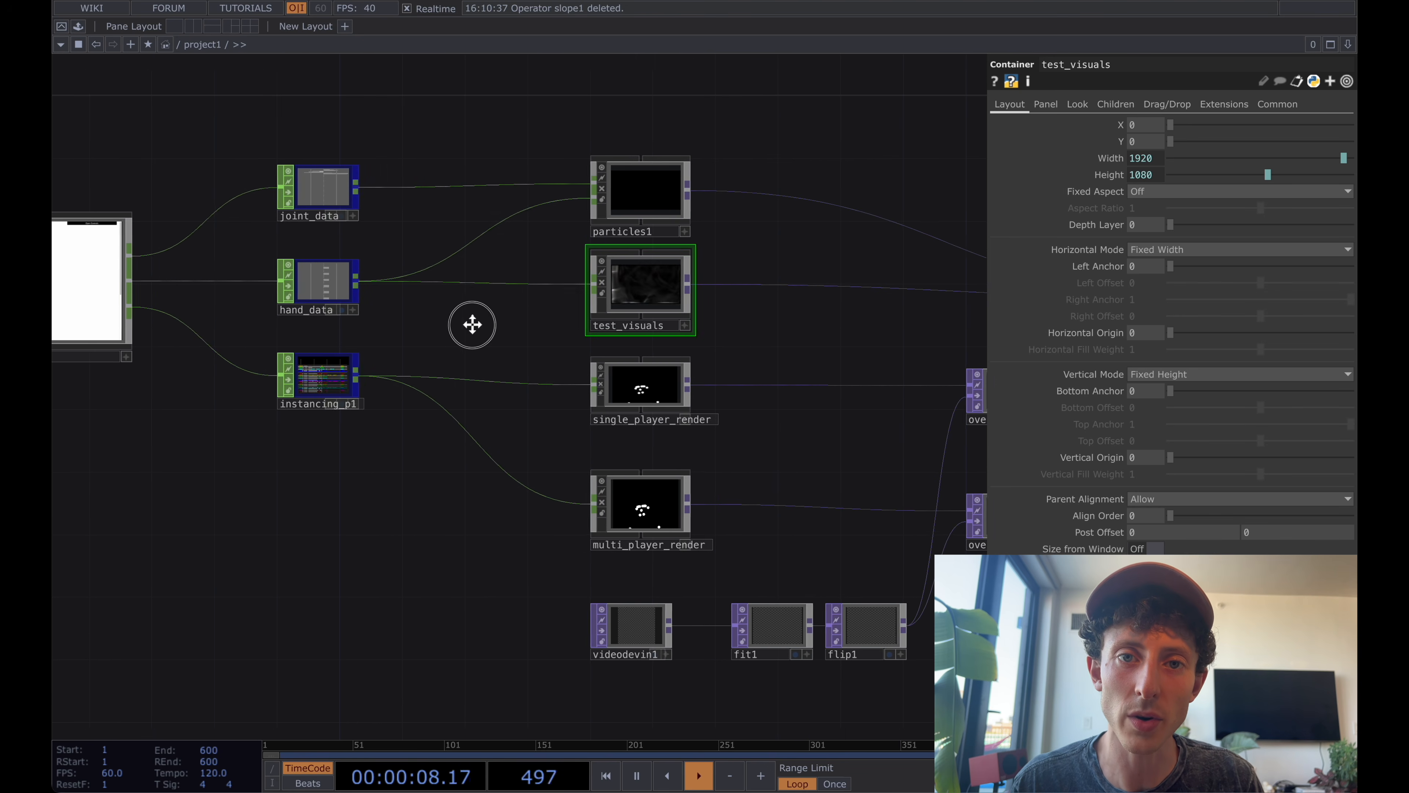
pyautogui.hscroll(1, 472, 324)
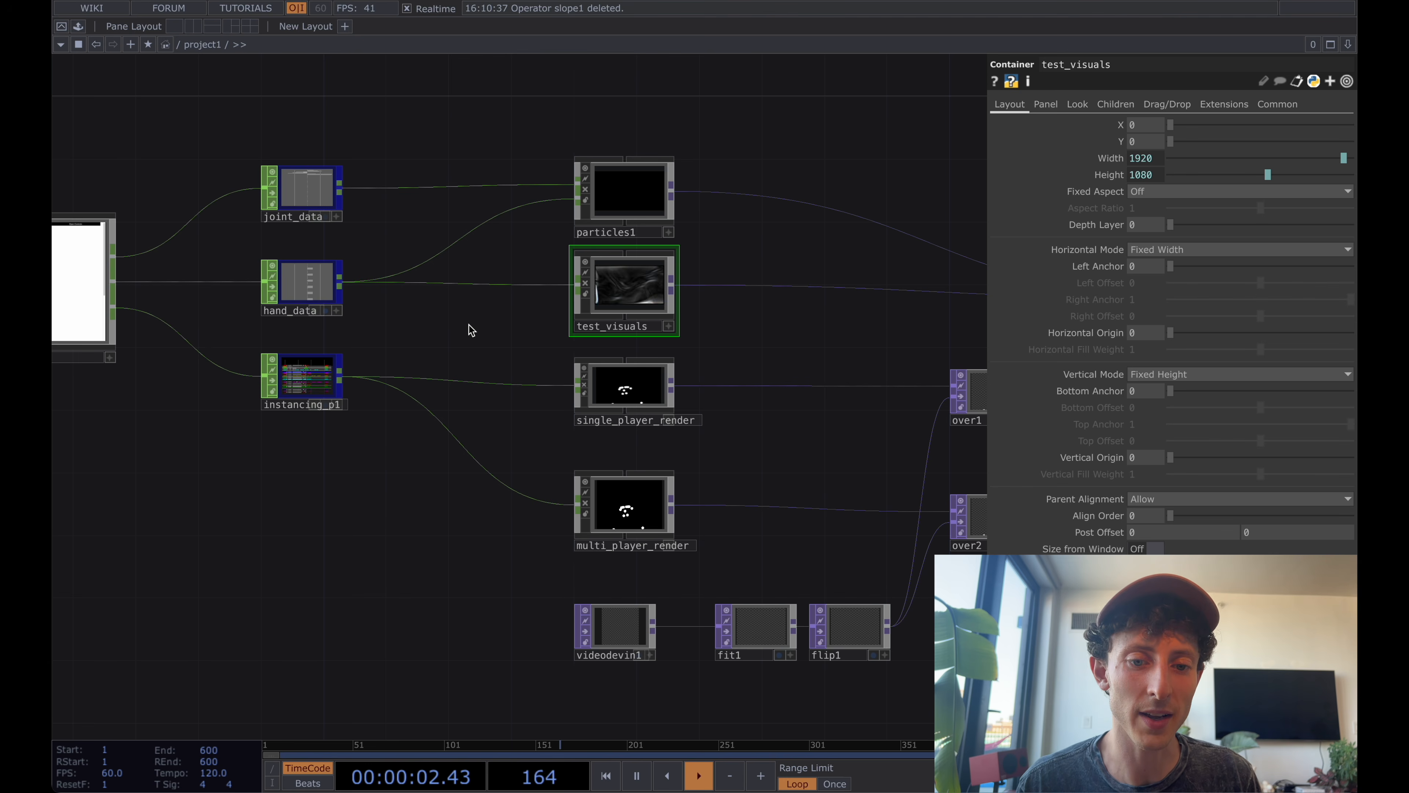
pyautogui.moveTo(471, 330); pyautogui.dragTo(481, 341)
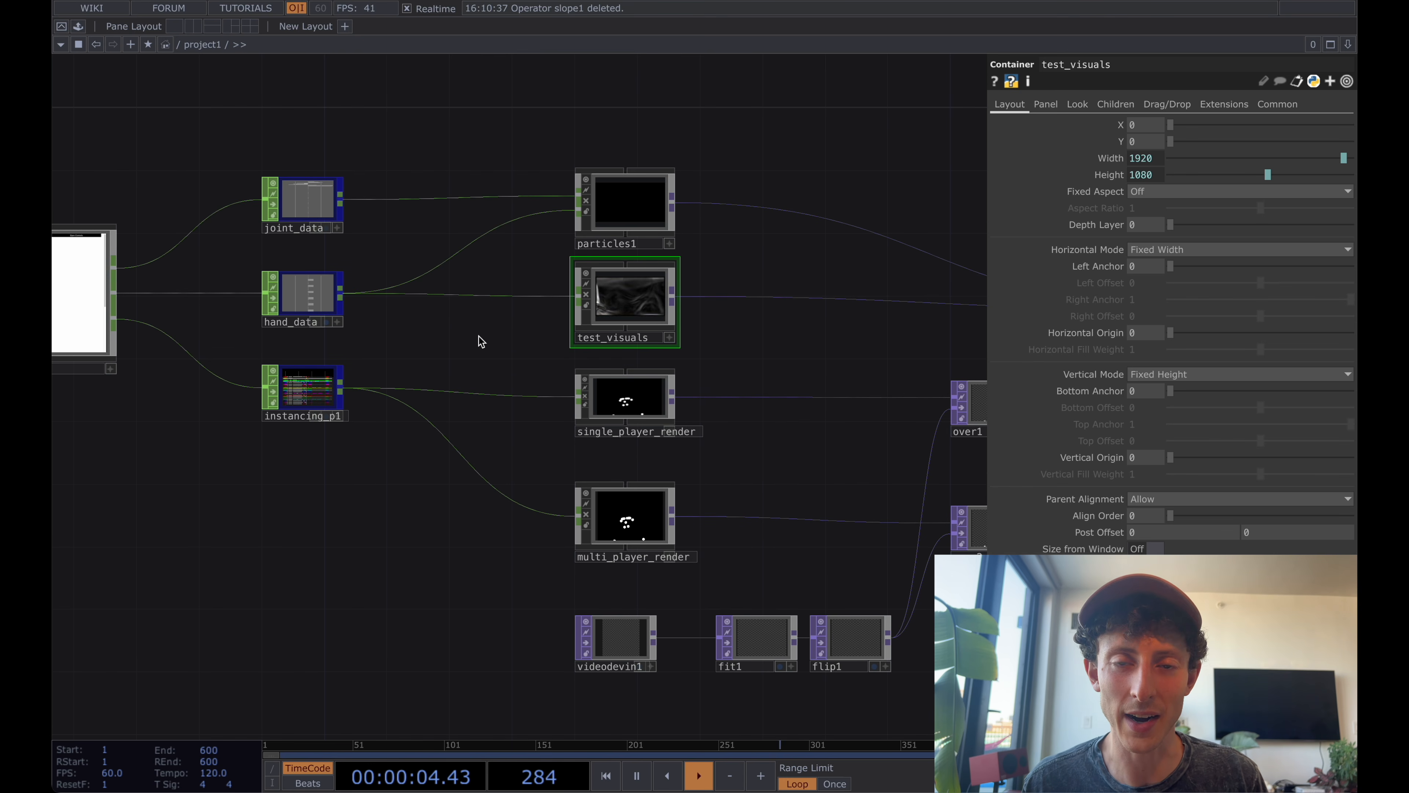
pyautogui.doubleClick(622, 305)
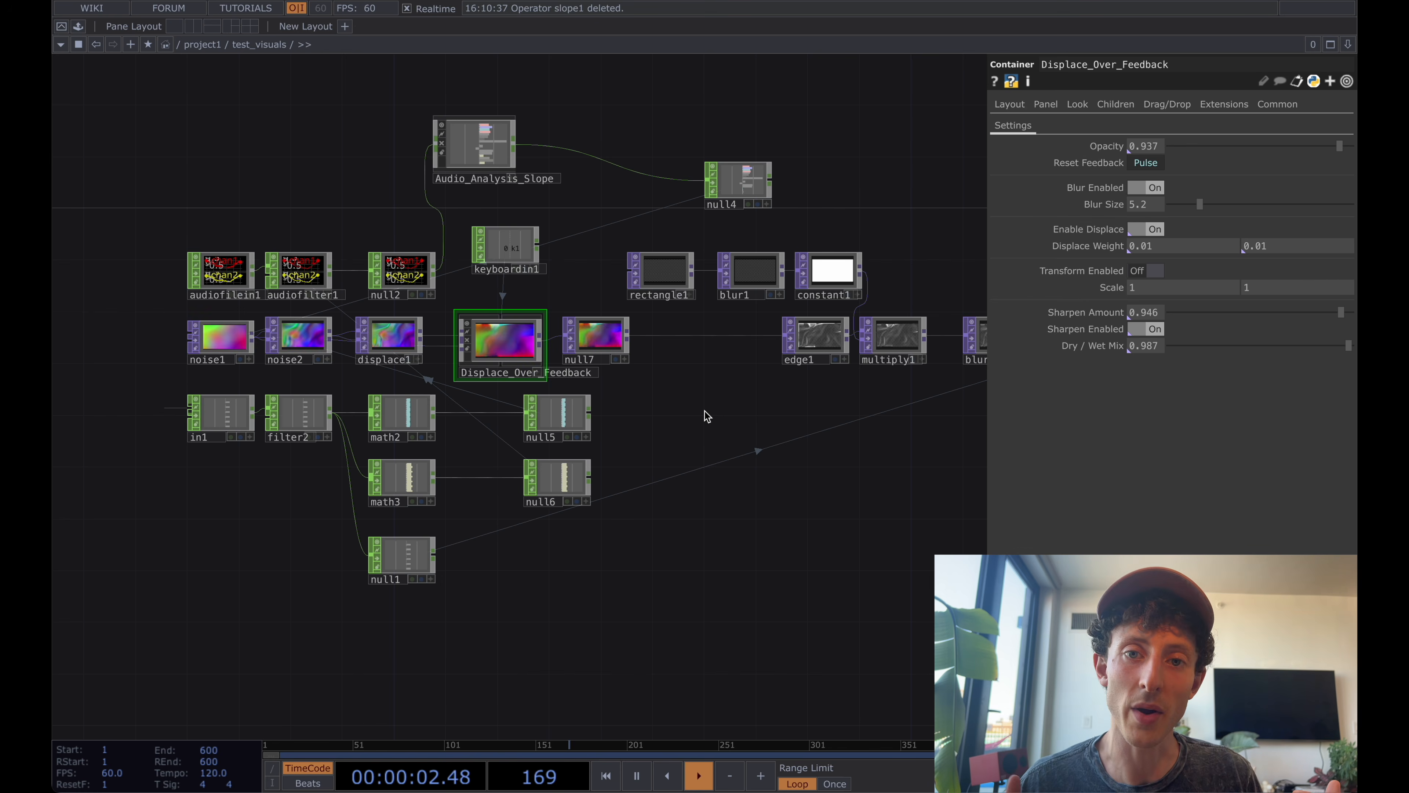
# Inspect the Audio_Analysis_Slope component's parameters and its connections inside test_visuals.
pyautogui.click(481, 146)
pyautogui.moveTo(576, 111); pyautogui.dragTo(632, 169)
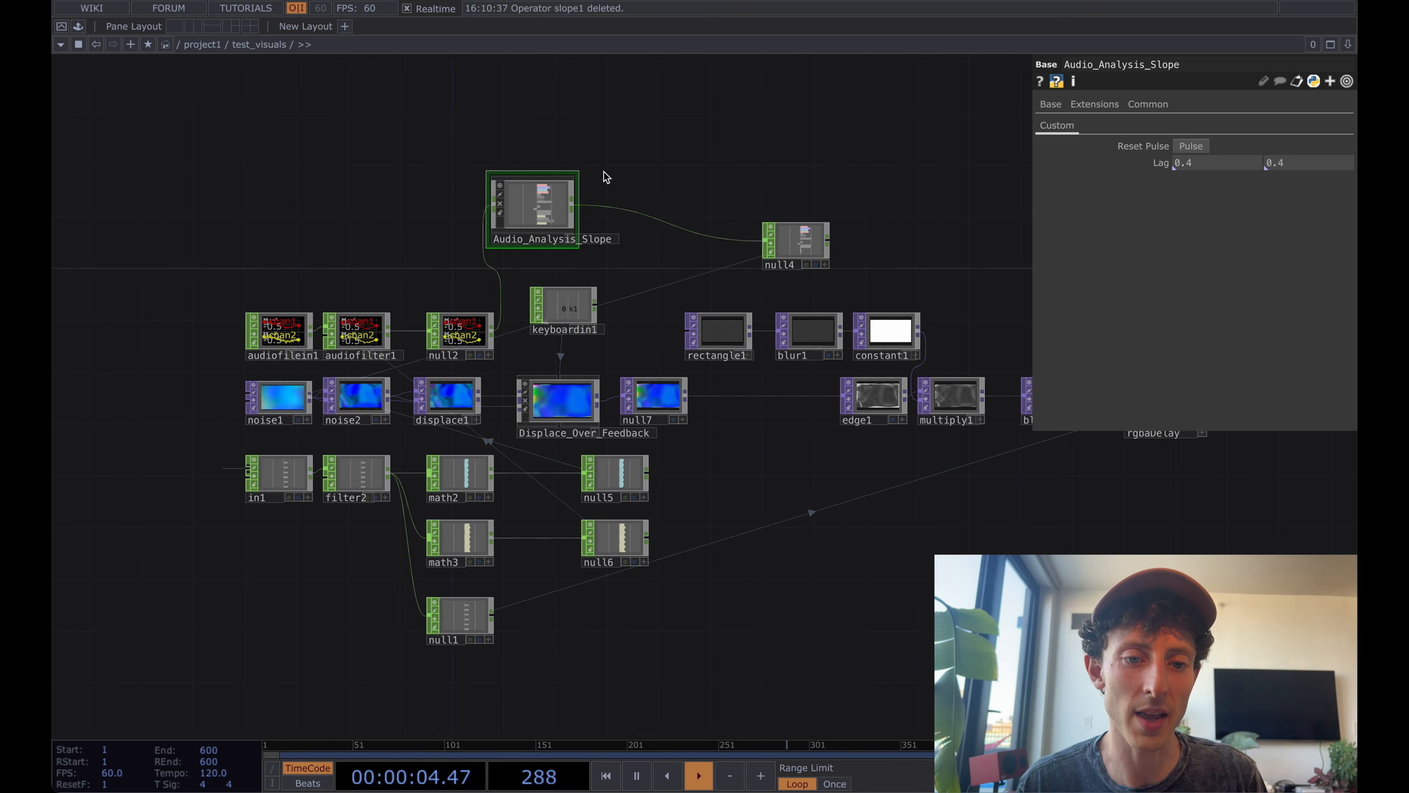
pyautogui.moveTo(494, 151); pyautogui.dragTo(503, 169, button='middle')
pyautogui.scroll(2, 504, 168)
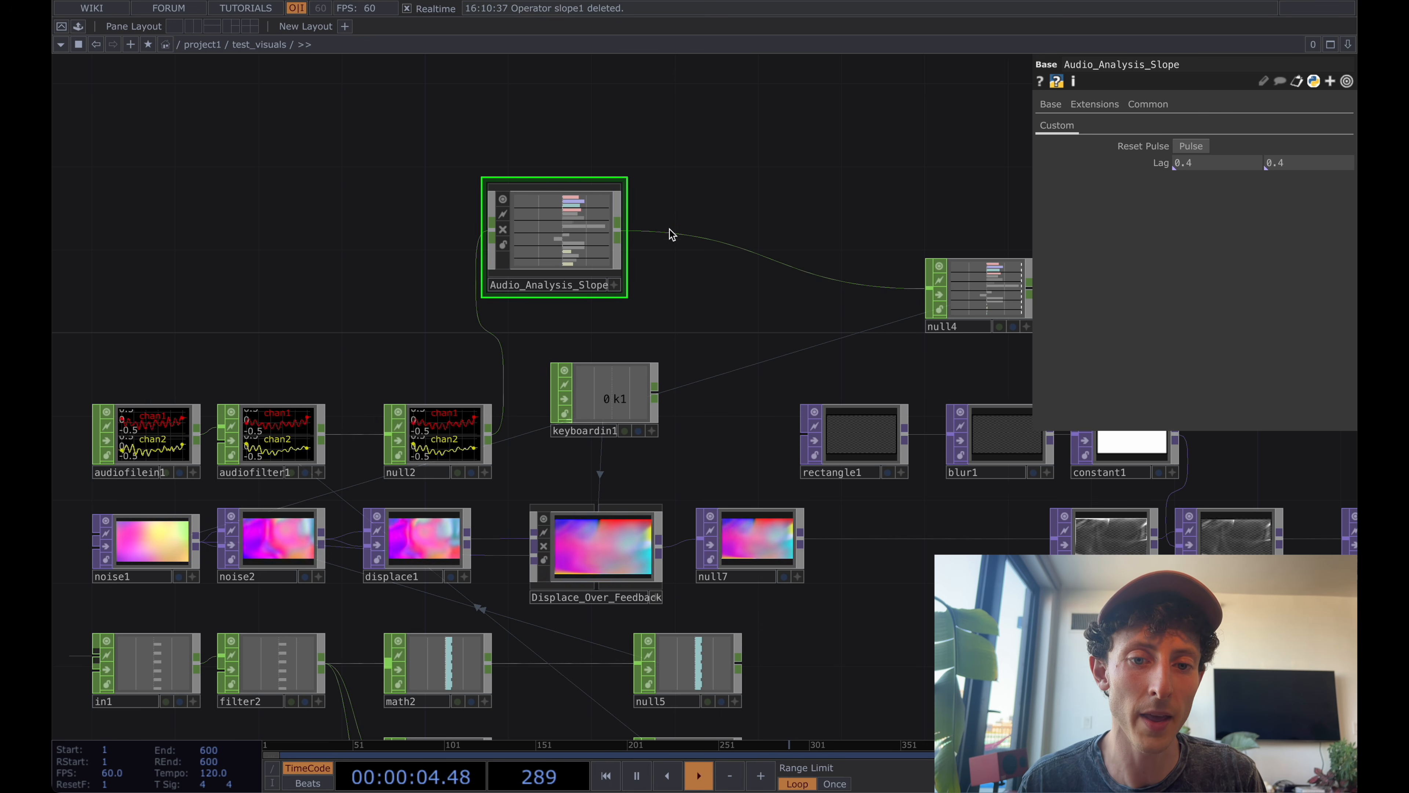
pyautogui.scroll(-3, 710, 170)
pyautogui.scroll(-3, 710, 170)
# Inspect the Displace_Over_Feedback container's settings and preview, and return to the project1 network.
pyautogui.click(614, 450)
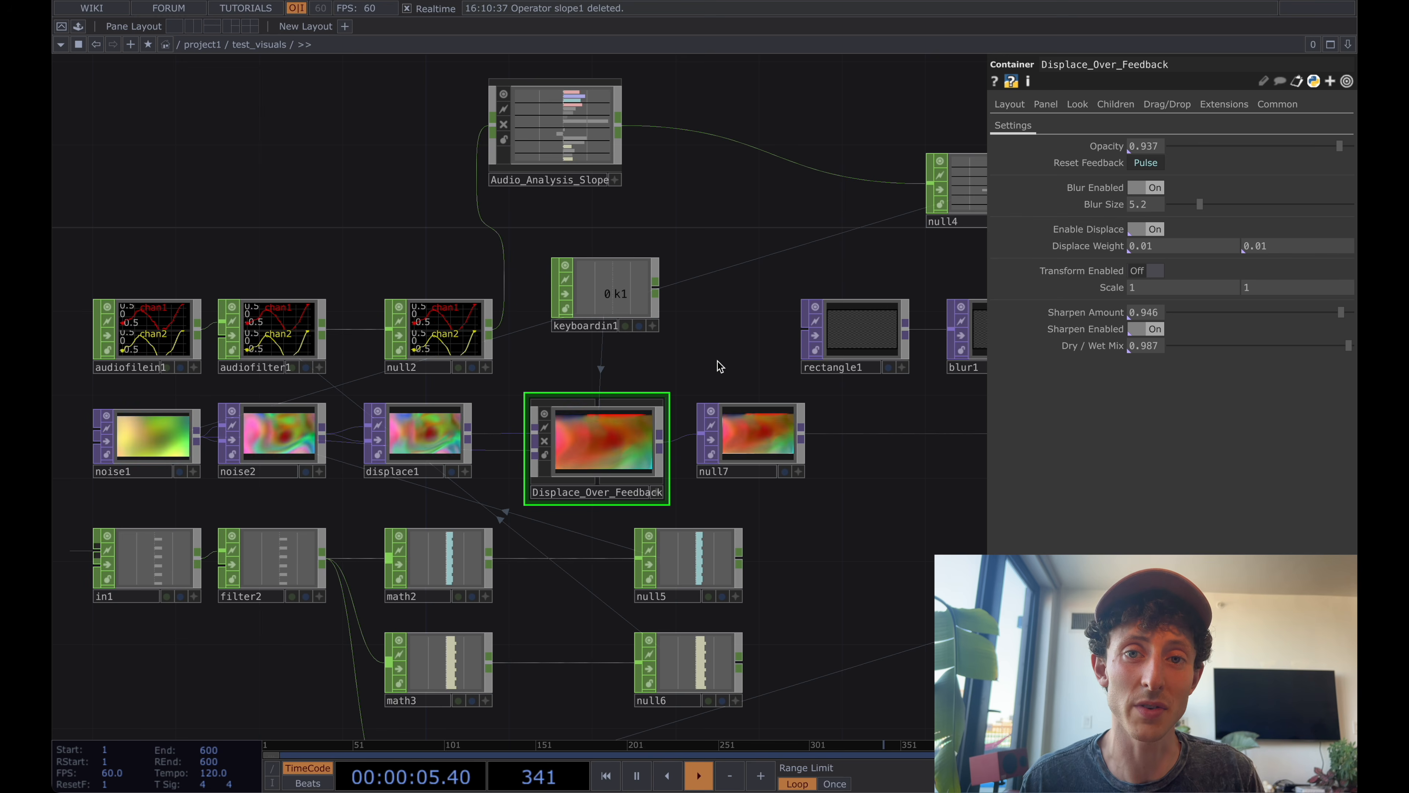
pyautogui.scroll(5, 610, 467)
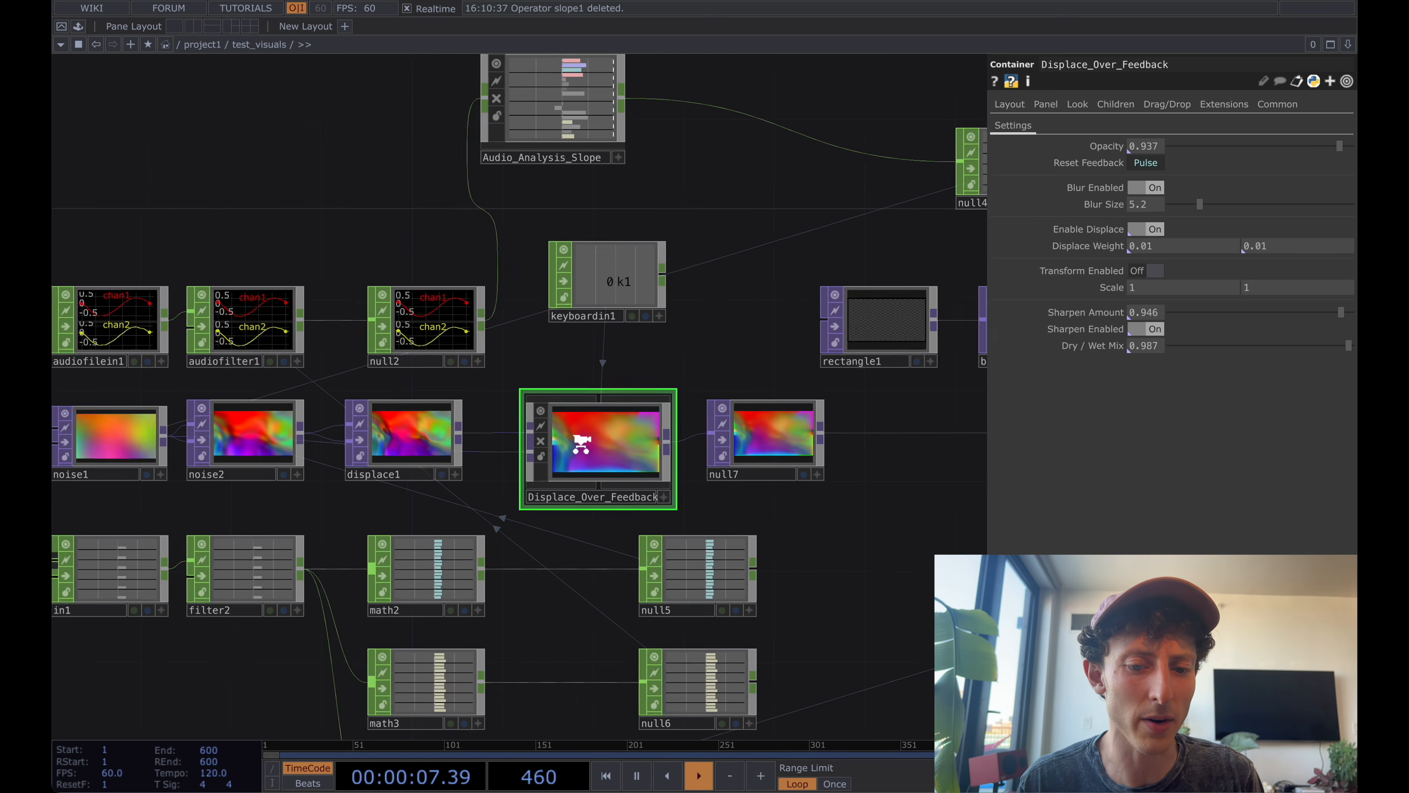
pyautogui.scroll(2, 658, 460)
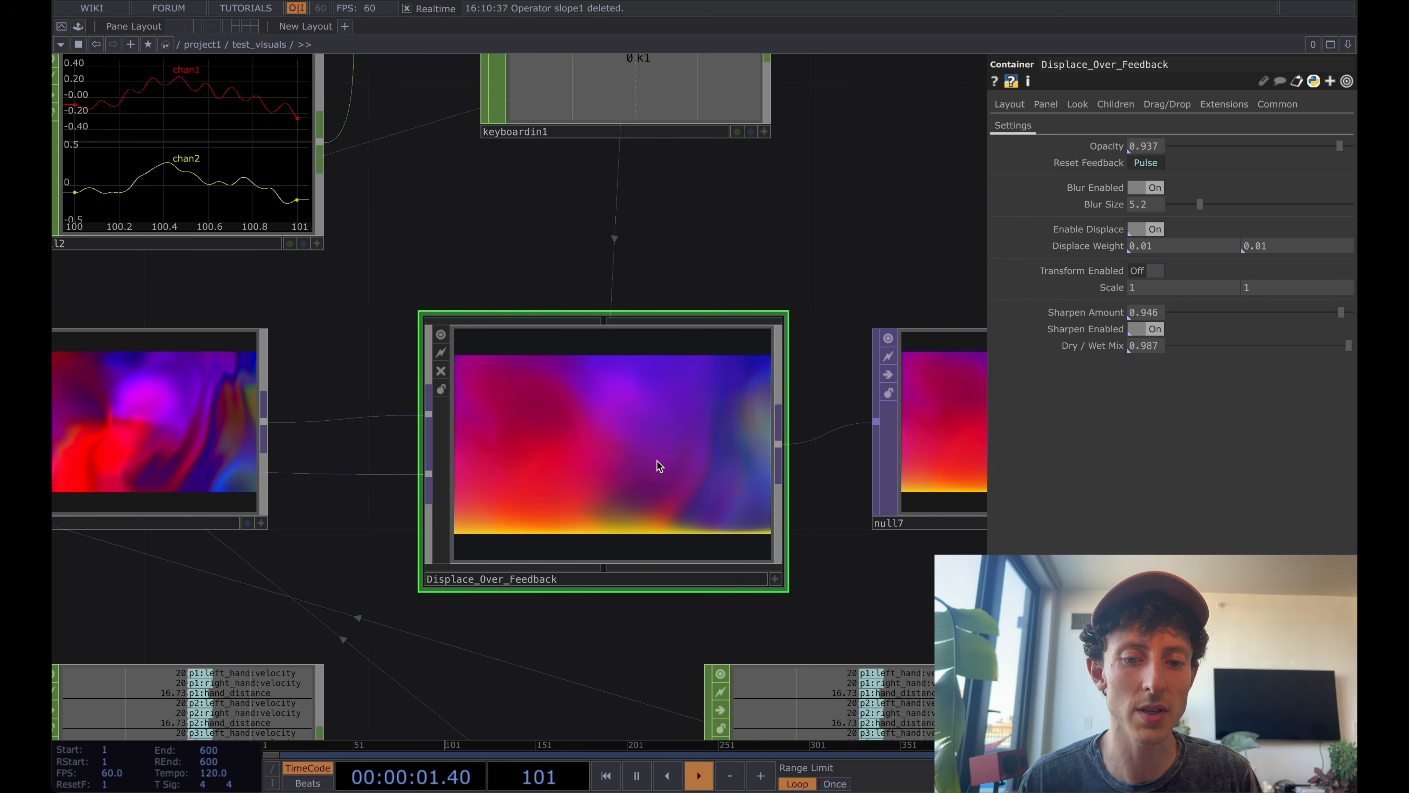
pyautogui.scroll(-3, 658, 461)
pyautogui.scroll(-5, 693, 398)
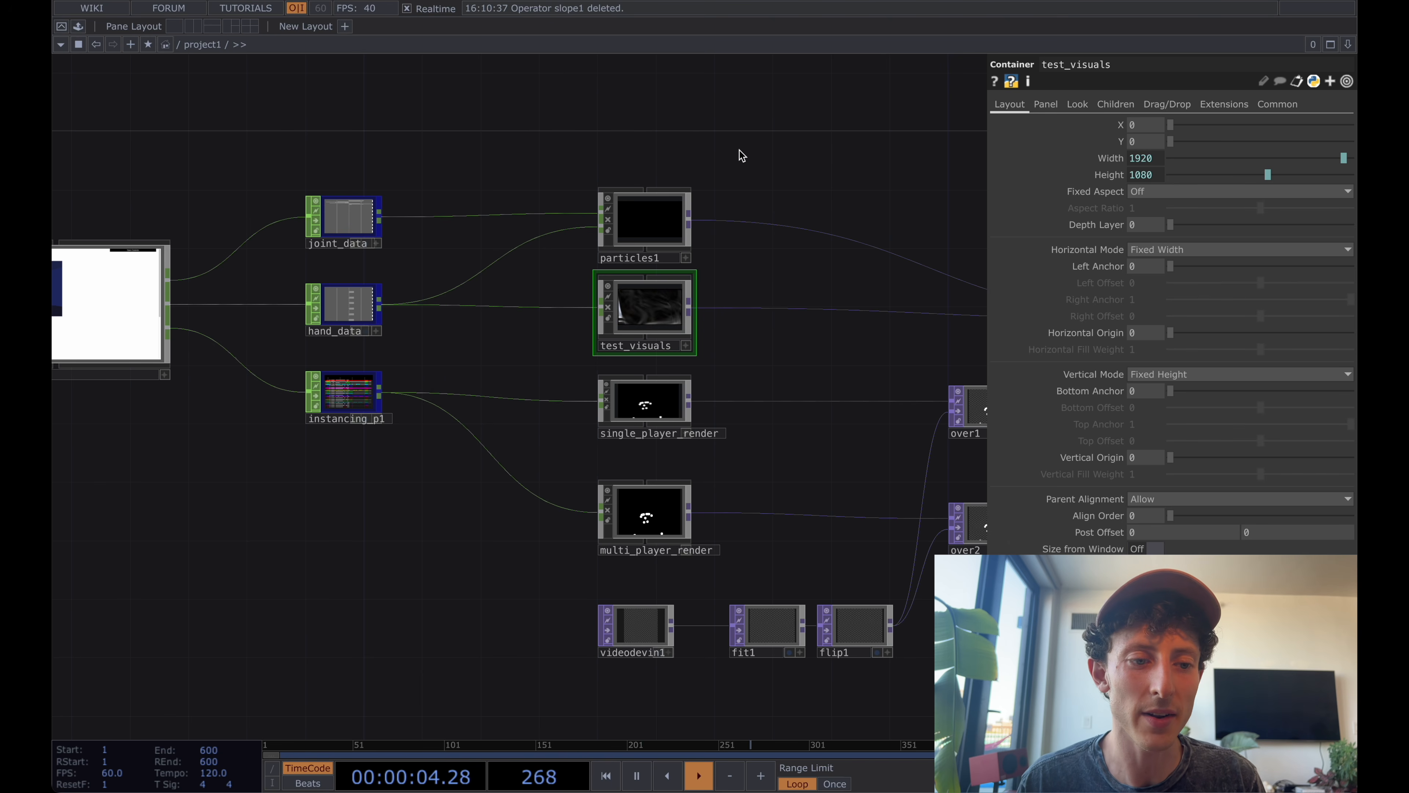
# Turn off cooking for the test_visuals container.
pyautogui.moveTo(741, 156); pyautogui.dragTo(740, 145)
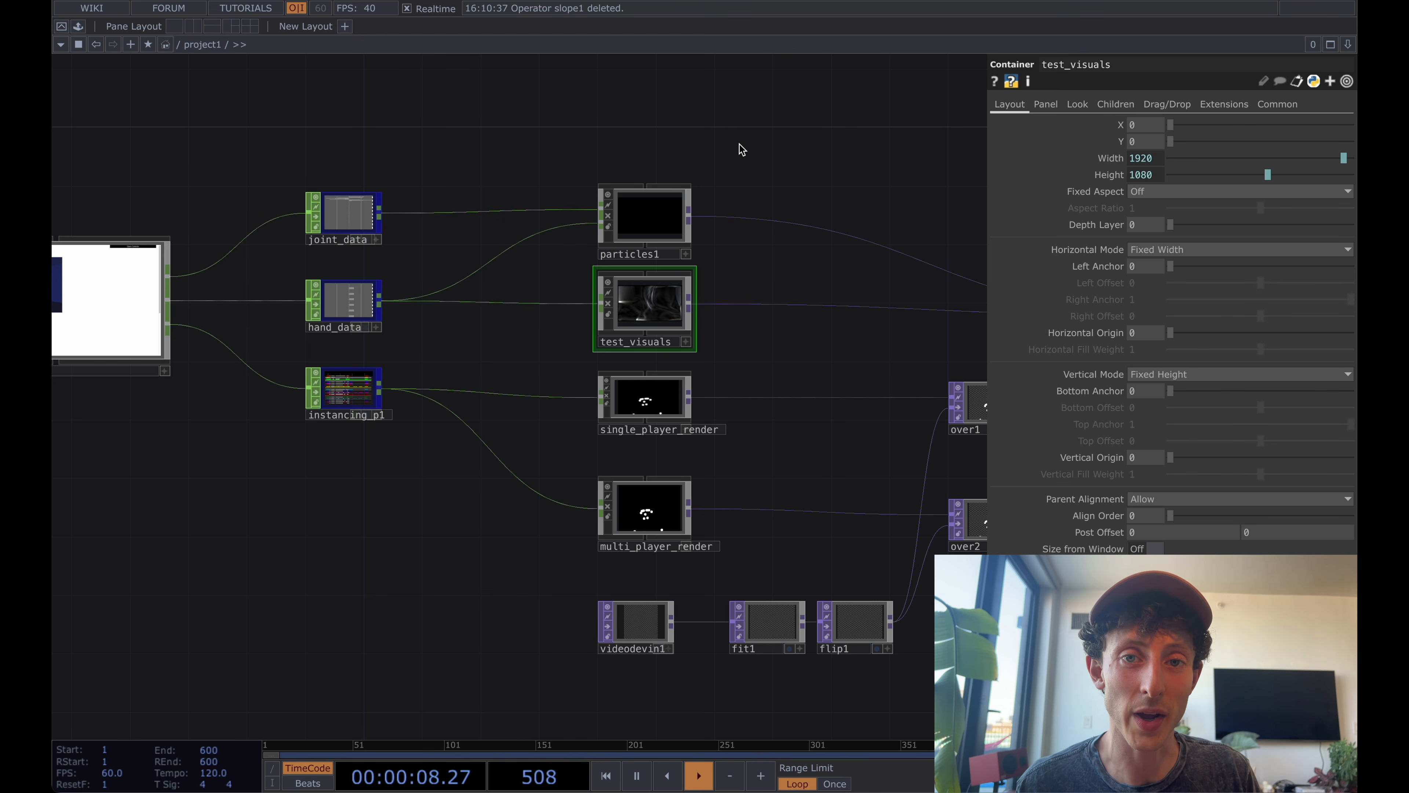
pyautogui.moveTo(739, 144); pyautogui.dragTo(732, 216)
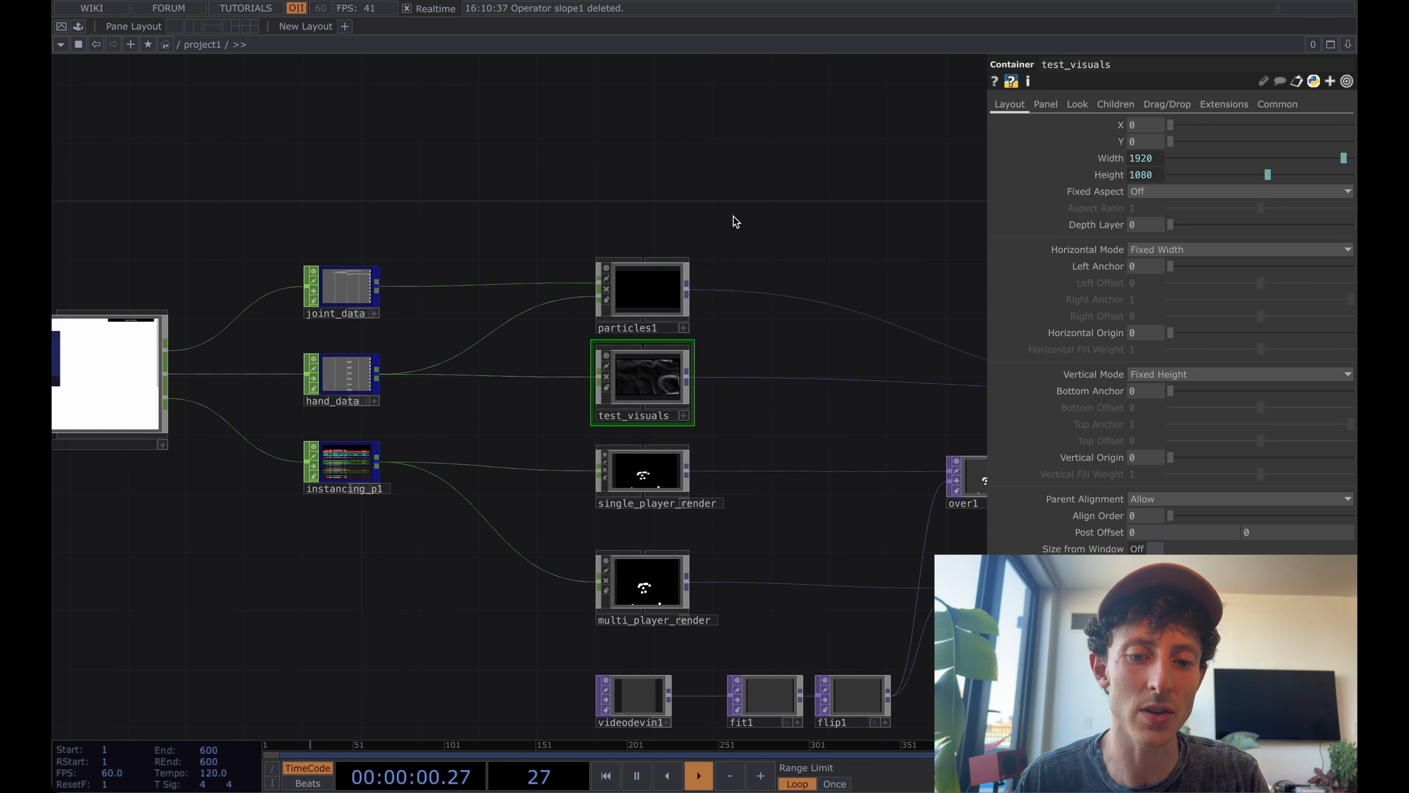
pyautogui.moveTo(657, 136); pyautogui.dragTo(657, 182)
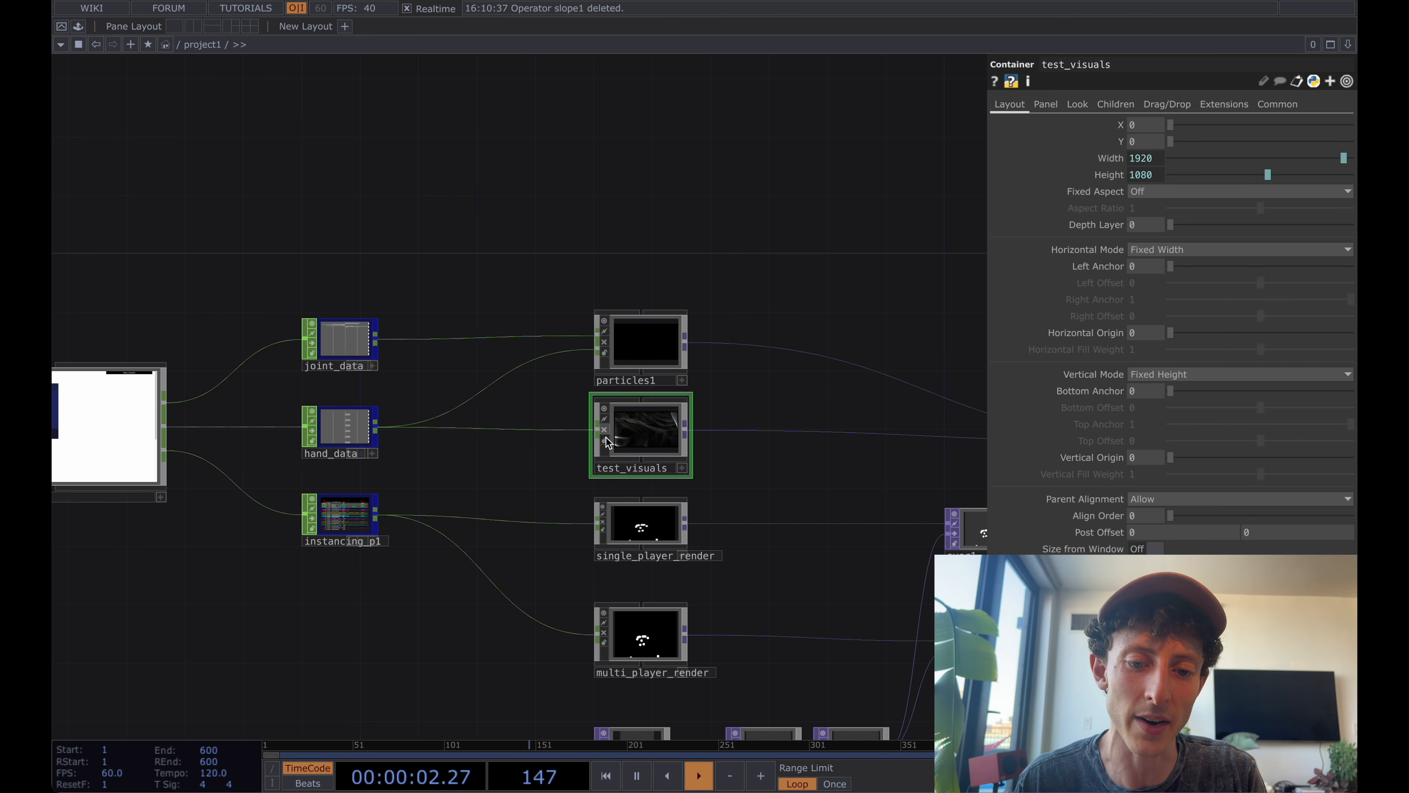
pyautogui.moveTo(618, 278); pyautogui.dragTo(621, 298)
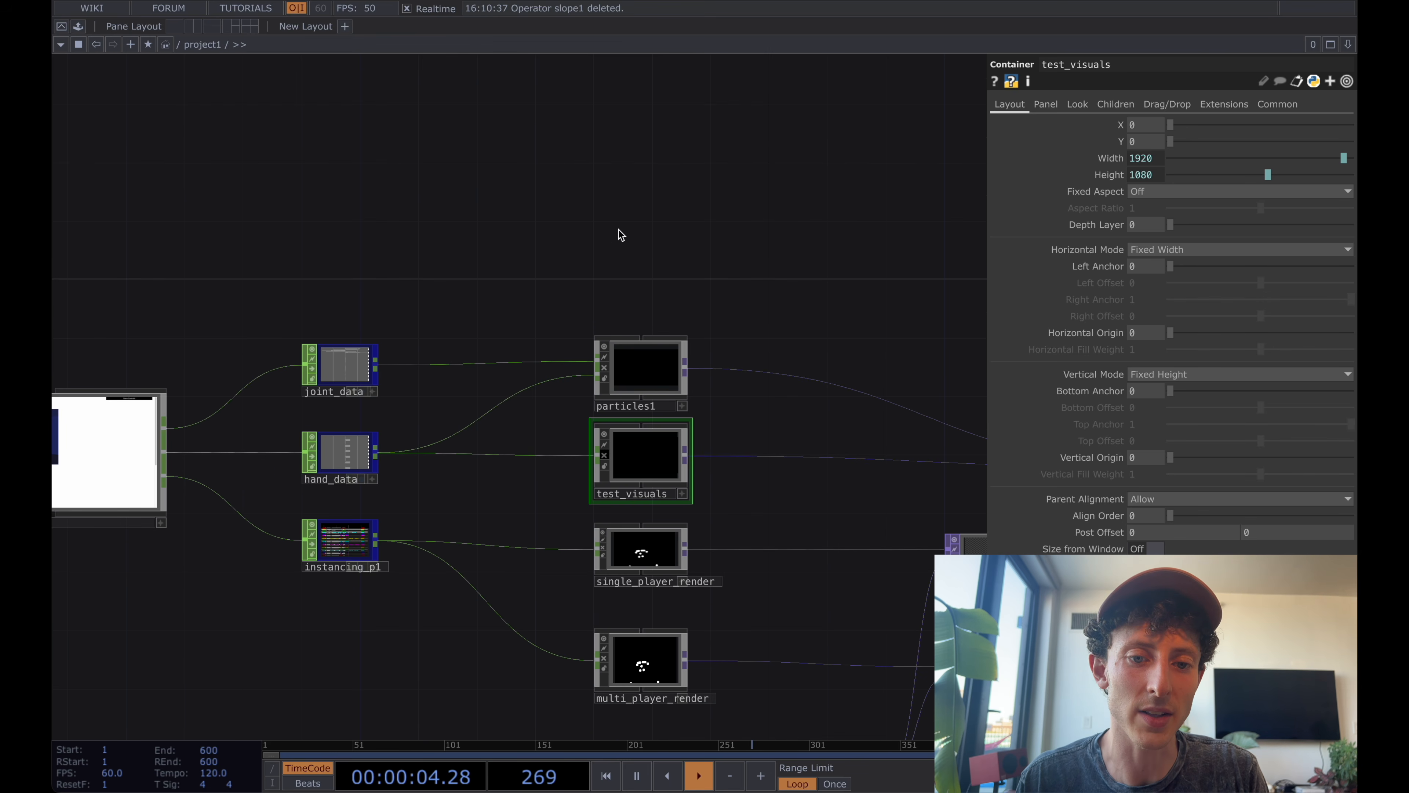
# Add a Container COMP in the empty area above particles1.
pyautogui.press('Tab')
pyautogui.click(357, 40)
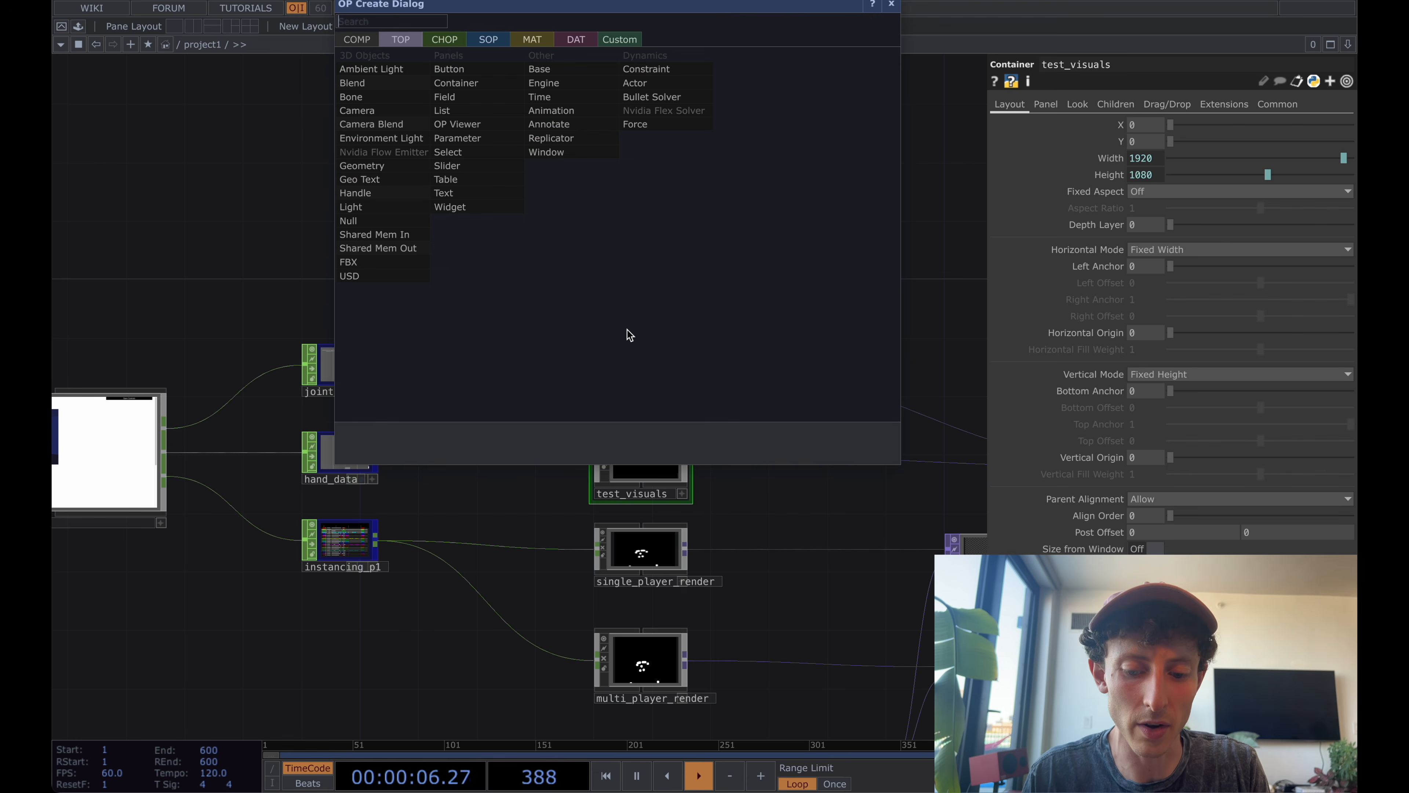
pyautogui.click(550, 138)
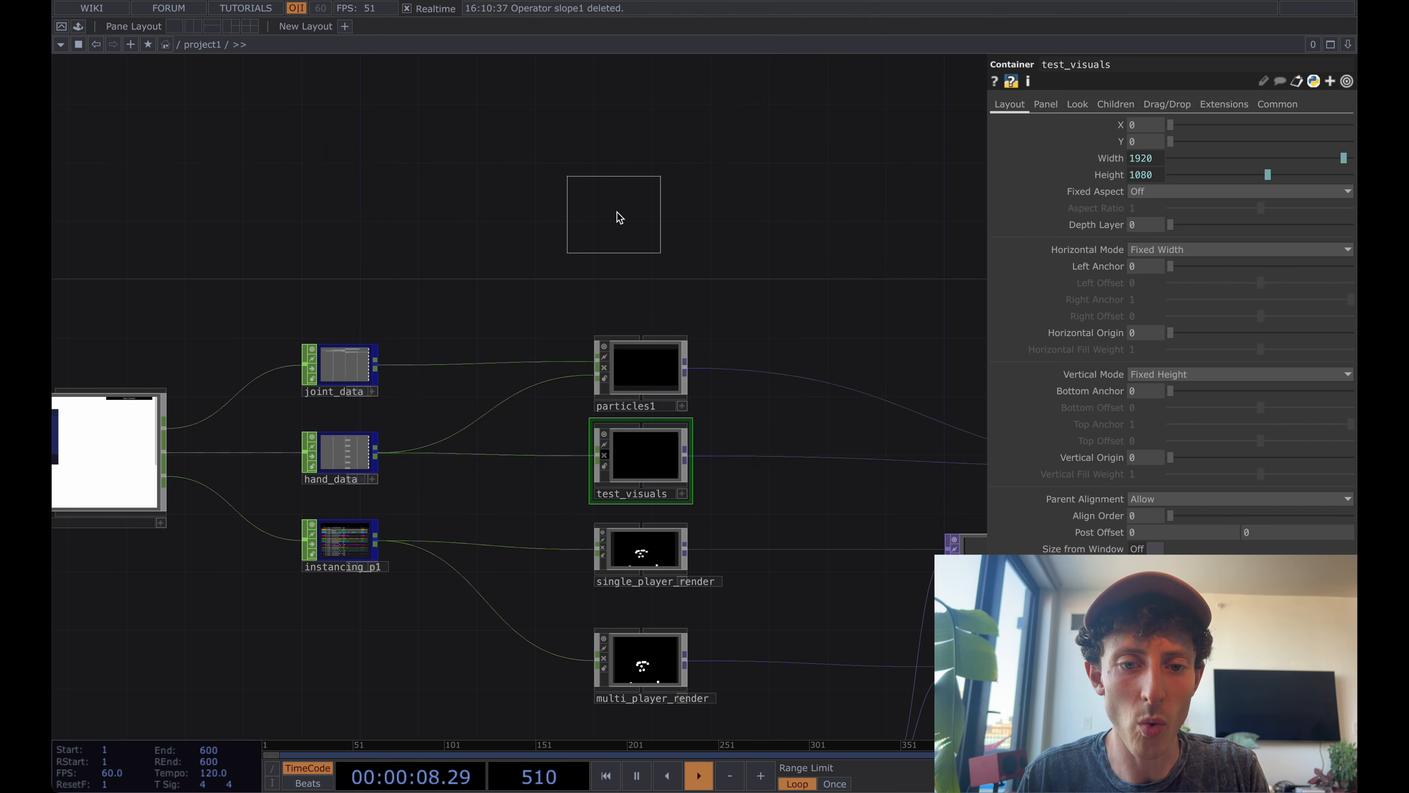
pyautogui.click(642, 217)
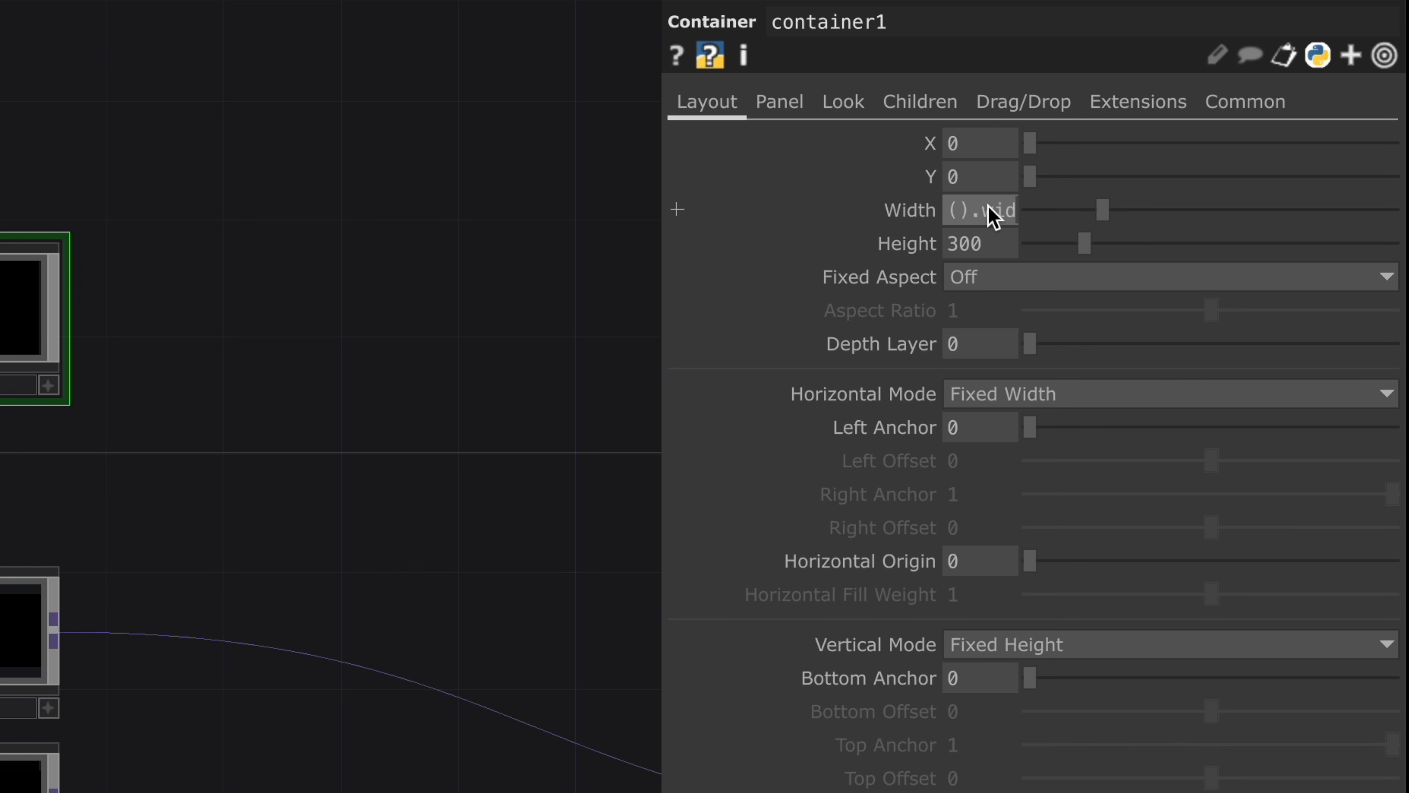
# Link the new container's width and height to its parent with the expressions parent().width and parent().height.
pyautogui.press('Return')
pyautogui.click(991, 245)
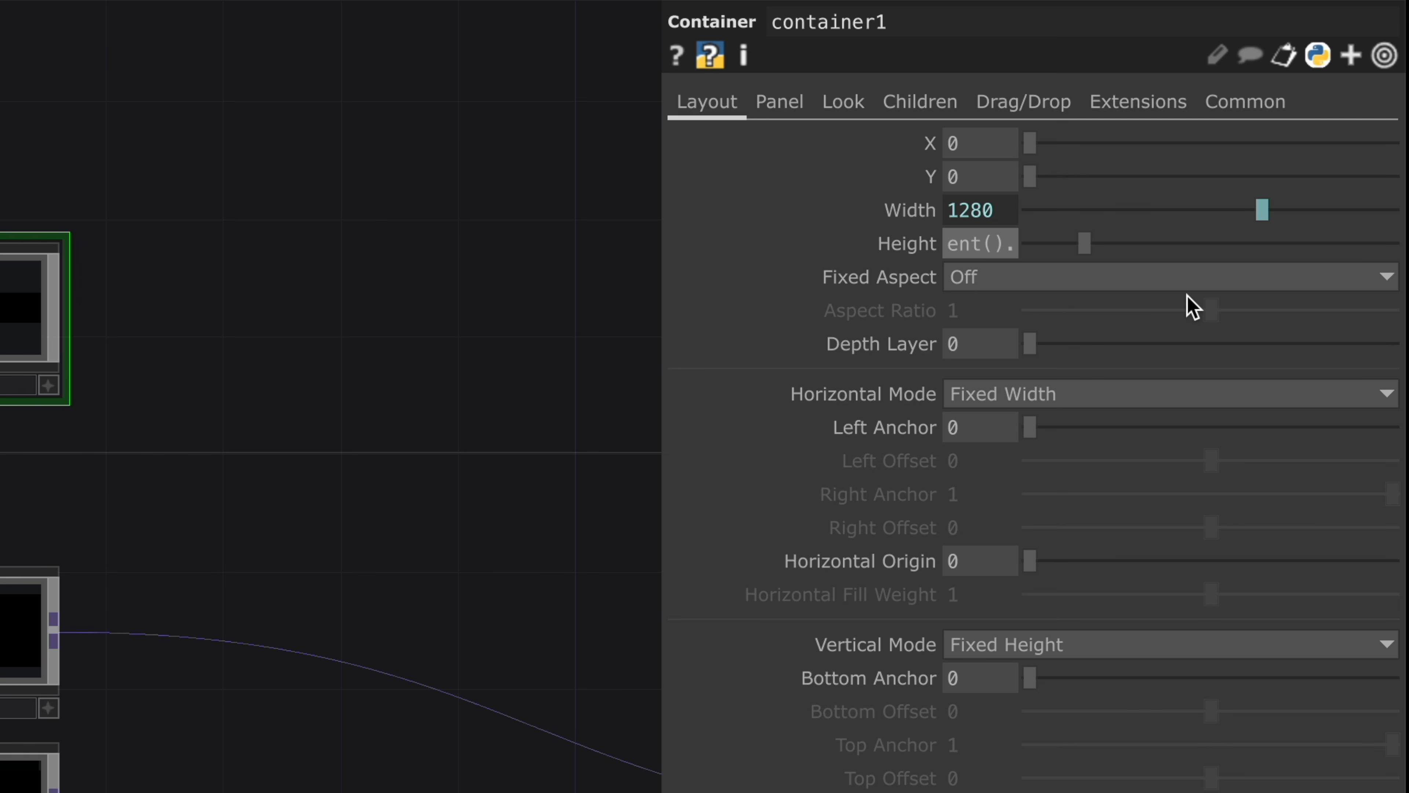
pyautogui.write('parent().height')
pyautogui.press('Return')
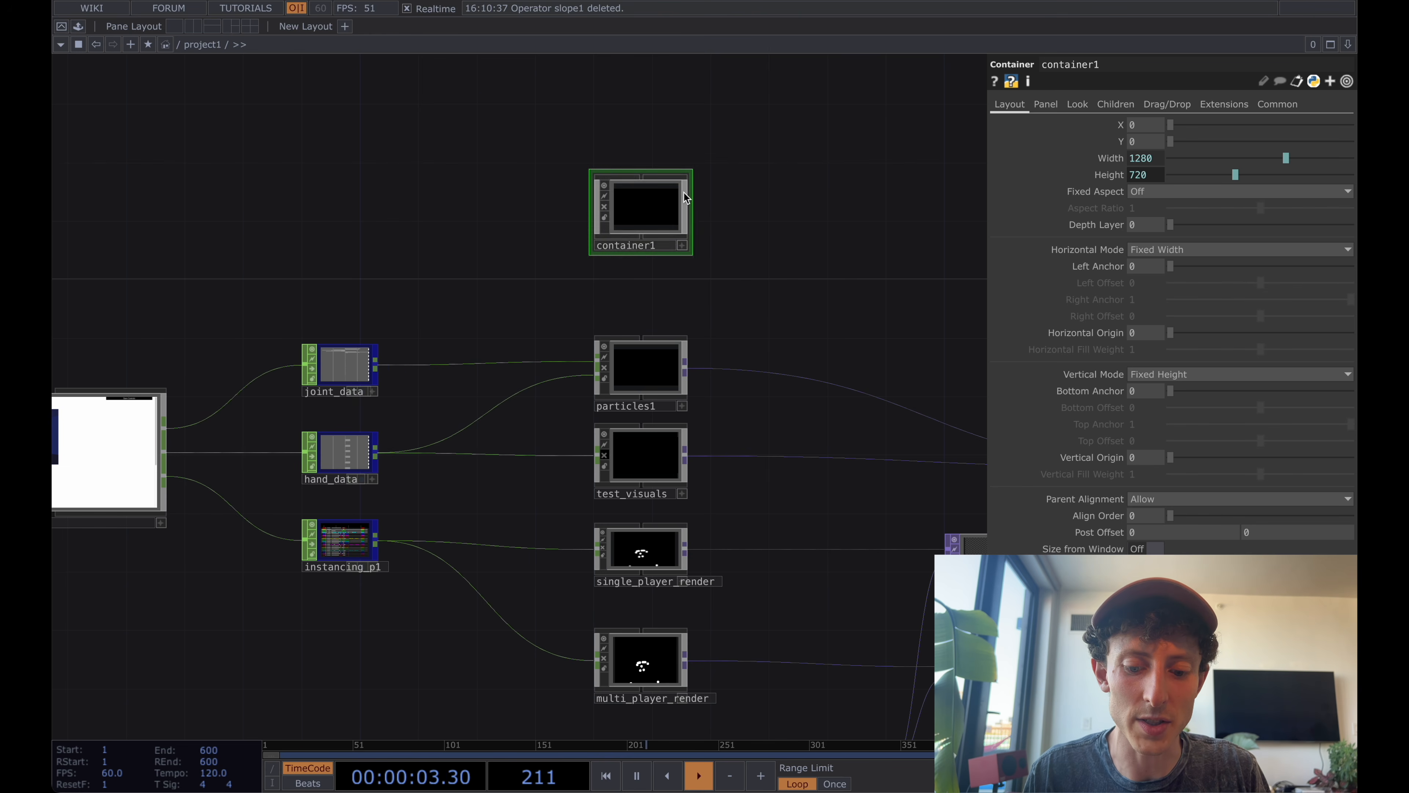
# Go up to the root network and review project1's Look, Panel and Layout parameters.
pyautogui.scroll(-10, 806, 188)
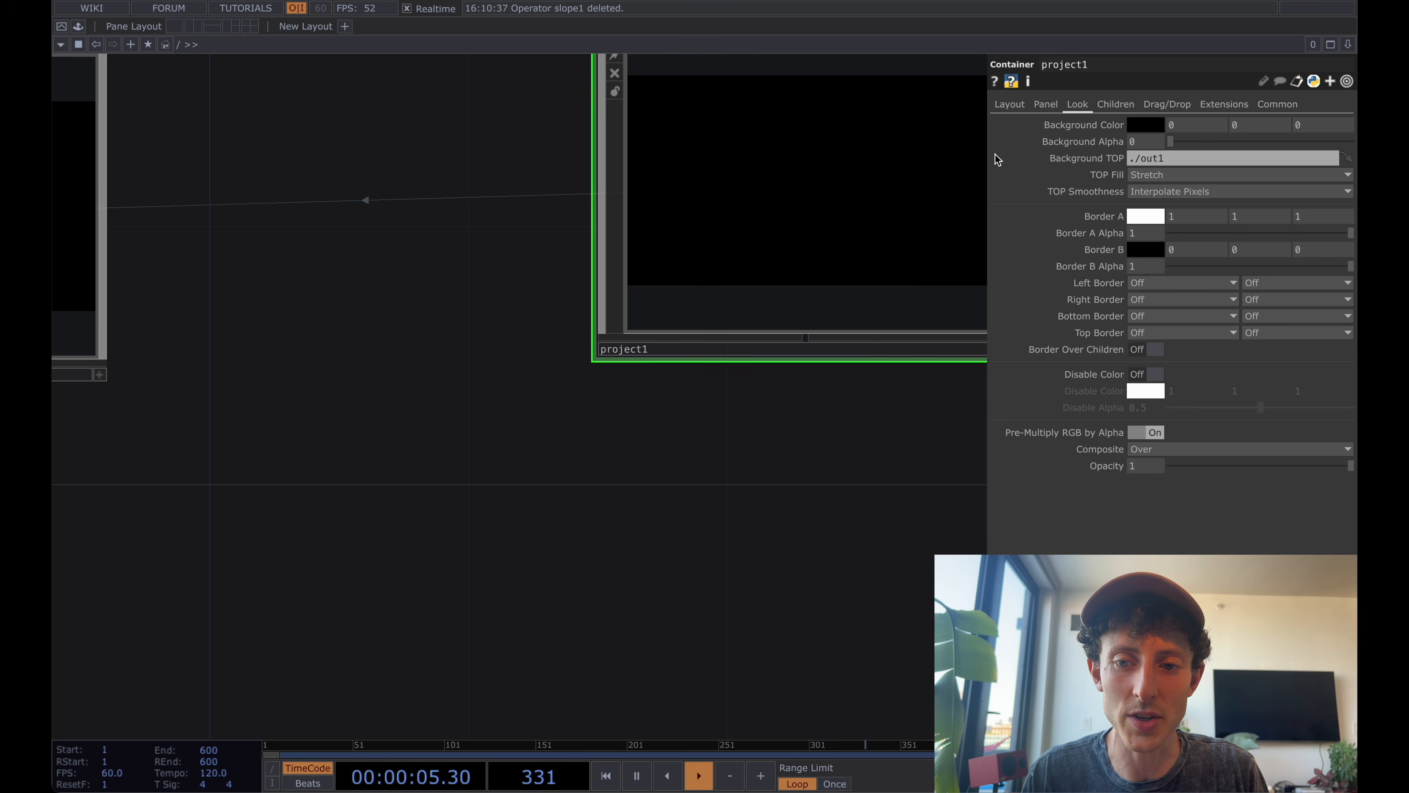
pyautogui.click(628, 425)
pyautogui.moveTo(628, 425); pyautogui.dragTo(553, 568)
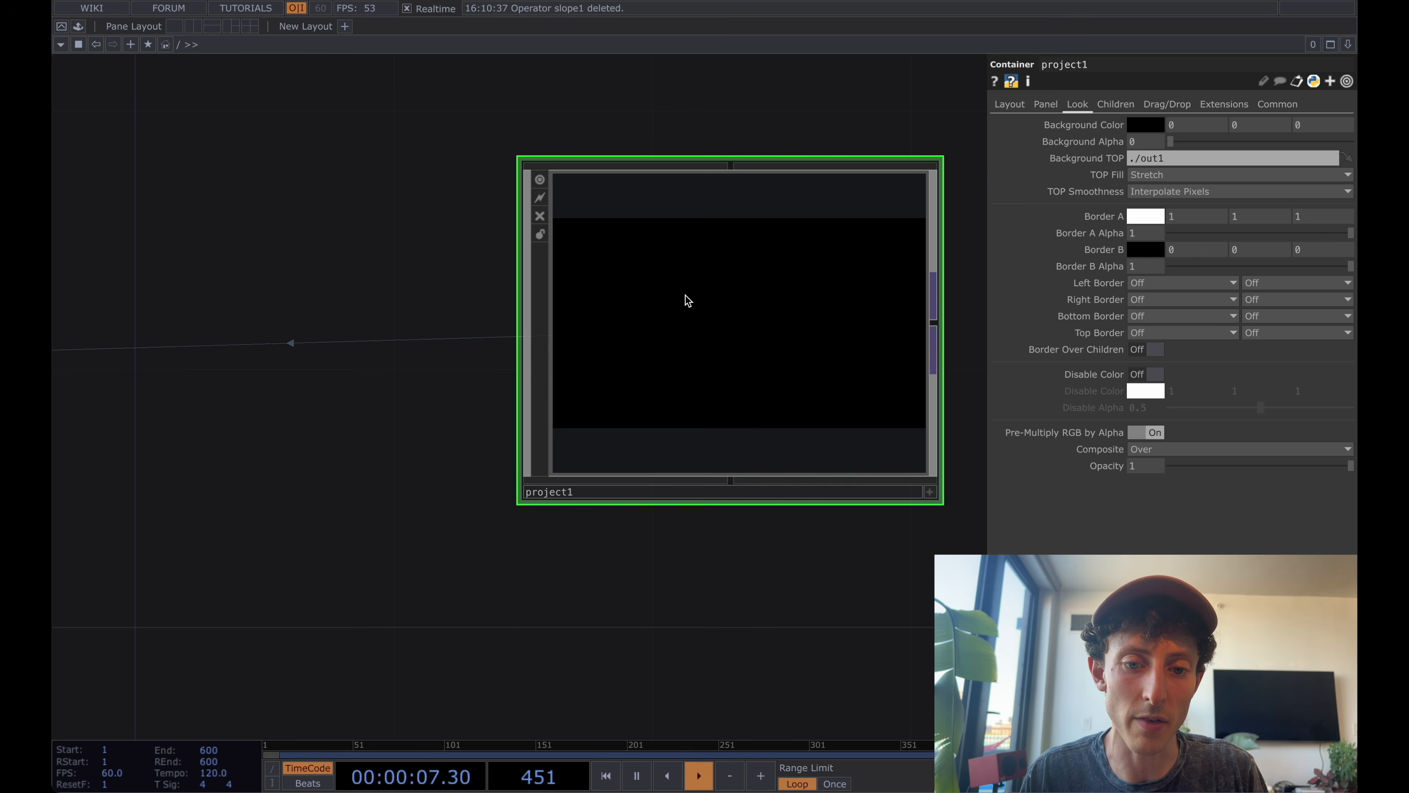
pyautogui.click(1047, 105)
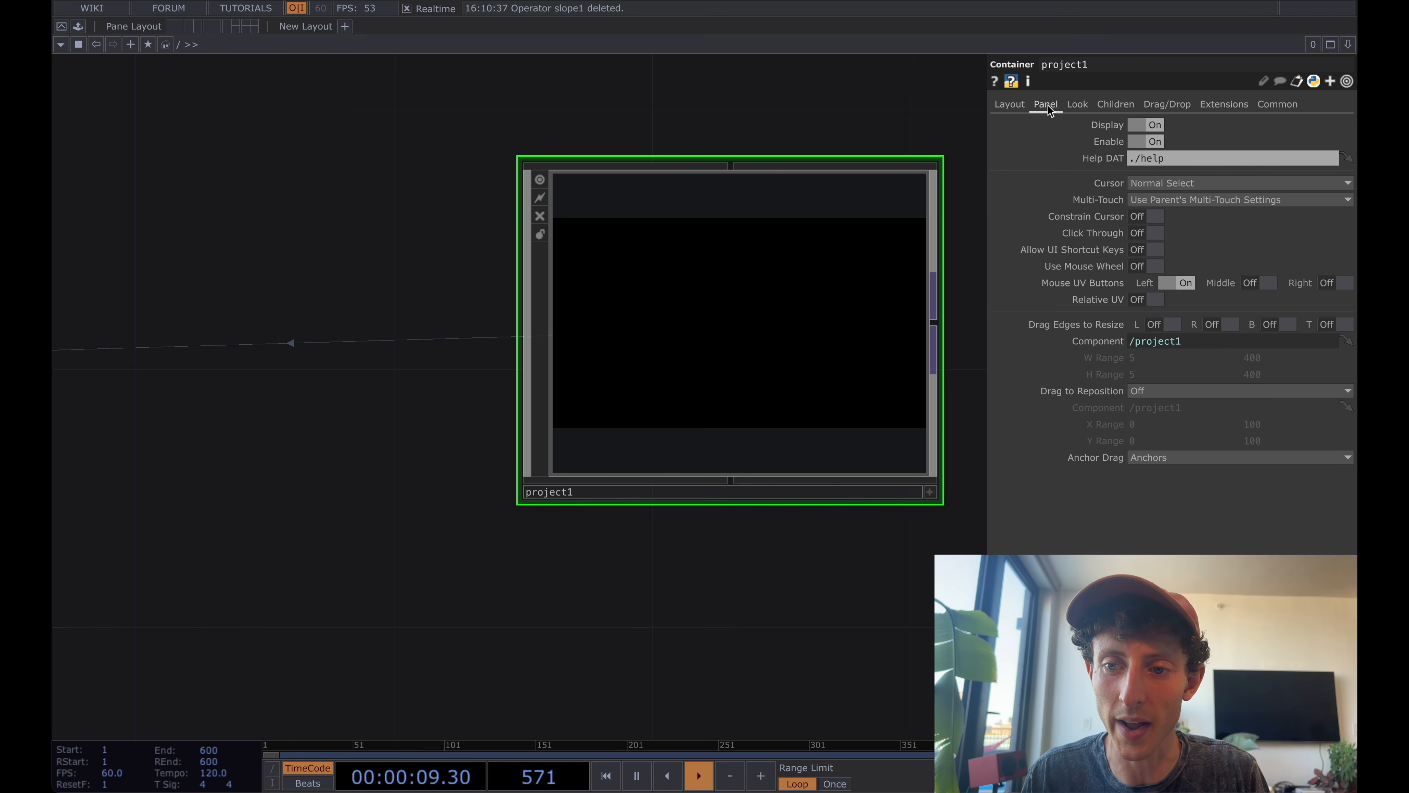
pyautogui.click(1011, 105)
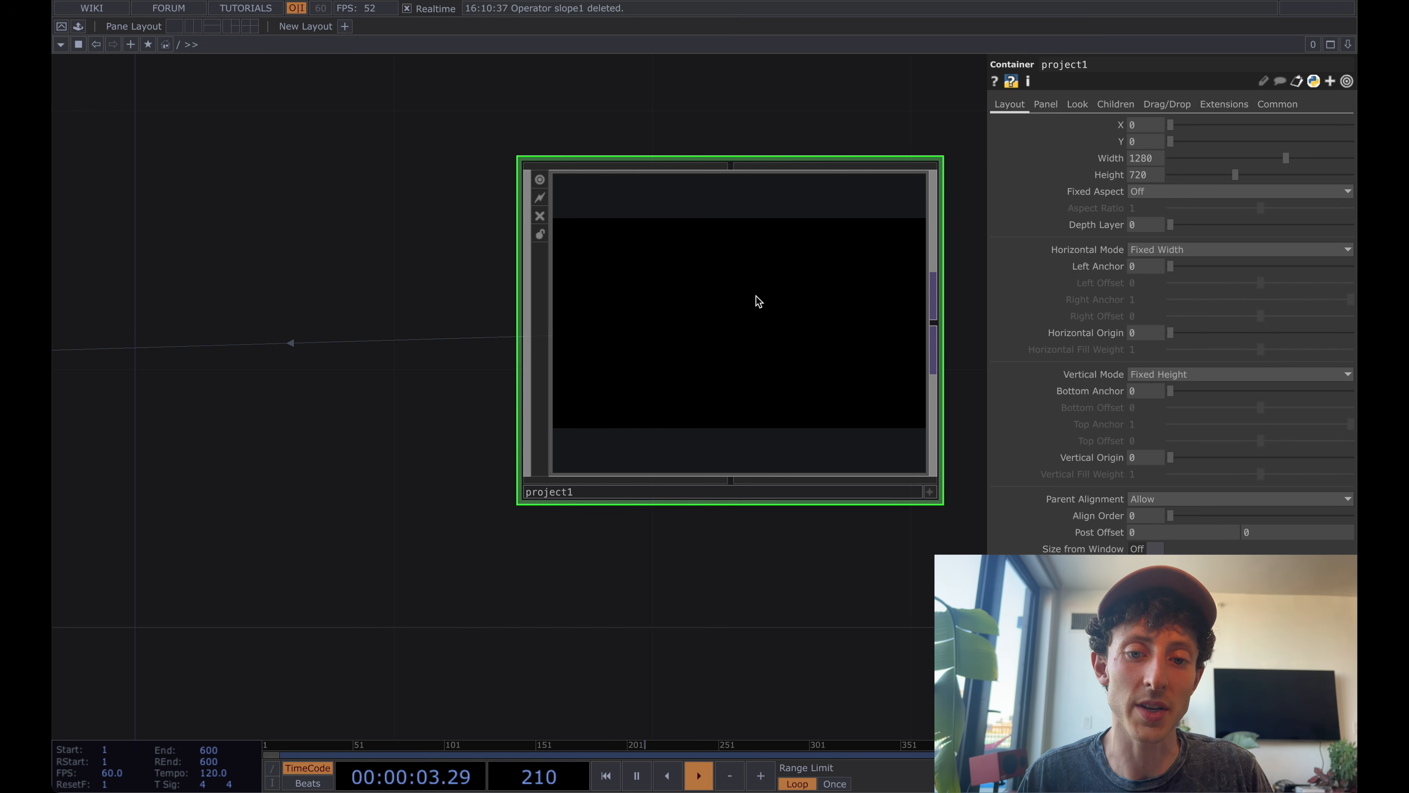
# Turn off Display for container1 inside project1 and check the project1 viewer one level up.
pyautogui.scroll(10, 758, 301)
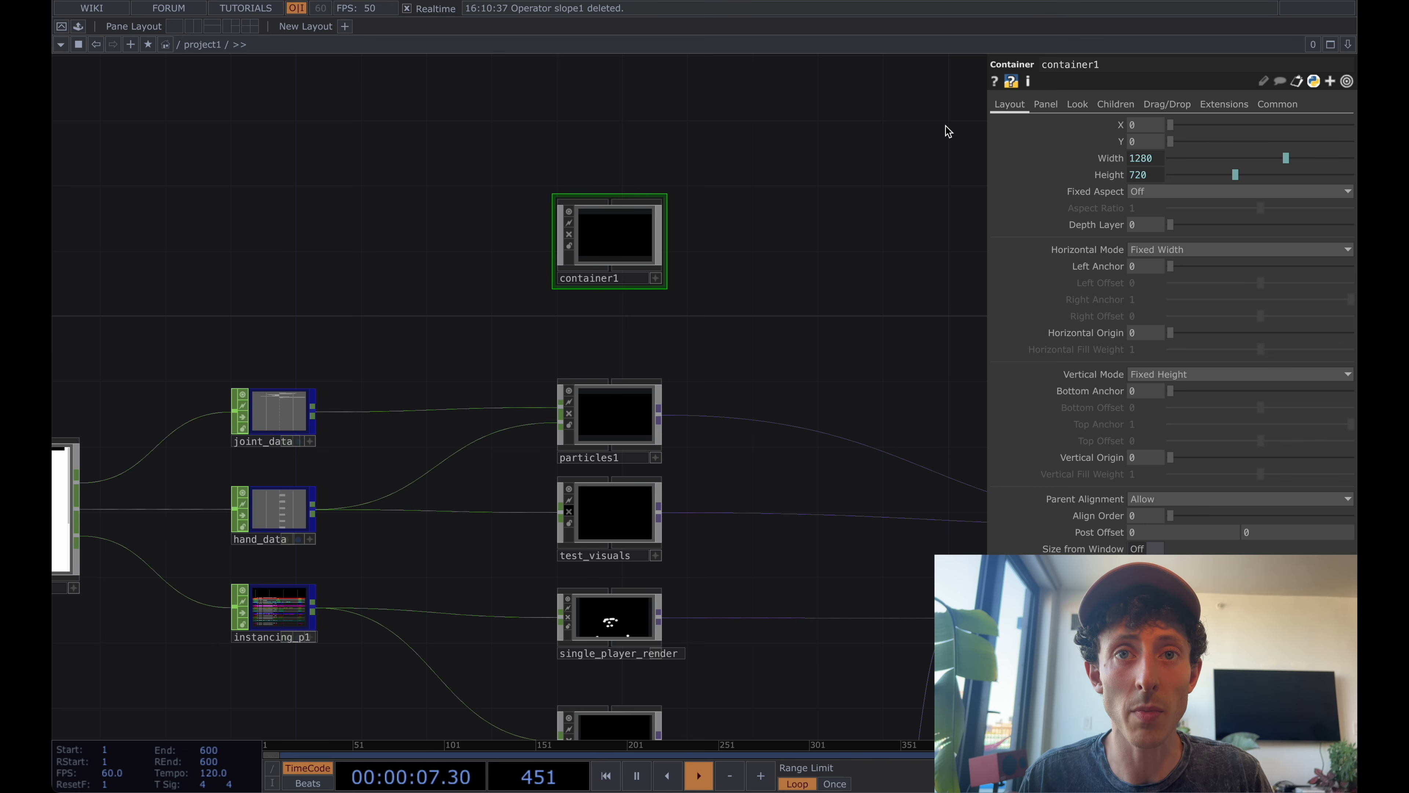
pyautogui.click(1046, 105)
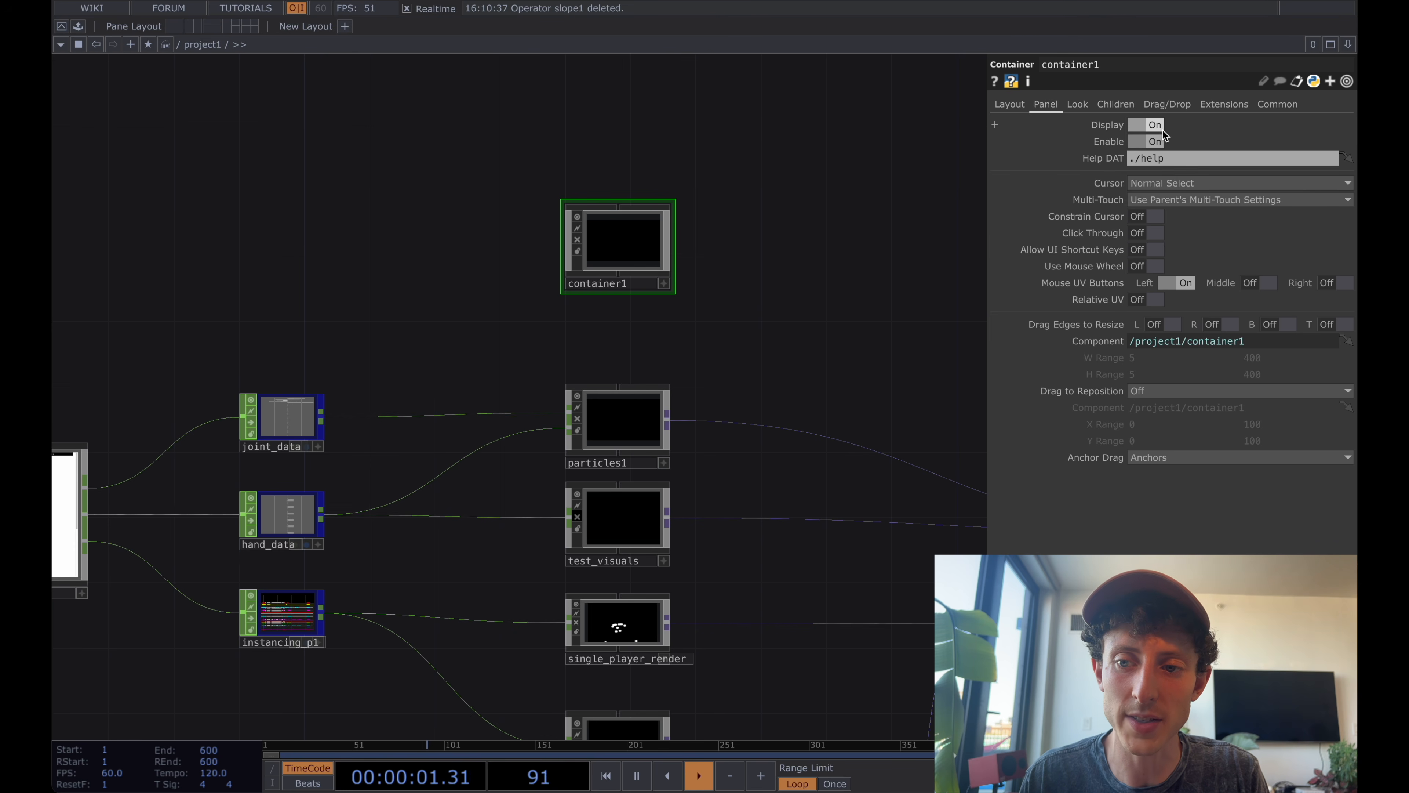
pyautogui.click(1151, 124)
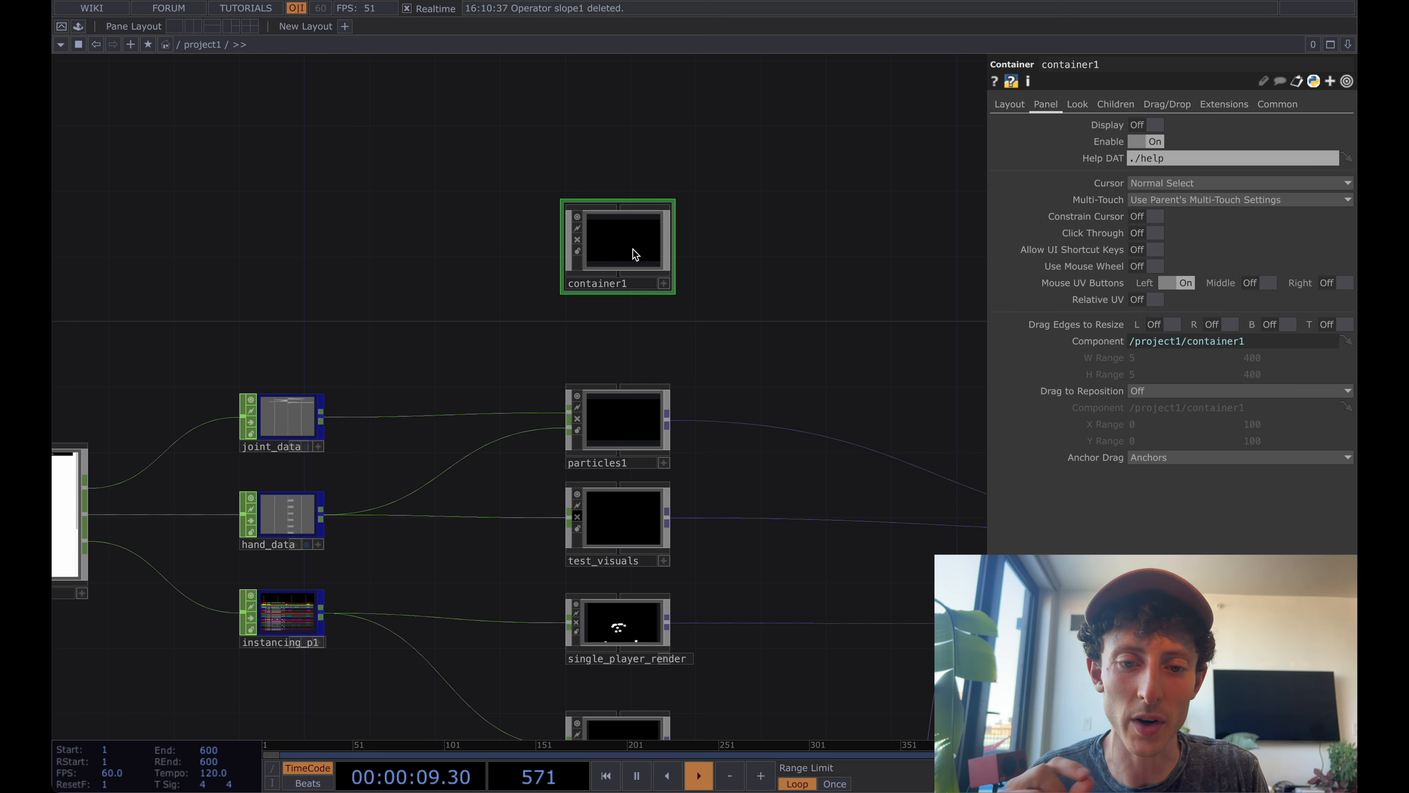
pyautogui.press('u')
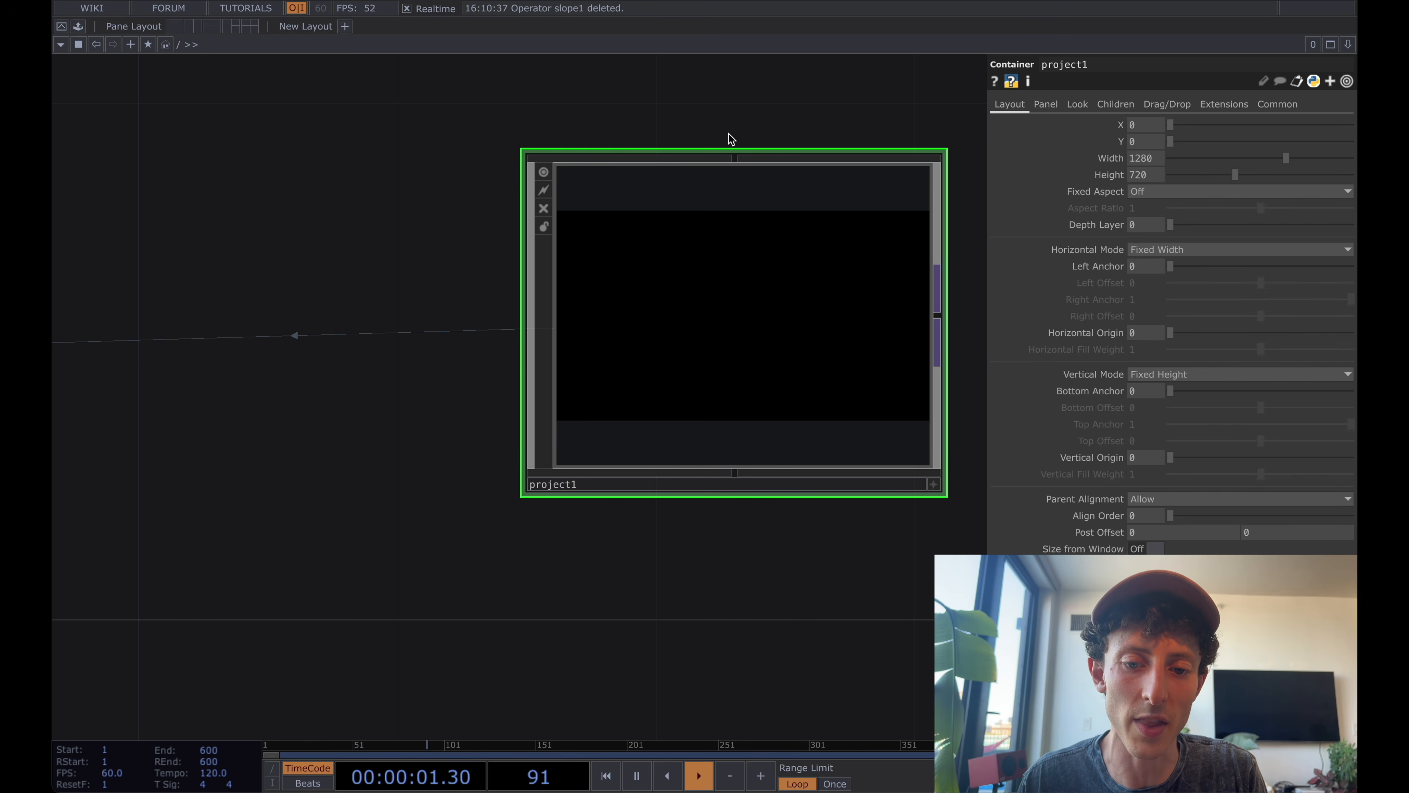
# Add a Button COMP inside project1, up and to the right of container1.
pyautogui.doubleClick(731, 370)
pyautogui.press('Tab')
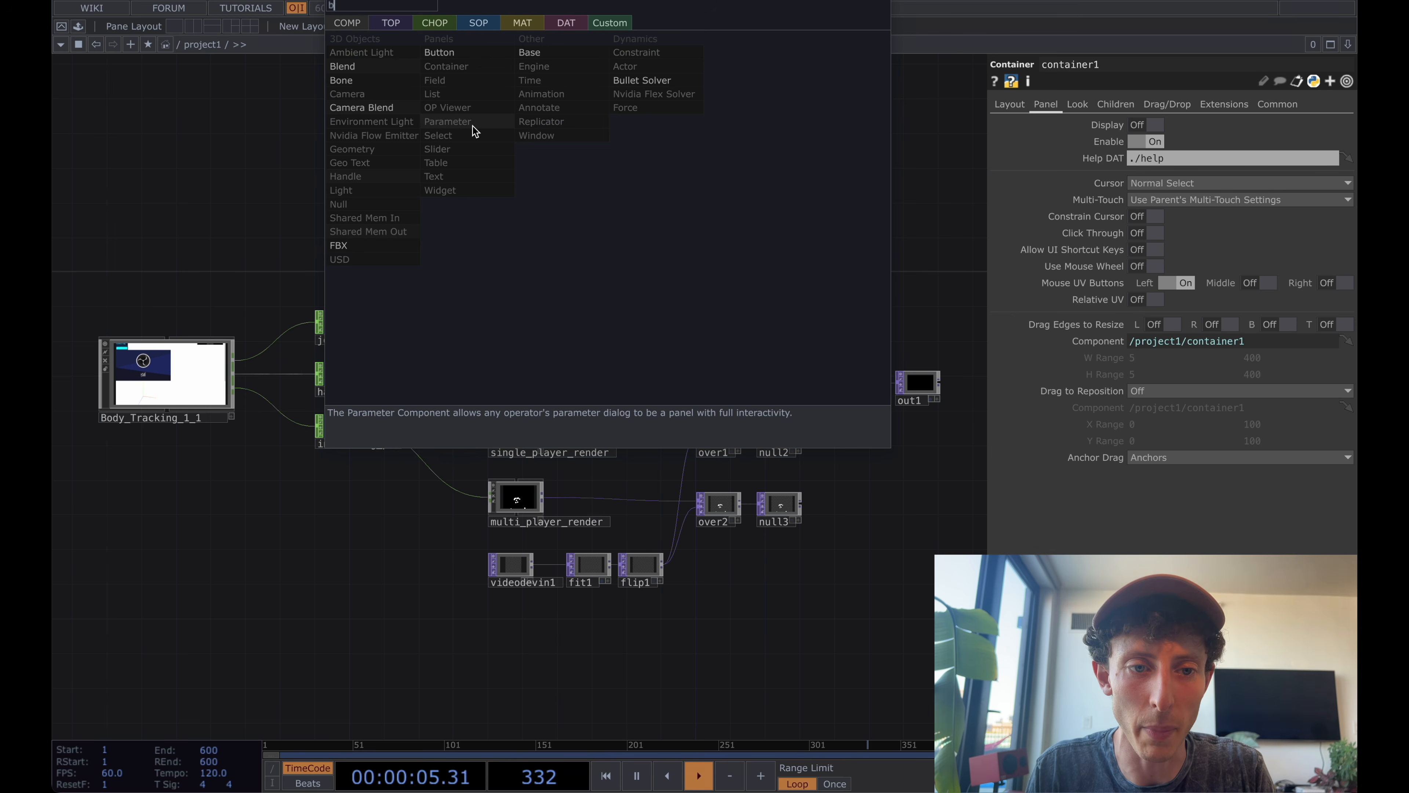
pyautogui.click(439, 53)
pyautogui.click(626, 189)
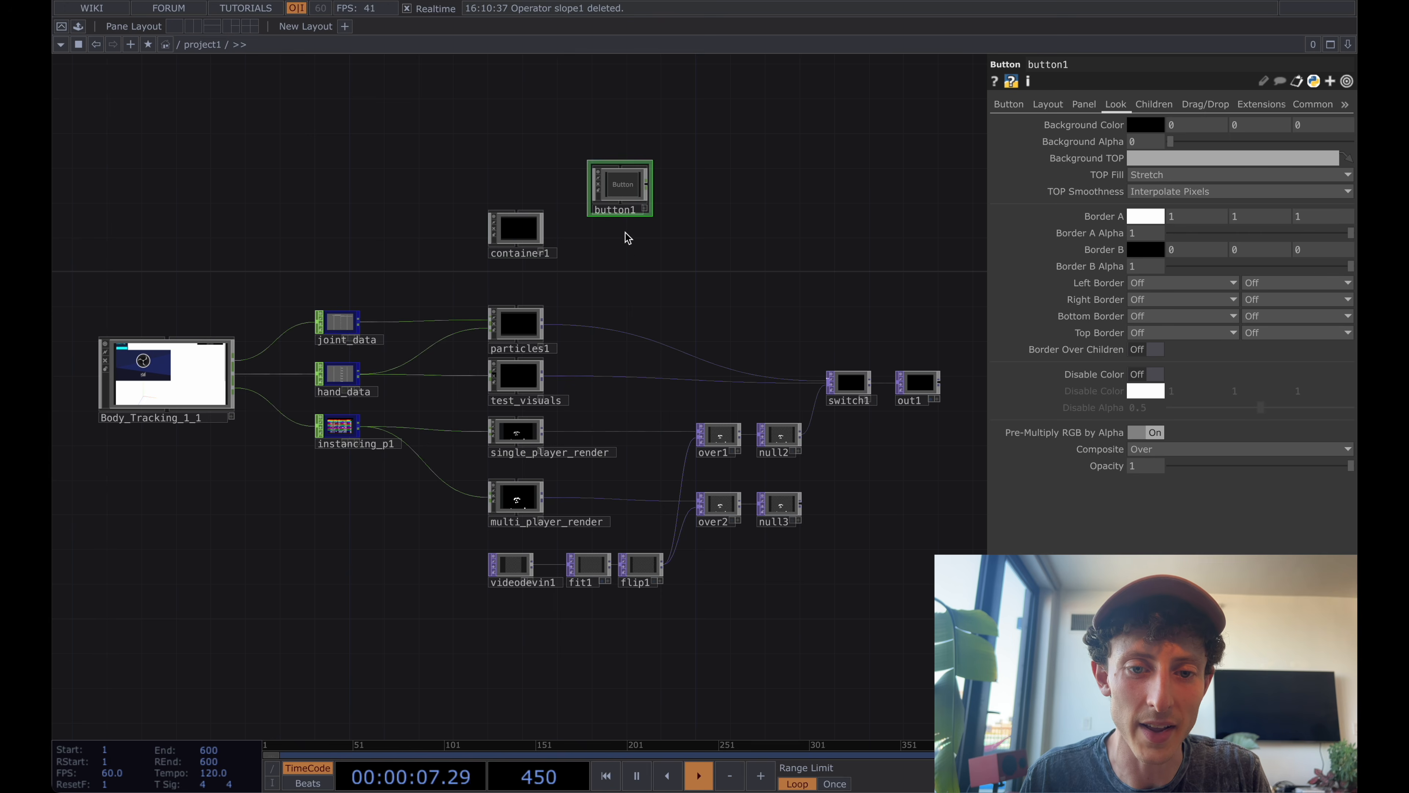
# Check how the new button appears in the project1 viewer and return to the project1 network.
pyautogui.scroll(-10, 627, 262)
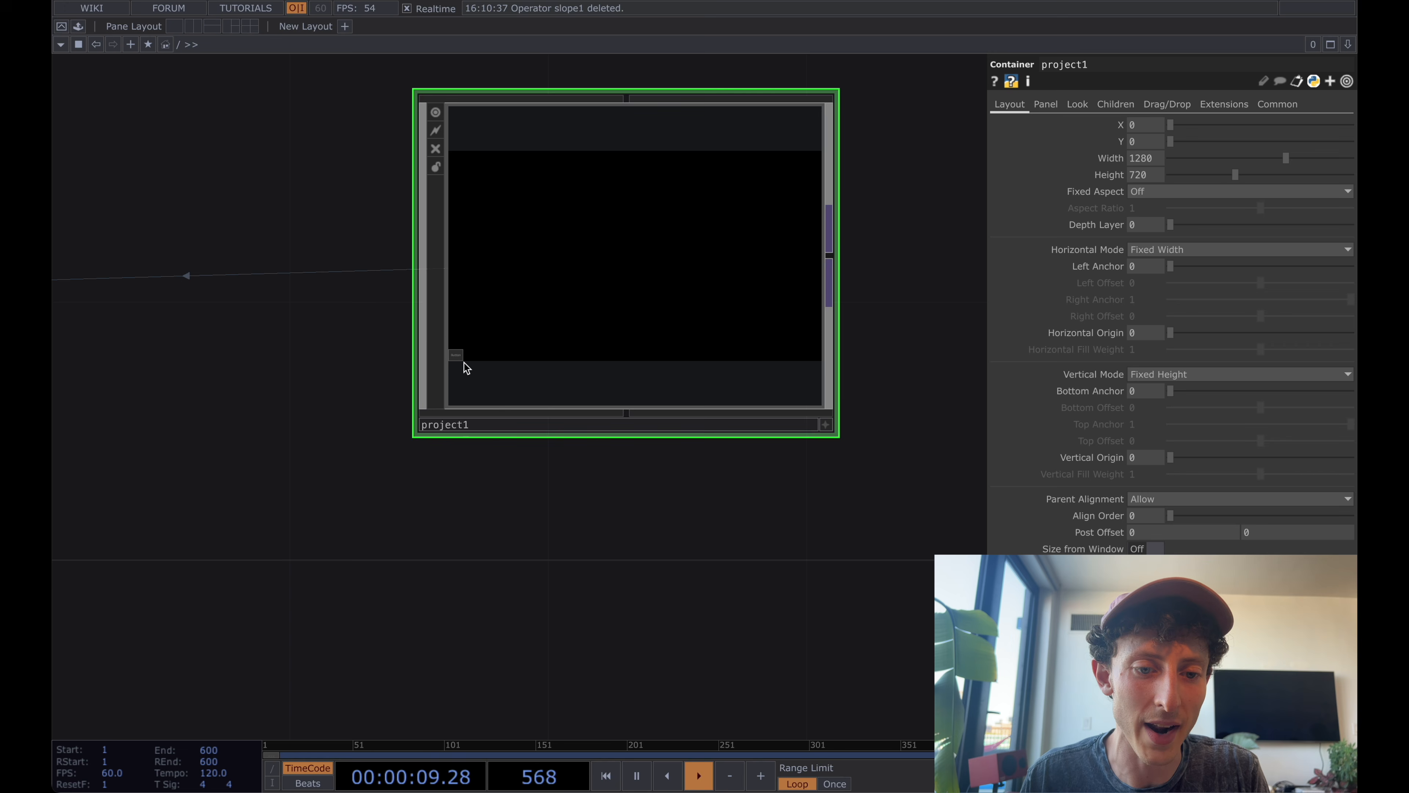
pyautogui.scroll(3, 464, 362)
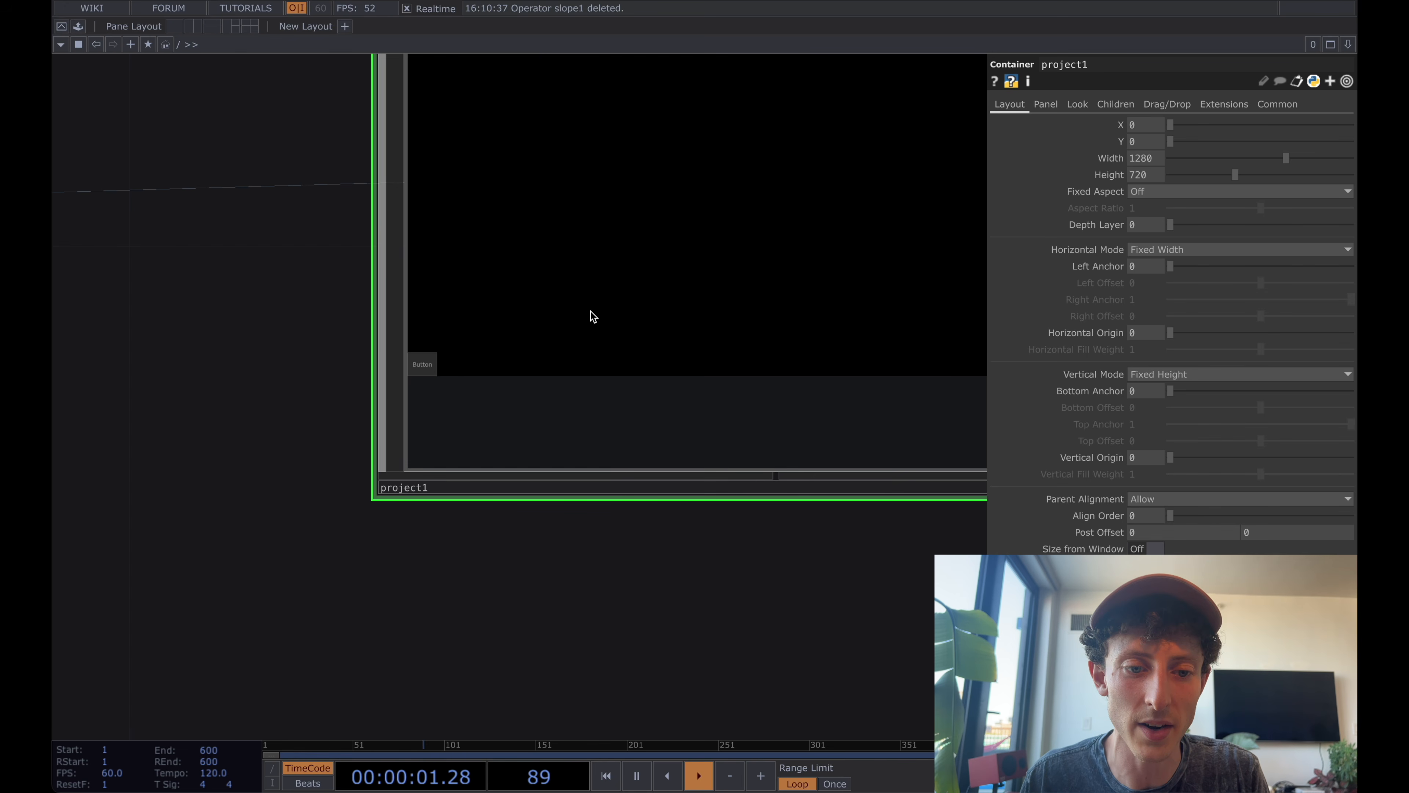
pyautogui.scroll(3, 663, 286)
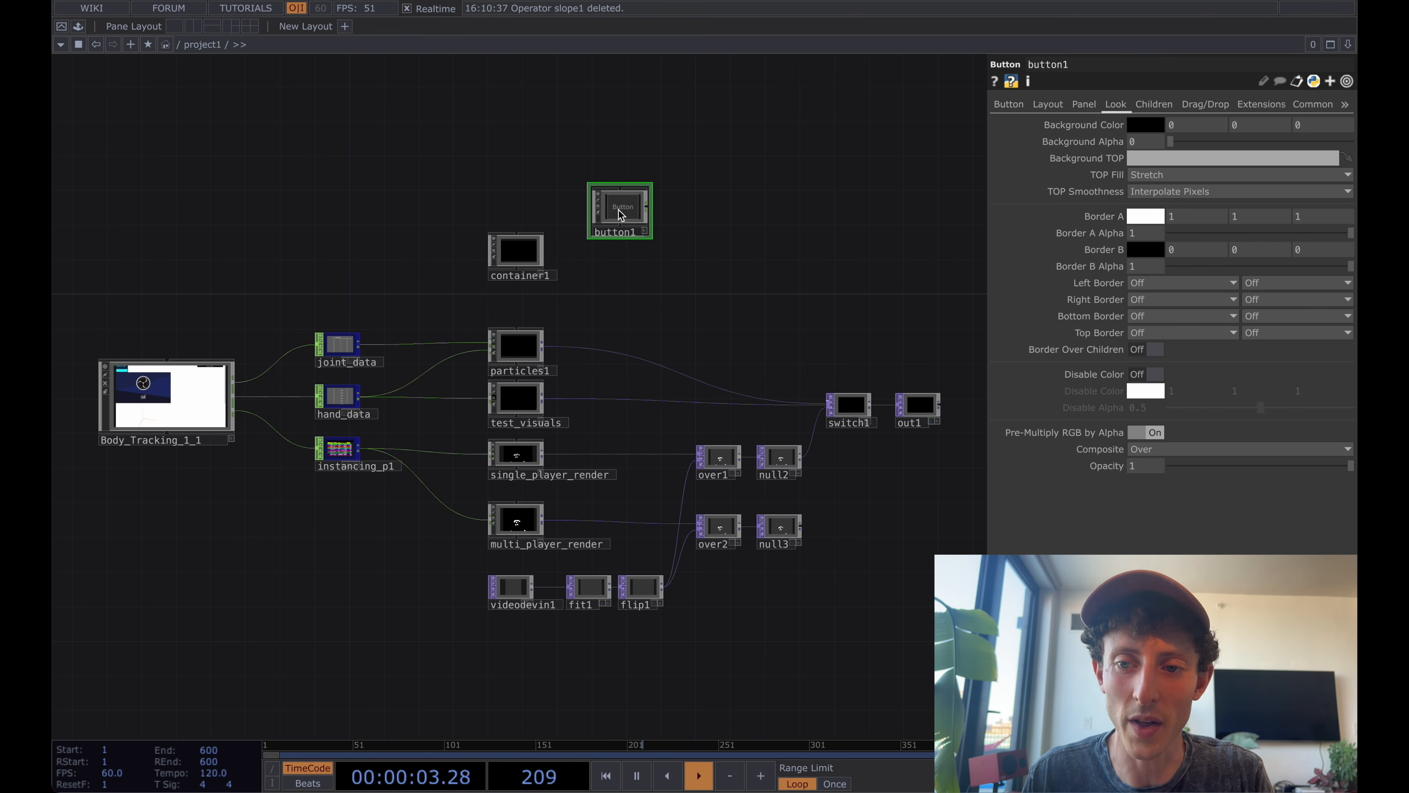
# Turn off Display for button1 and check the project1 viewer at the root level.
pyautogui.click(1047, 104)
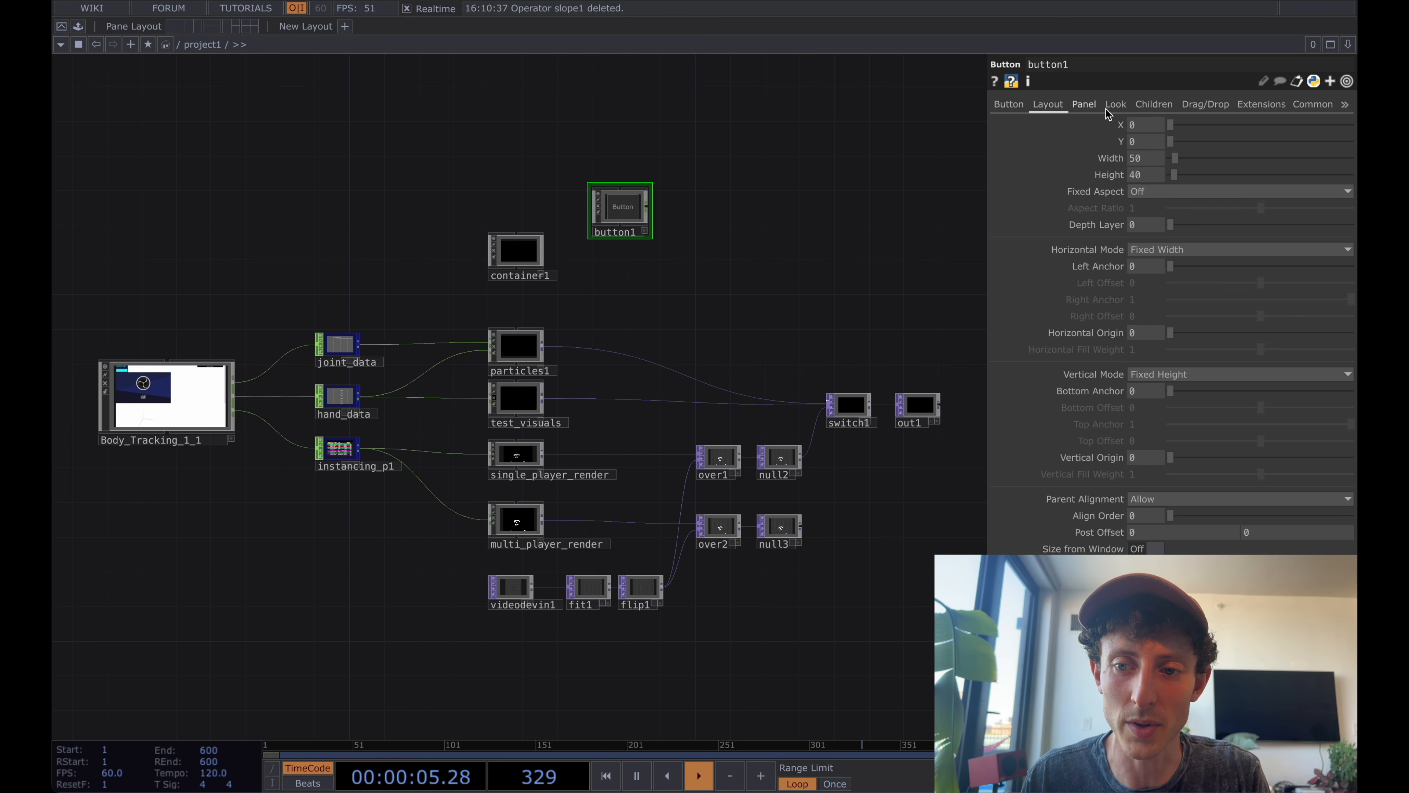
pyautogui.click(1082, 104)
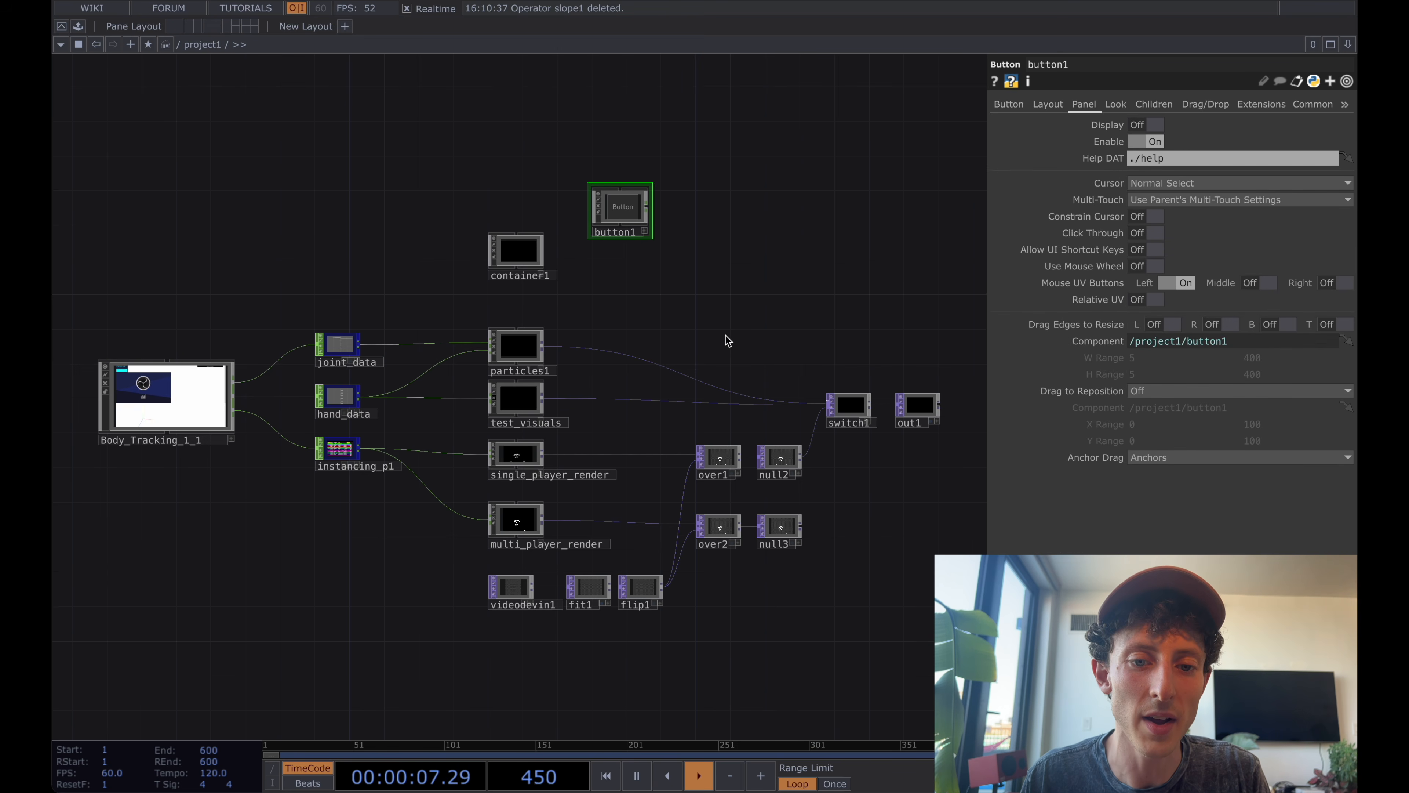
pyautogui.scroll(-5, 723, 334)
pyautogui.scroll(-1, 725, 334)
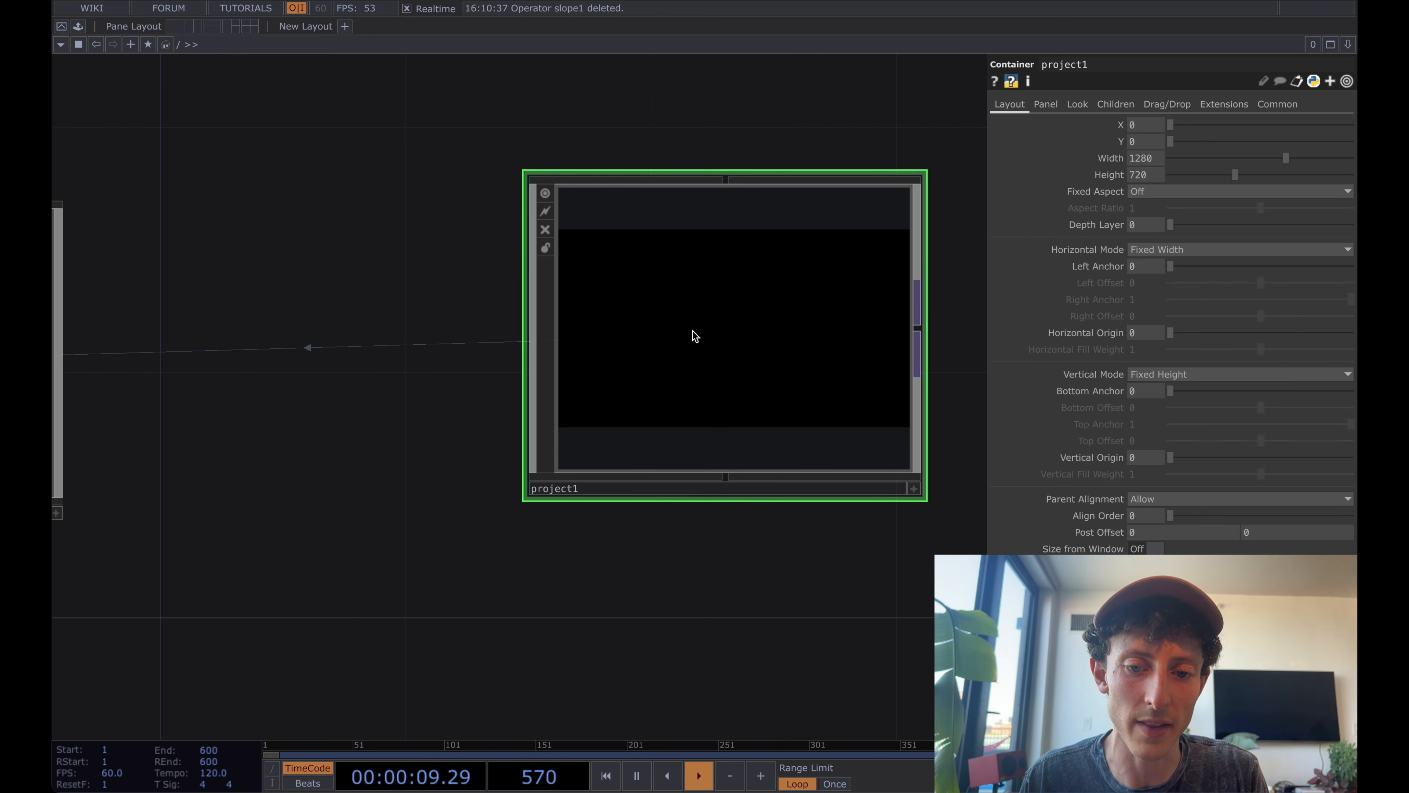
# Delete button1 inside project1.
pyautogui.scroll(3, 694, 333)
pyautogui.press('Delete')
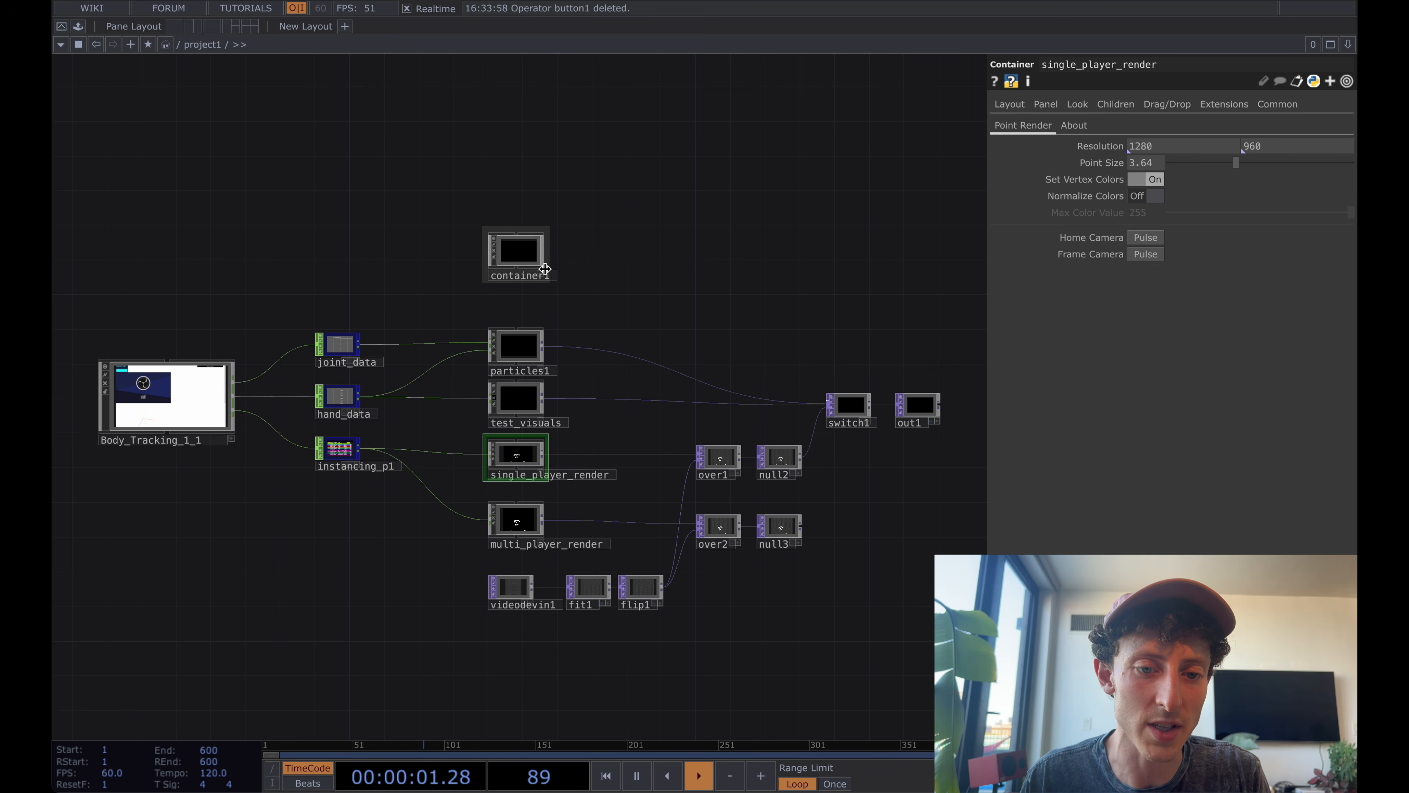
# Set container1's Background TOP to ./out1 in its Look parameters.
pyautogui.scroll(2, 545, 268)
pyautogui.click(531, 211)
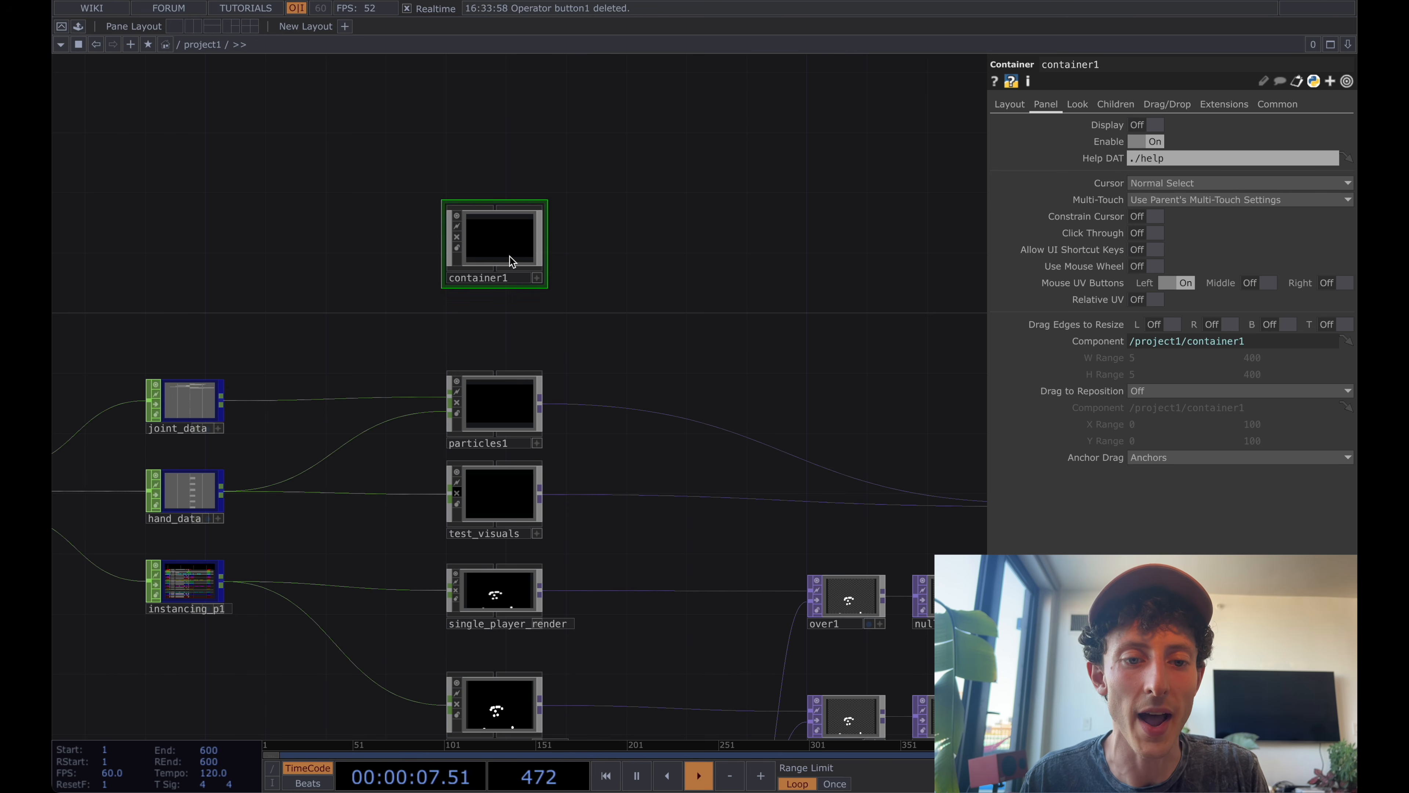
pyautogui.moveTo(705, 274); pyautogui.dragTo(513, 179)
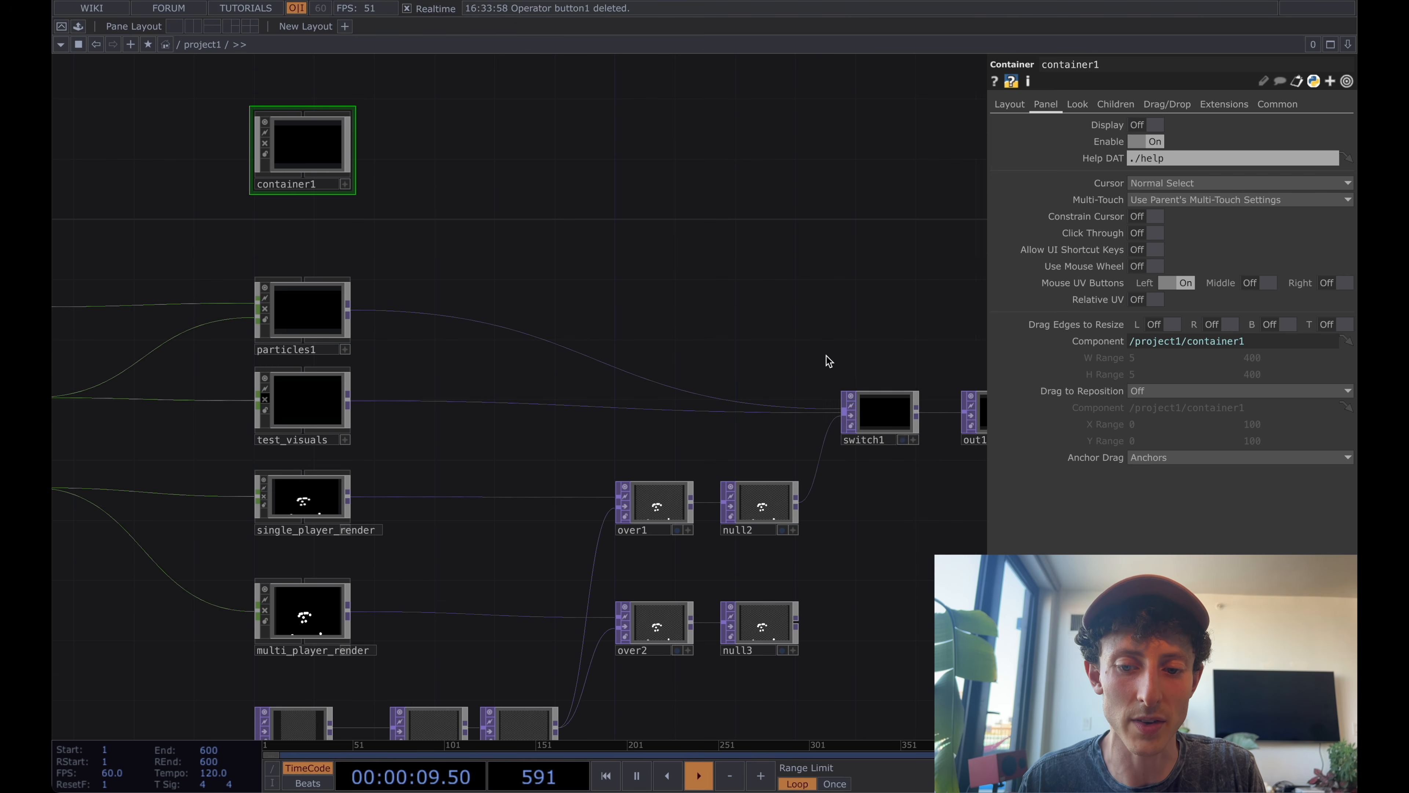
pyautogui.moveTo(739, 287); pyautogui.dragTo(874, 366)
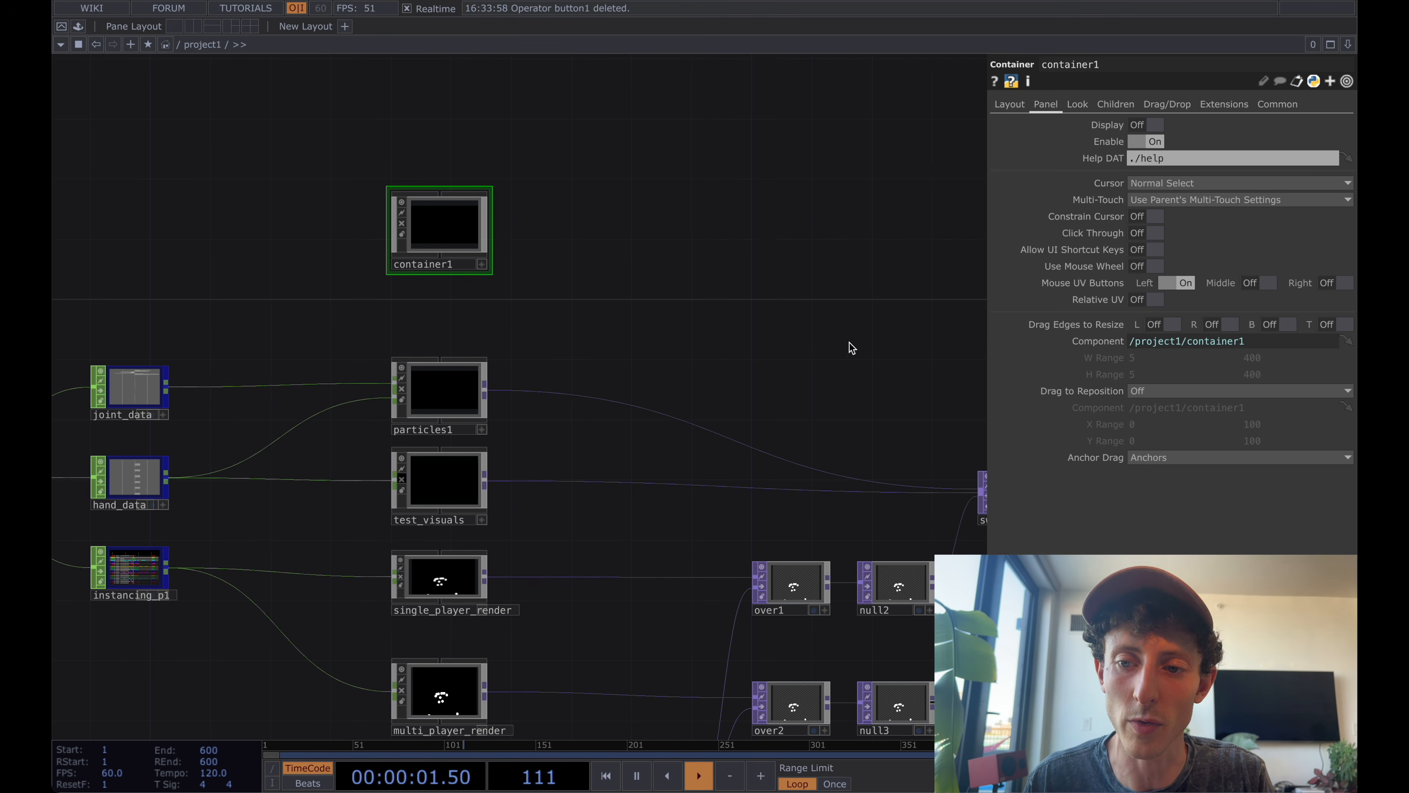
pyautogui.moveTo(797, 313); pyautogui.dragTo(867, 312)
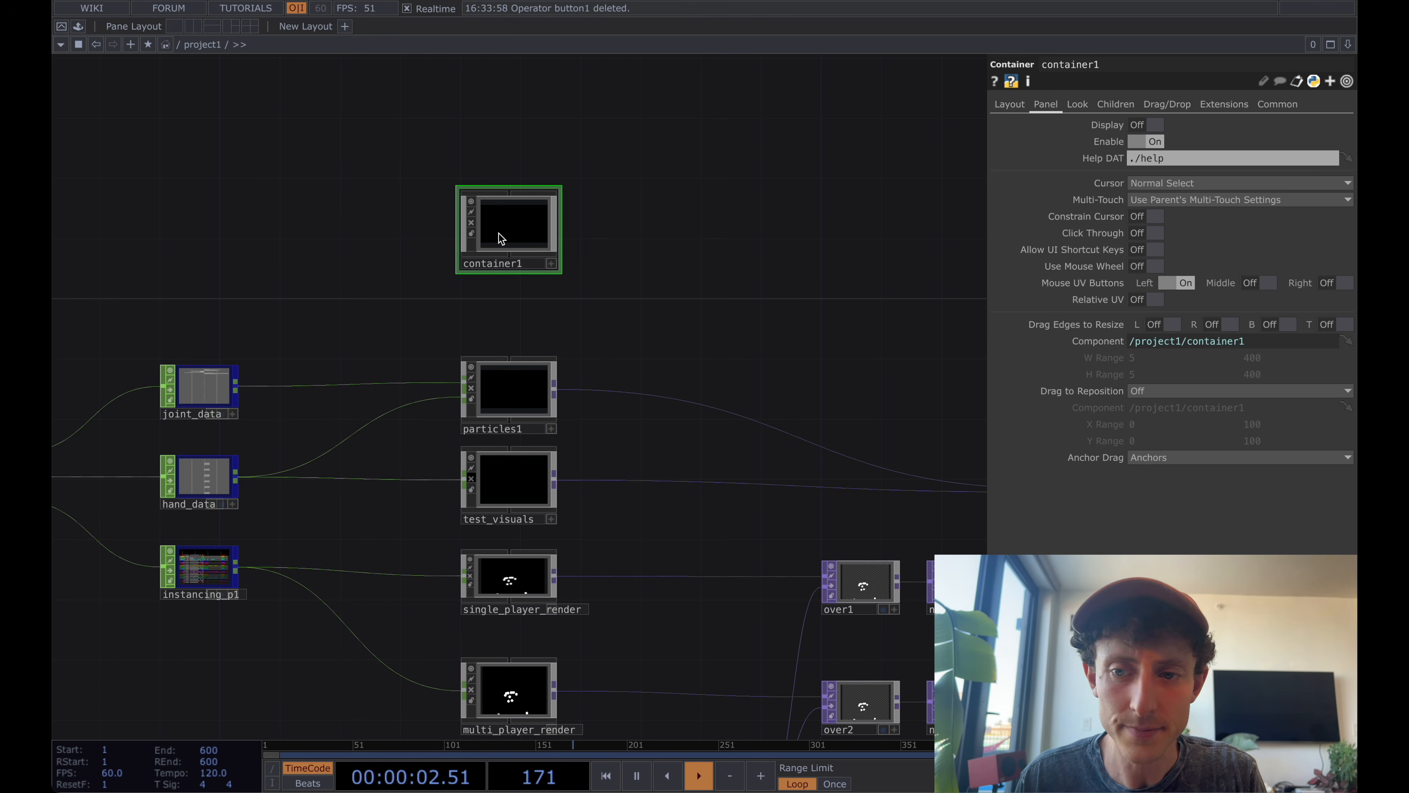
pyautogui.click(1075, 104)
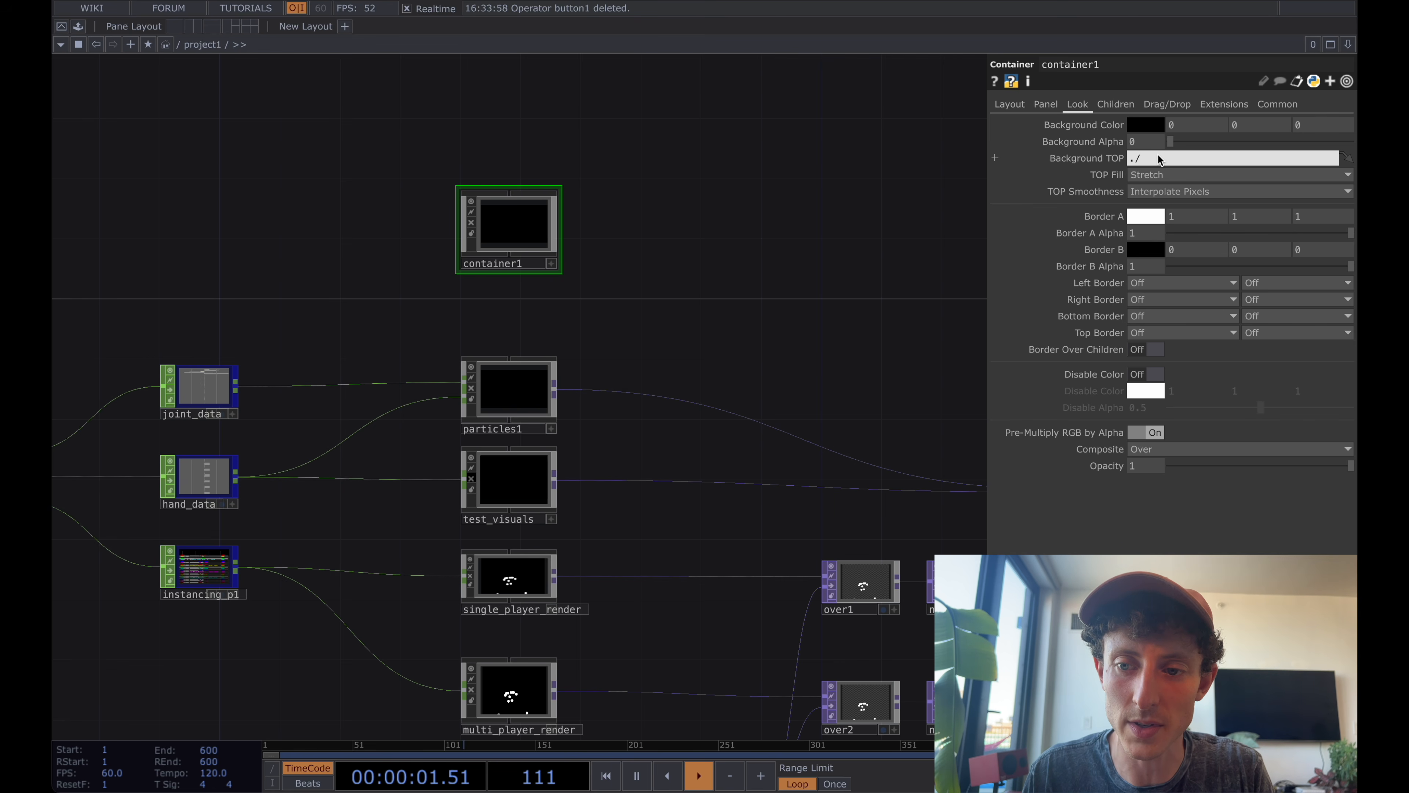
pyautogui.write('out1')
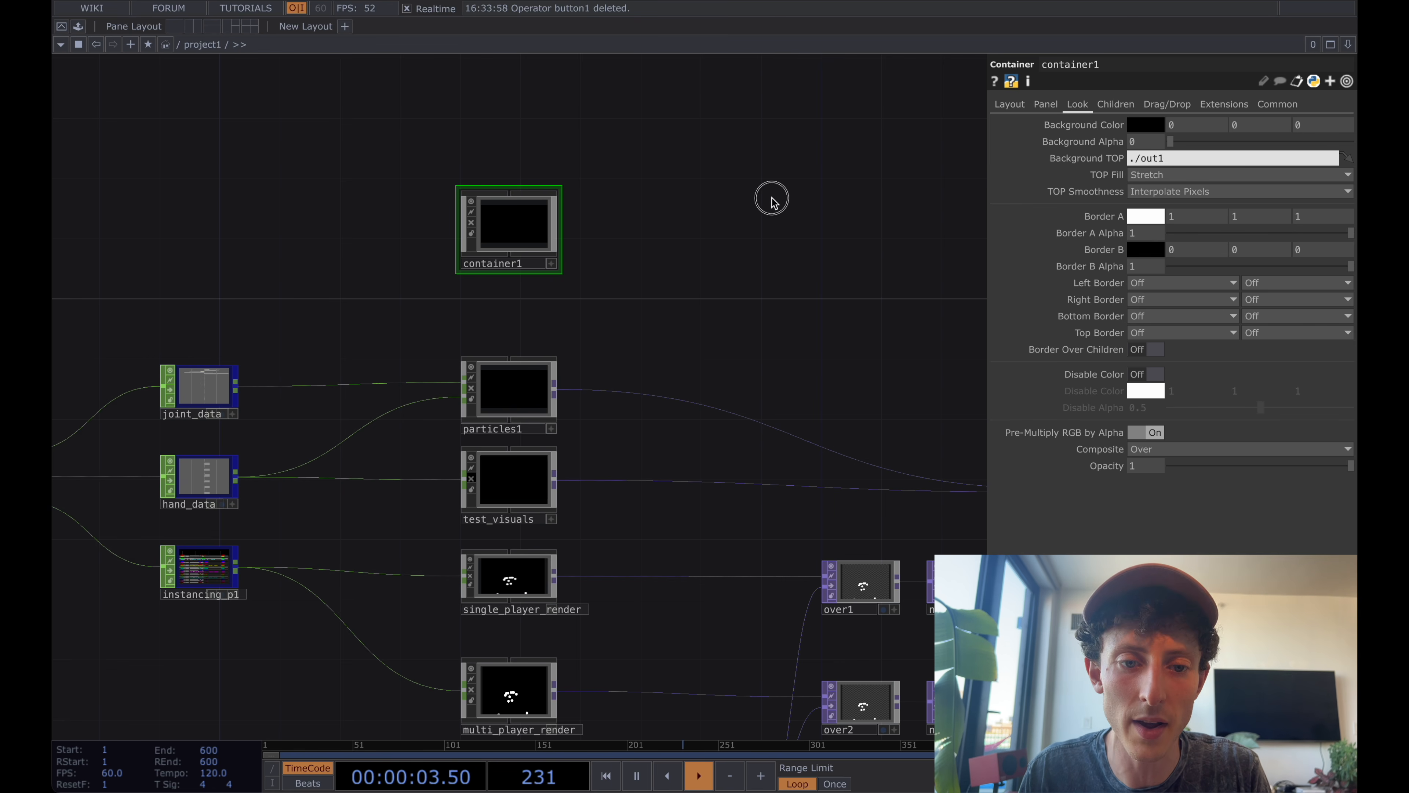
pyautogui.press('Return')
# Rename container1 as default_conatiner.
pyautogui.moveTo(598, 228); pyautogui.dragTo(660, 258)
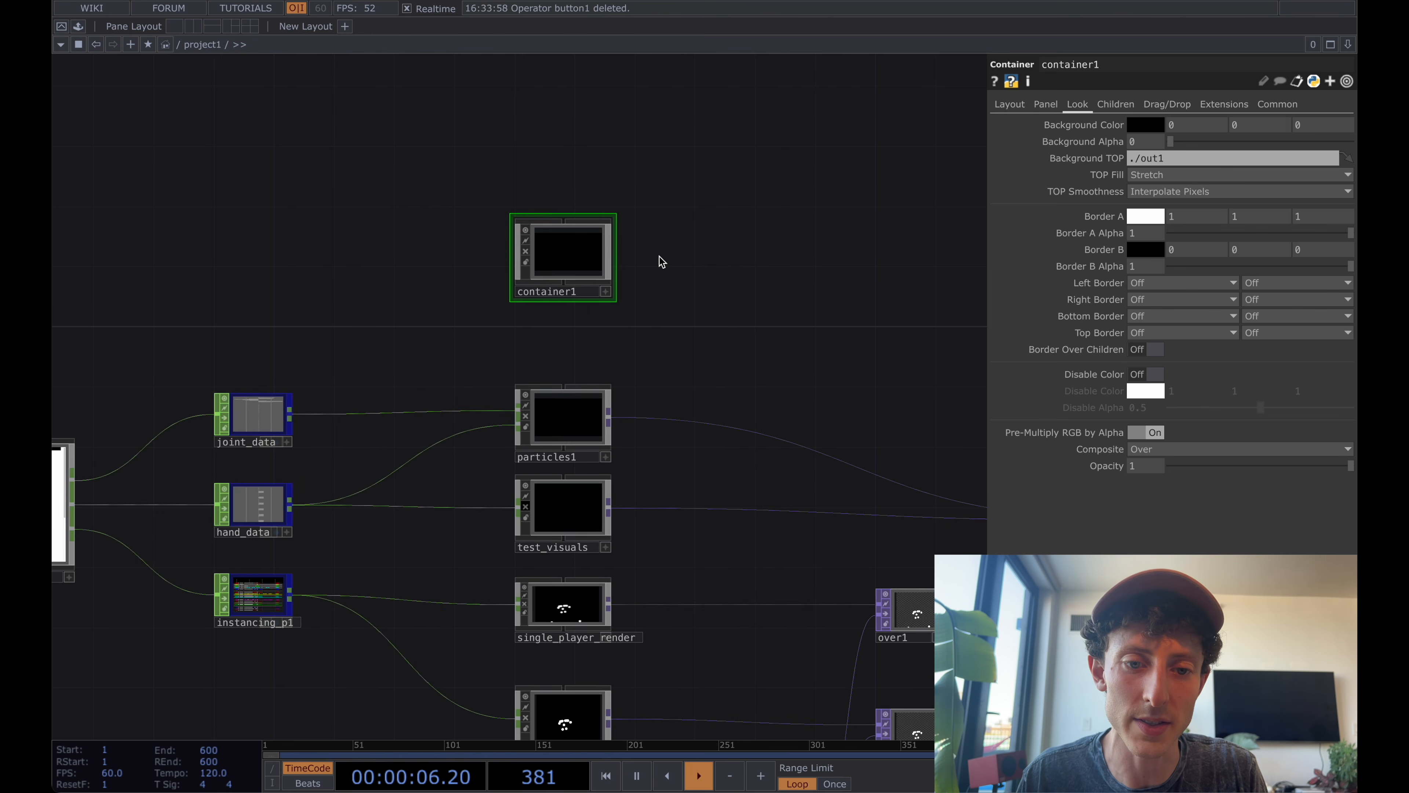
pyautogui.doubleClick(561, 294)
pyautogui.write('default')
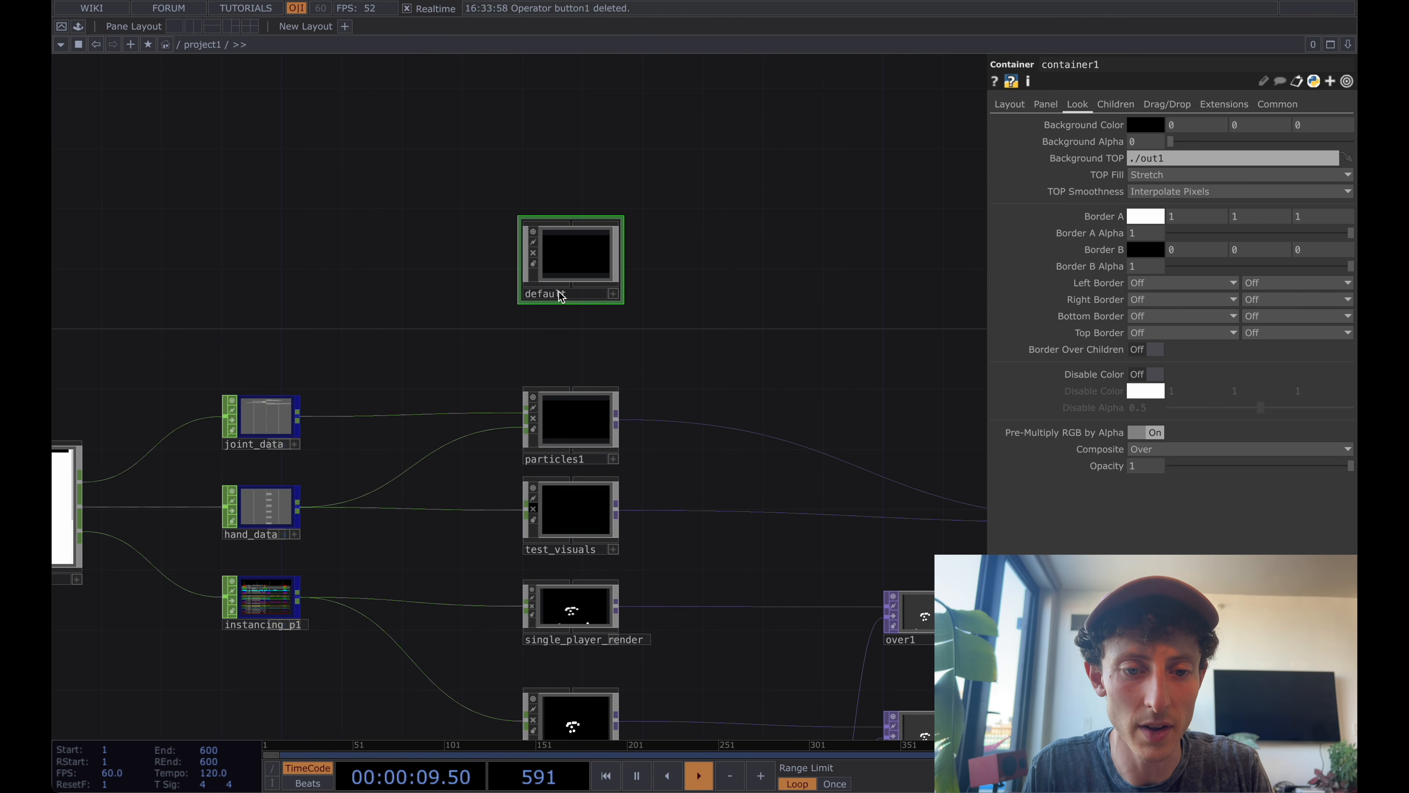
pyautogui.write('_conatiner')
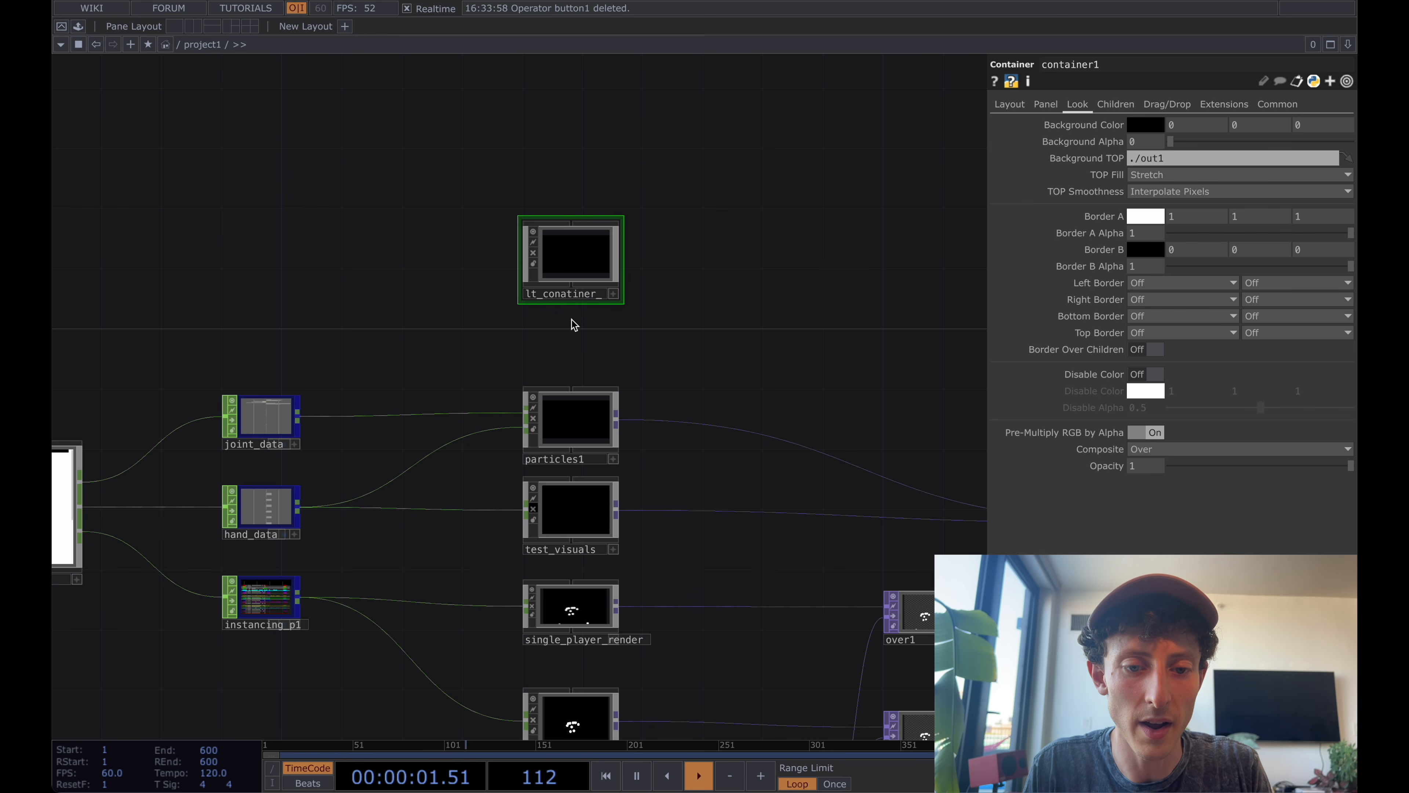
pyautogui.press('Return')
pyautogui.moveTo(577, 260)
pyautogui.mouseDown()
pyautogui.moveTo(606, 260)
pyautogui.moveTo(591, 263)
pyautogui.mouseUp()
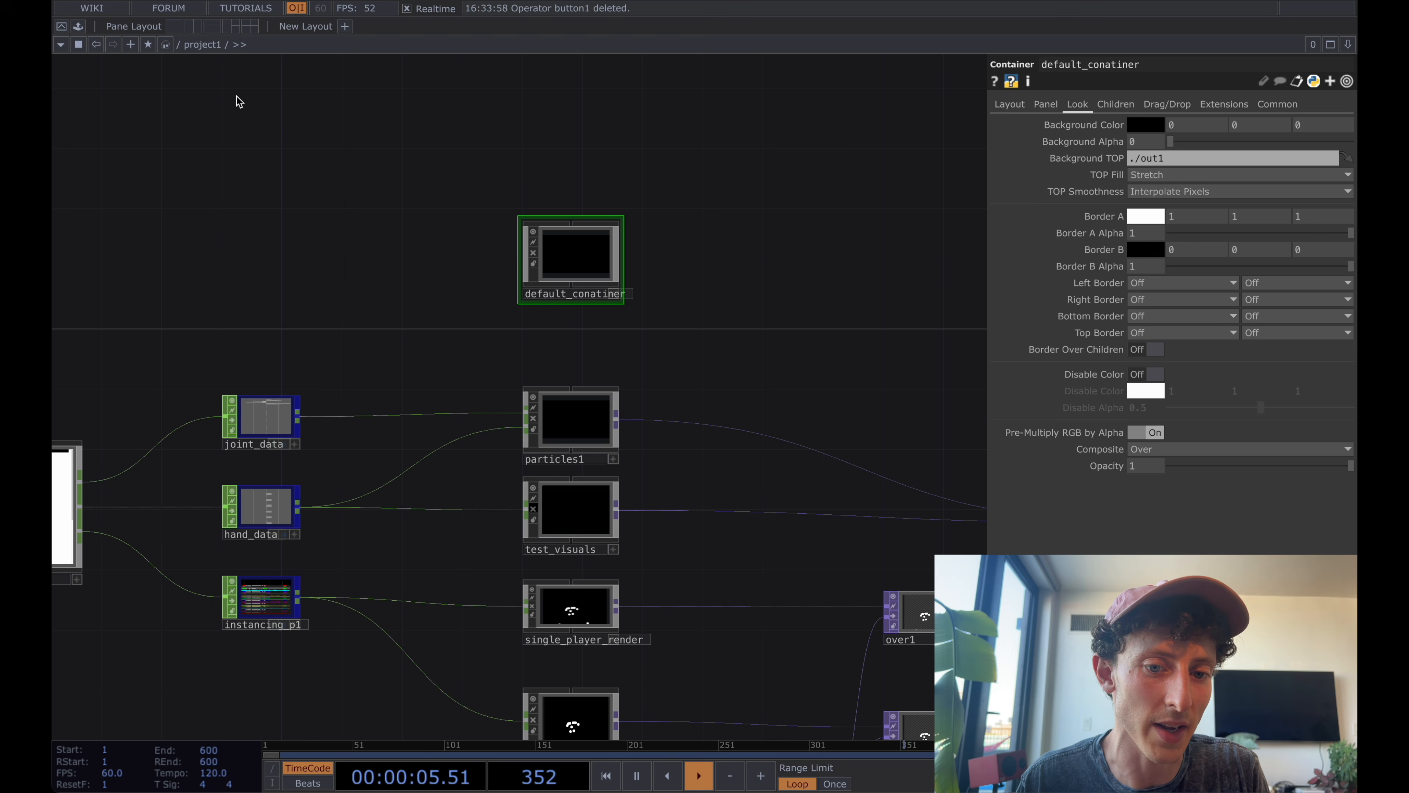
# Save default_conatiner to the Custom folder under My Components in the palette.
pyautogui.click(78, 26)
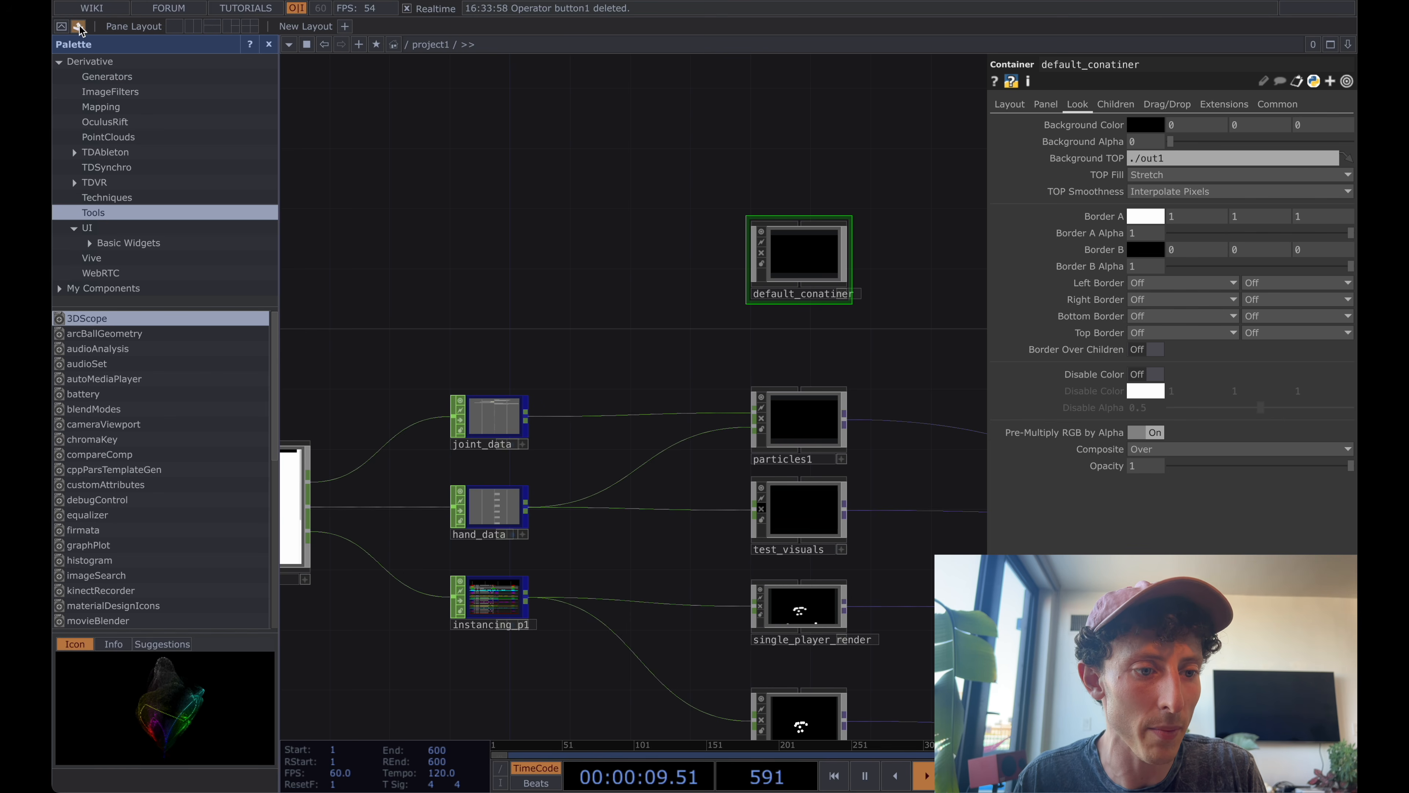
pyautogui.click(60, 286)
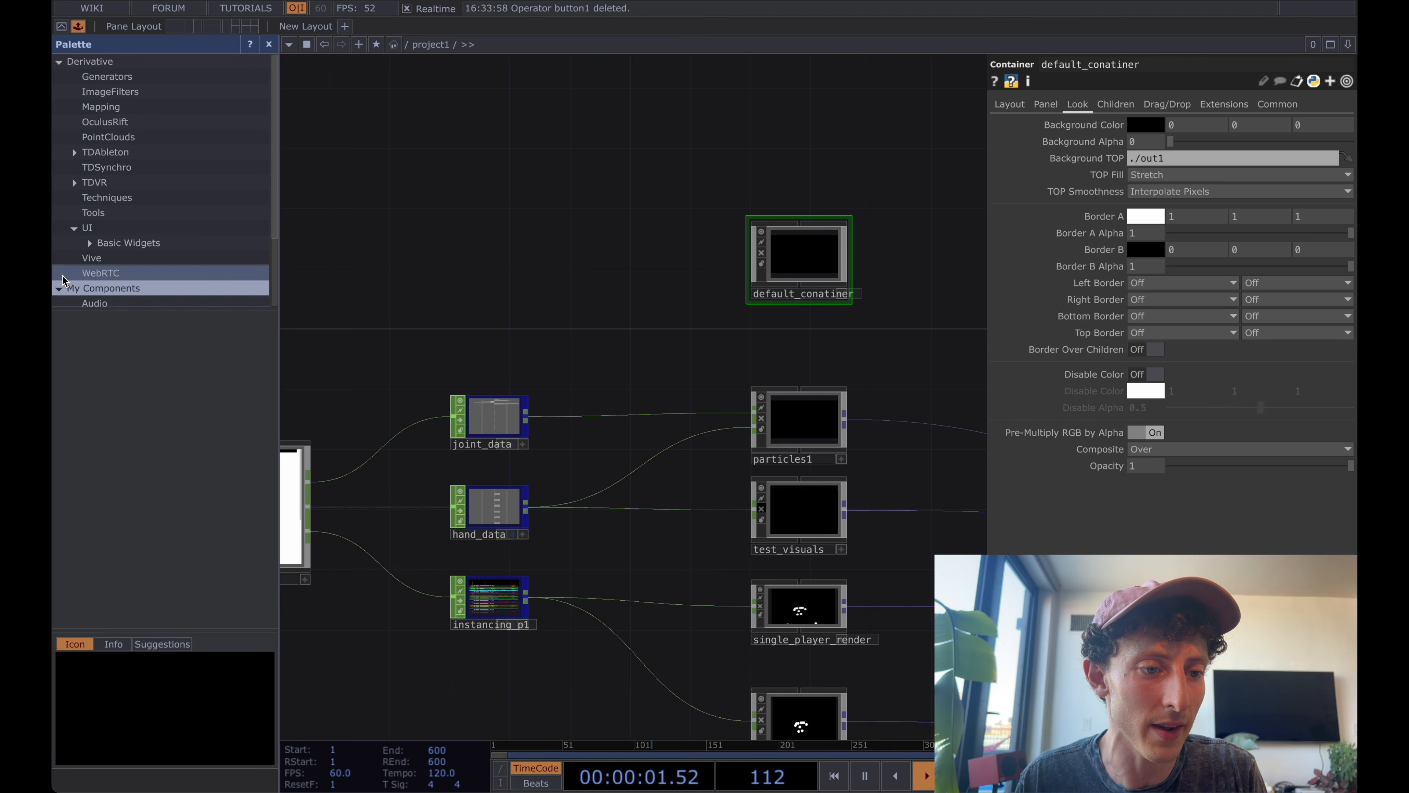
pyautogui.scroll(-3, 111, 233)
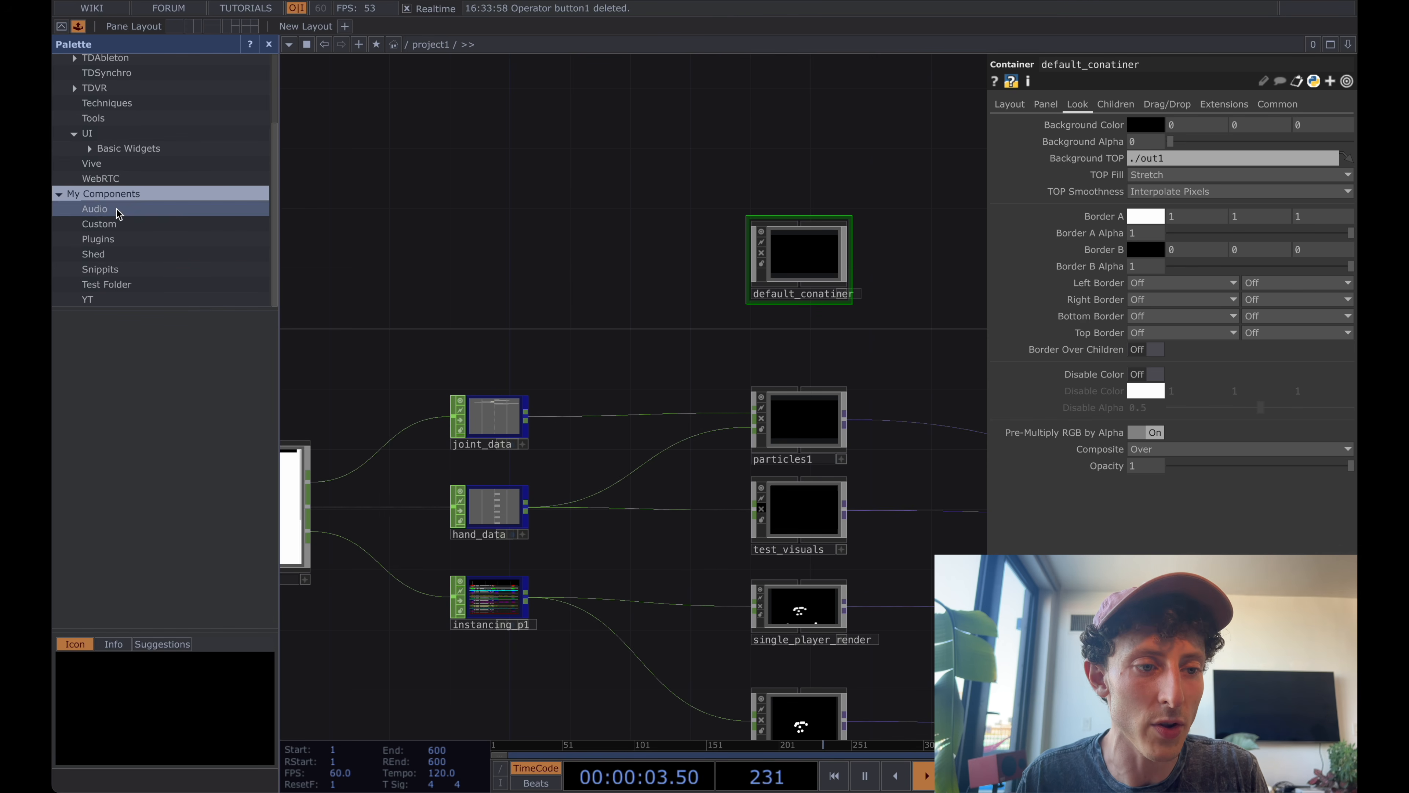
pyautogui.rightClick(136, 195)
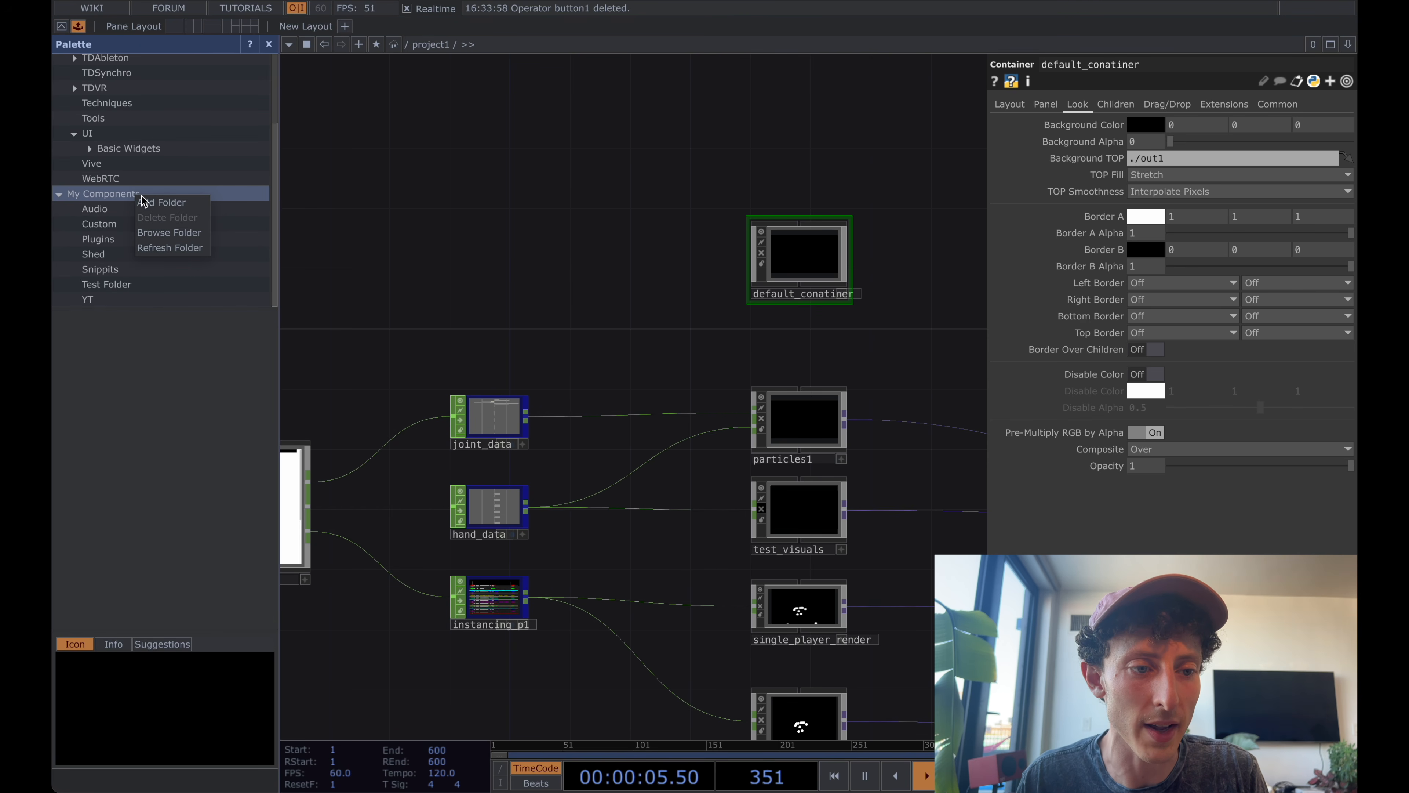
pyautogui.click(147, 202)
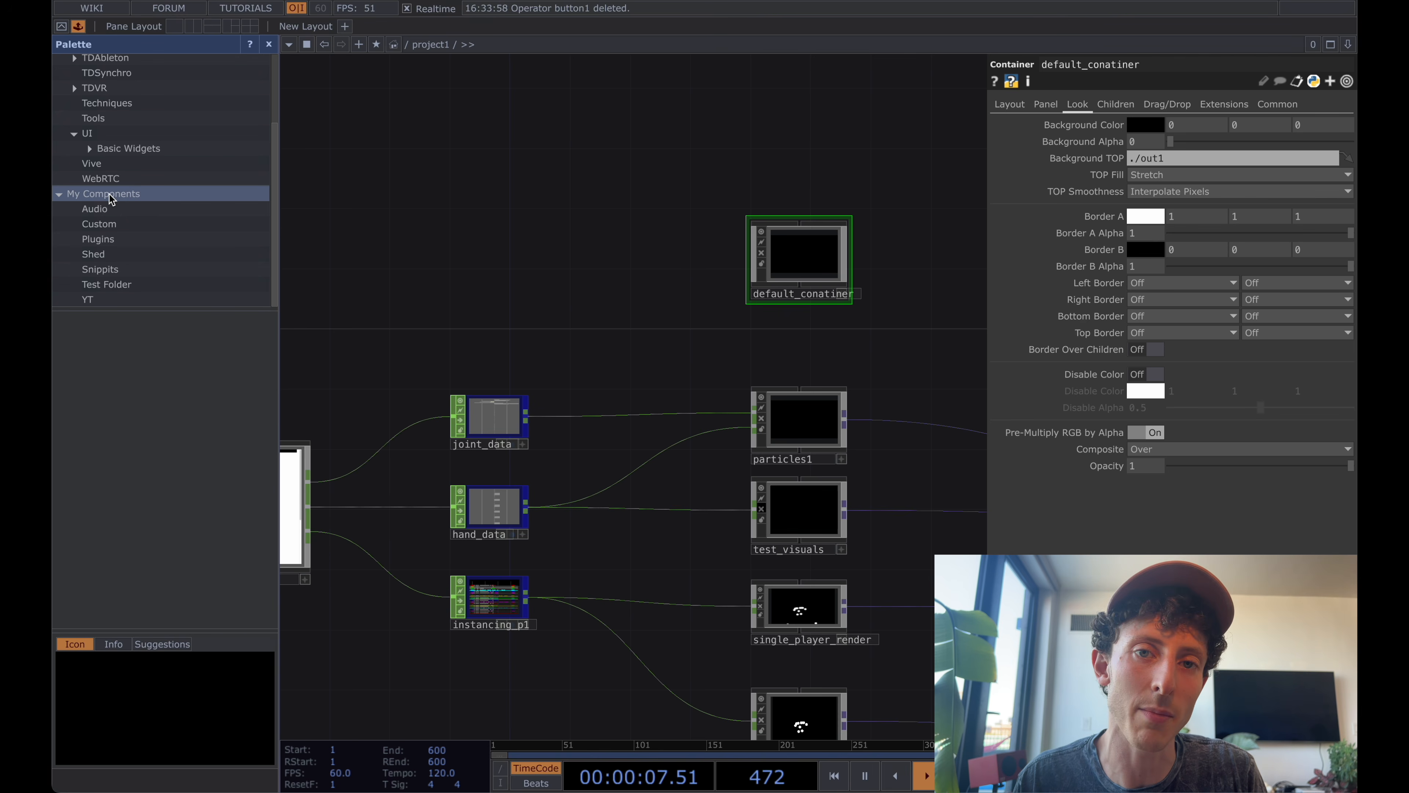
pyautogui.click(115, 226)
pyautogui.moveTo(809, 255); pyautogui.dragTo(183, 227)
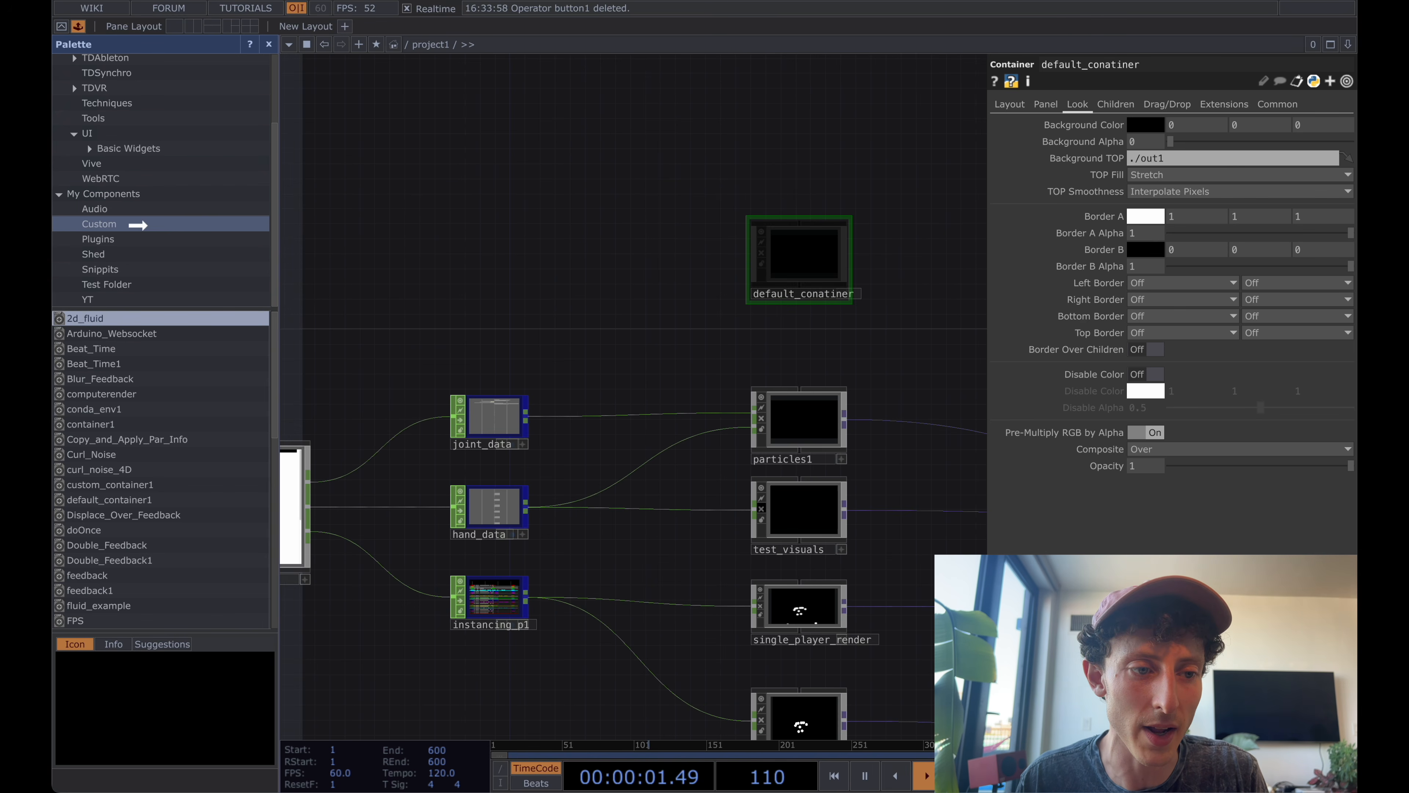
pyautogui.moveTo(690, 248); pyautogui.dragTo(586, 245)
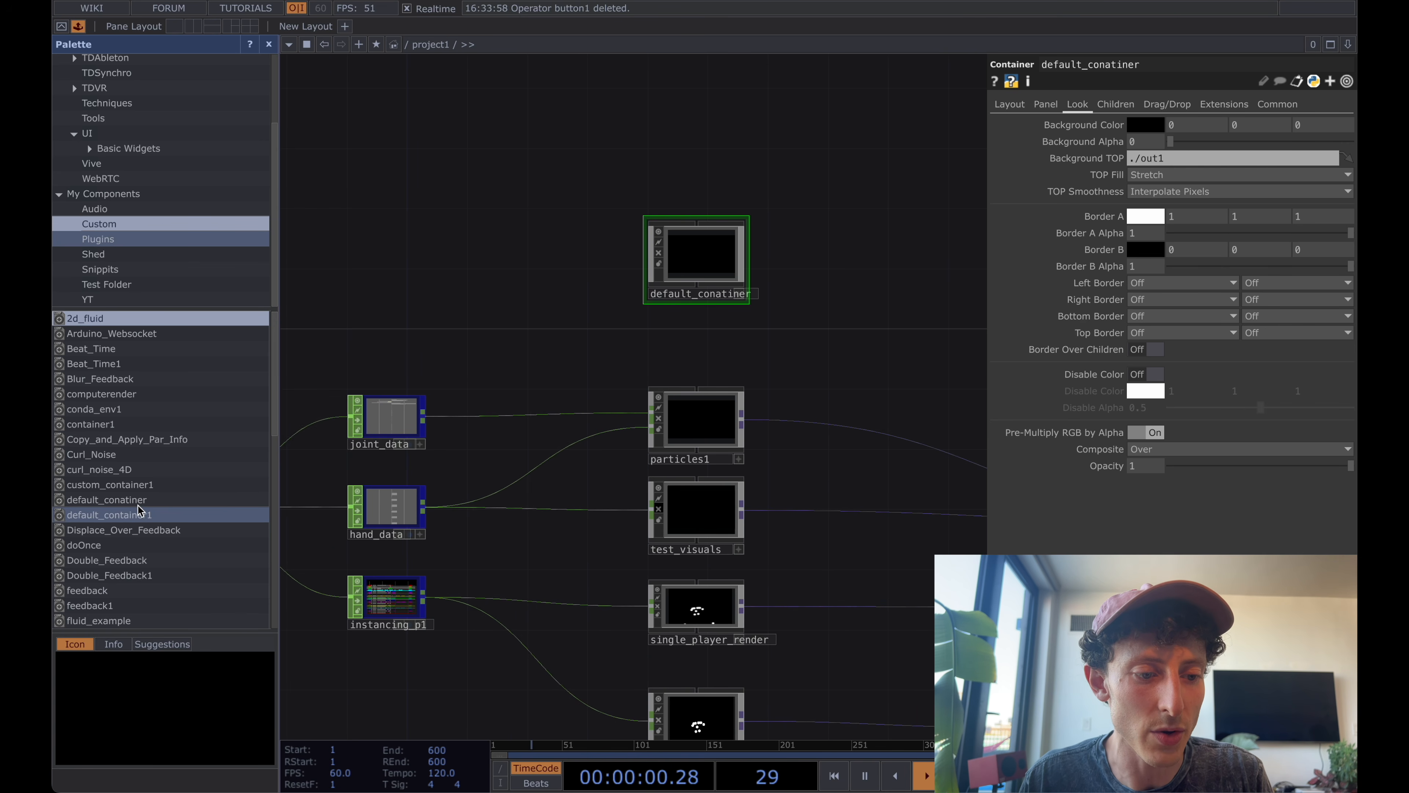
# Place the saved default_container1 palette component in project1 to inspect its preset parameters, and remove it again.
pyautogui.click(116, 515)
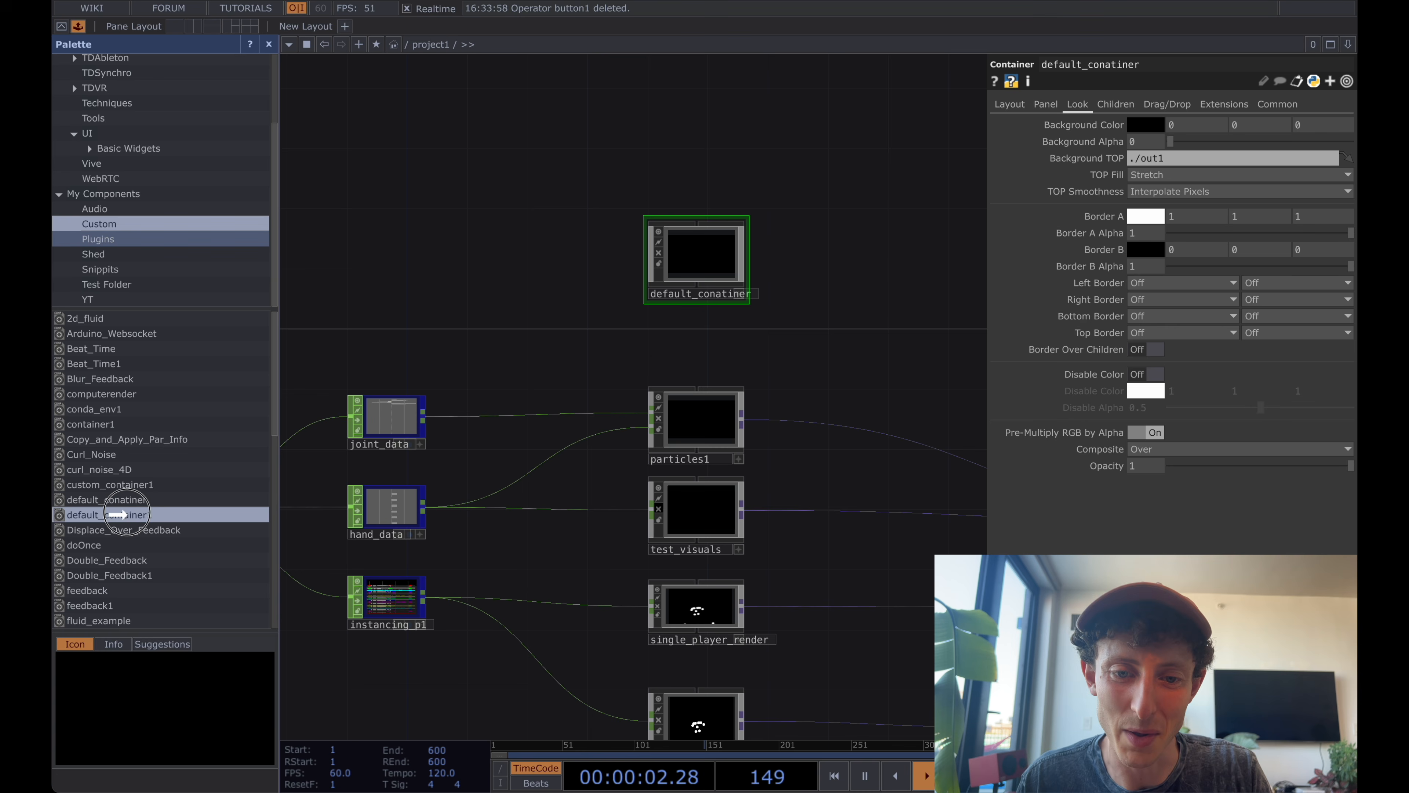
pyautogui.moveTo(116, 515); pyautogui.dragTo(510, 176)
pyautogui.moveTo(562, 138); pyautogui.dragTo(566, 170)
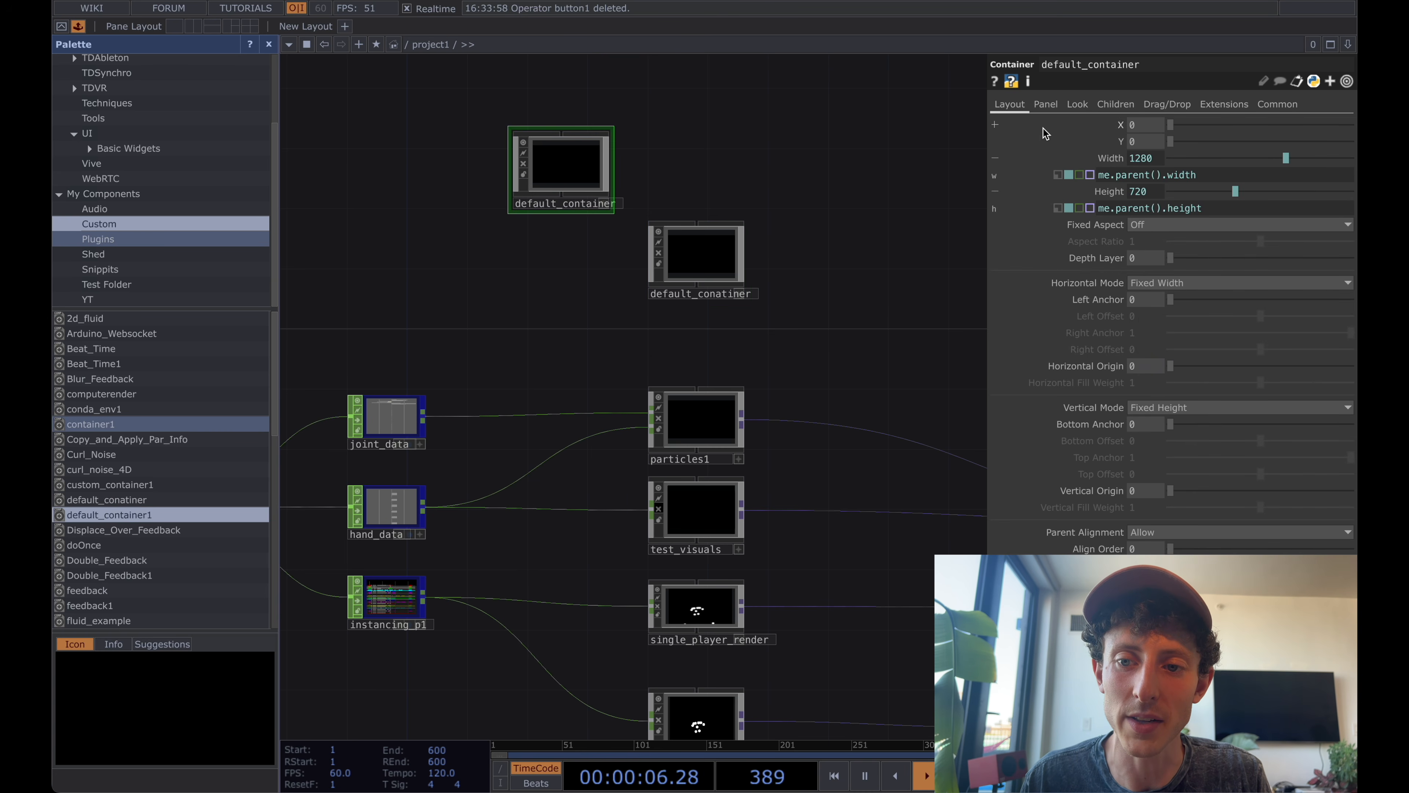
pyautogui.click(1046, 105)
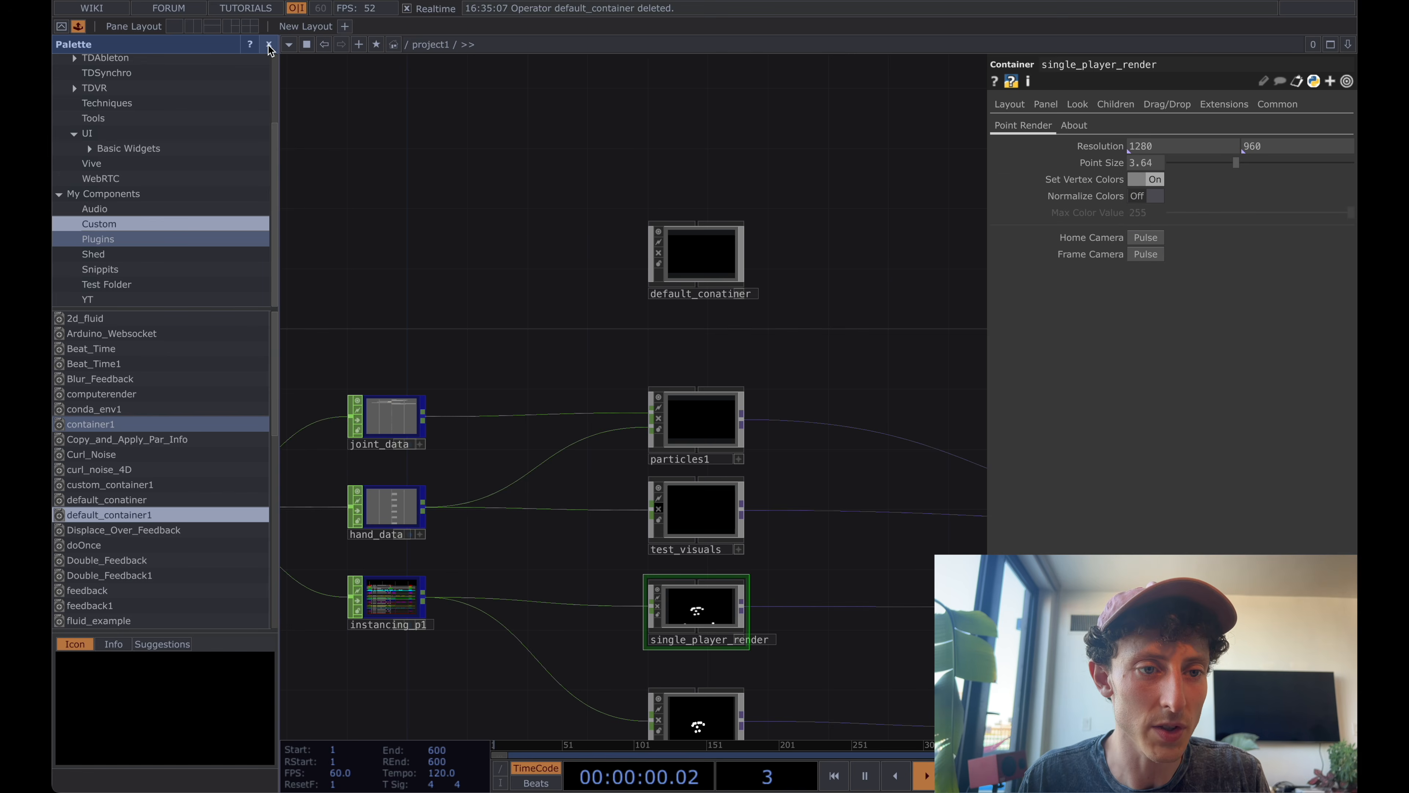
pyautogui.hotkey('alt', 'l')
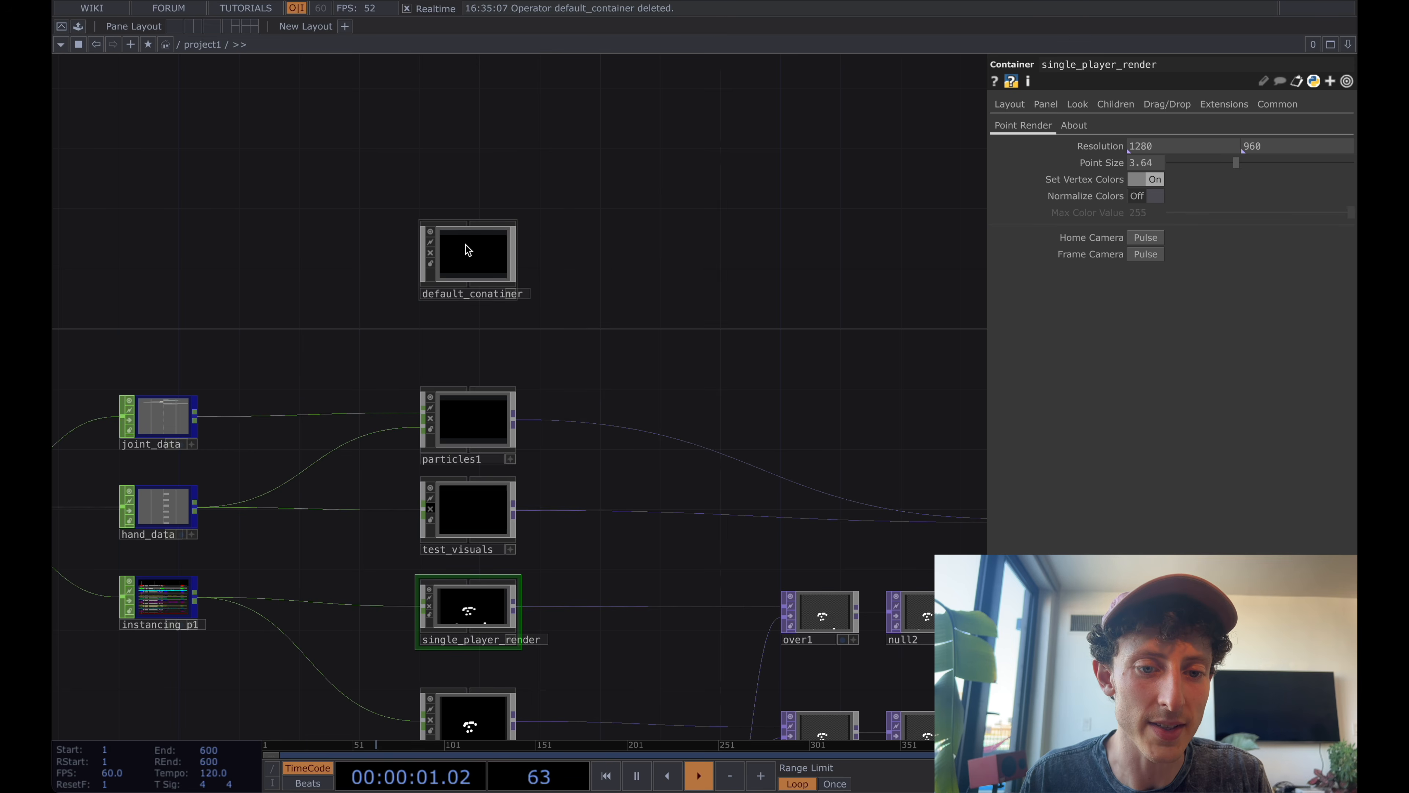
# Add a Noise TOP inside default_conatiner.
pyautogui.press('i')
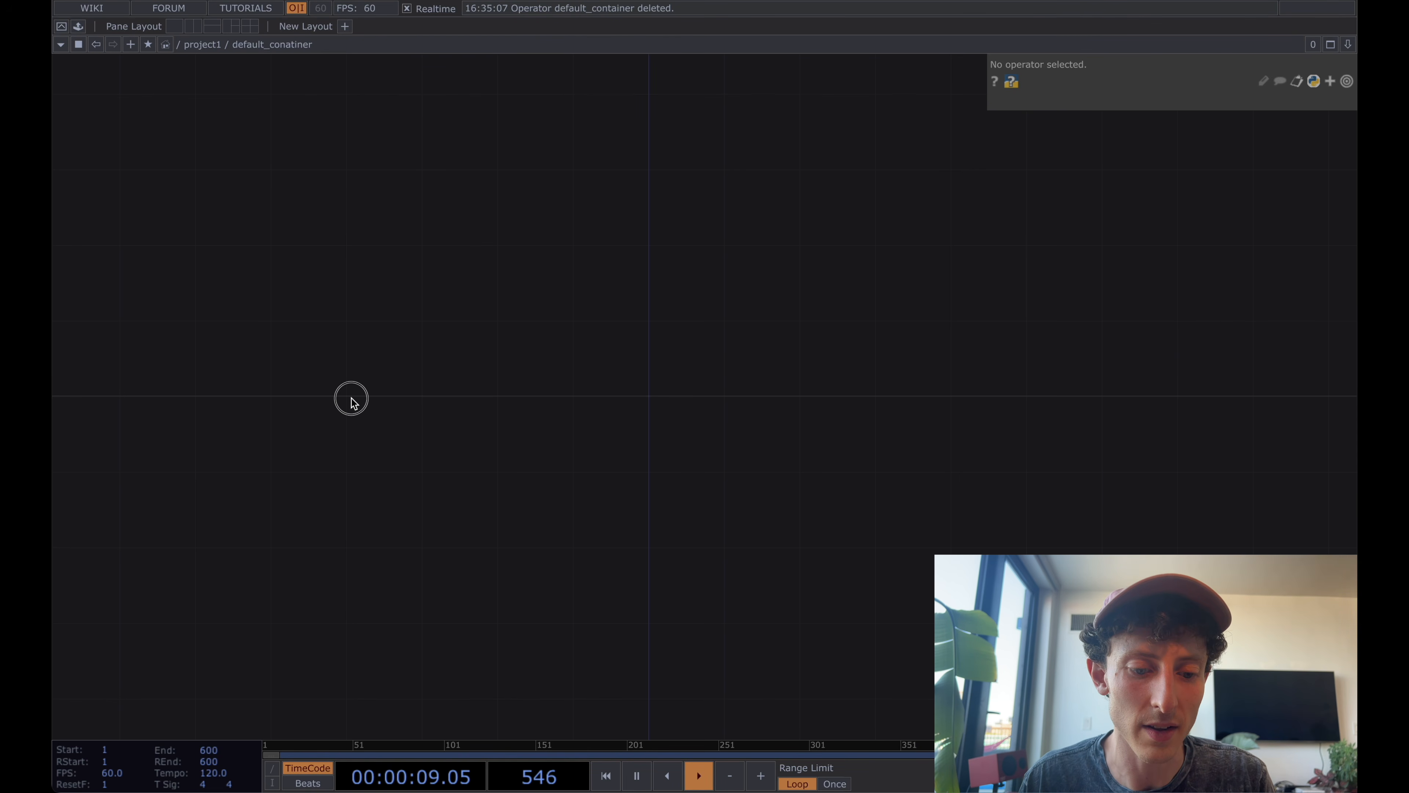
pyautogui.moveTo(349, 397); pyautogui.dragTo(433, 398)
pyautogui.press('Tab')
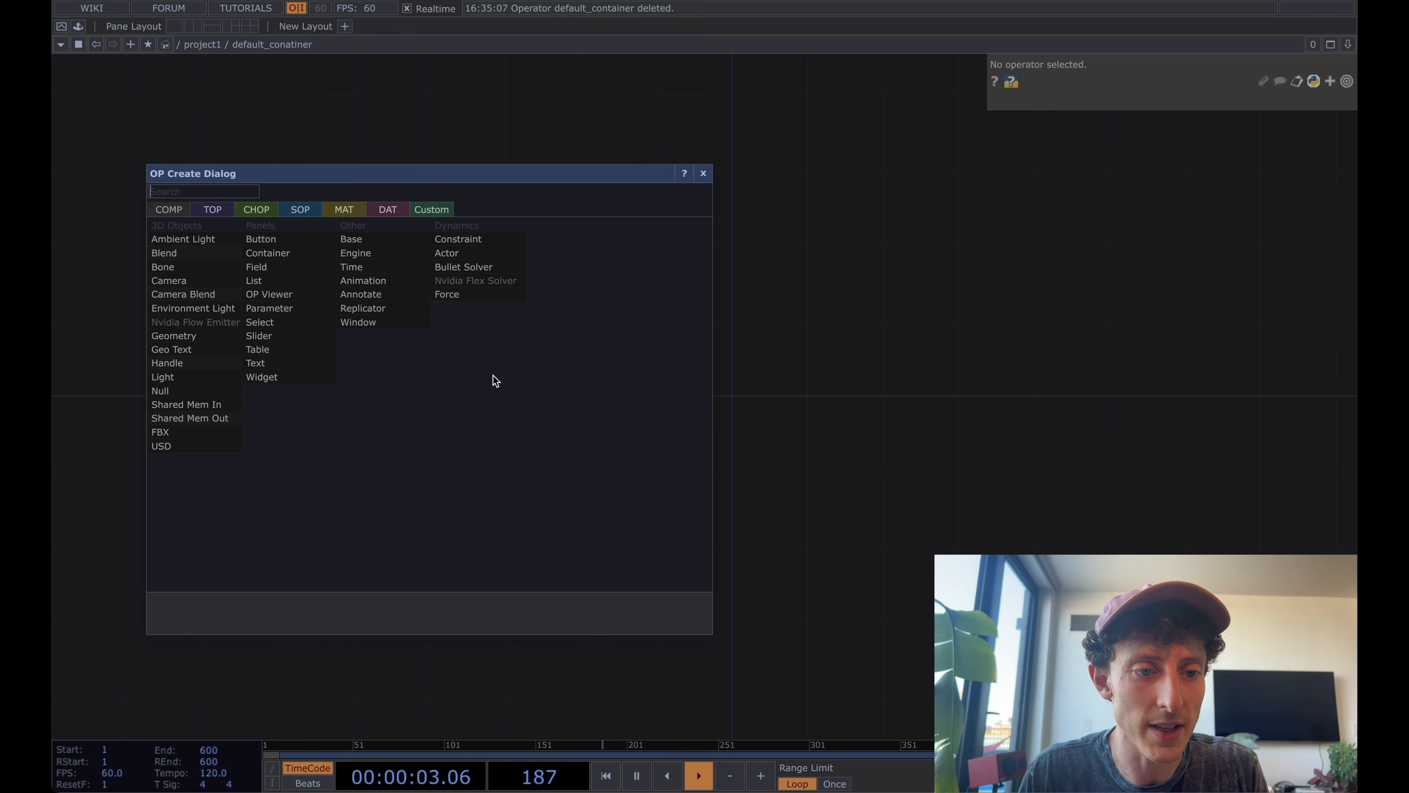
pyautogui.click(219, 207)
pyautogui.write('noise')
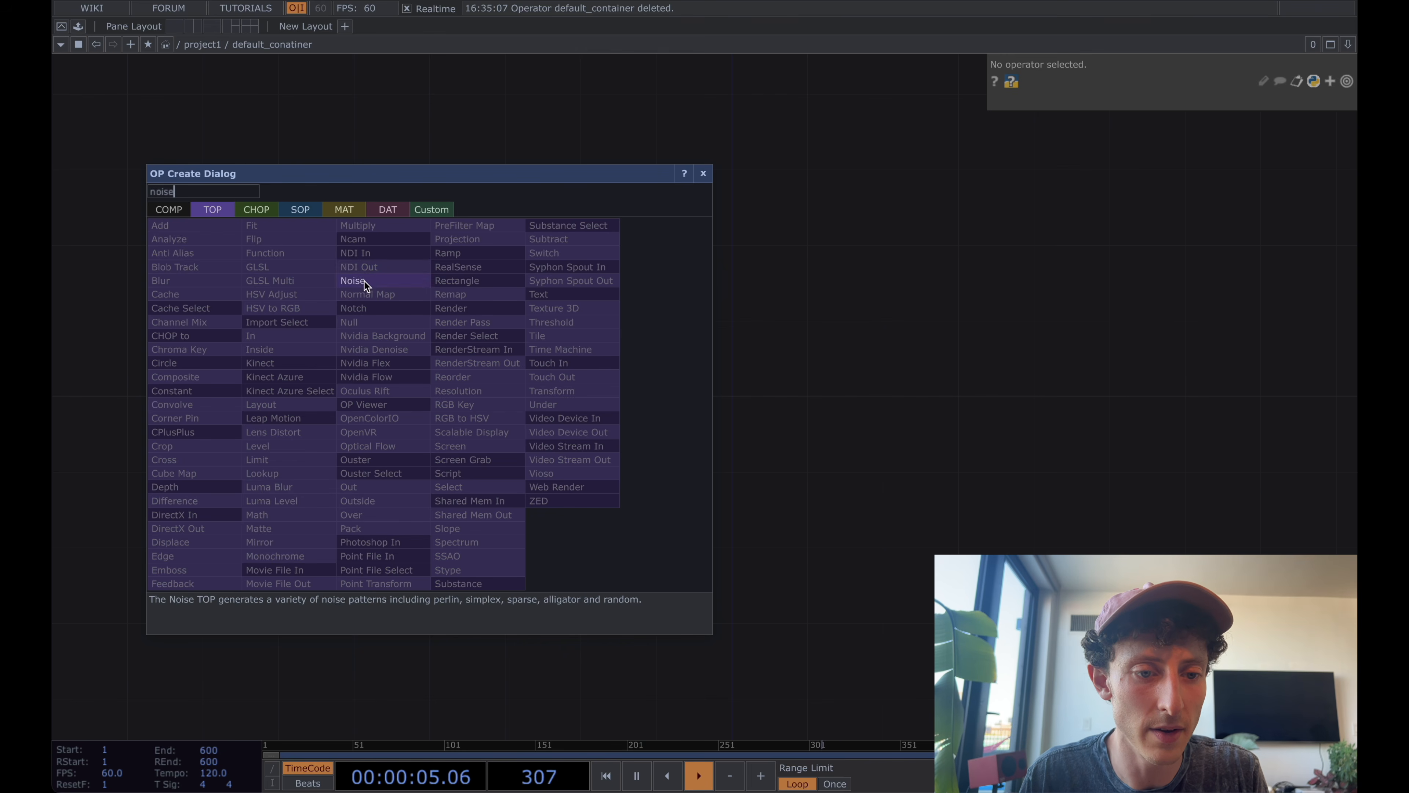
pyautogui.click(364, 281)
pyautogui.click(486, 408)
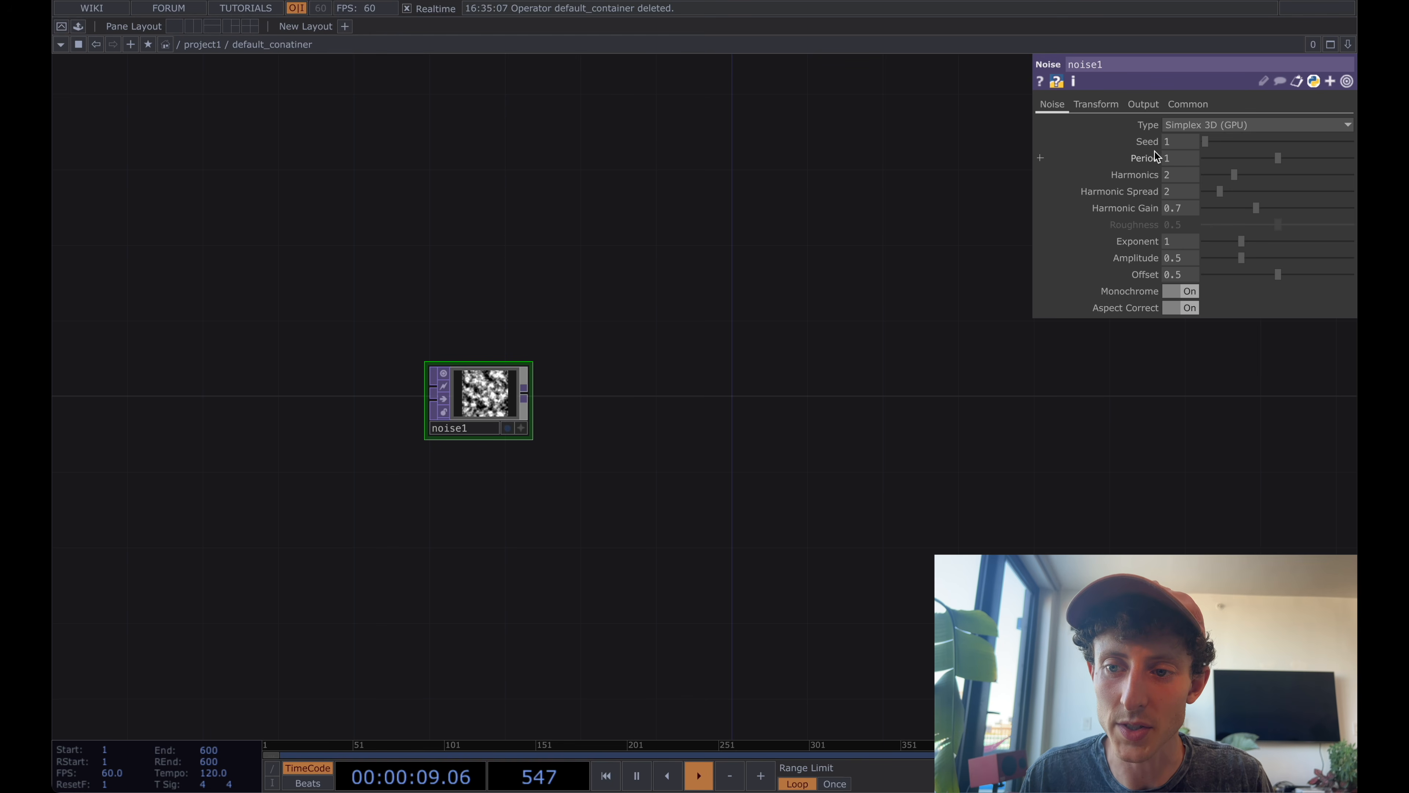
# Set noise1's Output Resolution to Parent Panel Size and check the default_conatiner viewer one level up.
pyautogui.click(1191, 106)
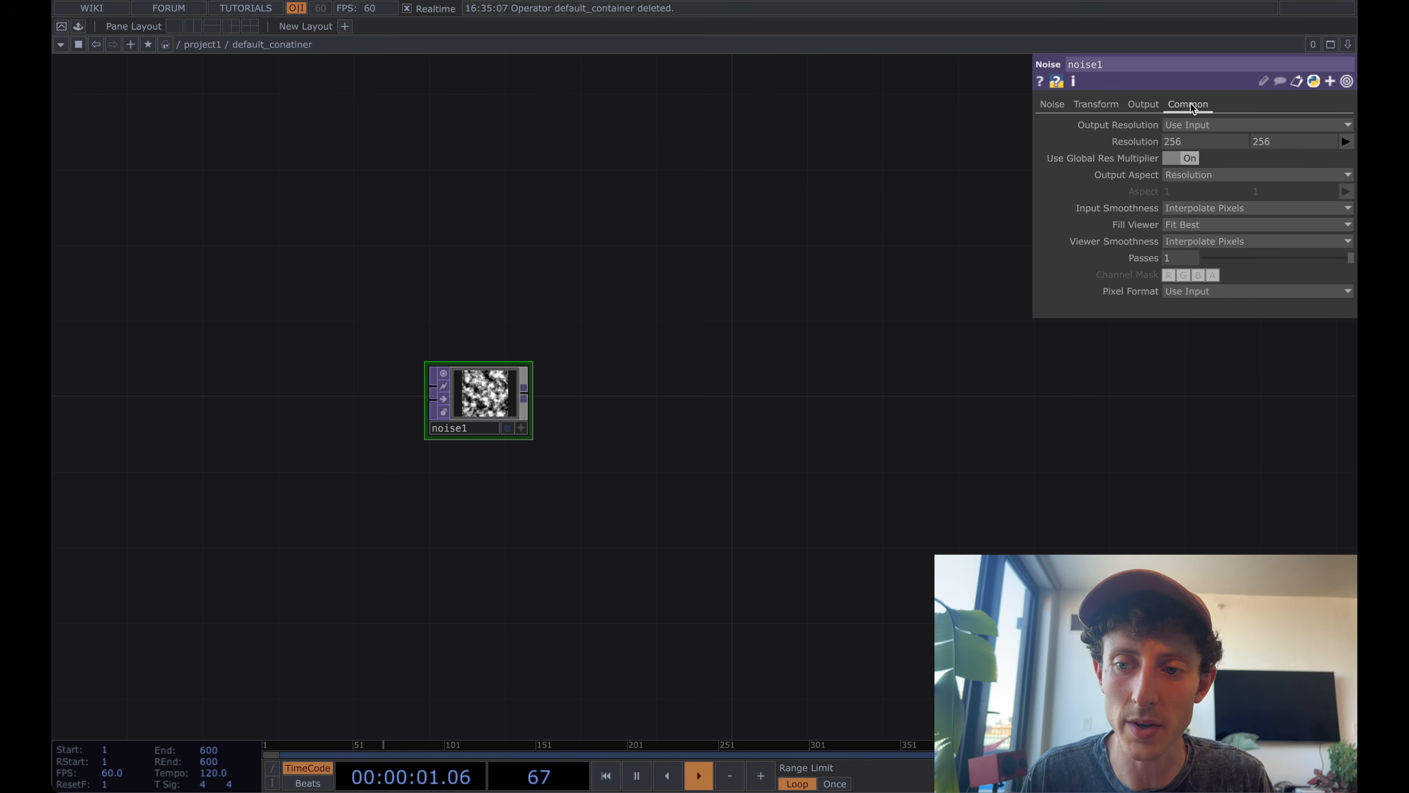
pyautogui.click(1198, 125)
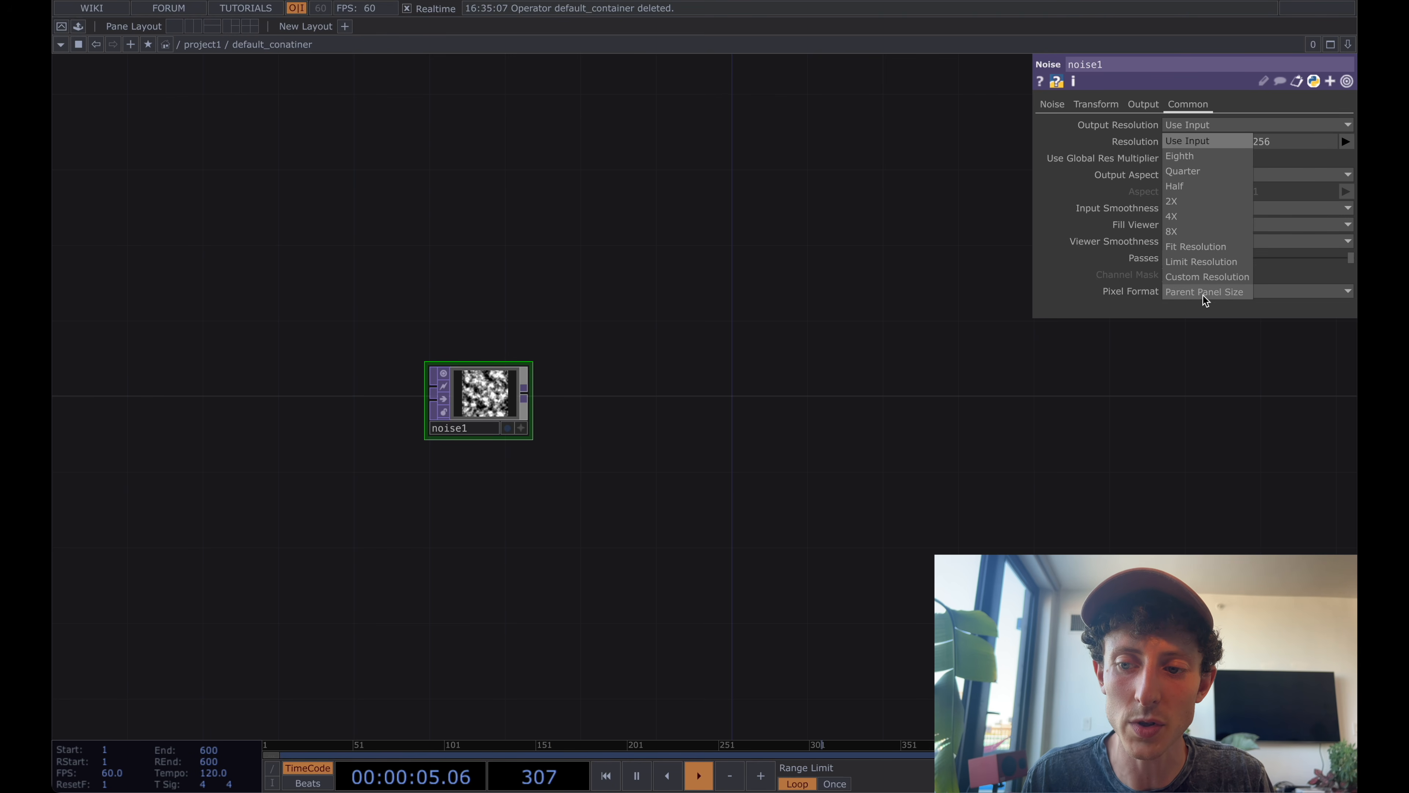
pyautogui.click(1215, 292)
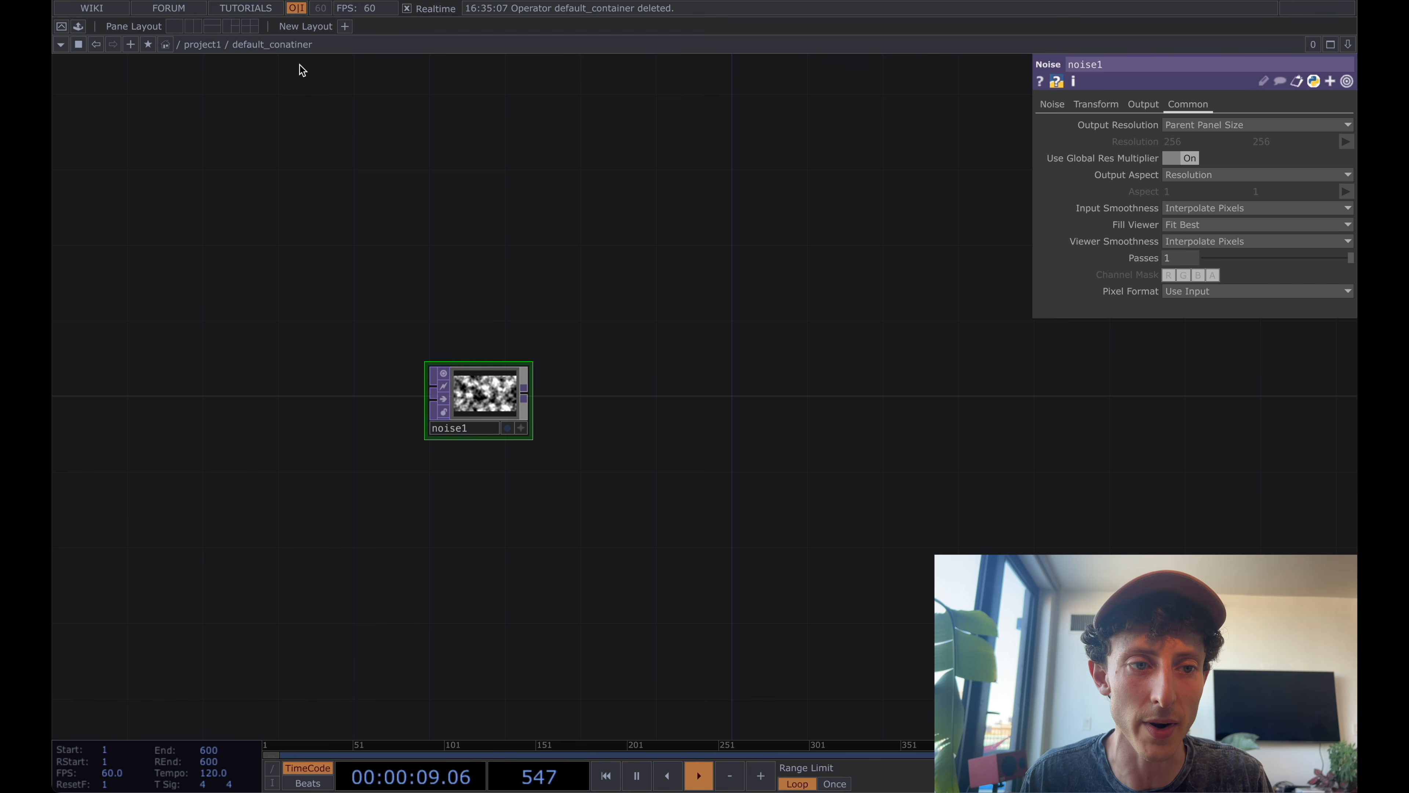
pyautogui.press('u')
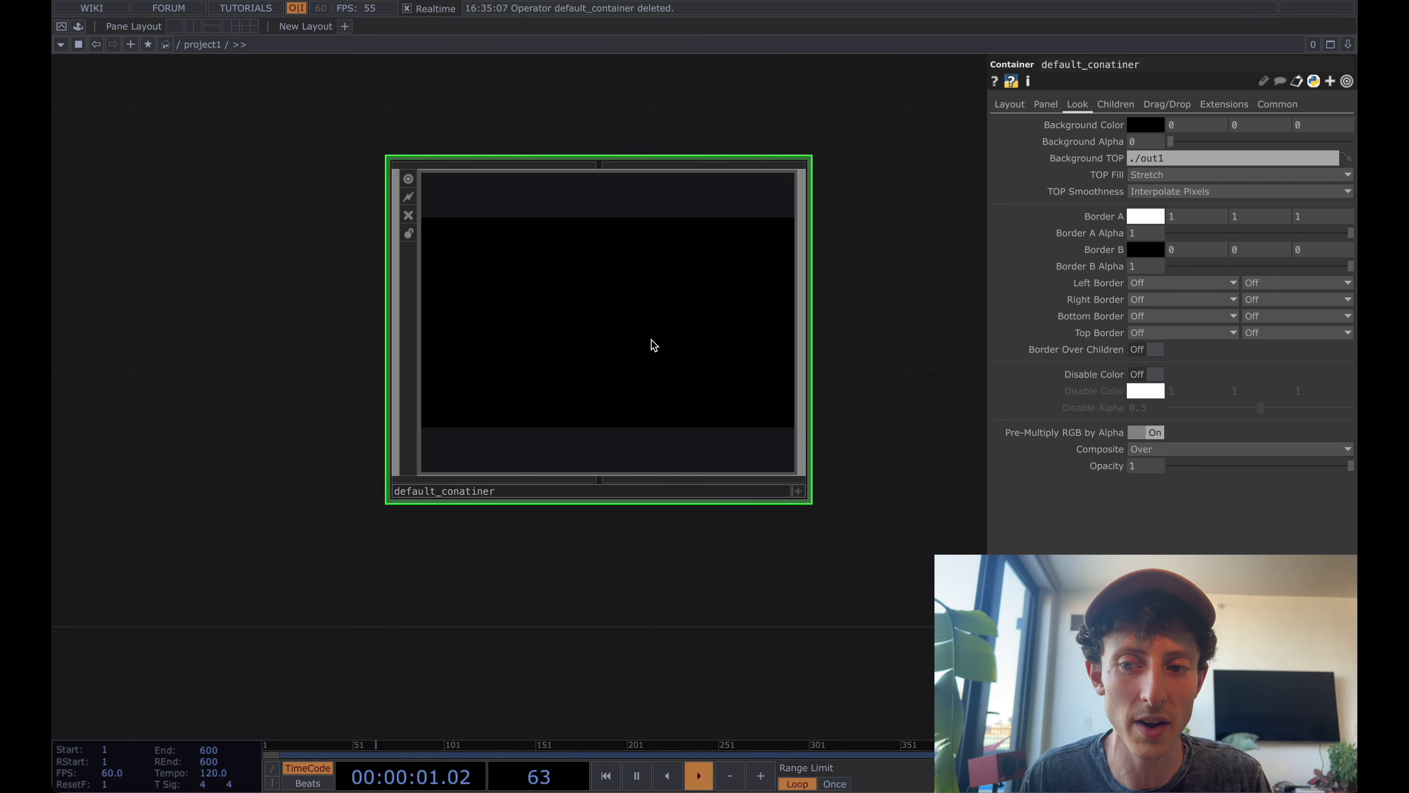
pyautogui.press('i')
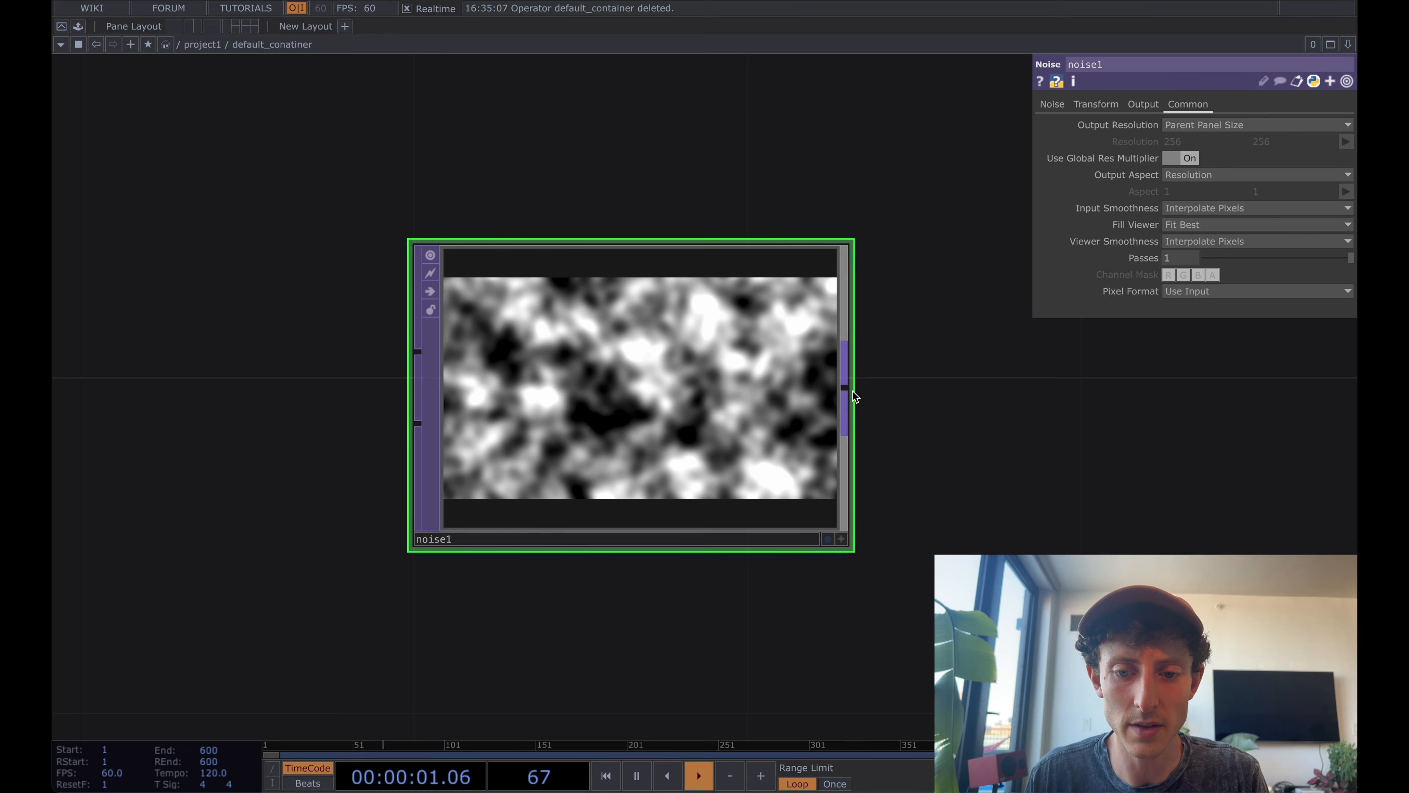
# Add an Out TOP connected to noise1's output, placed to its right.
pyautogui.rightClick(844, 388)
pyautogui.write('out')
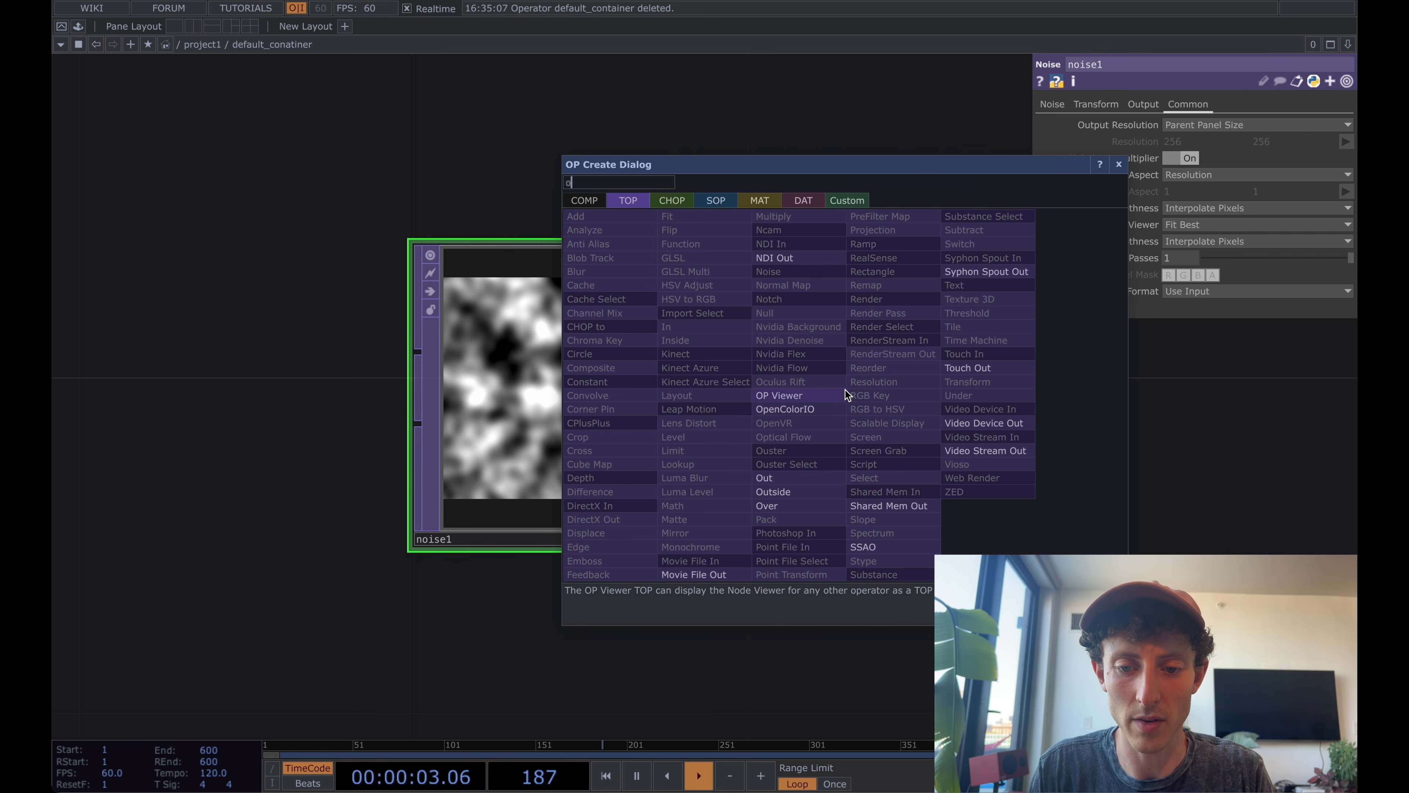
pyautogui.click(791, 482)
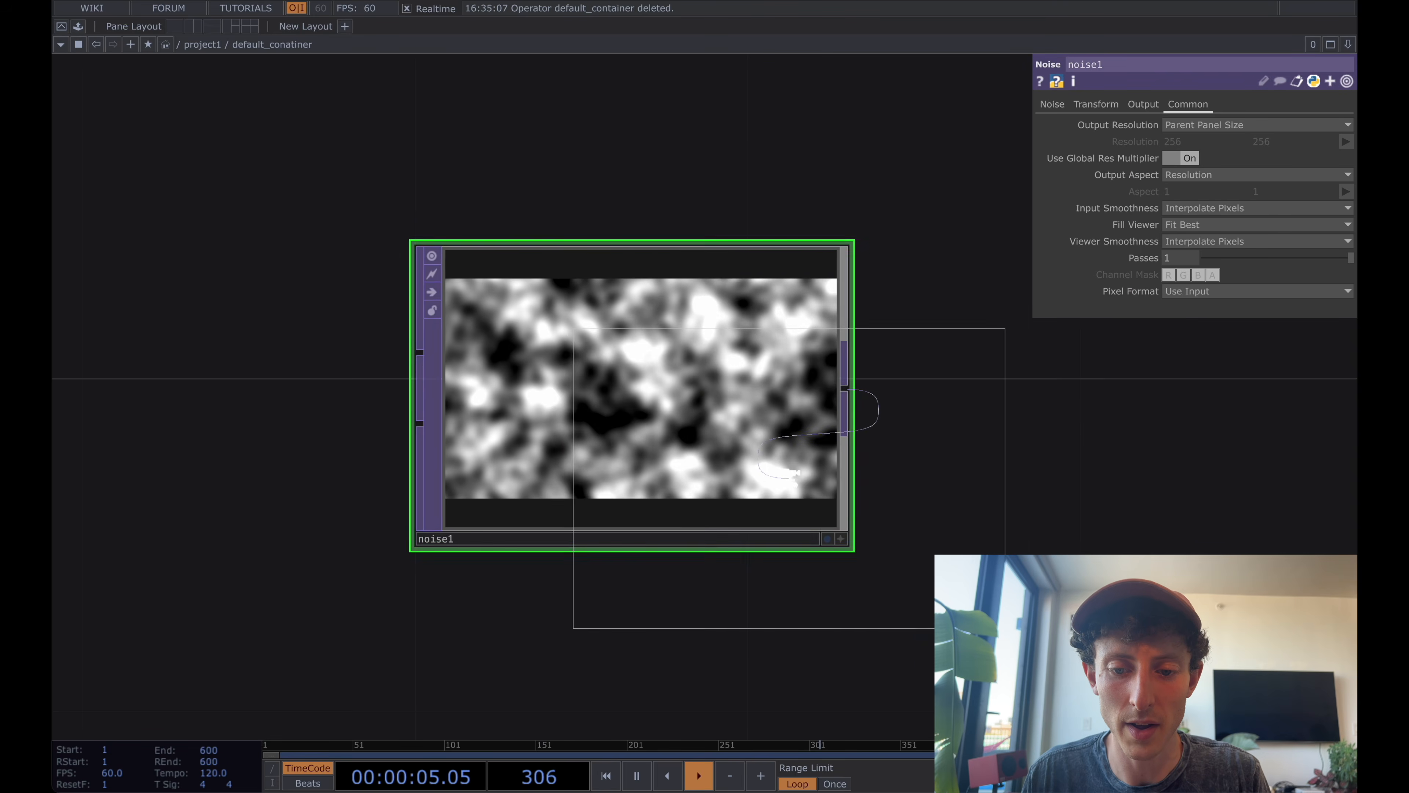
pyautogui.scroll(-3, 1061, 434)
pyautogui.click(1060, 434)
pyautogui.scroll(-2, 1060, 434)
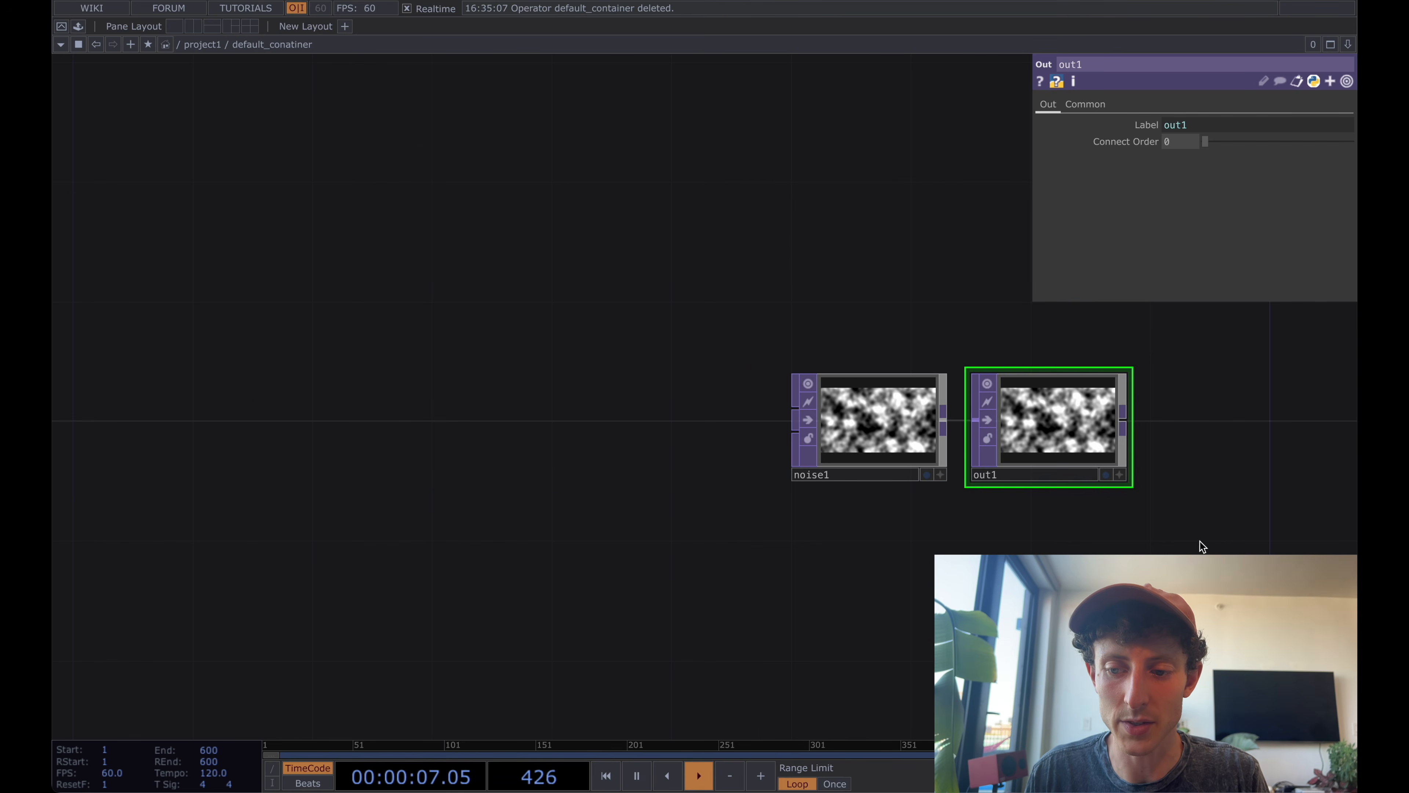
# Move out1 far to the right of noise1 to leave room for operators between them.
pyautogui.moveTo(1102, 539); pyautogui.dragTo(561, 504)
pyautogui.moveTo(487, 367); pyautogui.dragTo(1143, 366)
pyautogui.scroll(-5, 1144, 367)
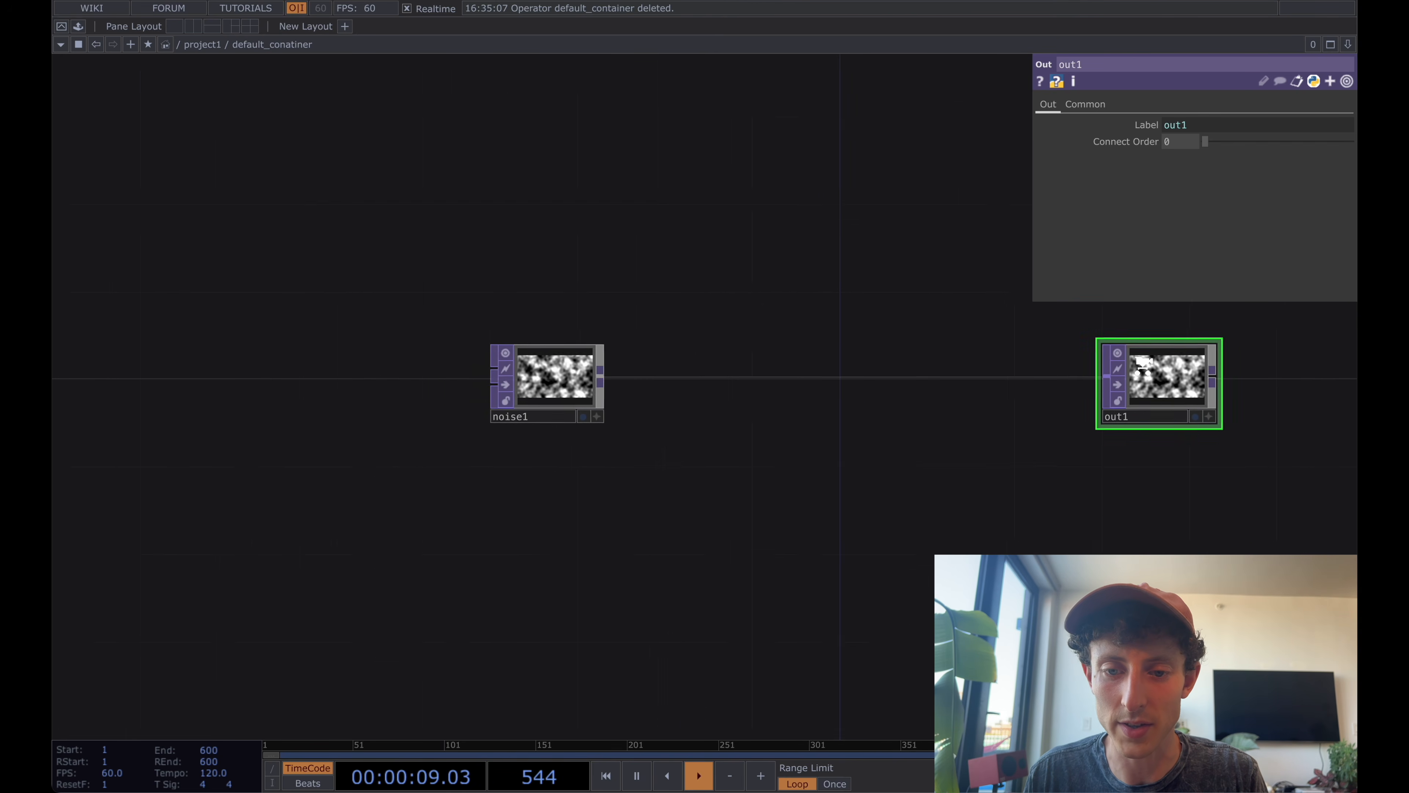
pyautogui.moveTo(927, 530); pyautogui.dragTo(357, 524)
pyautogui.moveTo(558, 376); pyautogui.dragTo(1208, 394)
pyautogui.moveTo(1058, 448); pyautogui.dragTo(319, 442)
pyautogui.moveTo(463, 398); pyautogui.dragTo(904, 380)
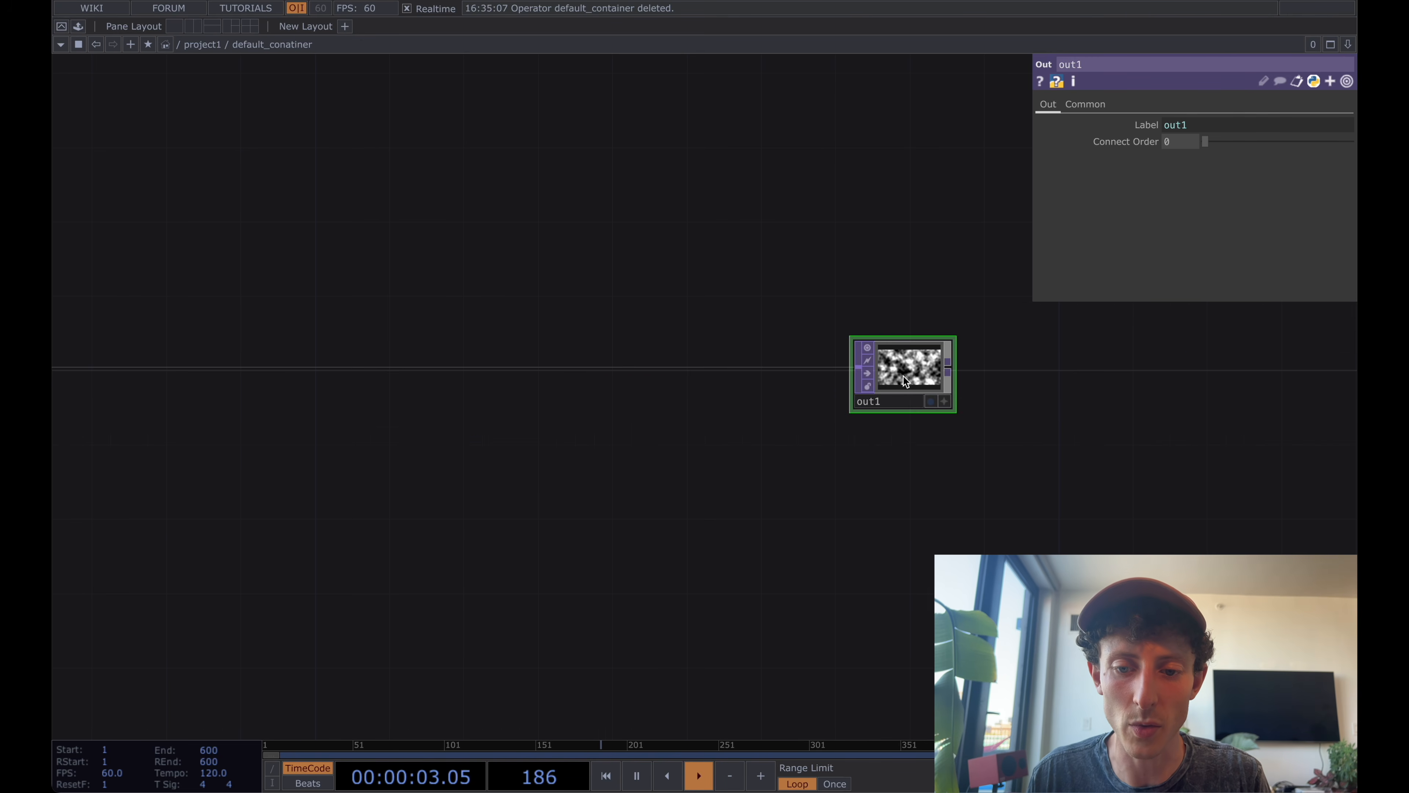
# Set noise1's Period to 10 and turn off Monochrome so its output is in colour.
pyautogui.click(933, 402)
pyautogui.click(933, 401)
pyautogui.moveTo(670, 404); pyautogui.dragTo(1060, 399)
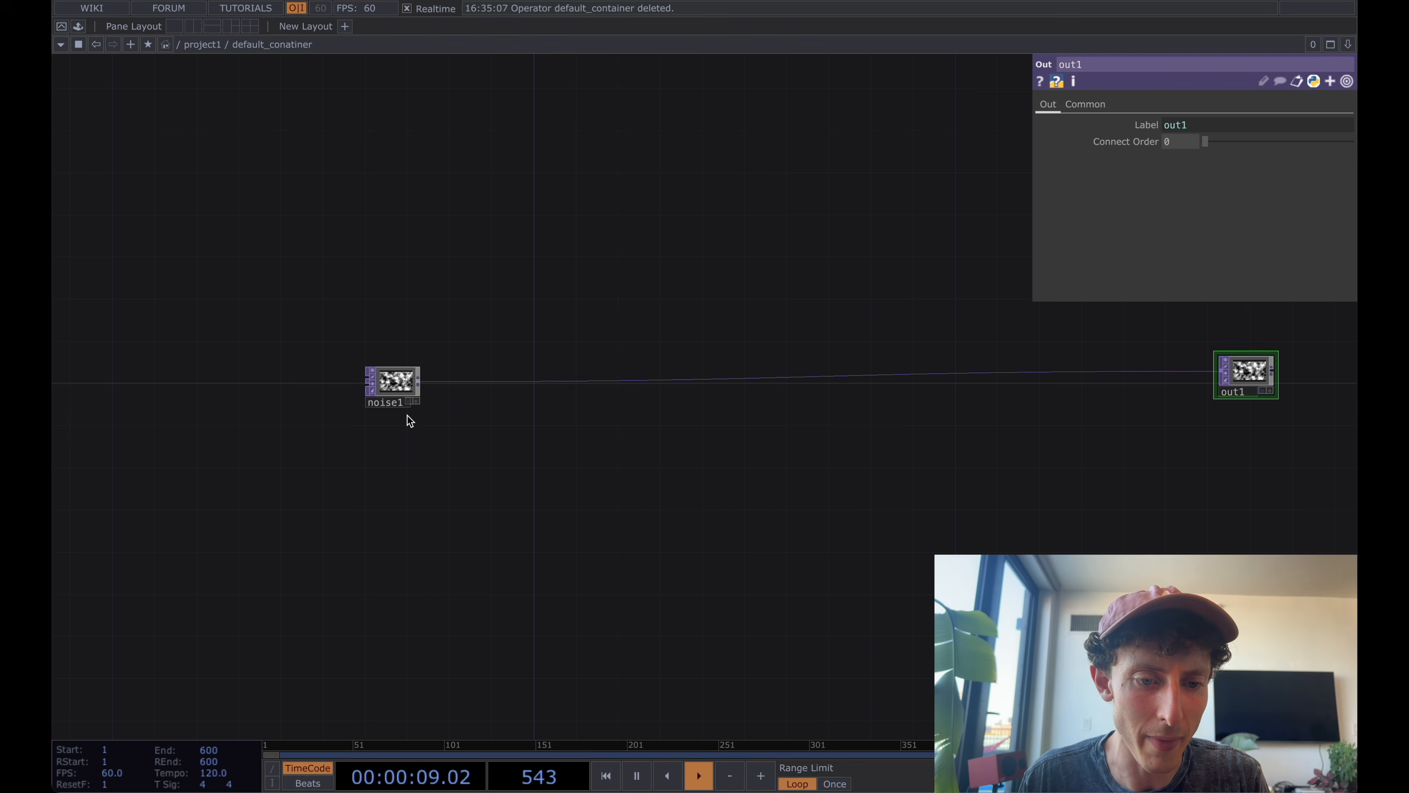
pyautogui.scroll(5, 410, 420)
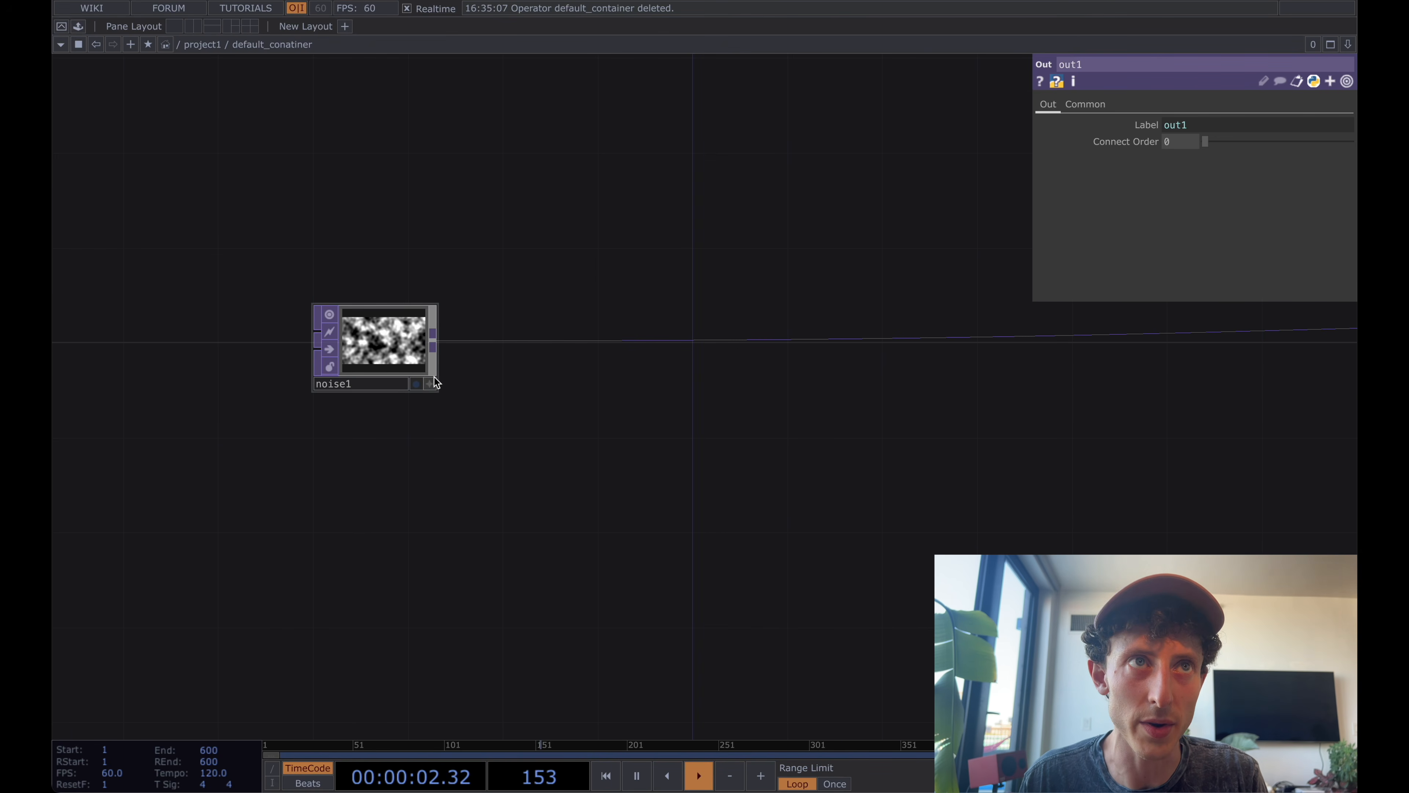
pyautogui.click(400, 358)
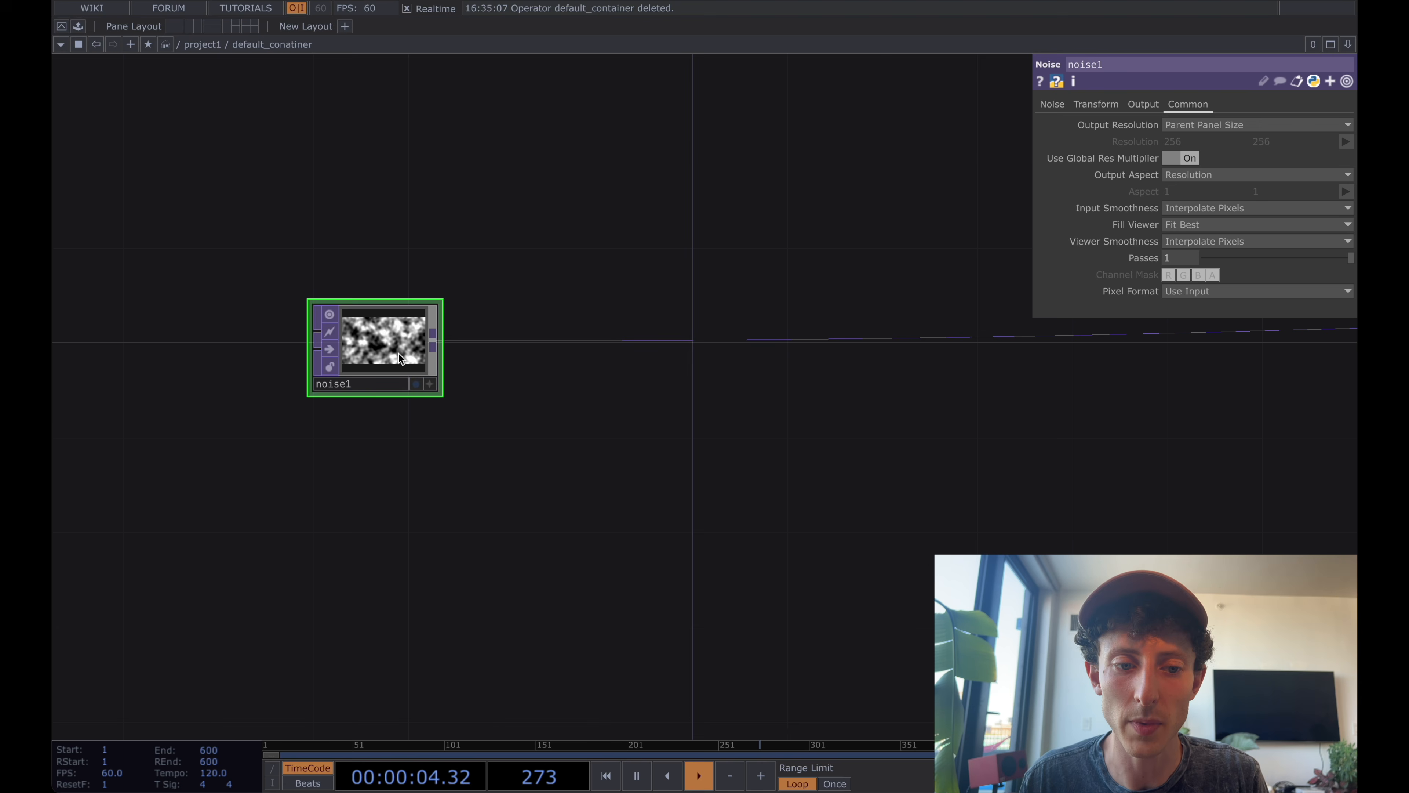
pyautogui.click(1054, 106)
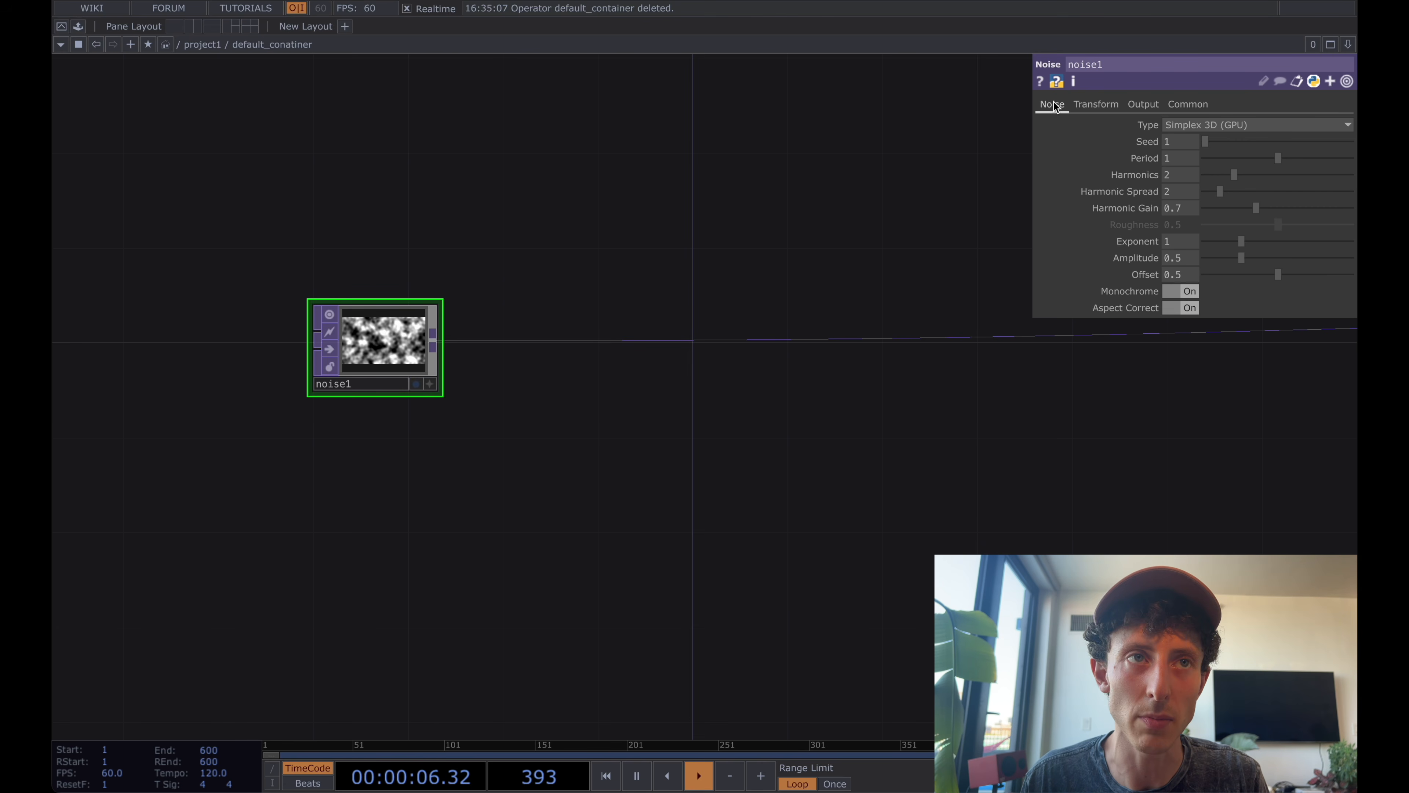
pyautogui.moveTo(522, 286); pyautogui.dragTo(475, 274)
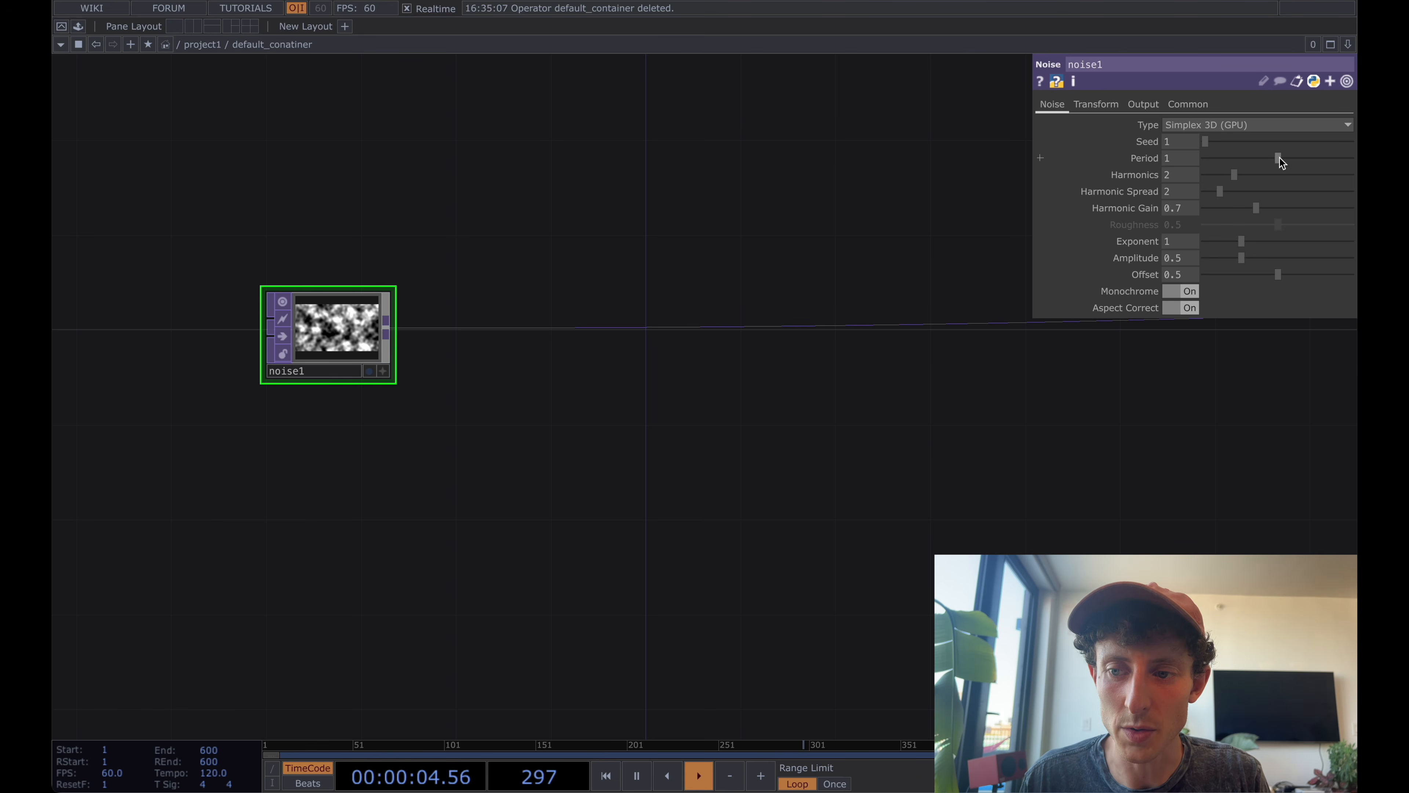
pyautogui.moveTo(1279, 158); pyautogui.dragTo(1355, 158)
pyautogui.click(1189, 165)
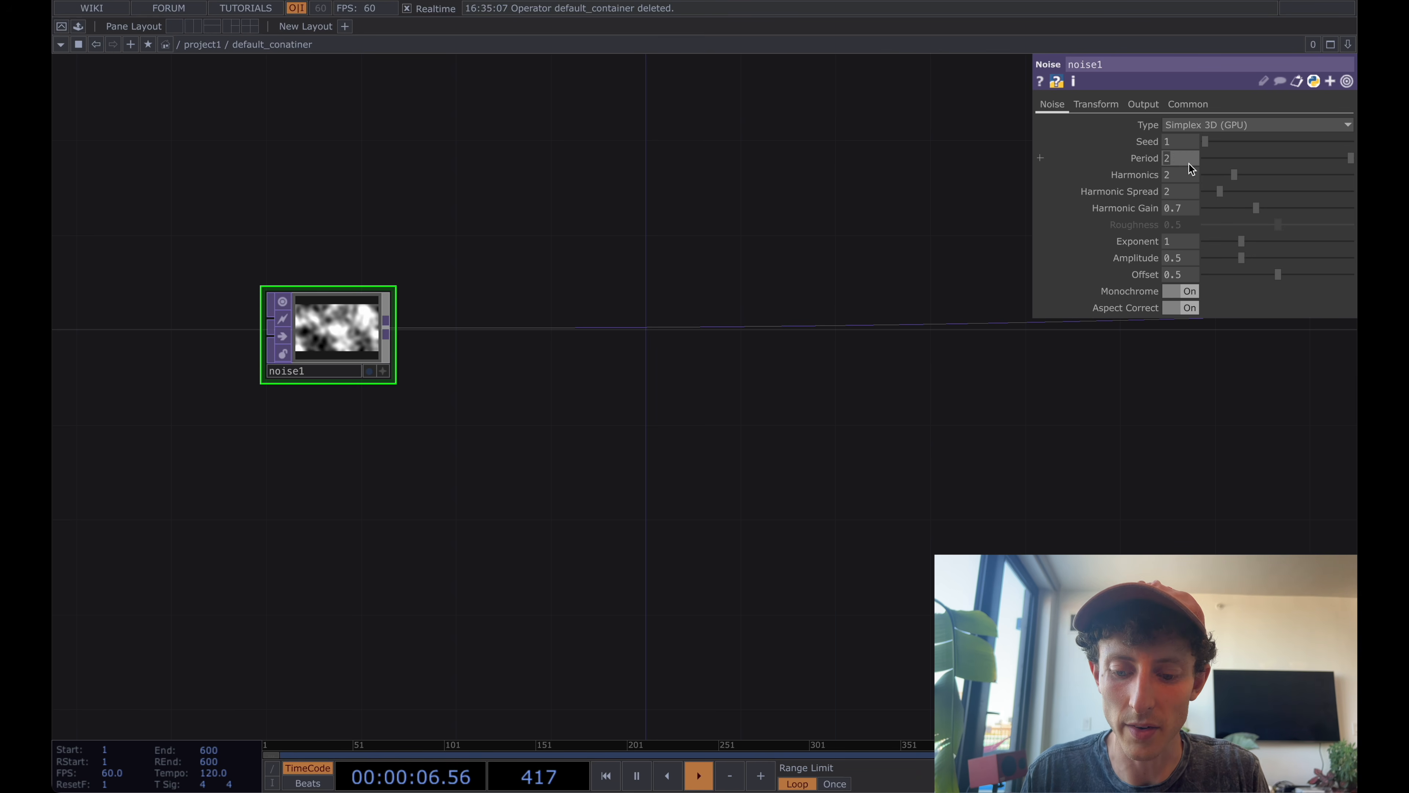
pyautogui.write('10')
pyautogui.press('Return')
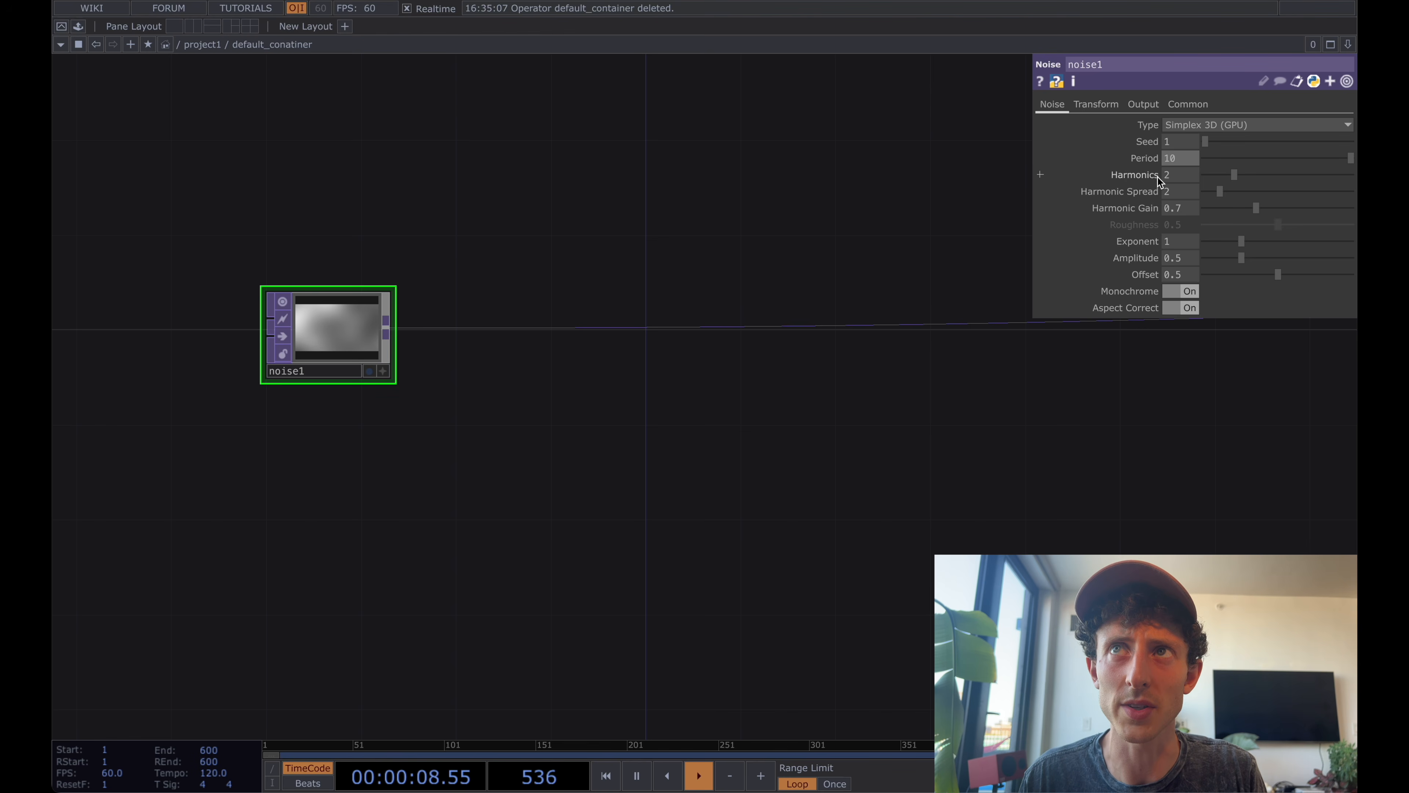
pyautogui.click(1177, 293)
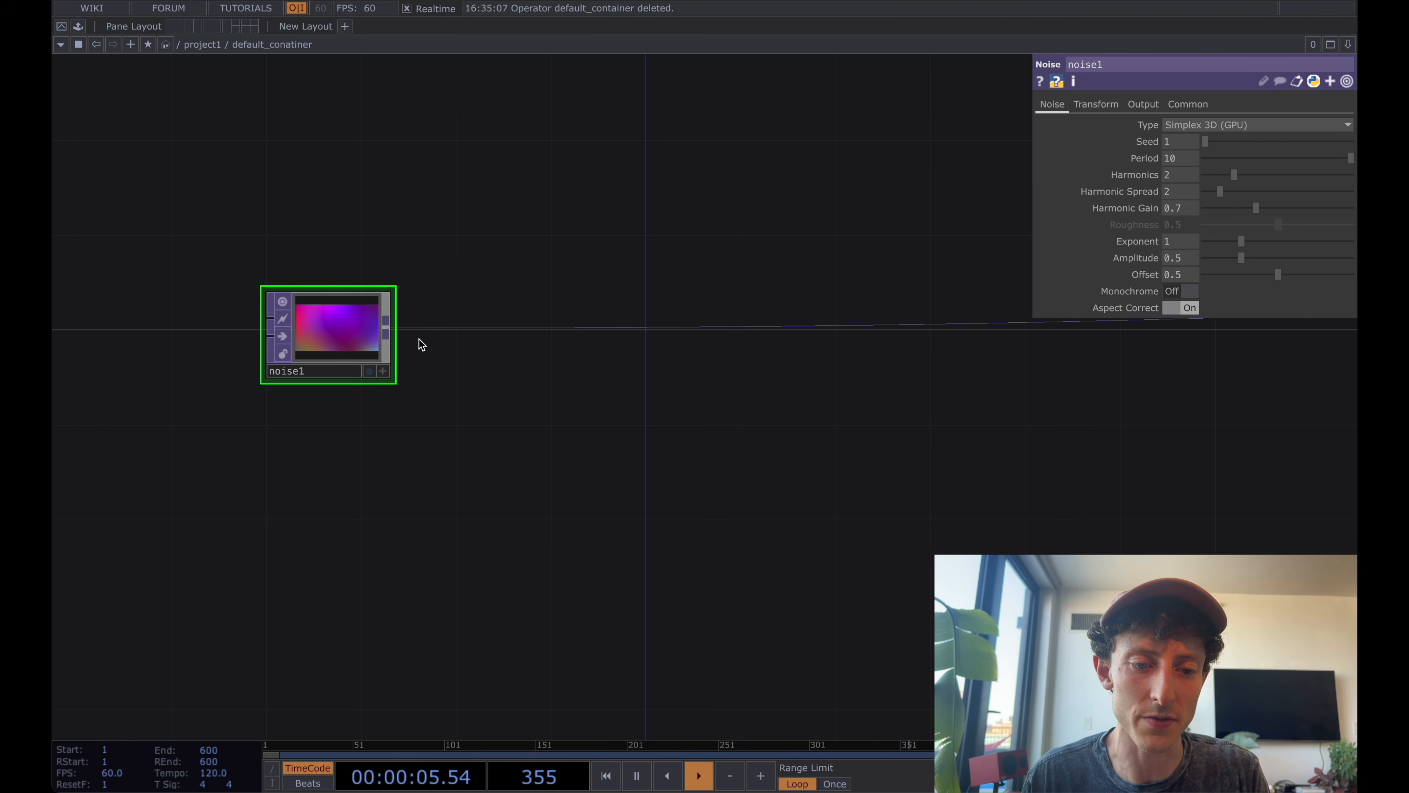
# Add a second Noise TOP to the right of noise1.
pyautogui.doubleClick(519, 394)
pyautogui.write('noise')
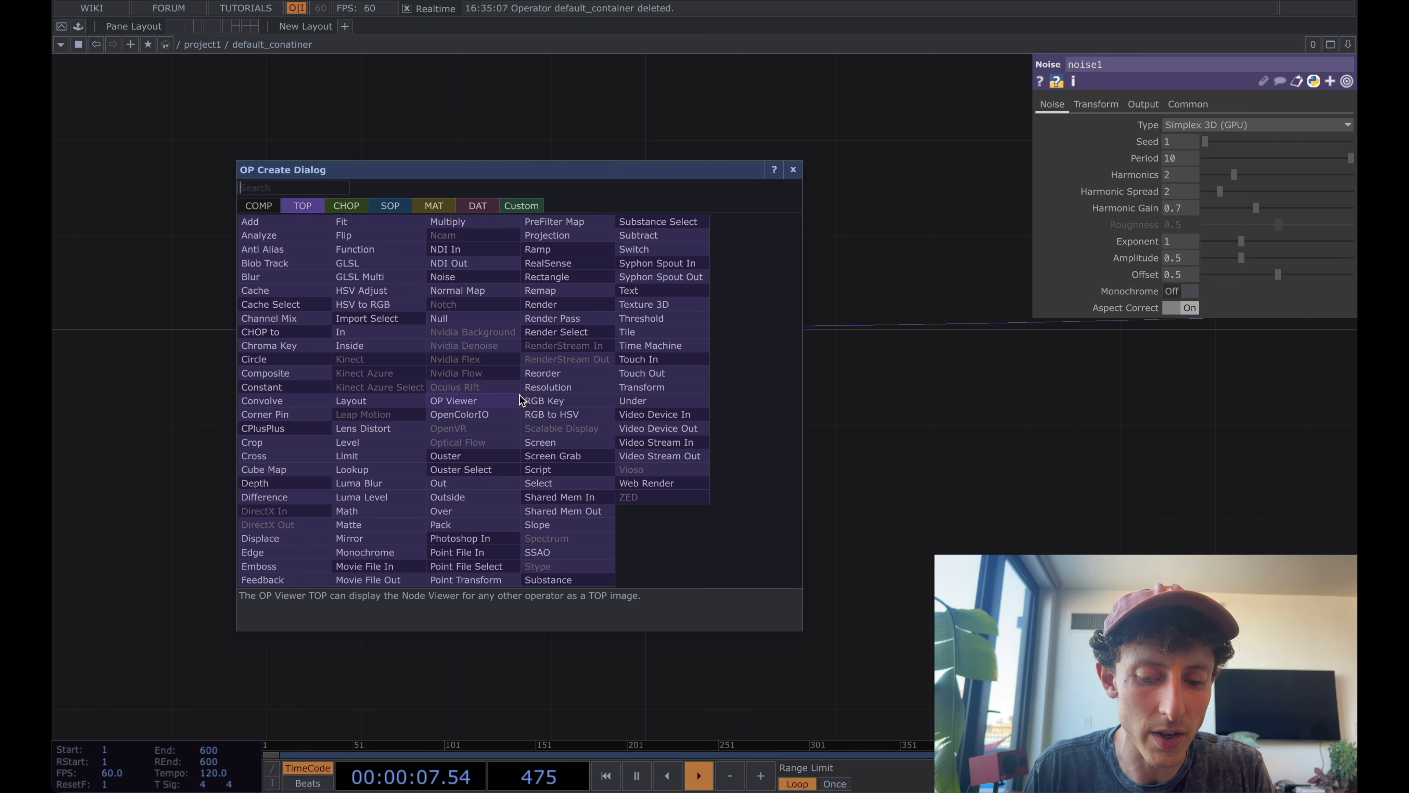
pyautogui.press('Return')
pyautogui.click(582, 402)
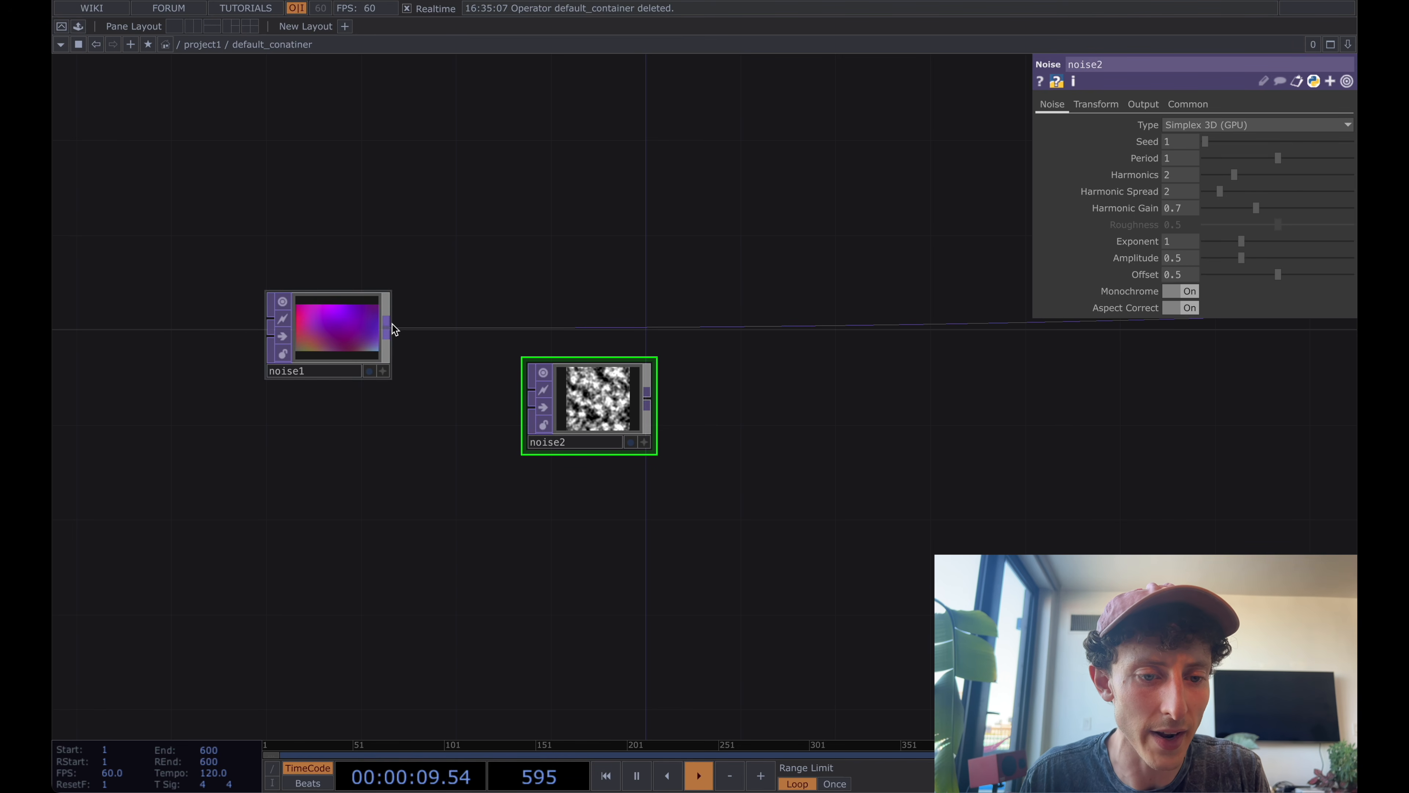
# Connect noise1's output to both inputs of noise2 and place noise2 directly beside noise1 on the wire's line.
pyautogui.click(386, 333)
pyautogui.click(531, 390)
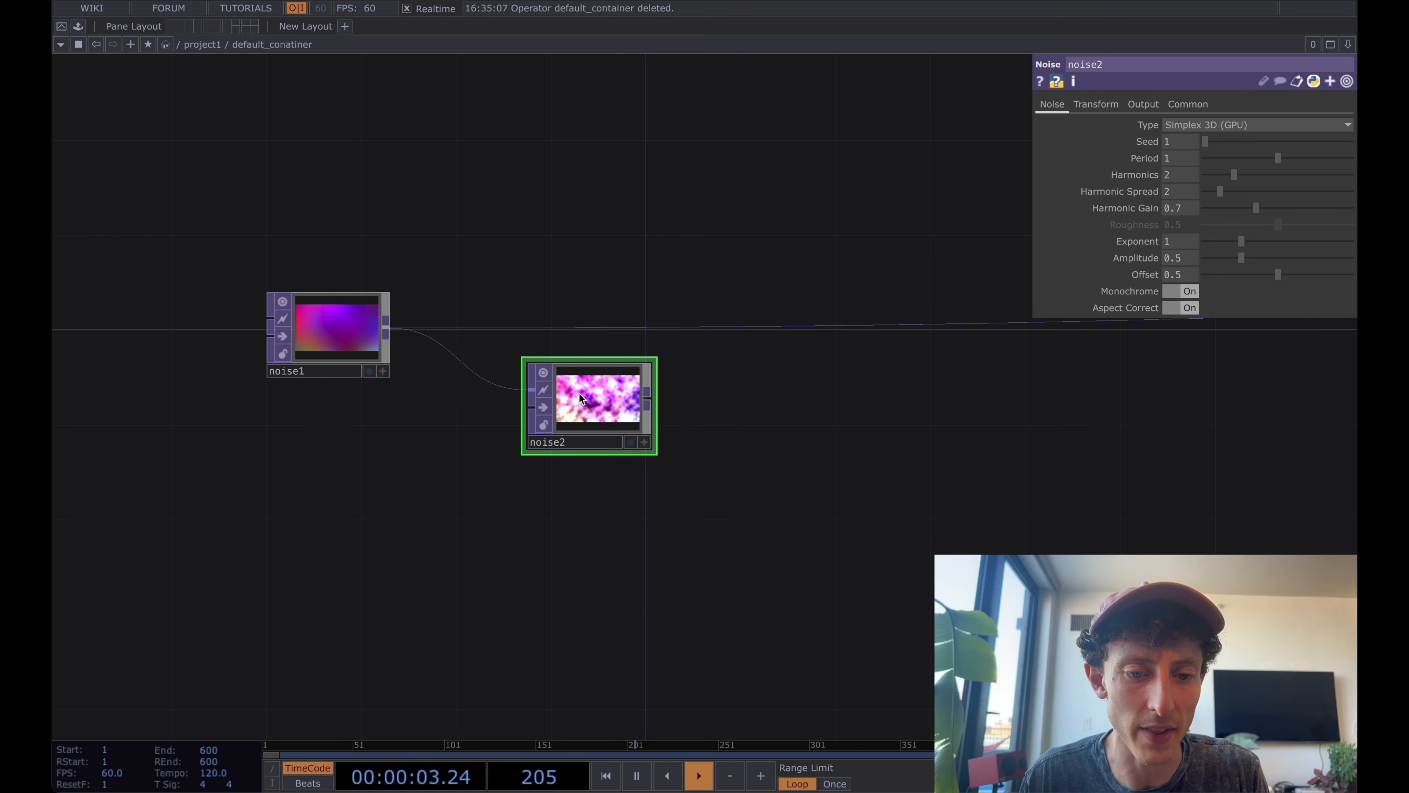
pyautogui.click(386, 332)
pyautogui.click(531, 407)
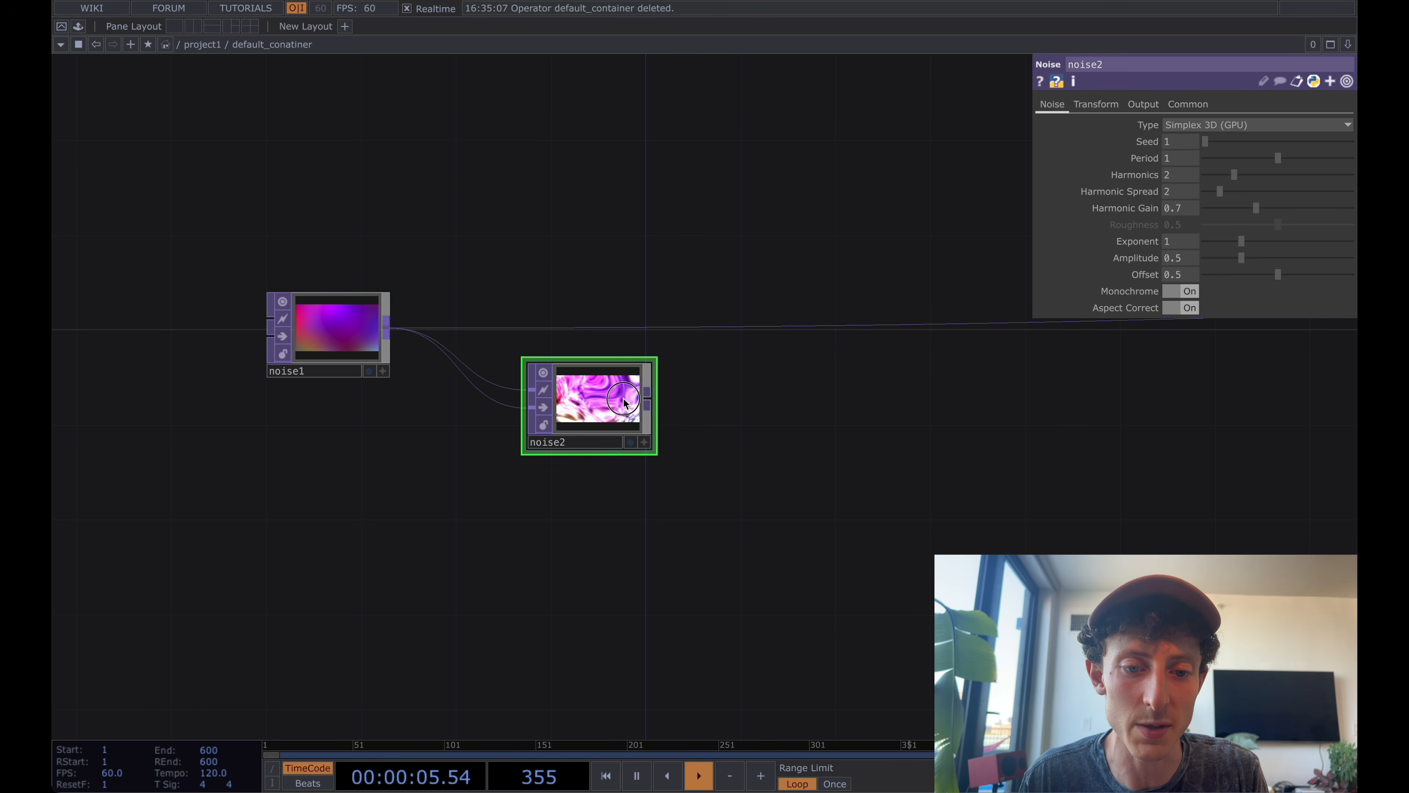
pyautogui.moveTo(624, 401); pyautogui.dragTo(508, 314)
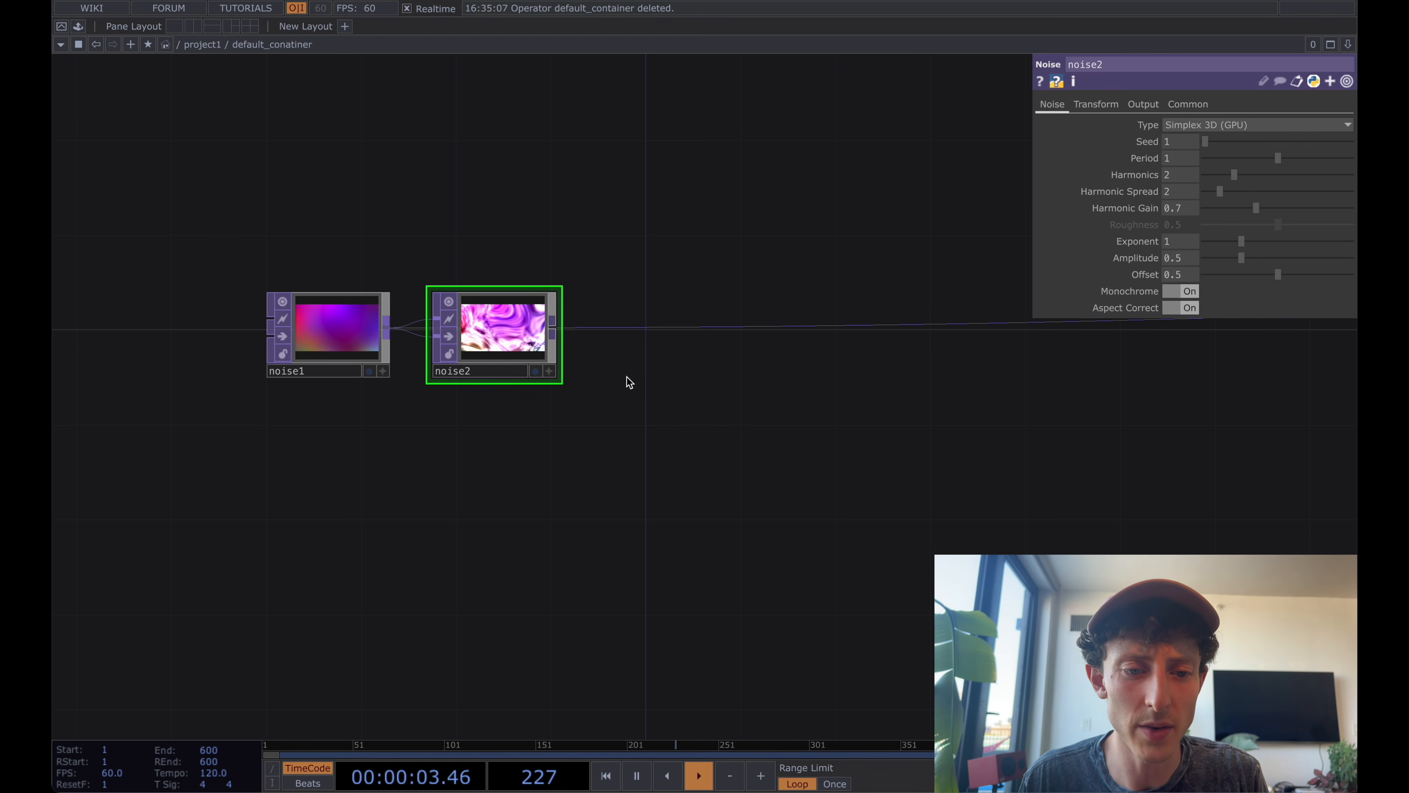
# Set noise2's Offset to 0.
pyautogui.scroll(2, 513, 333)
pyautogui.scroll(1, 513, 334)
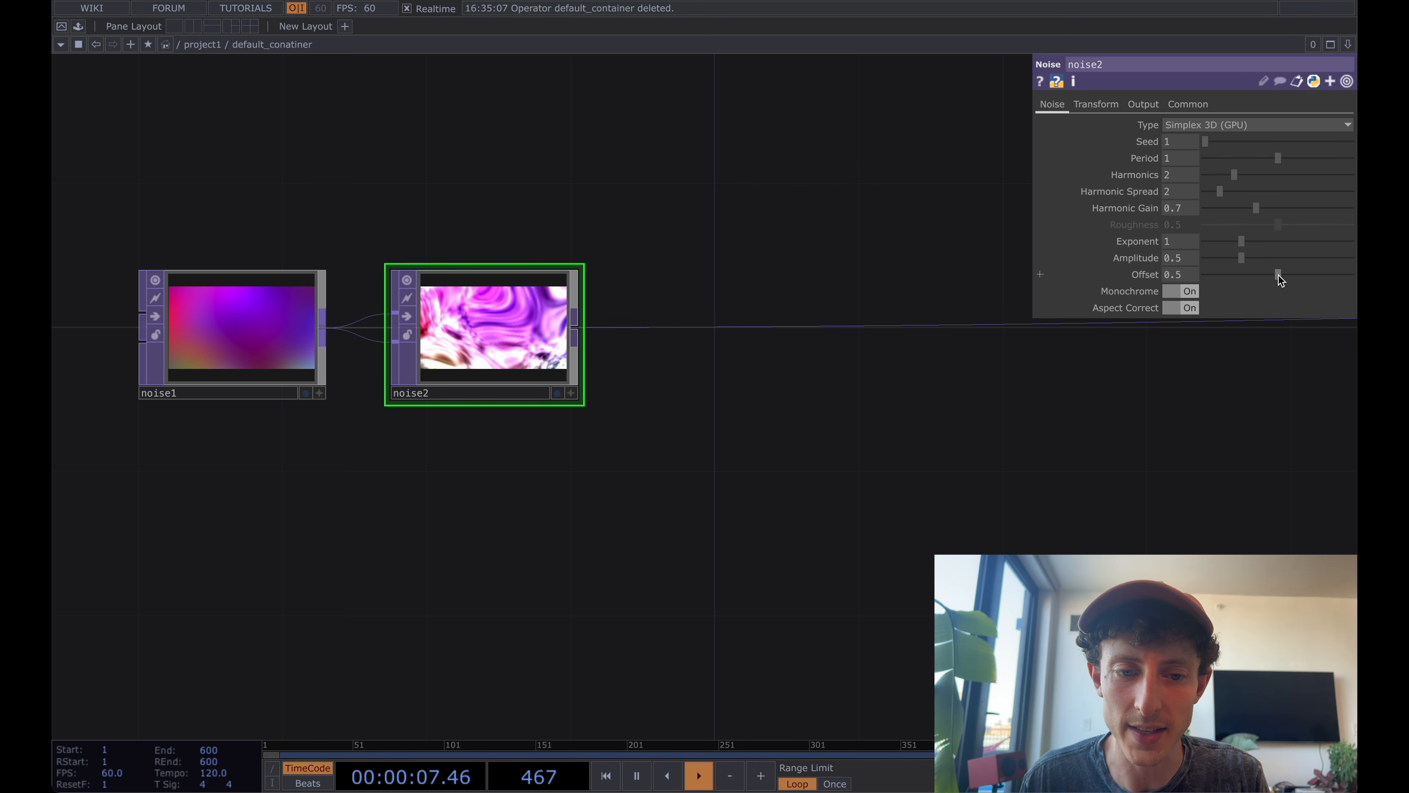
pyautogui.moveTo(1279, 276); pyautogui.dragTo(1027, 285)
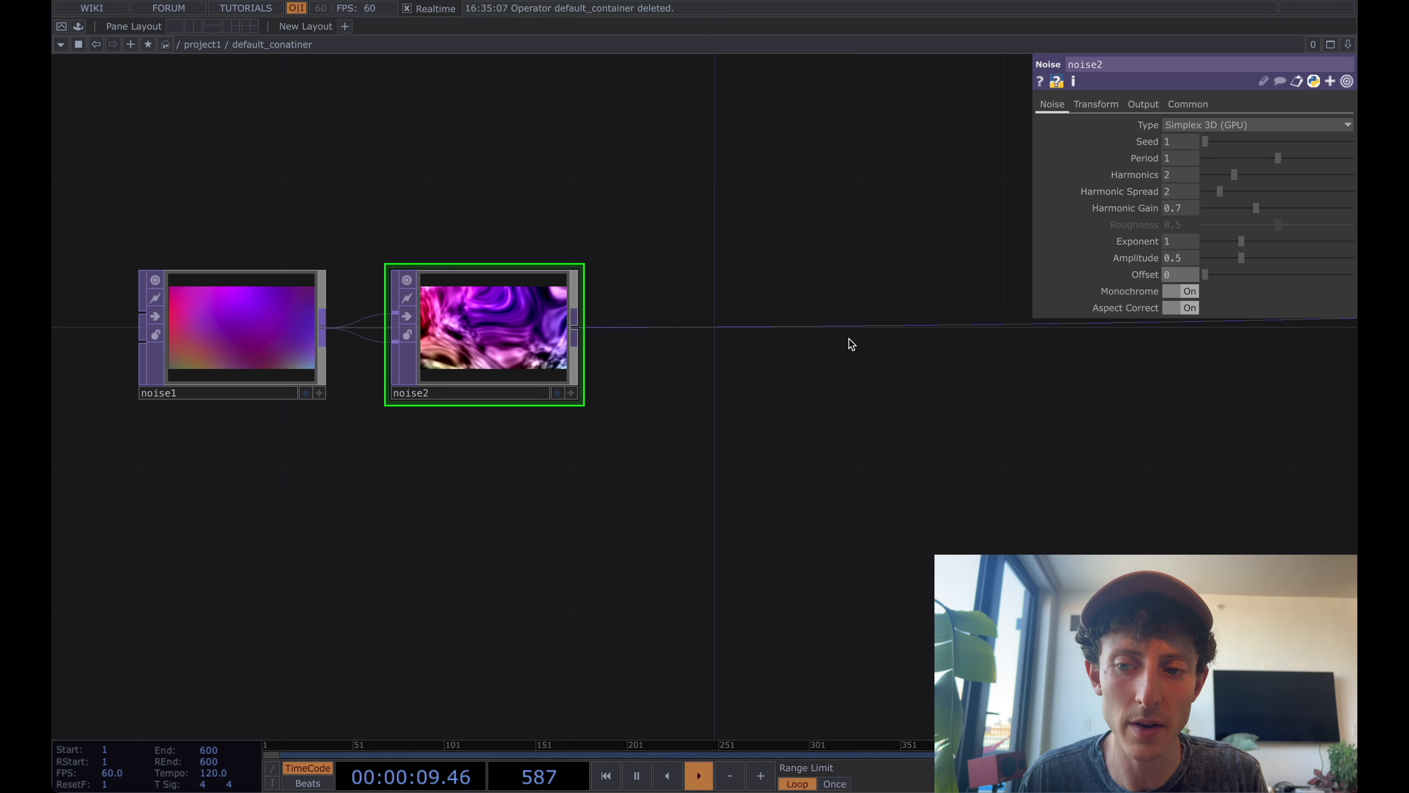
pyautogui.click(1233, 176)
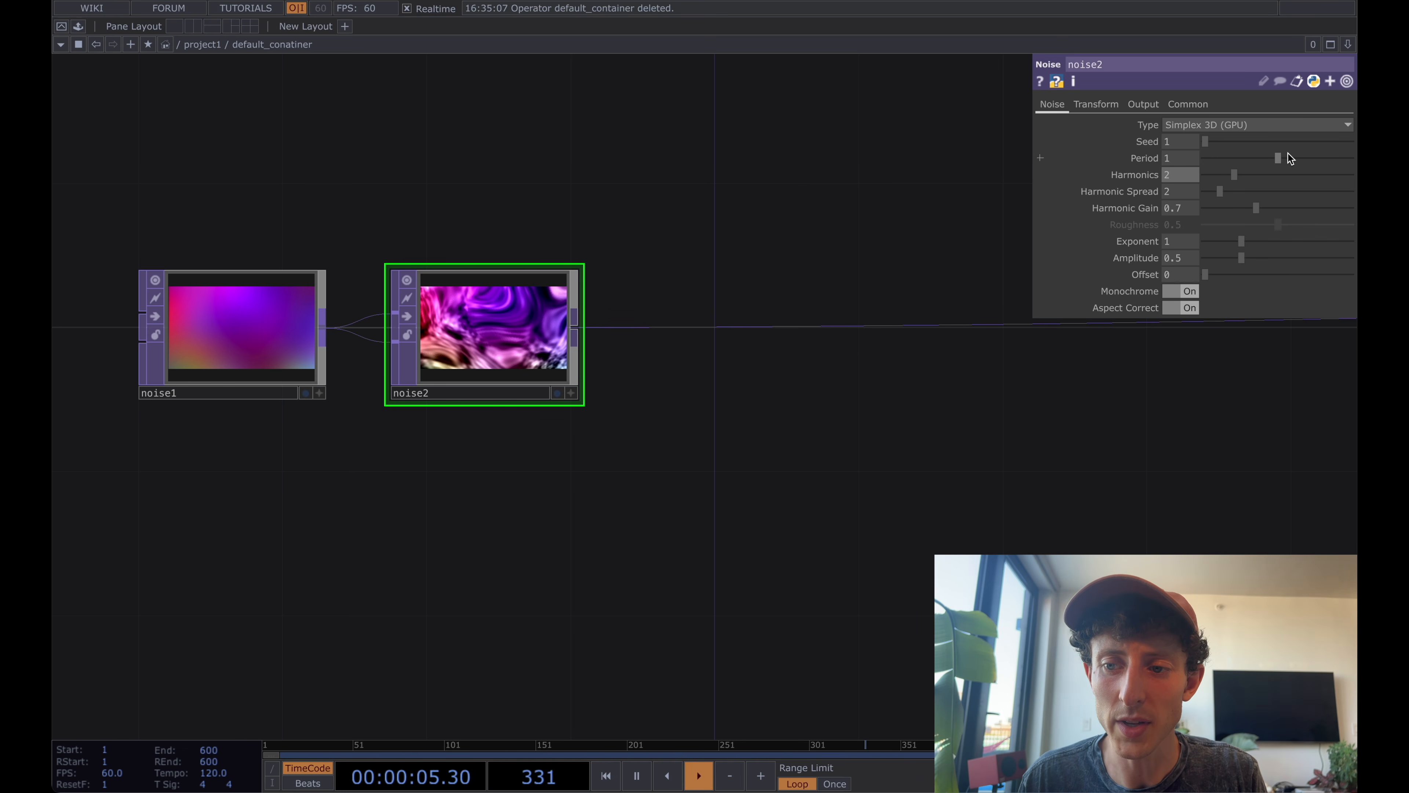
# Set noise2's Period to 20 and its Harmonic Spread to 3.8.
pyautogui.moveTo(1277, 158); pyautogui.dragTo(1355, 156)
pyautogui.click(1180, 157)
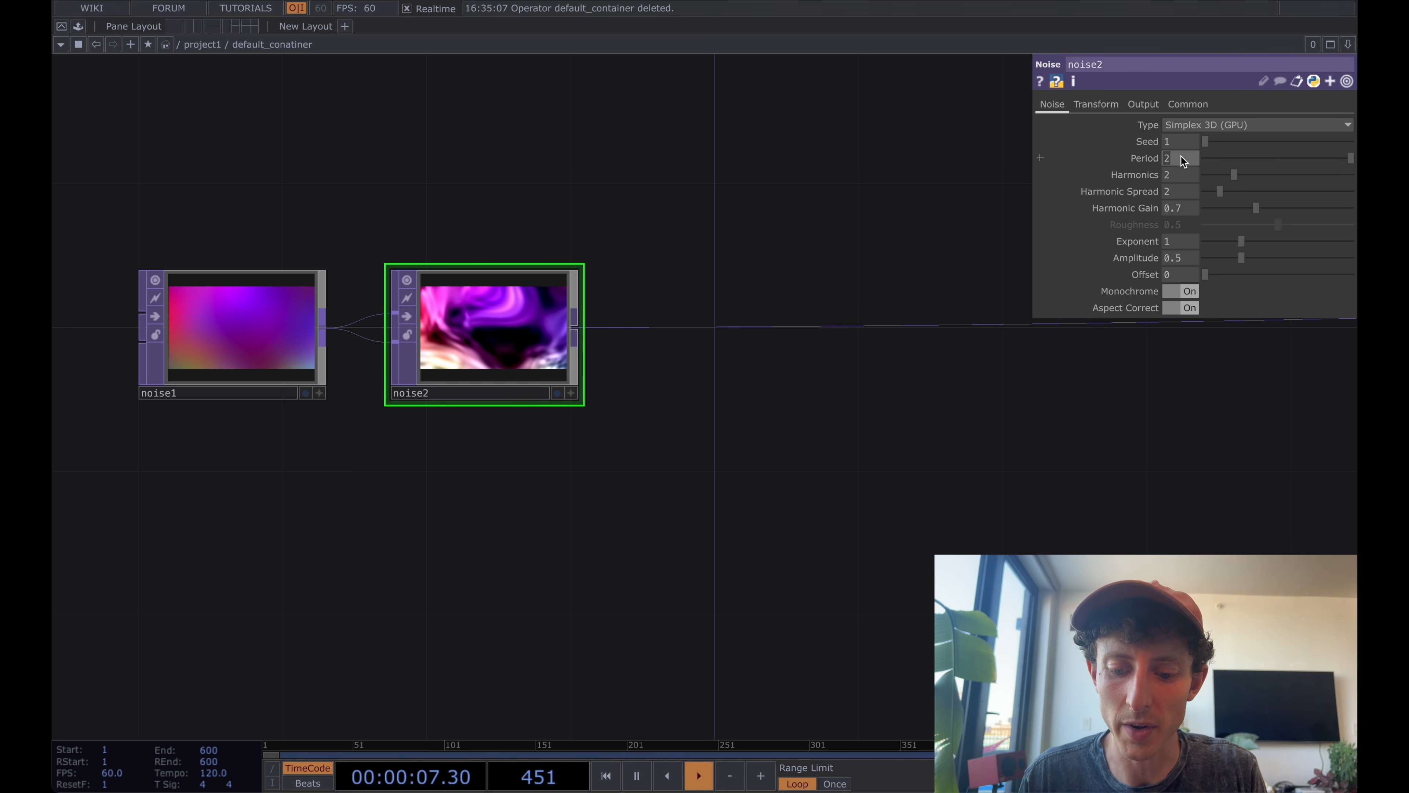
pyautogui.write('20')
pyautogui.press('Return')
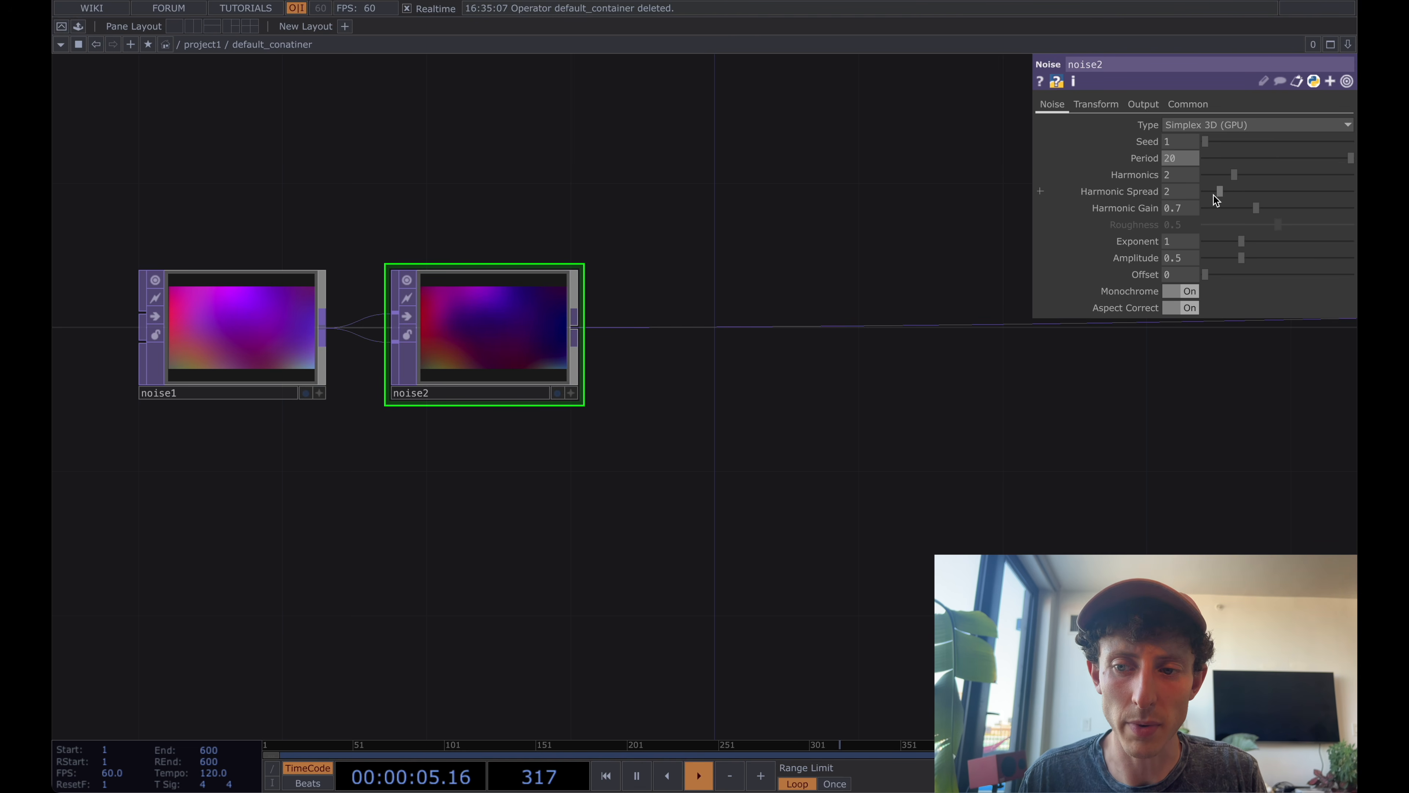
pyautogui.moveTo(1217, 194); pyautogui.dragTo(1234, 194)
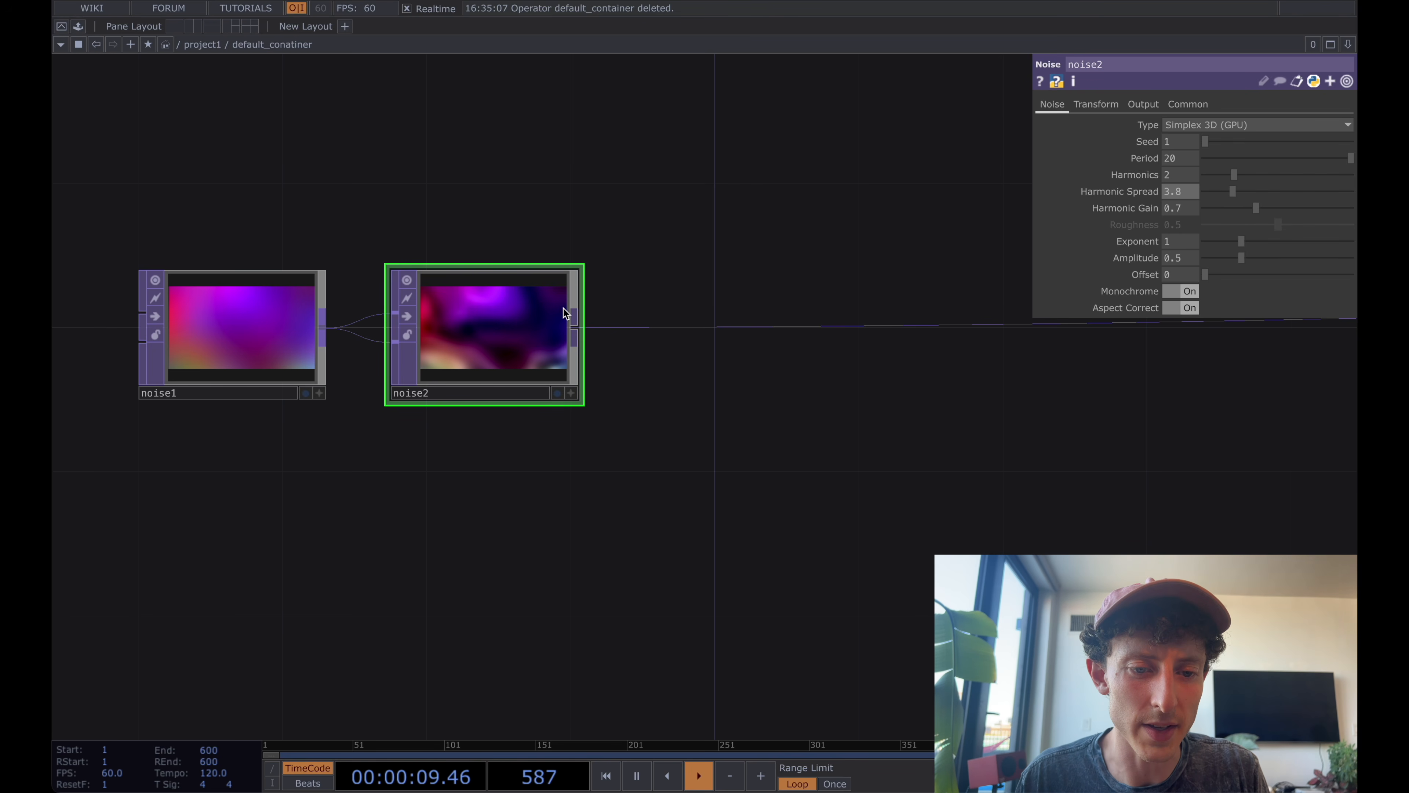
# Add a Displace TOP after noise2, feed noise2 into both of its inputs, and place it close beside noise2.
pyautogui.rightClick(574, 325)
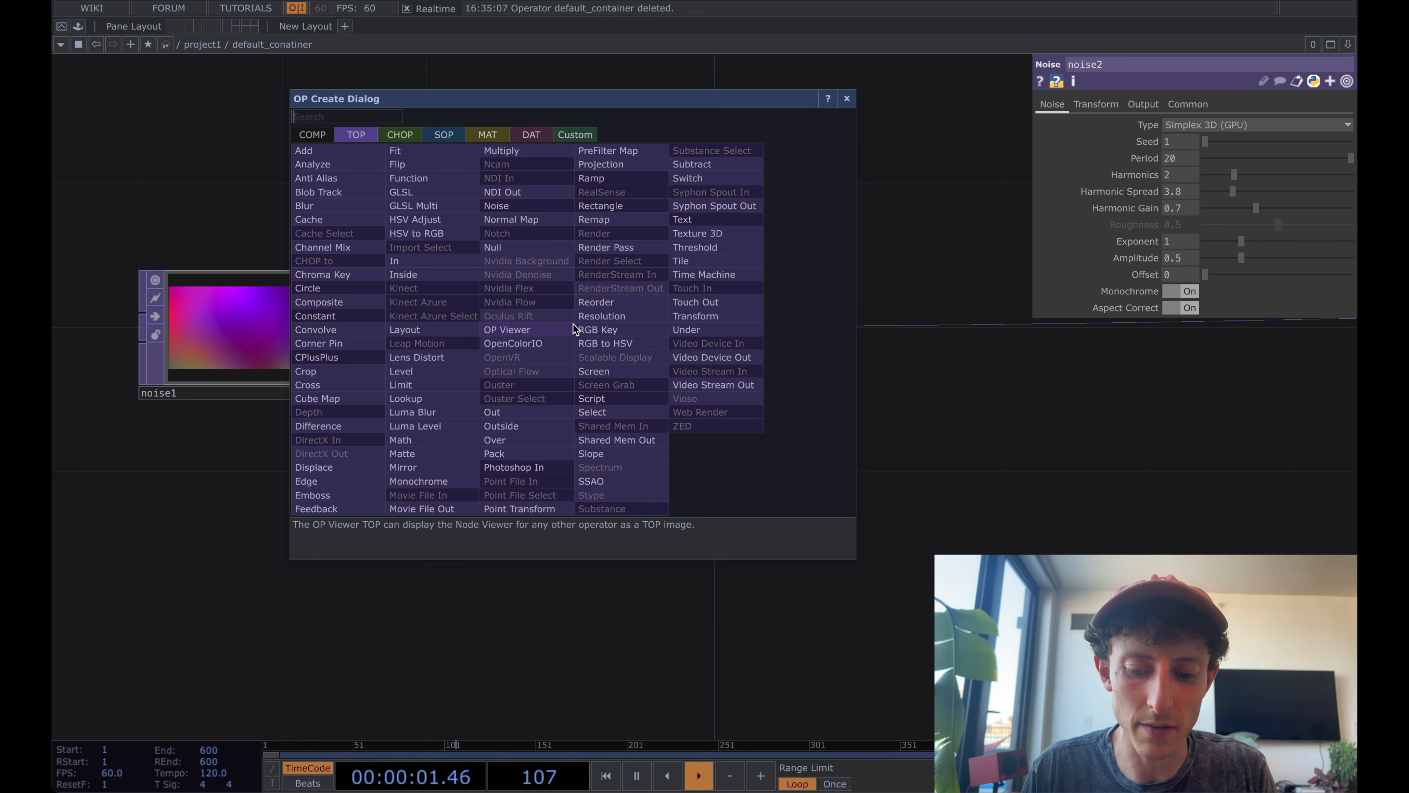
pyautogui.write('displ')
pyautogui.press('Return')
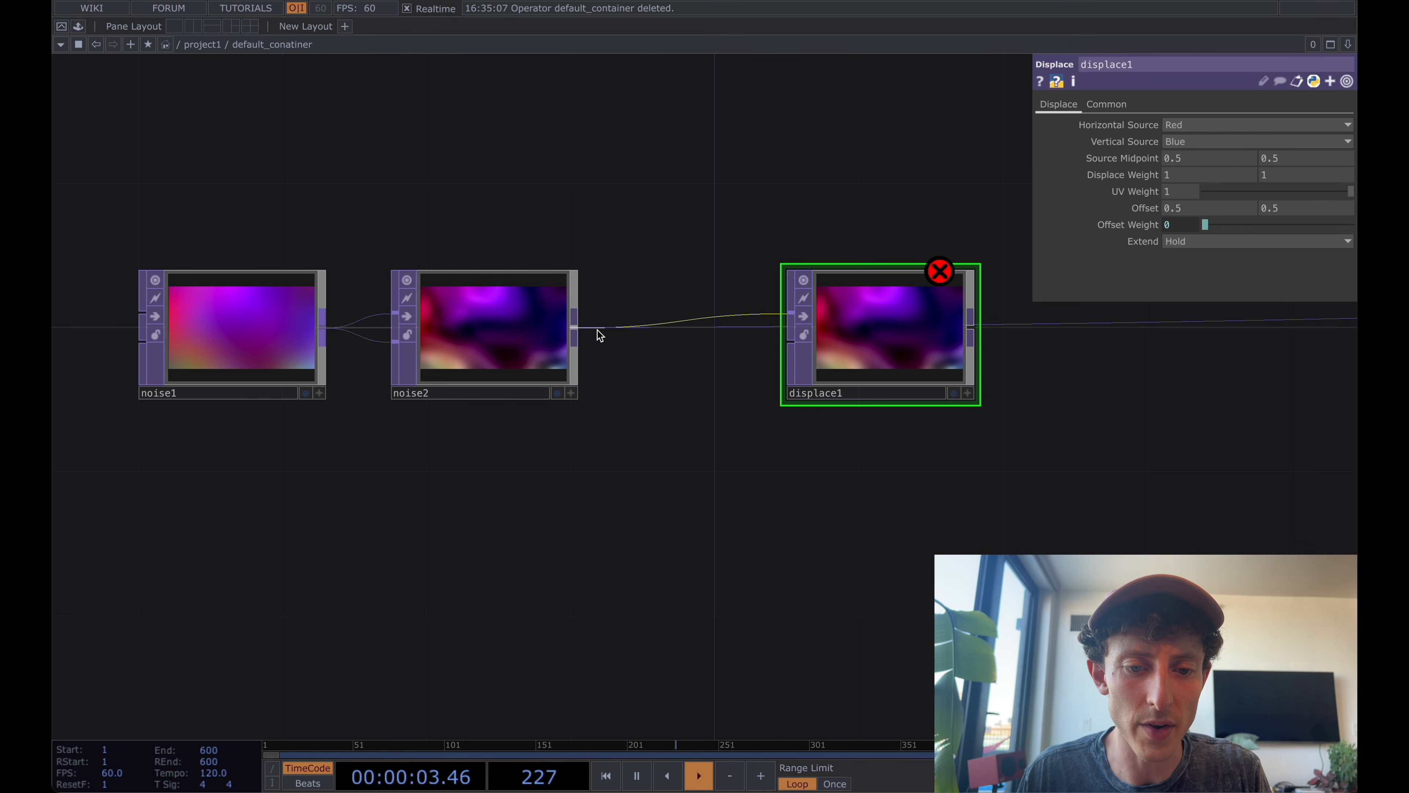
pyautogui.moveTo(575, 333); pyautogui.dragTo(790, 341)
pyautogui.moveTo(877, 351); pyautogui.dragTo(755, 347)
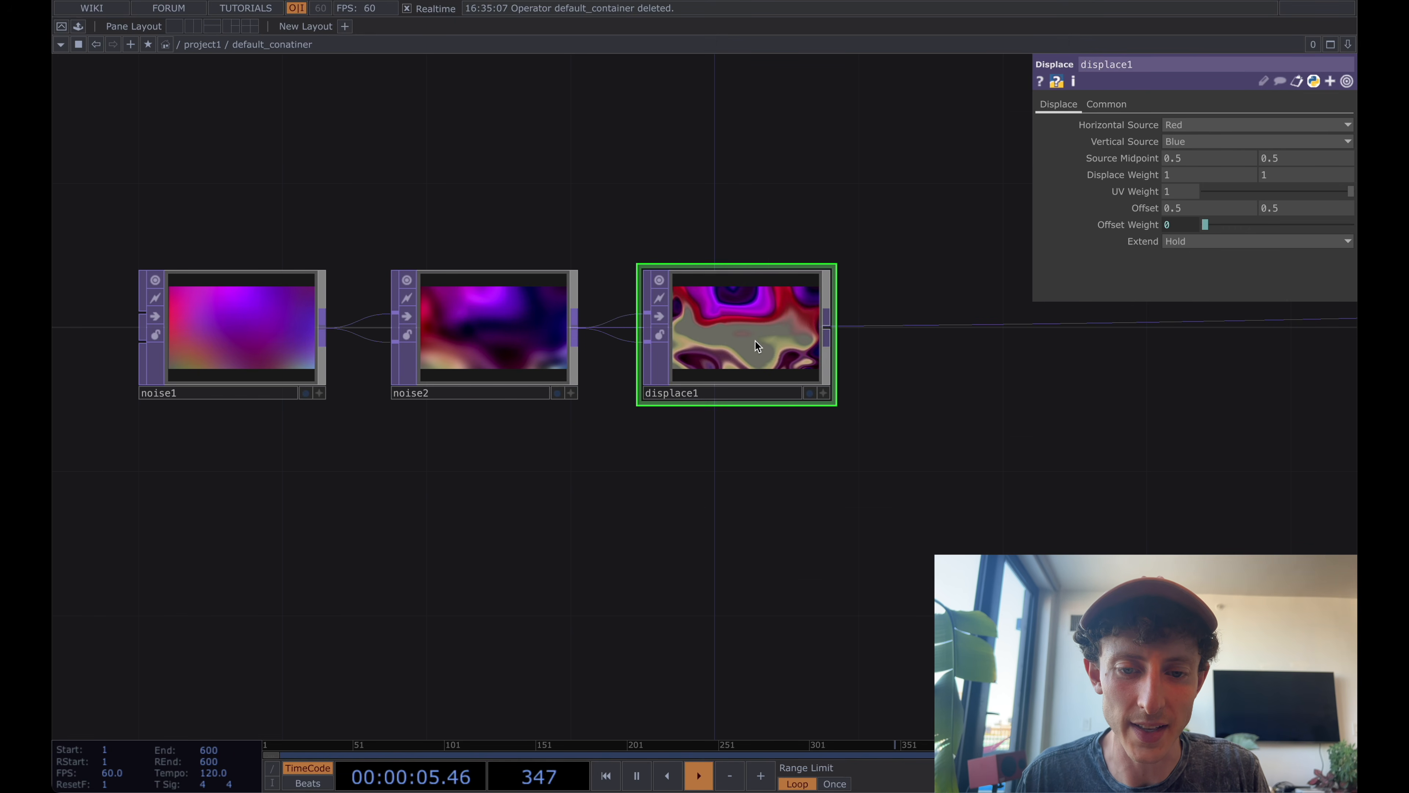
# Set both Displace Weight values of displace1 to 0.1.
pyautogui.scroll(3, 769, 378)
pyautogui.scroll(-3, 769, 378)
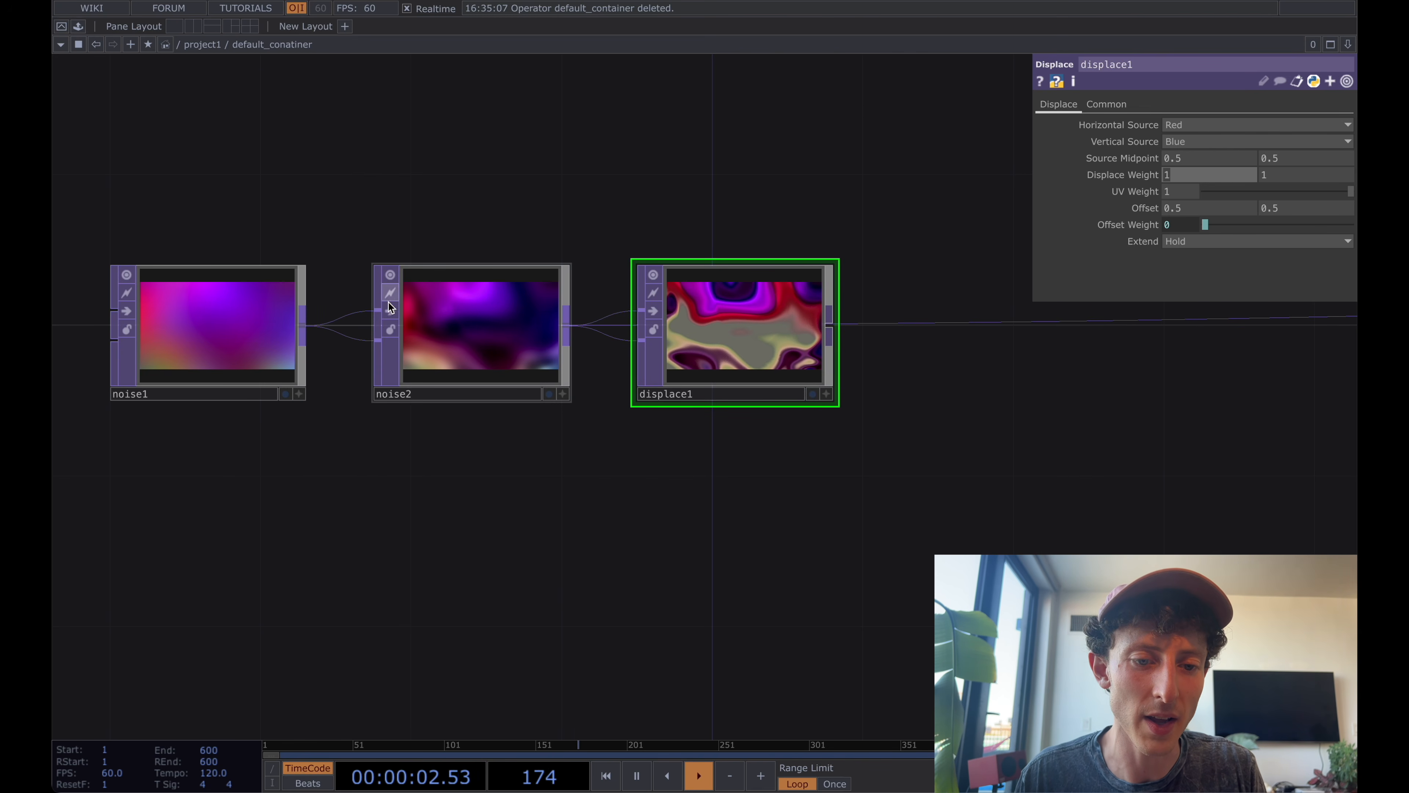
pyautogui.click(466, 344)
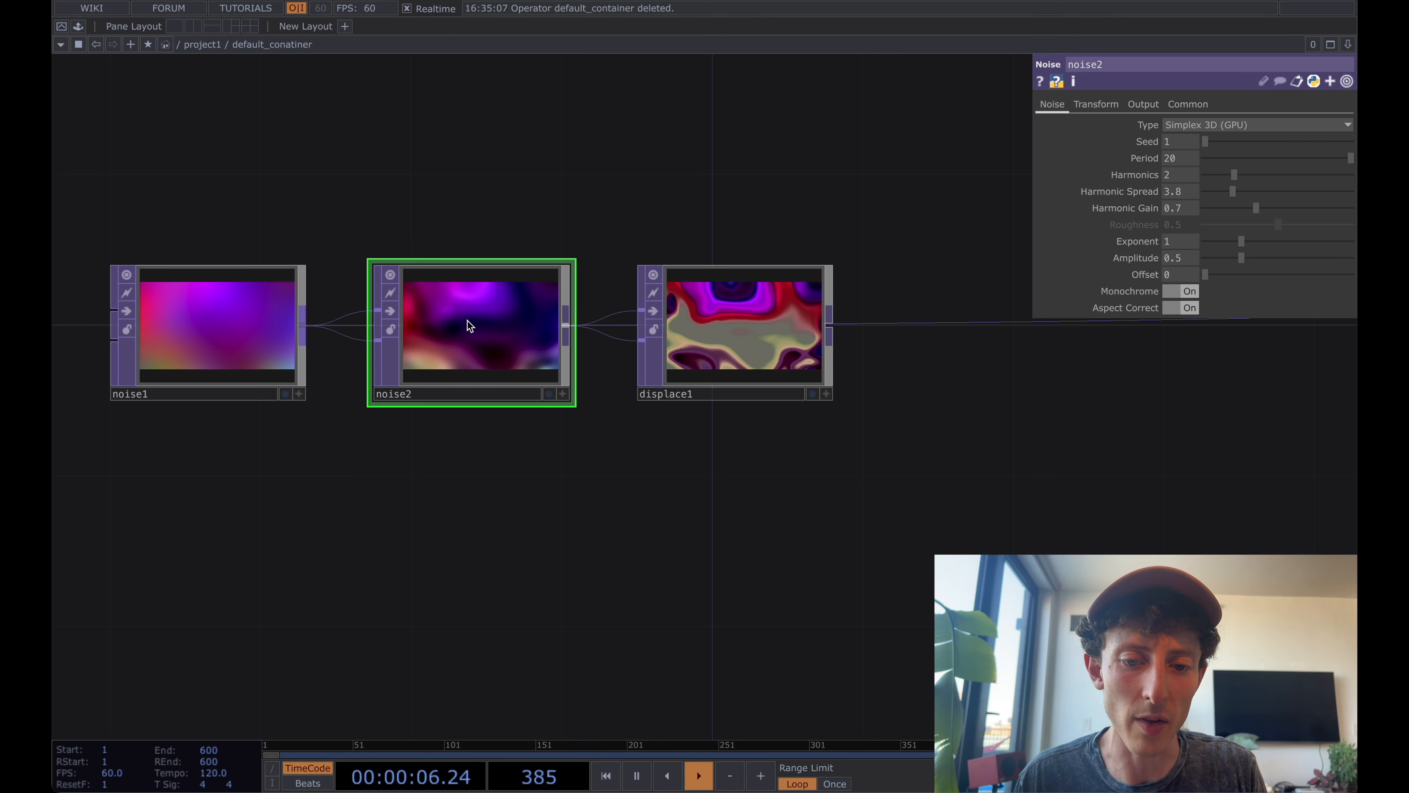
pyautogui.click(735, 335)
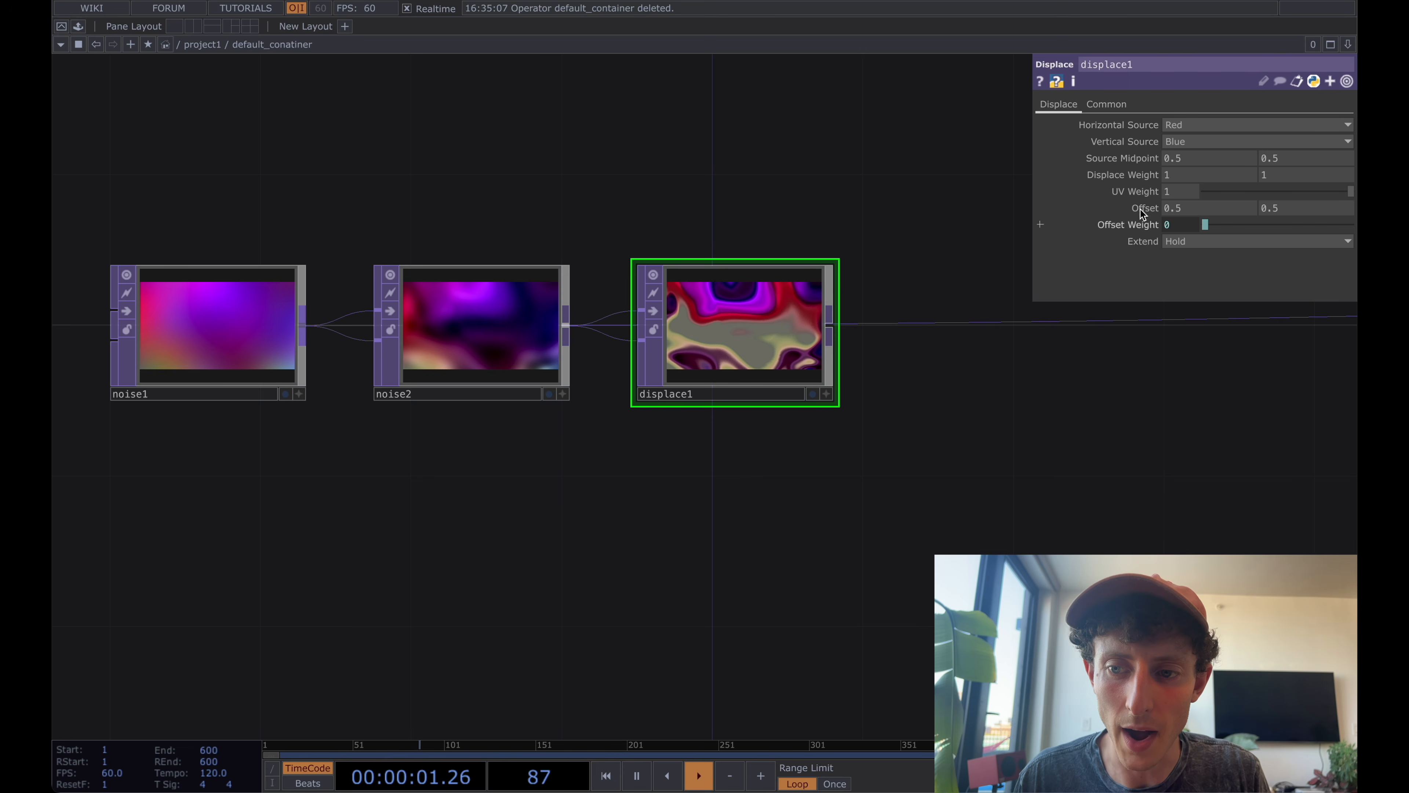
pyautogui.click(1197, 178)
pyautogui.write('.1')
pyautogui.press('Tab')
pyautogui.write('.1')
pyautogui.press('Return')
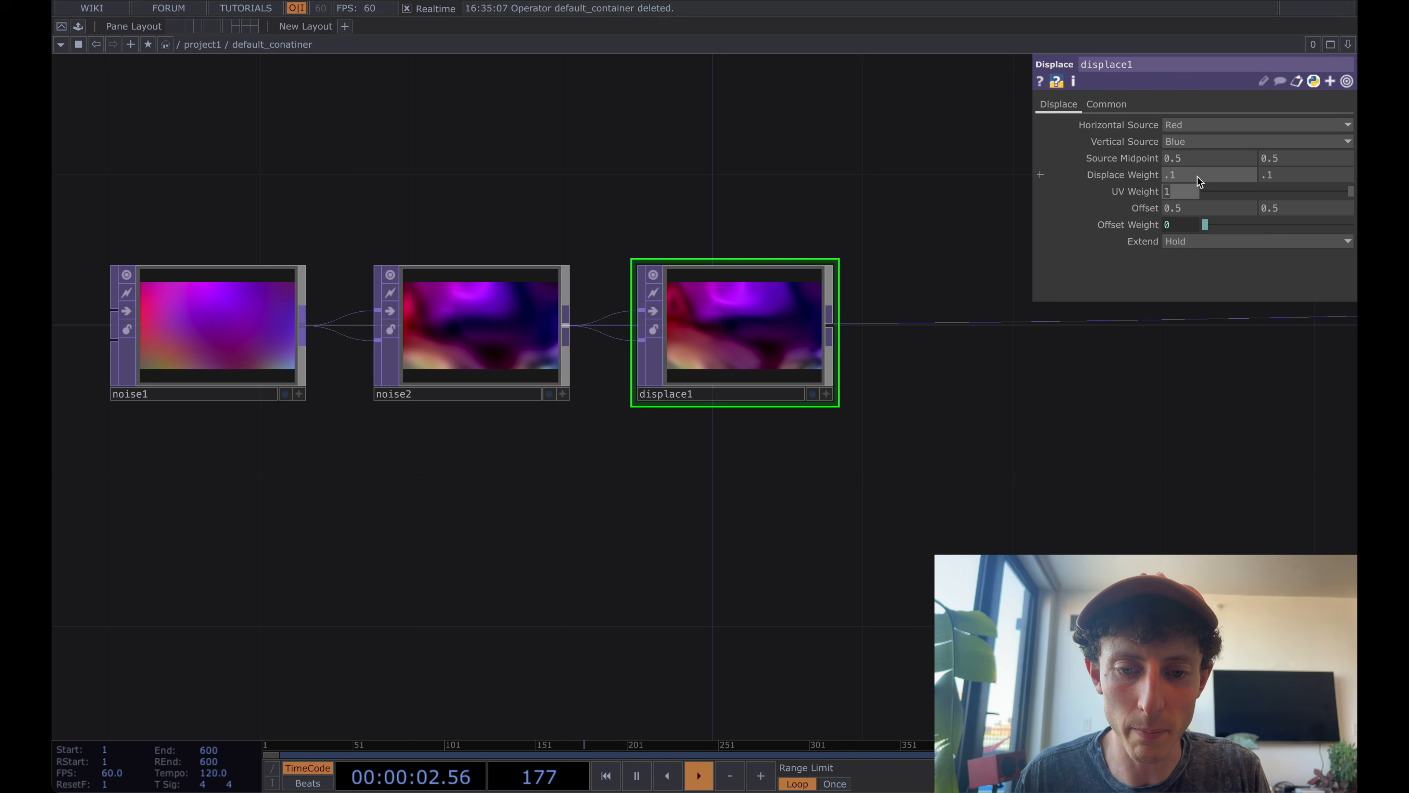
# Move out1 closer to displace1 and insert an Edge TOP on the wire about midway between them.
pyautogui.scroll(-2, 771, 337)
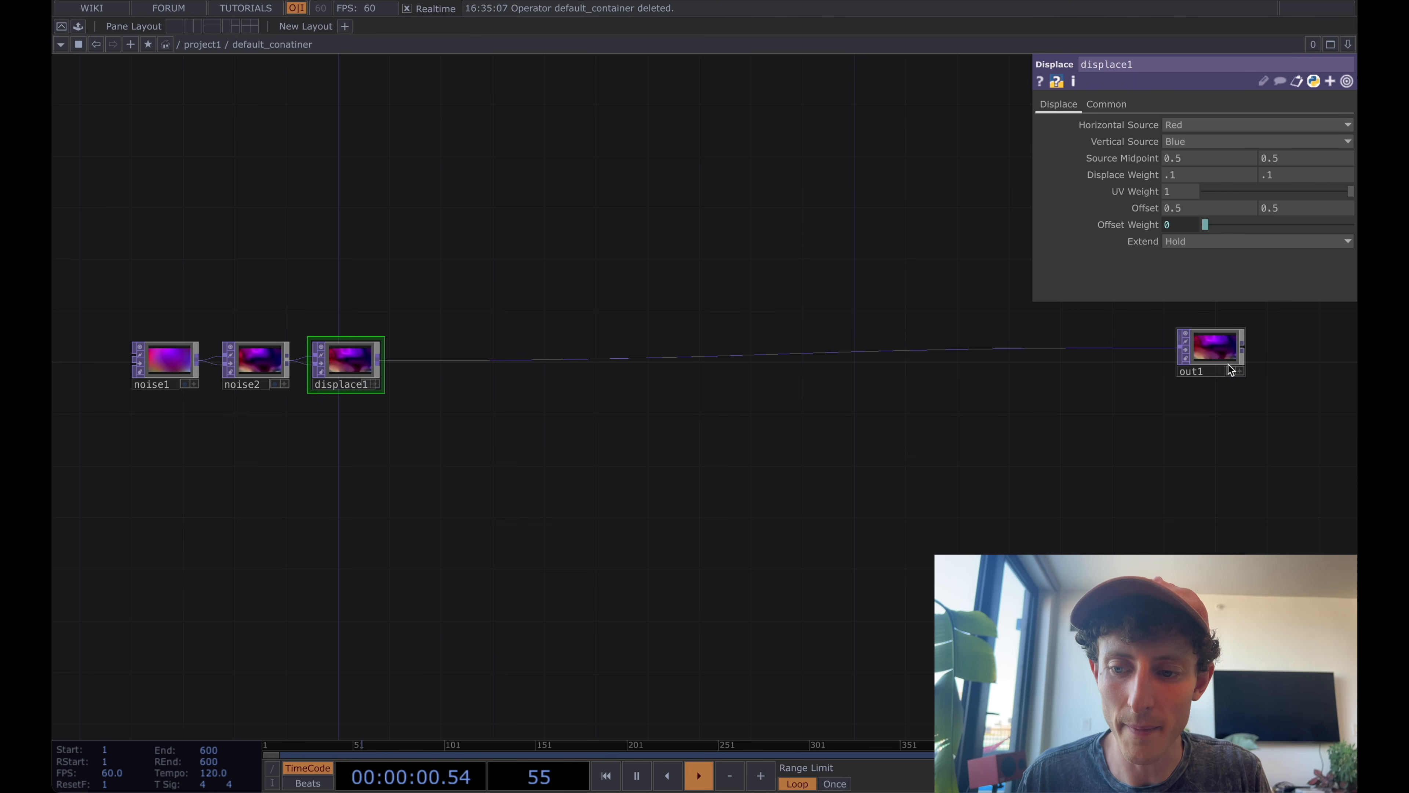
pyautogui.moveTo(1206, 358); pyautogui.dragTo(961, 360)
pyautogui.moveTo(697, 410); pyautogui.dragTo(872, 447)
pyautogui.rightClick(868, 410)
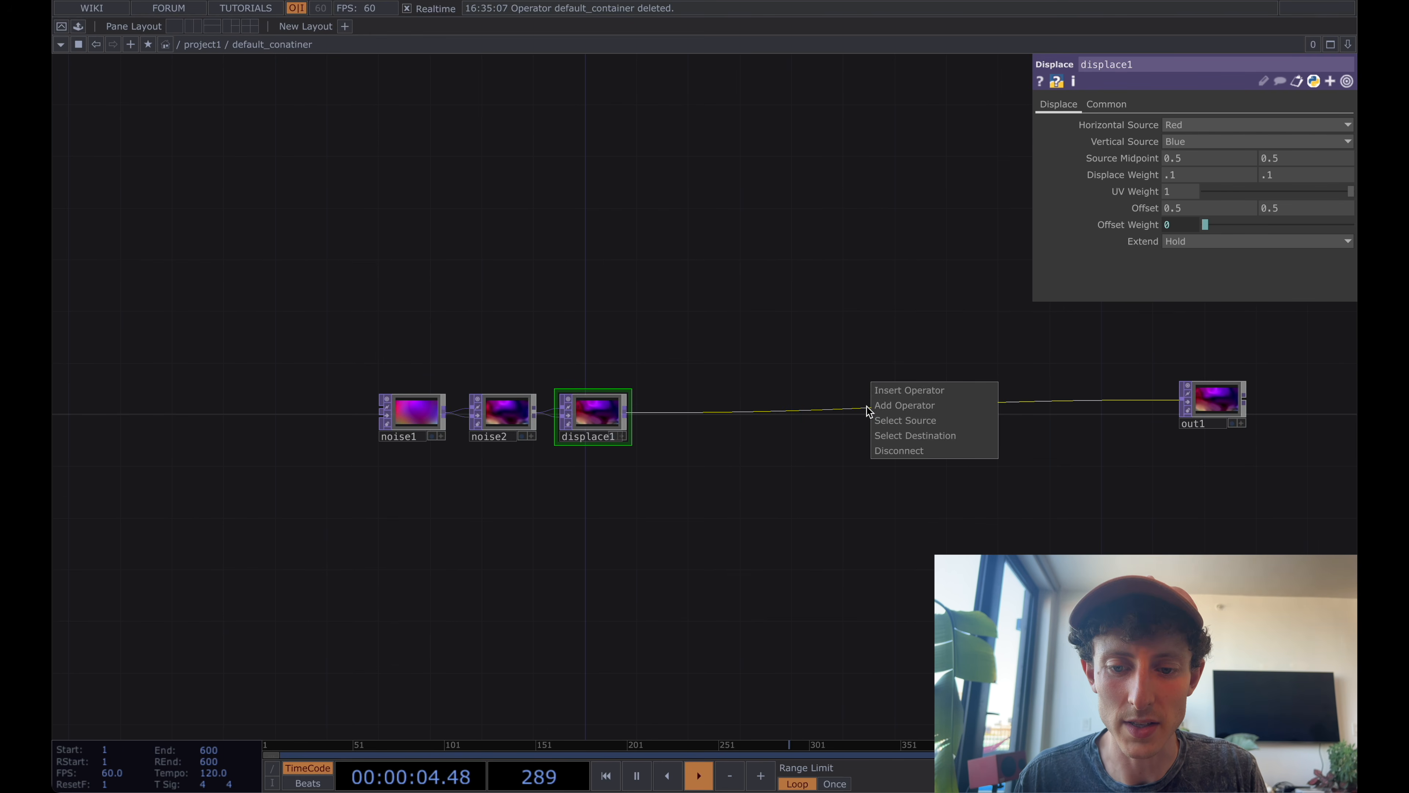
pyautogui.click(902, 393)
pyautogui.write('edge')
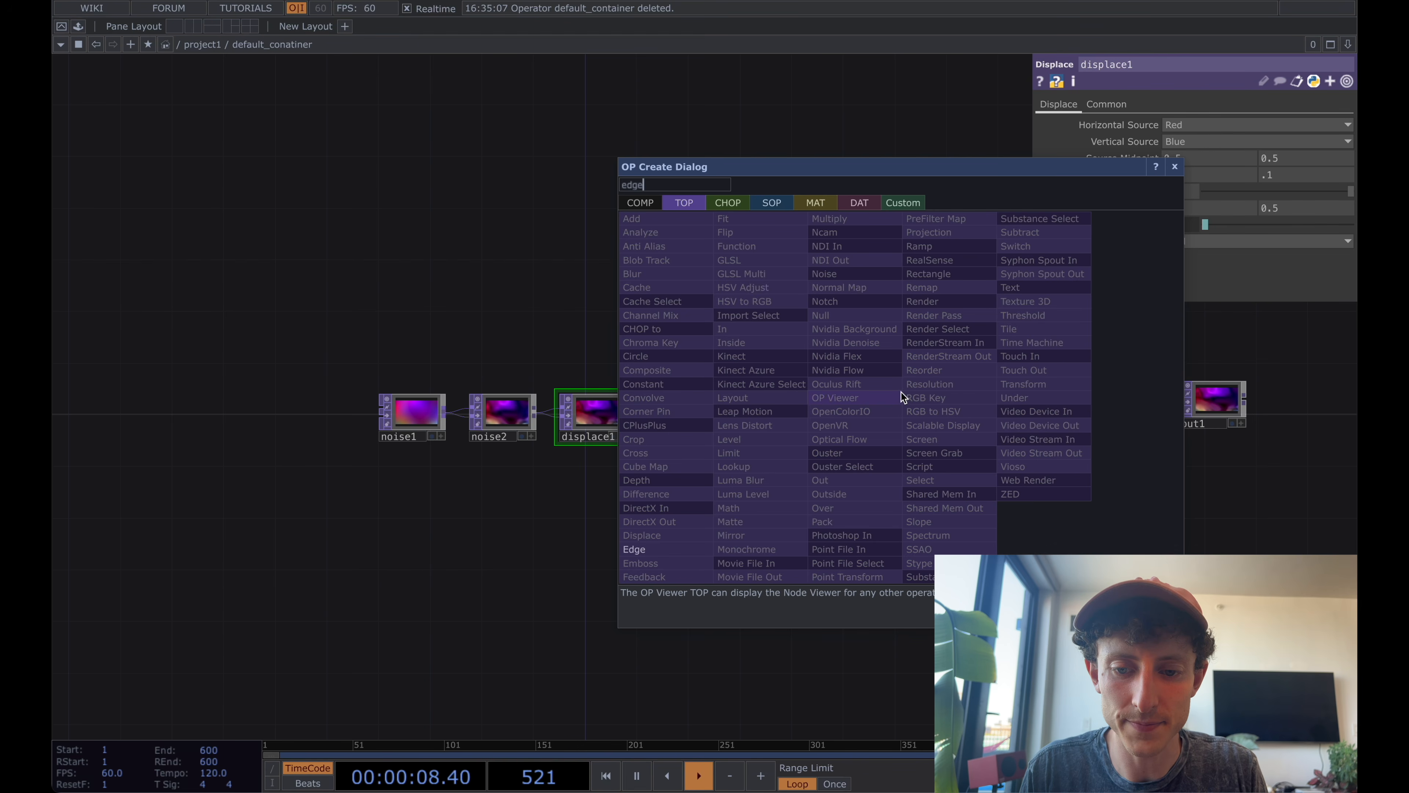
pyautogui.press('Return')
pyautogui.click(904, 425)
pyautogui.scroll(5, 904, 425)
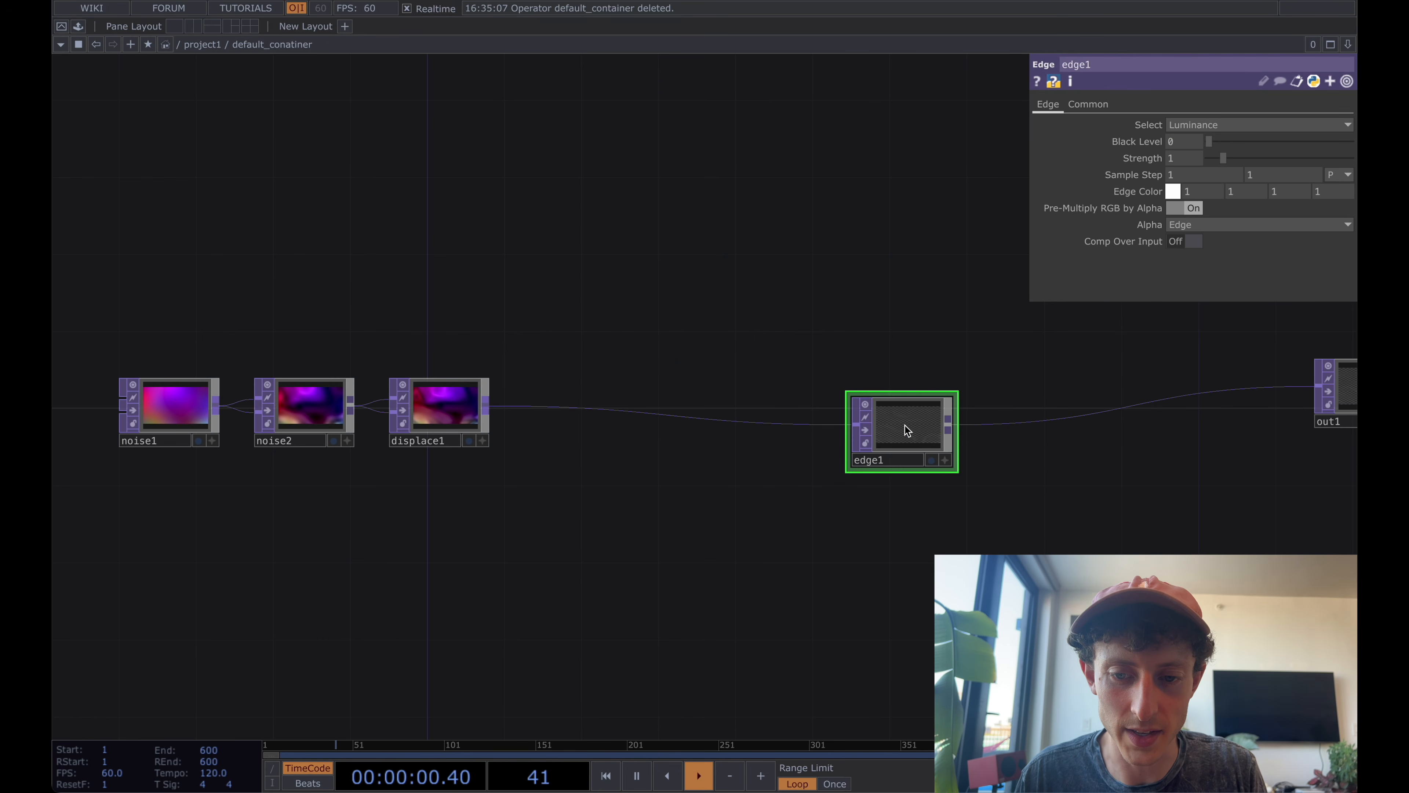
pyautogui.moveTo(905, 429); pyautogui.dragTo(905, 410)
pyautogui.moveTo(623, 437); pyautogui.dragTo(450, 416)
pyautogui.moveTo(740, 404); pyautogui.dragTo(721, 365)
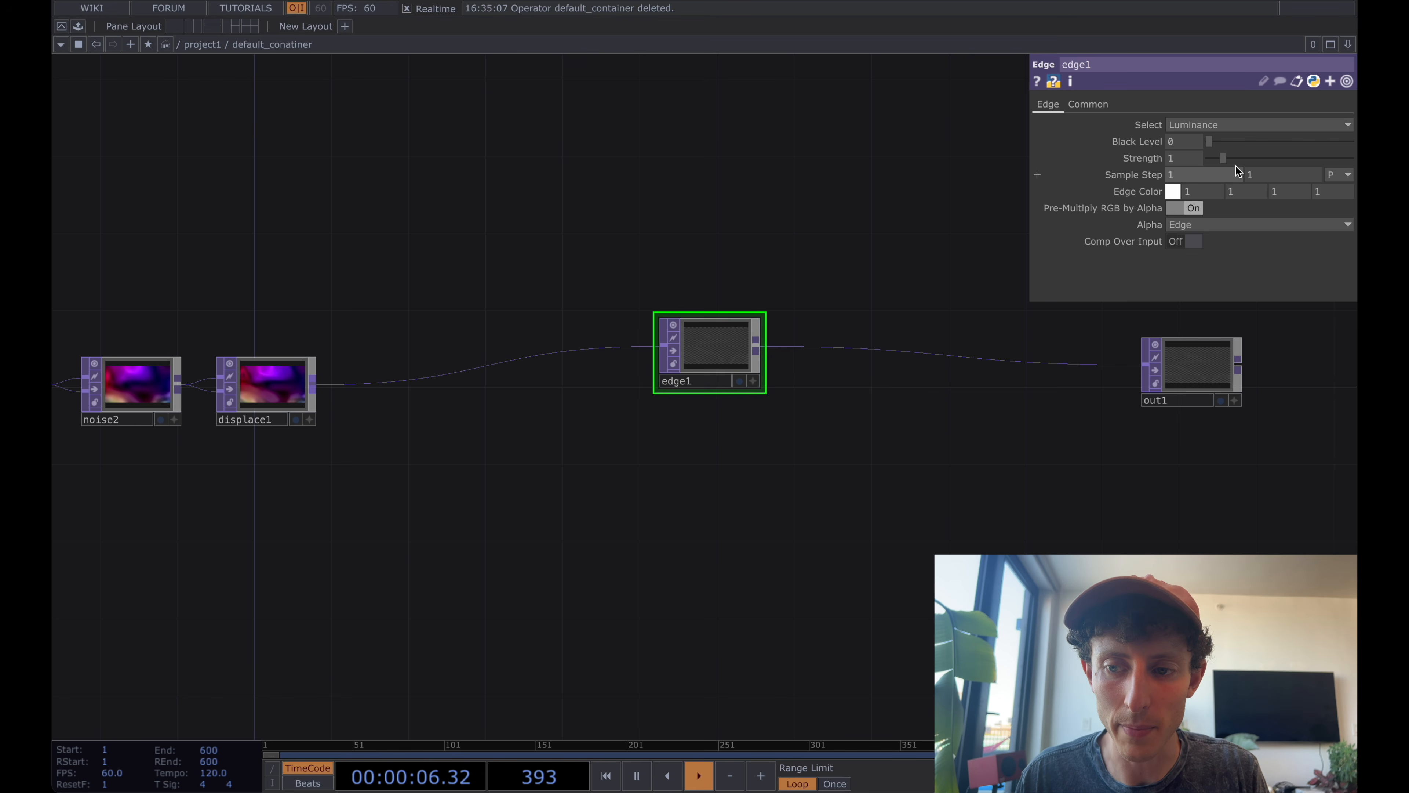
# Set edge1's Strength to 100 and display out1 in the network background.
pyautogui.moveTo(1223, 158); pyautogui.dragTo(1351, 158)
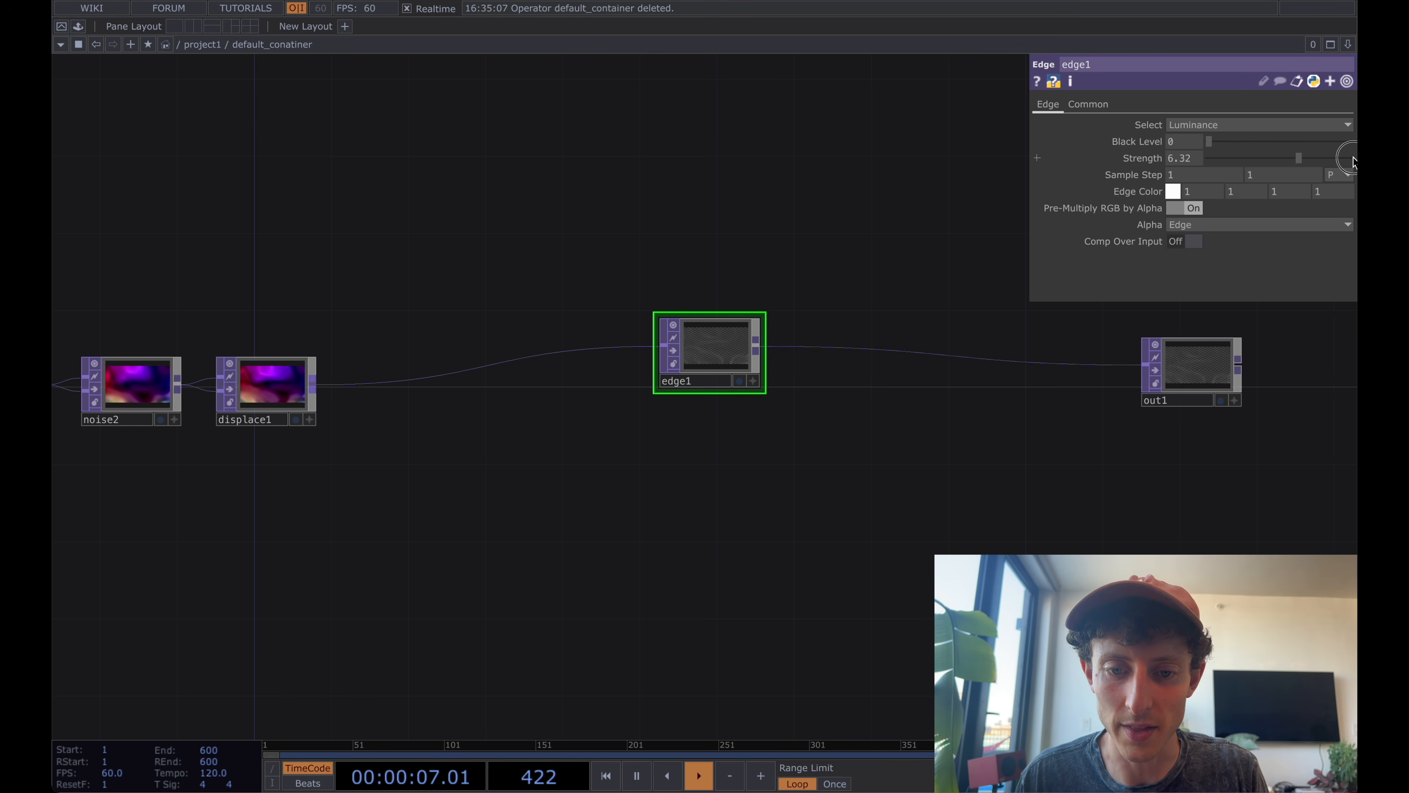
pyautogui.click(1189, 154)
pyautogui.write('20')
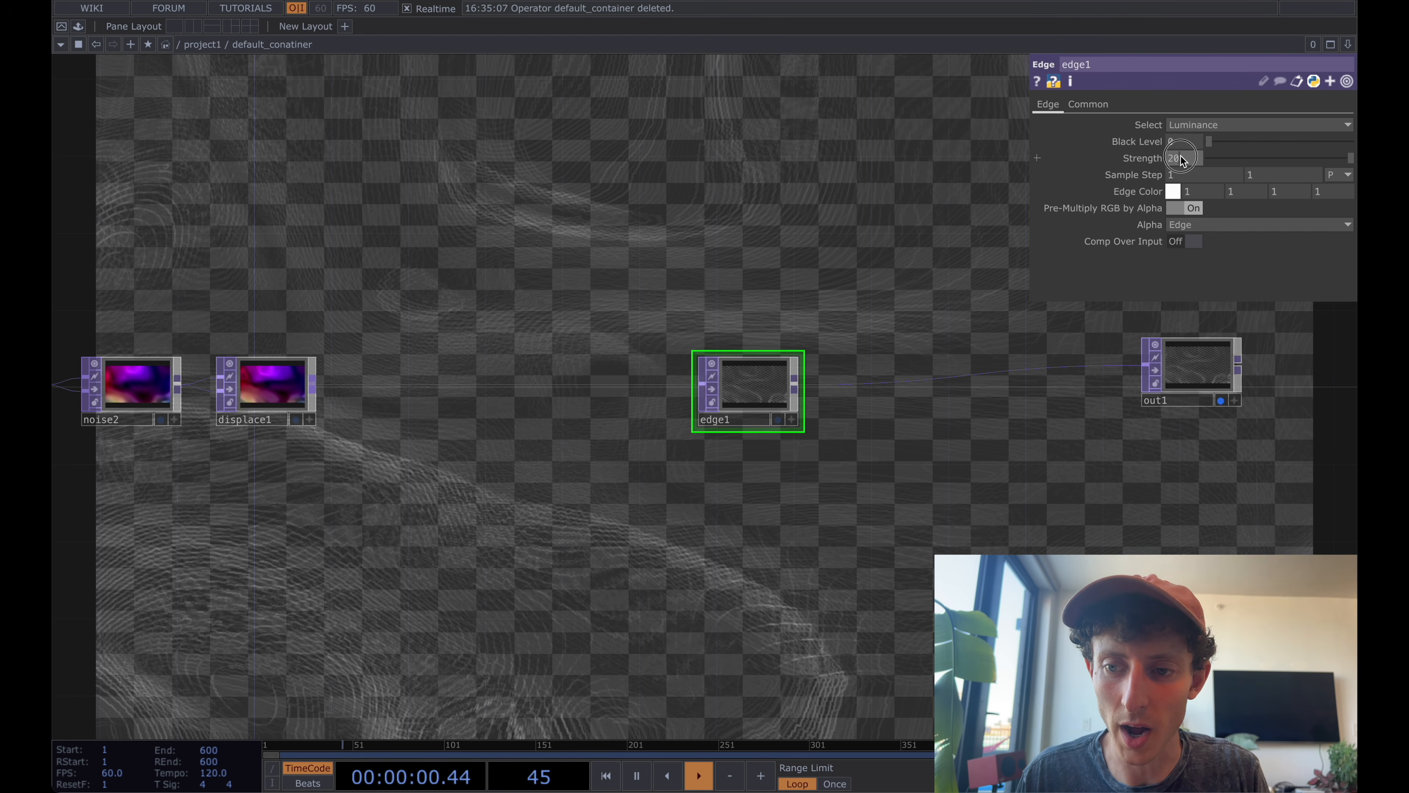
pyautogui.click(1180, 157)
pyautogui.write('100')
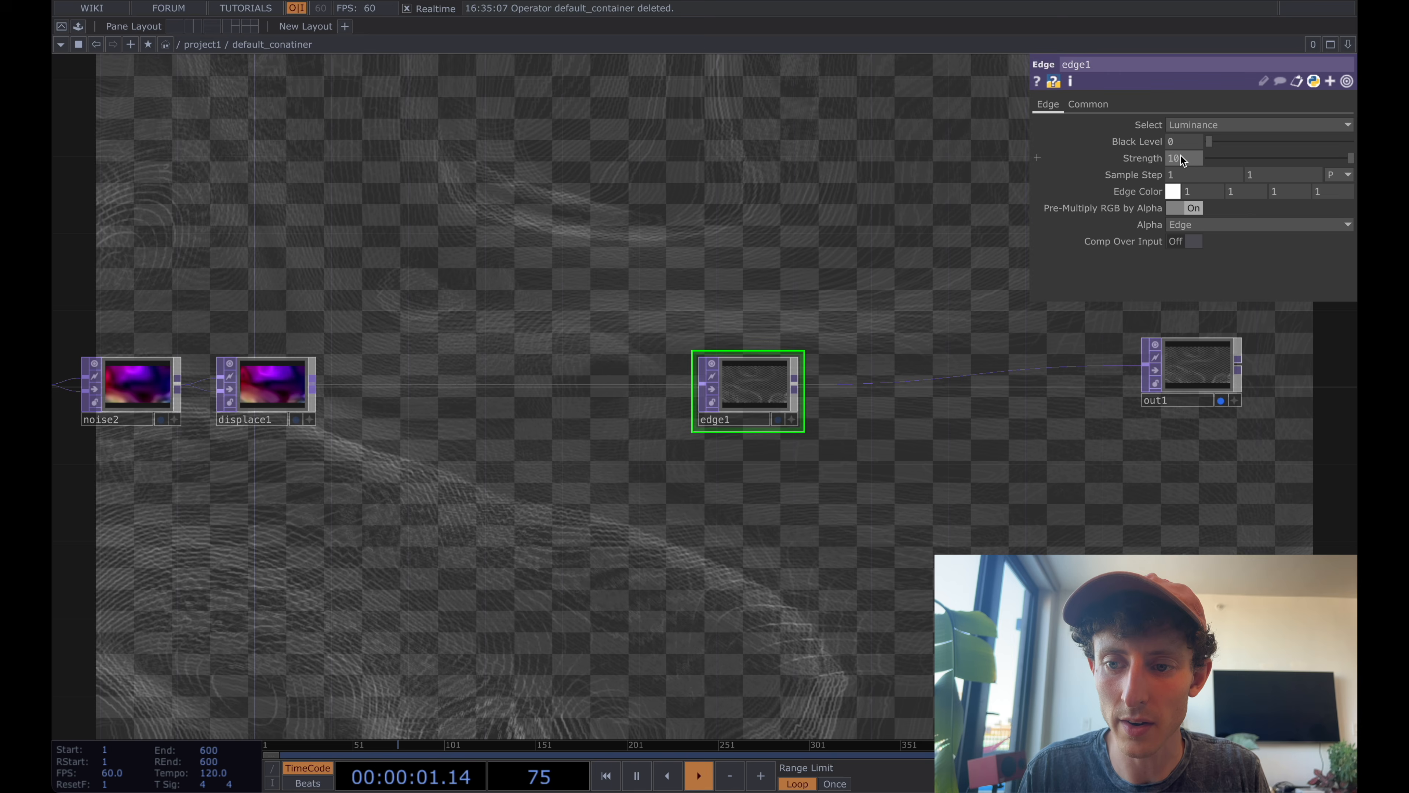
# Set edge1's Sample Step to 10.
pyautogui.press('Tab')
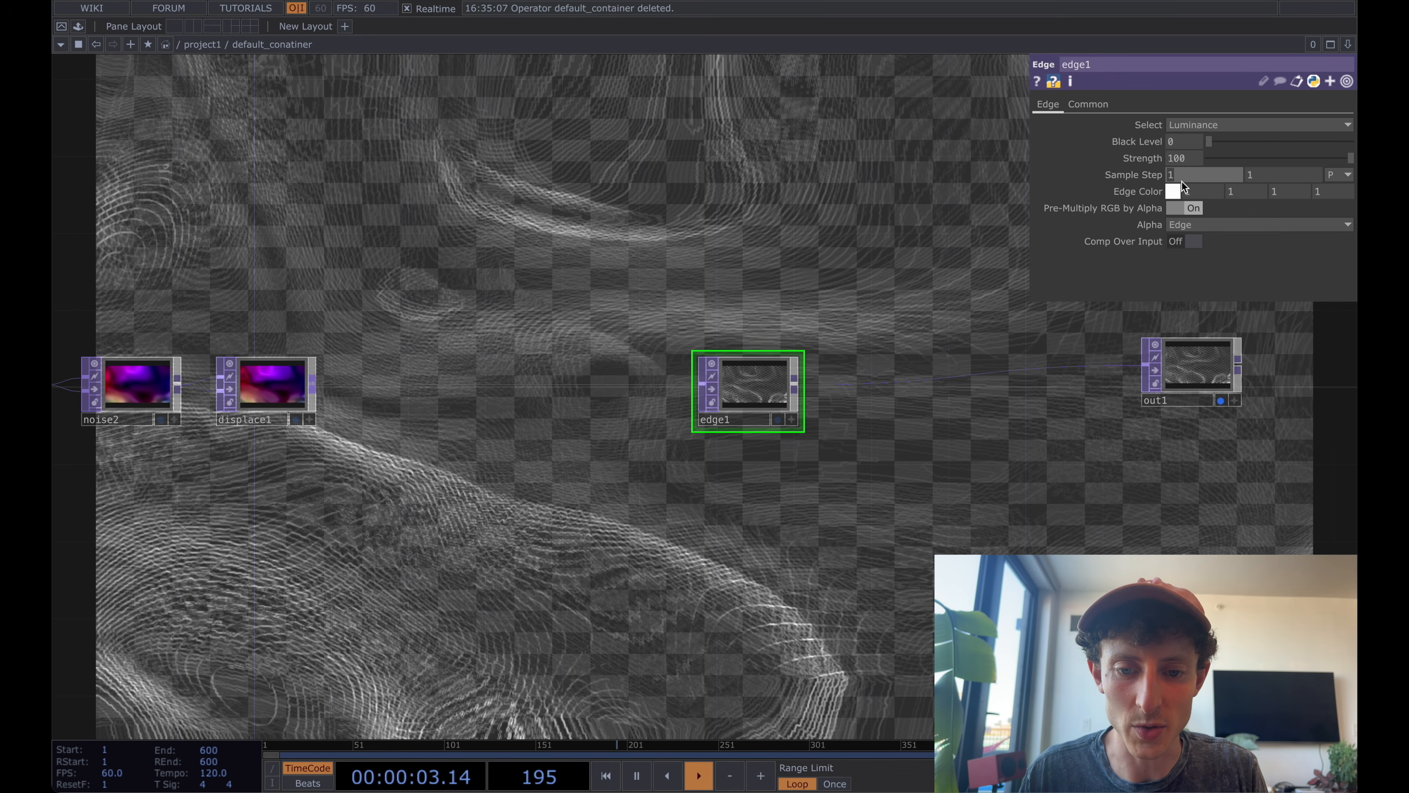
pyautogui.write('10')
pyautogui.press('Return')
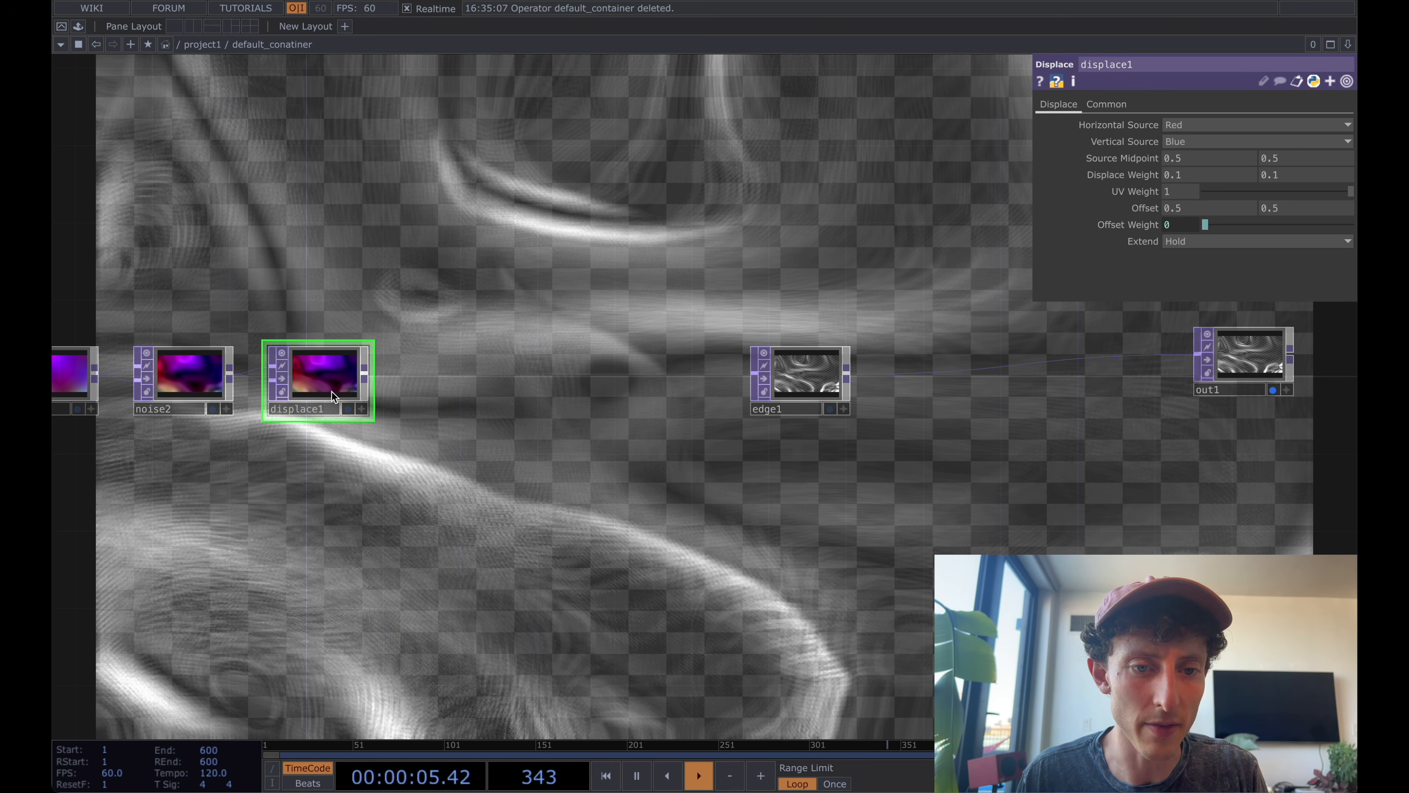
pyautogui.moveTo(825, 255); pyautogui.dragTo(783, 254)
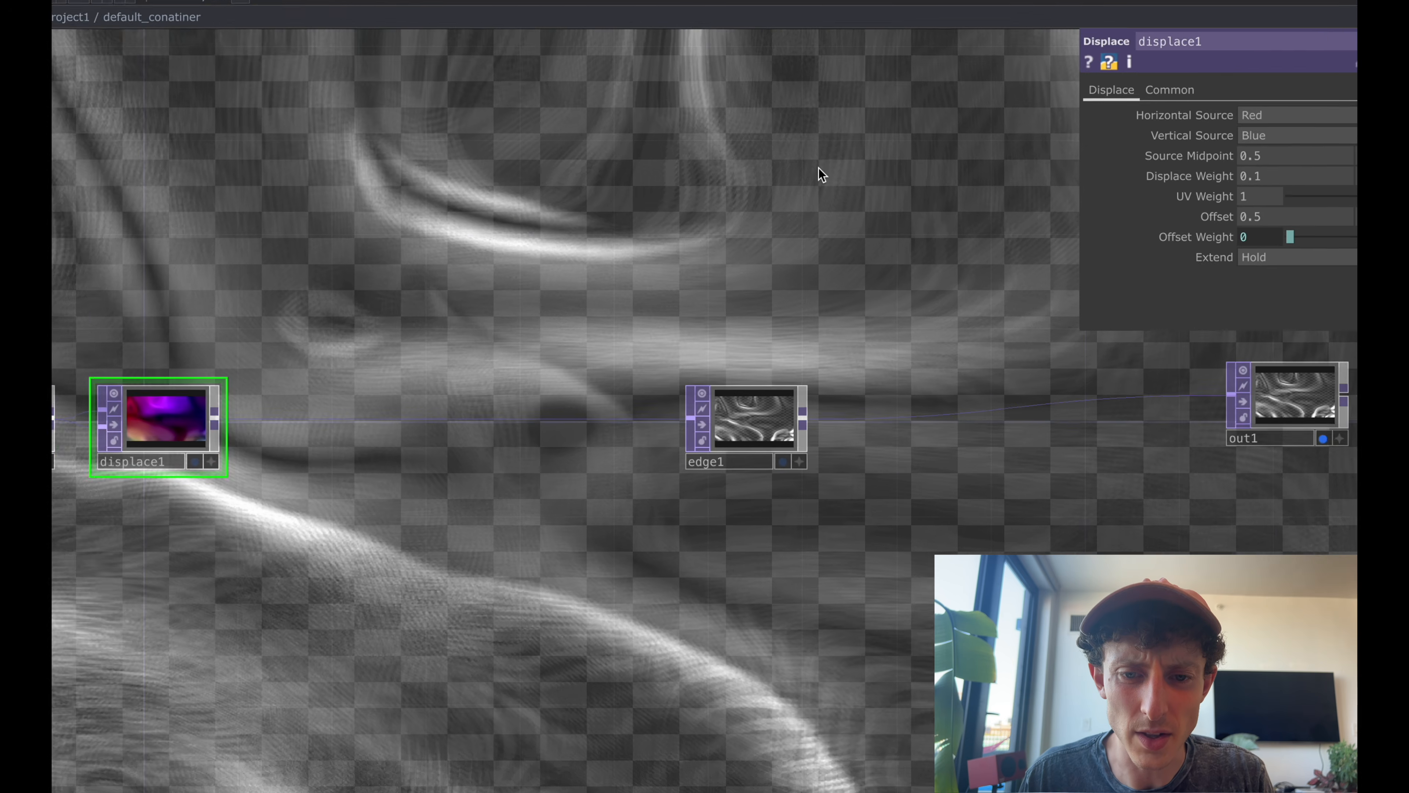
# Insert a Blur TOP on the wire between edge1 and out1 and set its Filter Size to 5.
pyautogui.rightClick(859, 375)
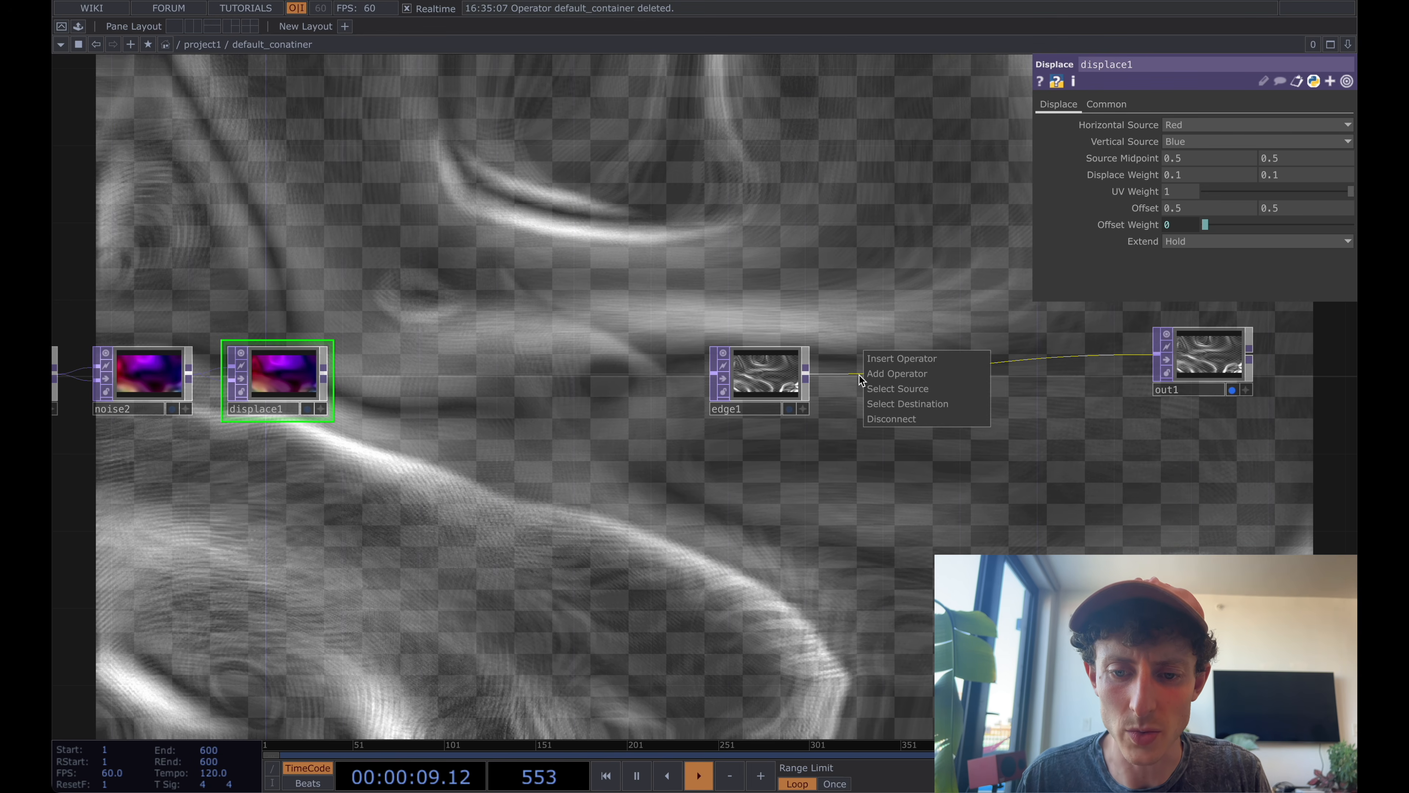
pyautogui.click(881, 360)
pyautogui.write('blur')
pyautogui.press('Return')
pyautogui.moveTo(880, 370); pyautogui.dragTo(882, 372)
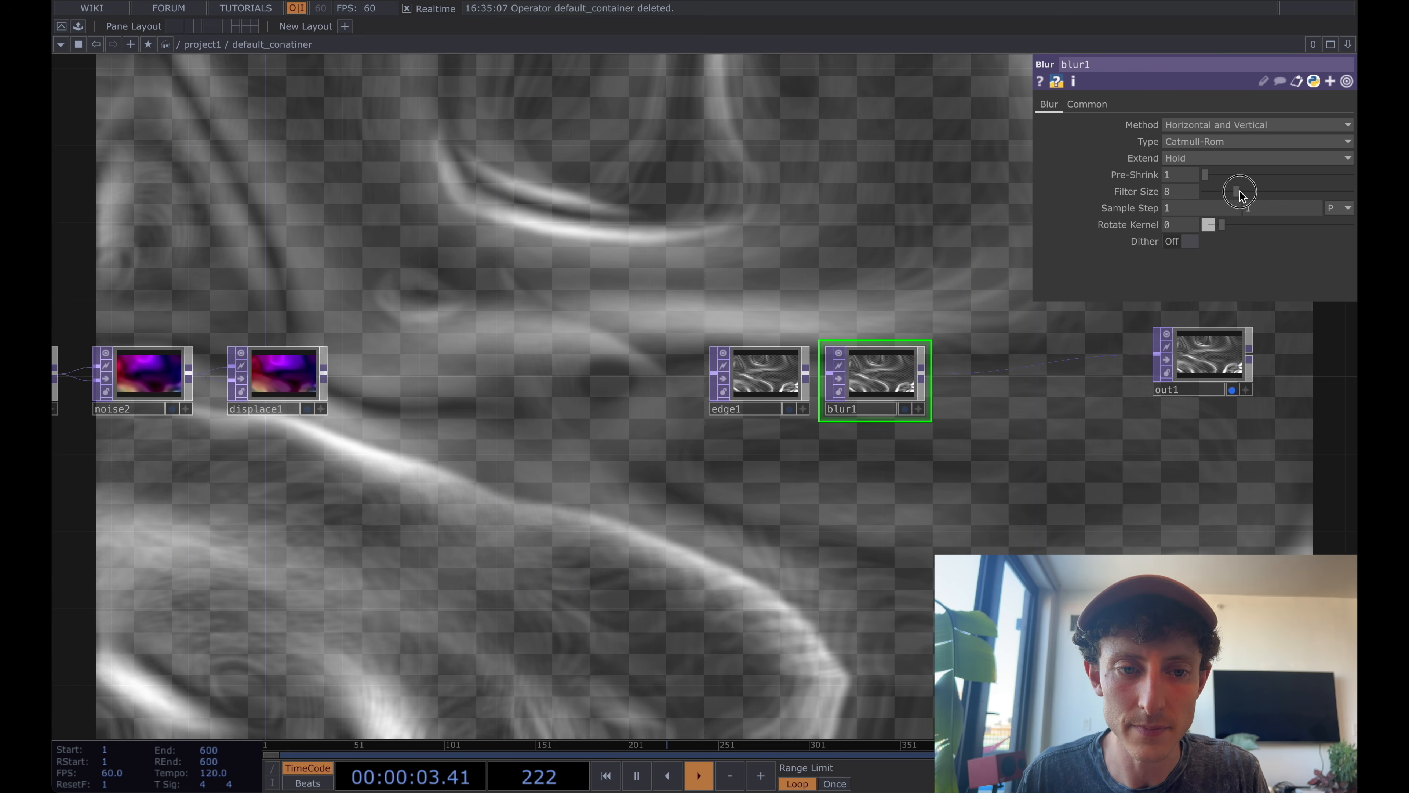
pyautogui.moveTo(1240, 192); pyautogui.dragTo(1228, 192)
# Place the rgbaDelay component from the palette's ImageFilters collection into the network near blur1 and out1.
pyautogui.moveTo(792, 255); pyautogui.dragTo(578, 215)
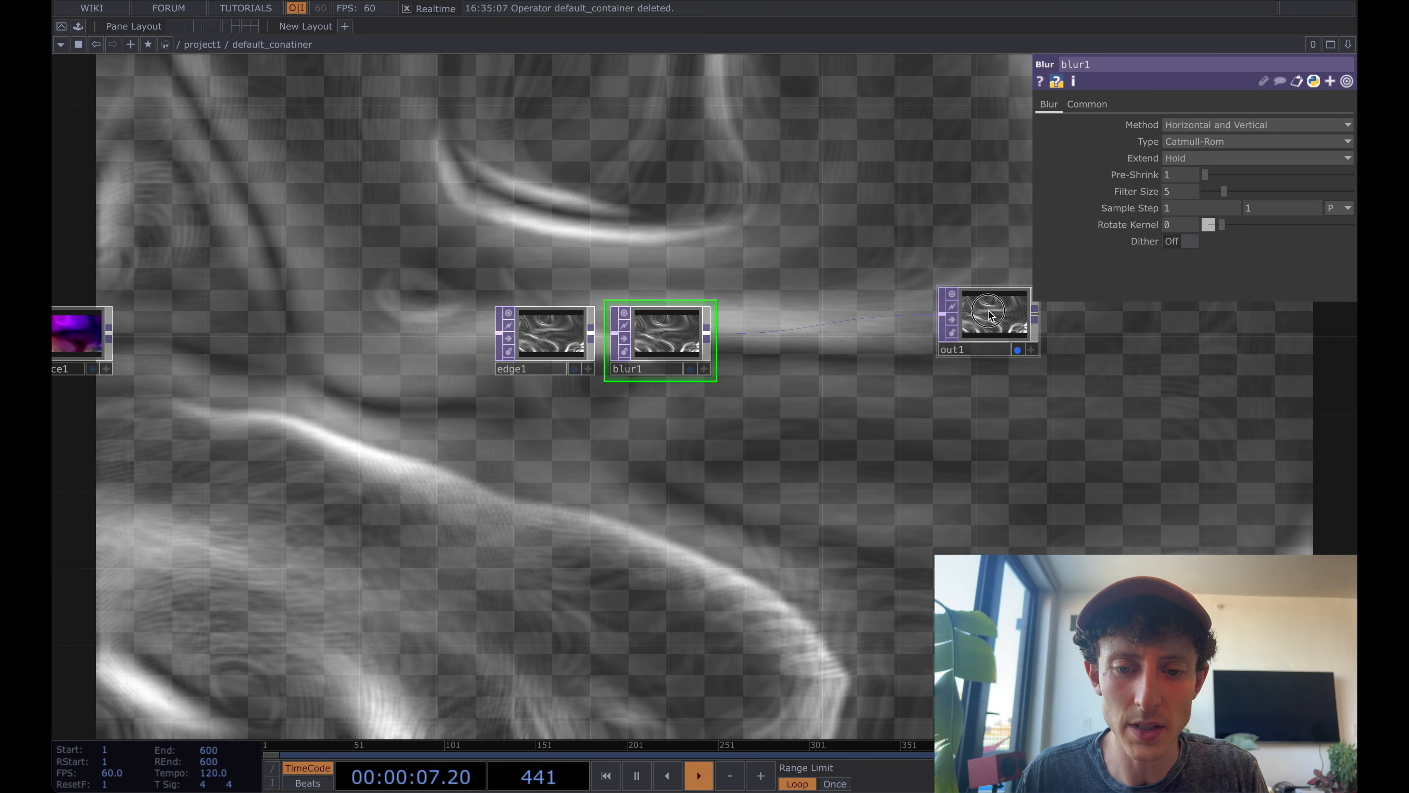
pyautogui.moveTo(989, 311)
pyautogui.mouseDown()
pyautogui.moveTo(1025, 347)
pyautogui.moveTo(1008, 330)
pyautogui.mouseUp()
pyautogui.moveTo(870, 239); pyautogui.dragTo(1004, 240)
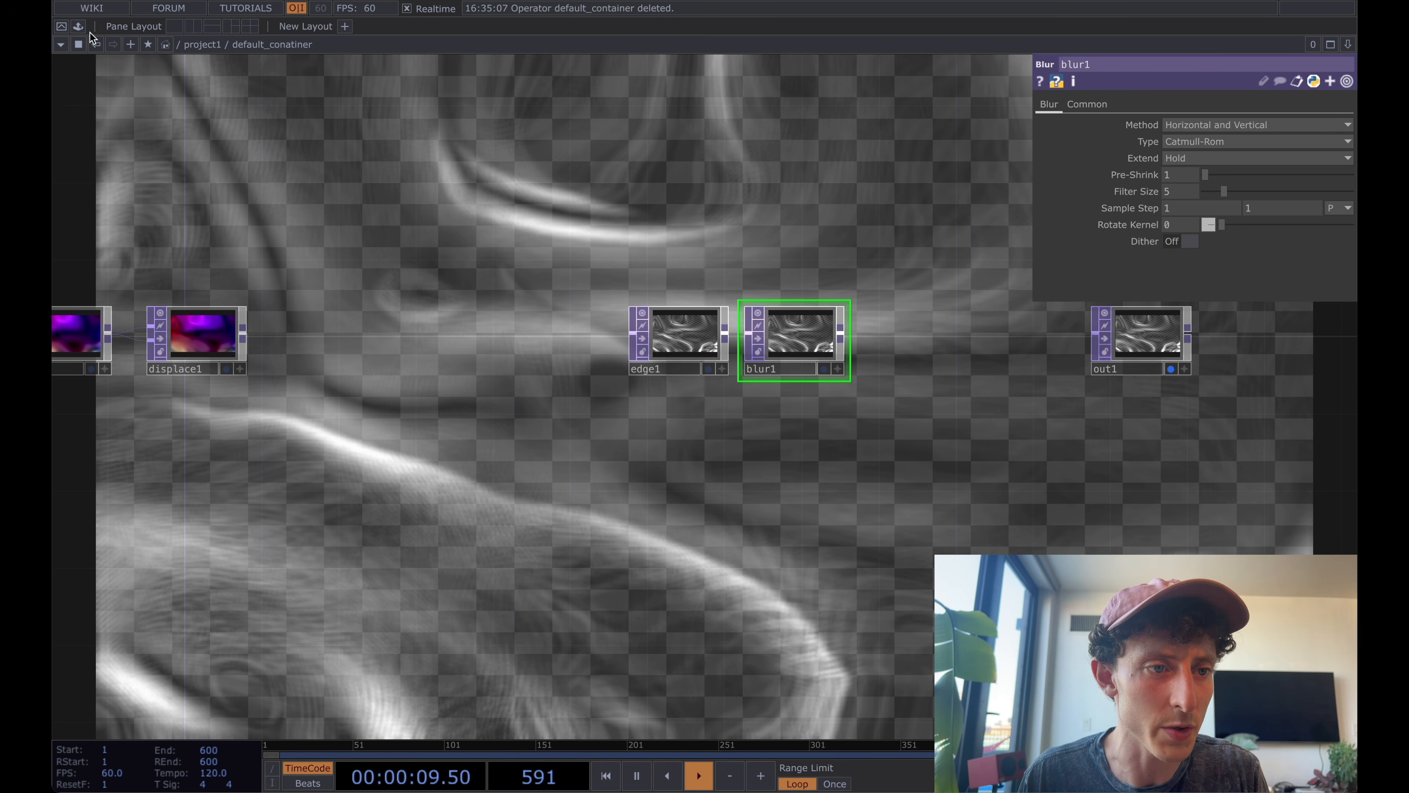
pyautogui.click(78, 26)
pyautogui.scroll(3, 149, 234)
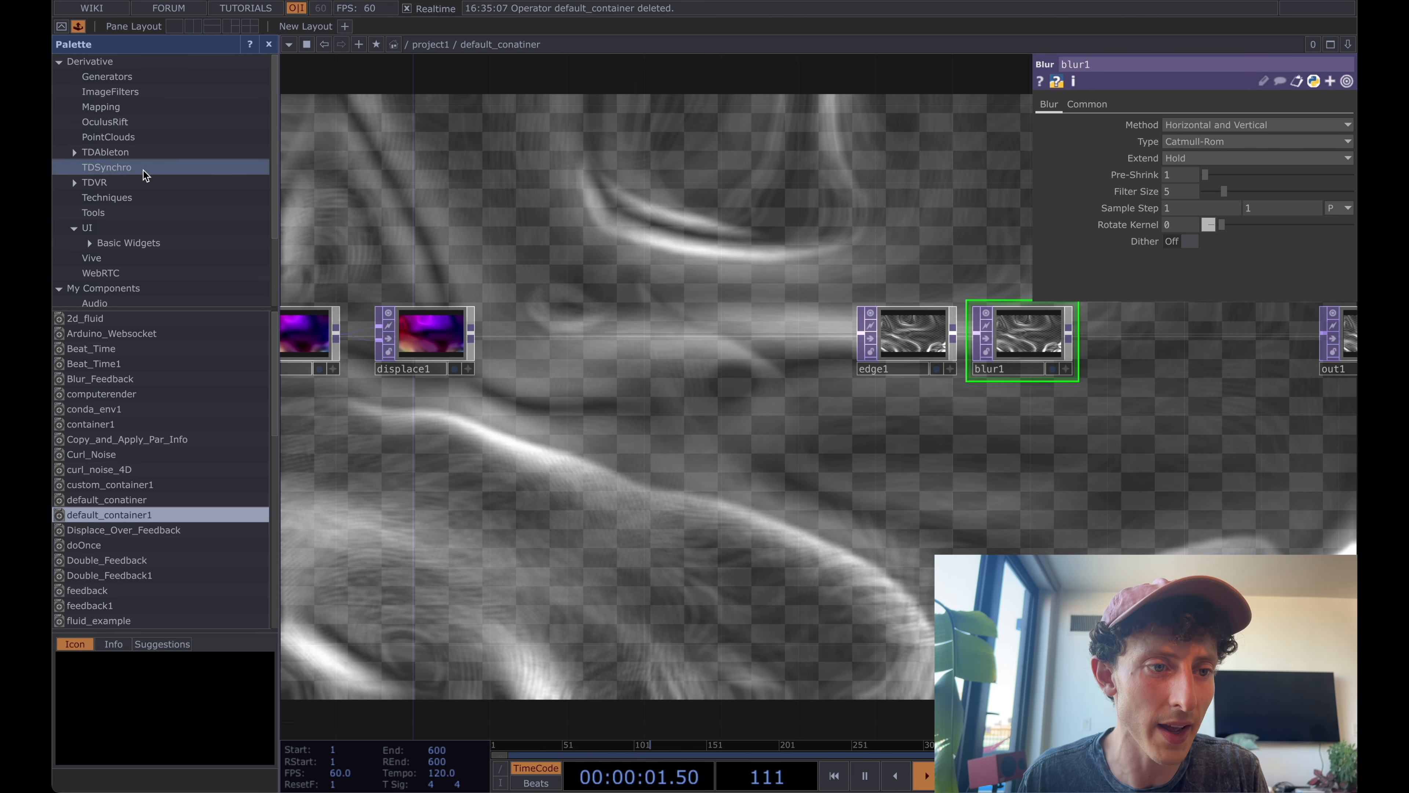
pyautogui.click(113, 91)
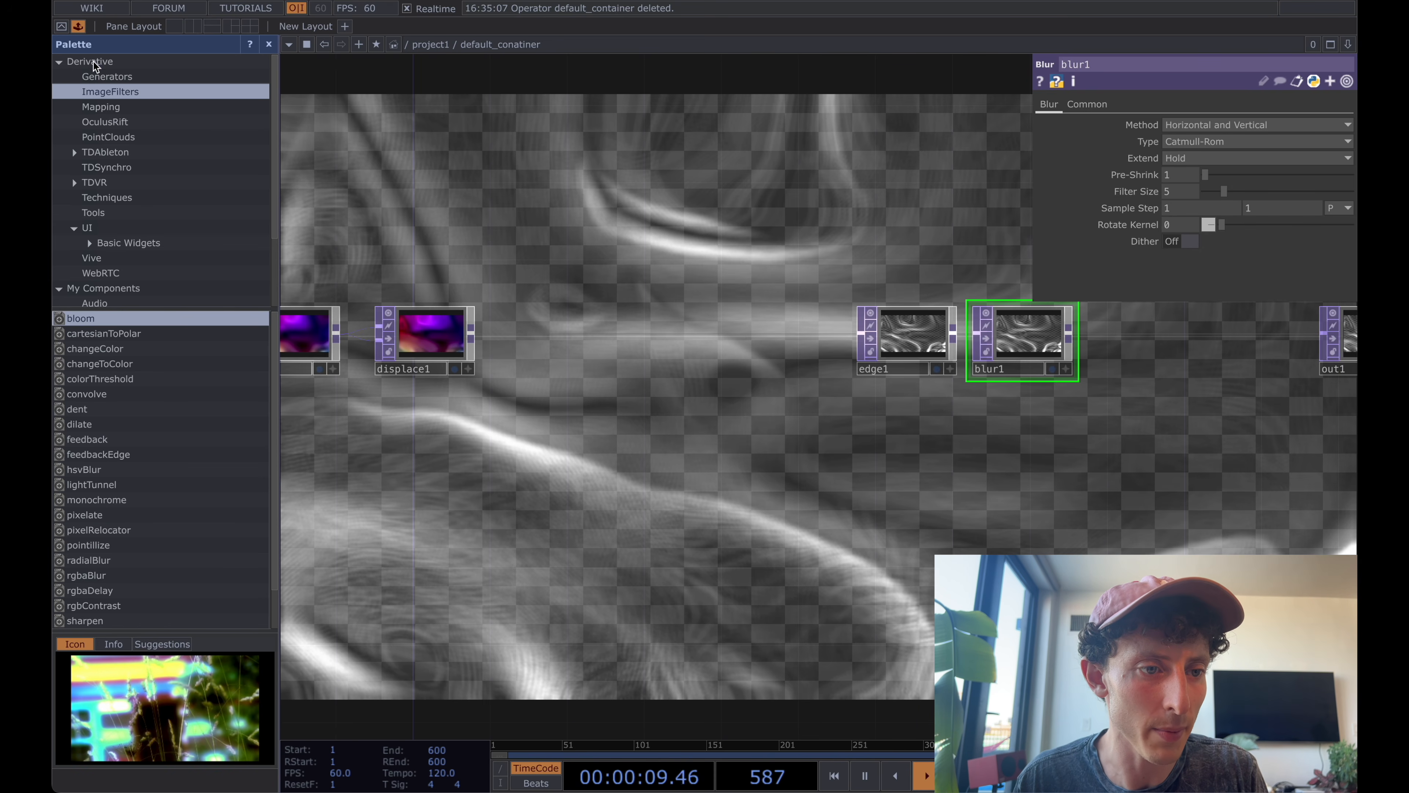
pyautogui.scroll(-1, 161, 511)
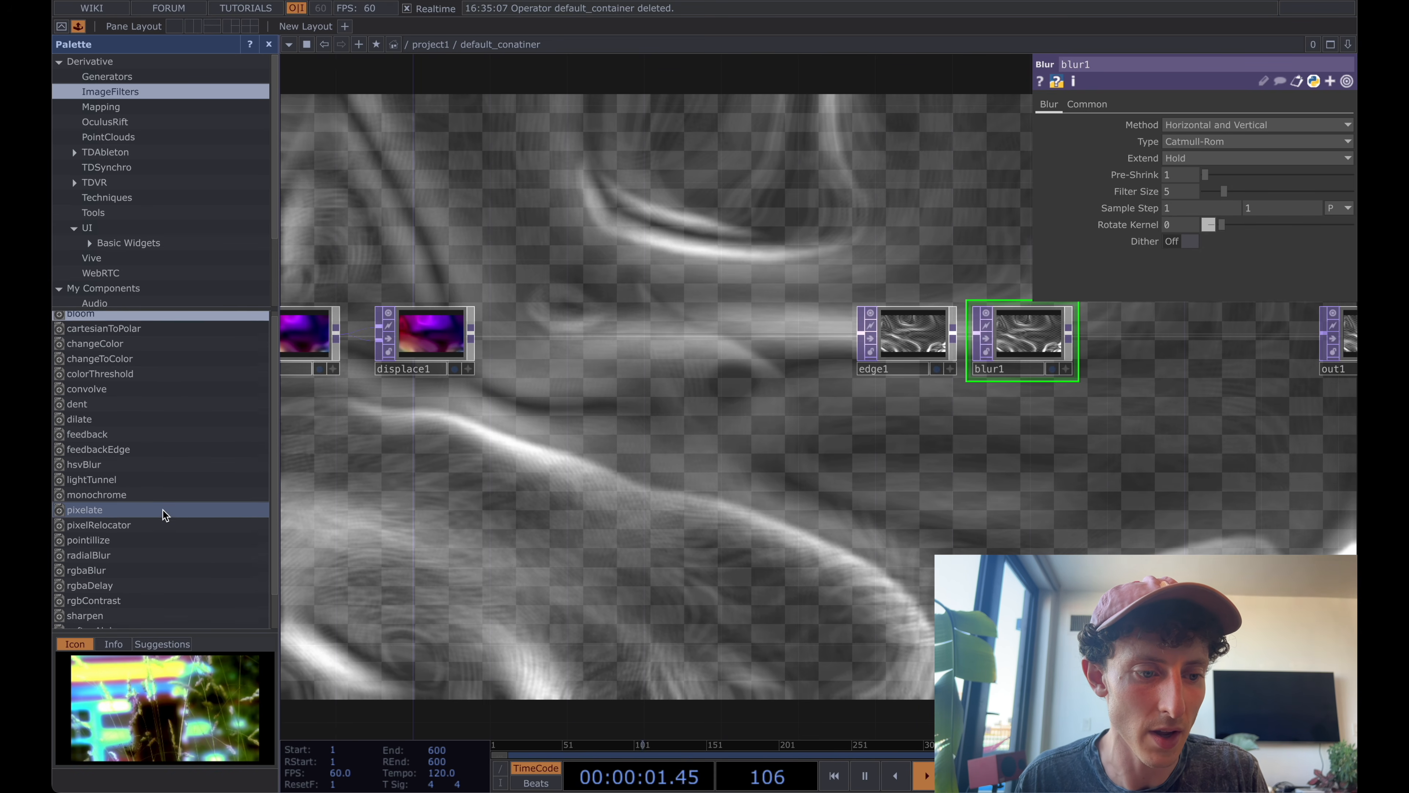
pyautogui.scroll(-1, 164, 514)
pyautogui.scroll(1, 164, 500)
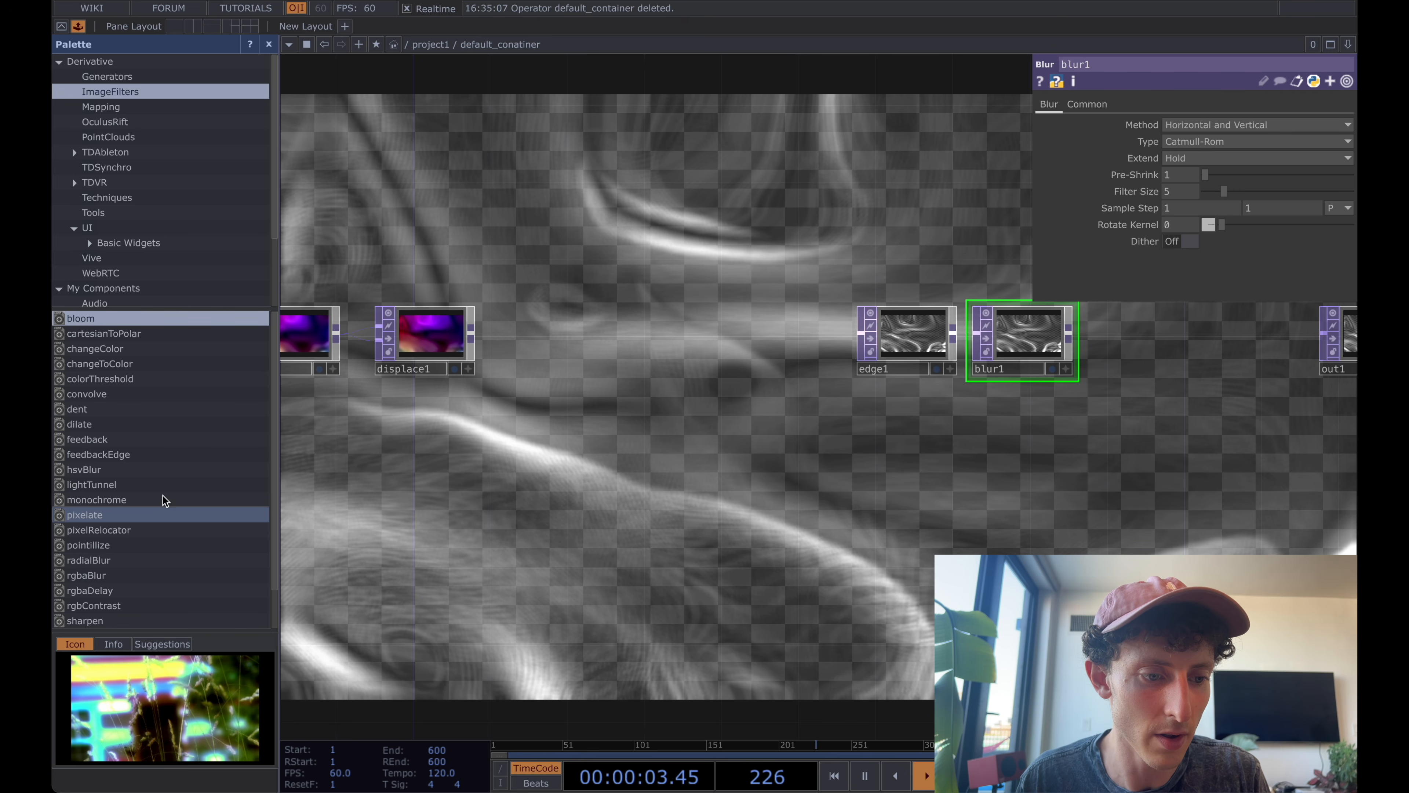
pyautogui.scroll(-2, 161, 466)
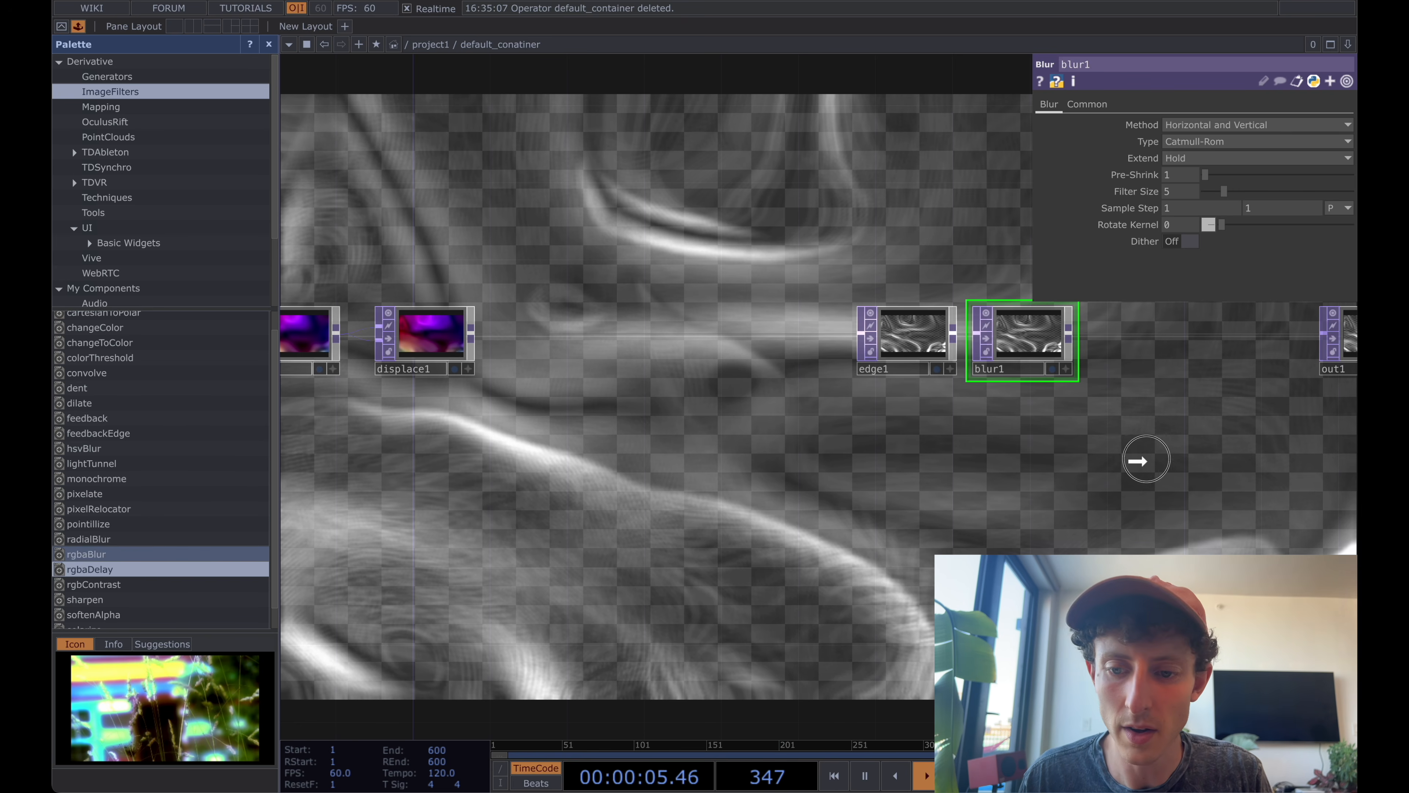
pyautogui.moveTo(1146, 458); pyautogui.dragTo(1147, 459)
# Wire rgbaDelay between blur1 and out1 and line it up with the chain.
pyautogui.moveTo(990, 459); pyautogui.dragTo(596, 490)
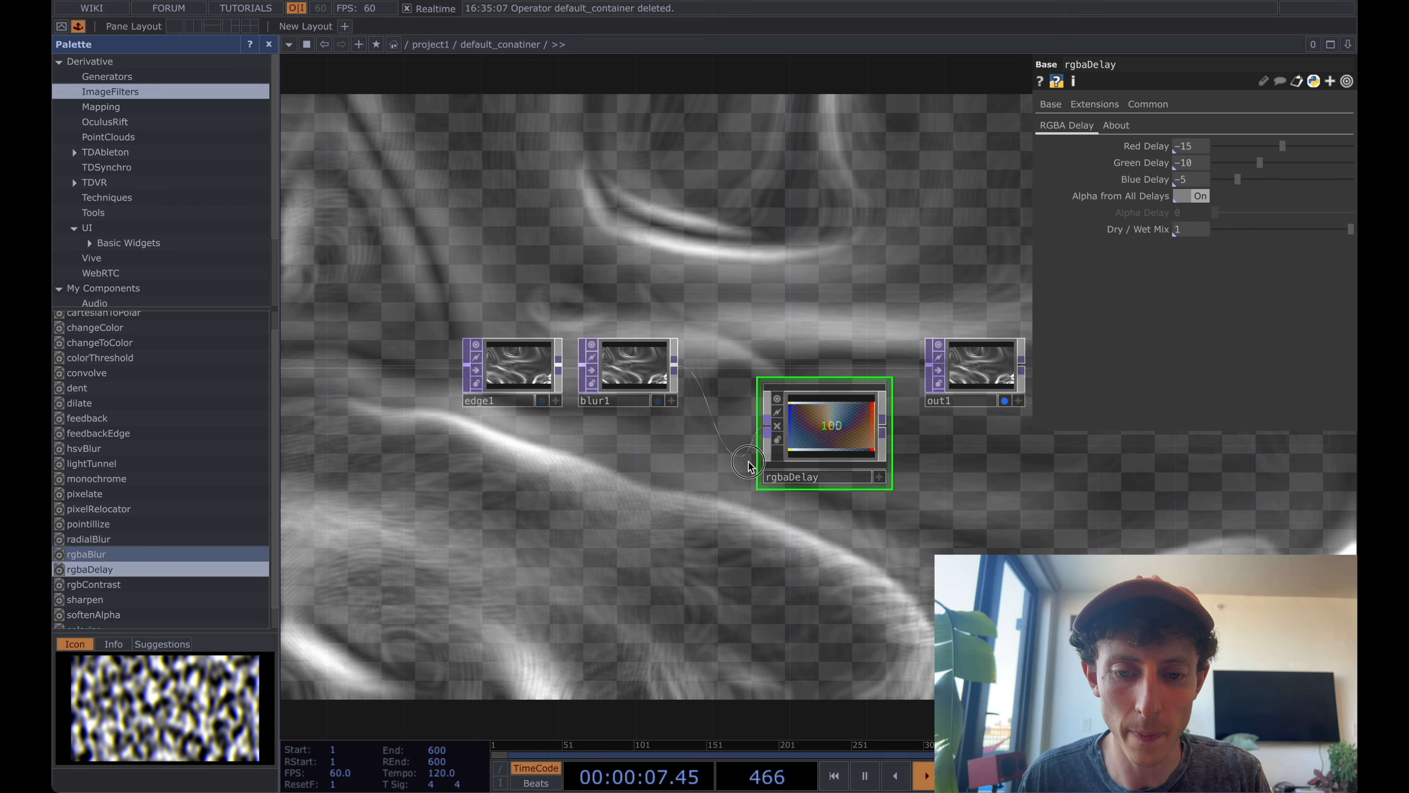
pyautogui.click(795, 447)
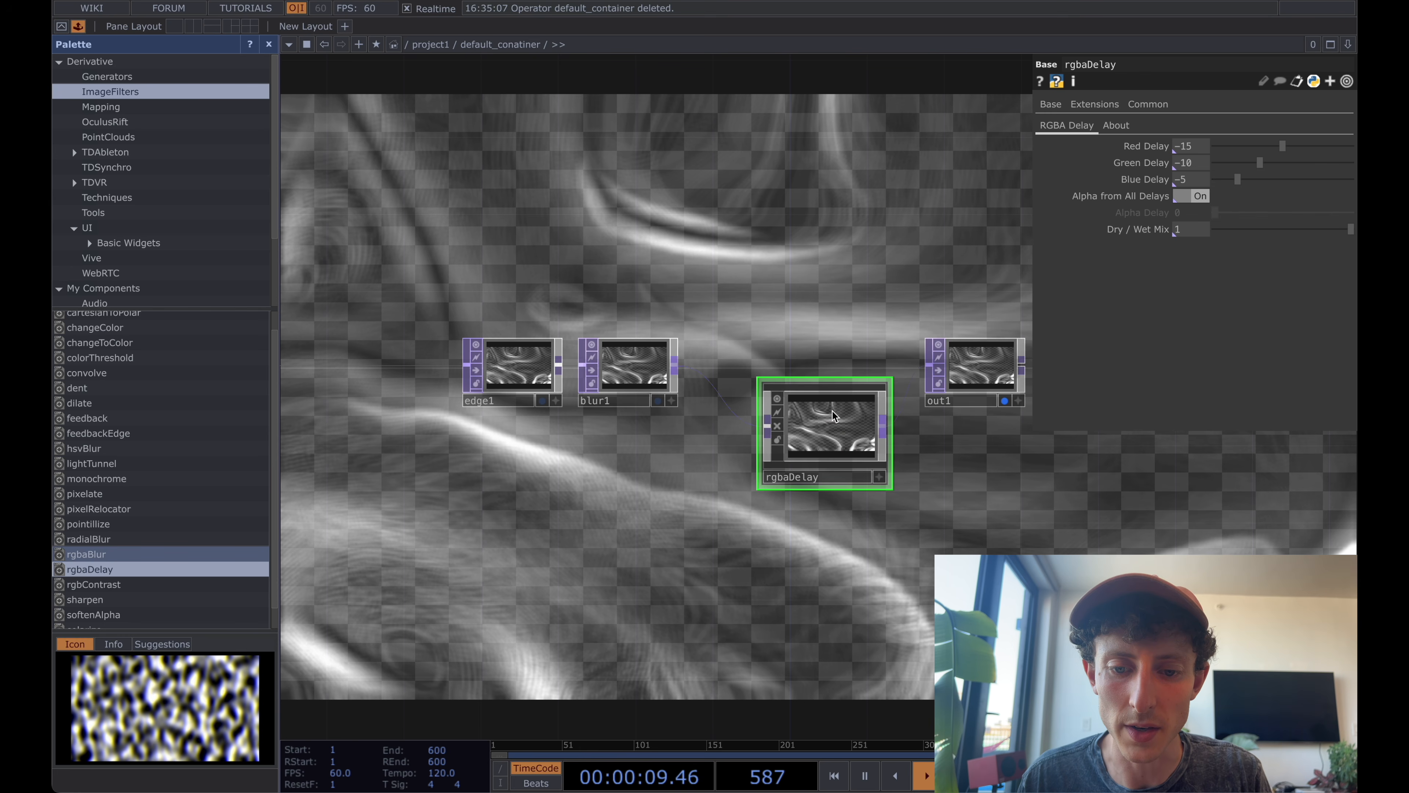
pyautogui.moveTo(832, 414); pyautogui.dragTo(780, 369)
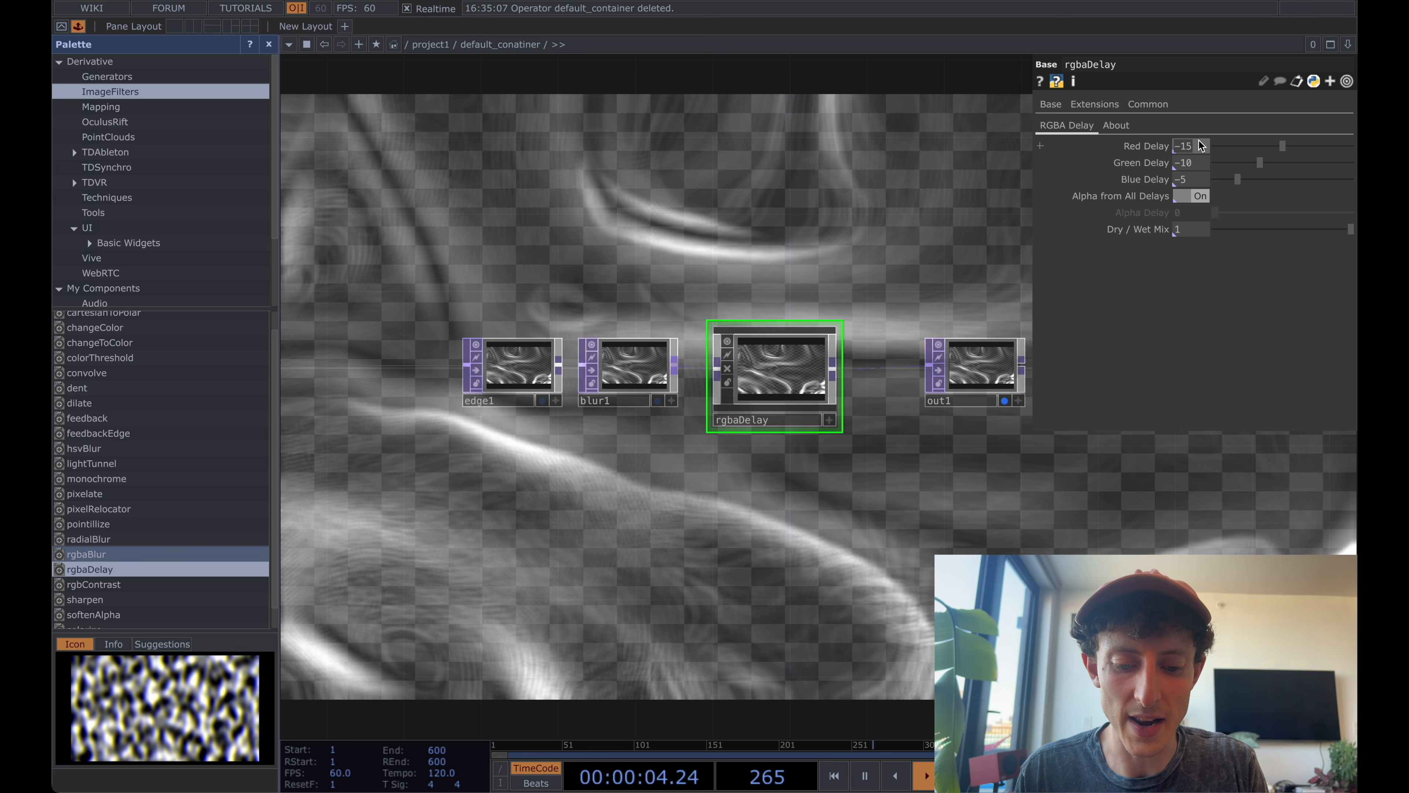
# Set rgbaDelay's Red Delay to -6, Green Delay to -4 and Blue Delay to -2.
pyautogui.press('Tab')
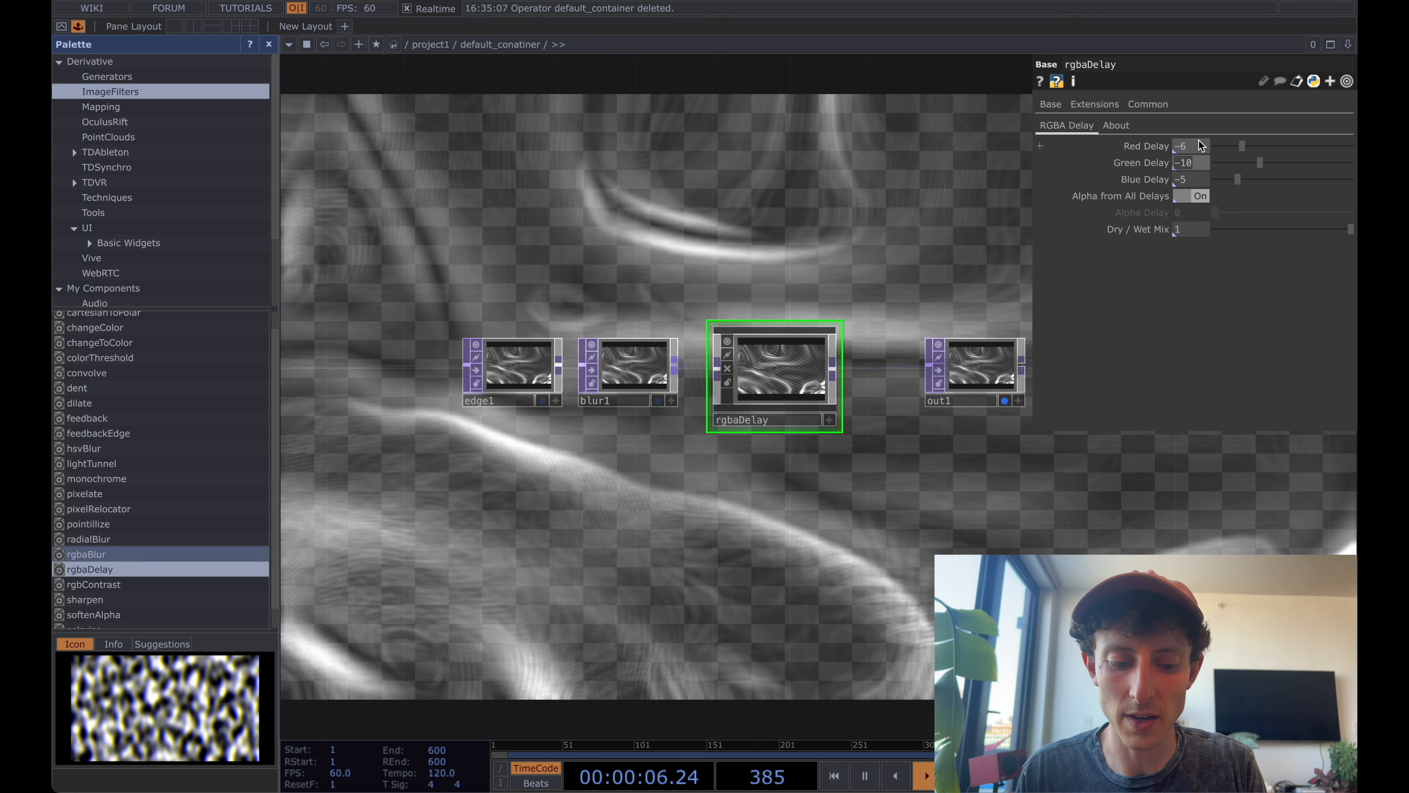
pyautogui.write('-4')
pyautogui.press('Tab')
pyautogui.write('-2')
pyautogui.press('Tab')
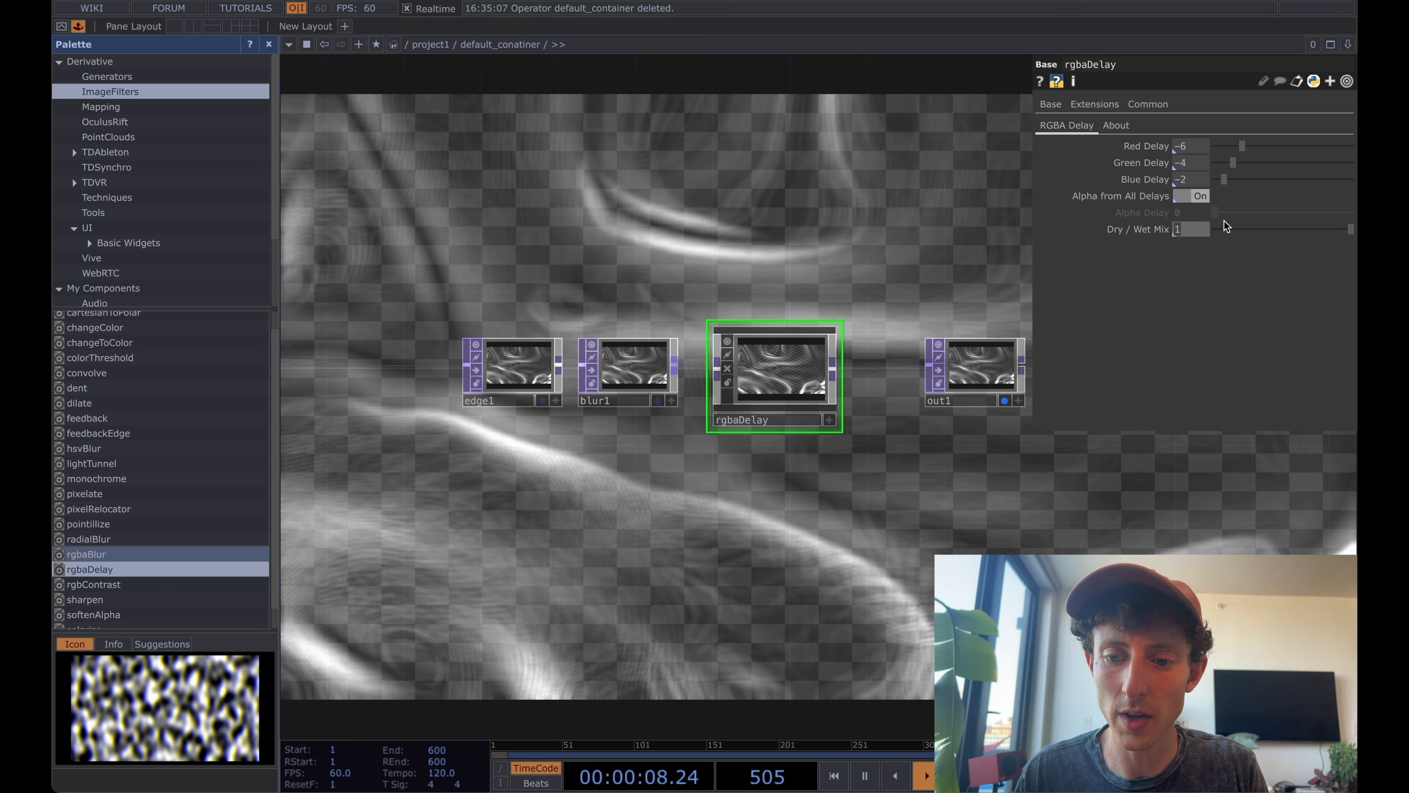
# Animate noise1 by setting its Z Translate to the expression absTime.seconds.
pyautogui.click(824, 248)
pyautogui.moveTo(825, 247); pyautogui.dragTo(931, 245)
pyautogui.scroll(-5, 931, 244)
pyautogui.moveTo(726, 204); pyautogui.dragTo(951, 205)
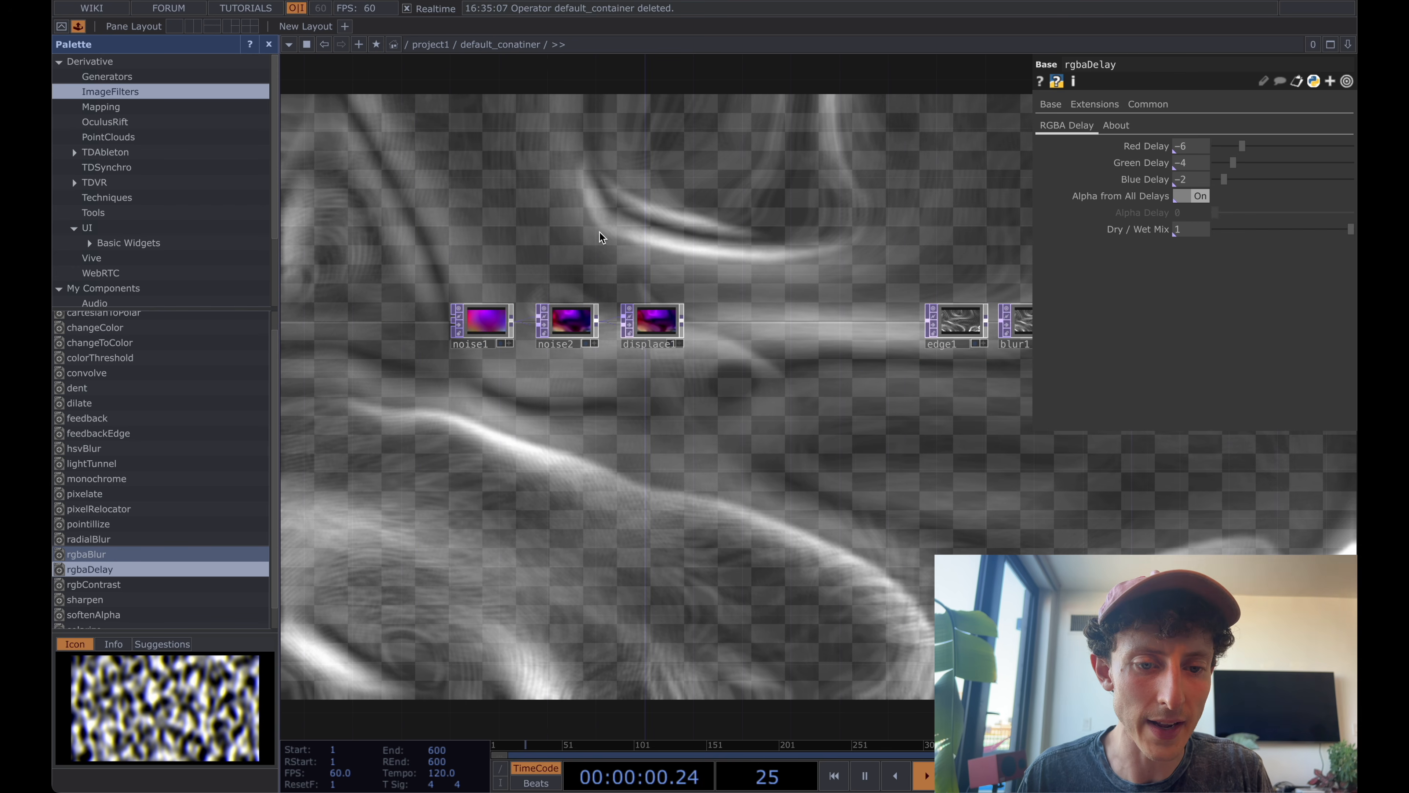
pyautogui.click(477, 346)
pyautogui.moveTo(529, 262); pyautogui.dragTo(546, 300)
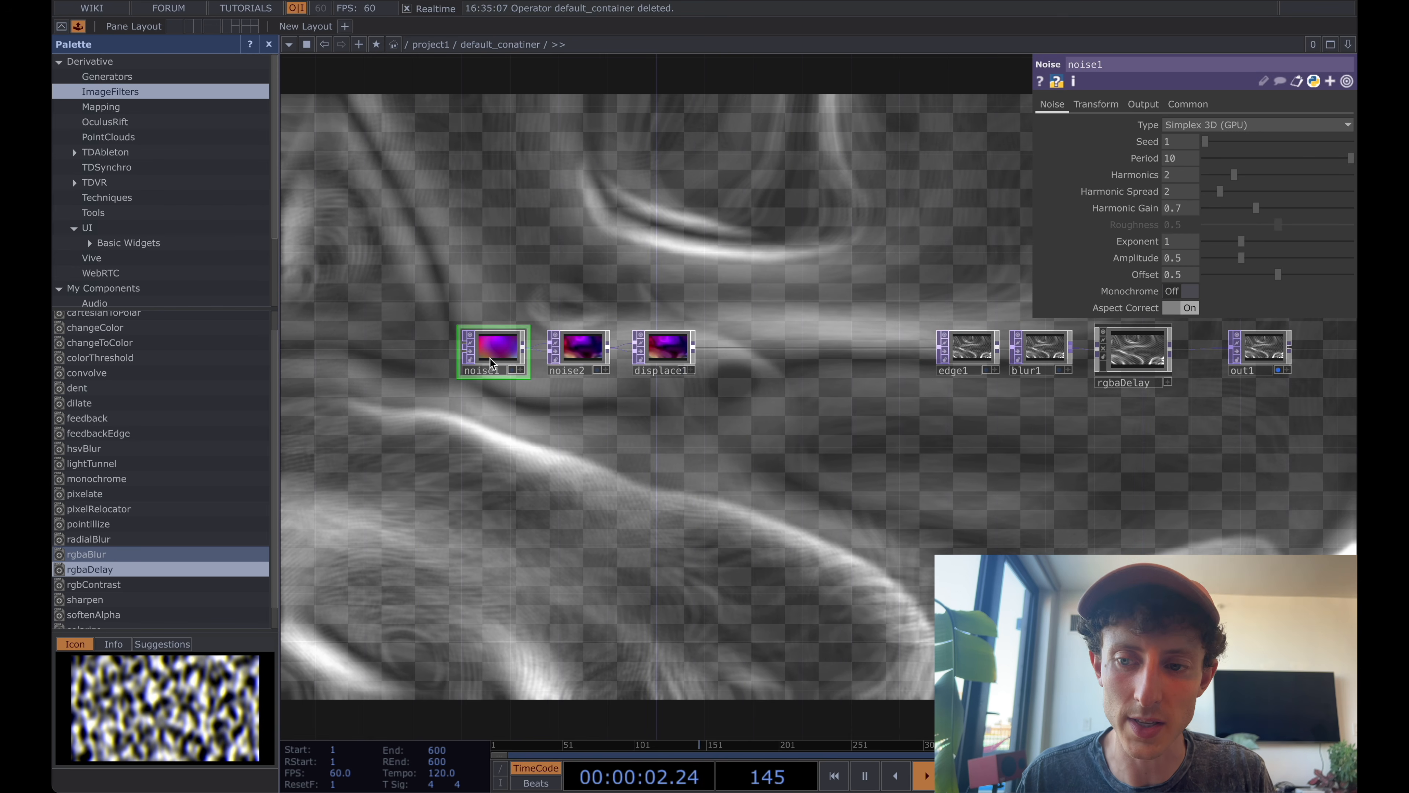
pyautogui.click(1102, 104)
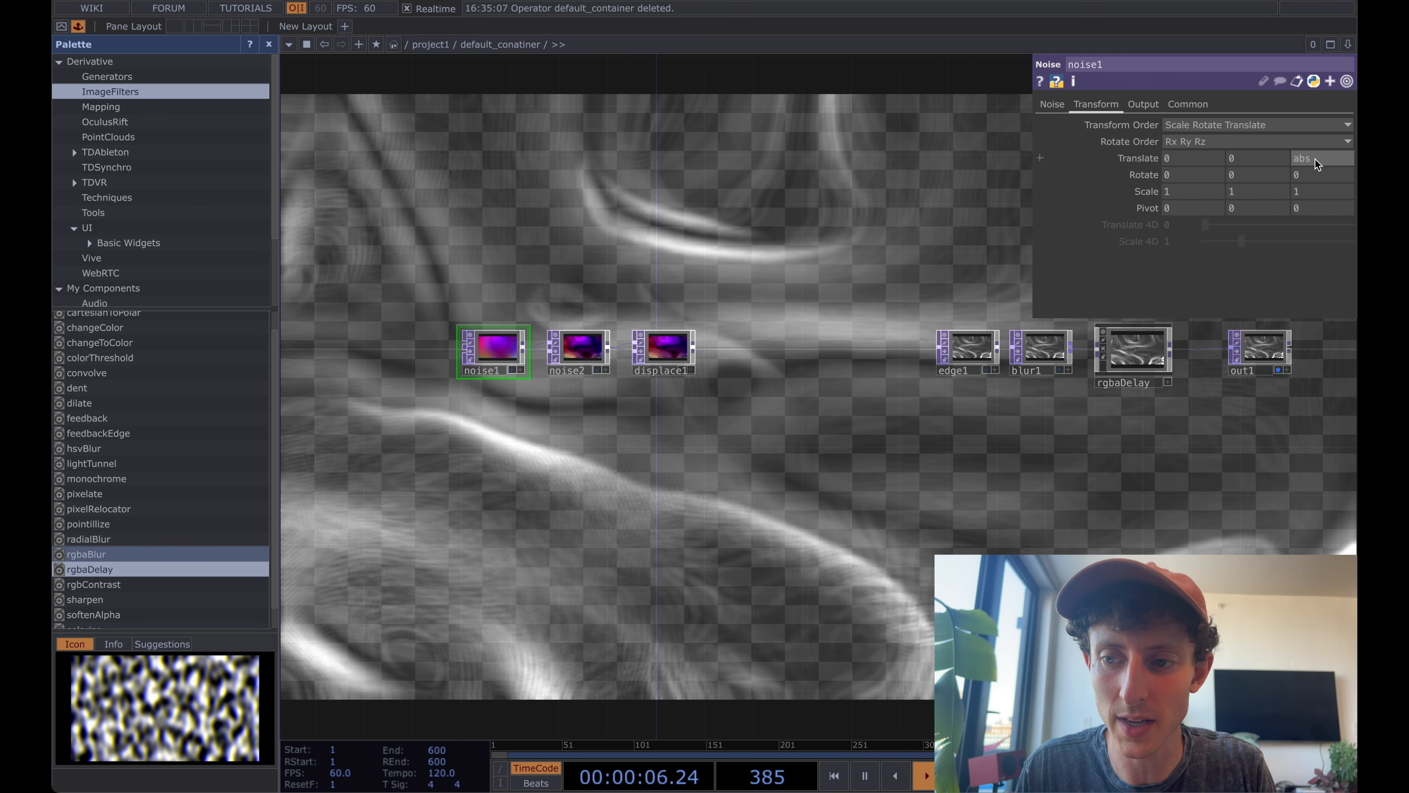
pyautogui.press('Return')
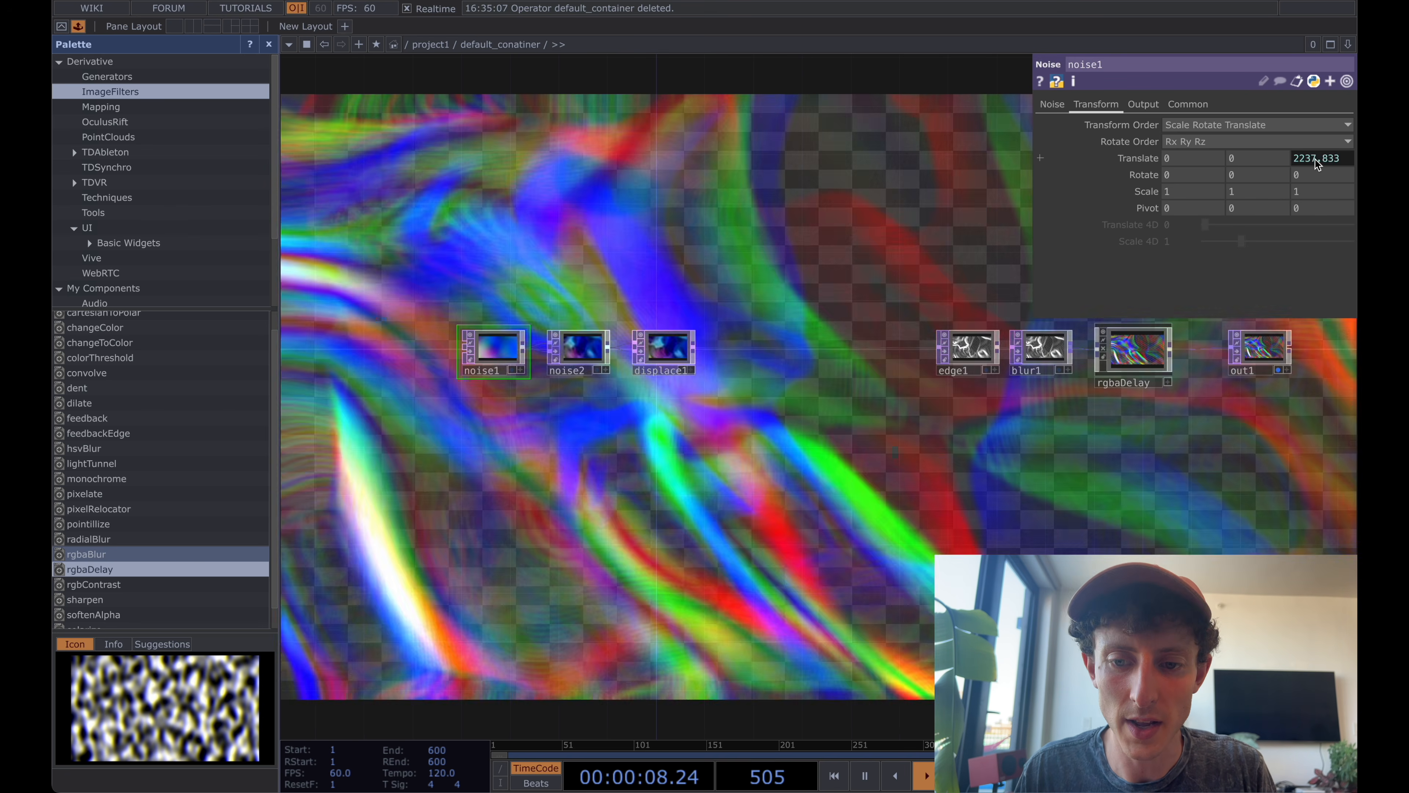
# Slow noise1's motion by changing its Z Translate expression to absTime.seconds*.05.
pyautogui.click(1317, 164)
pyautogui.write('*1')
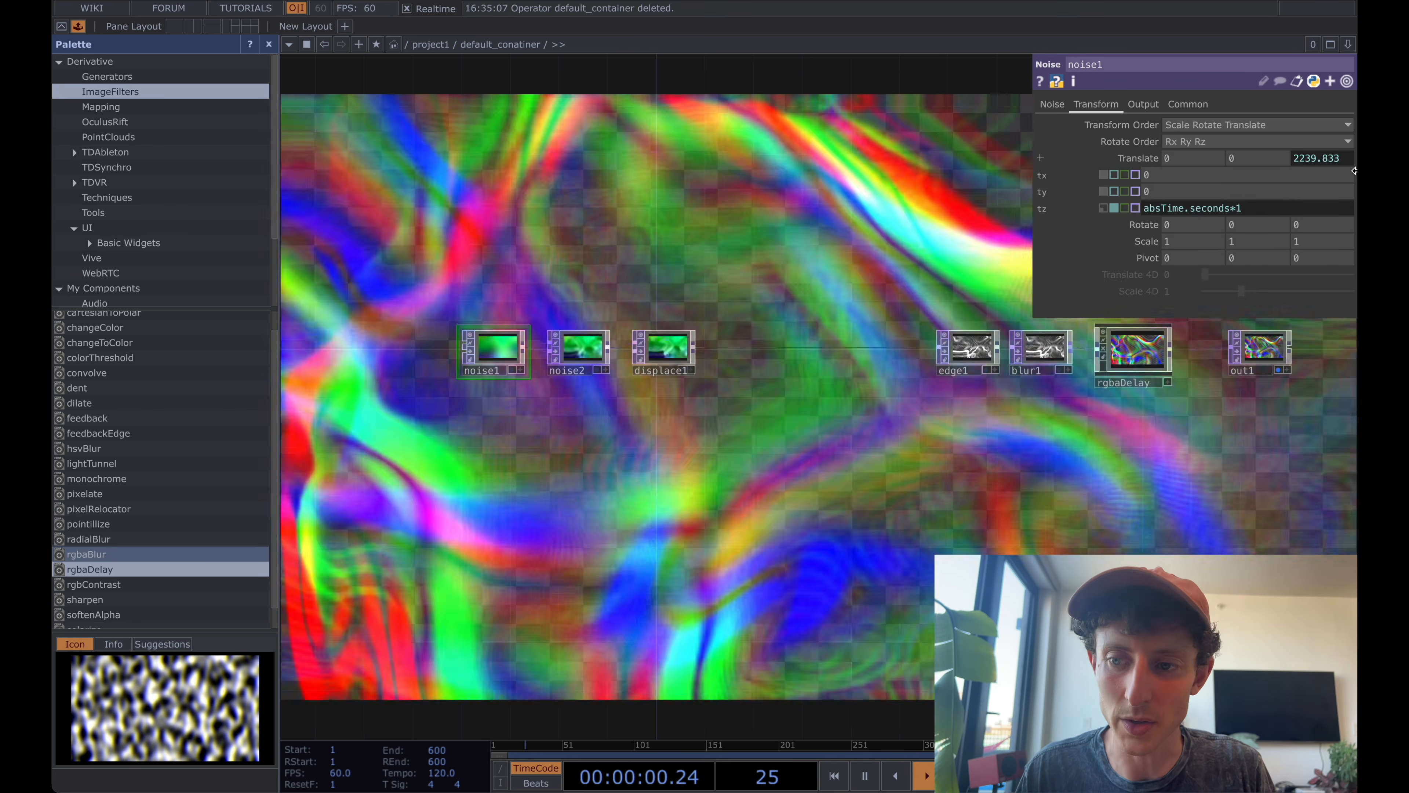
pyautogui.press('Left')
pyautogui.write('0')
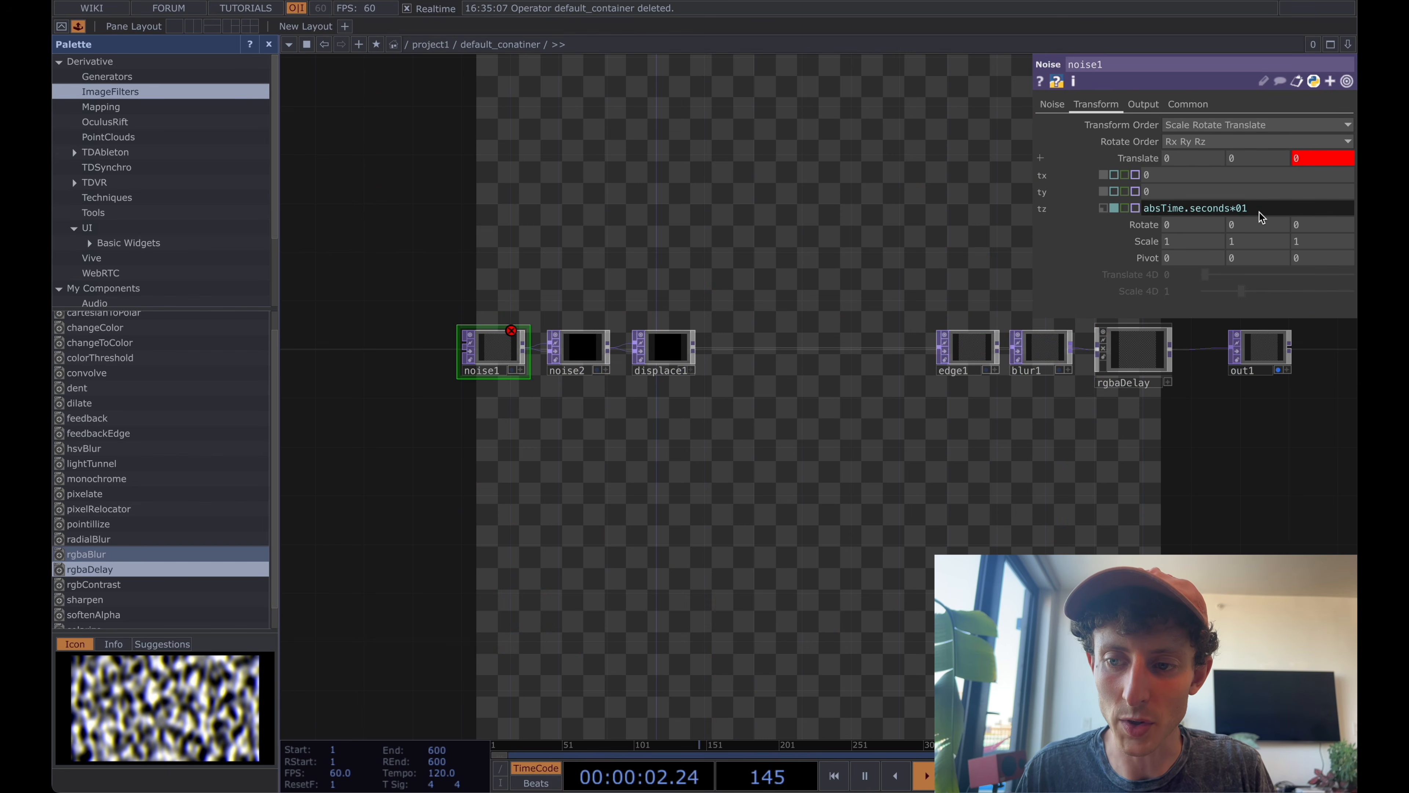
pyautogui.press('BackSpace')
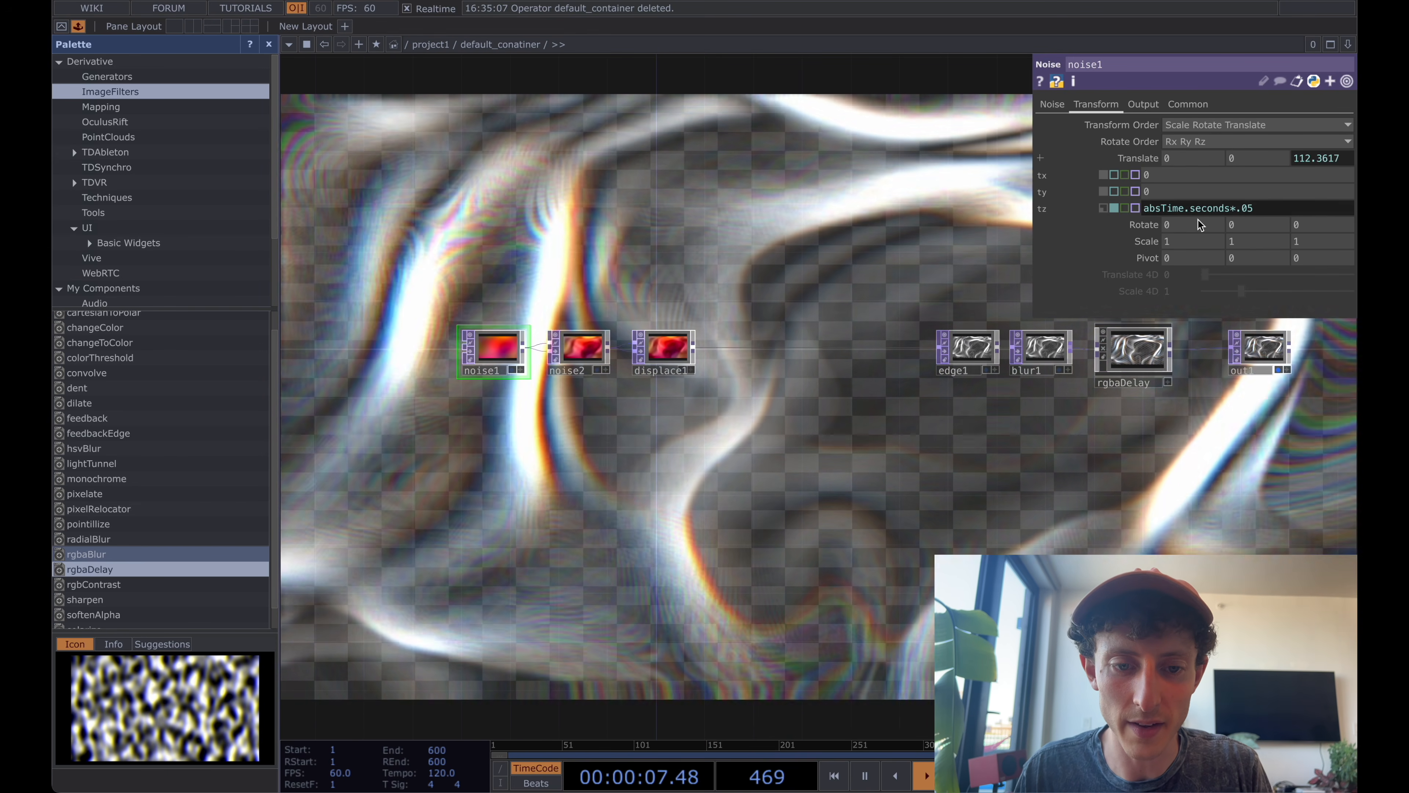
# Set blur1's Filter Size to 14.
pyautogui.moveTo(841, 278); pyautogui.dragTo(762, 312)
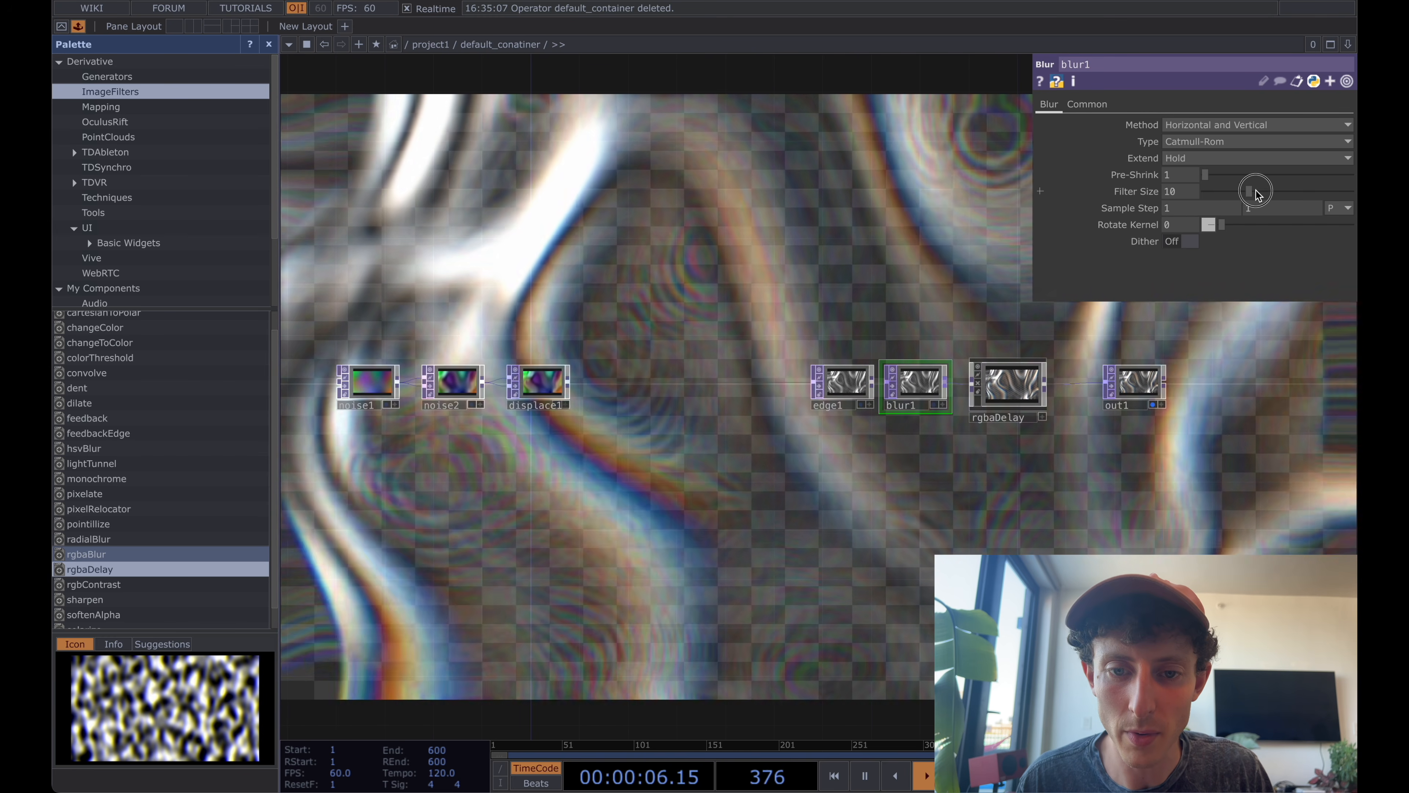
pyautogui.moveTo(1255, 194)
pyautogui.mouseDown()
pyautogui.moveTo(1304, 195)
pyautogui.moveTo(1266, 194)
pyautogui.mouseUp()
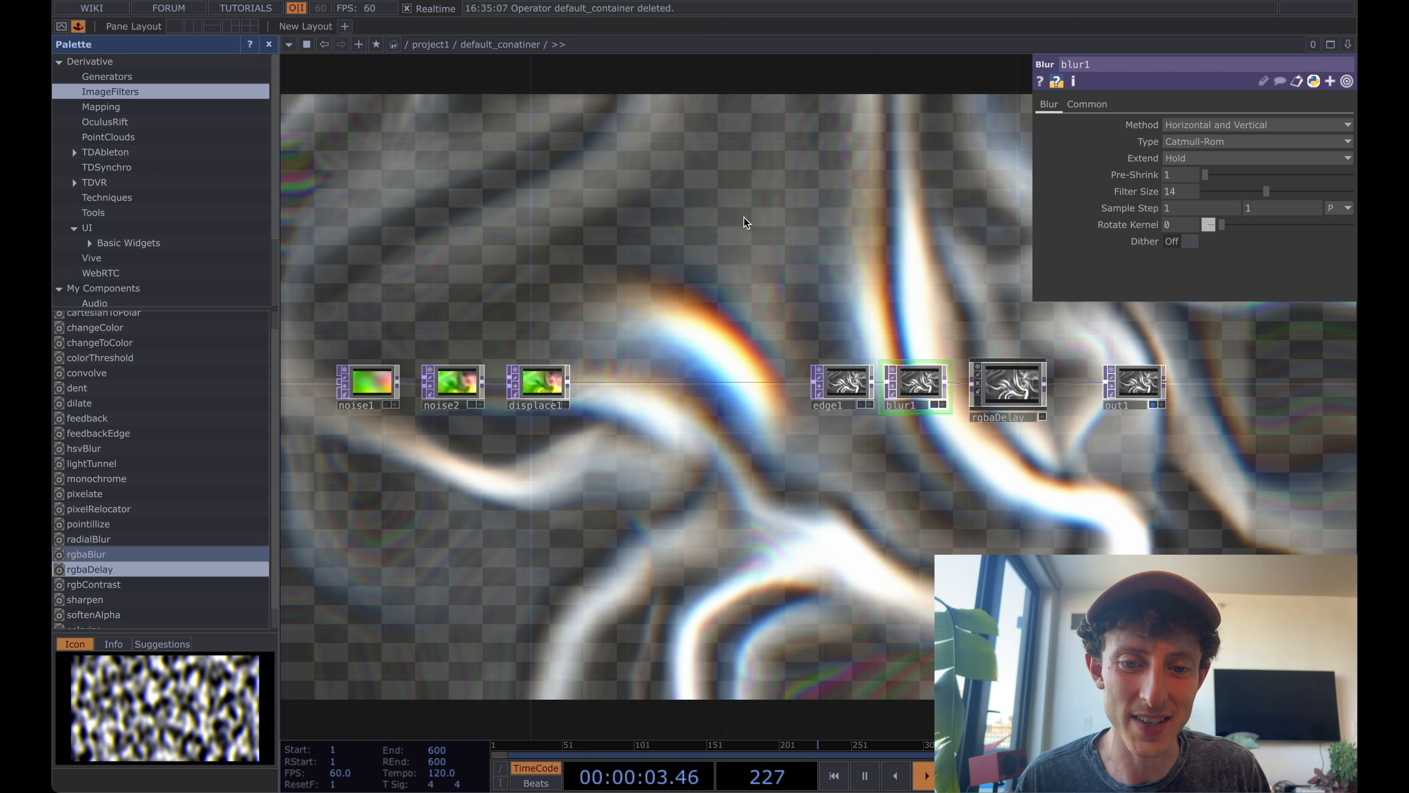
pyautogui.moveTo(744, 218); pyautogui.dragTo(760, 216, button='middle')
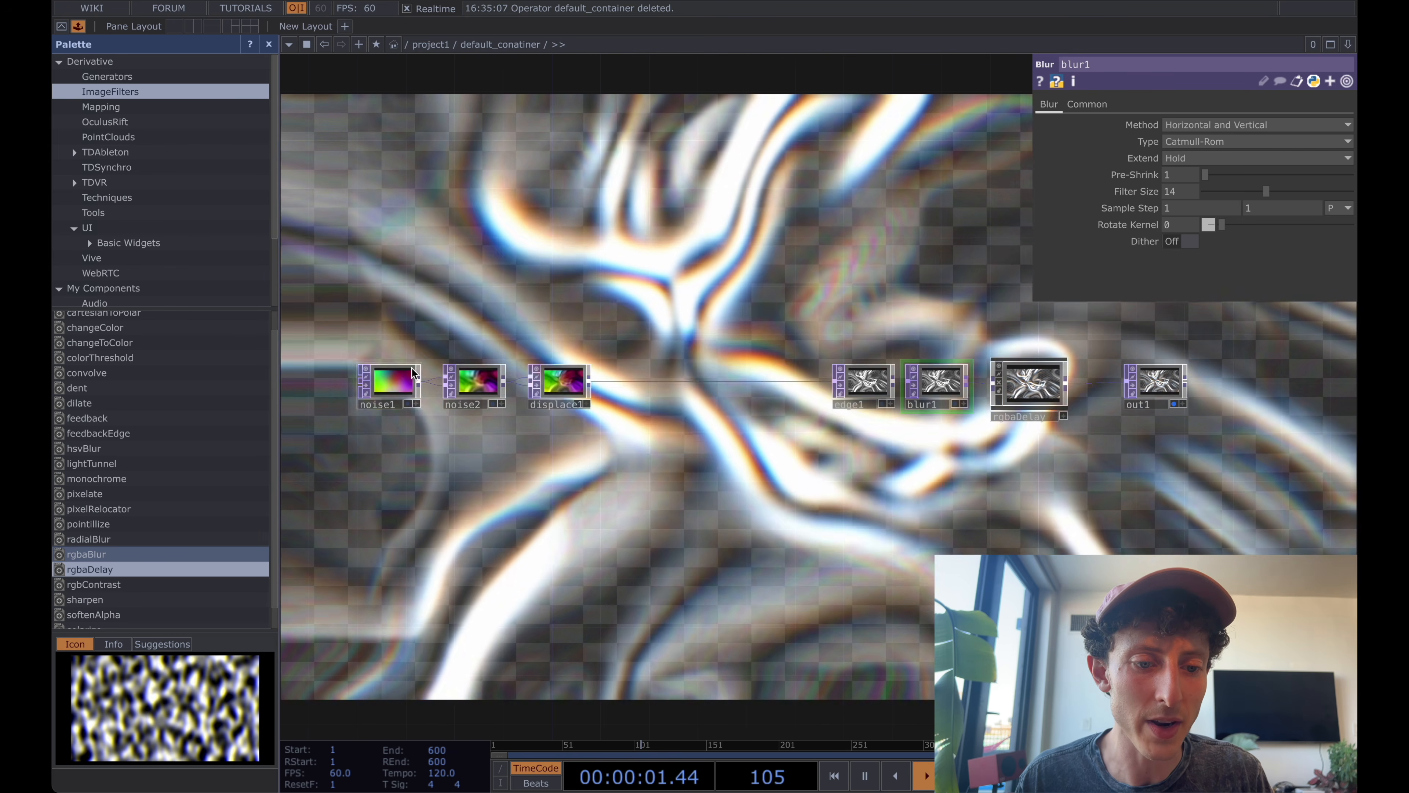
pyautogui.click(386, 381)
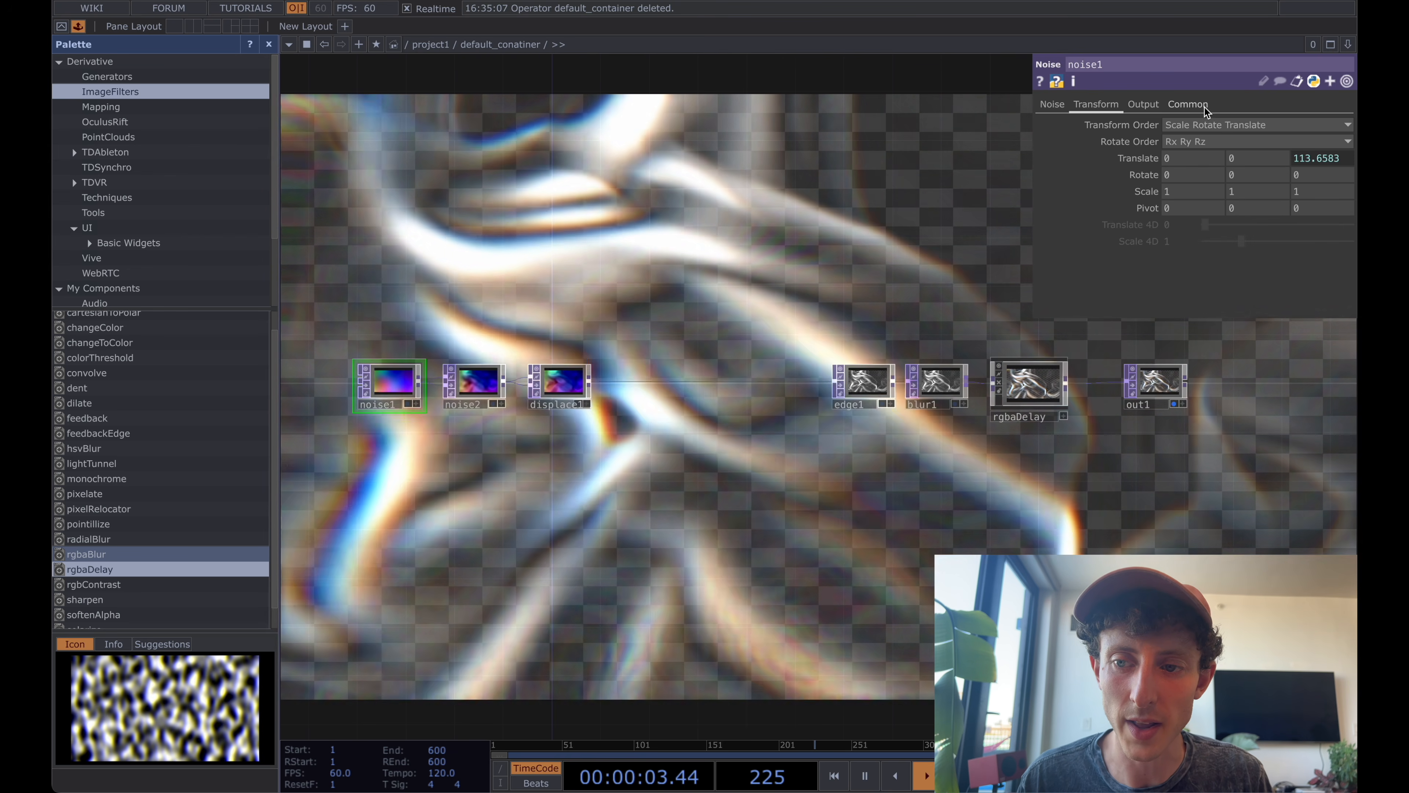
pyautogui.click(1198, 105)
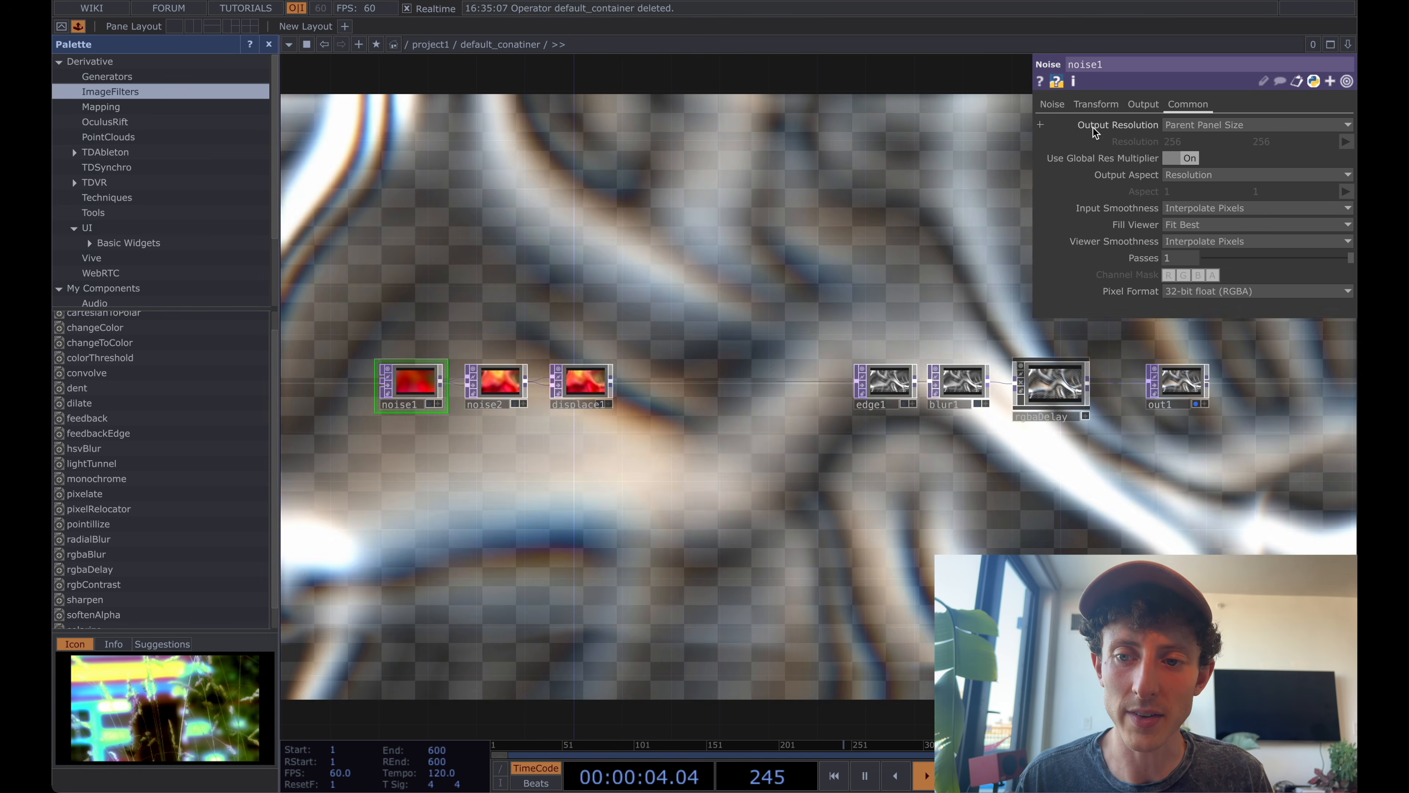
pyautogui.click(1052, 105)
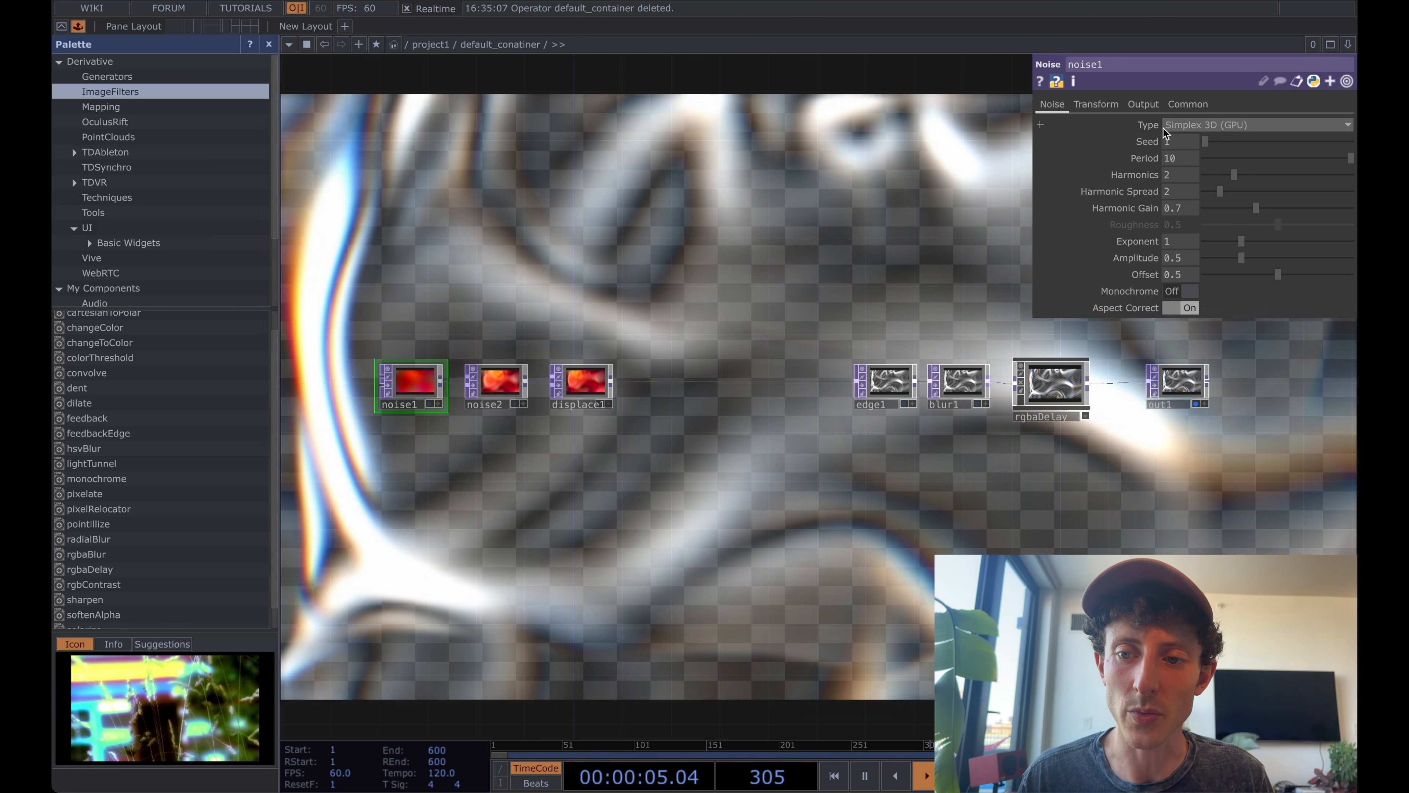
pyautogui.click(1095, 105)
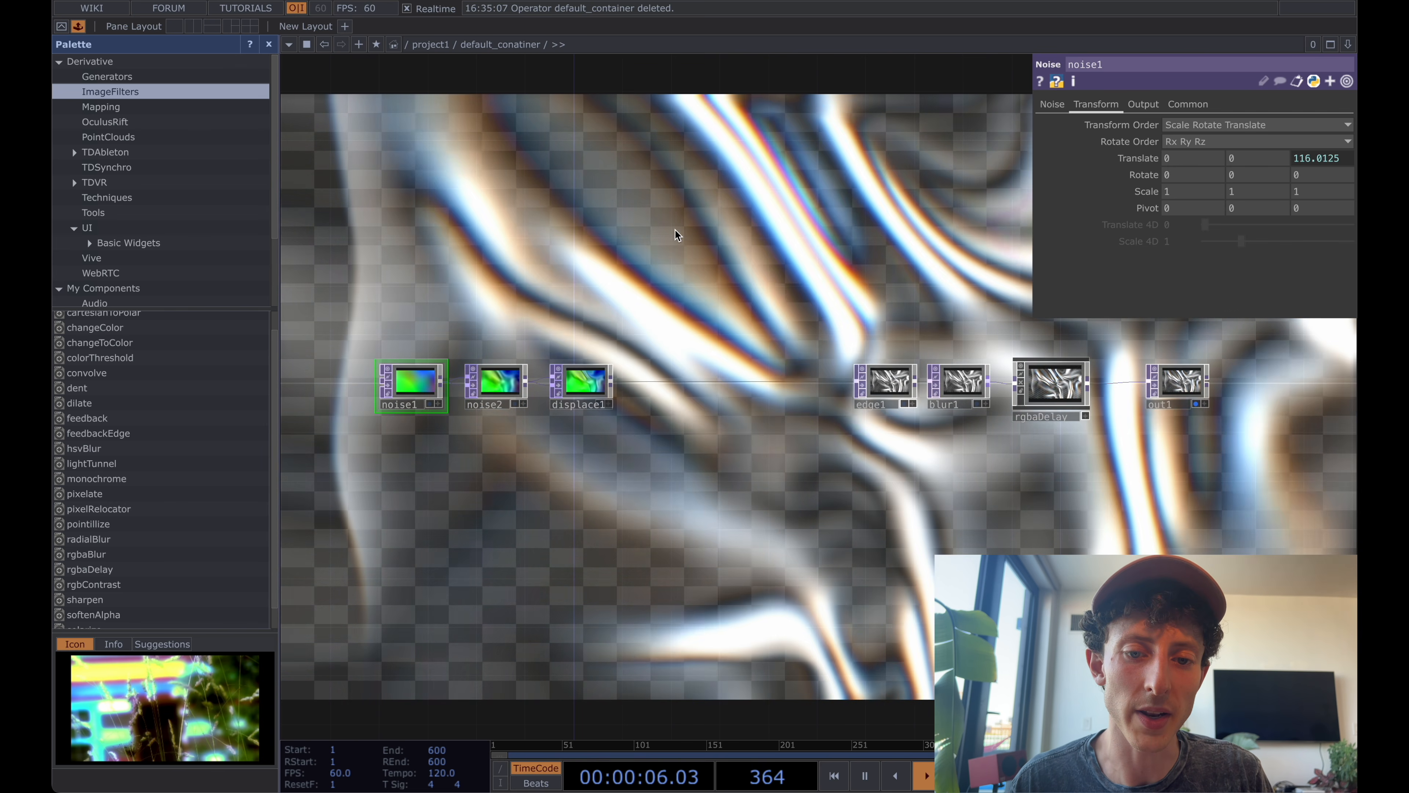
# Add a Base COMP above the TOP chain and rename it audio_reactivity.
pyautogui.press('Tab')
pyautogui.click(417, 40)
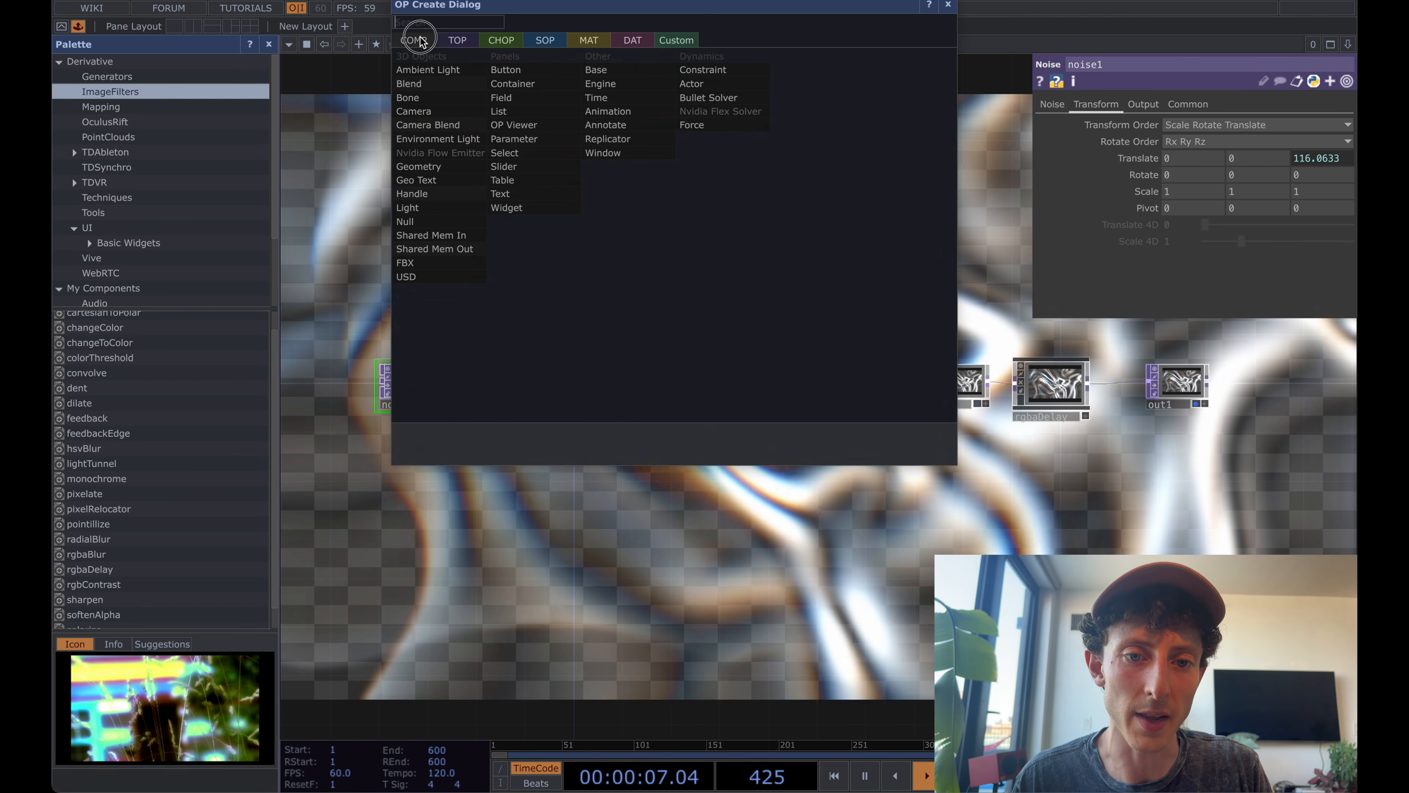
pyautogui.write('base')
pyautogui.click(616, 74)
pyautogui.click(661, 203)
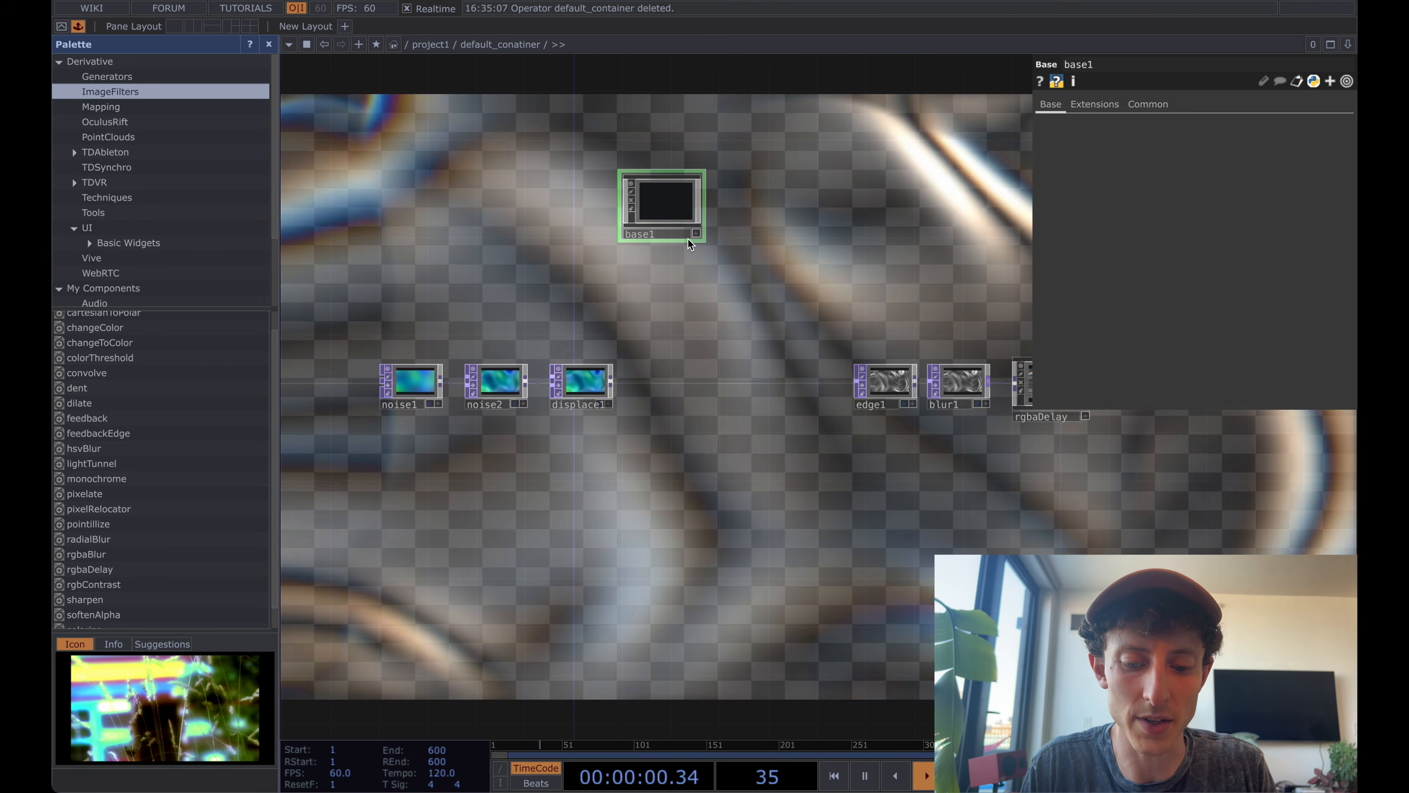
pyautogui.click(688, 238)
pyautogui.write('audio')
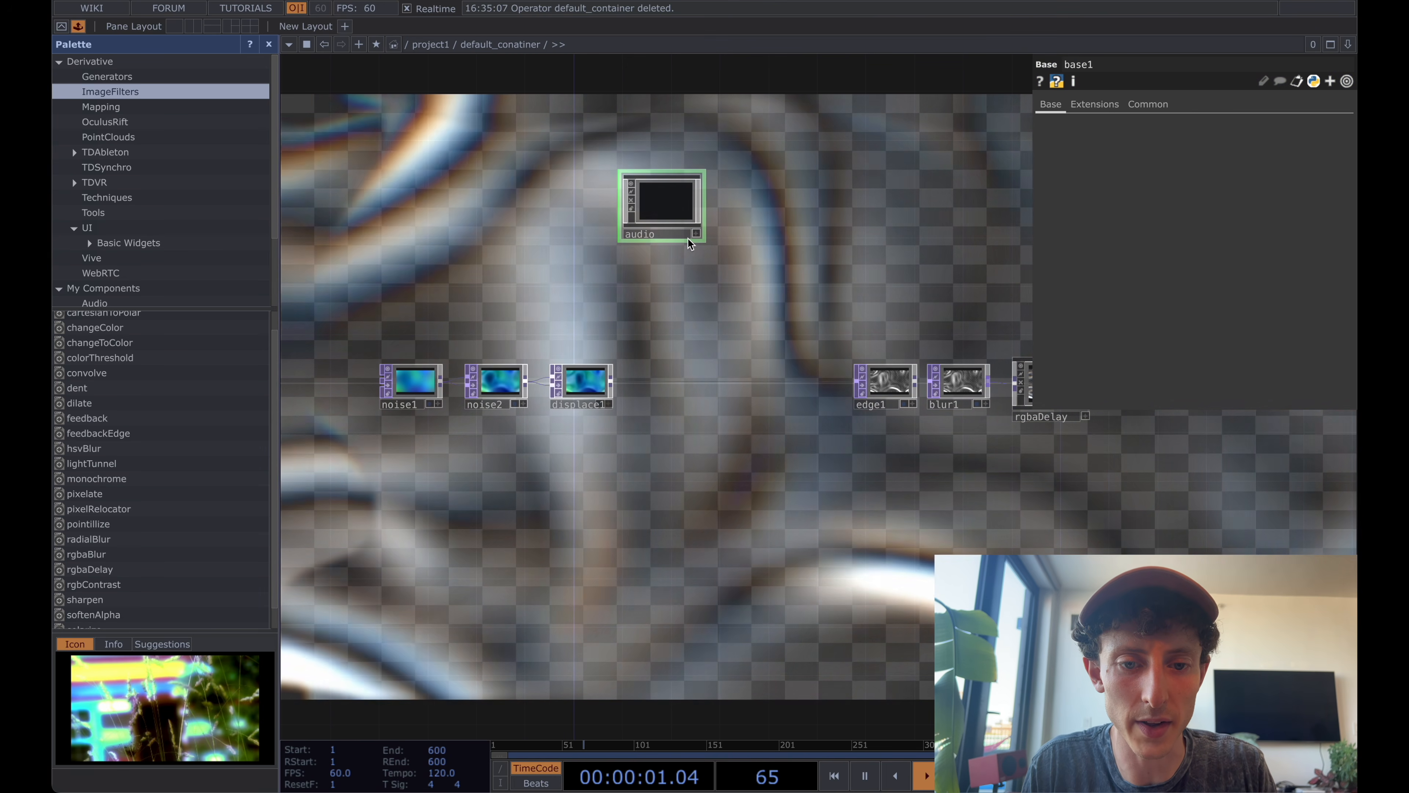
pyautogui.write('_reactivity')
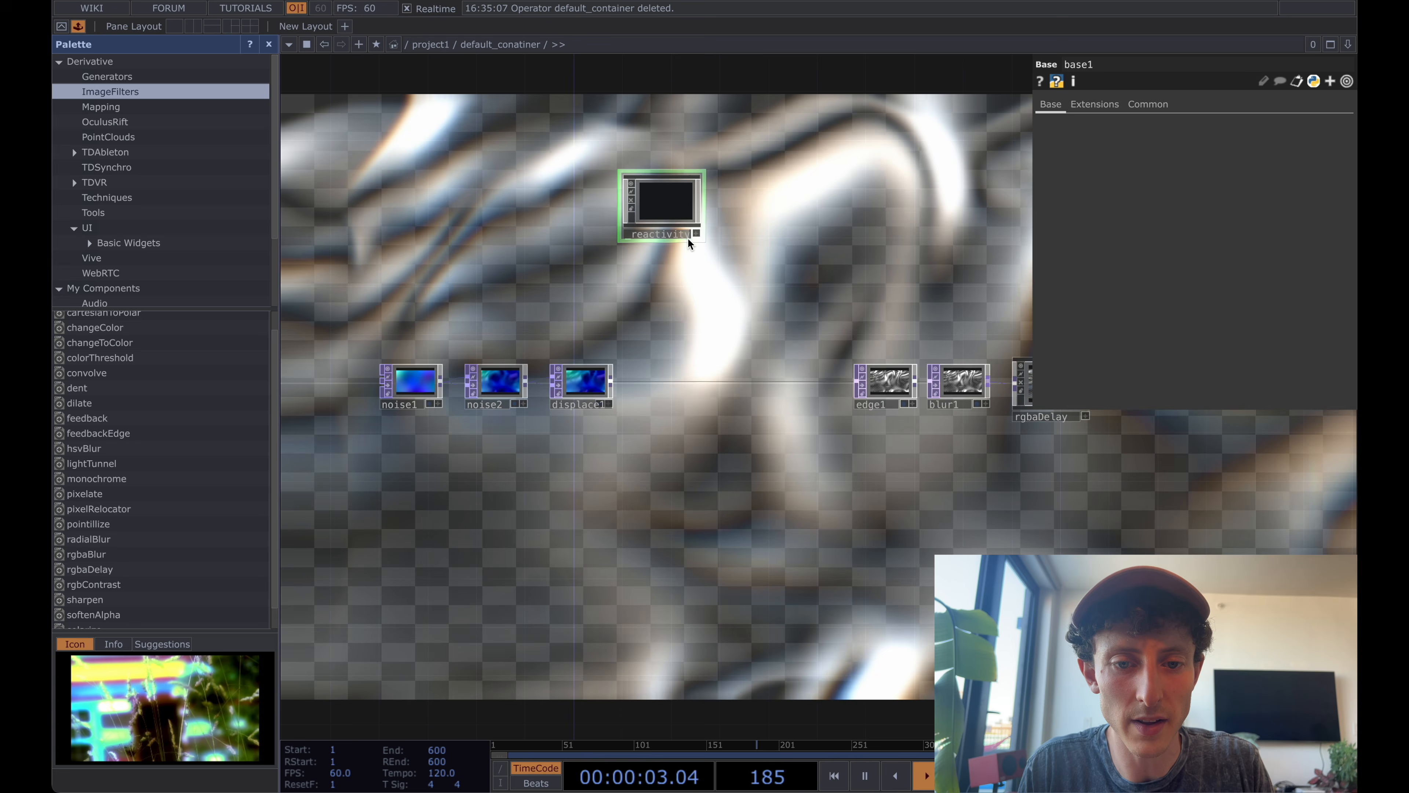
pyautogui.press('Return')
# Place an Audio File In CHOP to the left of audio_reactivity and enter the audio_reactivity network.
pyautogui.click(495, 208)
pyautogui.press('Tab')
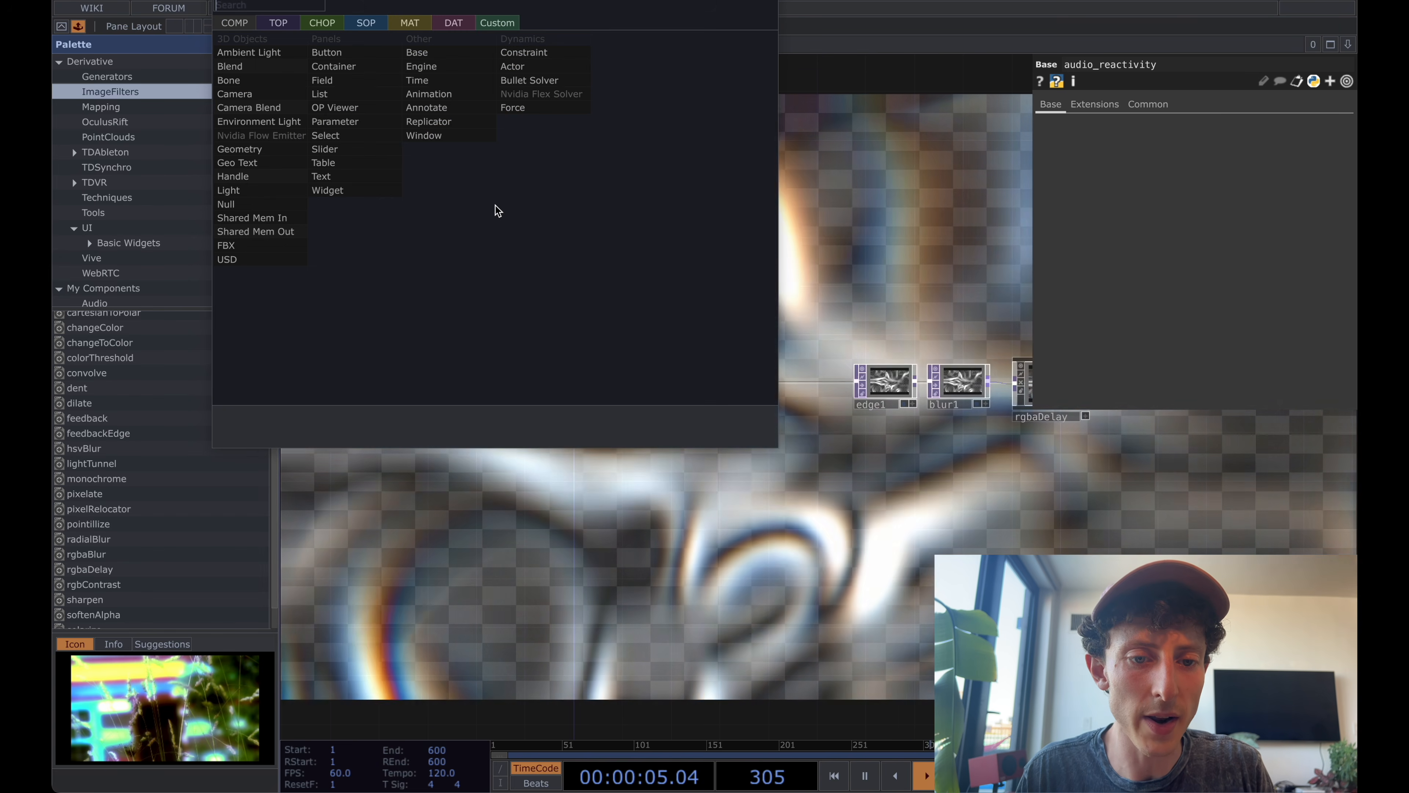
pyautogui.click(321, 22)
pyautogui.write('audio fi')
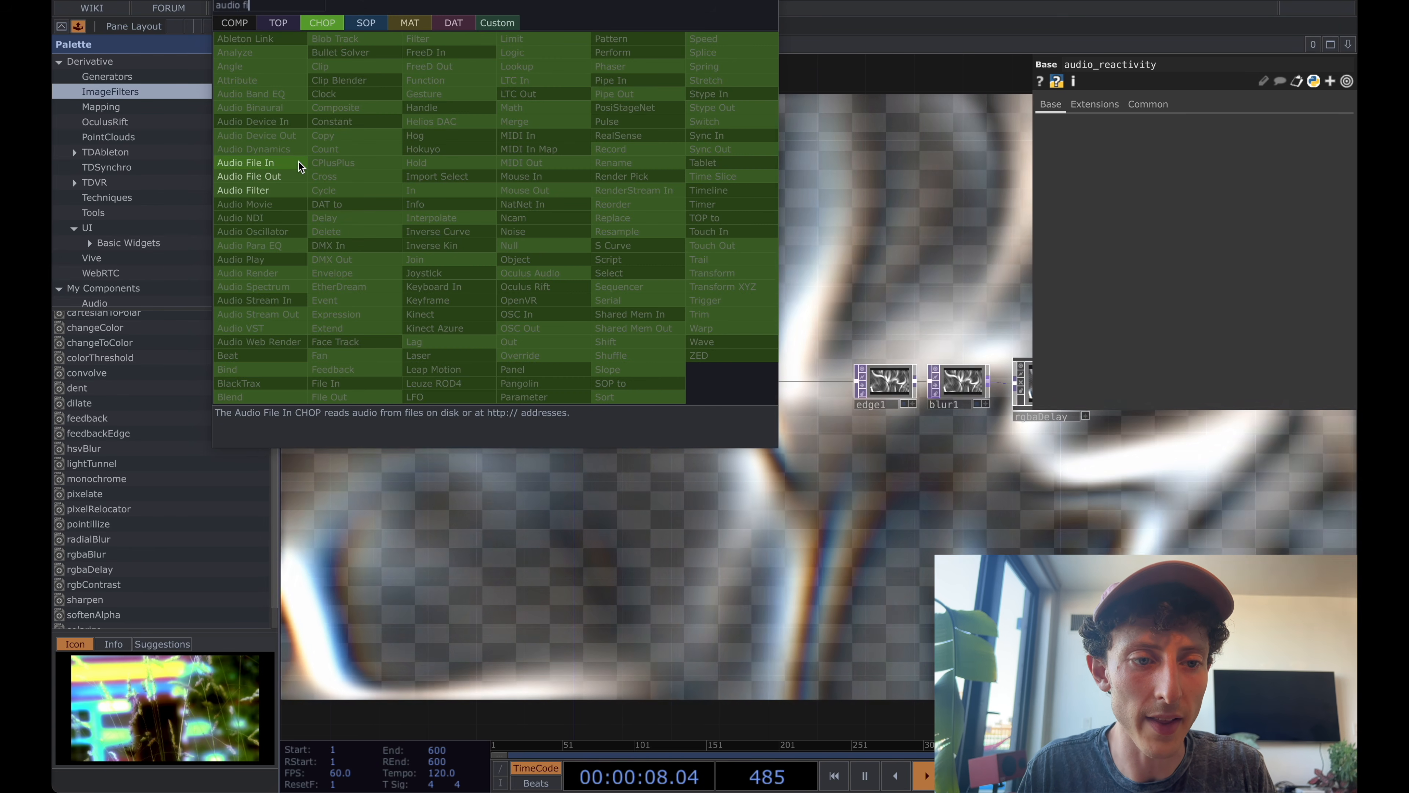
pyautogui.click(298, 162)
pyautogui.click(520, 203)
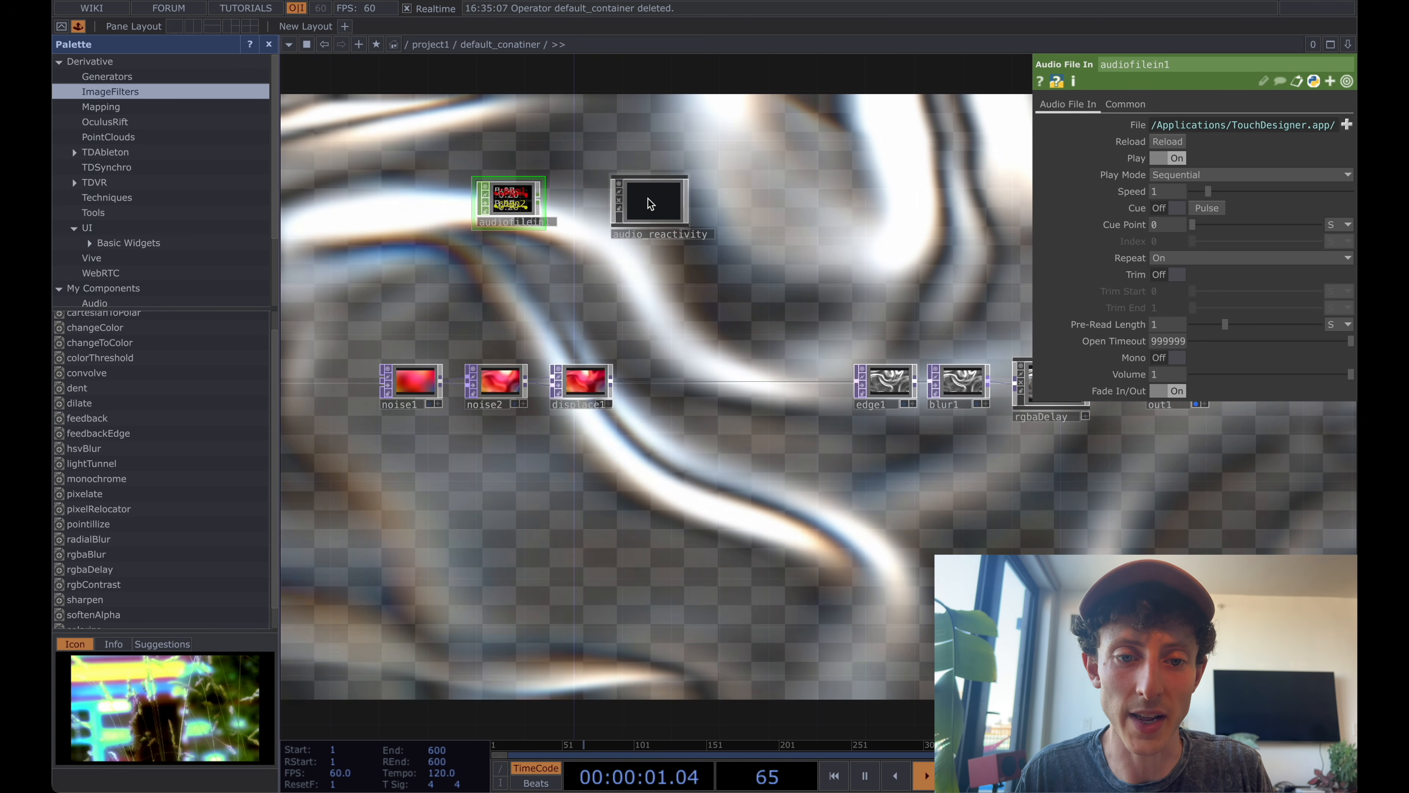
pyautogui.press('i')
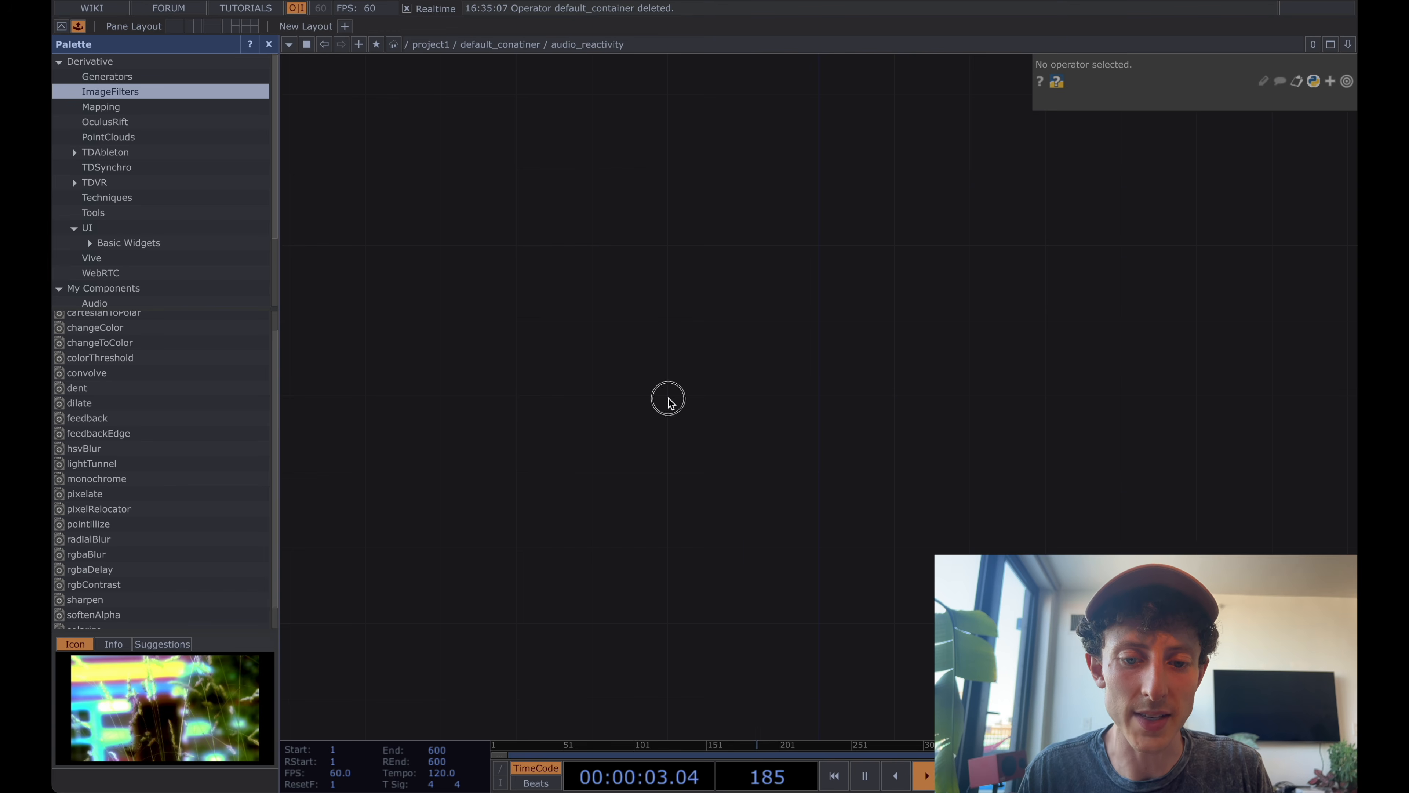
# Add an In CHOP inside the audio_reactivity network.
pyautogui.press('Tab')
pyautogui.write('in')
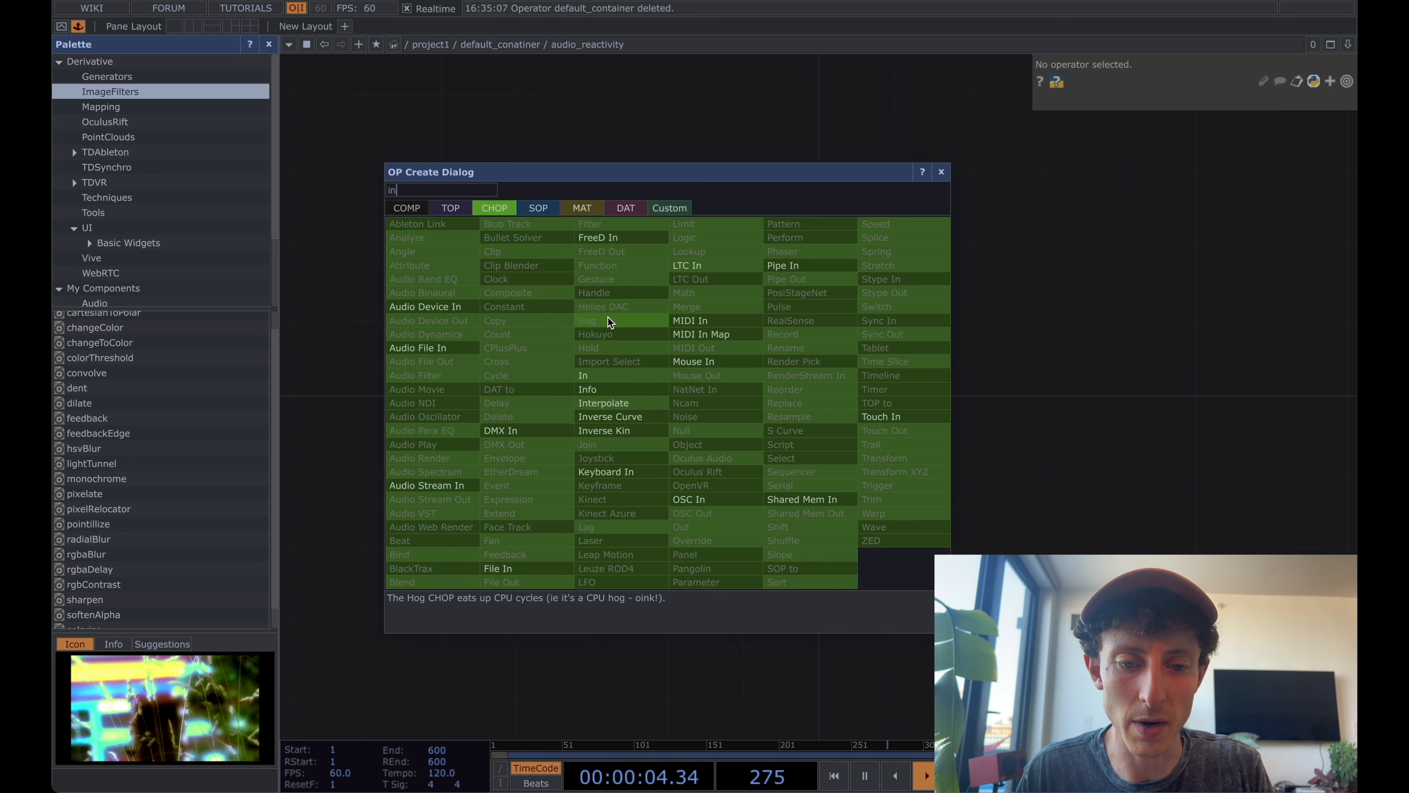
pyautogui.click(609, 367)
pyautogui.click(586, 364)
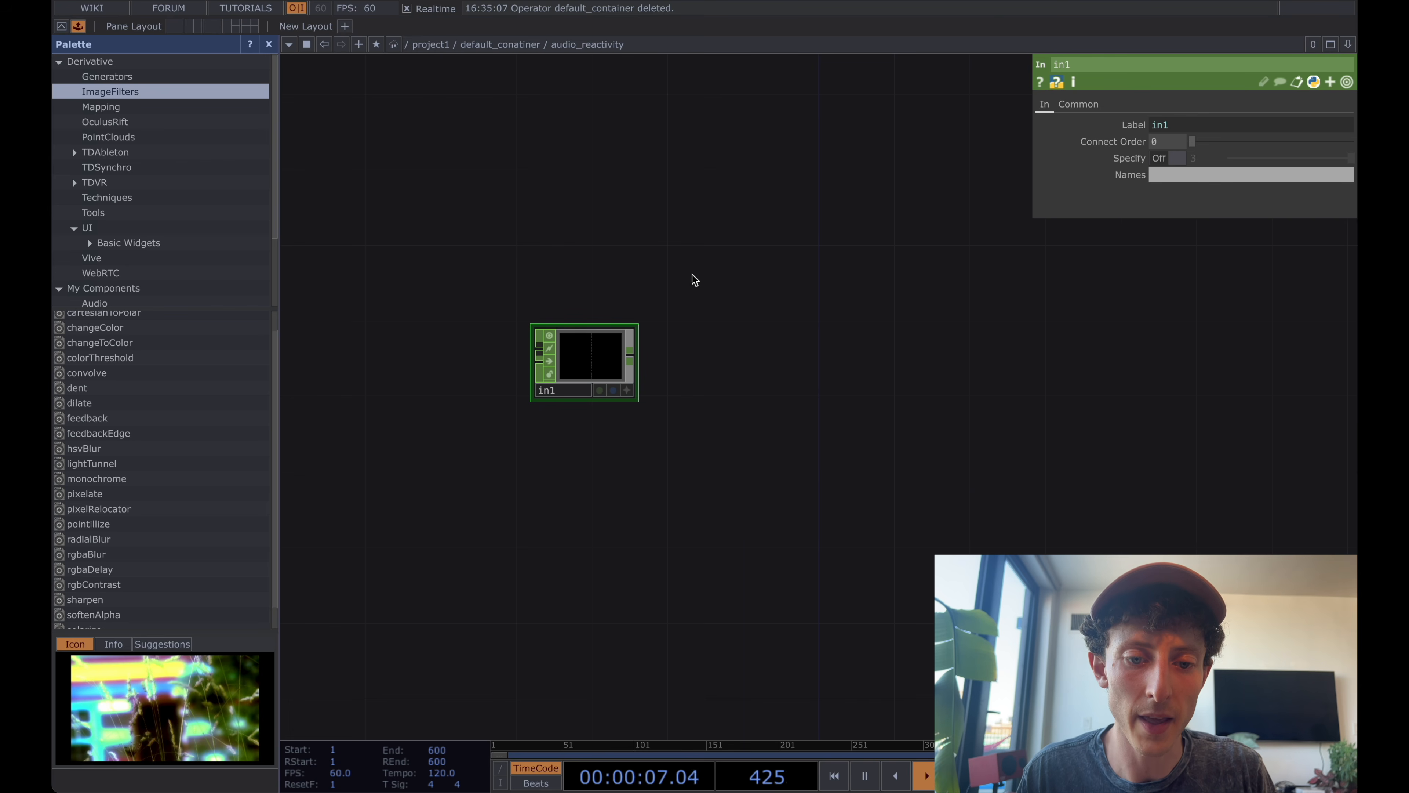
# Connect audiofilein1 to the audio_reactivity component's input and go back inside the component.
pyautogui.press('u')
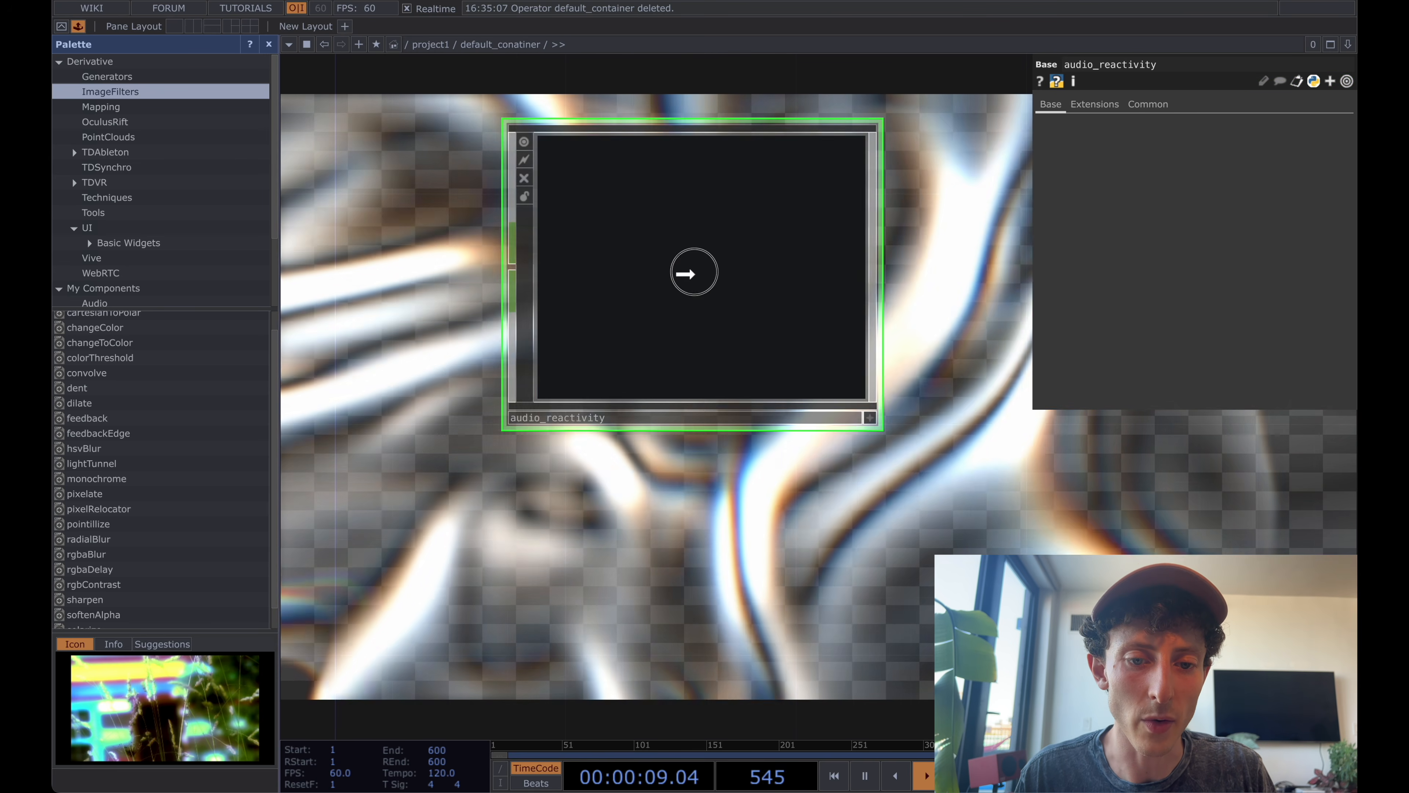
pyautogui.scroll(-5, 684, 271)
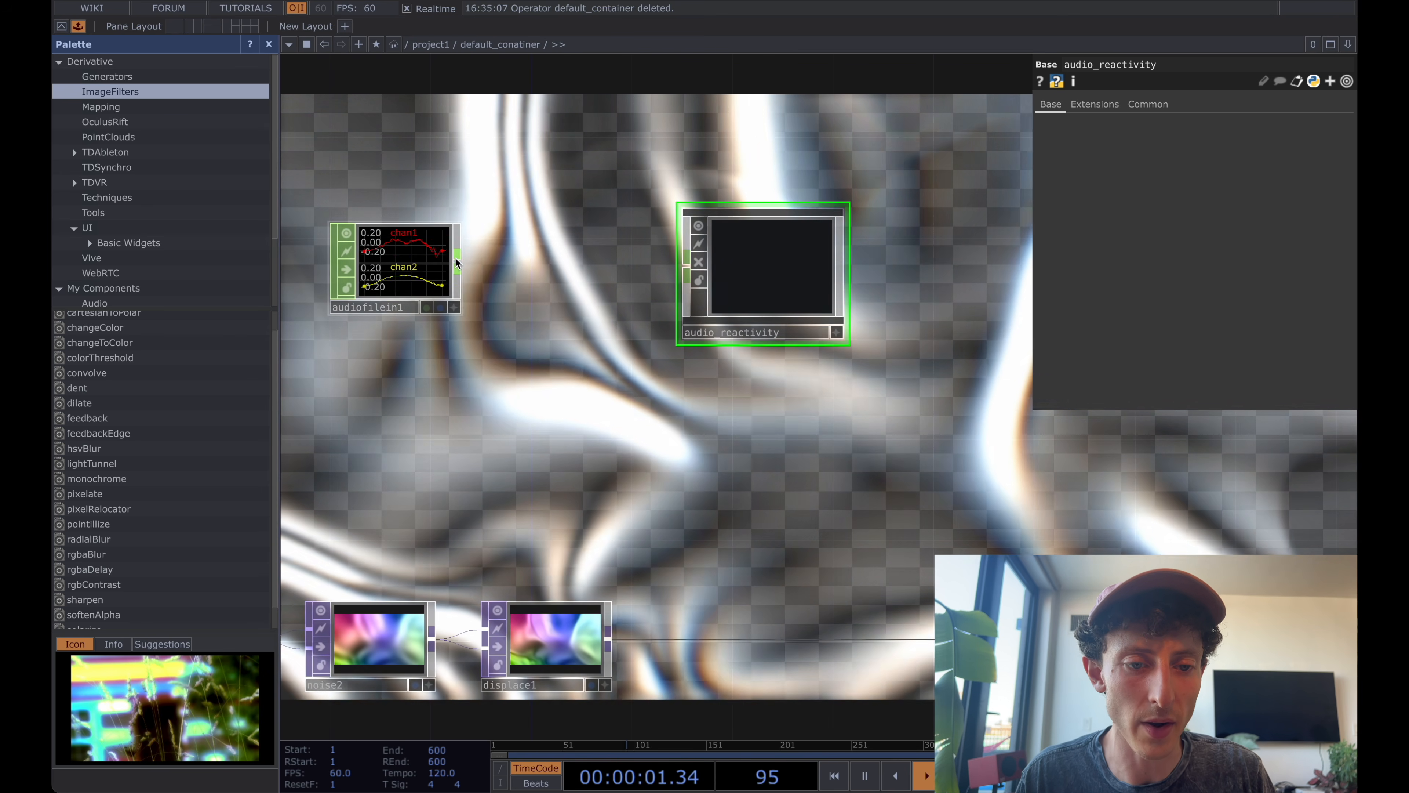
pyautogui.moveTo(455, 262); pyautogui.dragTo(772, 282)
pyautogui.press('i')
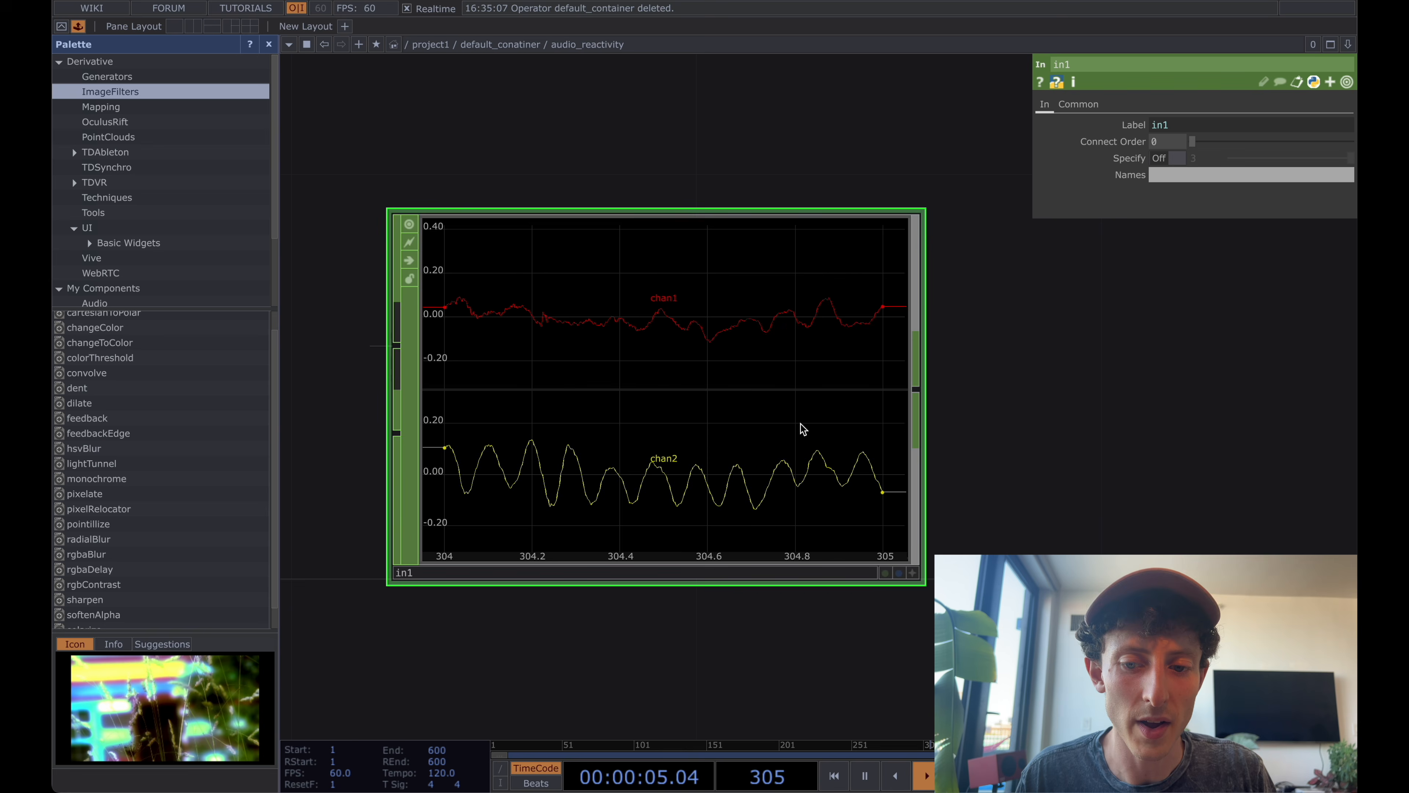
# Place the audioAnalysis component from the palette's Tools folder beside in1 and connect in1 to its input.
pyautogui.scroll(-2, 819, 424)
pyautogui.moveTo(1038, 443); pyautogui.dragTo(660, 442)
pyautogui.scroll(-5, 661, 442)
pyautogui.moveTo(798, 486); pyautogui.dragTo(654, 337)
pyautogui.scroll(-1, 653, 336)
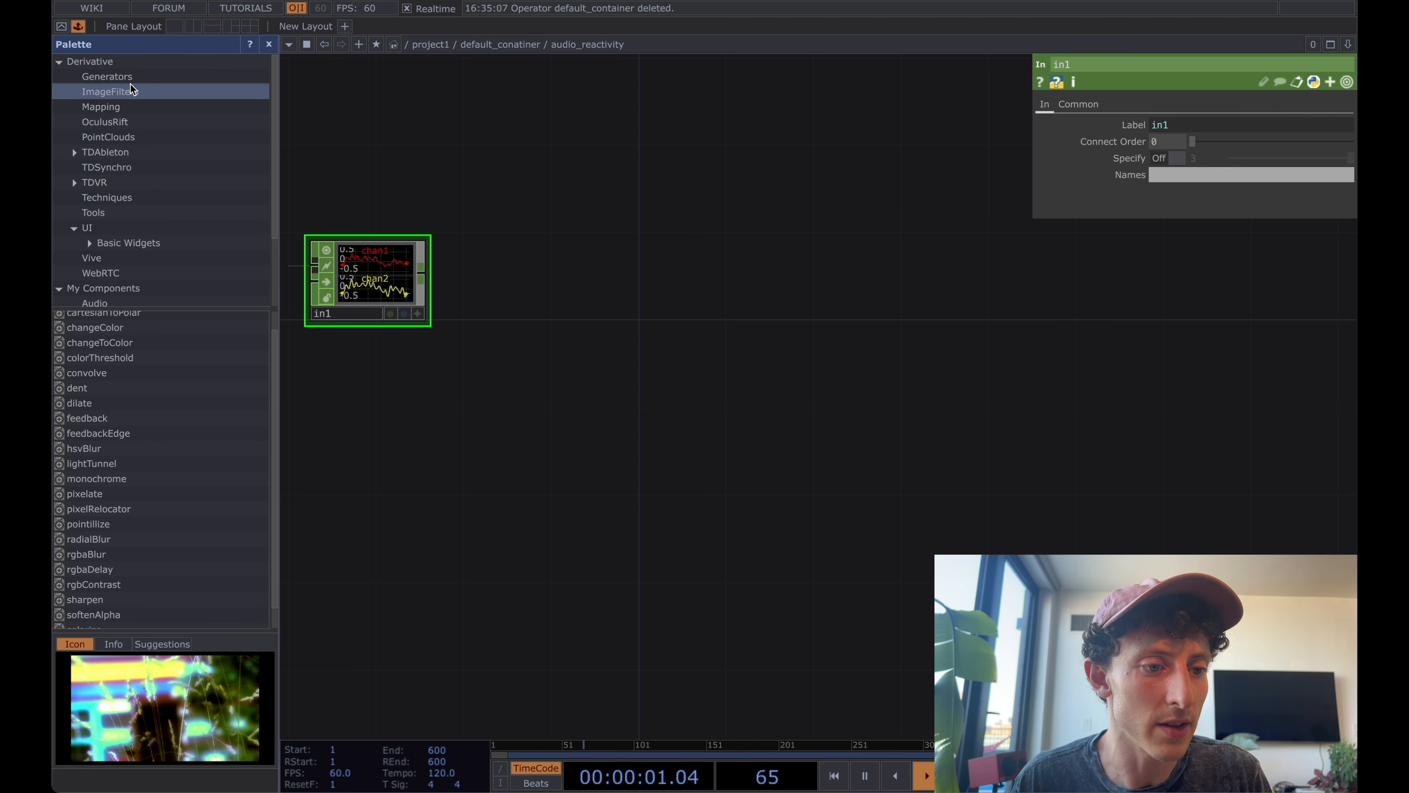
pyautogui.scroll(-3, 185, 142)
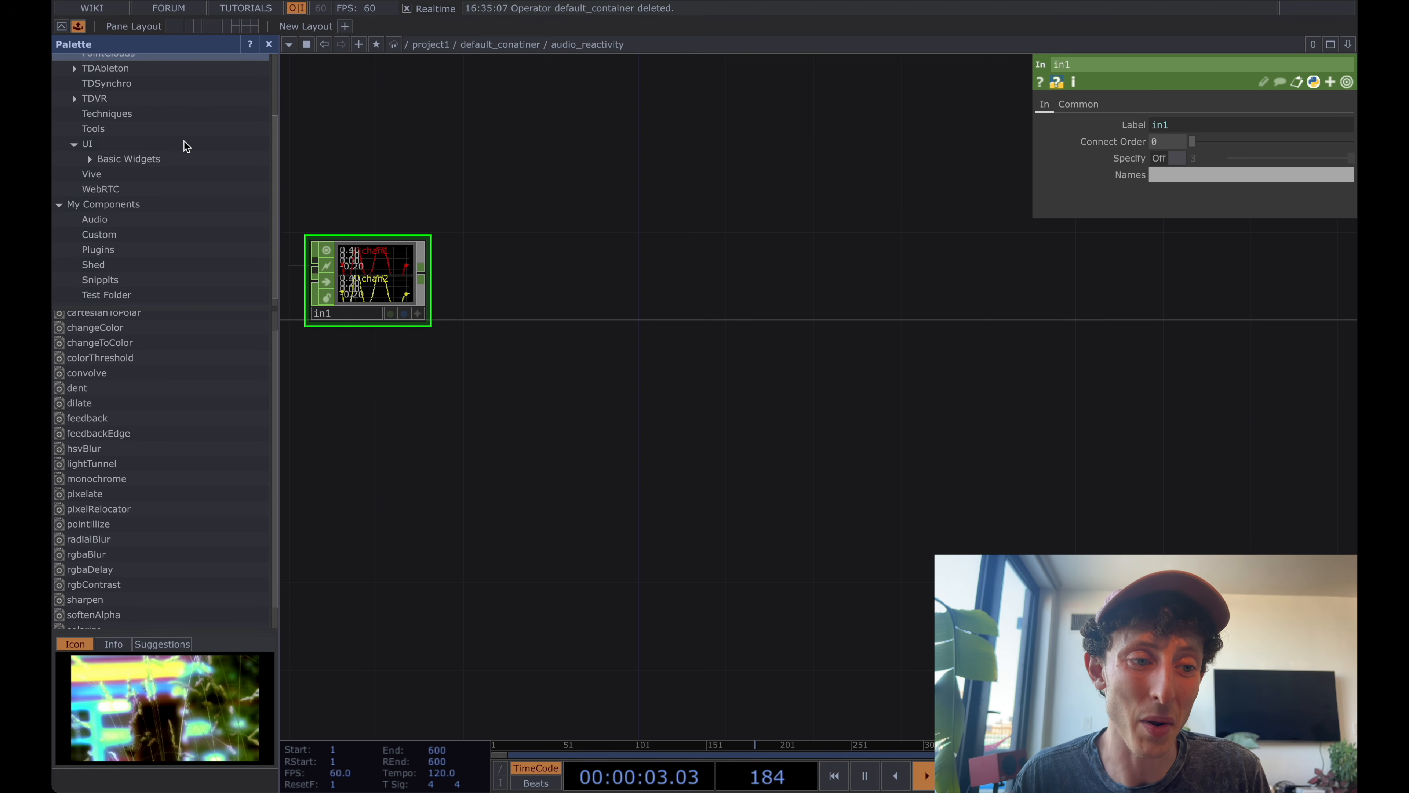
pyautogui.scroll(1, 183, 141)
pyautogui.scroll(2, 184, 141)
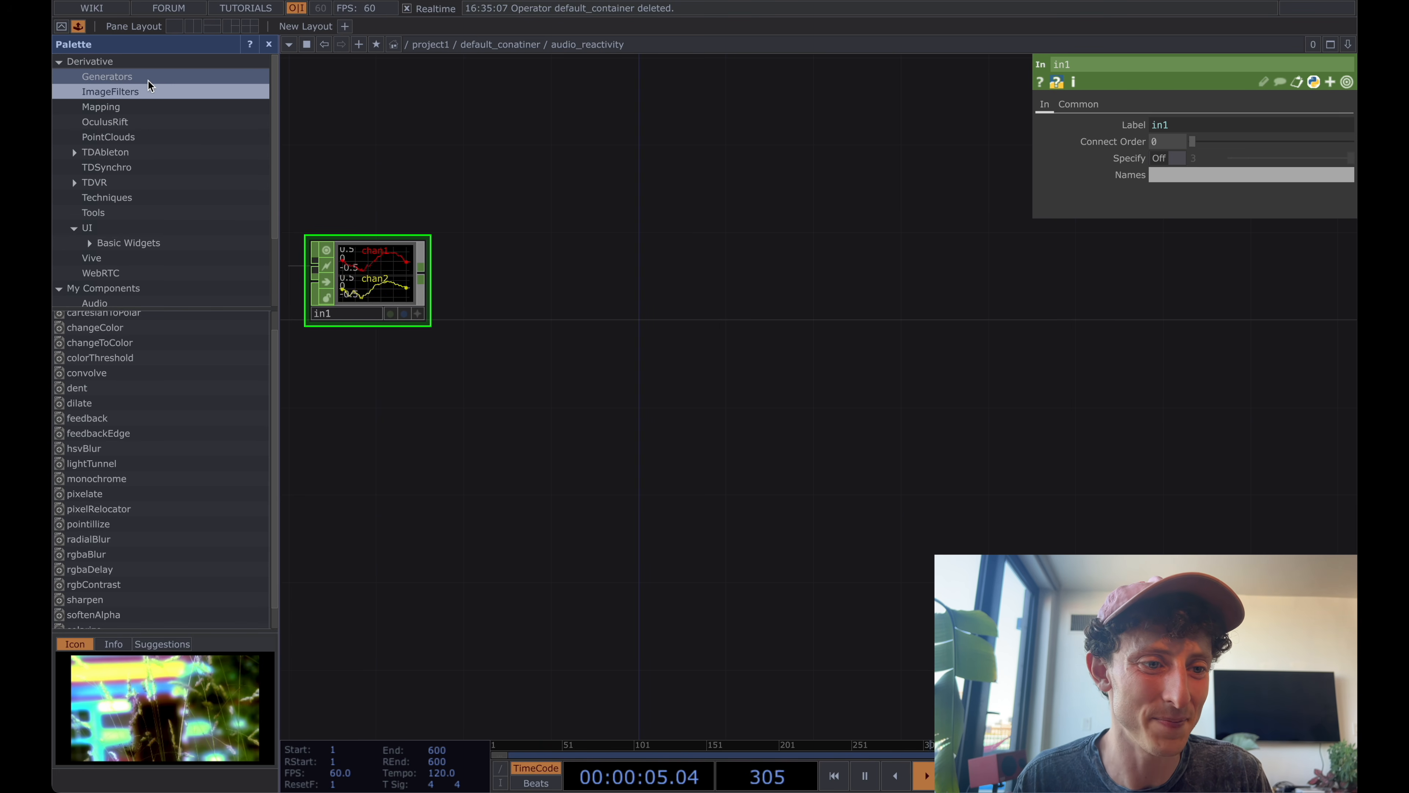
pyautogui.click(136, 213)
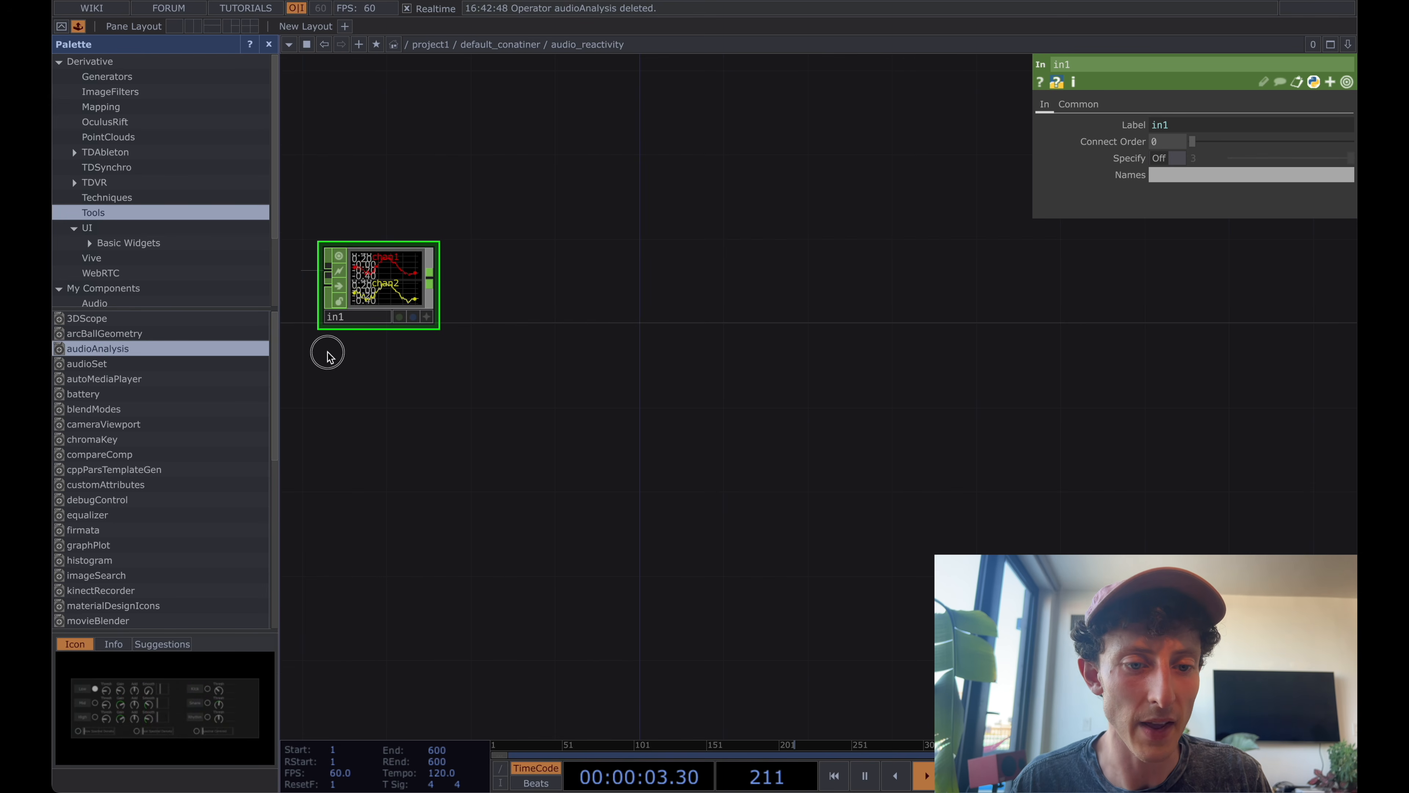
pyautogui.moveTo(587, 297); pyautogui.dragTo(586, 291)
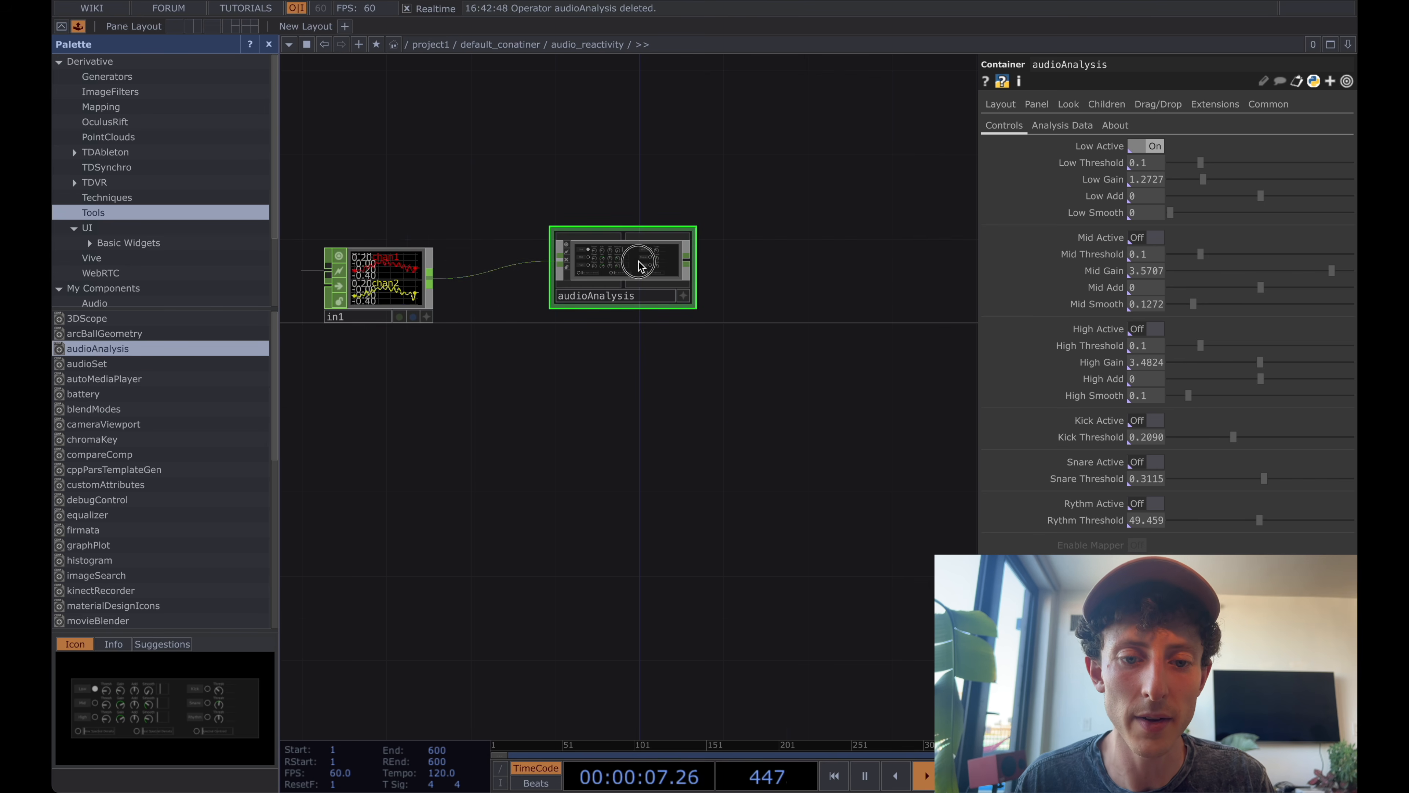
# Activate audioAnalysis's Mid and High bands, set Low, Mid and High Gain to 1, Mid Smooth to 0.014 and High Smooth to 0.042.
pyautogui.moveTo(638, 266); pyautogui.dragTo(535, 280)
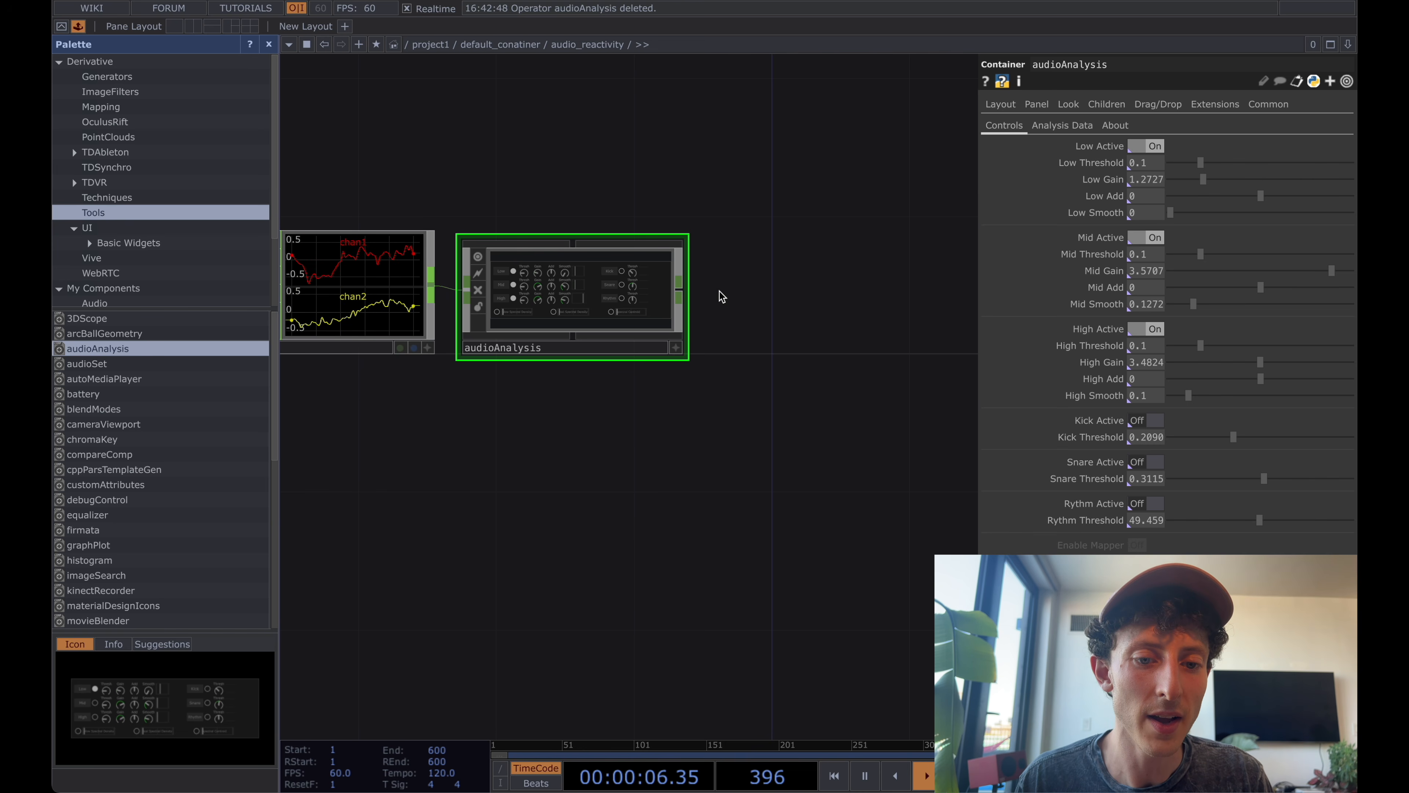
pyautogui.moveTo(770, 300); pyautogui.dragTo(770, 314)
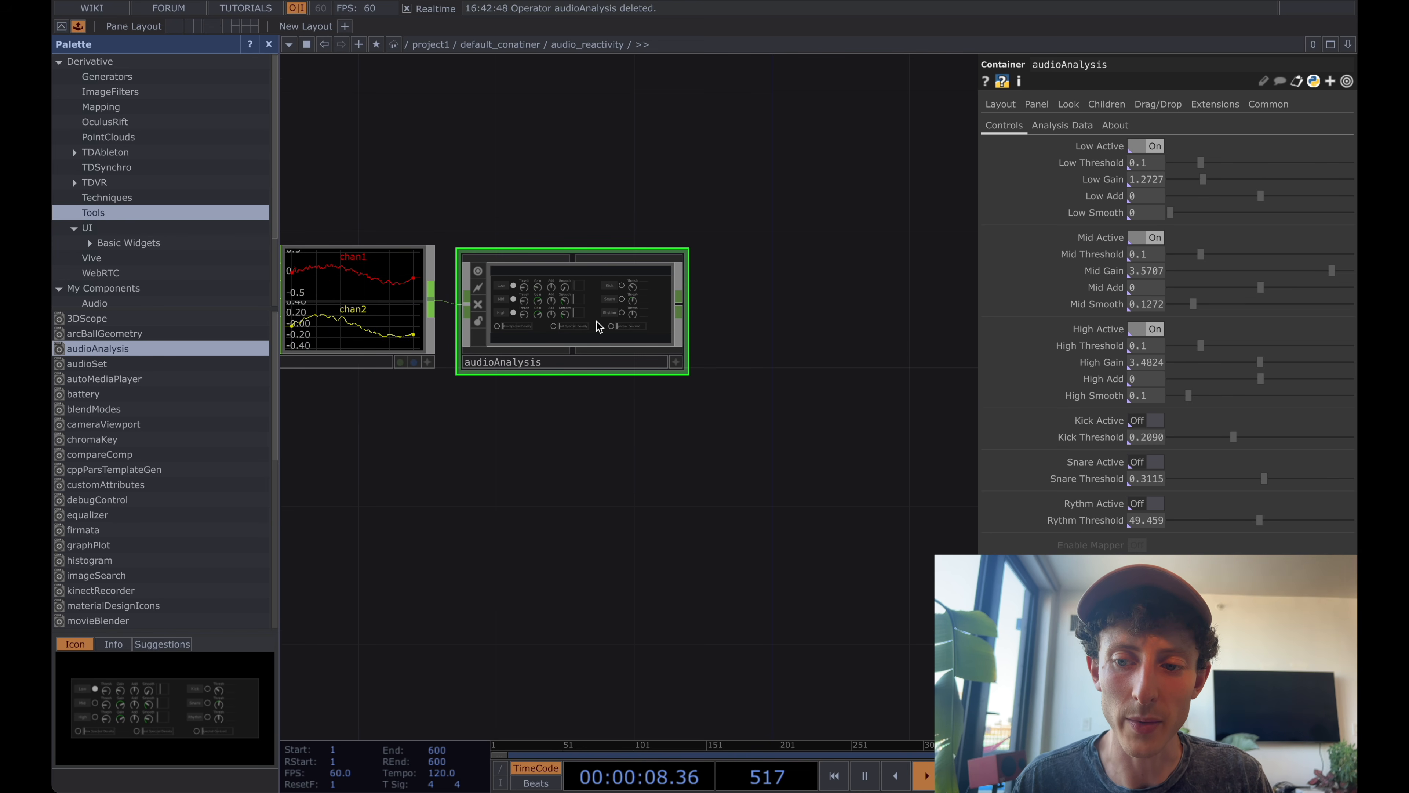
pyautogui.doubleClick(1150, 183)
pyautogui.write('1')
pyautogui.press('Tab')
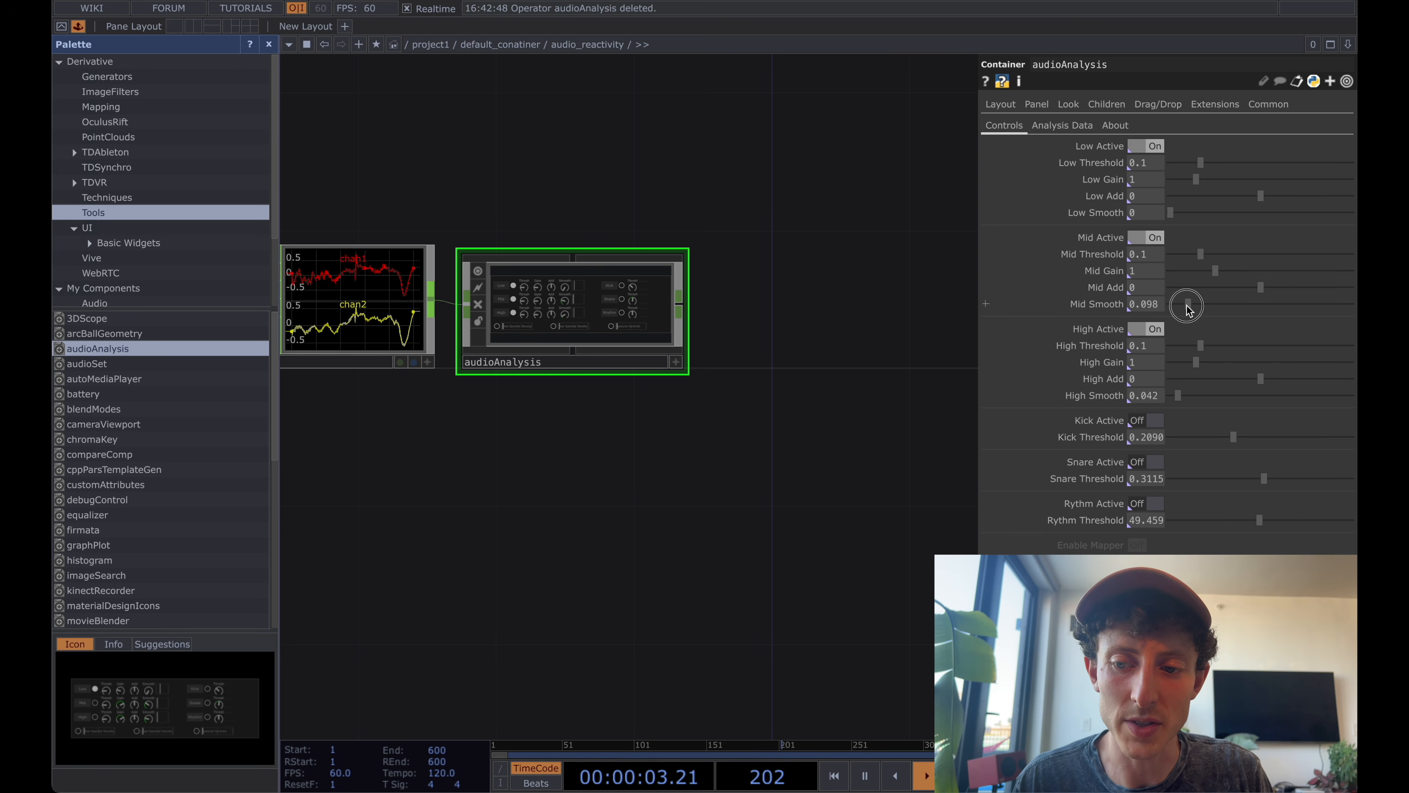
# Add a Null CHOP connected to audioAnalysis's output and placed to its right.
pyautogui.moveTo(825, 298); pyautogui.dragTo(802, 298)
pyautogui.rightClick(658, 309)
pyautogui.click(593, 312)
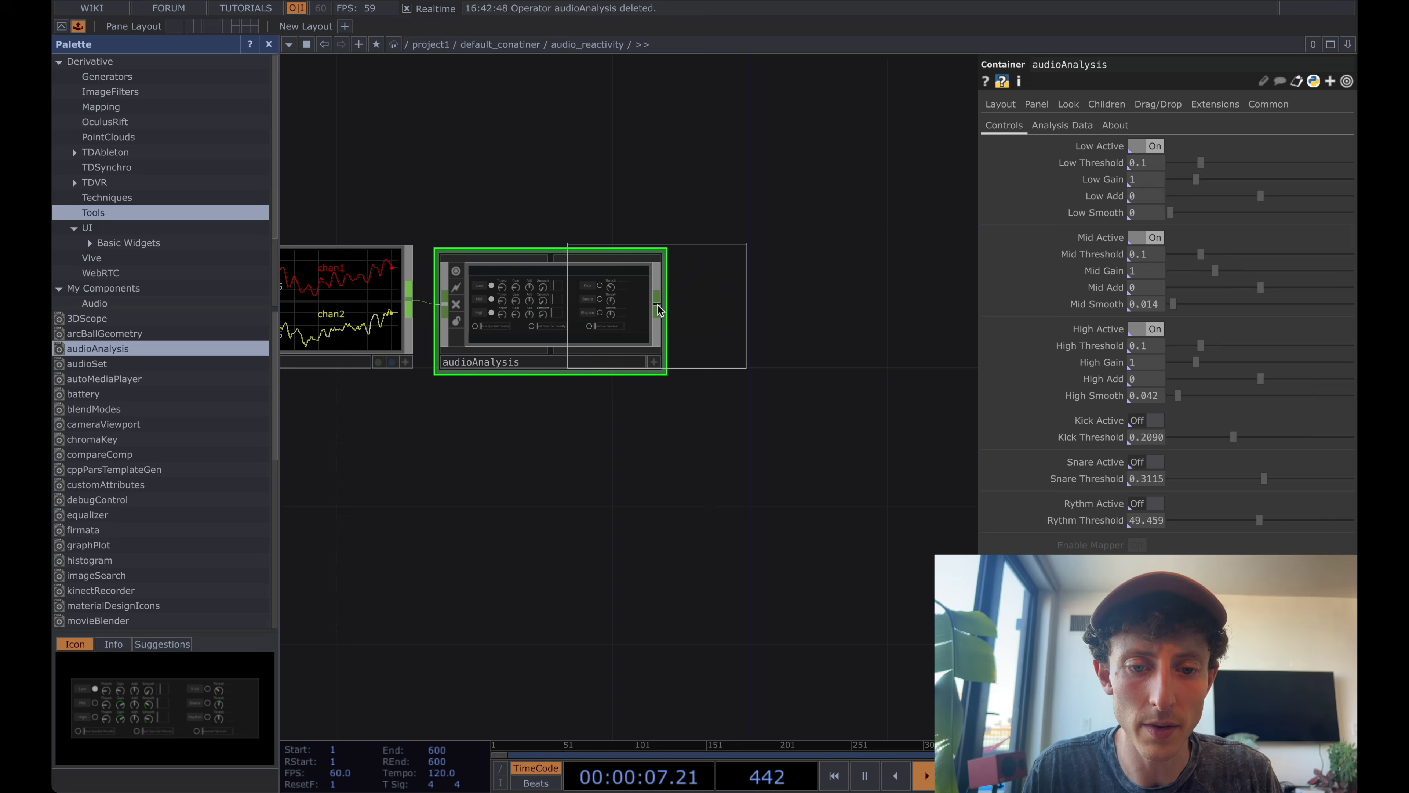
pyautogui.click(817, 303)
pyautogui.scroll(4, 817, 302)
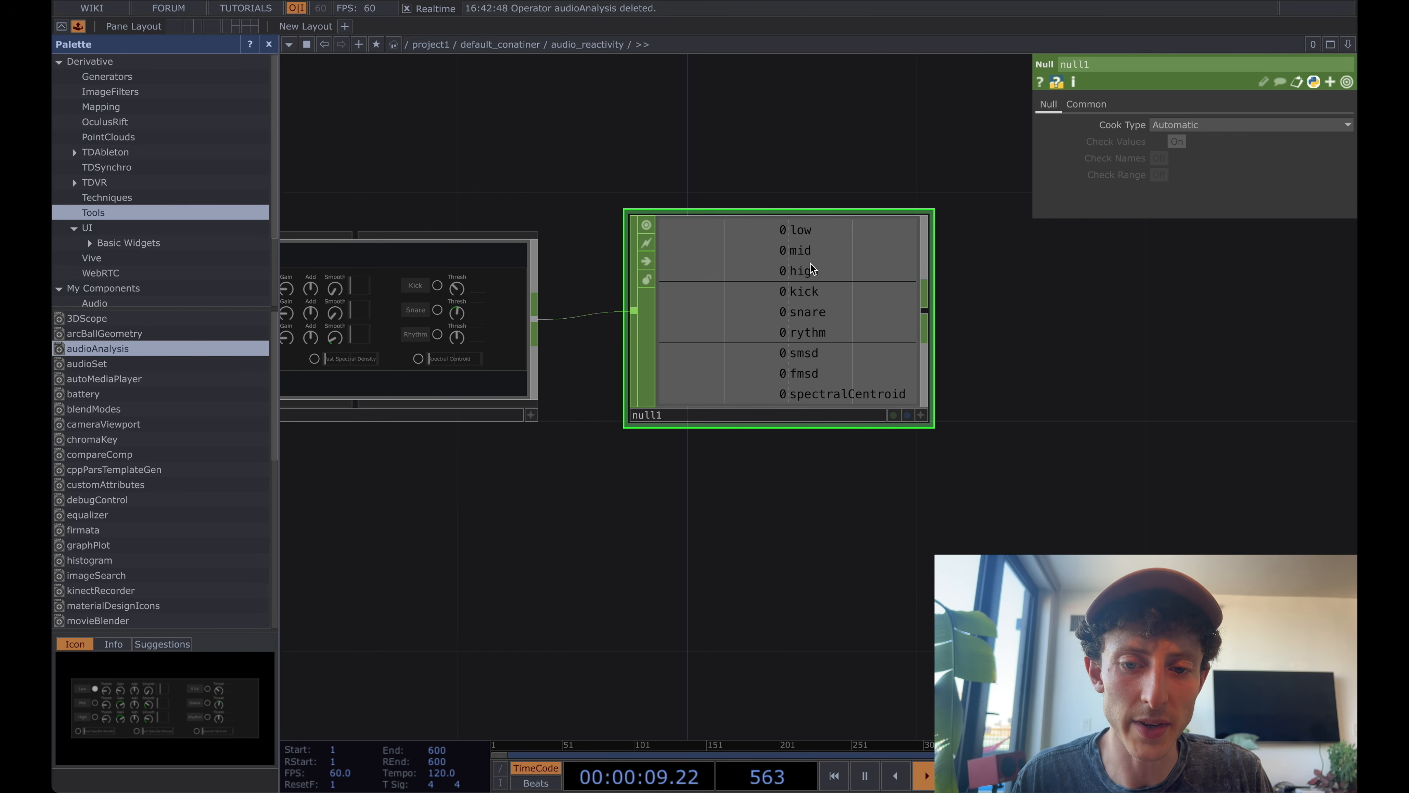
pyautogui.scroll(-3, 804, 327)
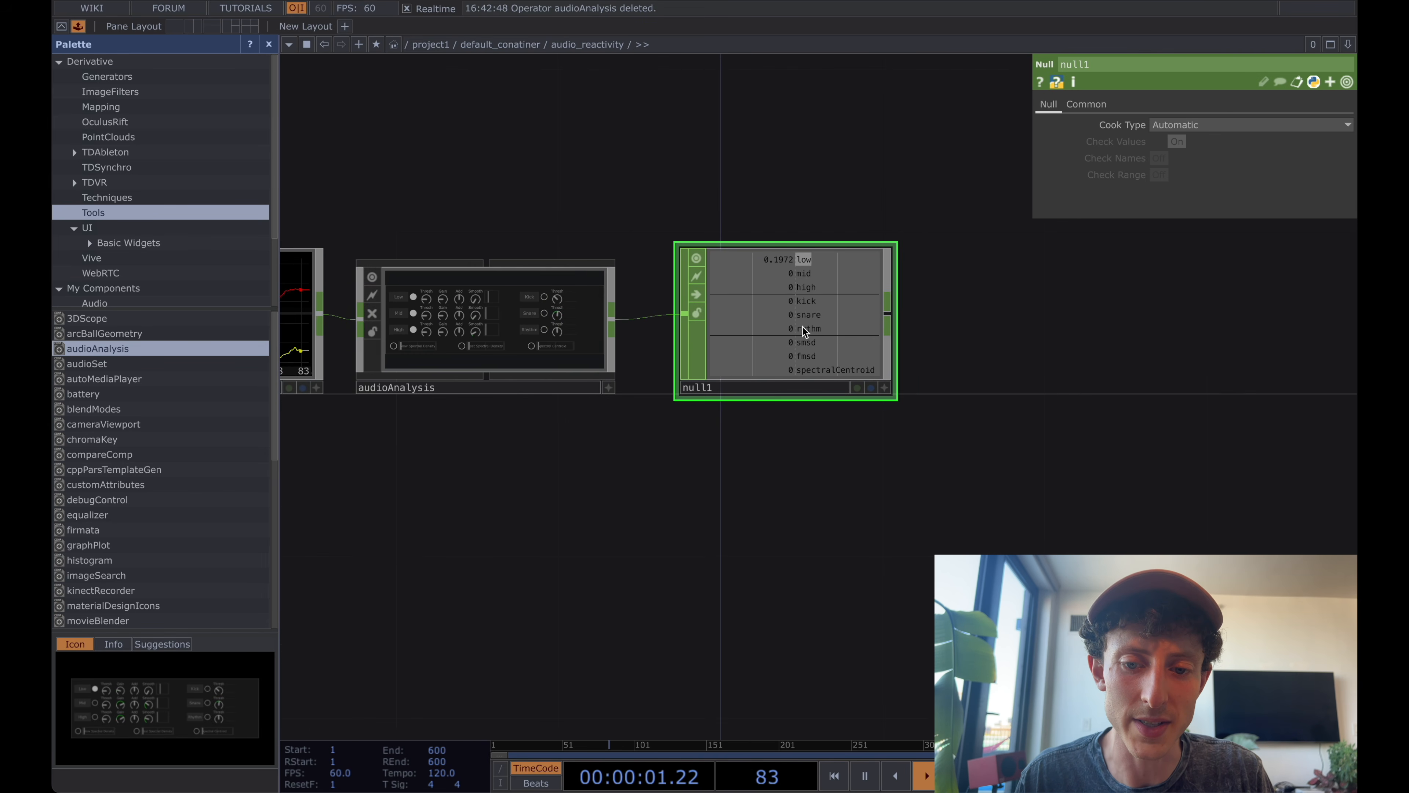
# Turn on Kick Active, Snare Active and Rythm Active in the audioAnalysis component.
pyautogui.click(569, 320)
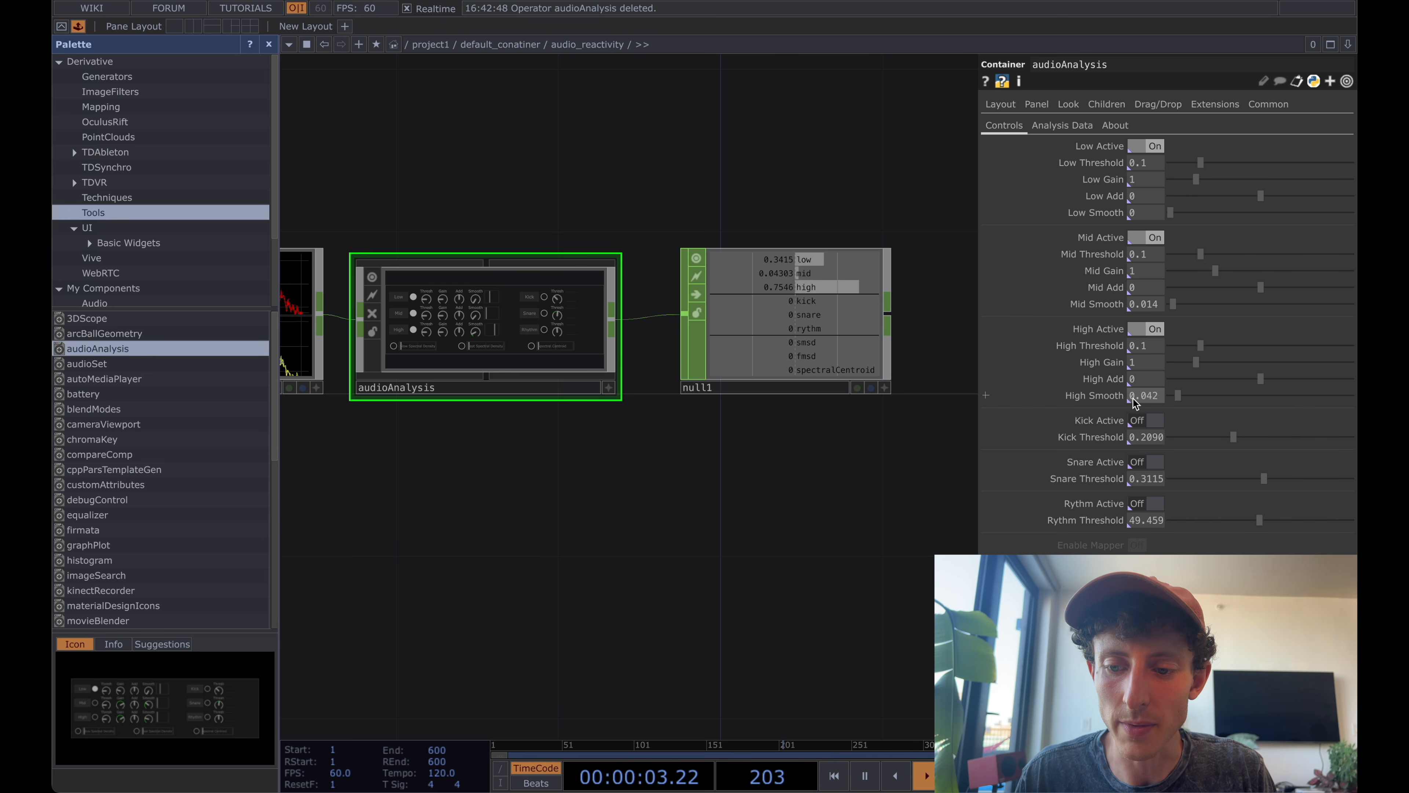
pyautogui.scroll(-5, 1133, 399)
pyautogui.scroll(2, 885, 416)
pyautogui.moveTo(892, 419); pyautogui.dragTo(732, 439)
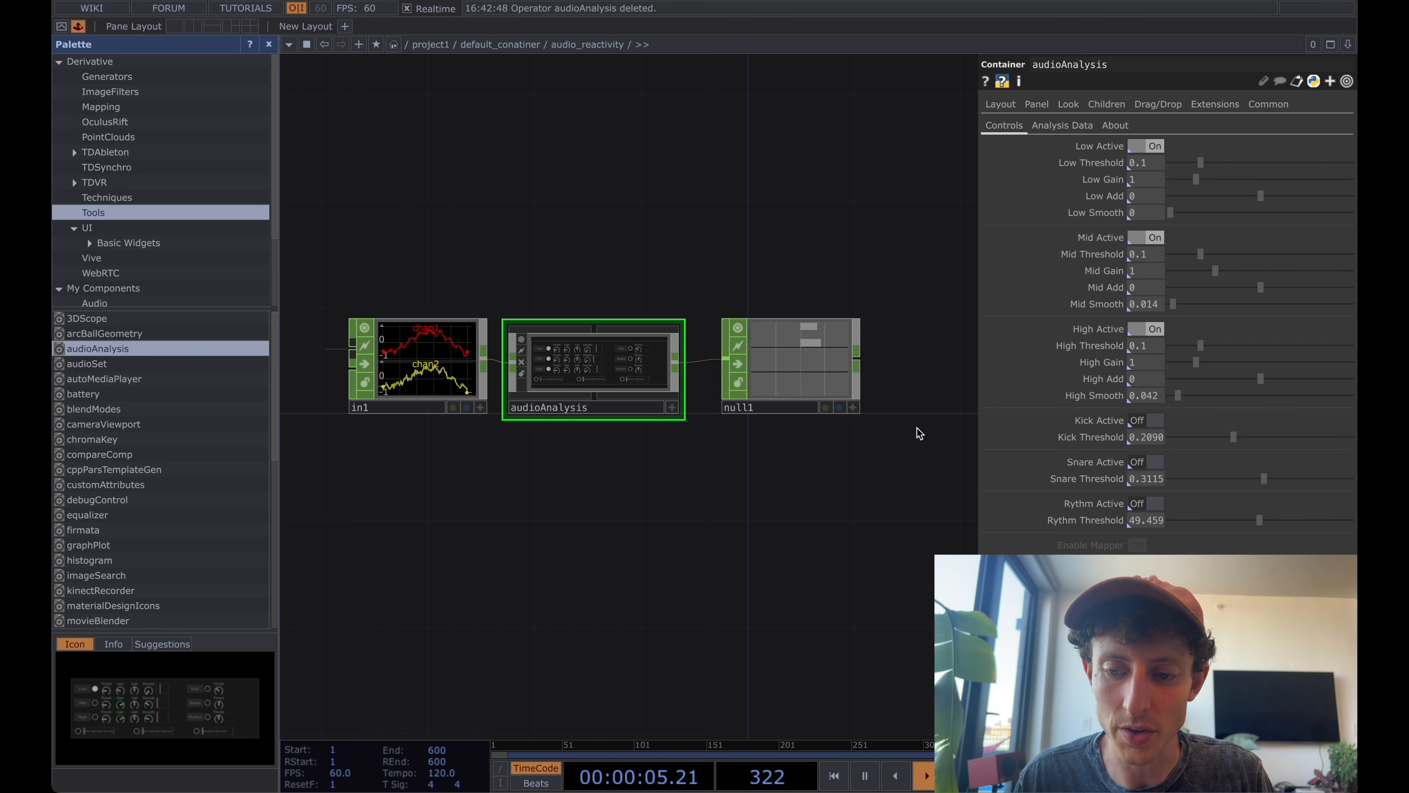
pyautogui.scroll(-3, 1145, 463)
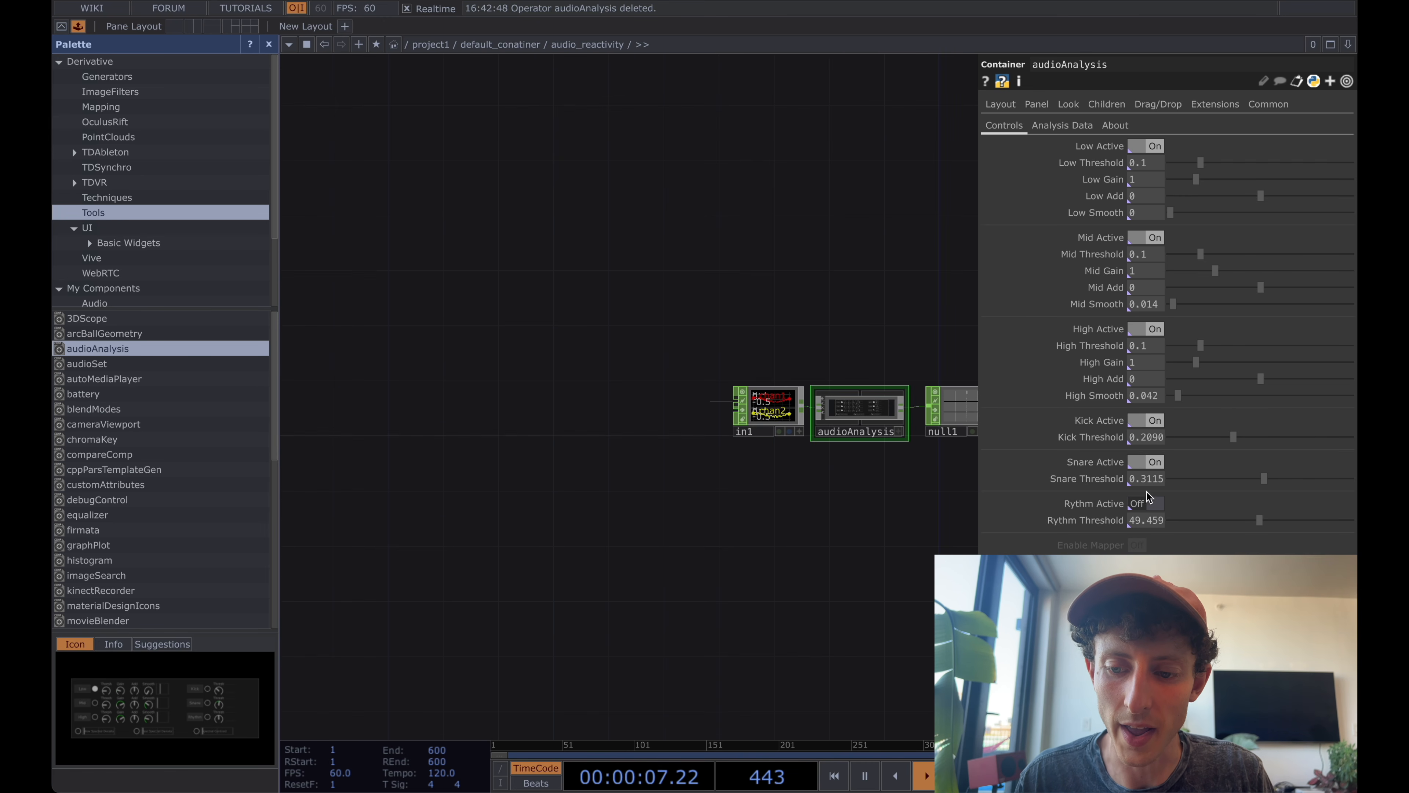
pyautogui.scroll(8, 844, 440)
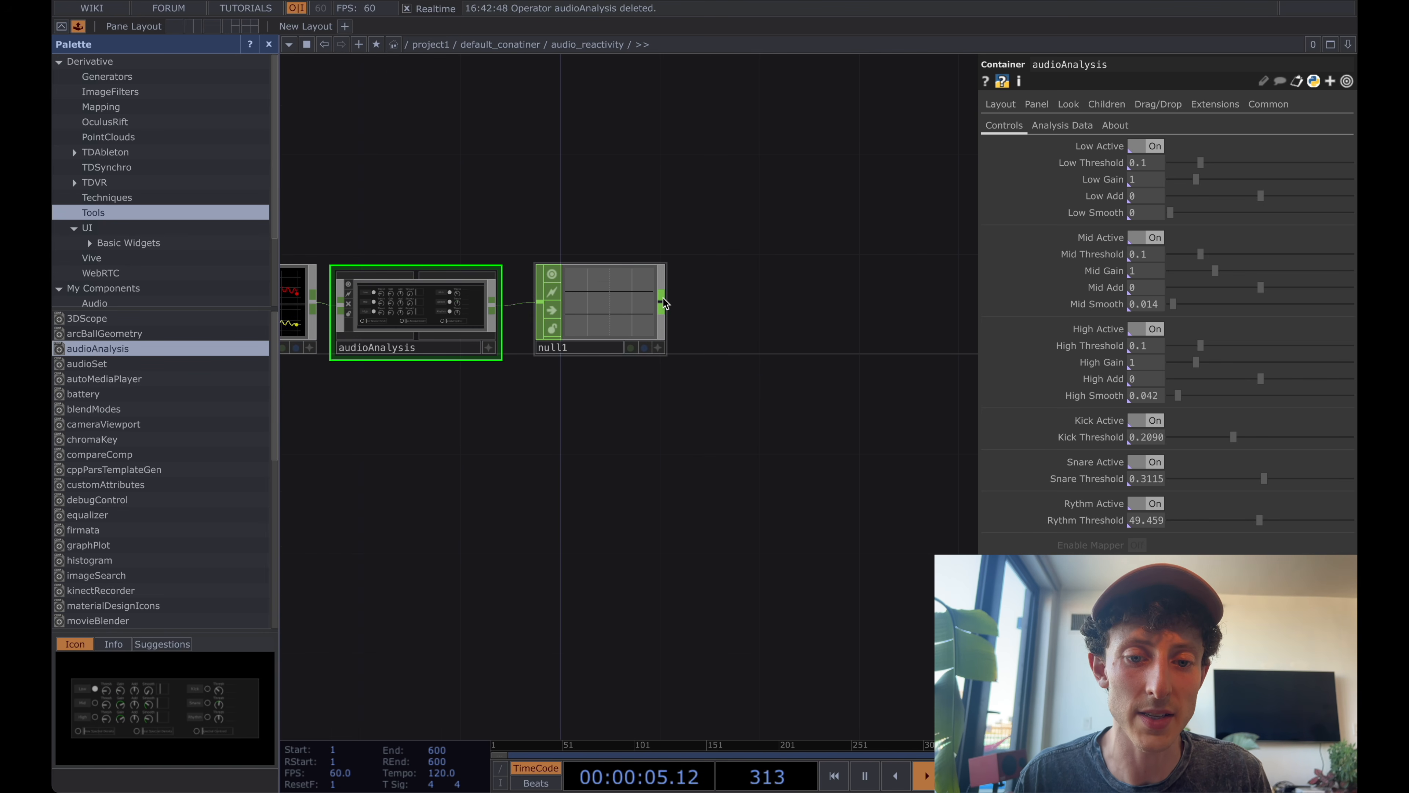
# Add a Select CHOP connected to null1's output and placed to its right.
pyautogui.rightClick(663, 302)
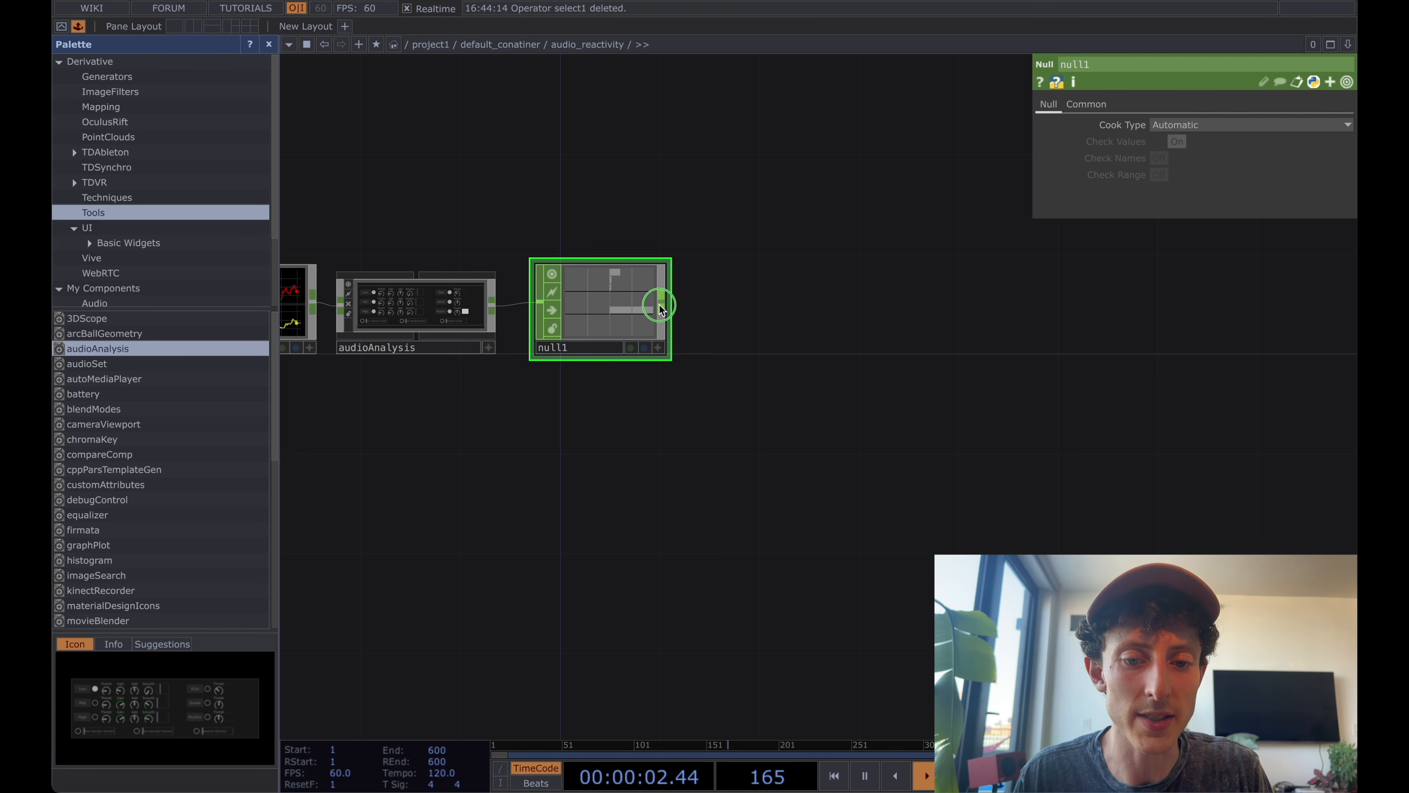
pyautogui.rightClick(659, 306)
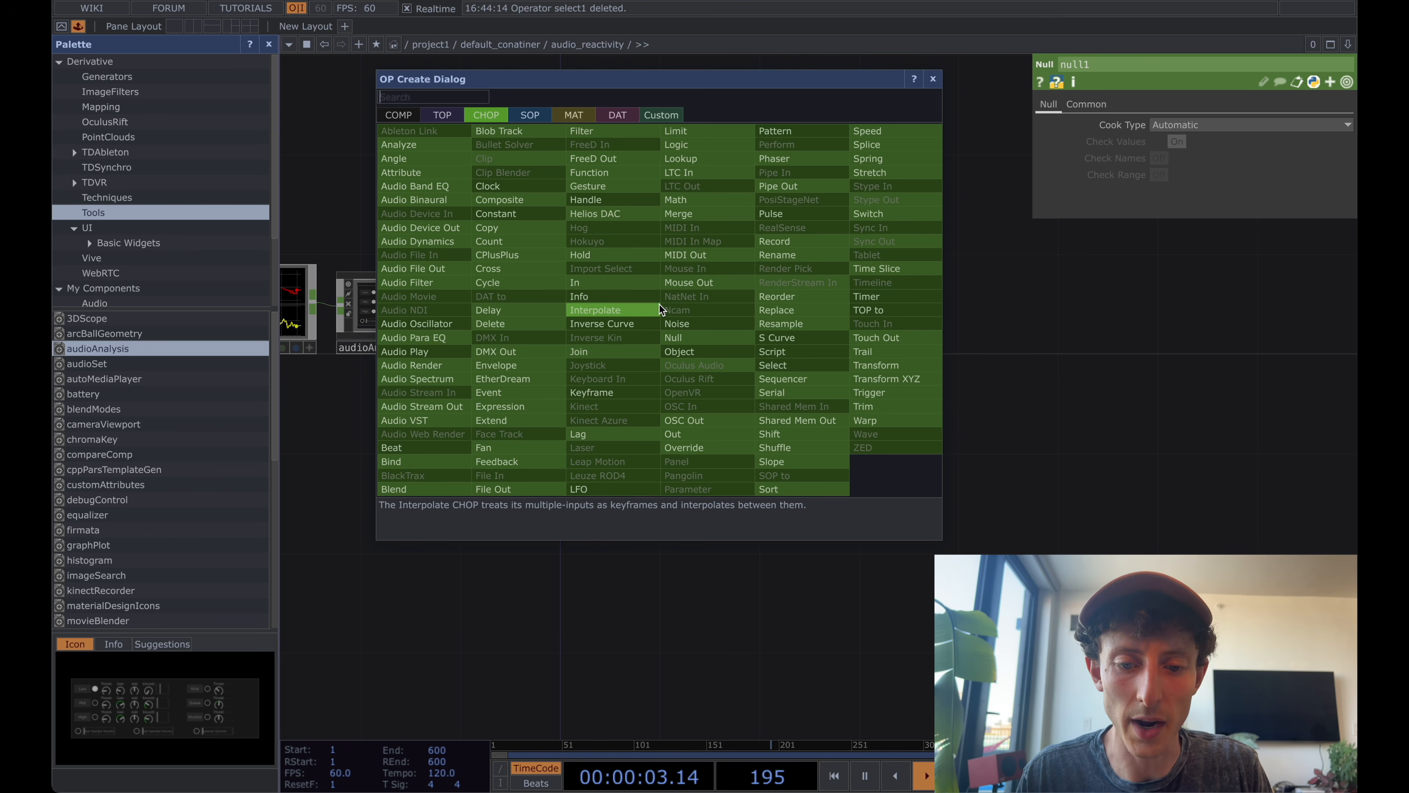
pyautogui.write('selec')
pyautogui.click(782, 367)
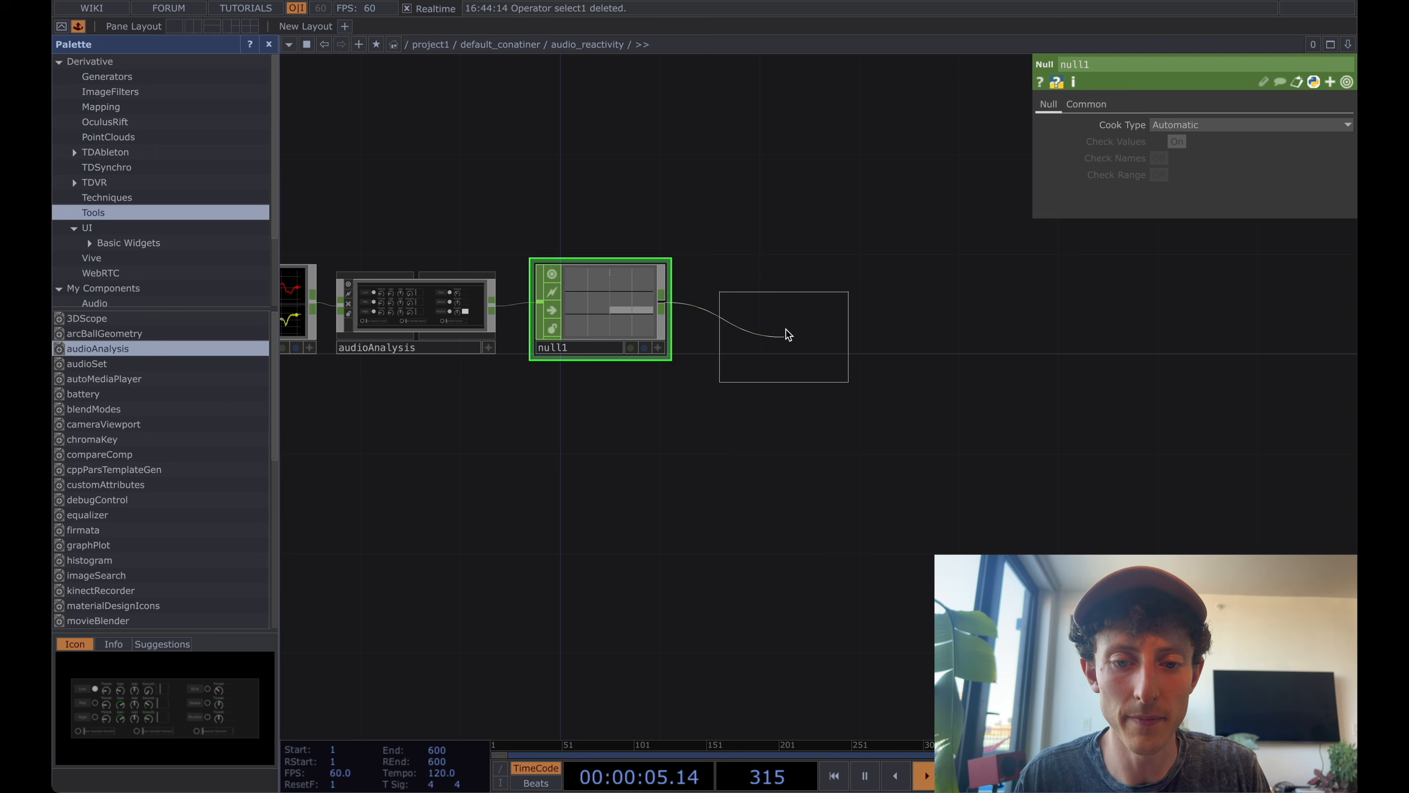
pyautogui.click(820, 318)
pyautogui.scroll(4, 868, 305)
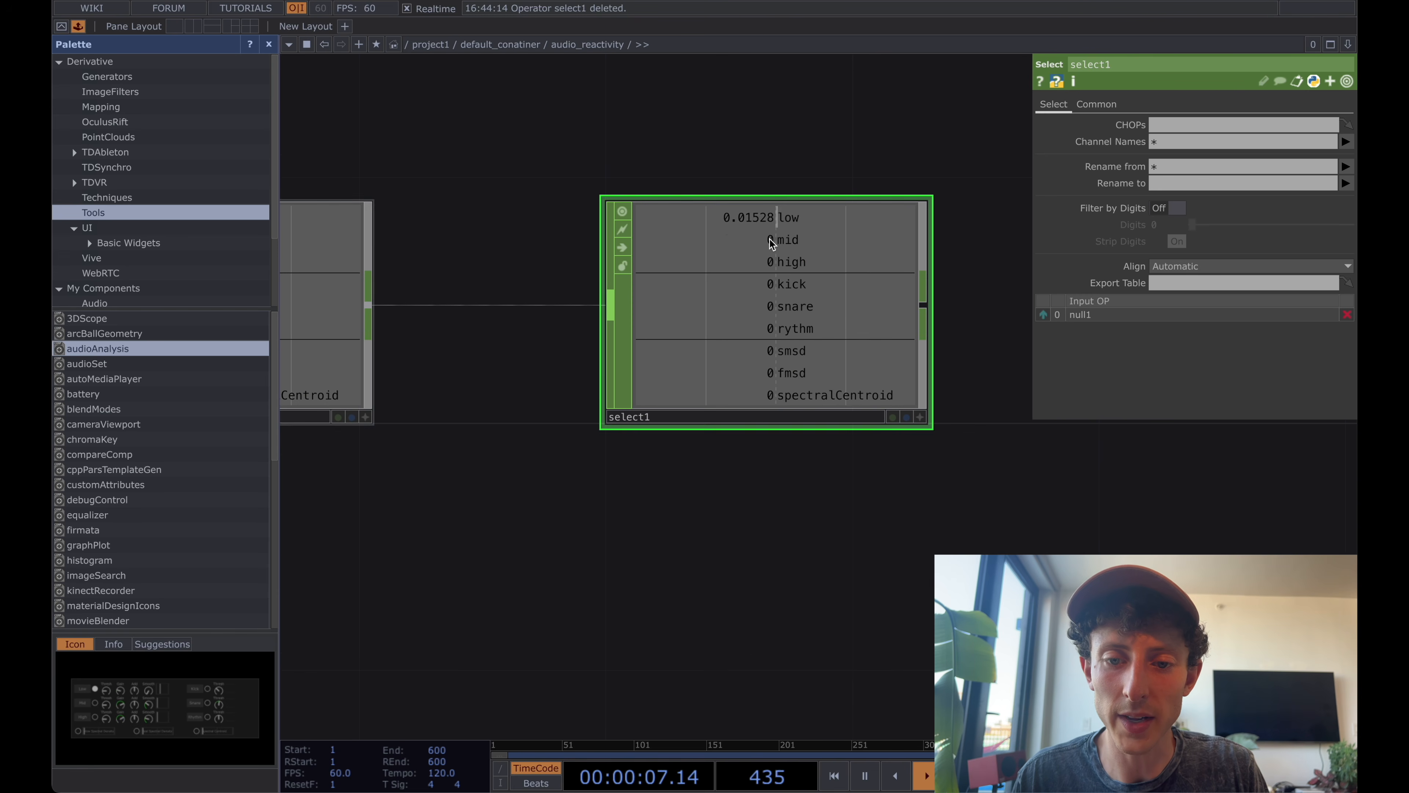
# Set select1's Channel Names to low mid high.
pyautogui.click(1201, 140)
pyautogui.write('low mid')
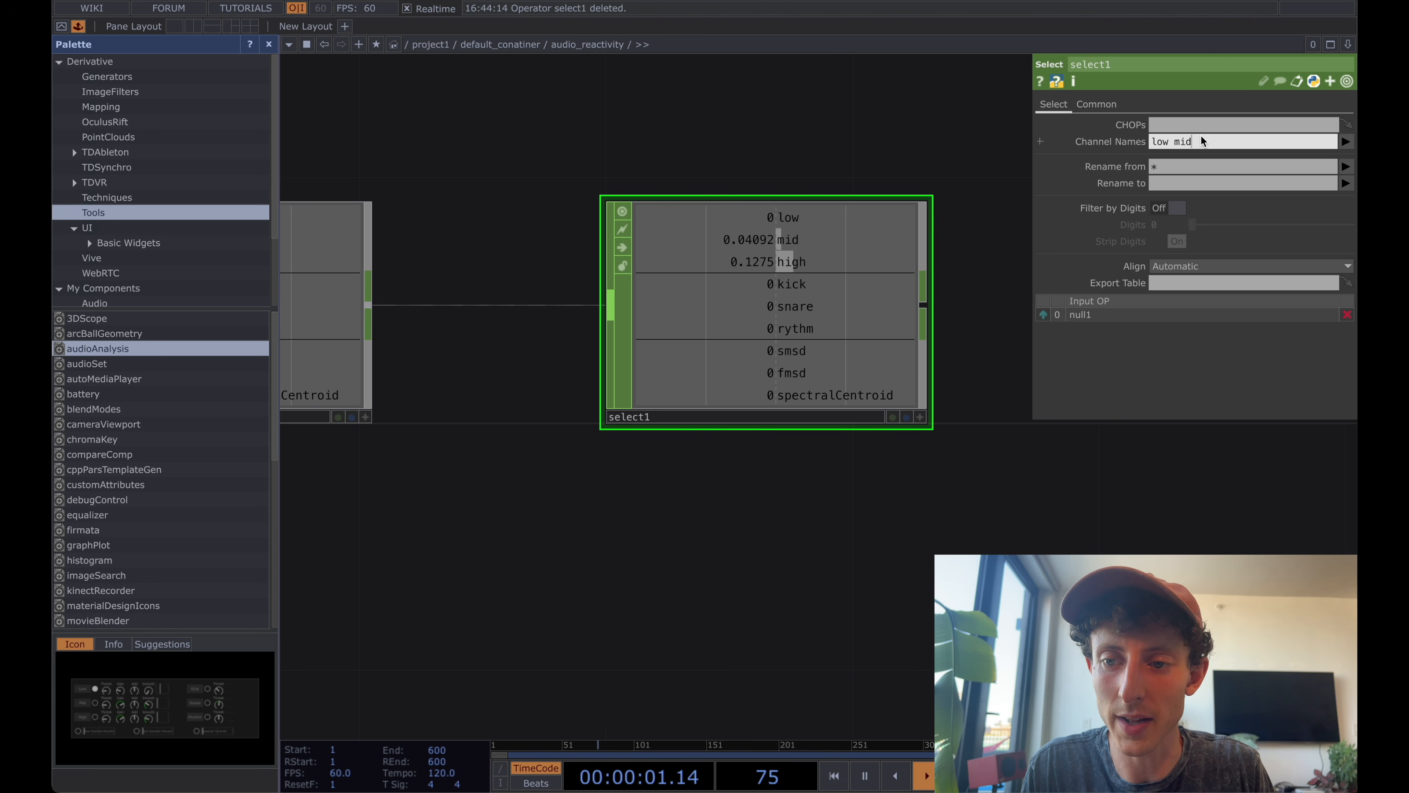
pyautogui.write(' high')
pyautogui.press('Return')
pyautogui.scroll(-2, 760, 302)
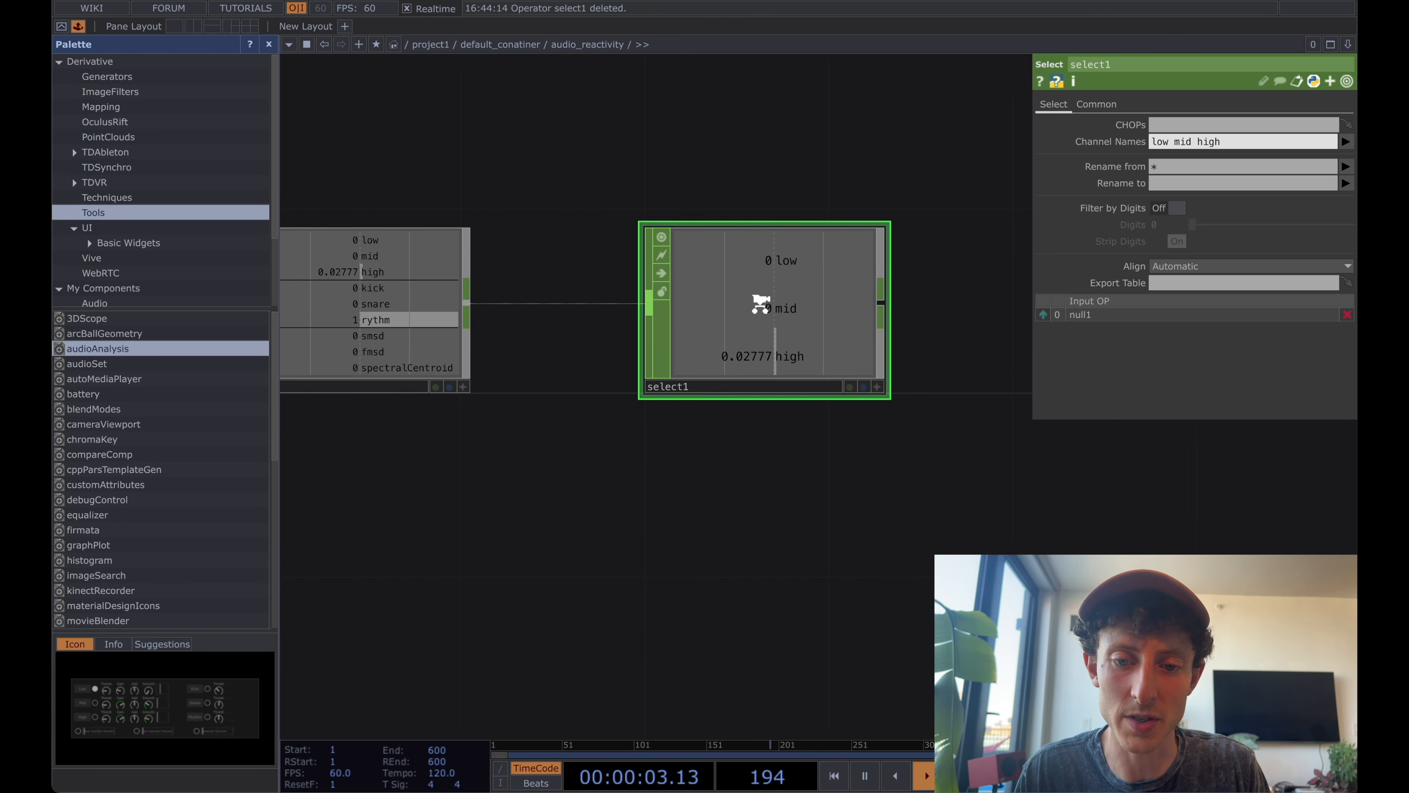
# Move select1 down so it sits below and to the right of null1.
pyautogui.scroll(-3, 760, 303)
pyautogui.moveTo(762, 304); pyautogui.dragTo(716, 304)
pyautogui.moveTo(862, 305); pyautogui.dragTo(805, 305)
pyautogui.moveTo(658, 303); pyautogui.dragTo(681, 419)
pyautogui.moveTo(848, 413); pyautogui.dragTo(758, 410)
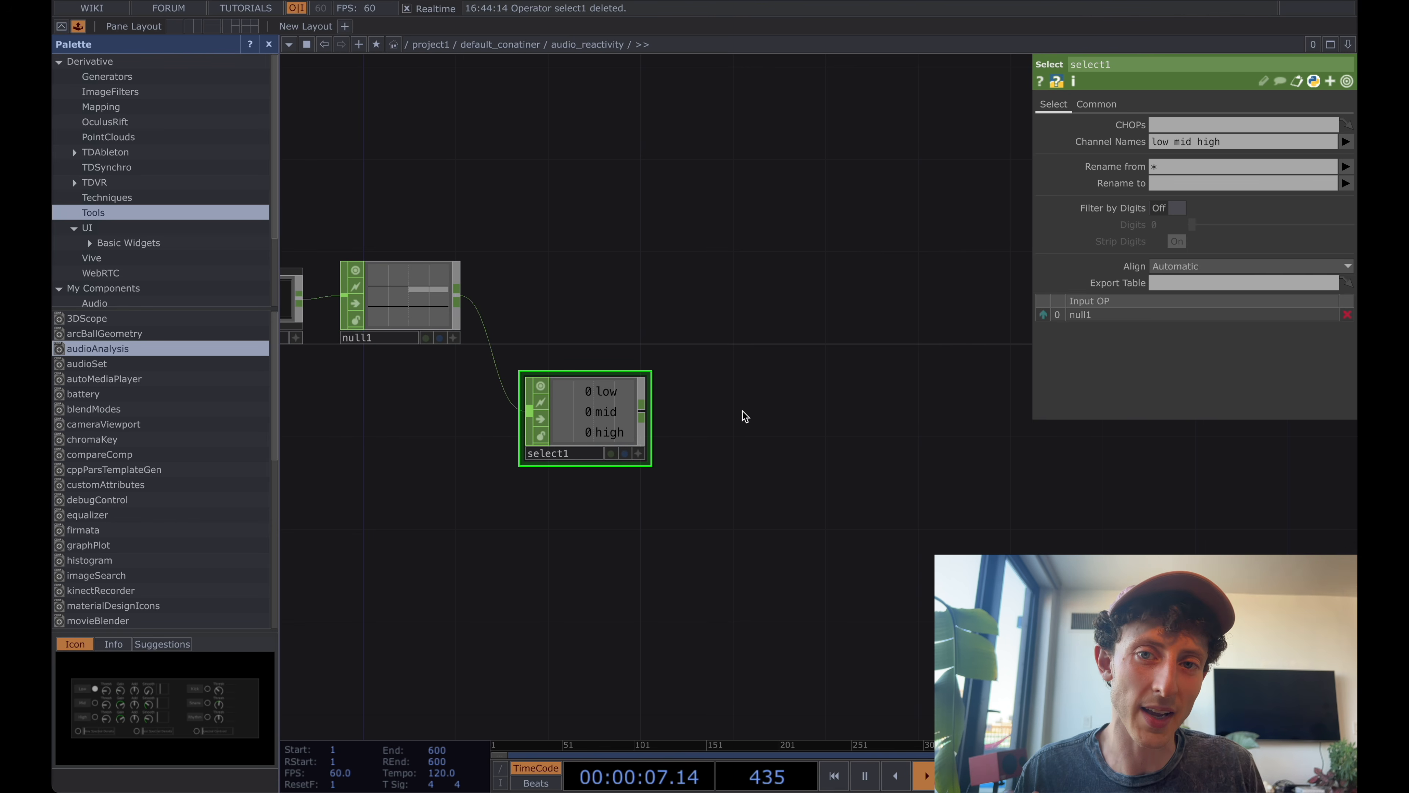
# Add a Slope CHOP after select1 and turn on its Slope per Sample option.
pyautogui.rightClick(642, 416)
pyautogui.click(640, 410)
pyautogui.rightClick(641, 406)
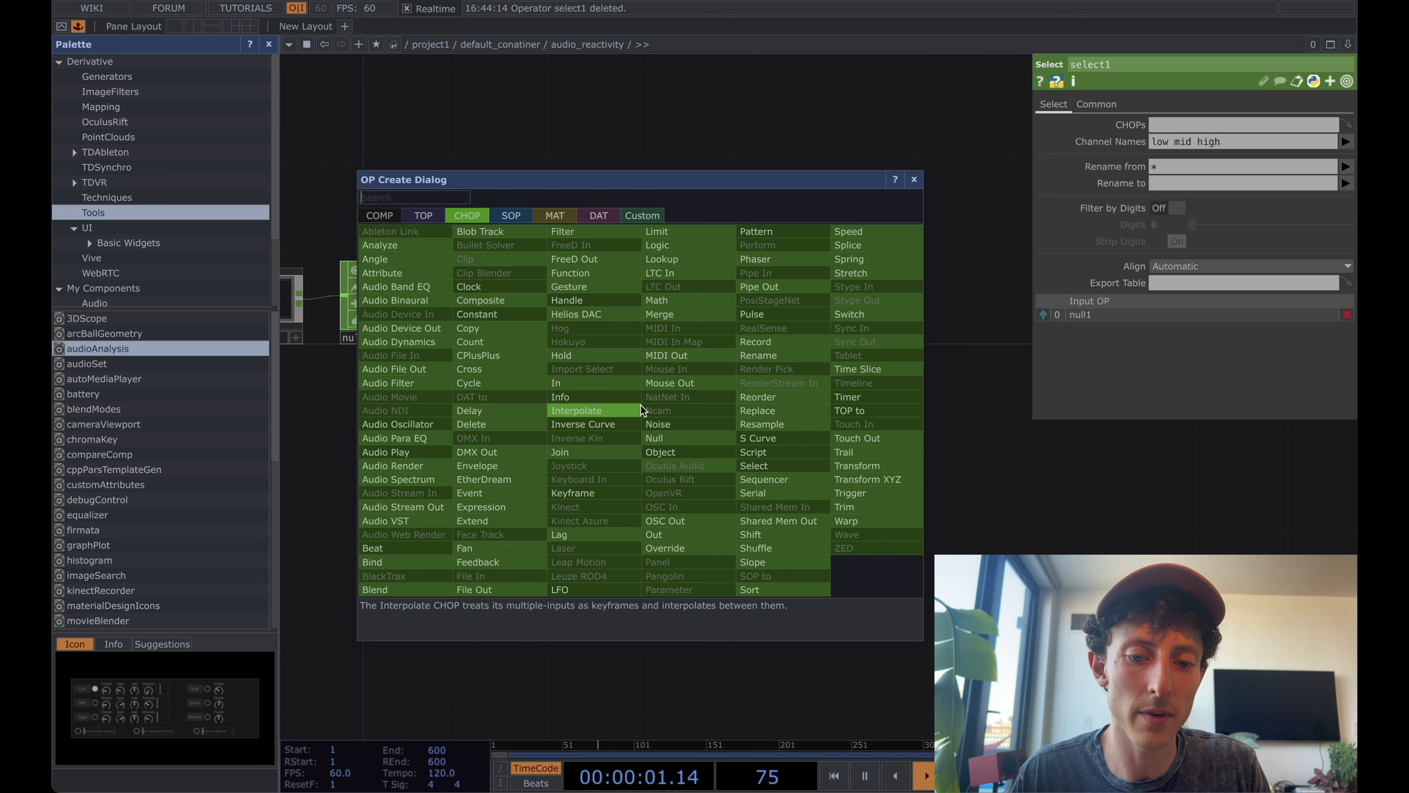
pyautogui.write('slop')
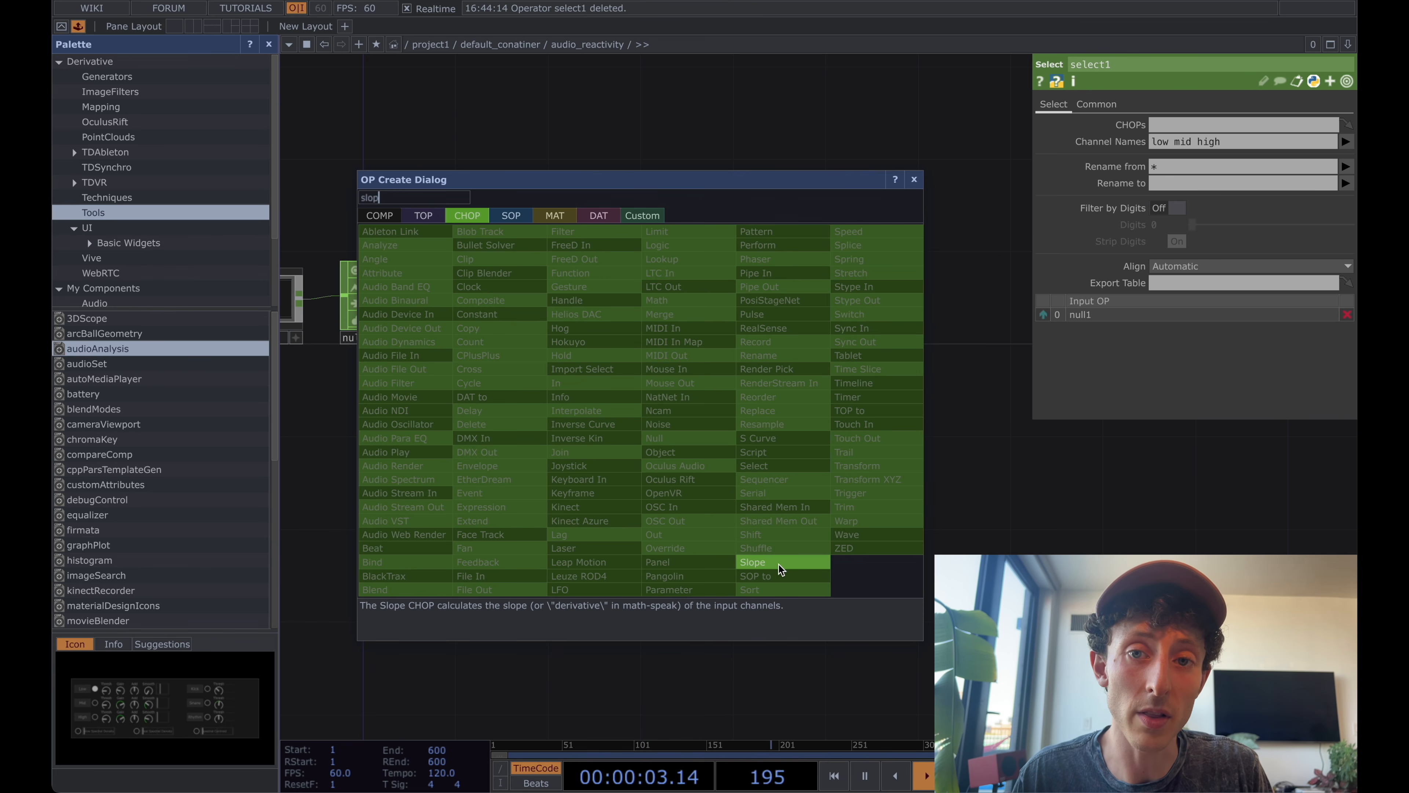
pyautogui.click(780, 568)
pyautogui.click(743, 420)
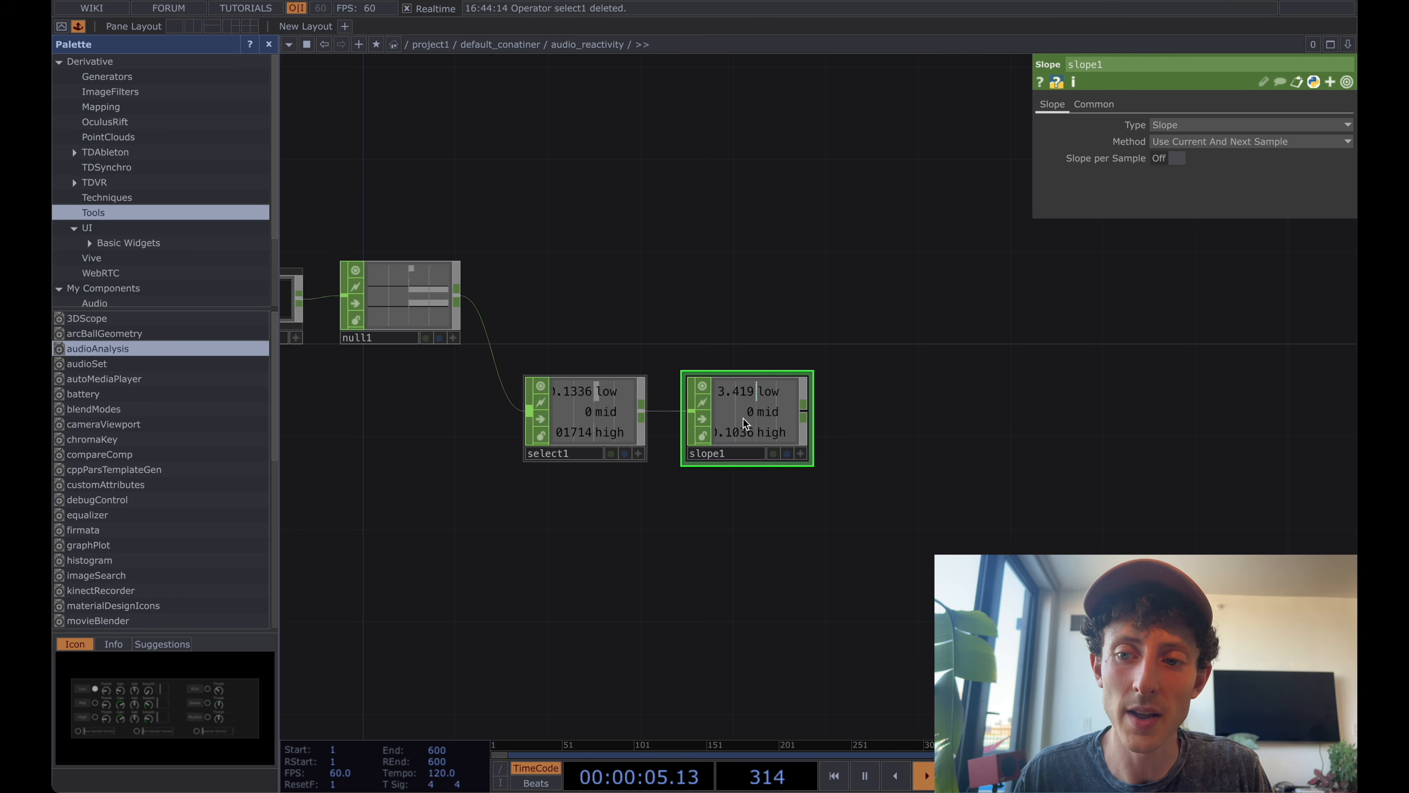
pyautogui.scroll(3, 742, 418)
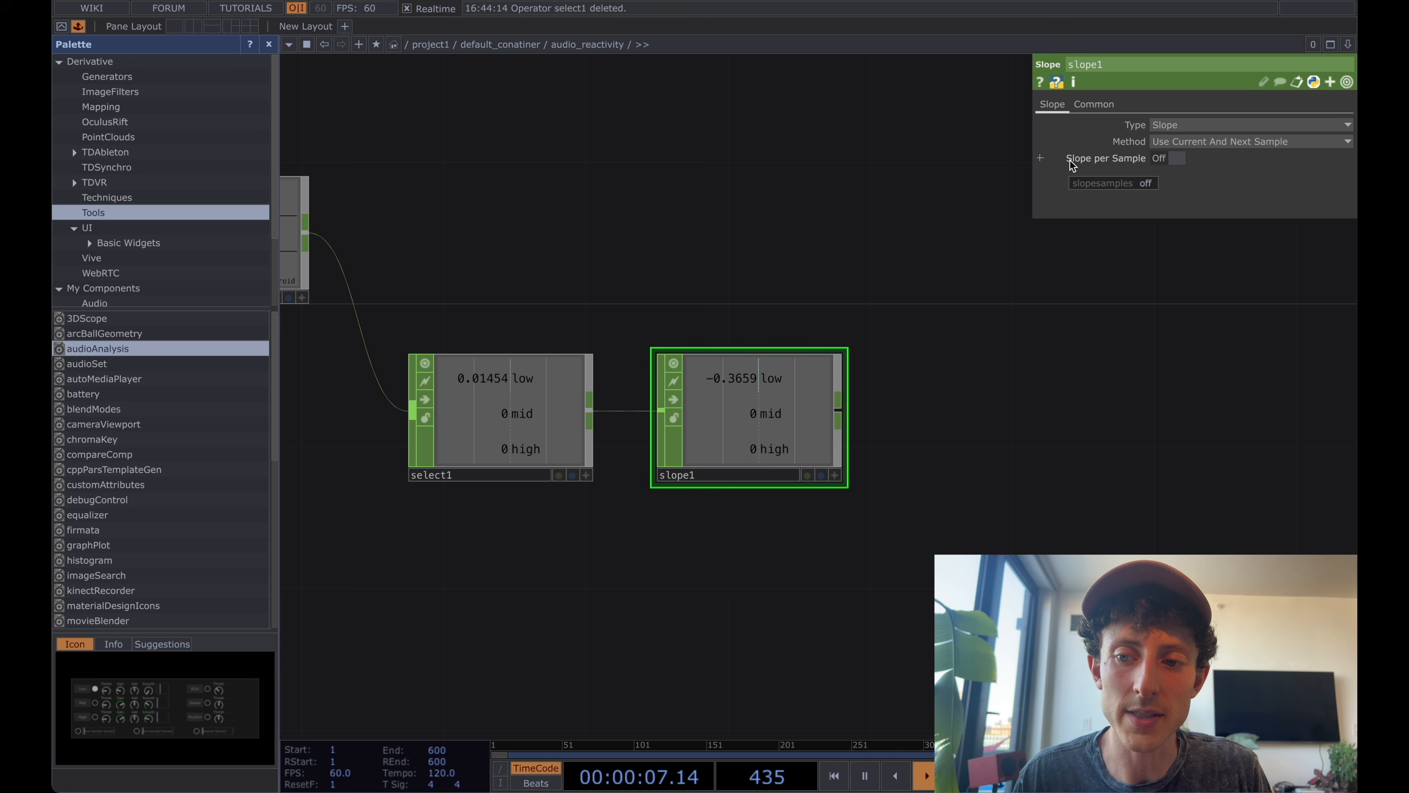
pyautogui.click(1176, 160)
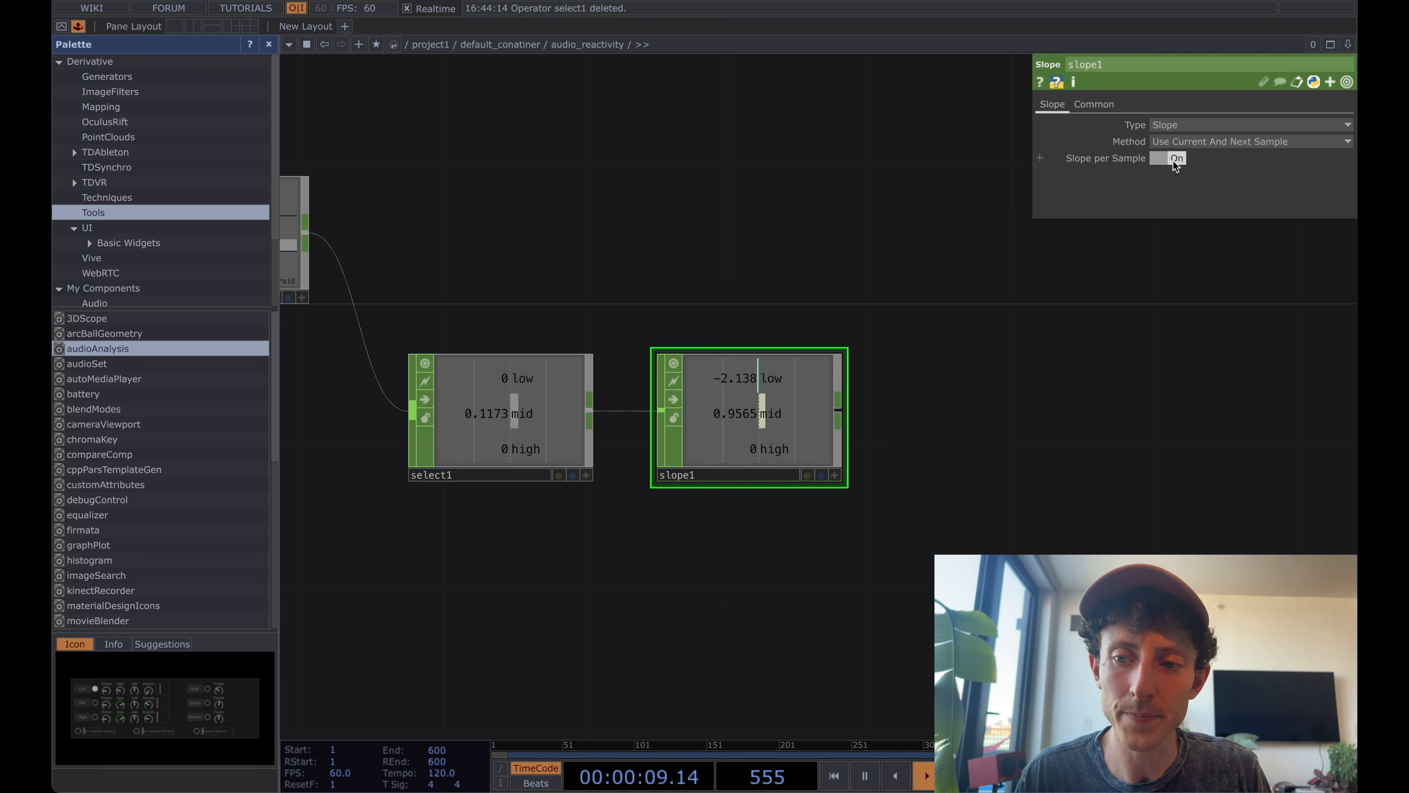
# Add a Limit CHOP after slope1 and turn on its Positive Only option.
pyautogui.moveTo(911, 258); pyautogui.dragTo(899, 257)
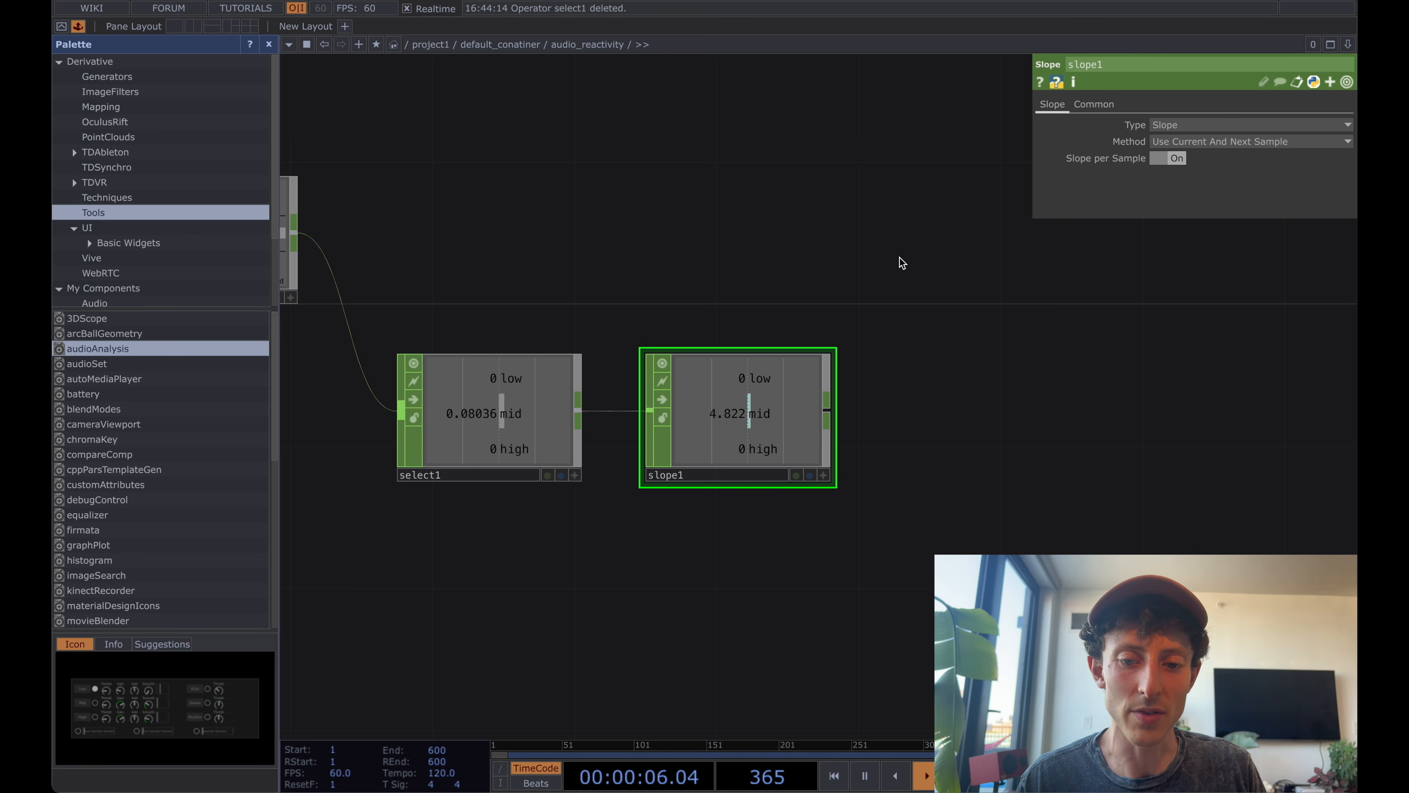
pyautogui.scroll(-3, 900, 257)
pyautogui.moveTo(771, 256); pyautogui.dragTo(562, 257)
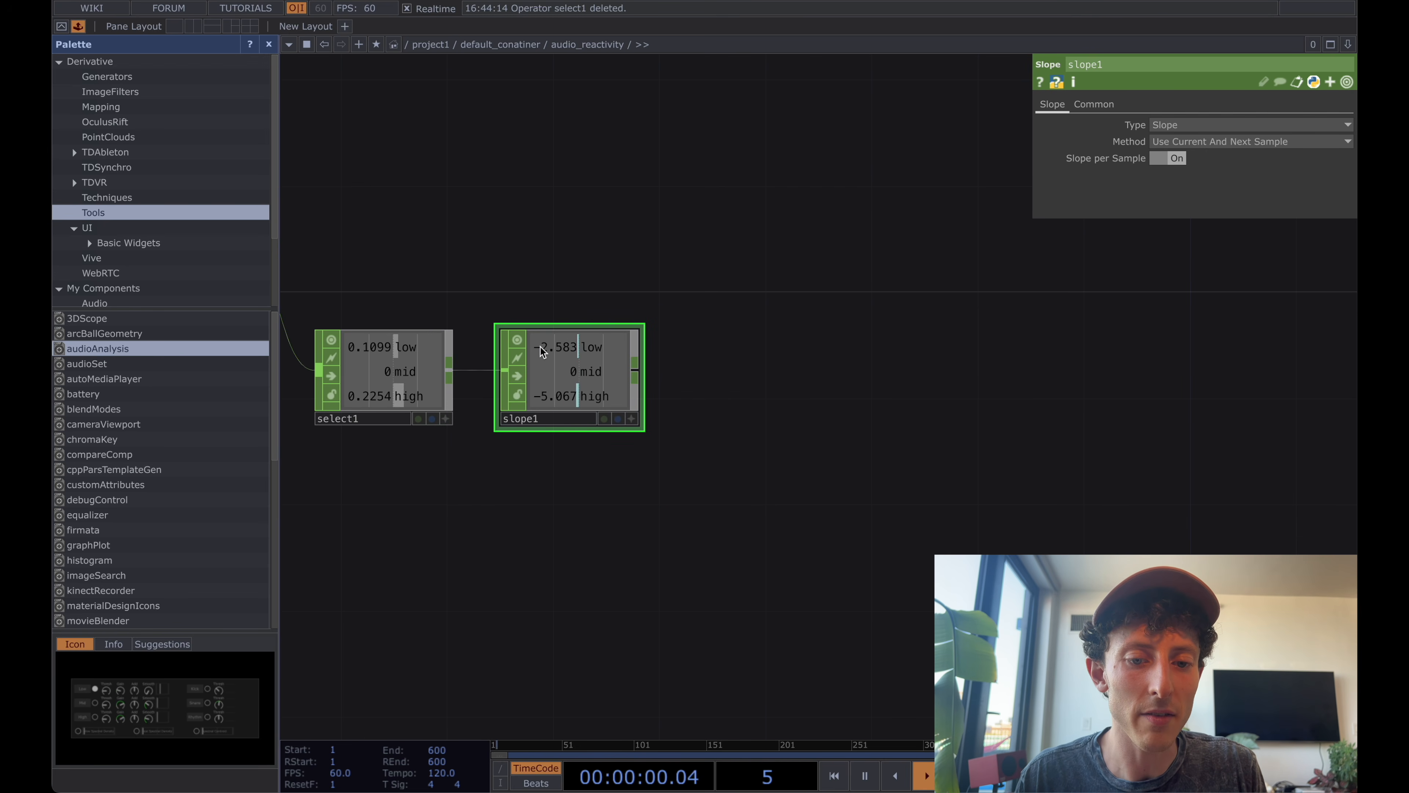
pyautogui.rightClick(635, 371)
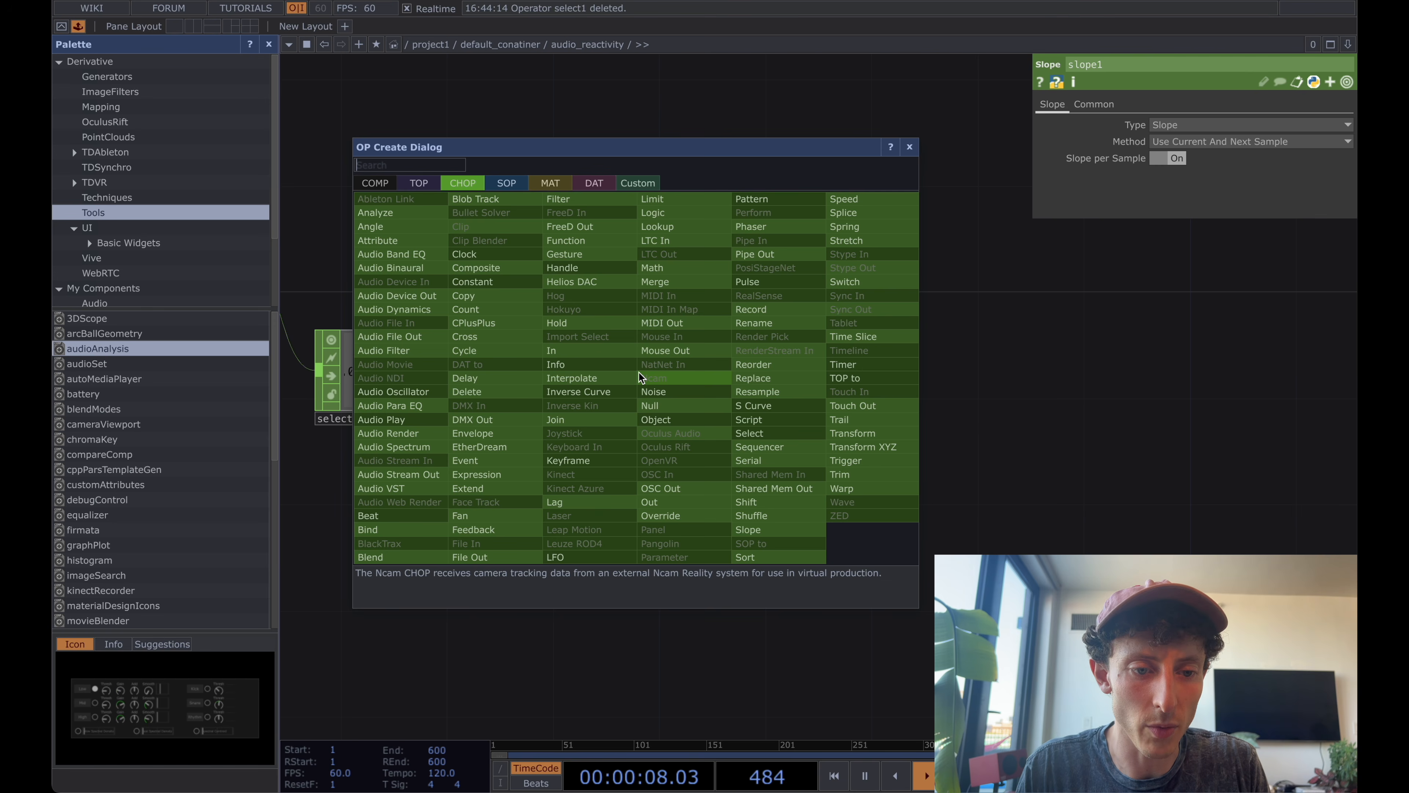
pyautogui.write('limit')
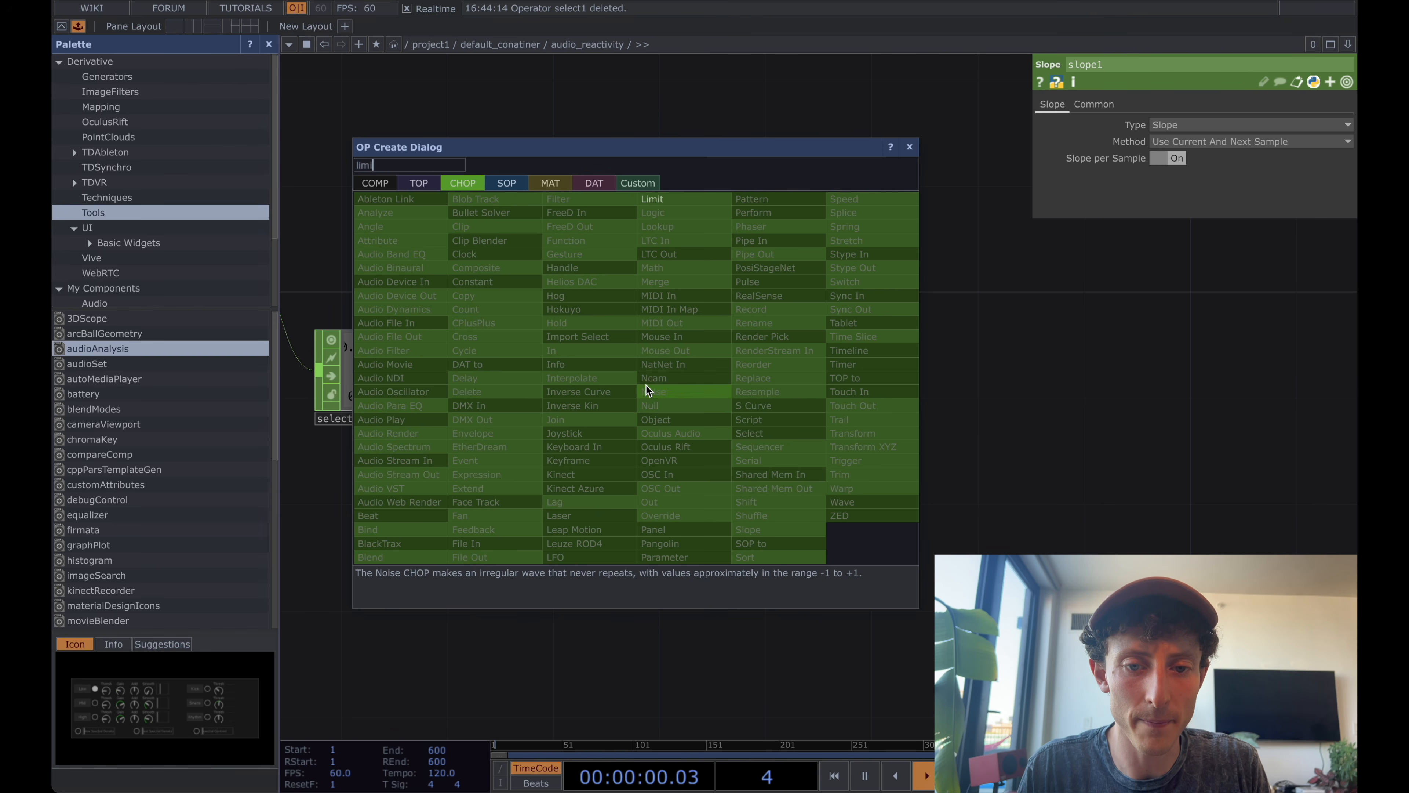
pyautogui.press('Return')
pyautogui.click(687, 423)
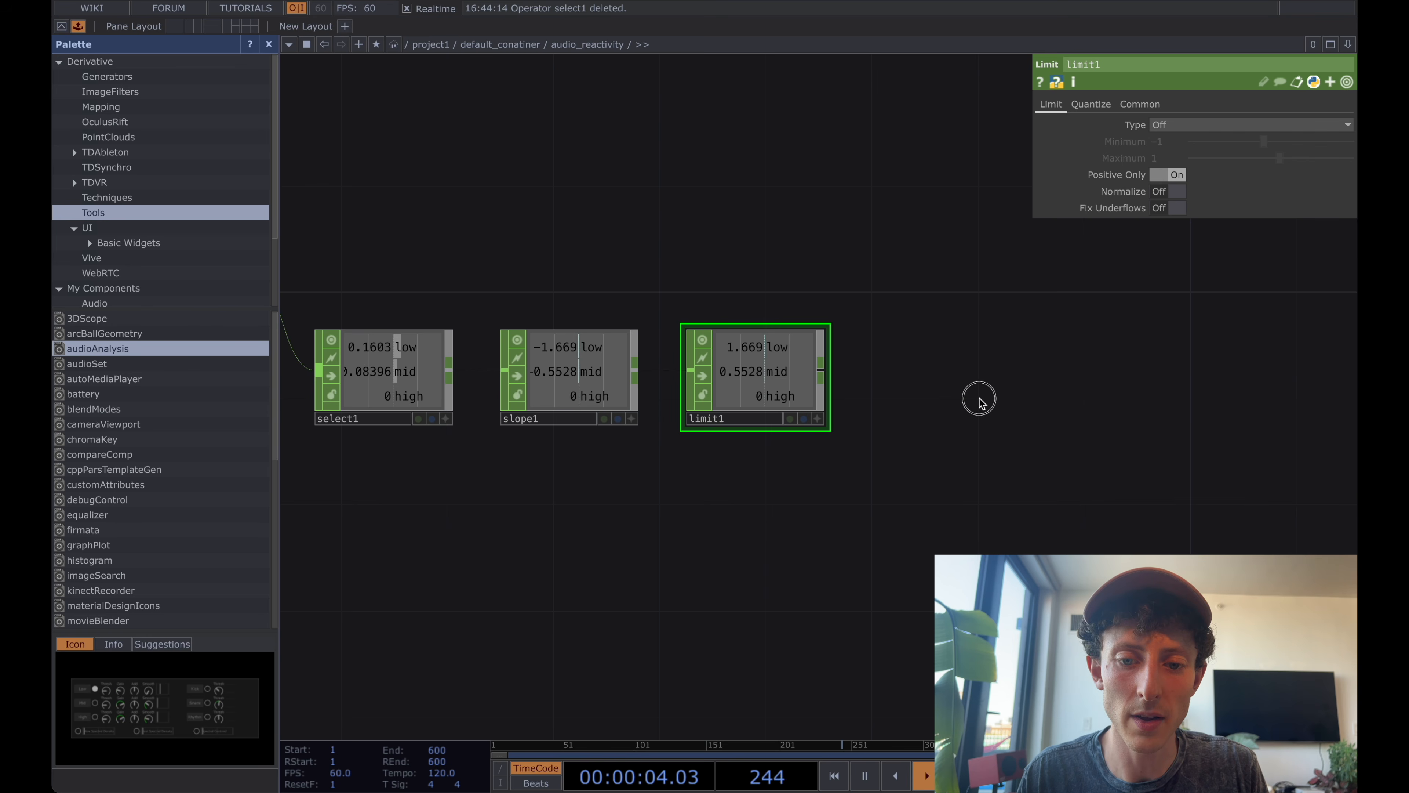
# Add a Math CHOP after limit1, set Combine Channels to Add, and place it above and to the right of limit1.
pyautogui.moveTo(822, 340); pyautogui.dragTo(692, 340)
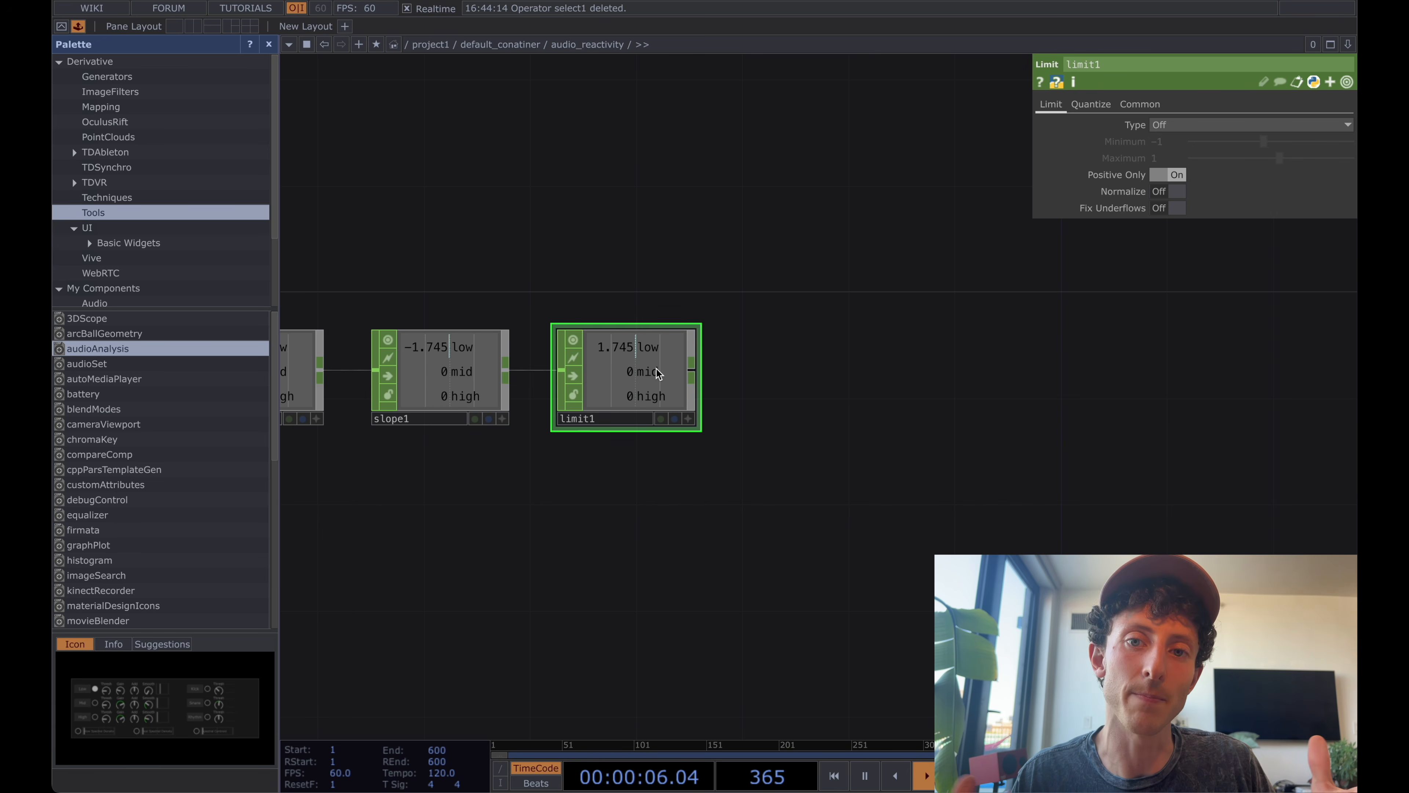
pyautogui.rightClick(697, 368)
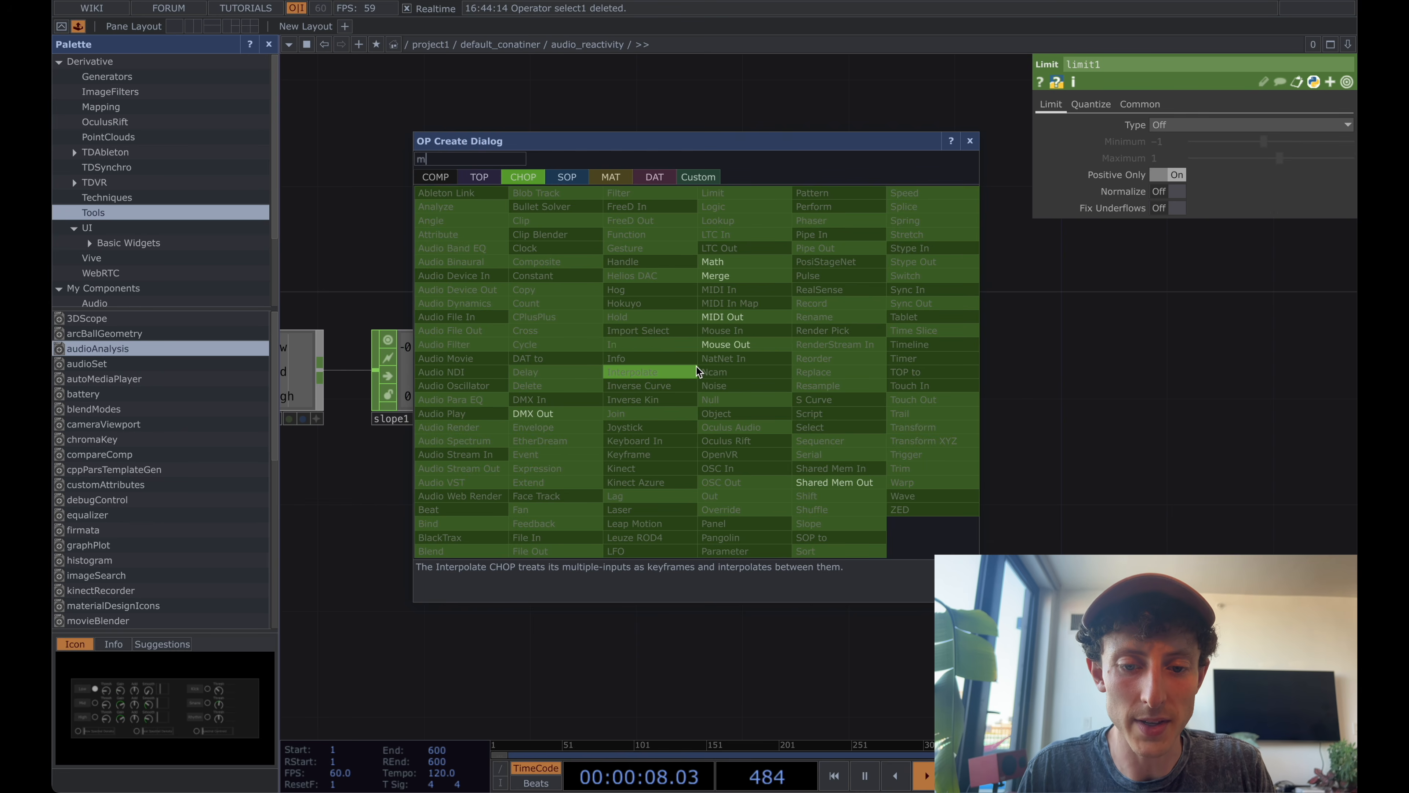
pyautogui.click(696, 367)
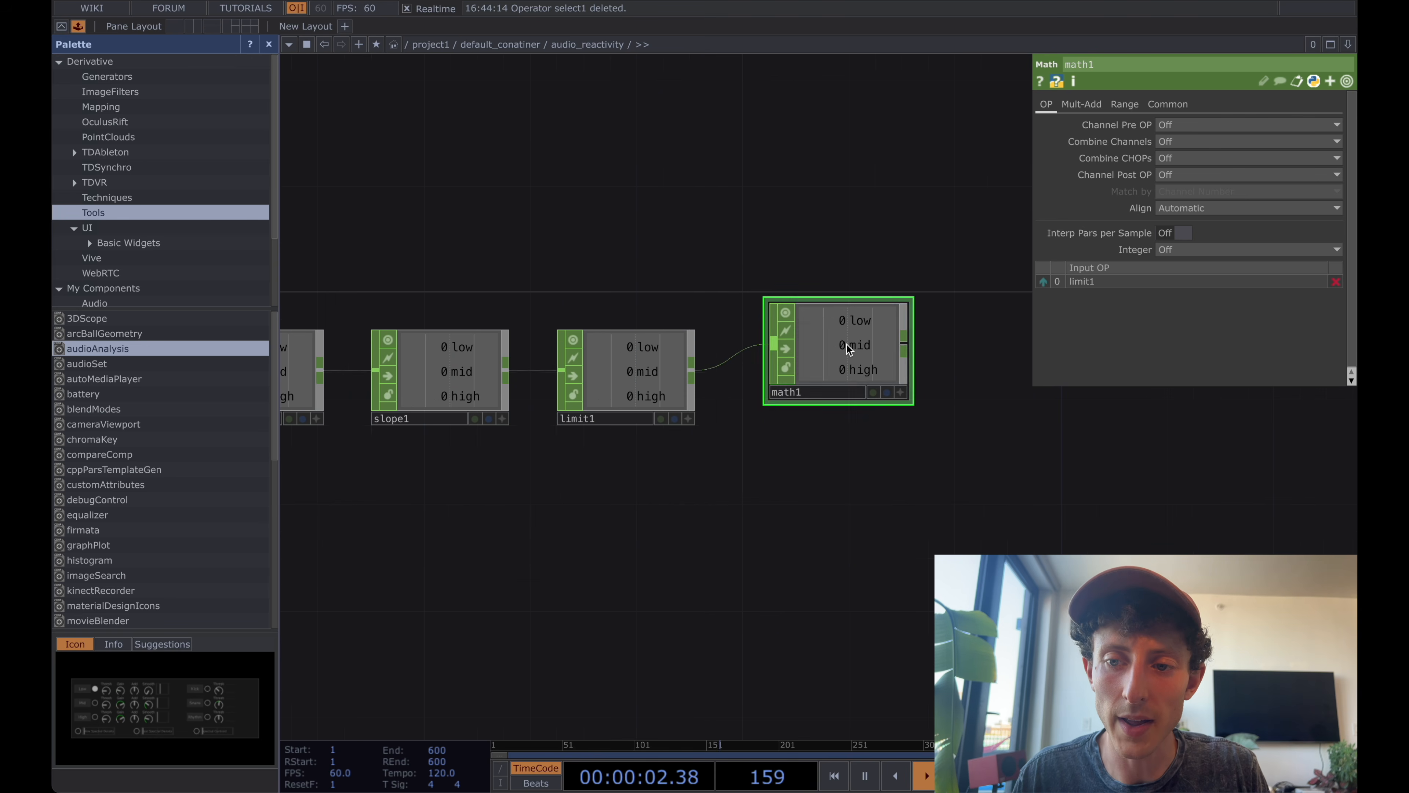
pyautogui.click(802, 368)
pyautogui.click(1249, 142)
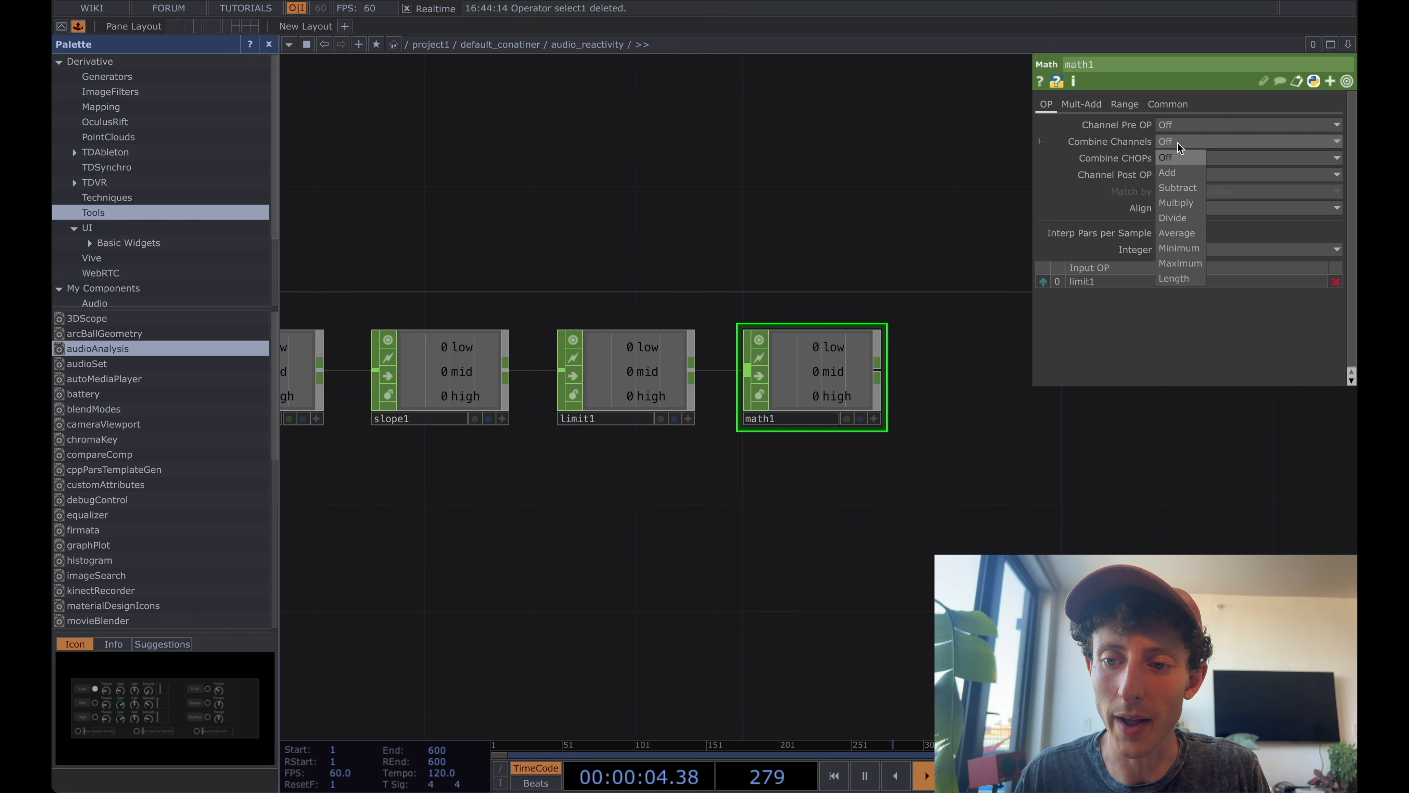
pyautogui.click(1187, 158)
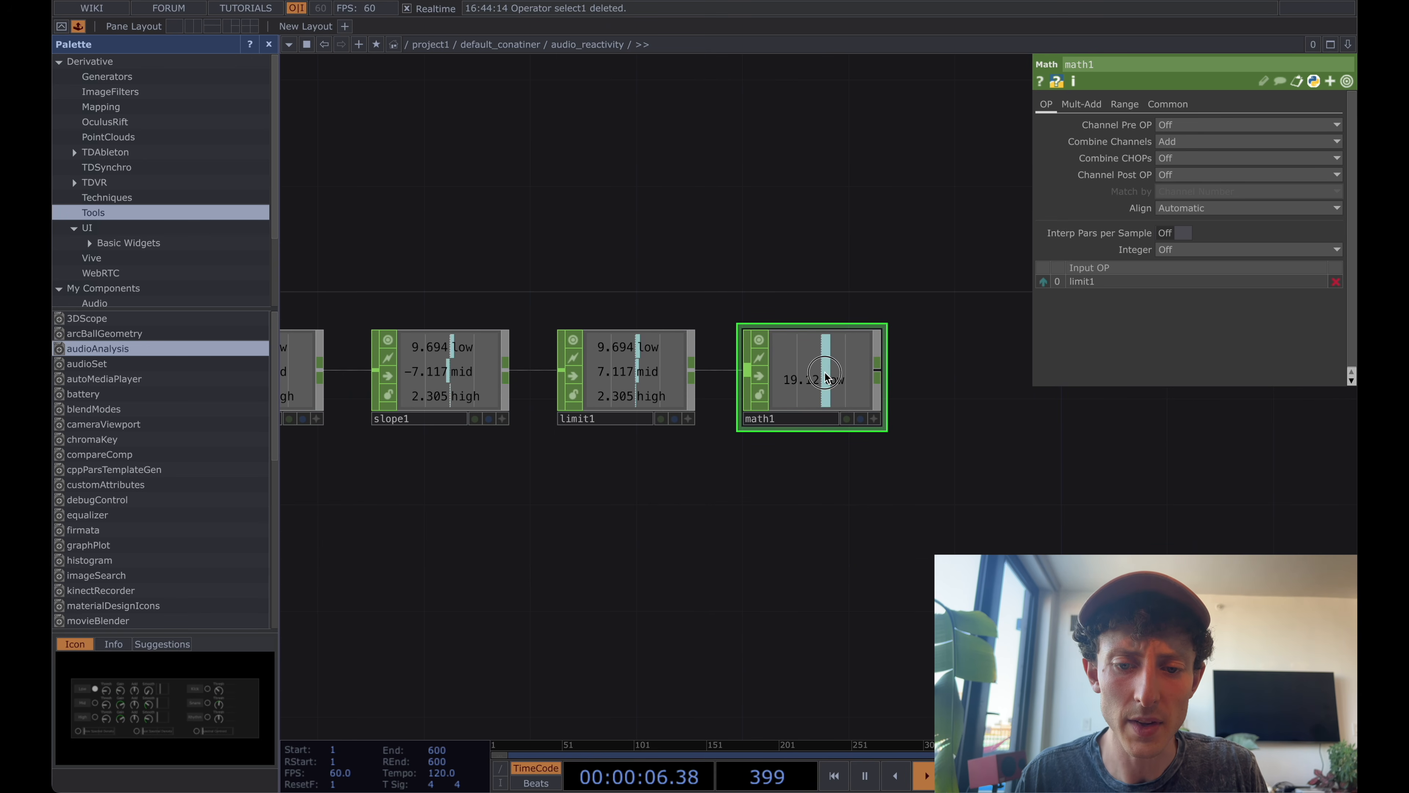
pyautogui.moveTo(820, 383); pyautogui.dragTo(818, 293)
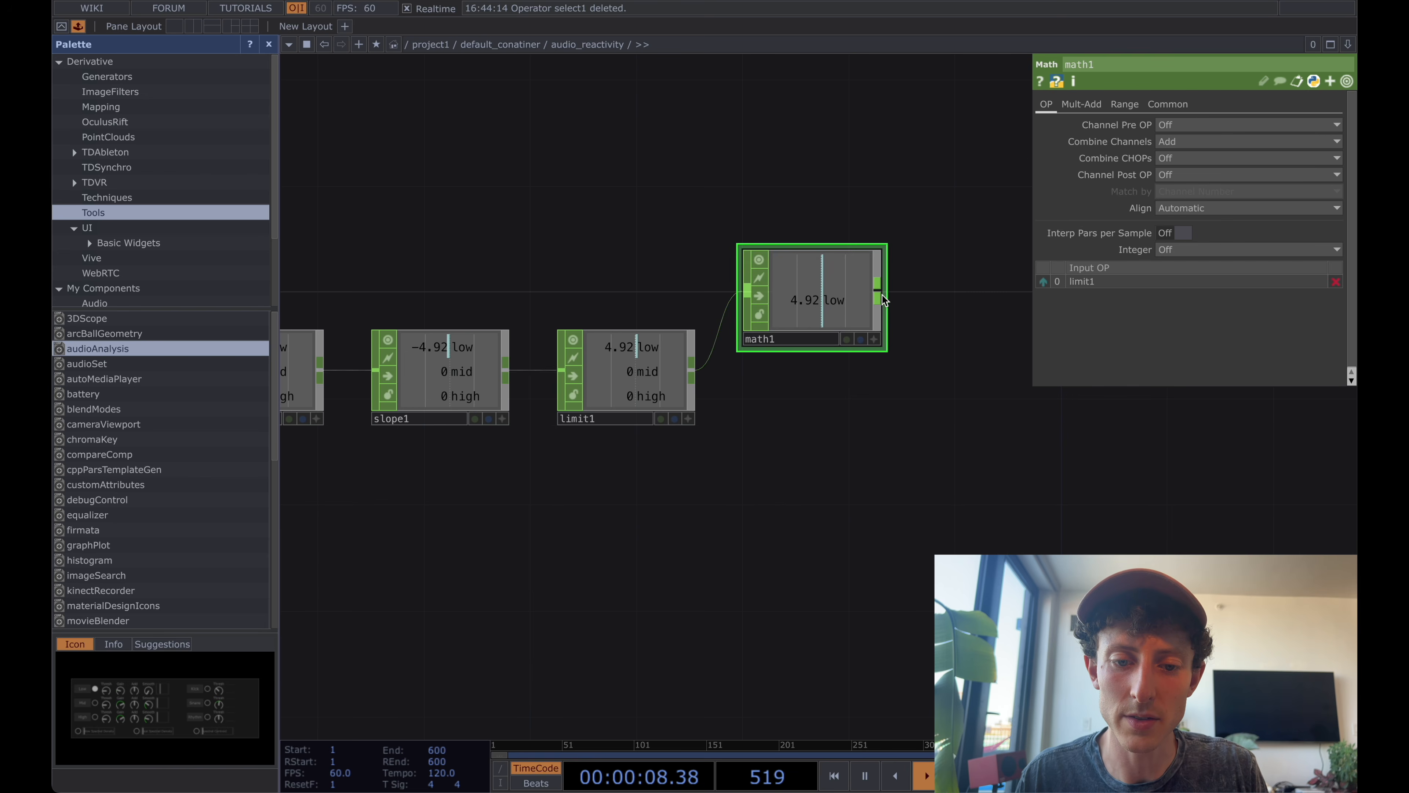
# Add a Rename CHOP after math1 that renames its channel to Slope_All.
pyautogui.press('Tab')
pyautogui.write('ren')
pyautogui.press('Return')
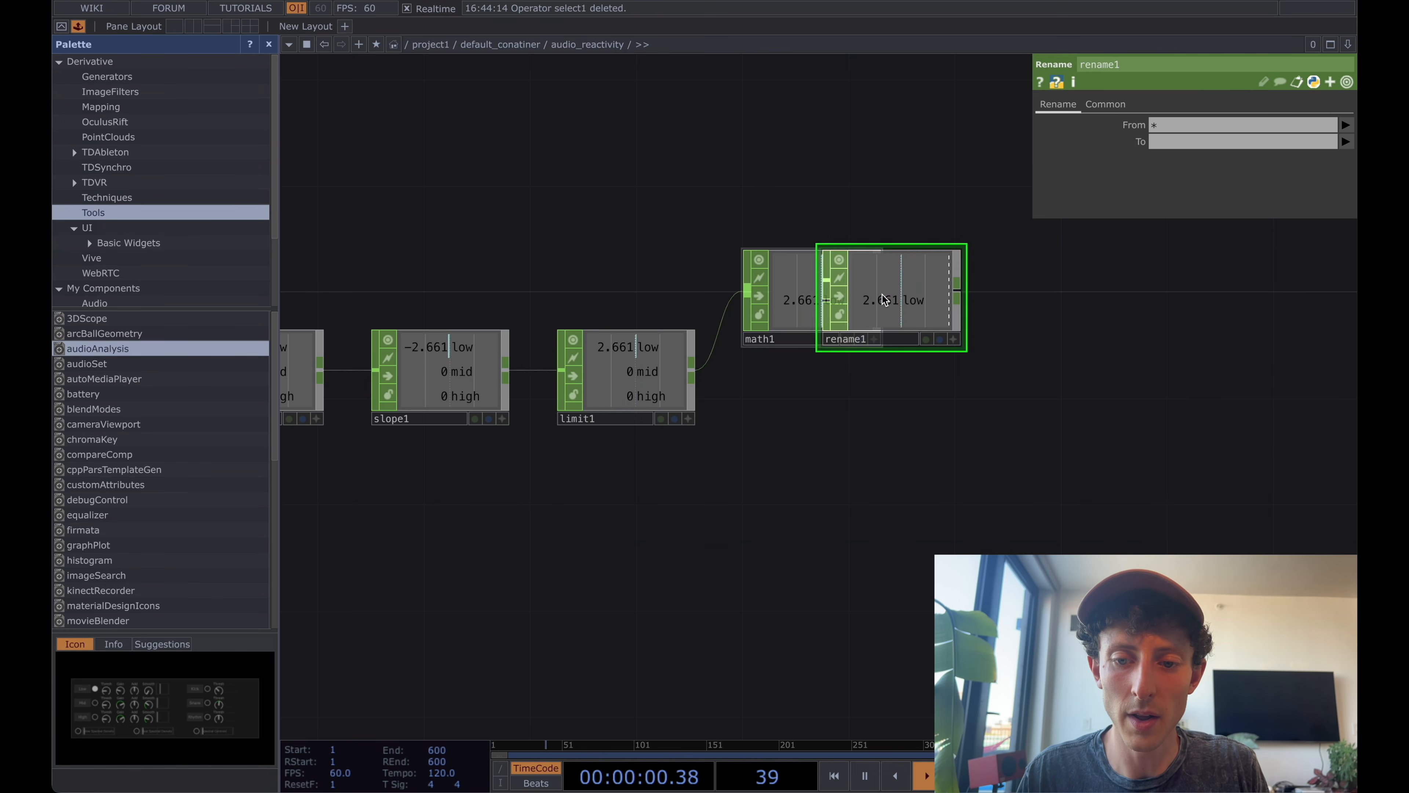
pyautogui.click(961, 296)
pyautogui.click(1164, 140)
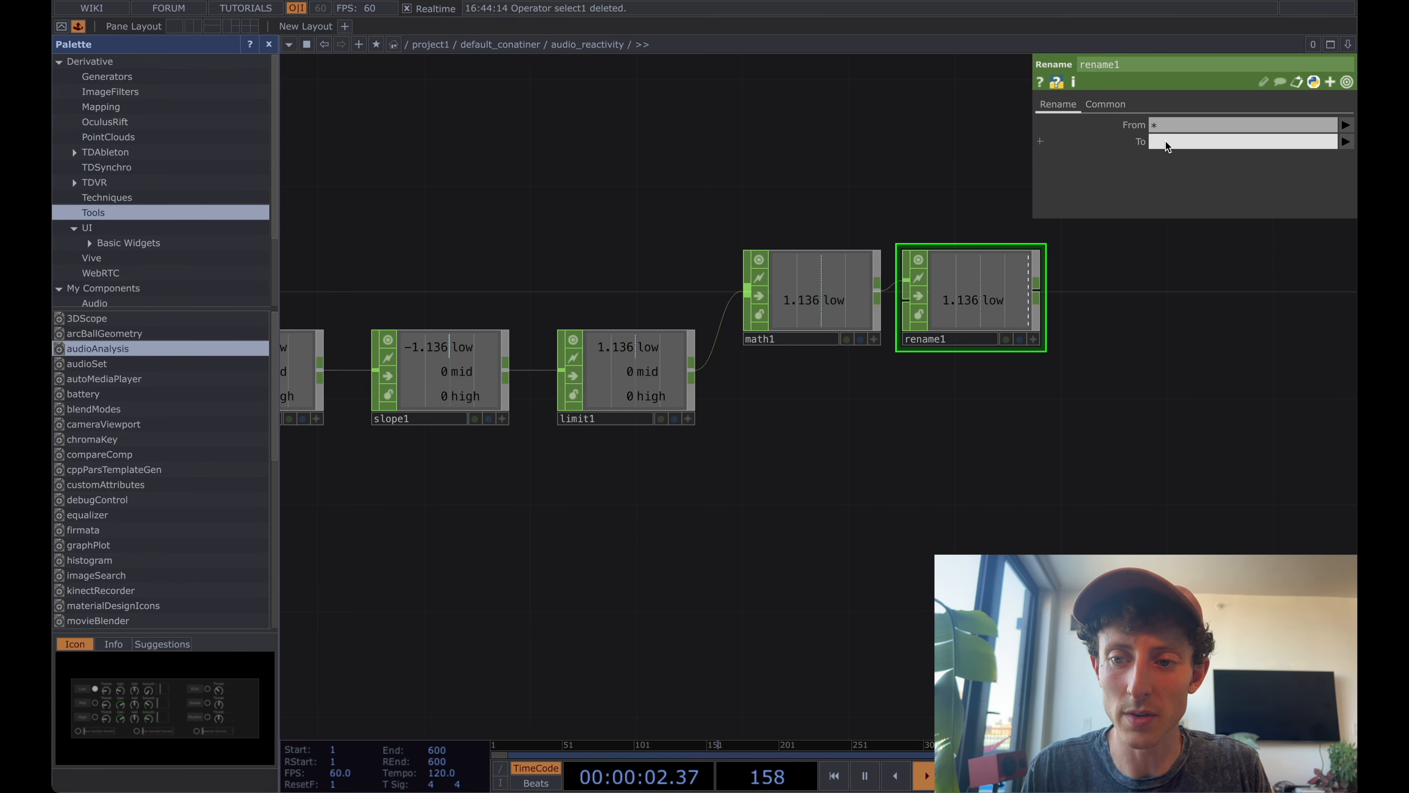
pyautogui.write('Slope_All')
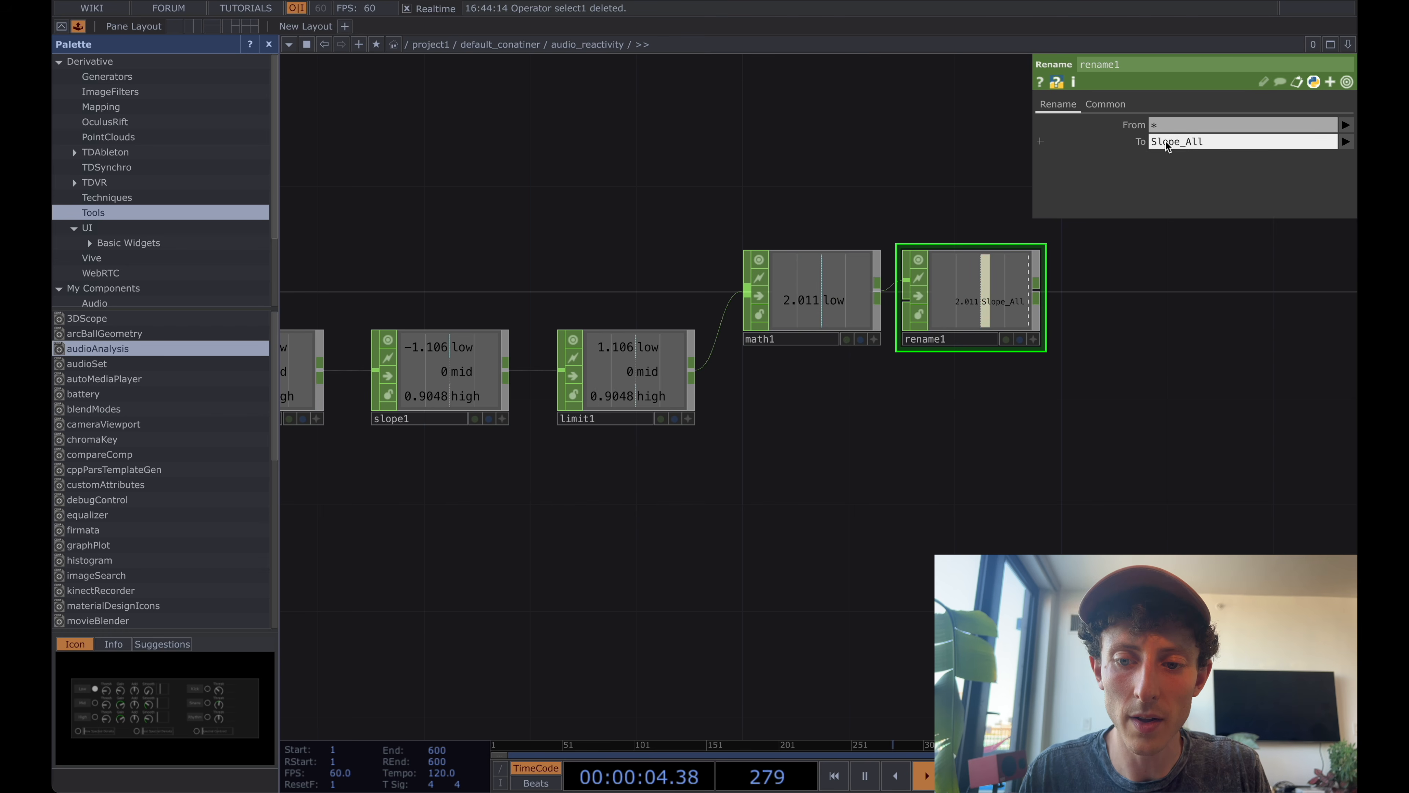
pyautogui.press('Return')
# Add a second Rename CHOP below math1 and connect limit1's output to its input.
pyautogui.moveTo(888, 473); pyautogui.dragTo(824, 457)
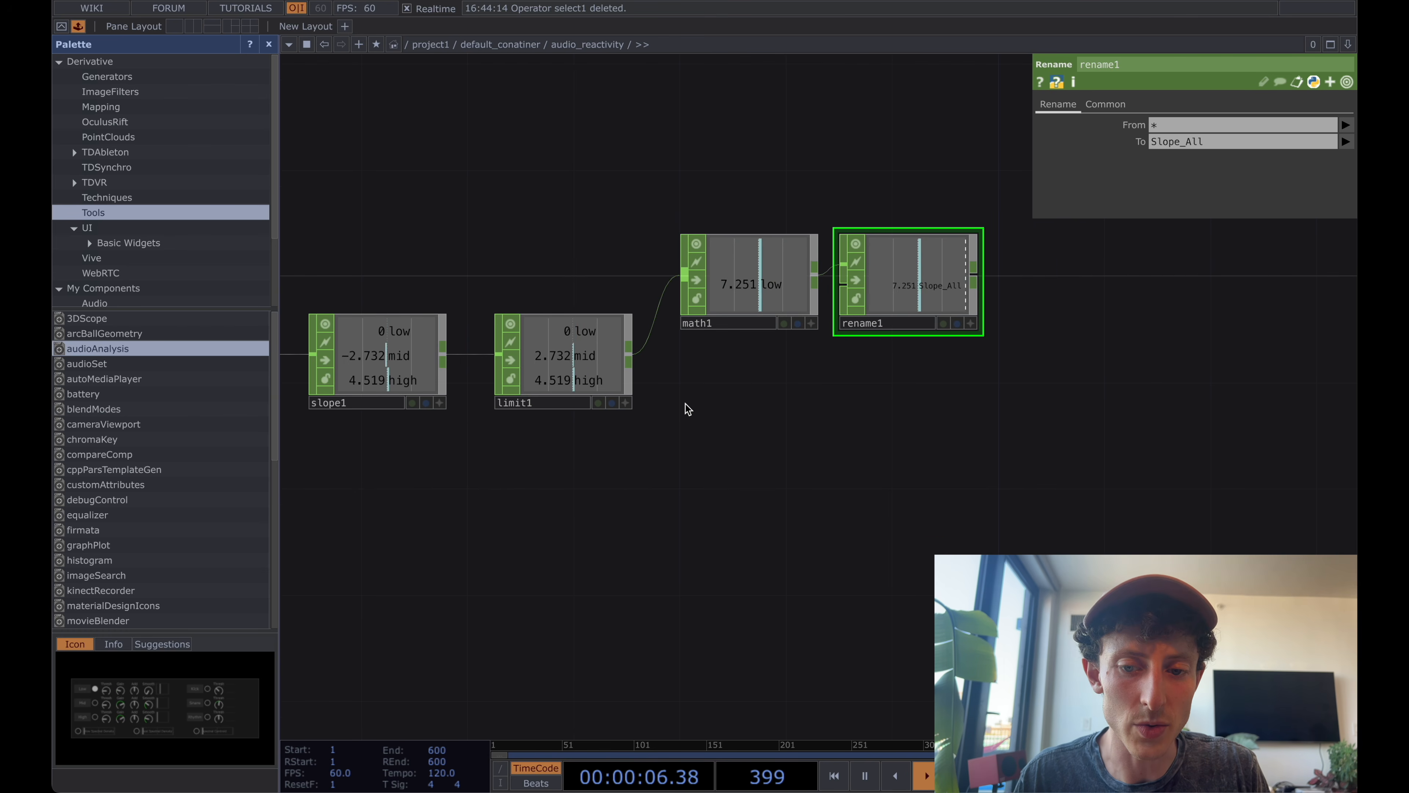
pyautogui.press('Tab')
pyautogui.write('rena')
pyautogui.press('Return')
pyautogui.click(718, 407)
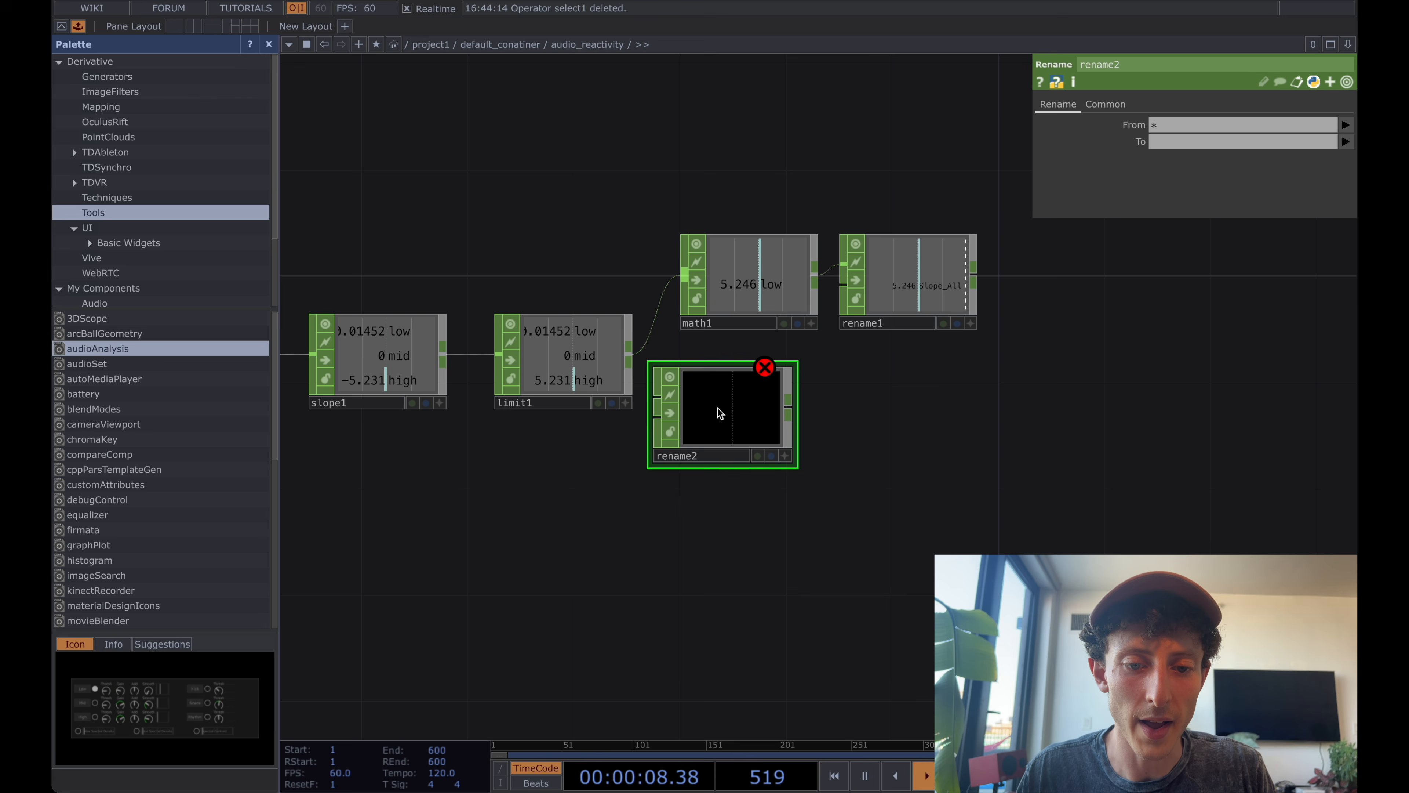
pyautogui.moveTo(718, 413); pyautogui.dragTo(771, 413)
pyautogui.moveTo(629, 347); pyautogui.dragTo(778, 418)
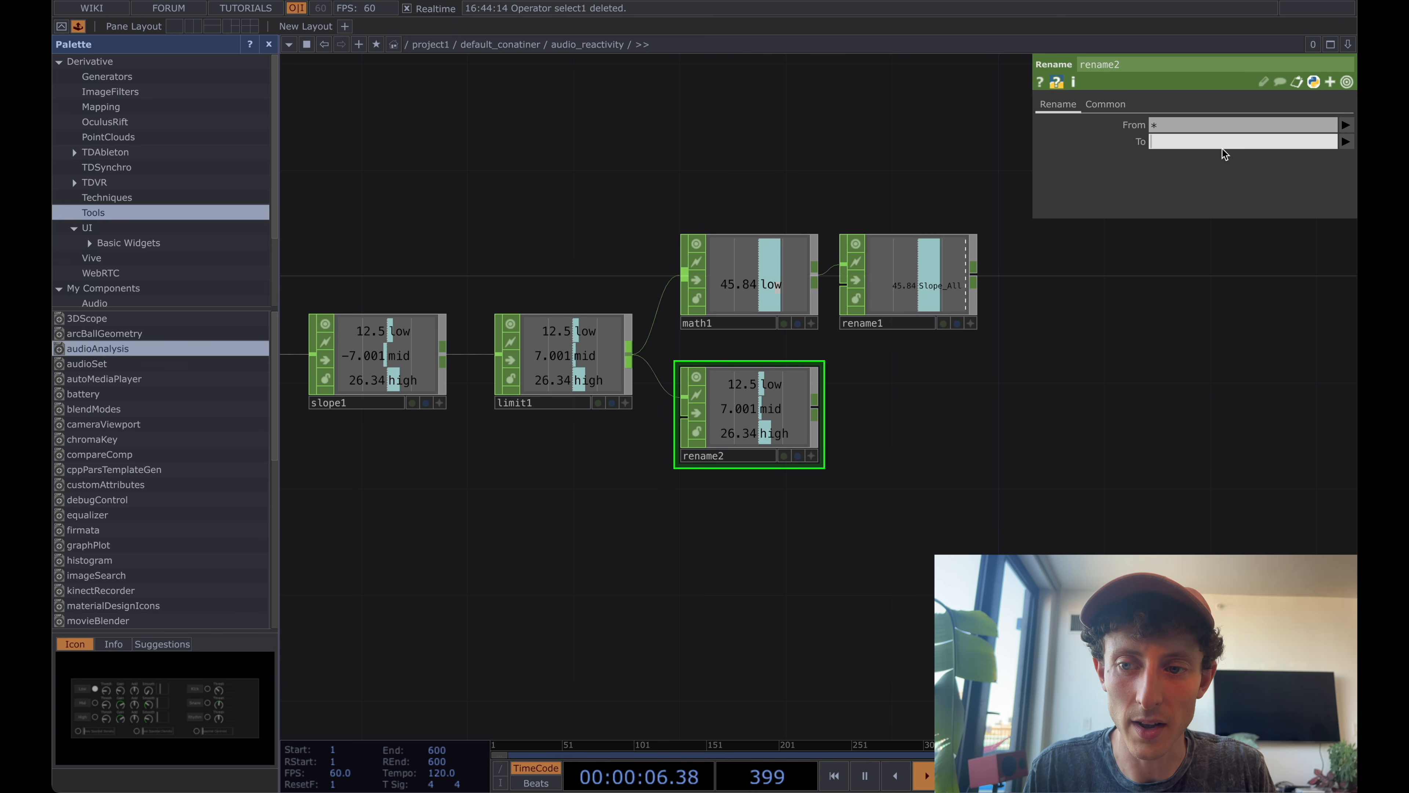
# Set rename2's To pattern to Slope_*.
pyautogui.write('Slope')
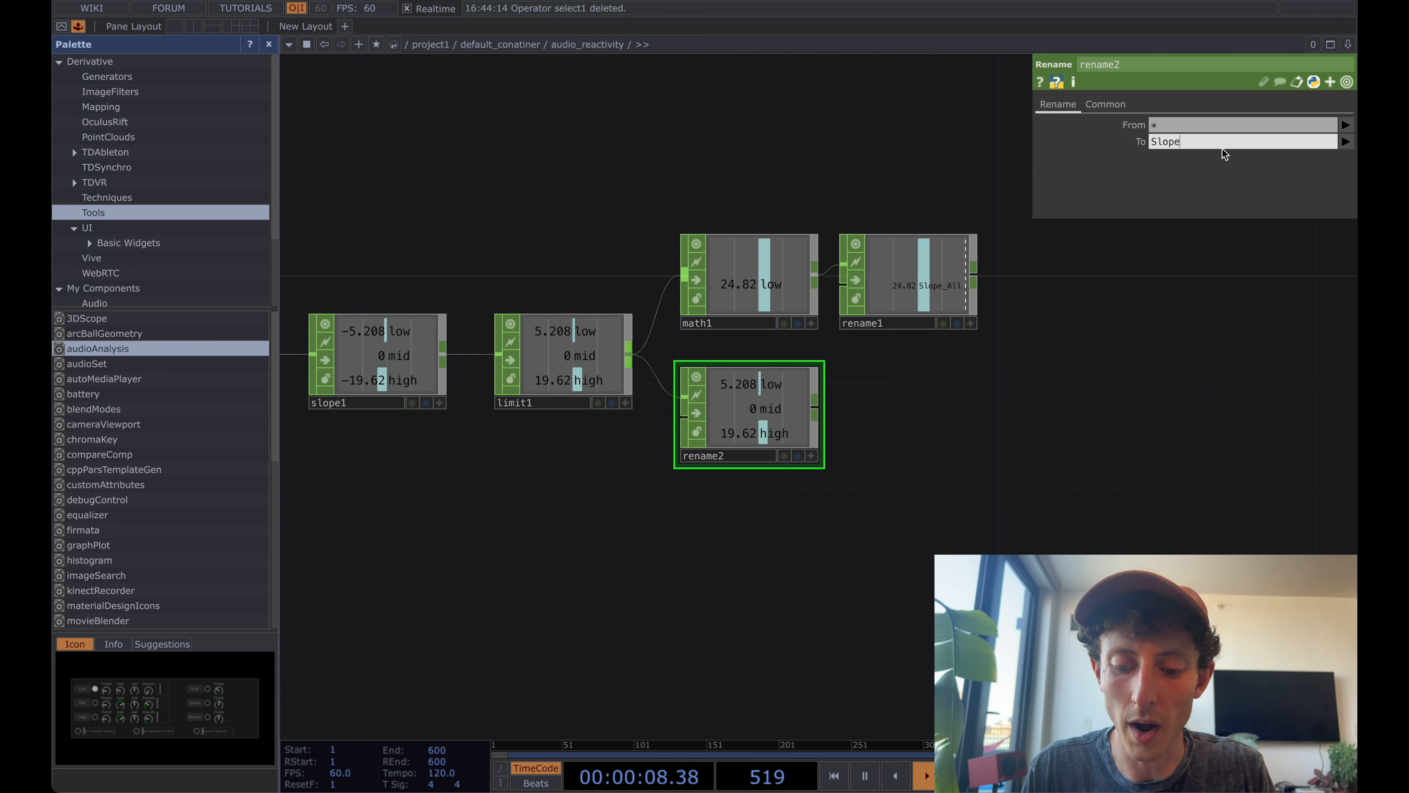
pyautogui.write('_*')
pyautogui.press('Return')
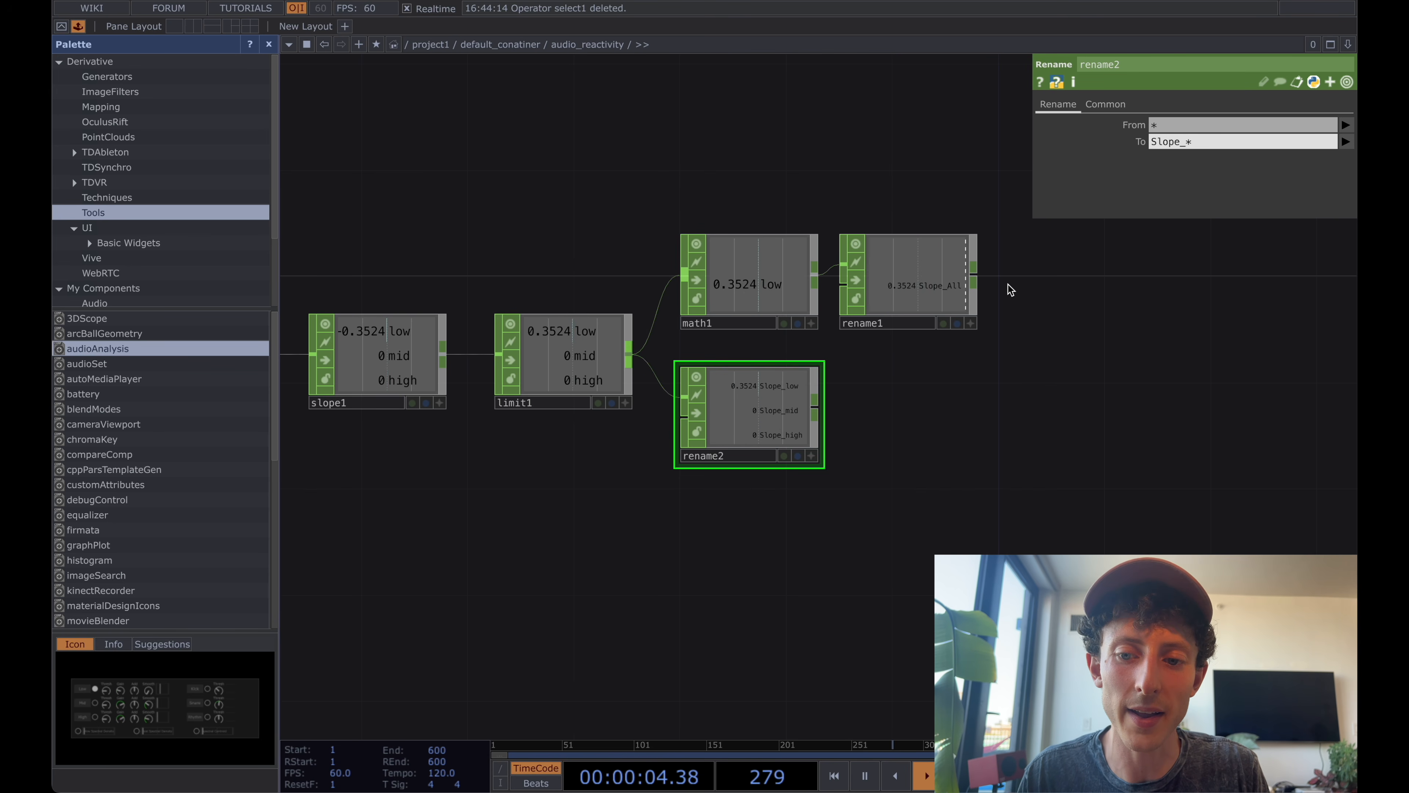
# Add a Merge CHOP after rename1, place it to the right of rename2, and connect rename2 as its second input.
pyautogui.rightClick(978, 278)
pyautogui.write('ma')
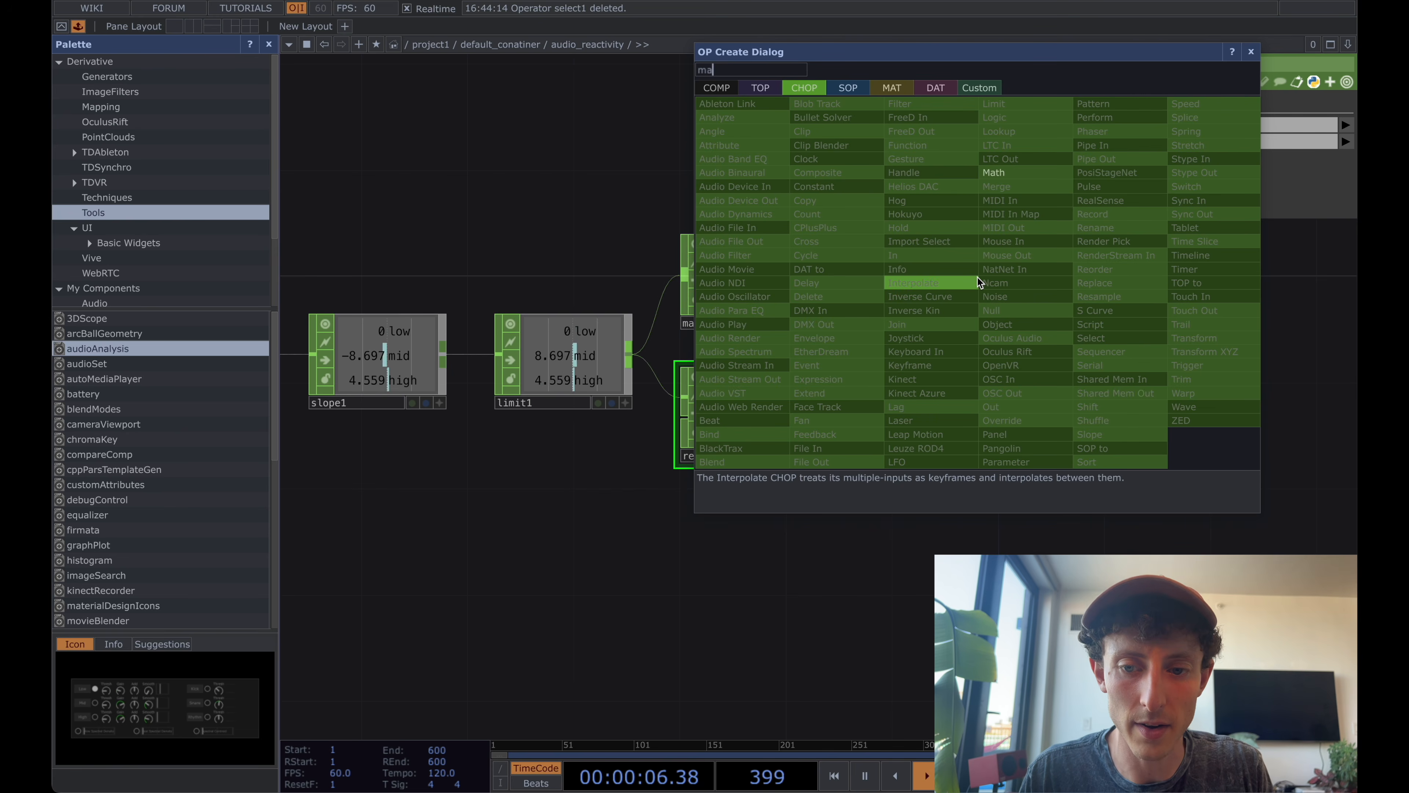
pyautogui.write('er')
pyautogui.press('Return')
pyautogui.click(978, 279)
pyautogui.moveTo(948, 294); pyautogui.dragTo(1031, 422)
pyautogui.moveTo(815, 412); pyautogui.dragTo(1044, 413)
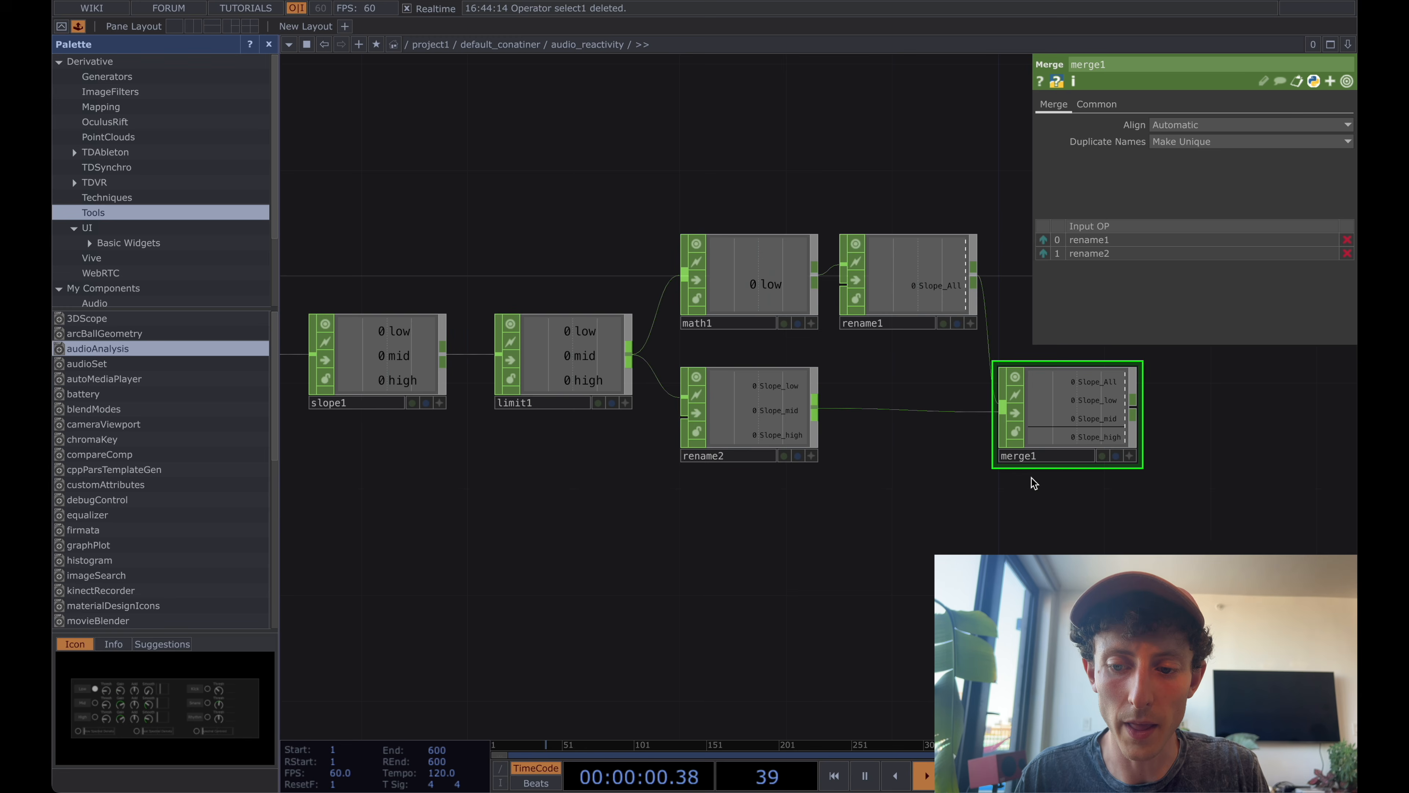
# Add a Speed CHOP connected to merge1's output and place it to the right of merge1.
pyautogui.moveTo(993, 481); pyautogui.dragTo(803, 480)
pyautogui.moveTo(891, 413); pyautogui.dragTo(849, 406)
pyautogui.moveTo(850, 406); pyautogui.dragTo(925, 395)
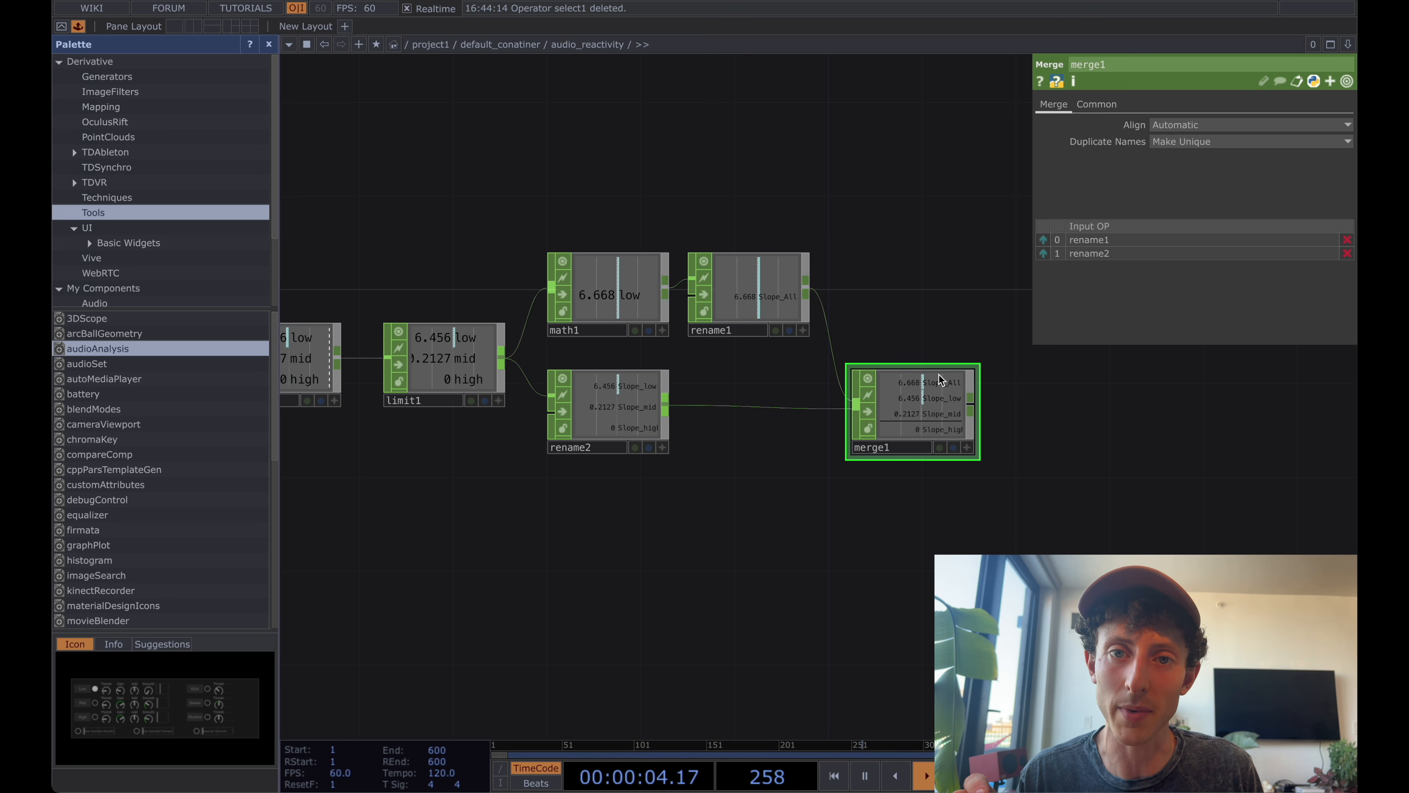
pyautogui.moveTo(911, 338); pyautogui.dragTo(892, 334)
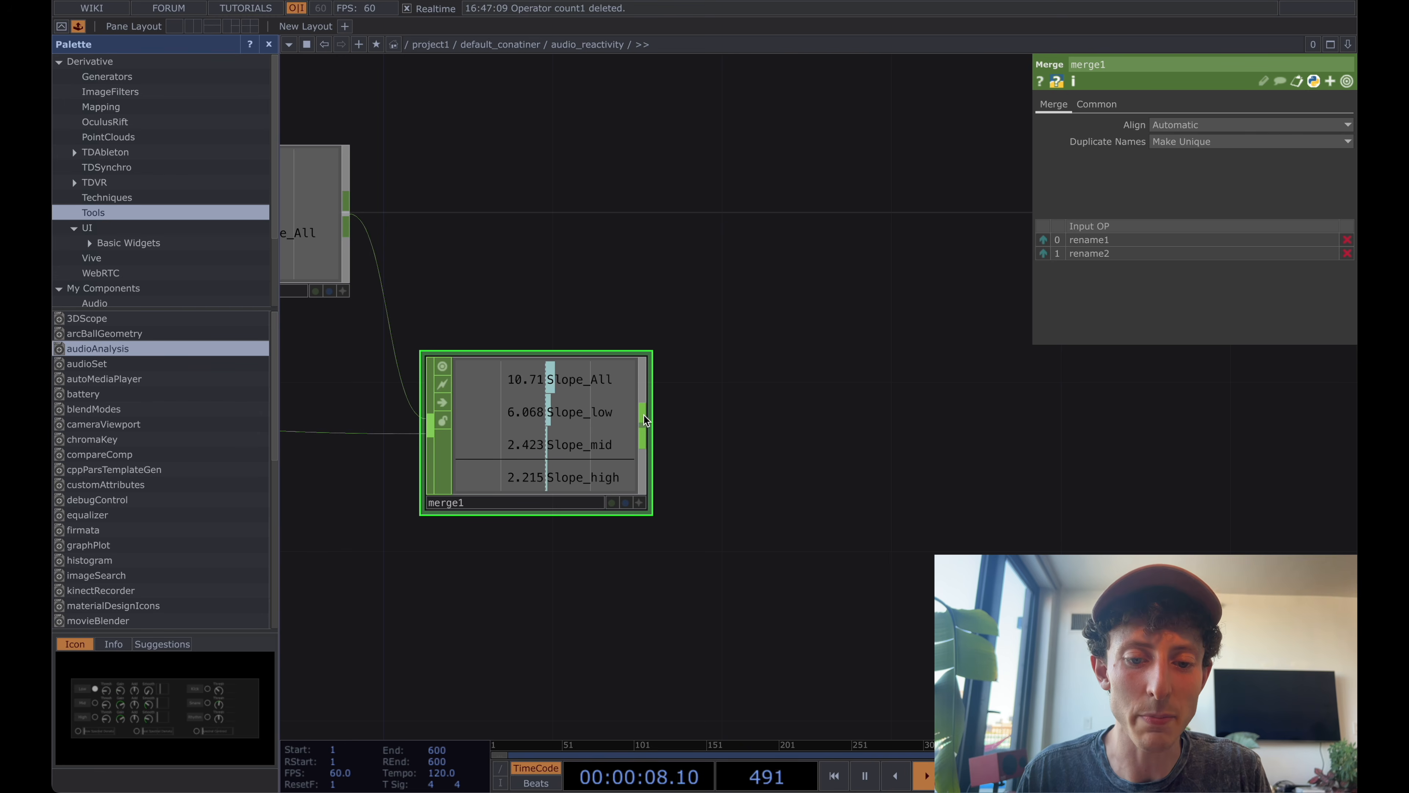
pyautogui.press('Tab')
pyautogui.write('s')
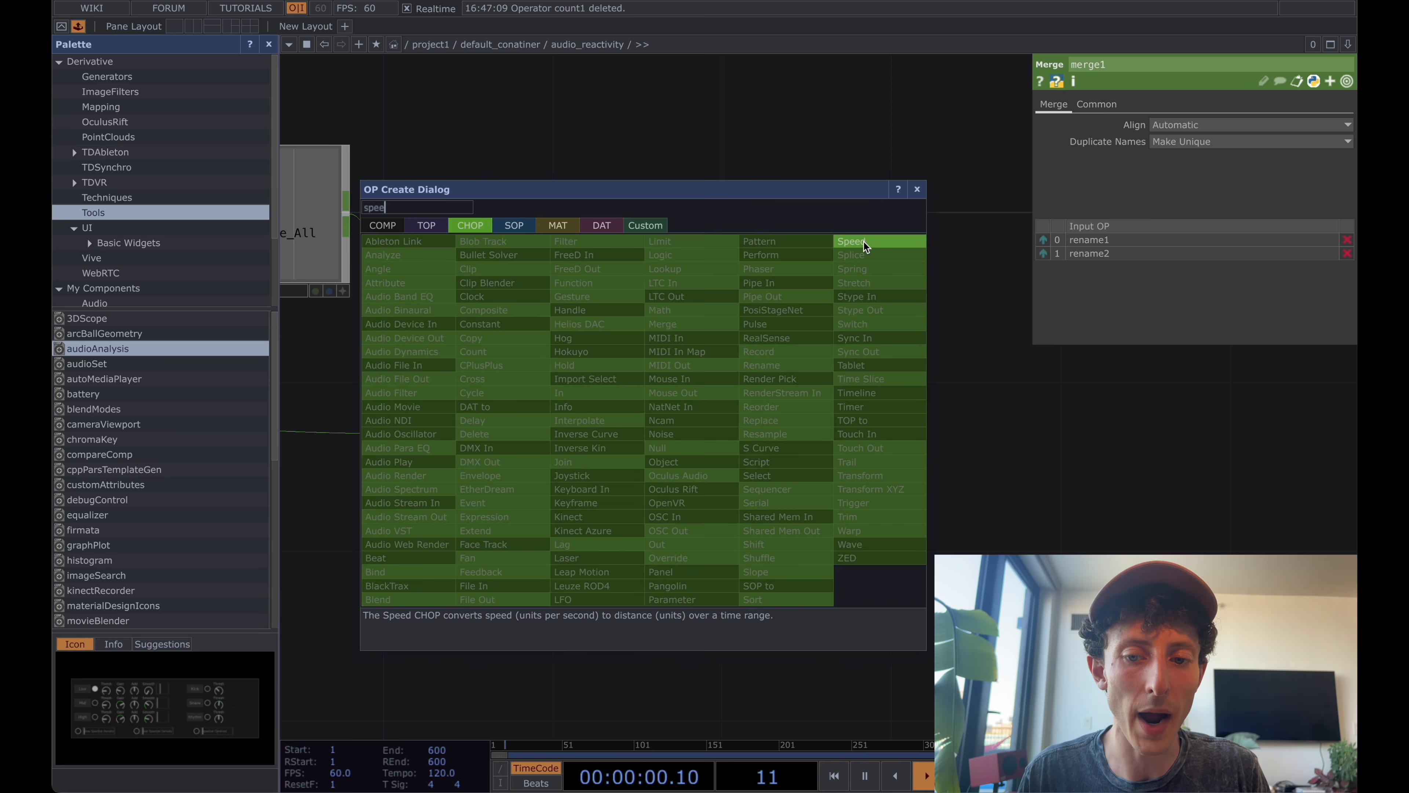
pyautogui.click(863, 243)
pyautogui.click(888, 344)
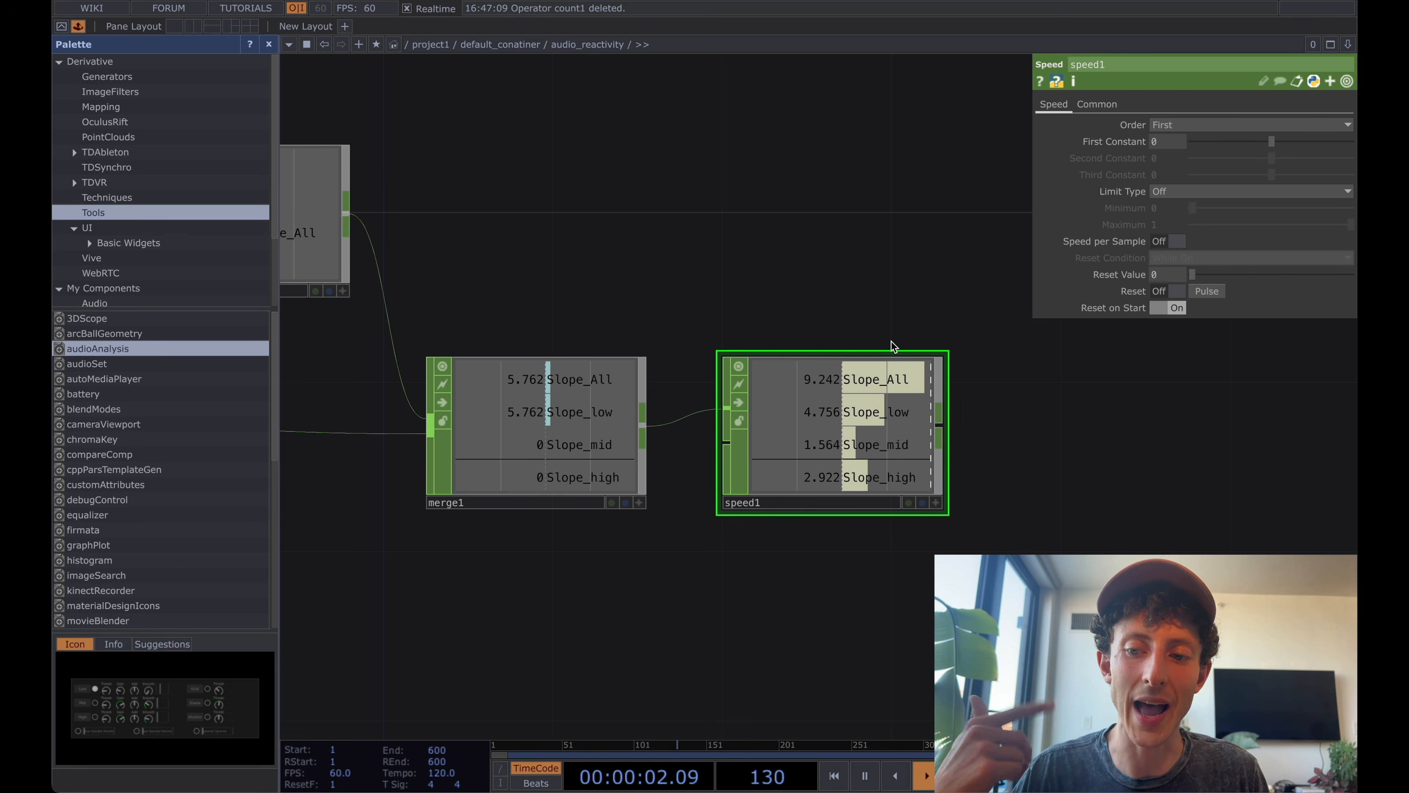
# Add a Rename CHOP after speed1 and set its To pattern to Count_*.
pyautogui.scroll(-3, 891, 342)
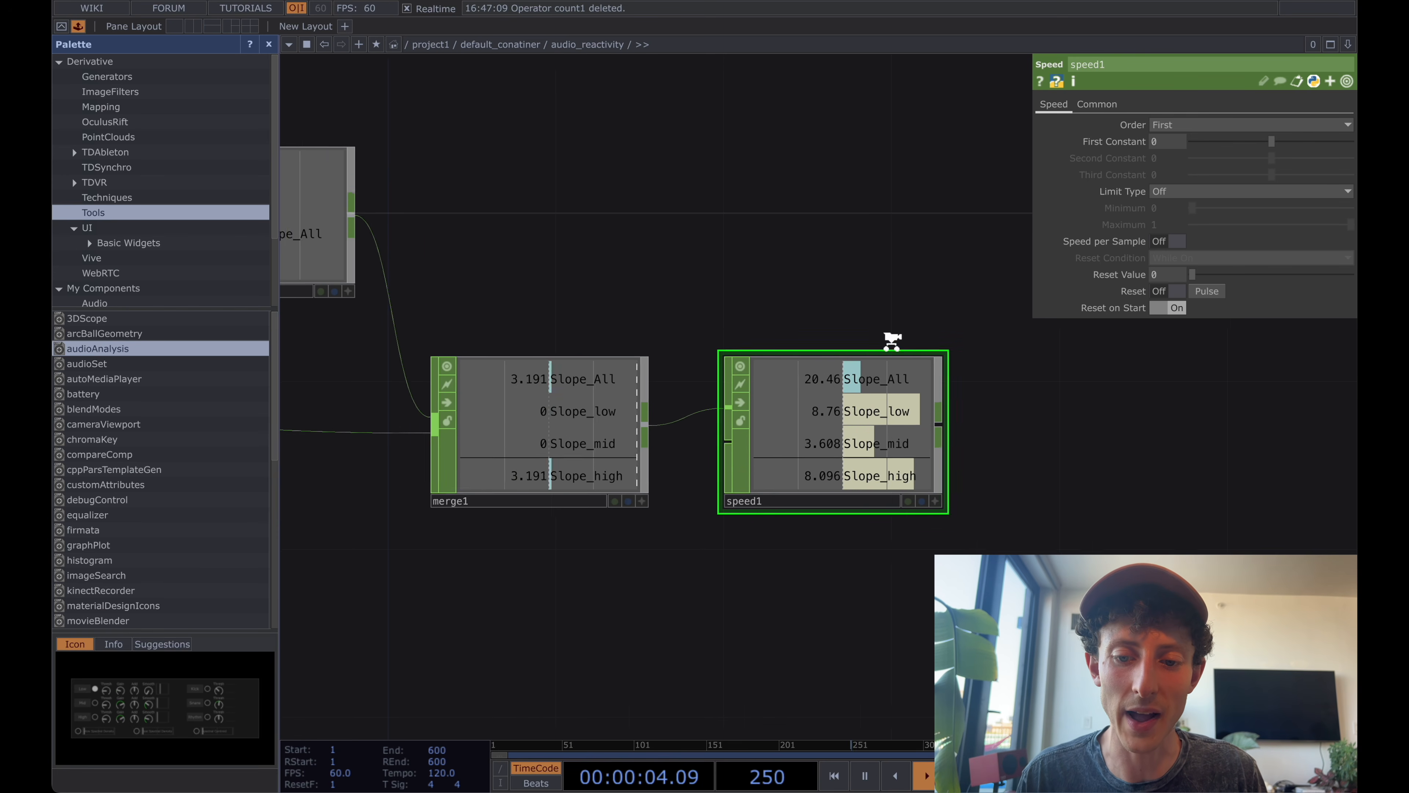
pyautogui.moveTo(899, 277); pyautogui.dragTo(827, 277)
pyautogui.click(807, 409)
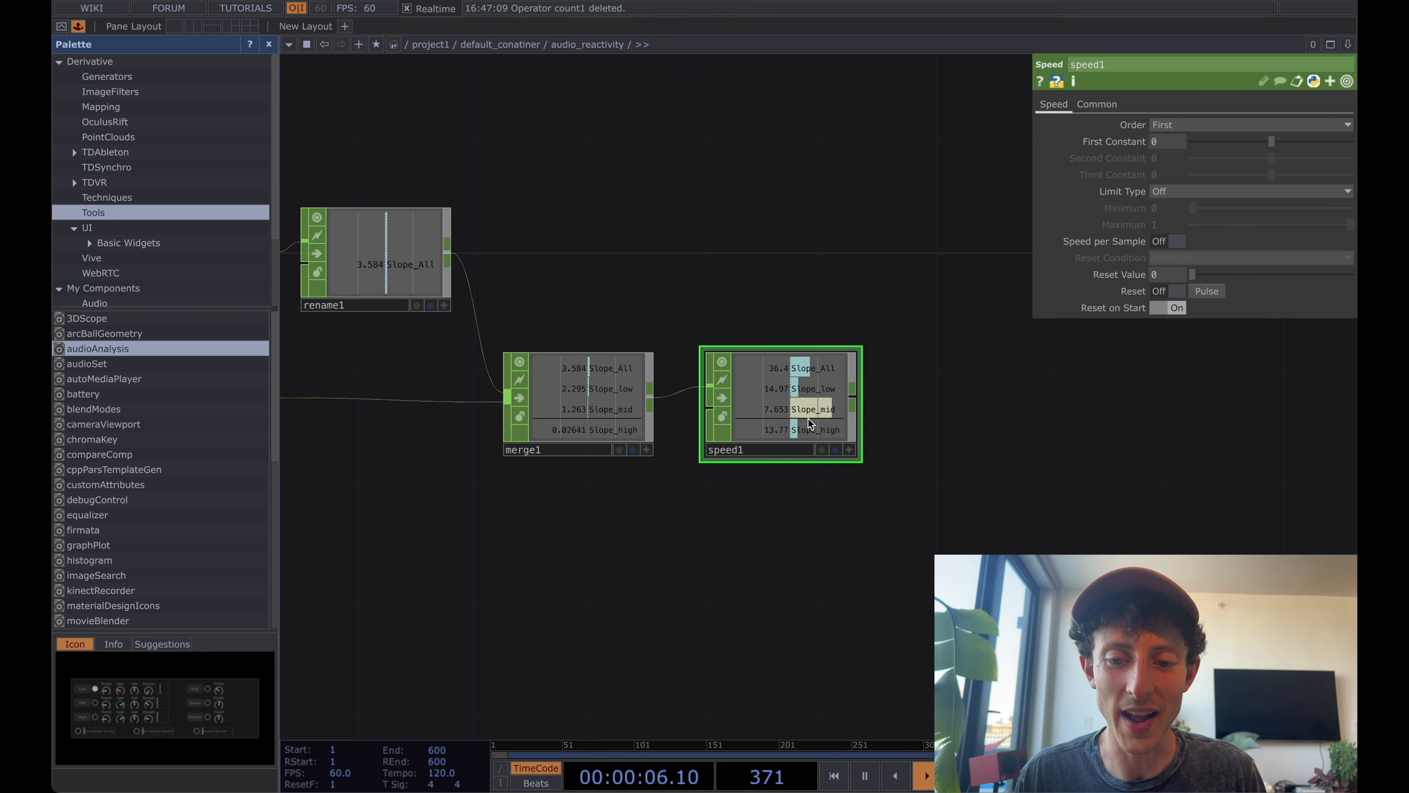
pyautogui.press('Tab')
pyautogui.write('ren')
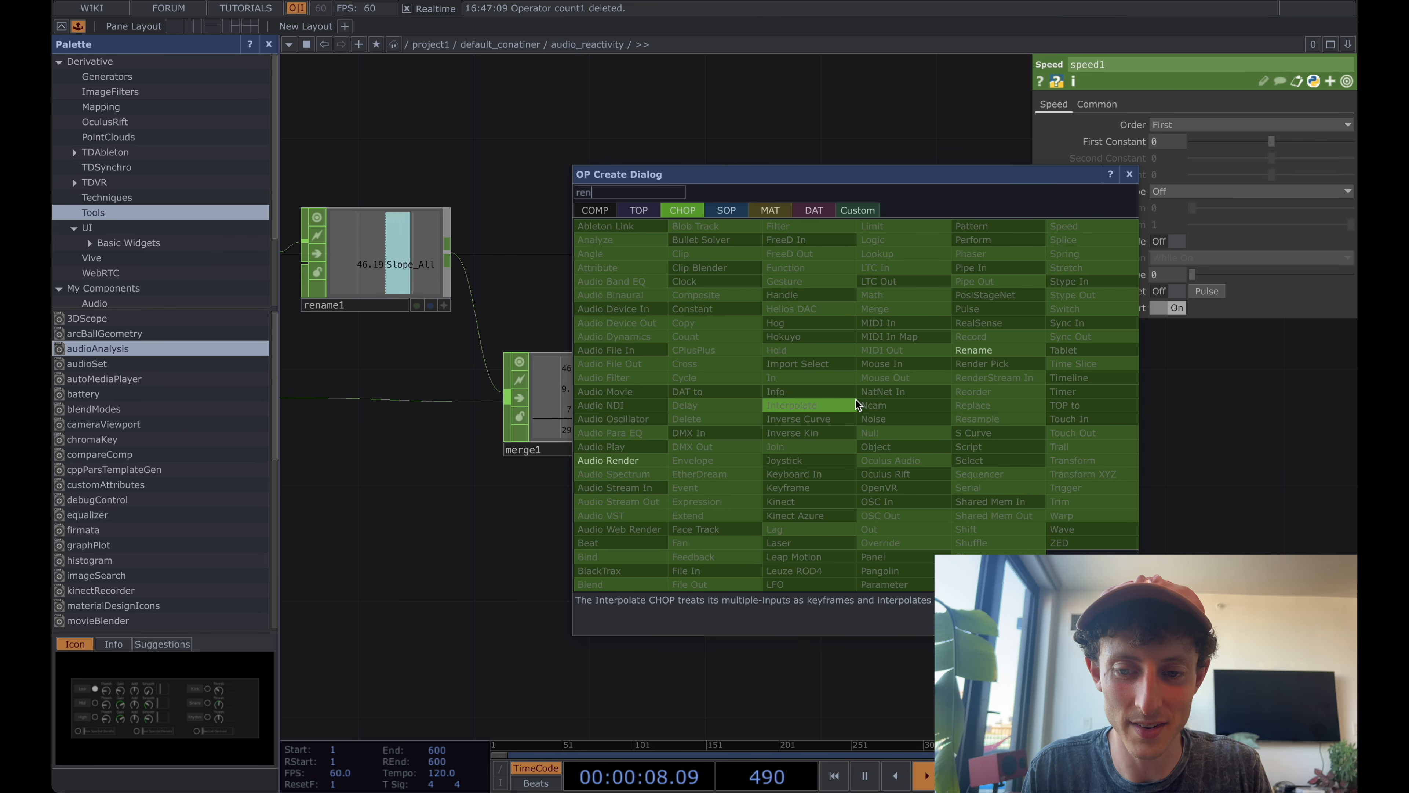
pyautogui.press('Return')
pyautogui.click(983, 404)
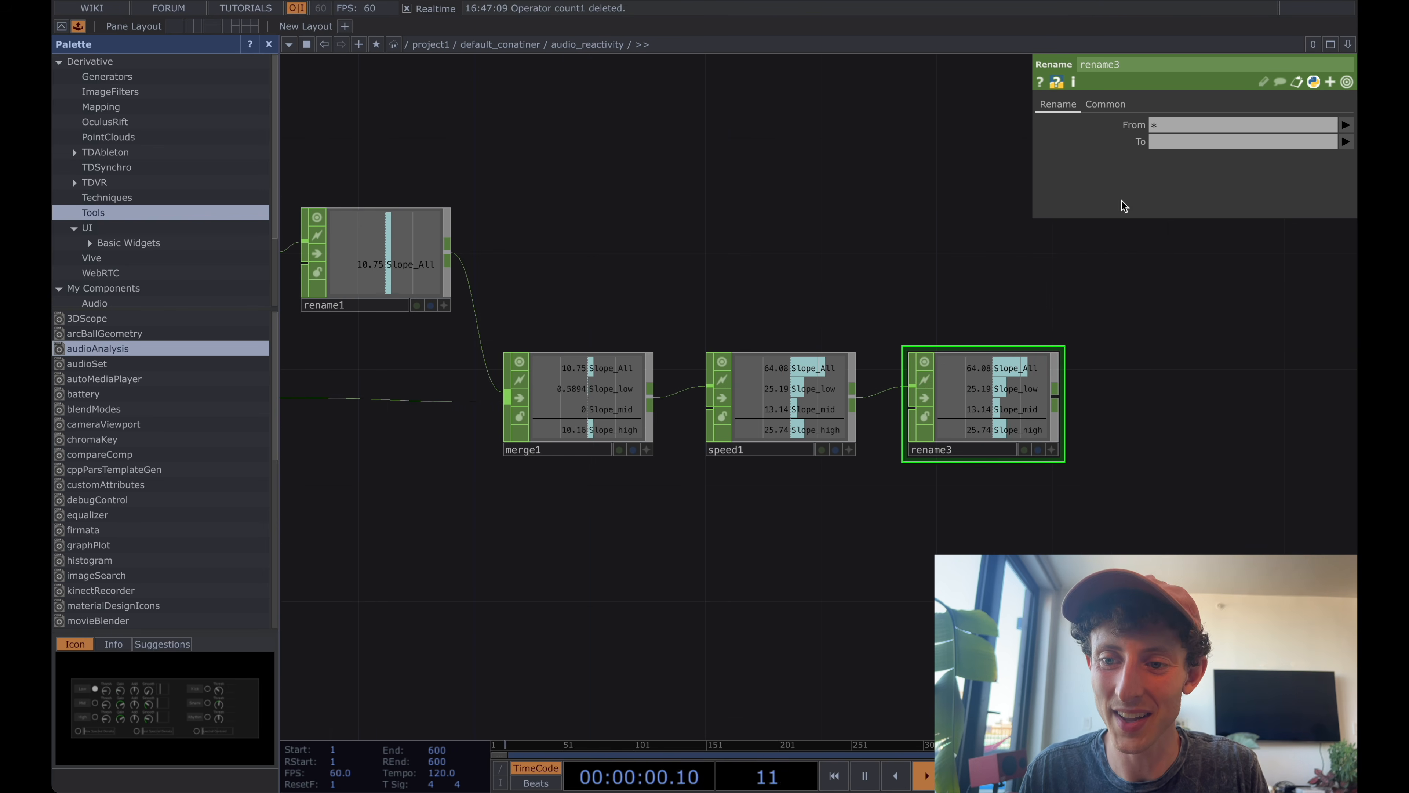
pyautogui.click(1179, 142)
pyautogui.write('Count_*')
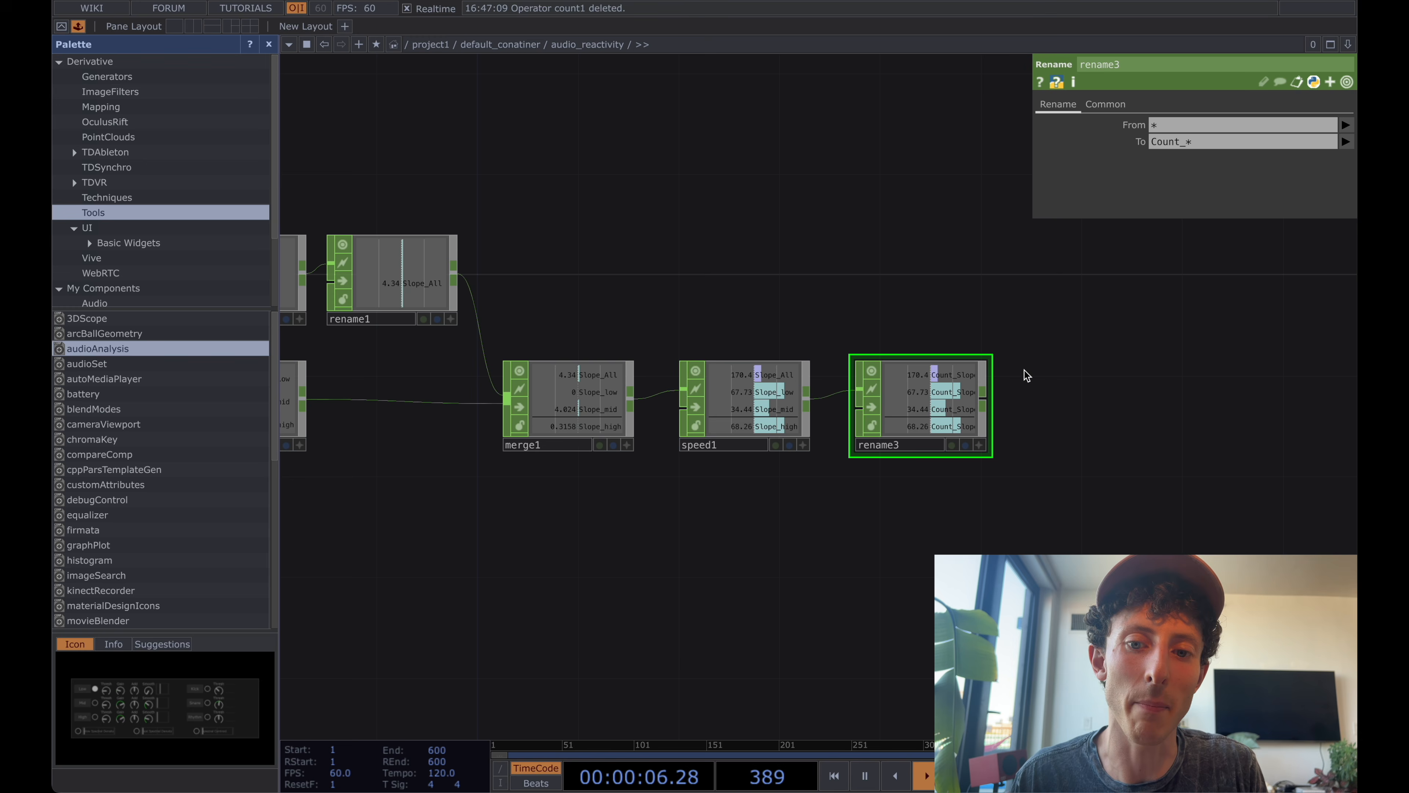
# Add another Merge CHOP above and to the right of rename3.
pyautogui.scroll(-2, 1000, 324)
pyautogui.moveTo(1016, 291); pyautogui.dragTo(946, 271)
pyautogui.press('Tab')
pyautogui.write('mer')
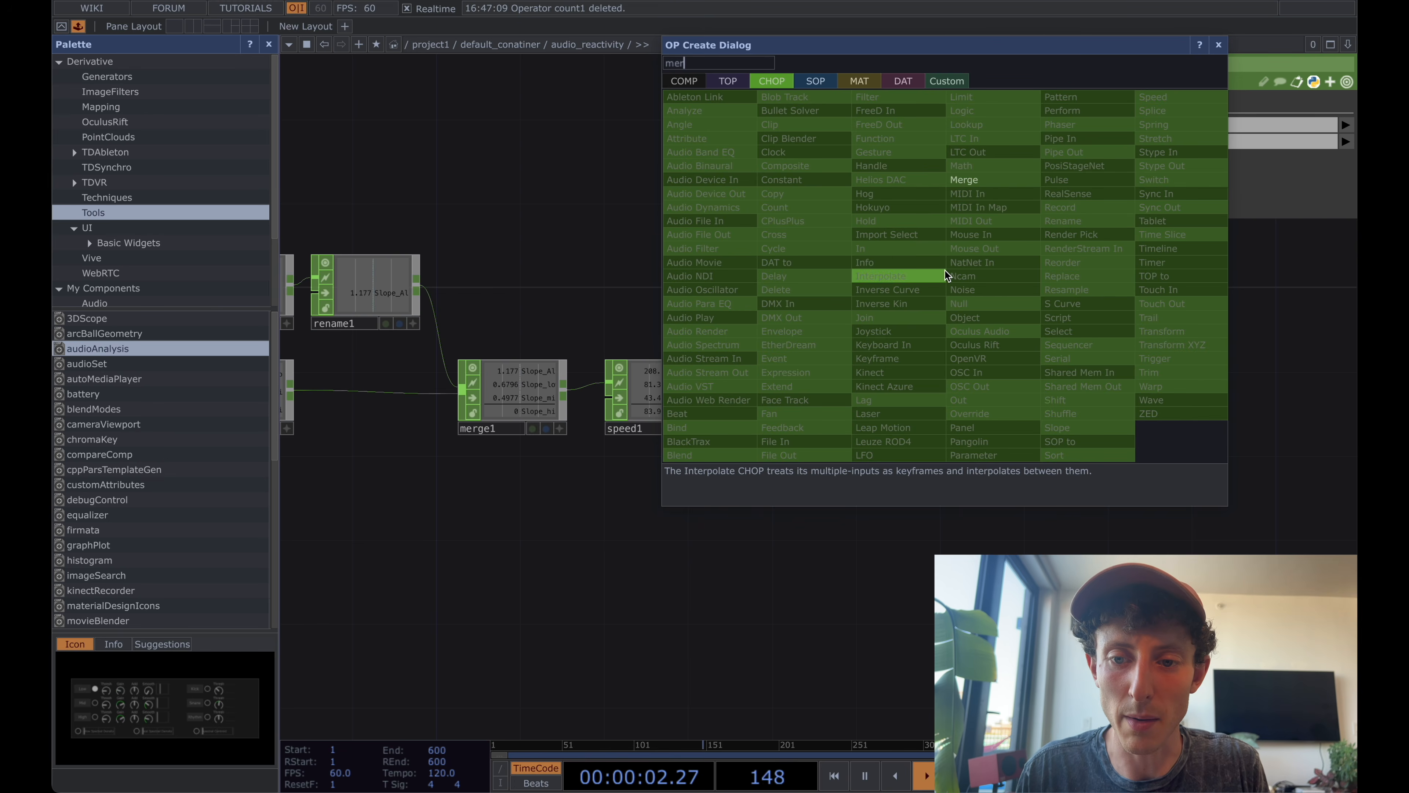
pyautogui.click(968, 179)
pyautogui.click(975, 296)
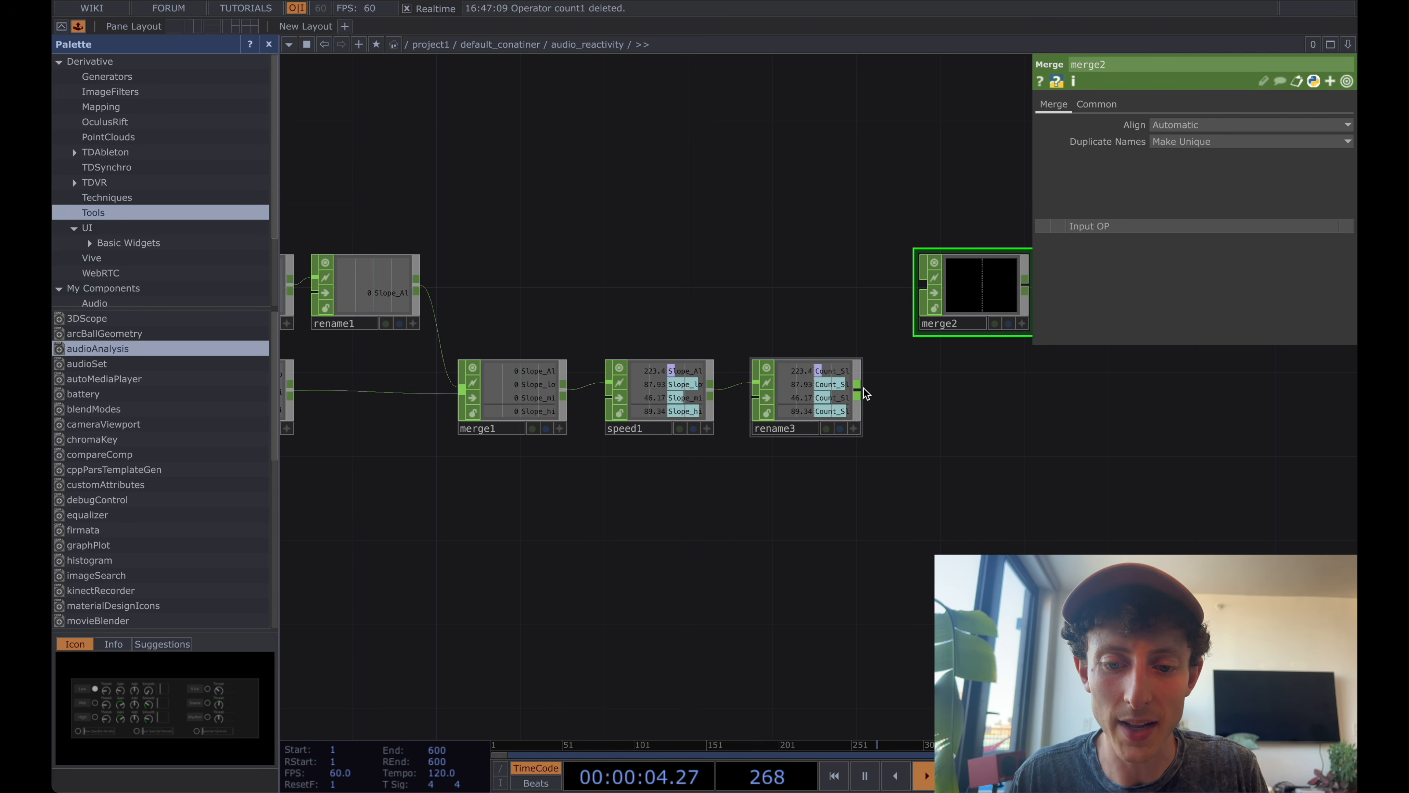
# Connect the outputs of rename3 and merge1 to merge2's input.
pyautogui.moveTo(860, 390)
pyautogui.mouseDown()
pyautogui.moveTo(808, 324)
pyautogui.moveTo(943, 283)
pyautogui.mouseUp()
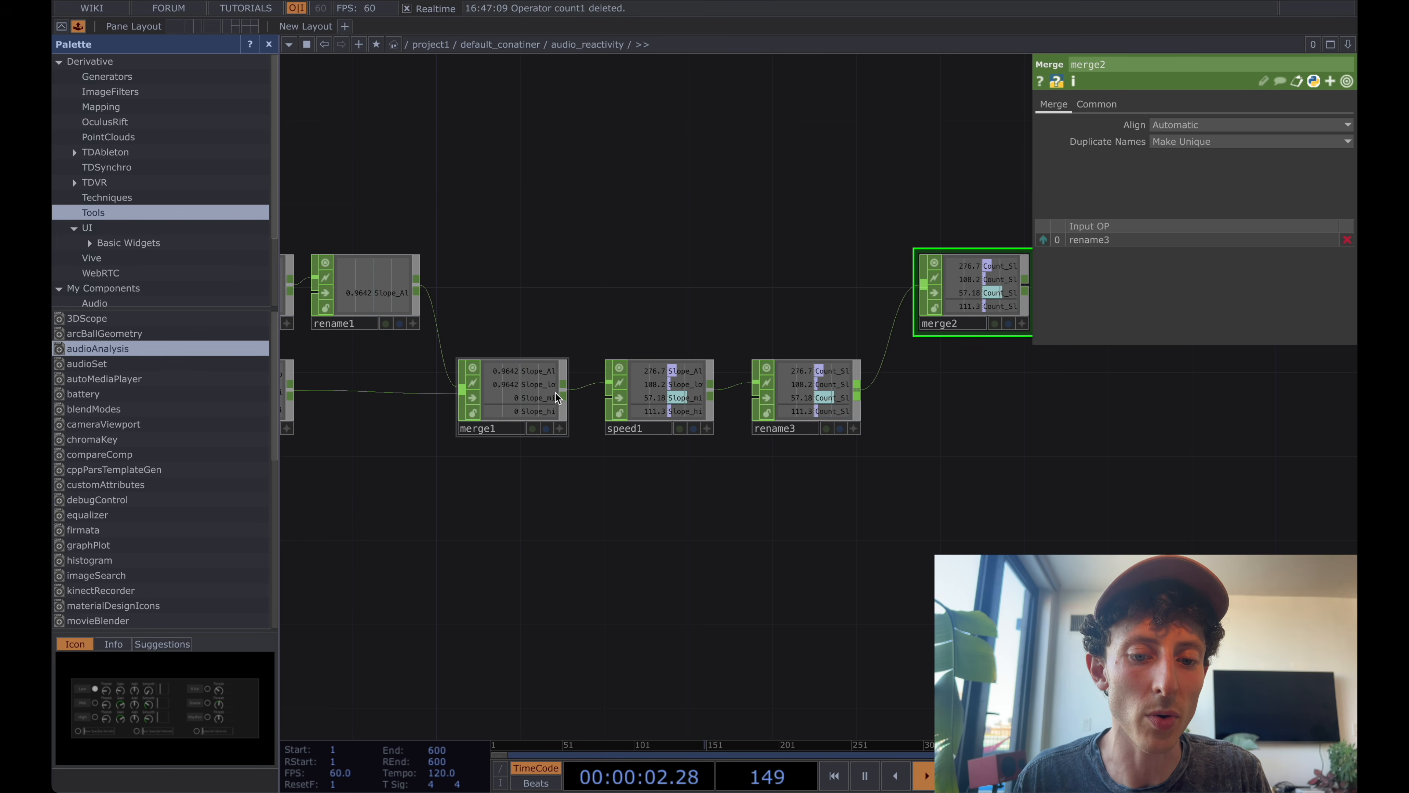
pyautogui.moveTo(568, 390); pyautogui.dragTo(893, 284)
pyautogui.hscroll(1, 933, 386)
pyautogui.scroll(3, 939, 313)
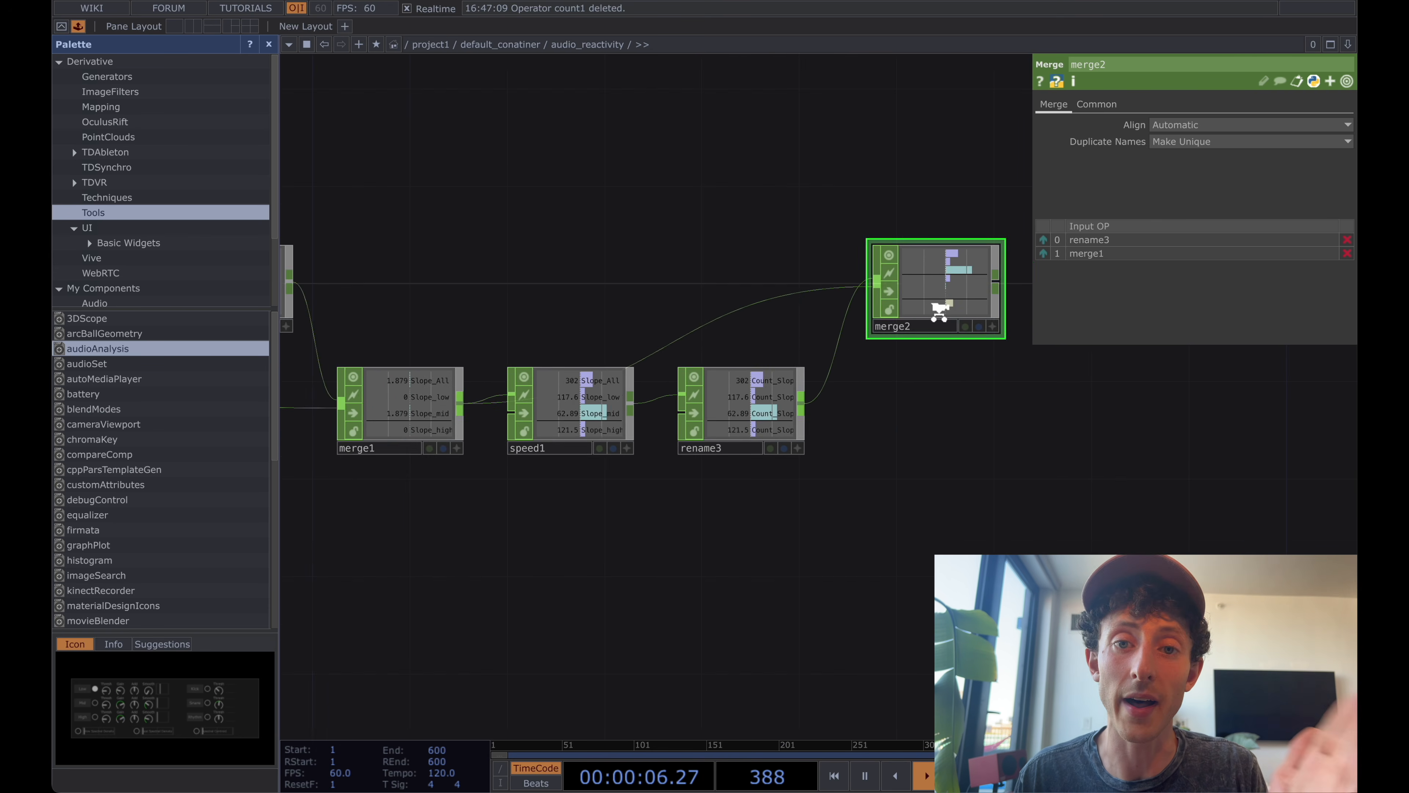
pyautogui.scroll(-5, 939, 313)
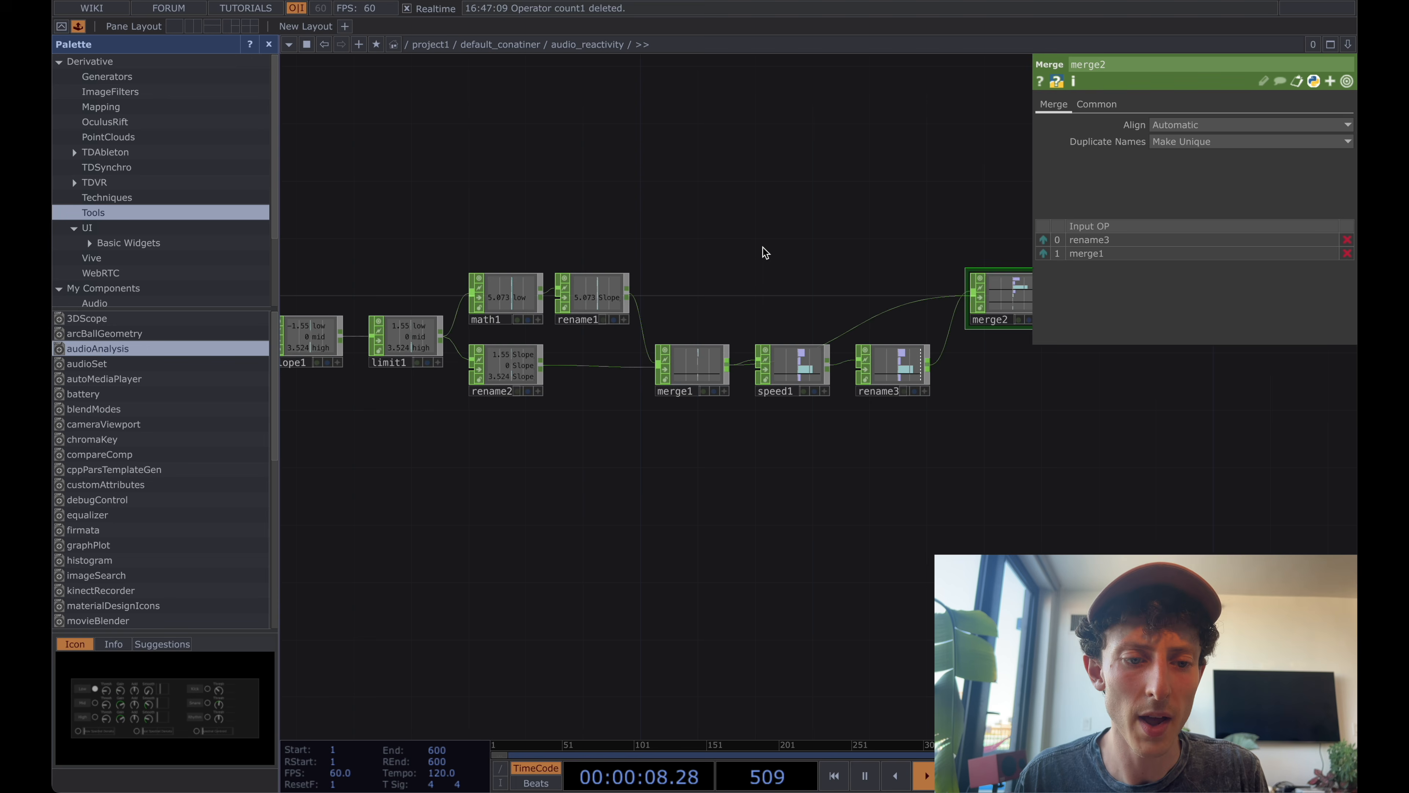
# Connect null1's output to merge2 as a third input and check the merged channel list.
pyautogui.moveTo(745, 236); pyautogui.dragTo(755, 220, button='middle')
pyautogui.moveTo(755, 221); pyautogui.dragTo(829, 220)
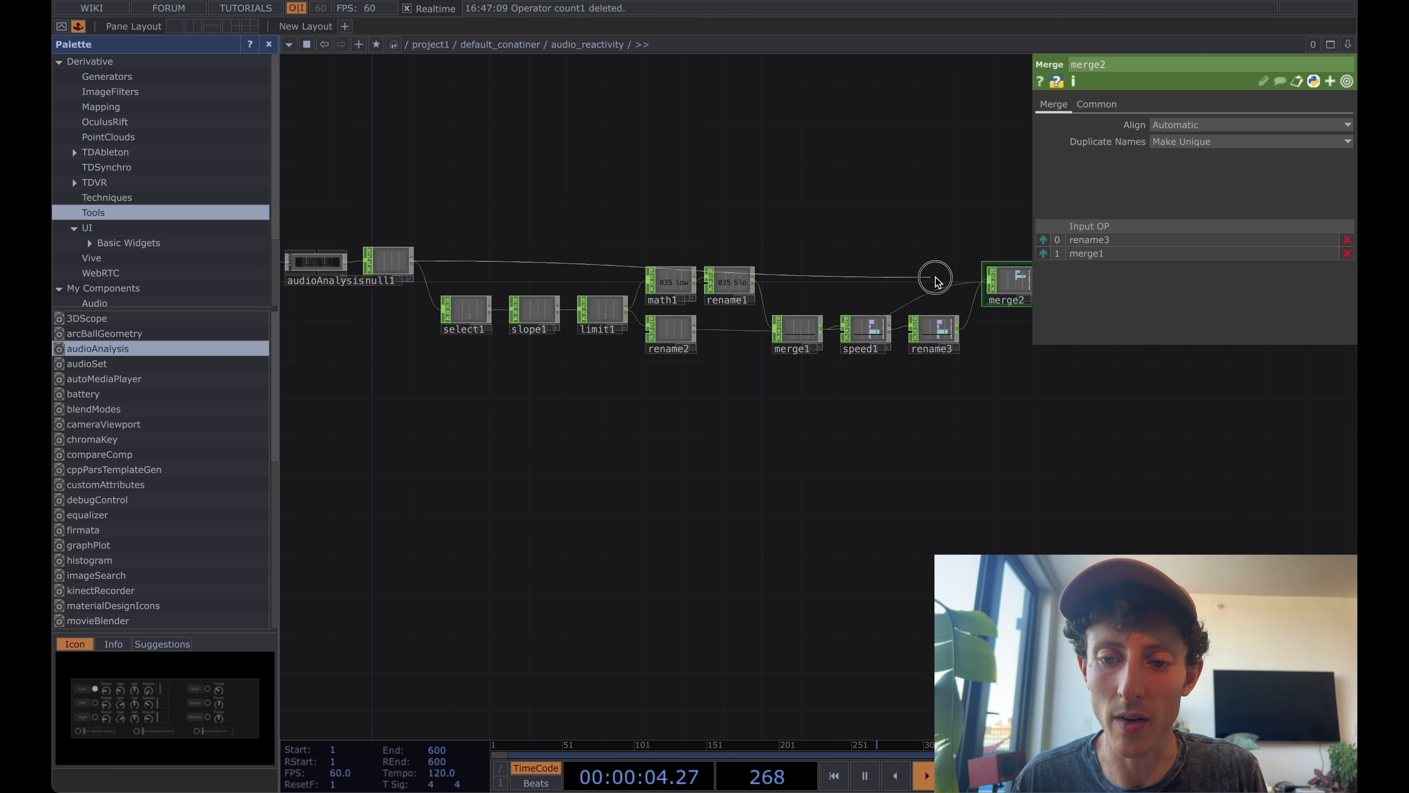
pyautogui.click(968, 294)
pyautogui.scroll(5, 943, 326)
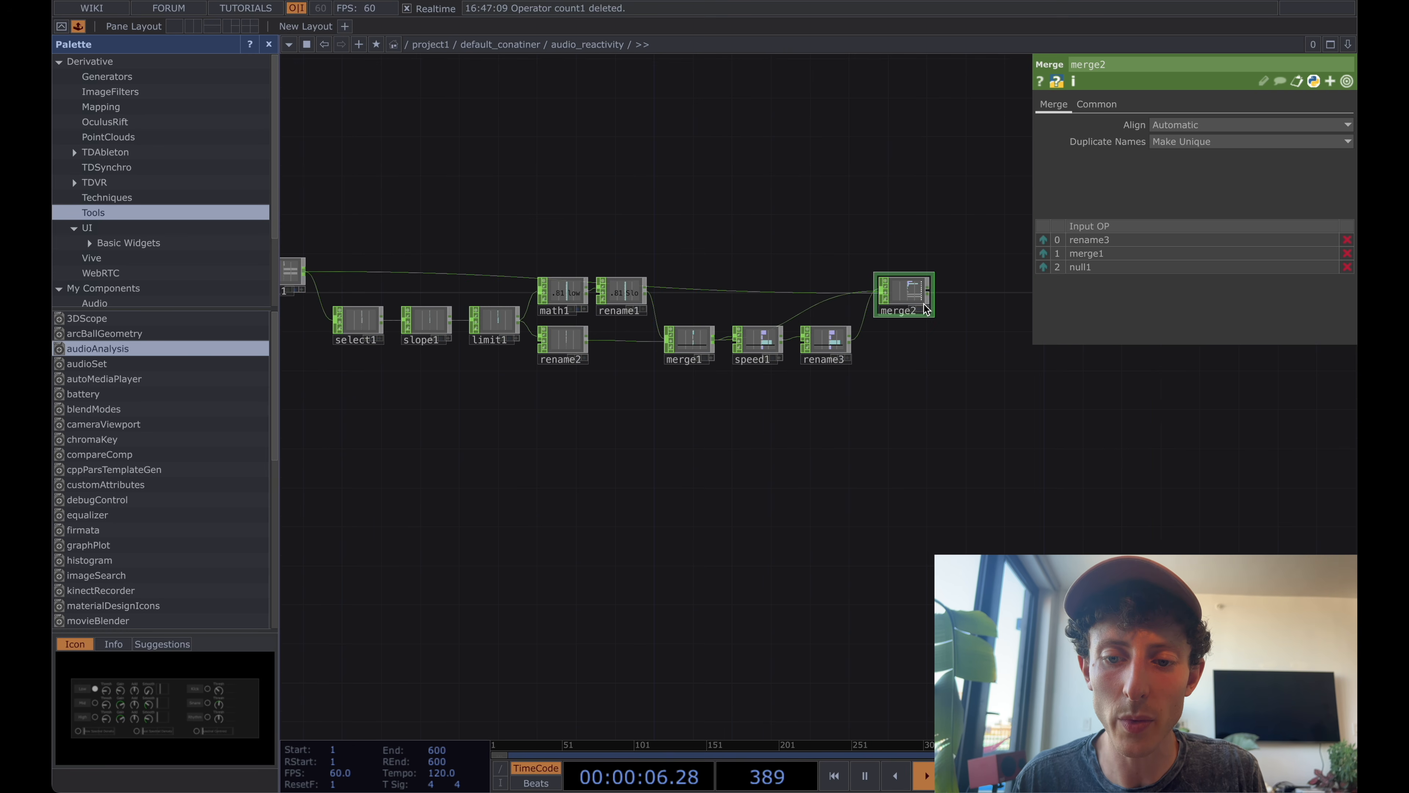
pyautogui.scroll(4, 928, 193)
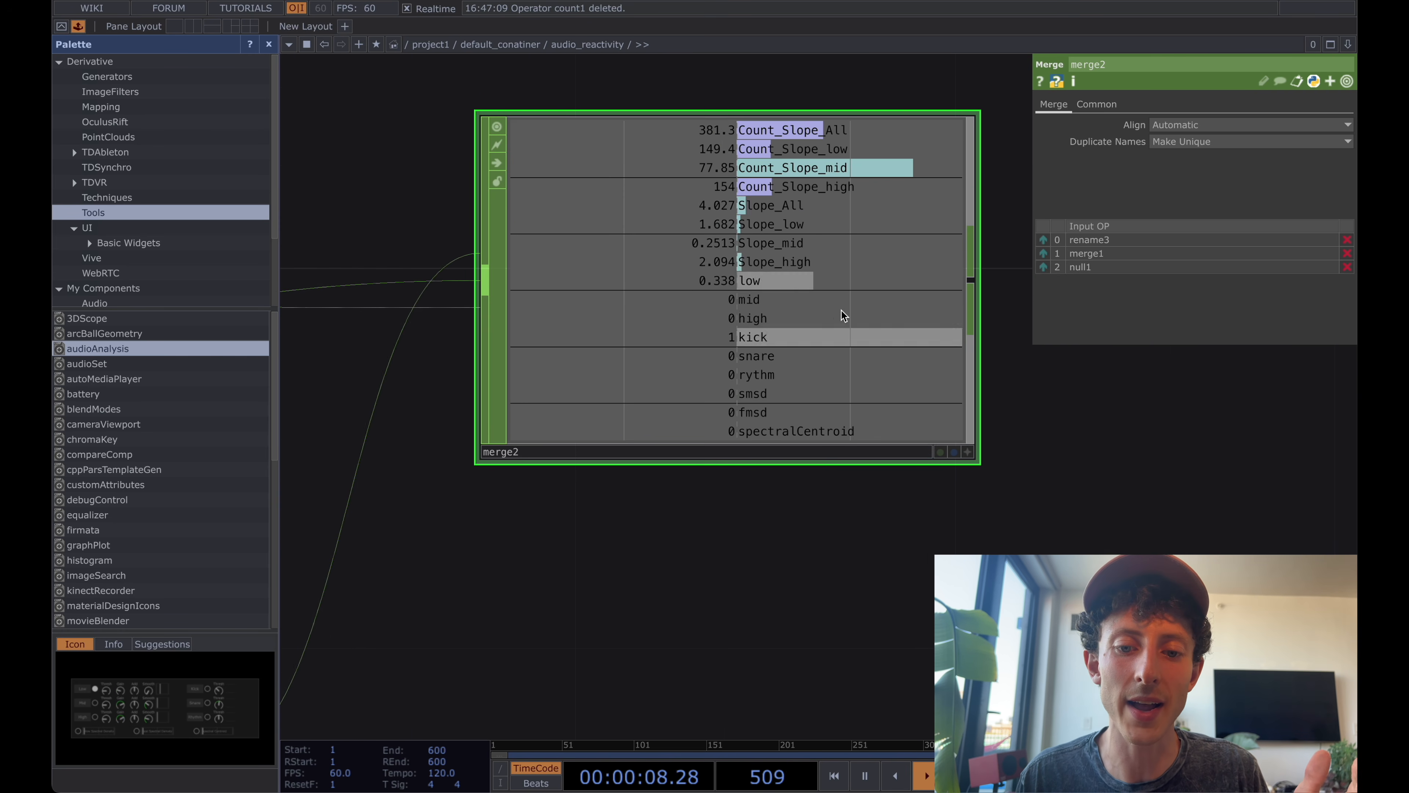
pyautogui.scroll(-6, 841, 310)
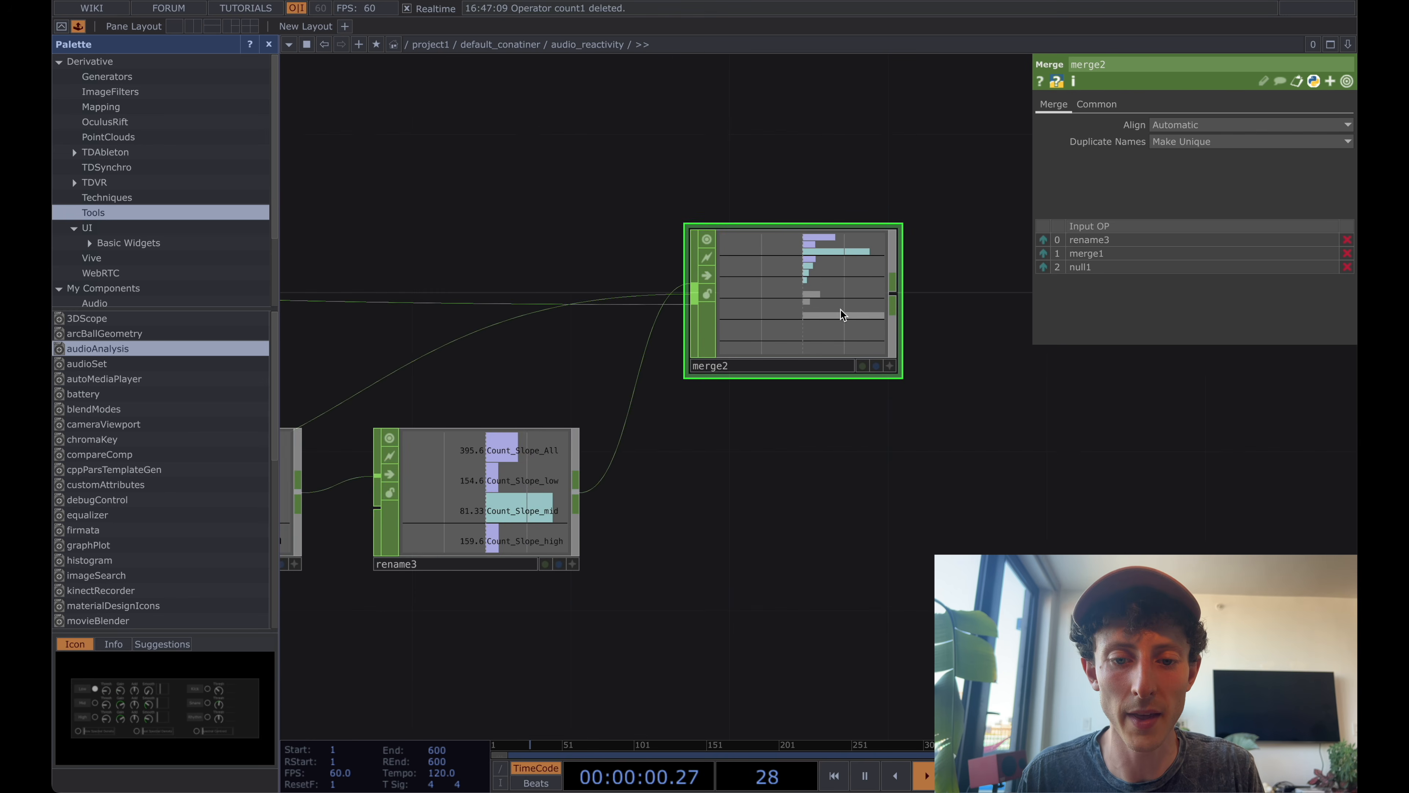
pyautogui.scroll(-2, 693, 163)
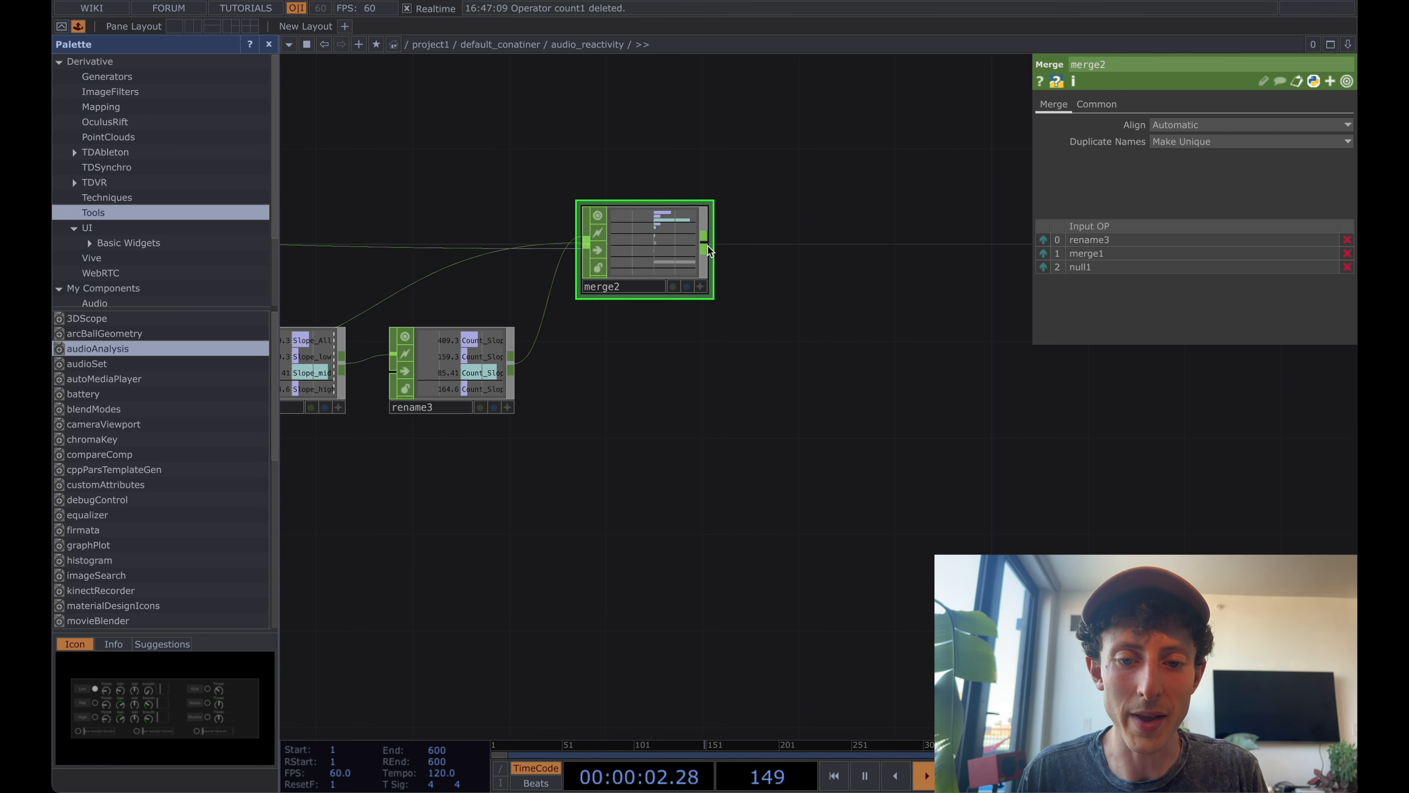
# Add an Out CHOP connected to merge2's output and return to the parent network.
pyautogui.click(708, 250)
pyautogui.click(708, 250)
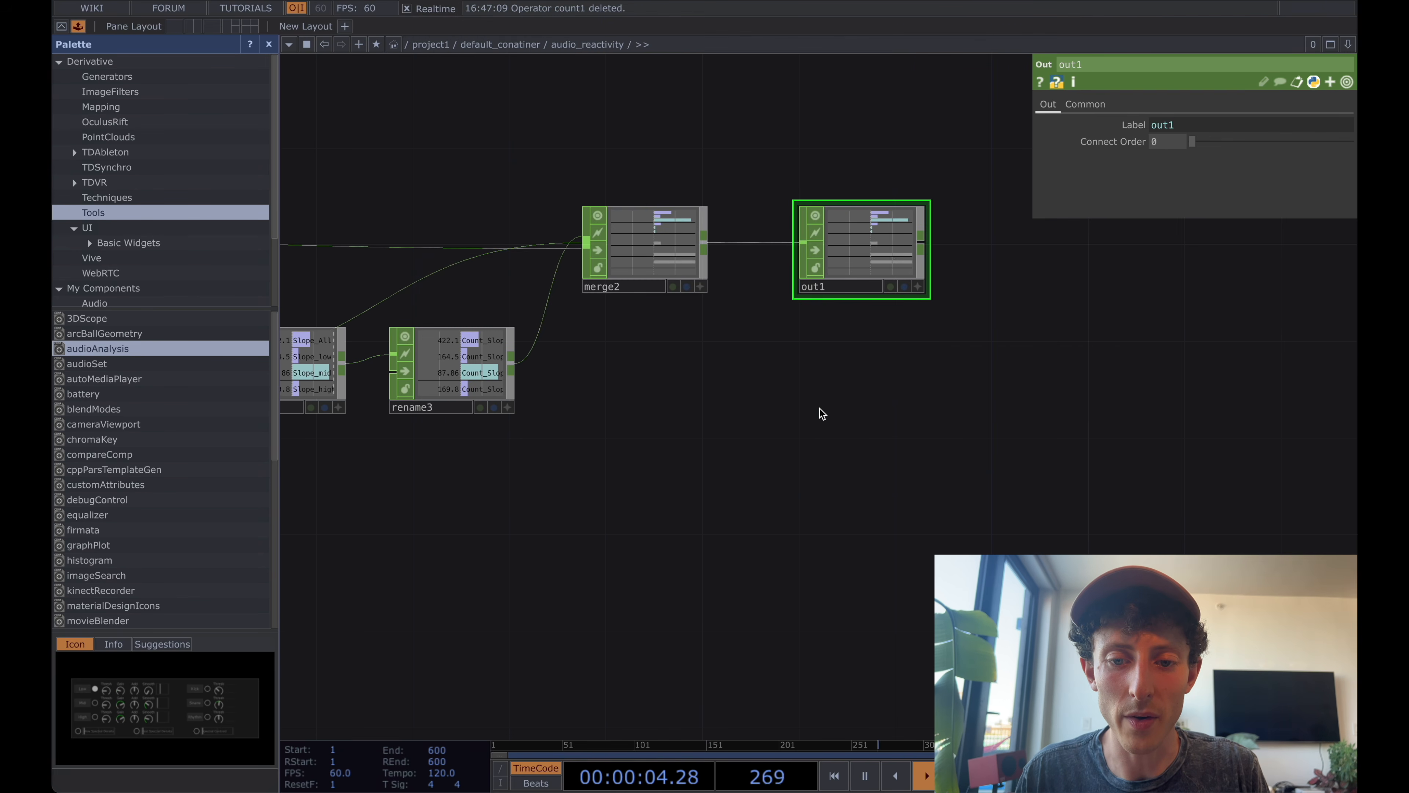
pyautogui.scroll(-5, 821, 413)
pyautogui.scroll(-3, 822, 415)
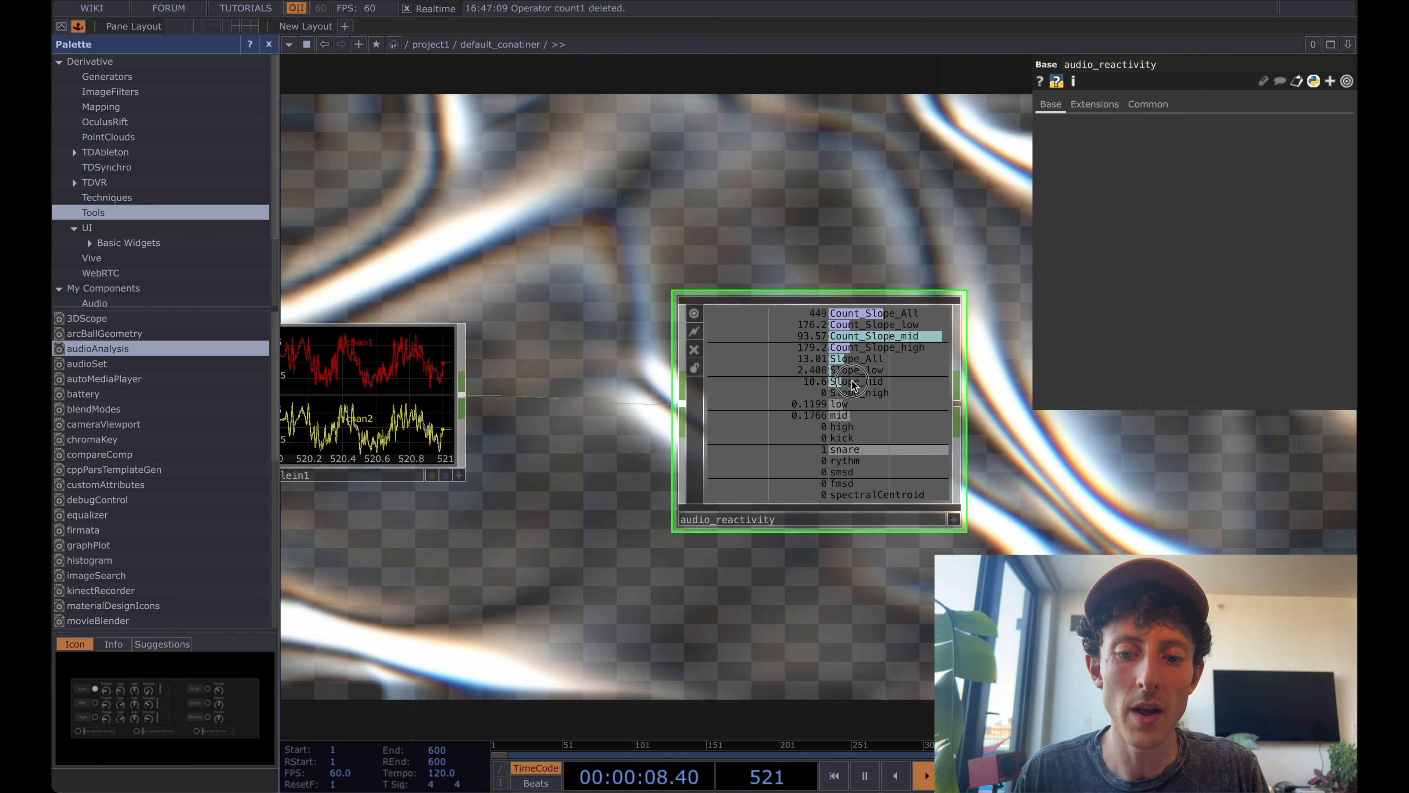
# Inside audio_reactivity, insert a Lag CHOP into the connection between merge2 and out1.
pyautogui.scroll(3, 953, 487)
pyautogui.scroll(1, 937, 421)
pyautogui.moveTo(952, 378); pyautogui.dragTo(897, 391)
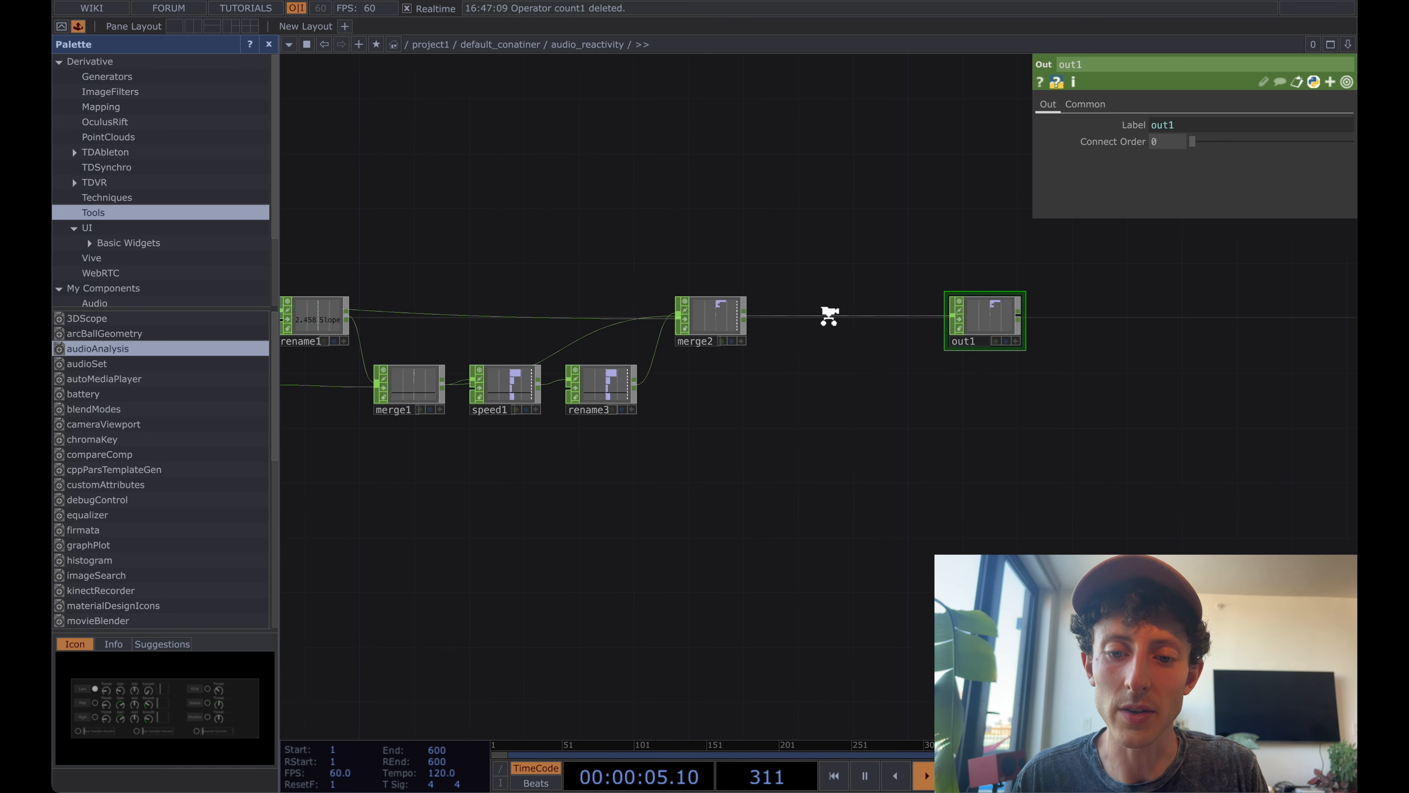
pyautogui.scroll(3, 831, 317)
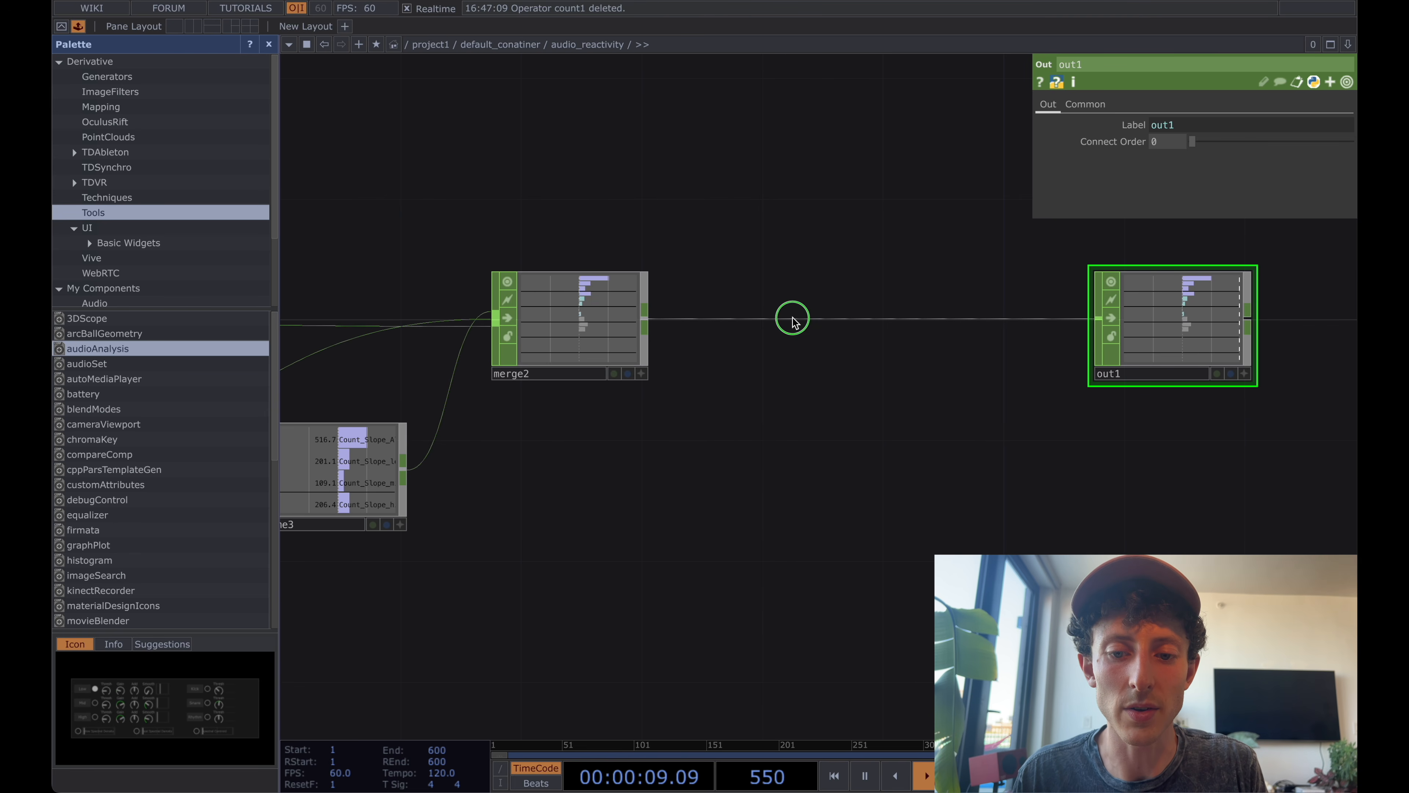
pyautogui.rightClick(793, 318)
pyautogui.click(825, 300)
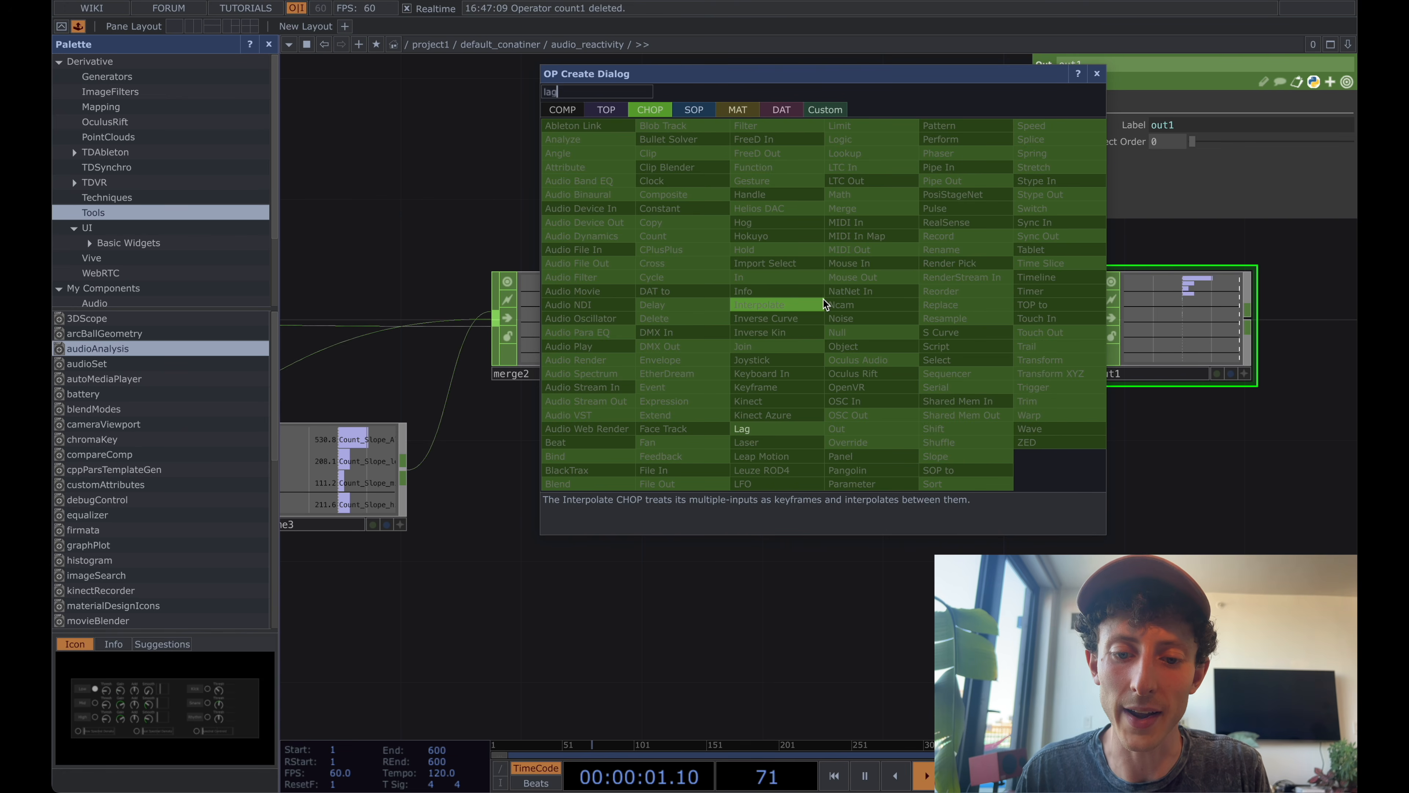
pyautogui.click(779, 428)
pyautogui.click(854, 326)
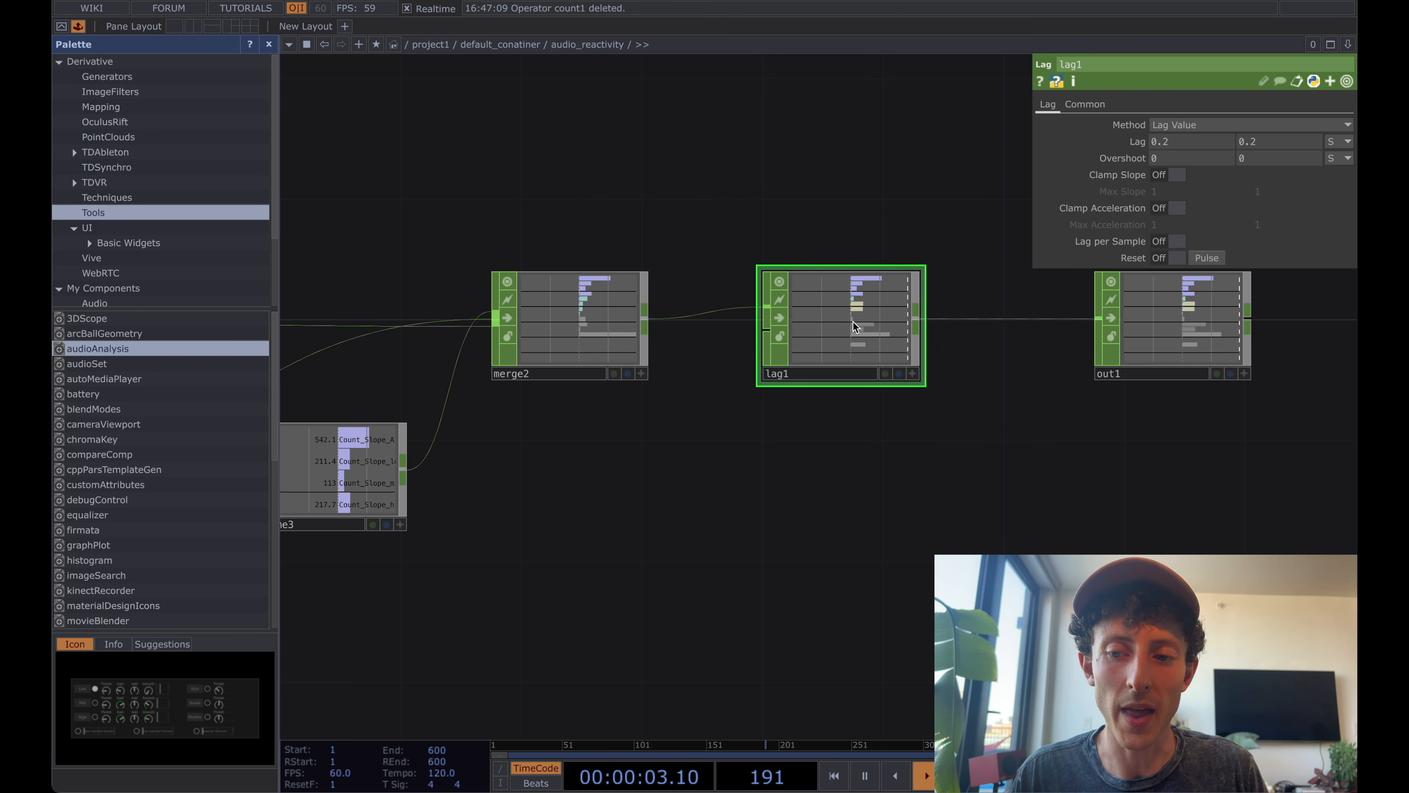
pyautogui.moveTo(853, 231); pyautogui.dragTo(839, 235)
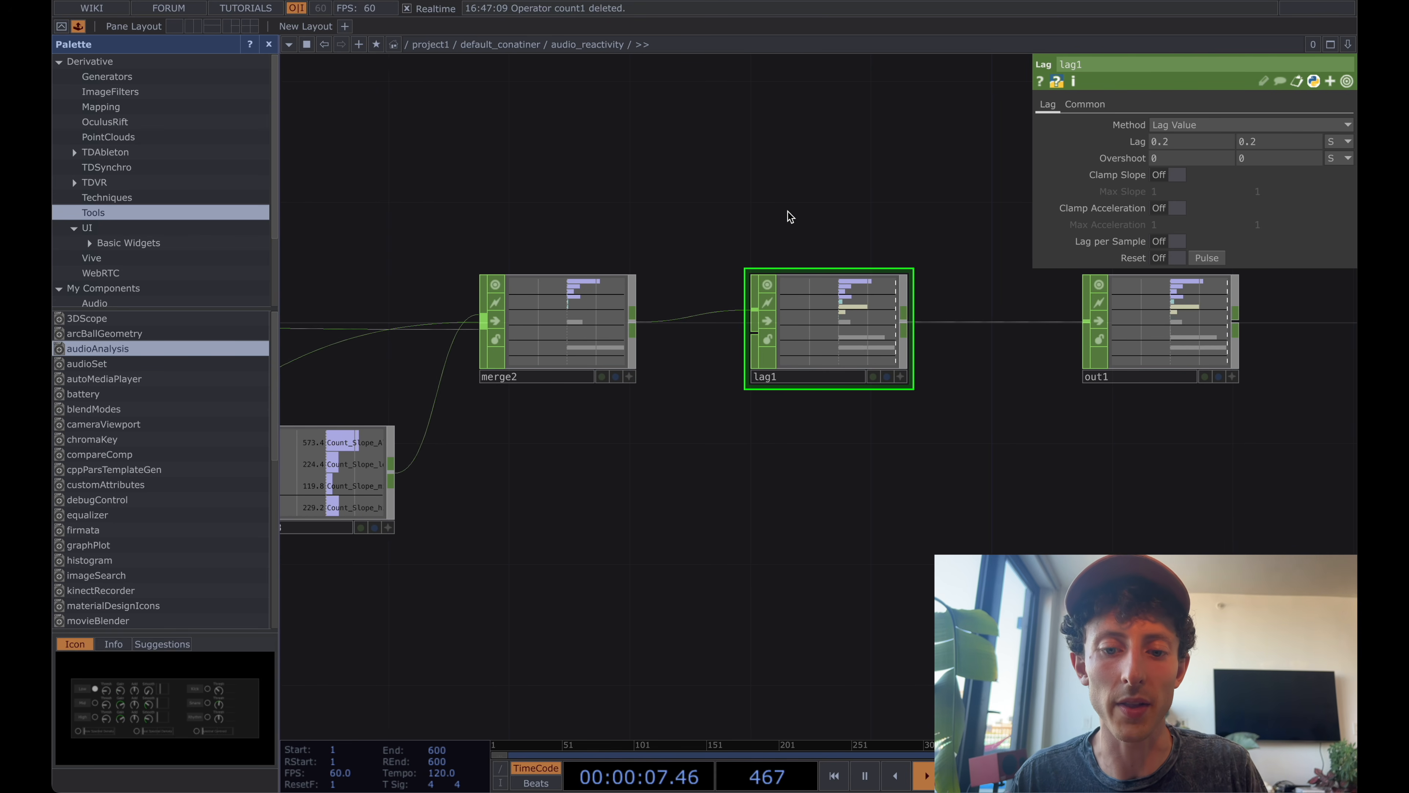
pyautogui.scroll(-2, 791, 216)
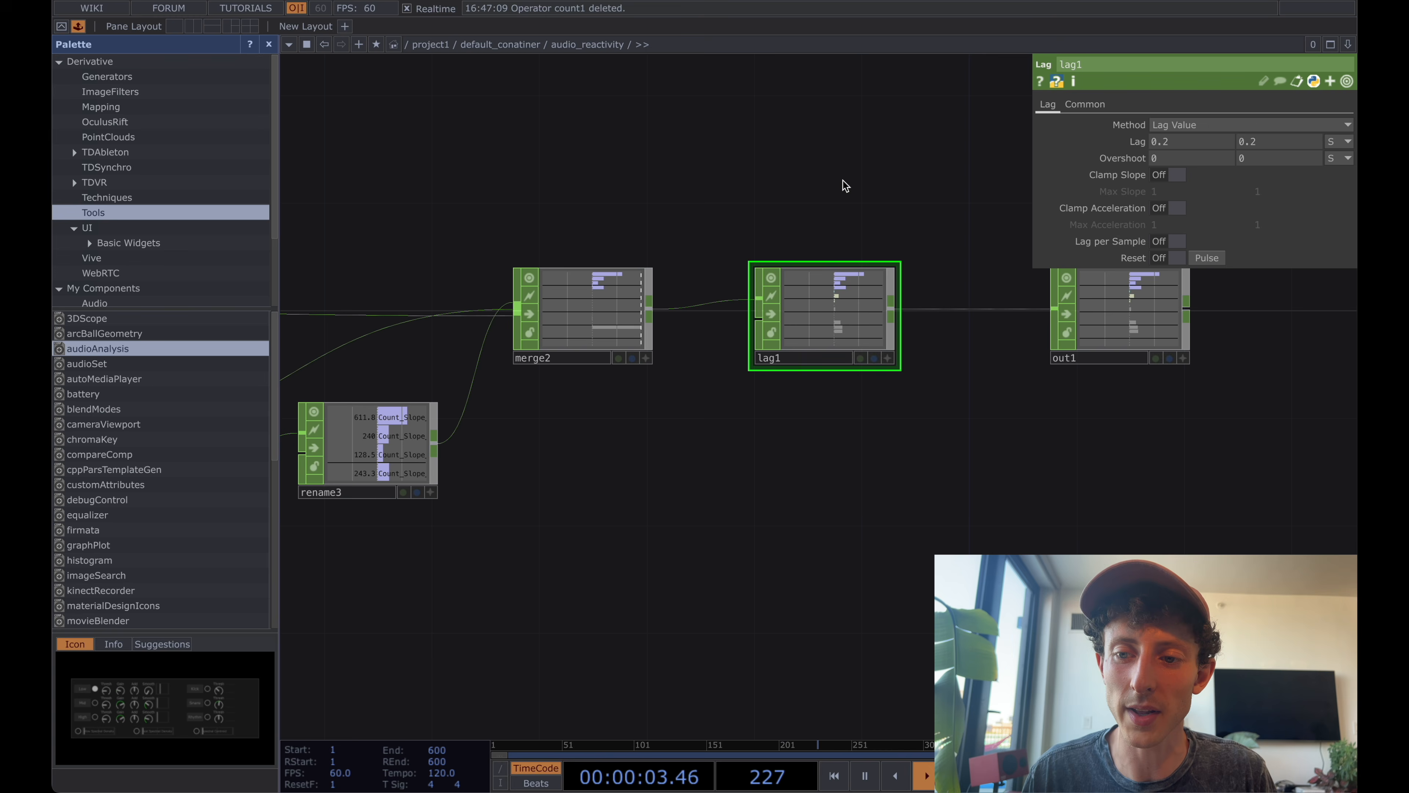
pyautogui.moveTo(922, 186); pyautogui.dragTo(912, 186)
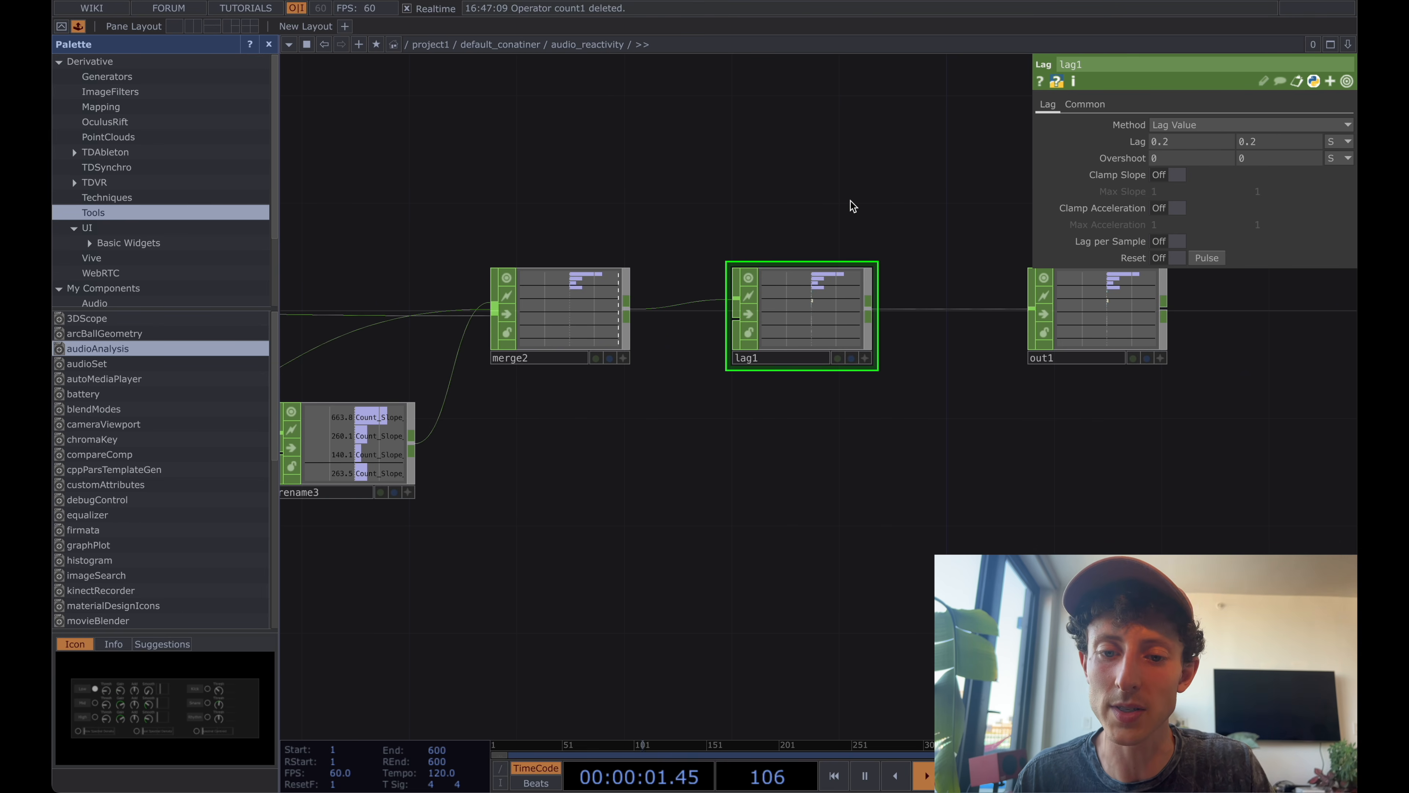
pyautogui.scroll(3, 851, 202)
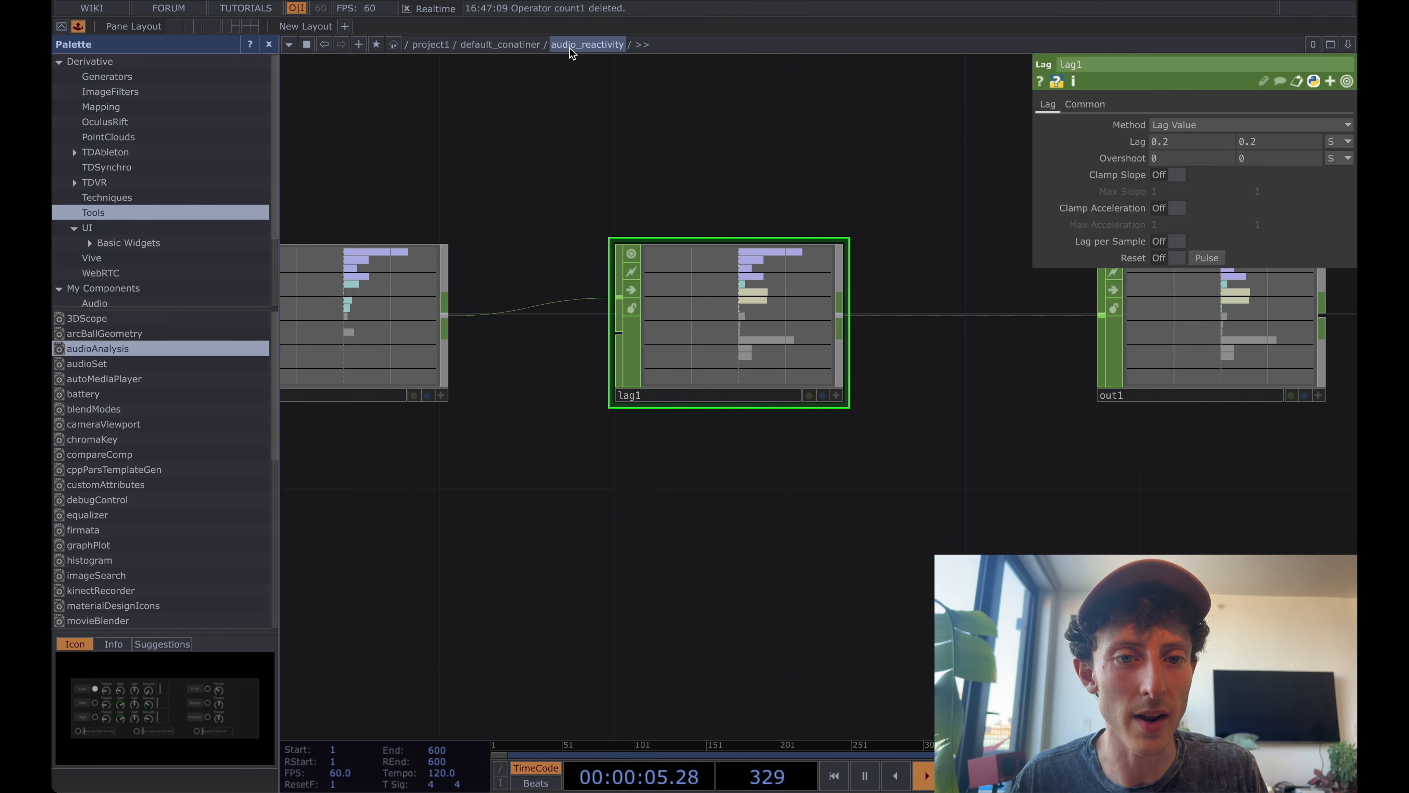
pyautogui.scroll(-3, 626, 81)
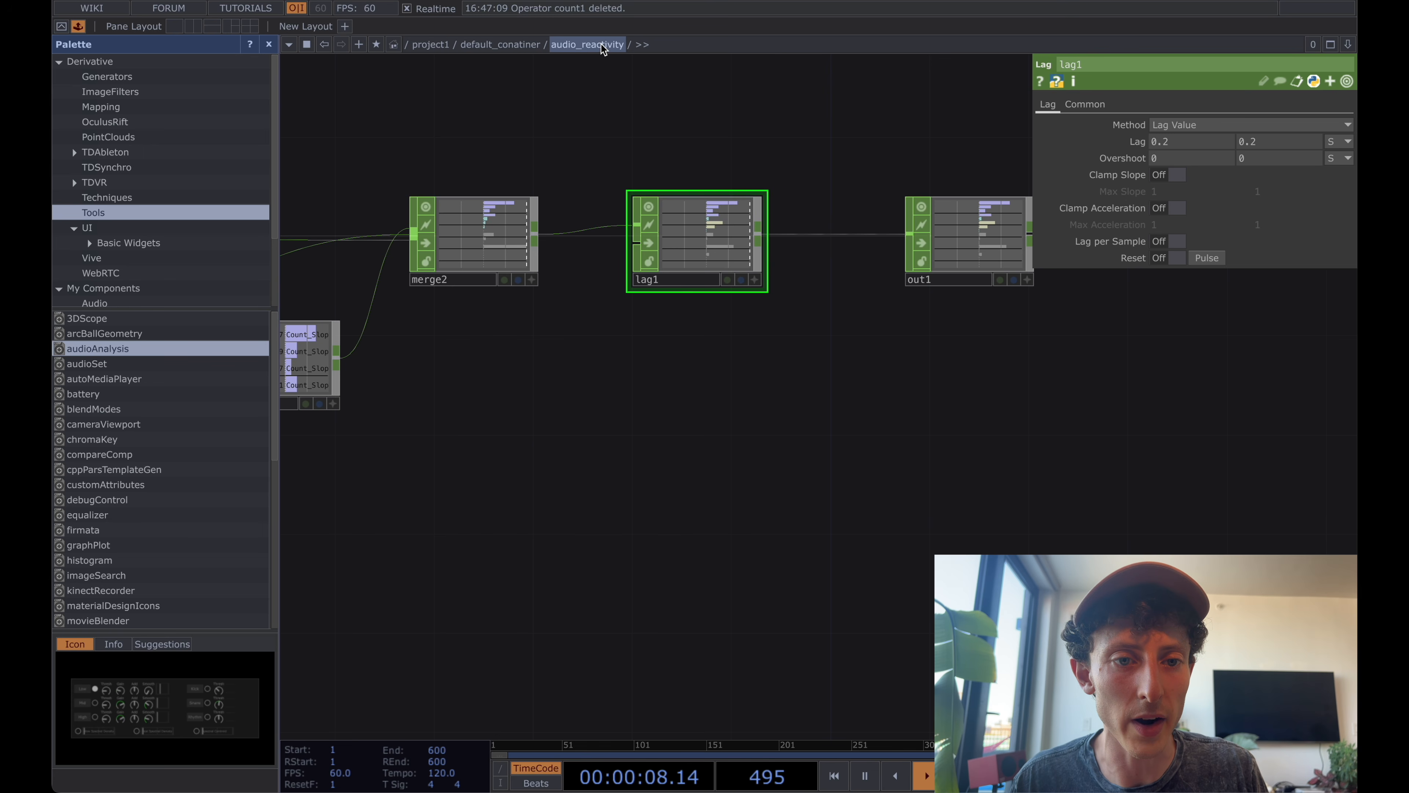
pyautogui.rightClick(577, 45)
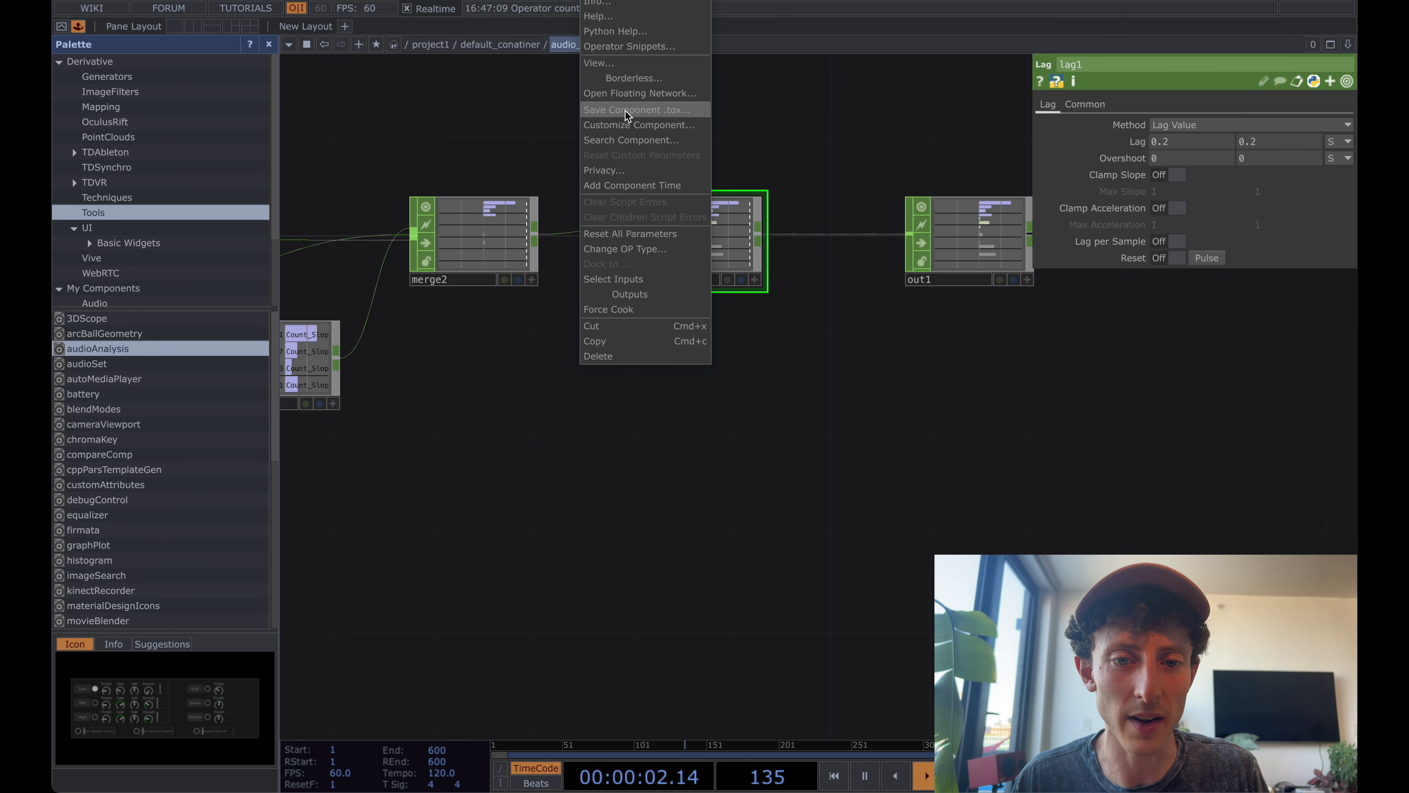
pyautogui.click(814, 119)
# Go up to the parent network and open the Component Editor for the audio_reactivity component.
pyautogui.scroll(-5, 814, 119)
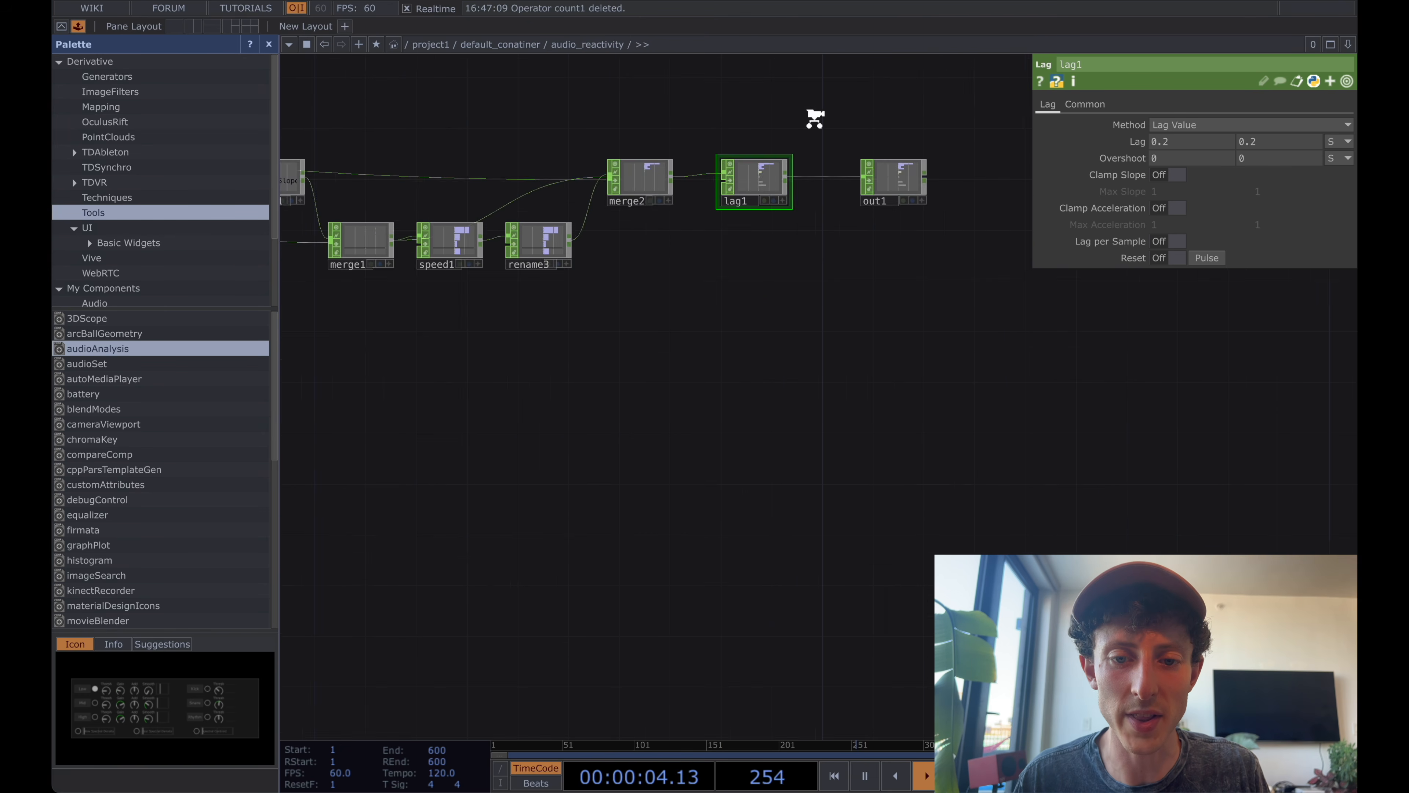
pyautogui.scroll(-5, 814, 119)
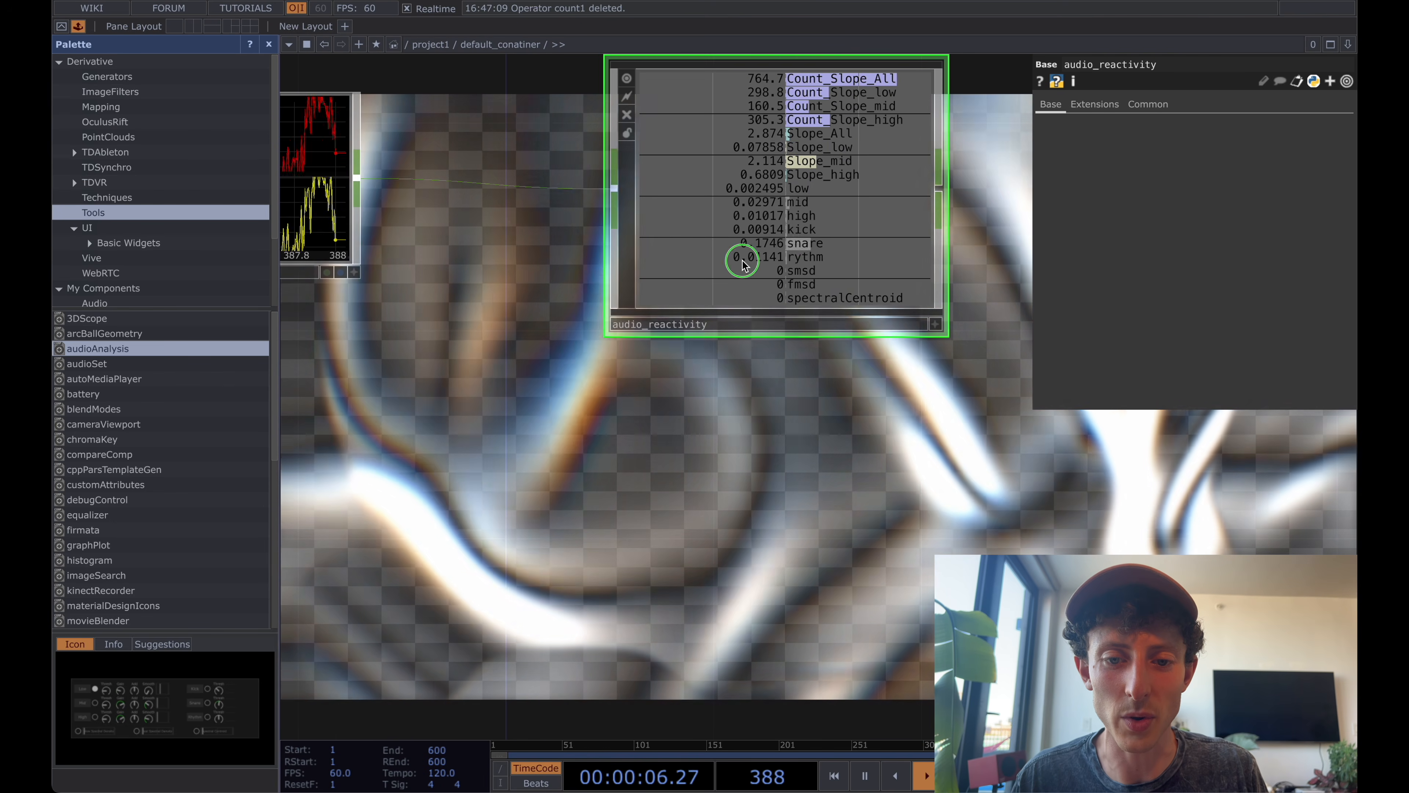
pyautogui.rightClick(743, 263)
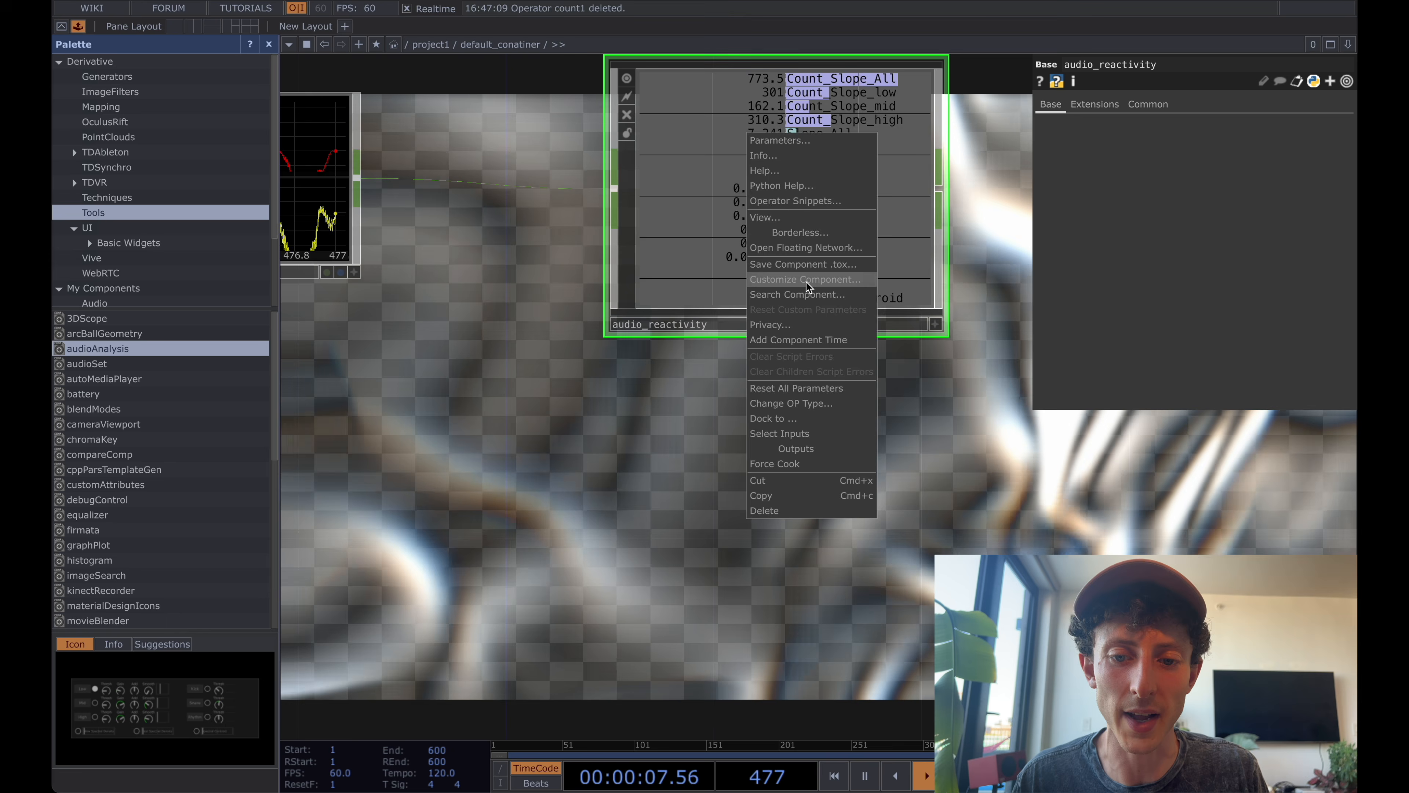
pyautogui.click(806, 282)
pyautogui.moveTo(829, 6); pyautogui.dragTo(671, 63)
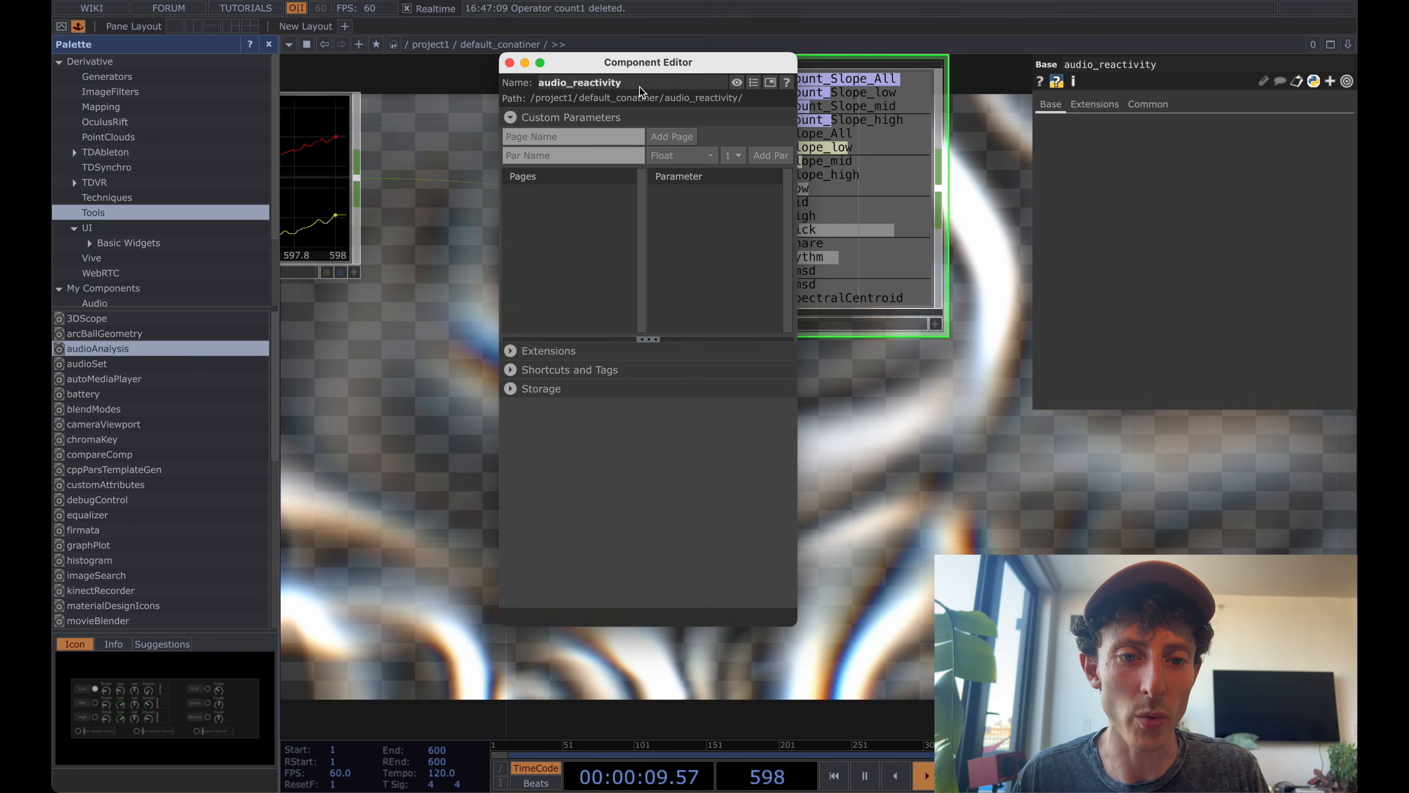
# Add a custom parameter page named Settings to the audio_reactivity component.
pyautogui.click(542, 137)
pyautogui.write('S')
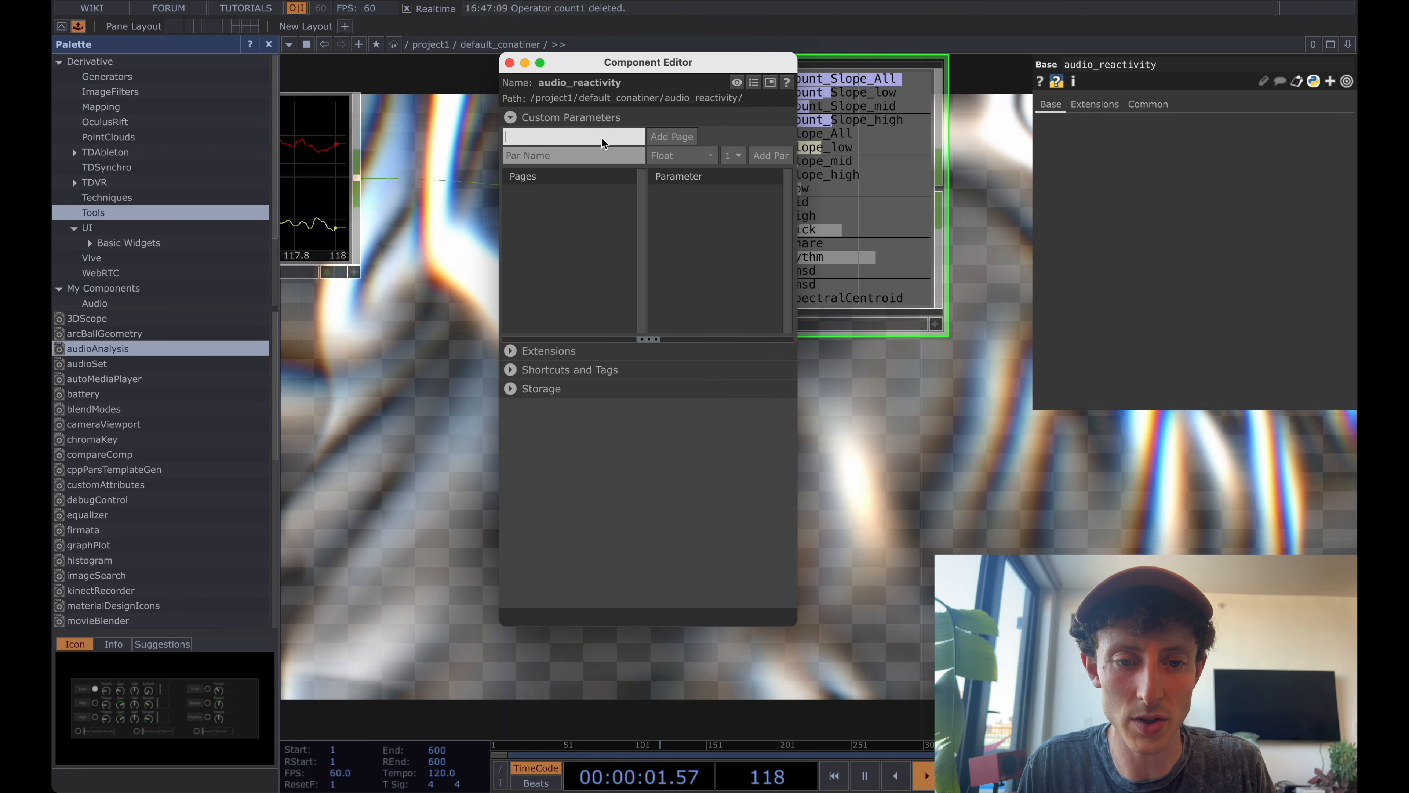
pyautogui.write('ettings')
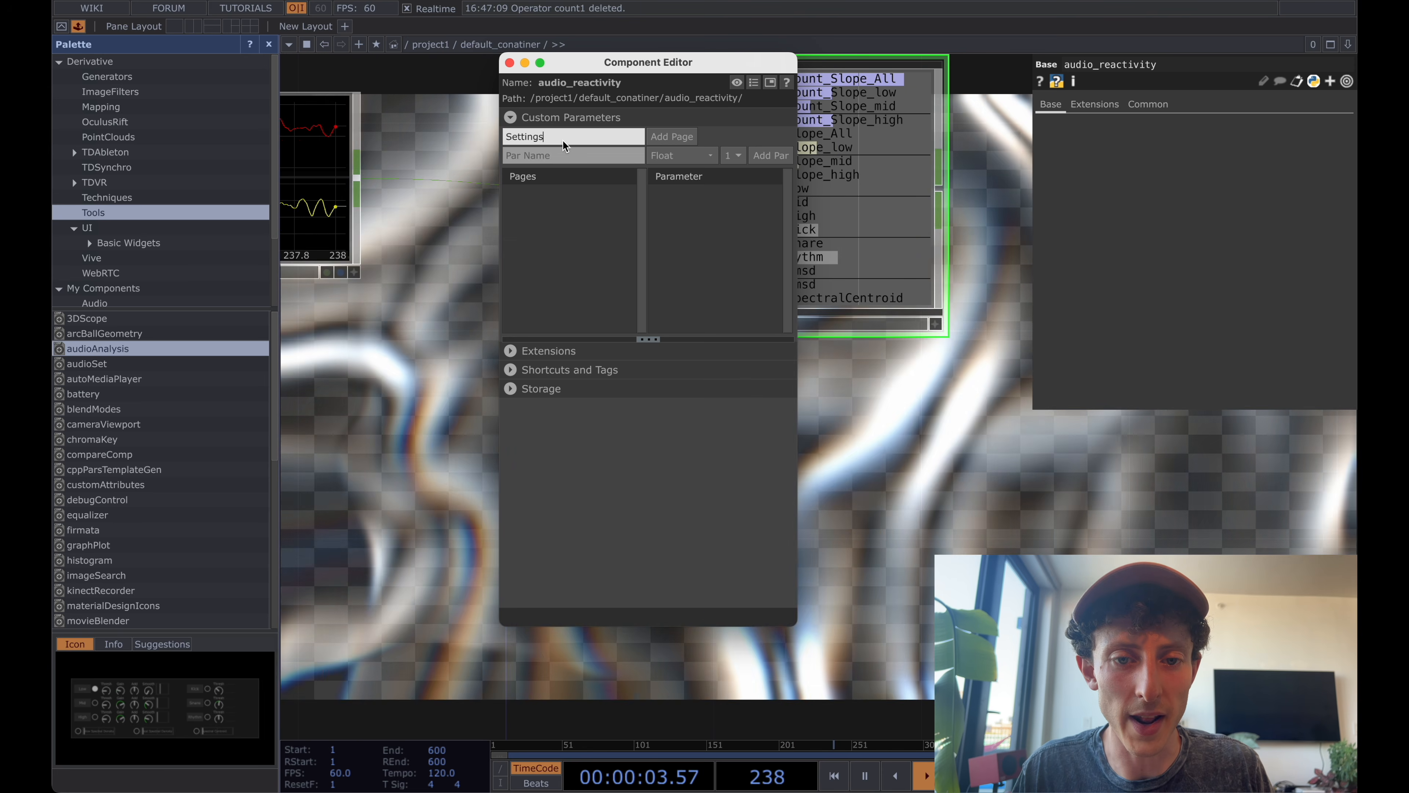
pyautogui.click(680, 137)
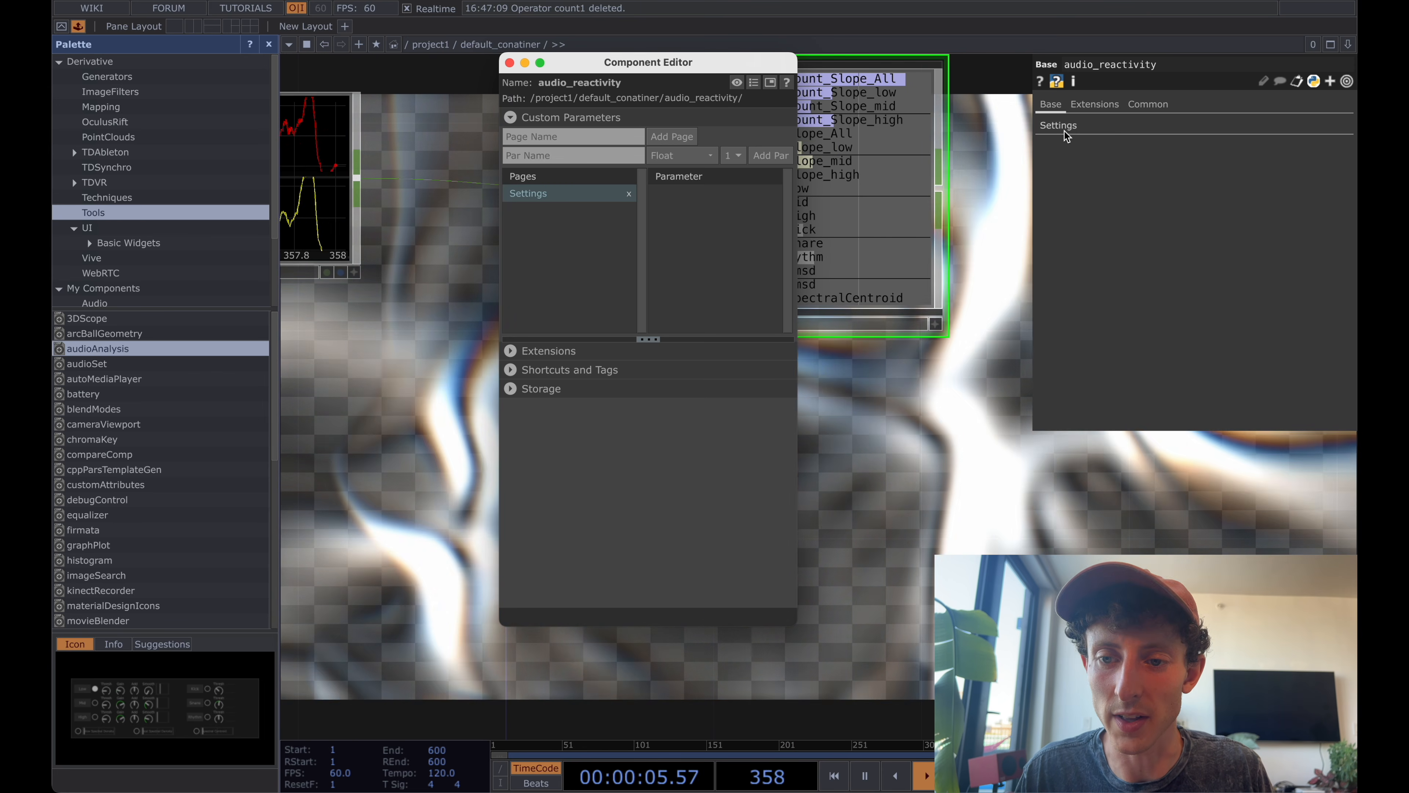
# Add lag1's Lag parameter to the Settings page as a bound custom parameter and view it on the parent component.
pyautogui.moveTo(762, 72); pyautogui.dragTo(608, 71)
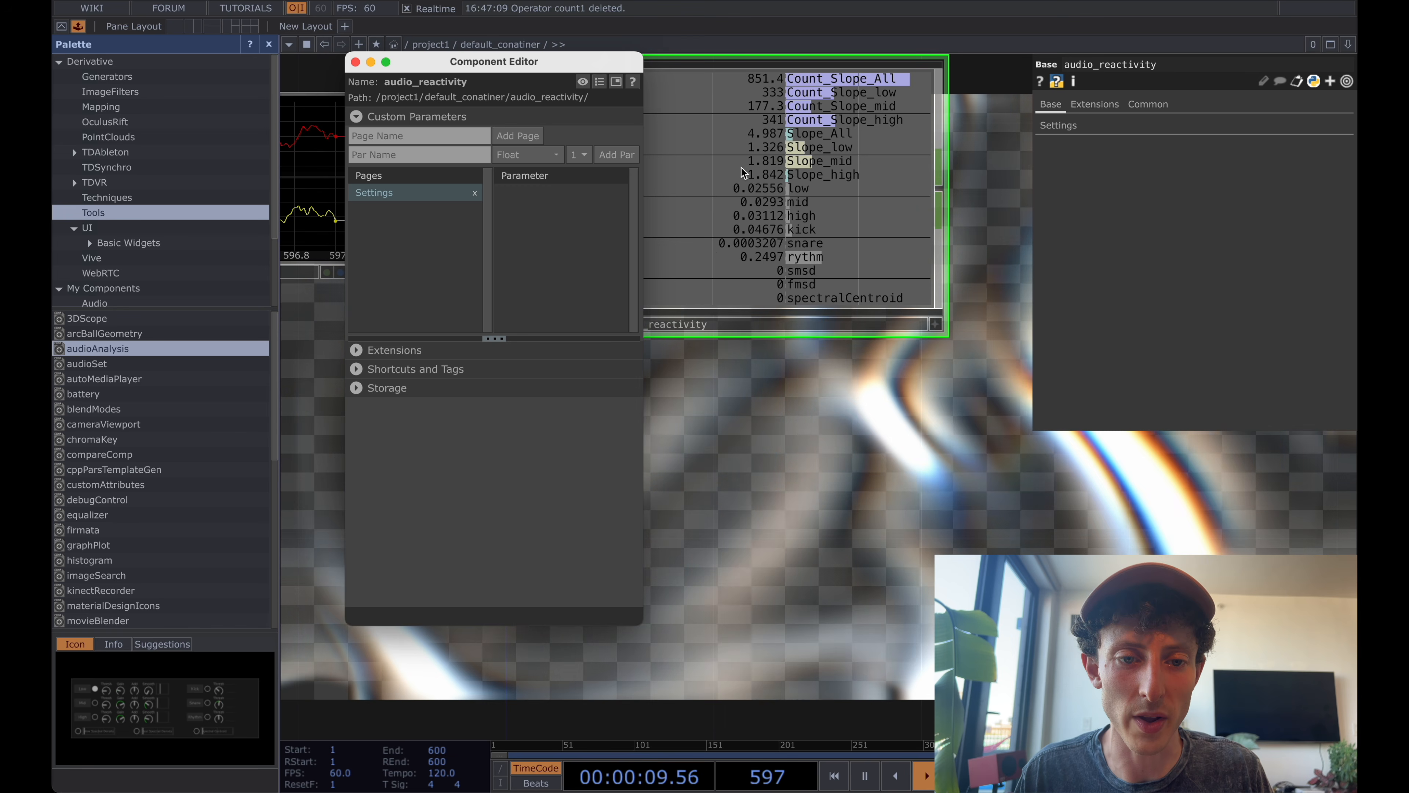
pyautogui.doubleClick(764, 178)
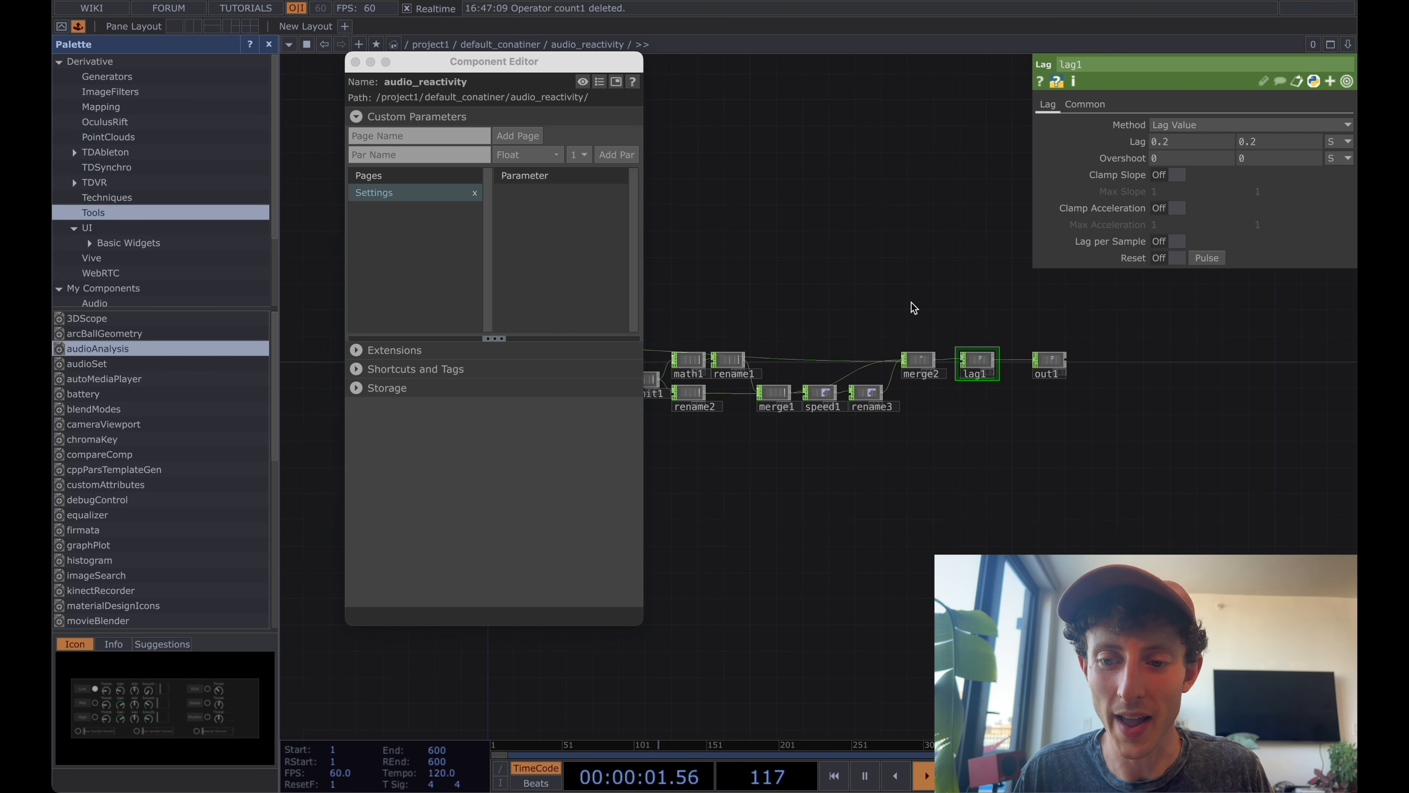
pyautogui.scroll(3, 893, 326)
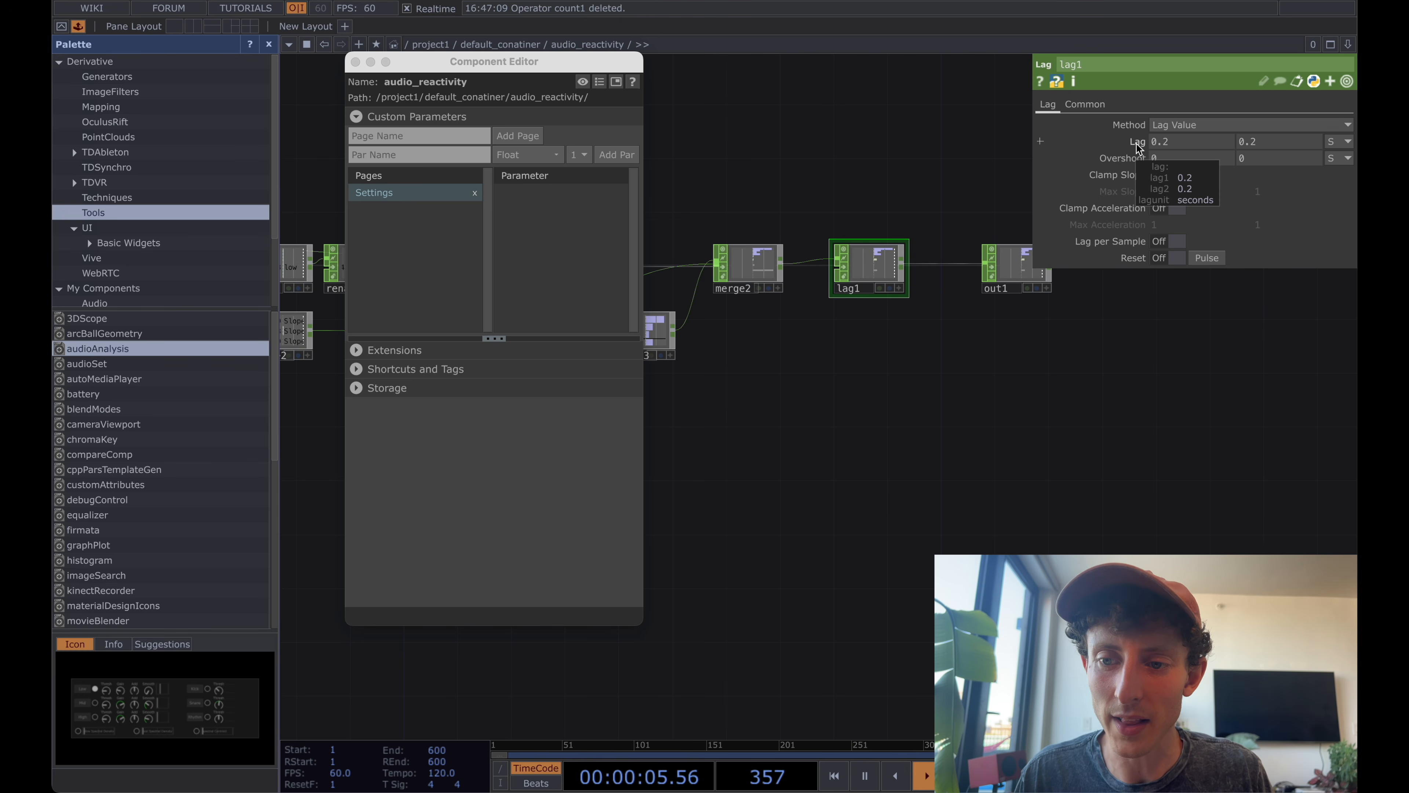
pyautogui.moveTo(1136, 143); pyautogui.dragTo(1132, 146)
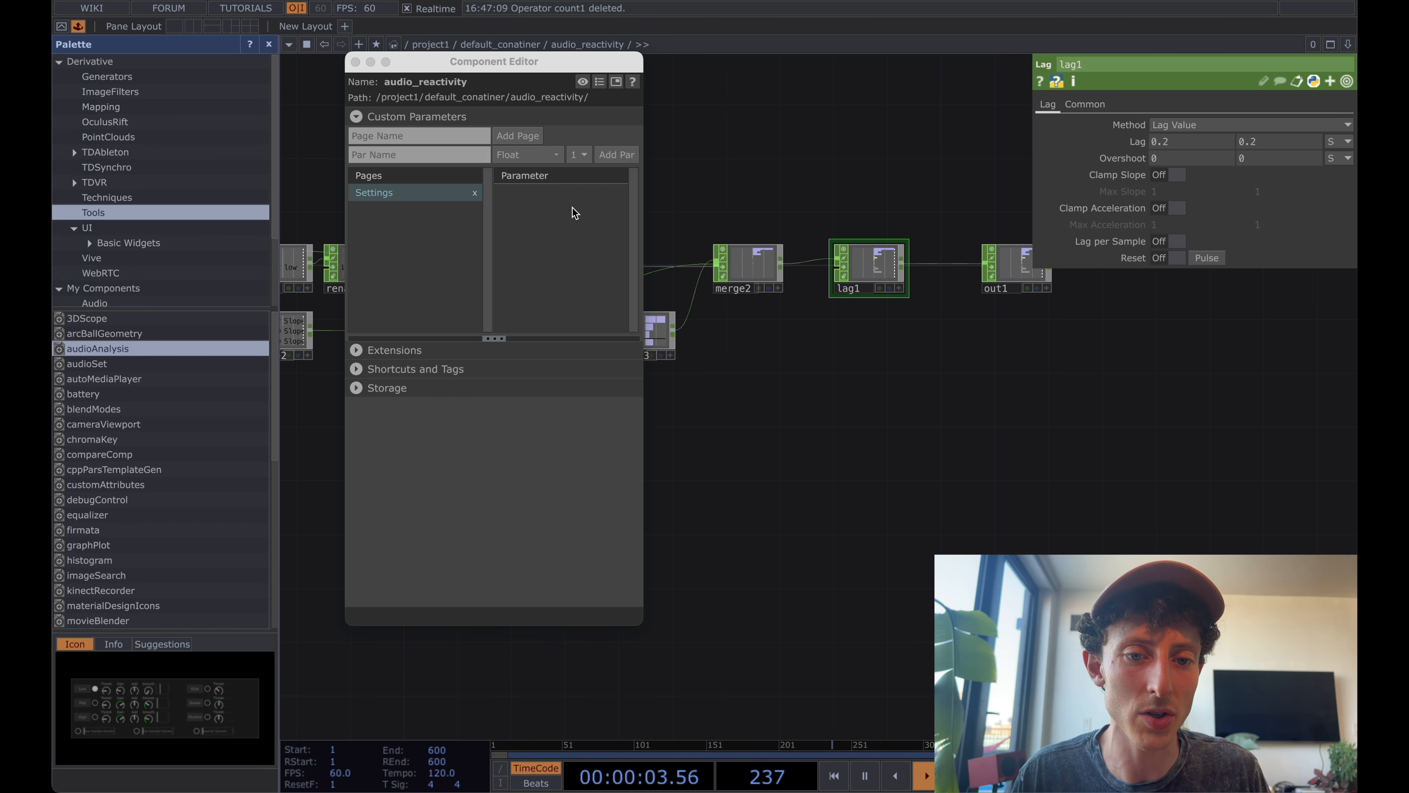
pyautogui.moveTo(574, 213); pyautogui.dragTo(573, 213)
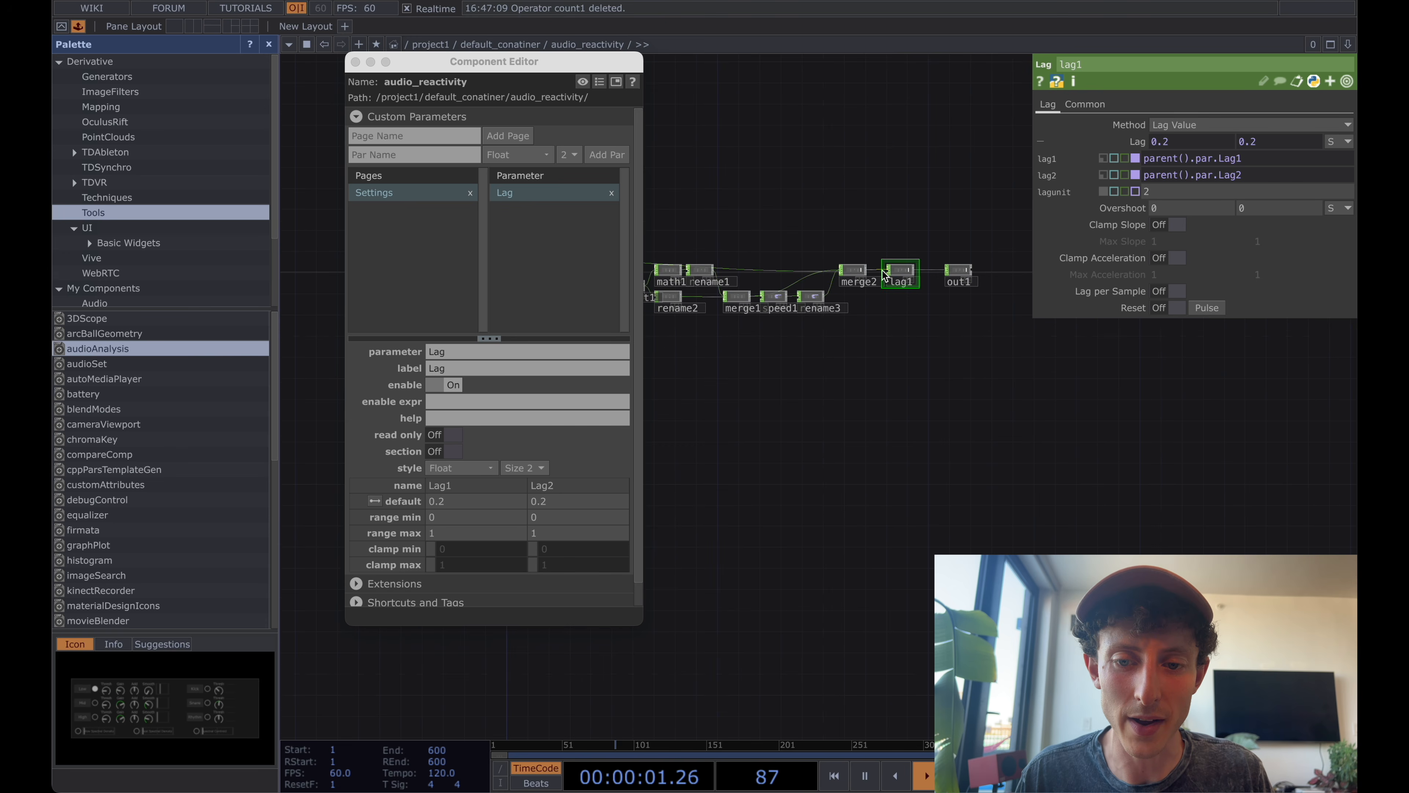
pyautogui.press('u')
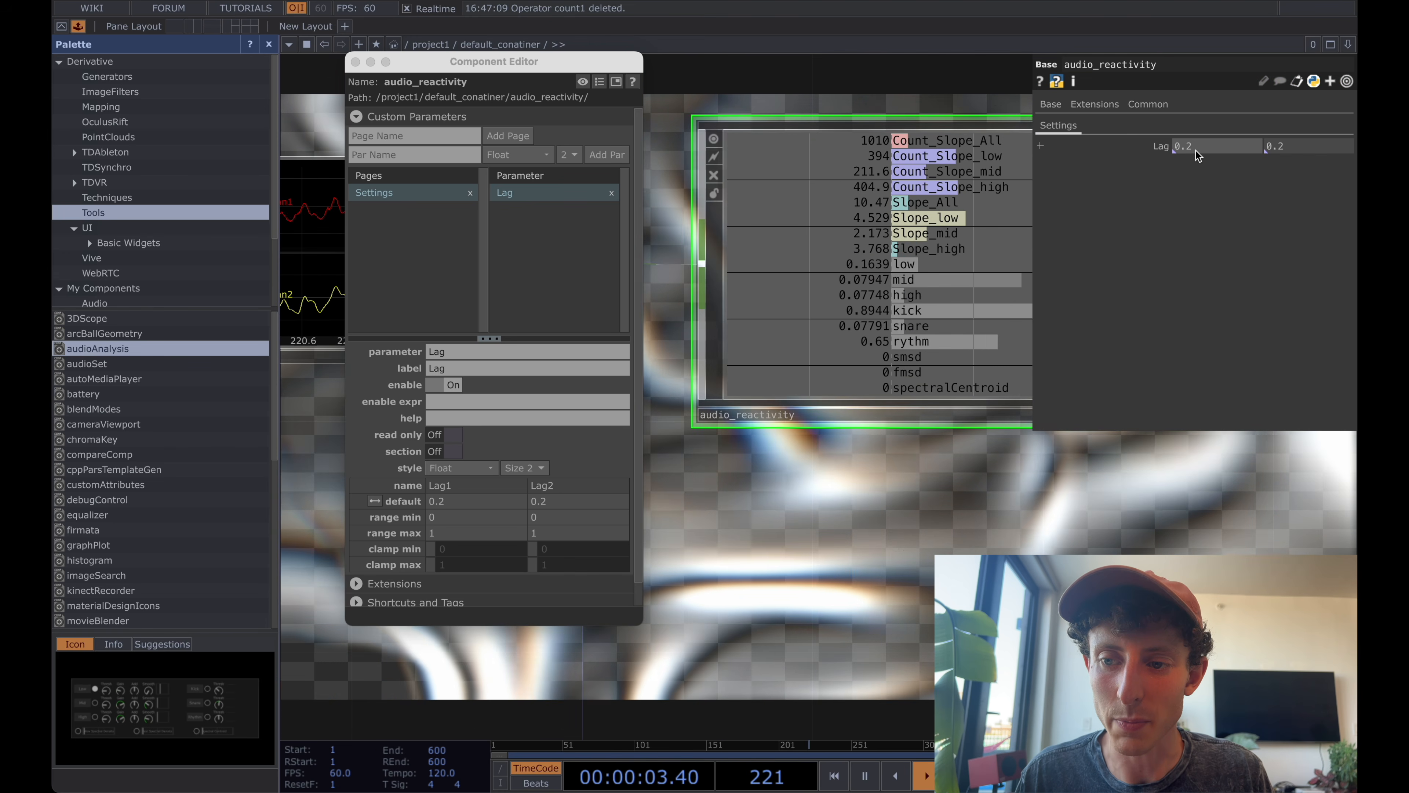
# Add speed1's Reset Pulse to audio_reactivity's Settings page as a custom parameter bound to speed1.
pyautogui.press('i')
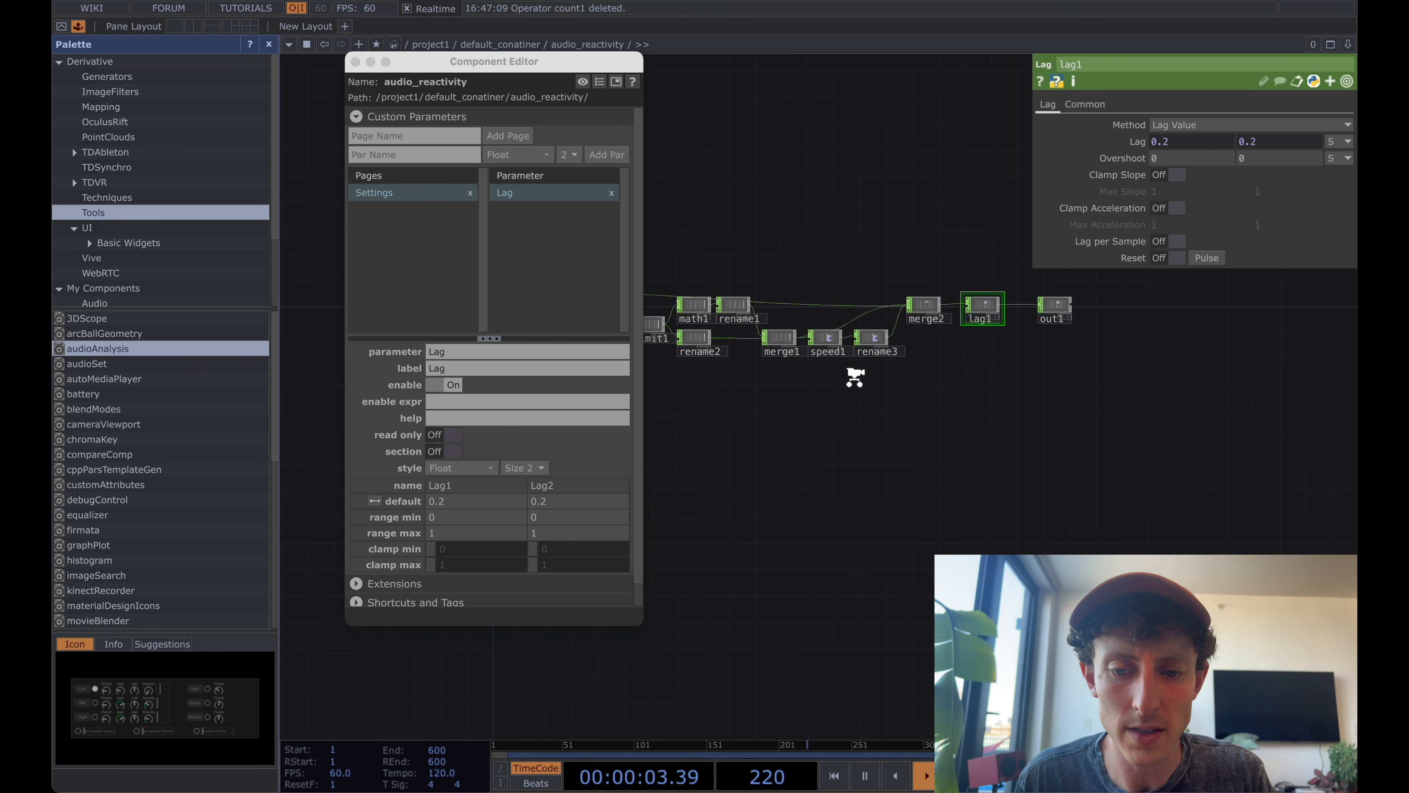
pyautogui.scroll(3, 855, 378)
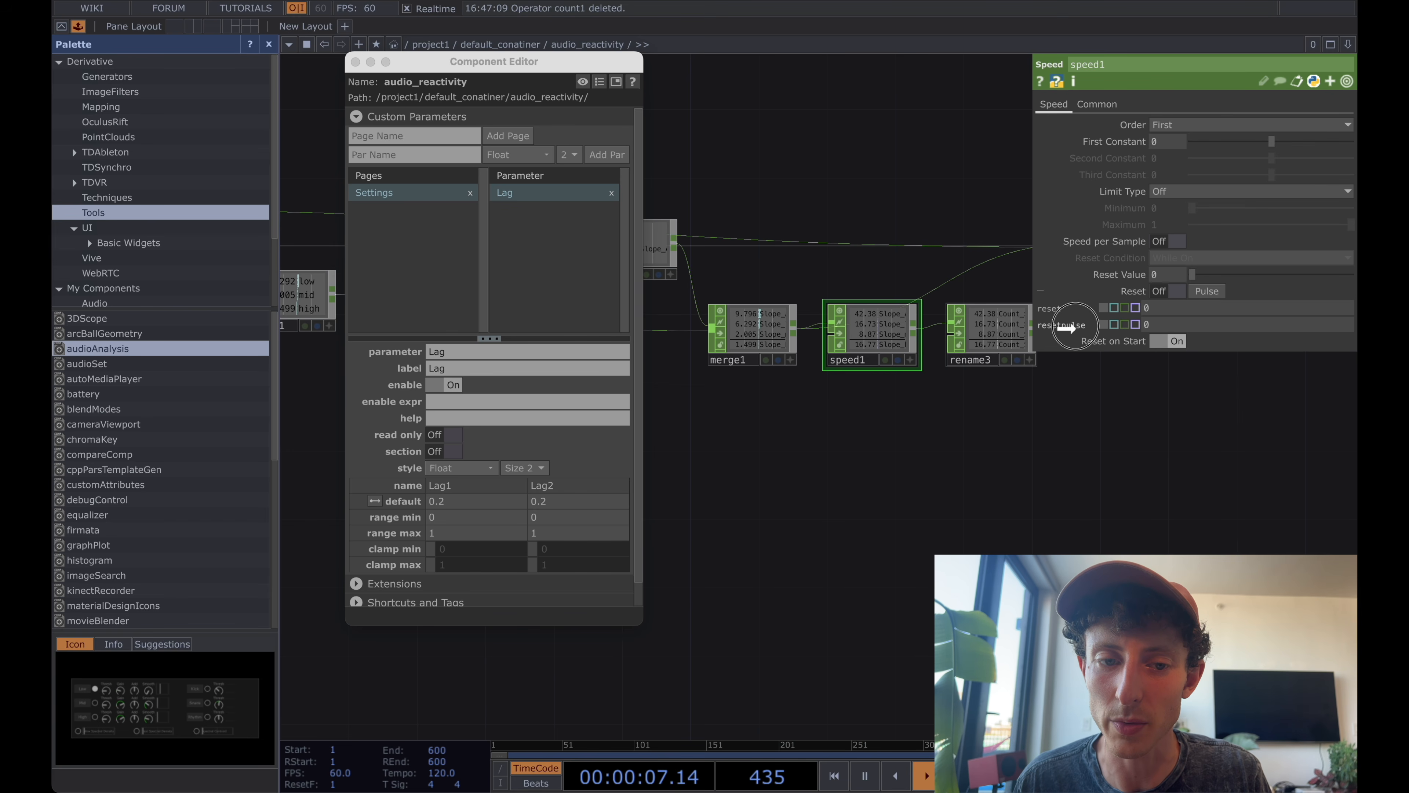
pyautogui.click(605, 263)
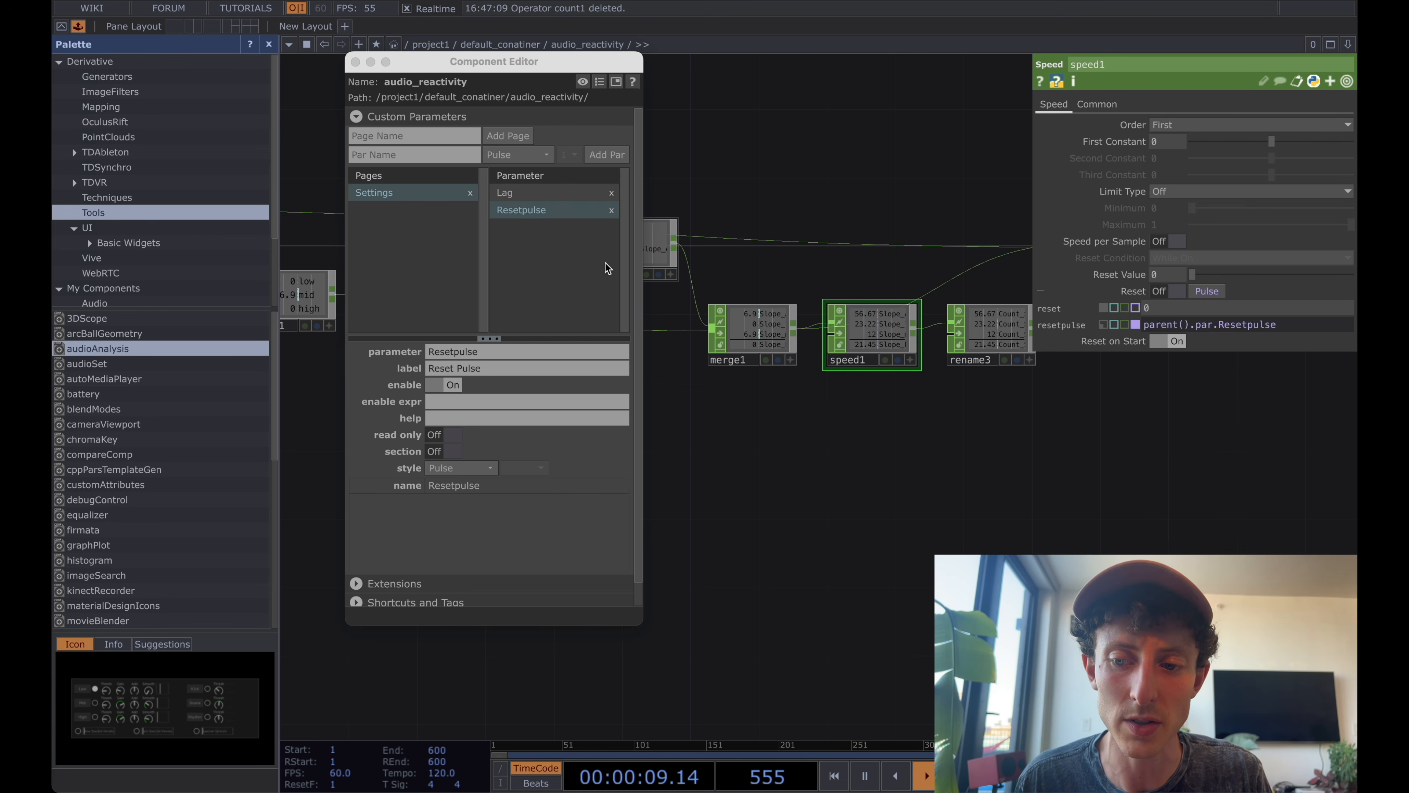
# Close the Component Editor and return to the parent network containing audio_reactivity.
pyautogui.moveTo(586, 97); pyautogui.dragTo(500, 94)
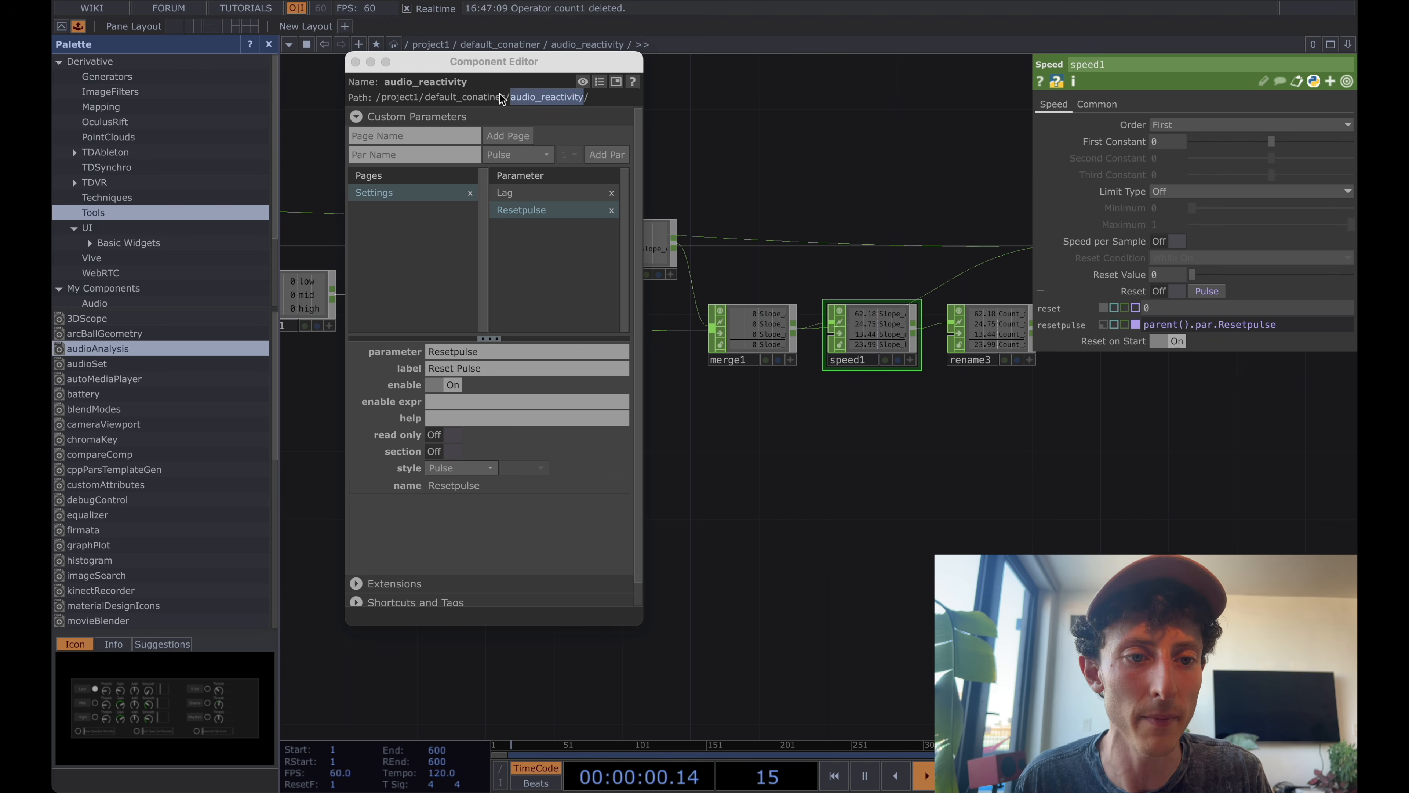
pyautogui.click(356, 61)
pyautogui.press('u')
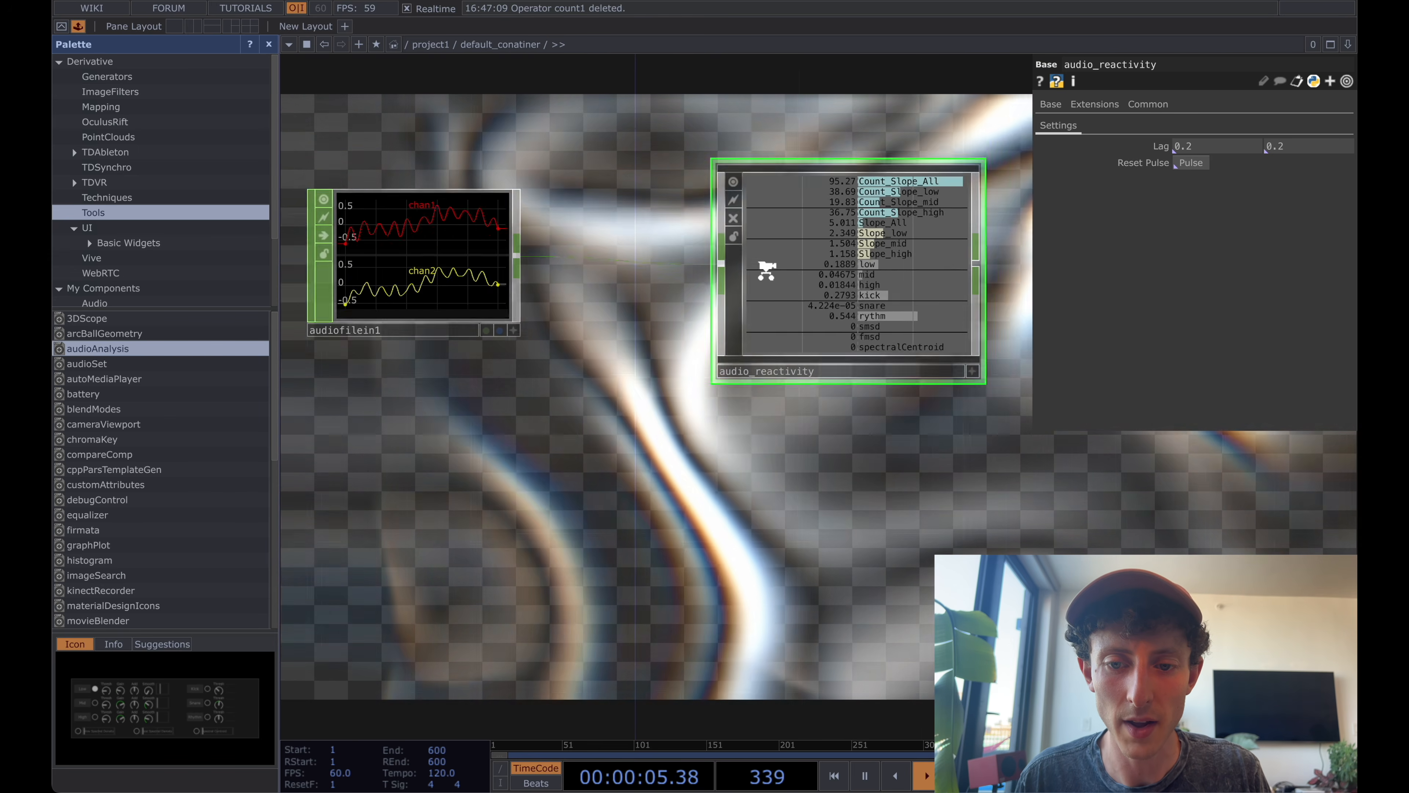
# Add a Null CHOP fed by the audio_reactivity component's output and place it beside the component.
pyautogui.scroll(-5, 730, 481)
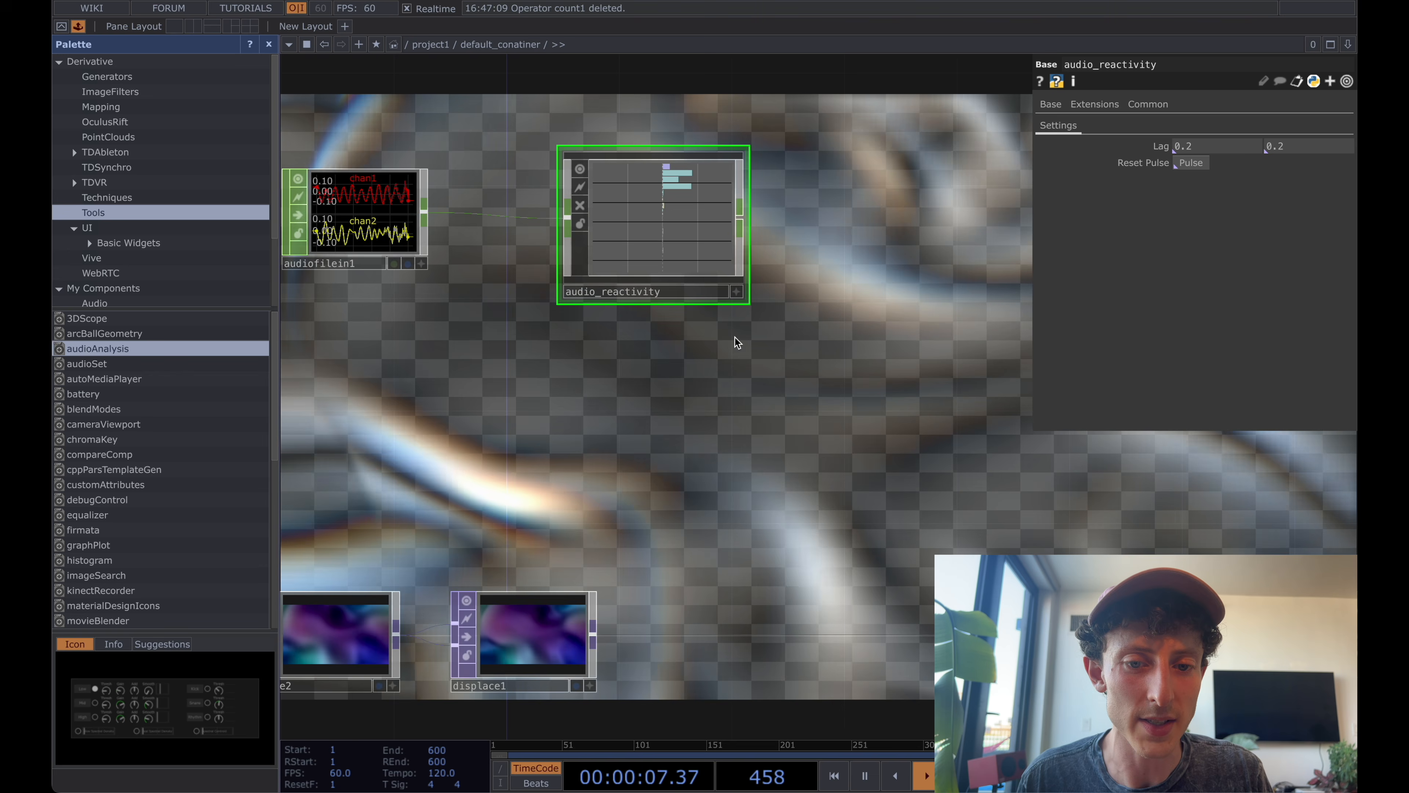
pyautogui.press('Tab')
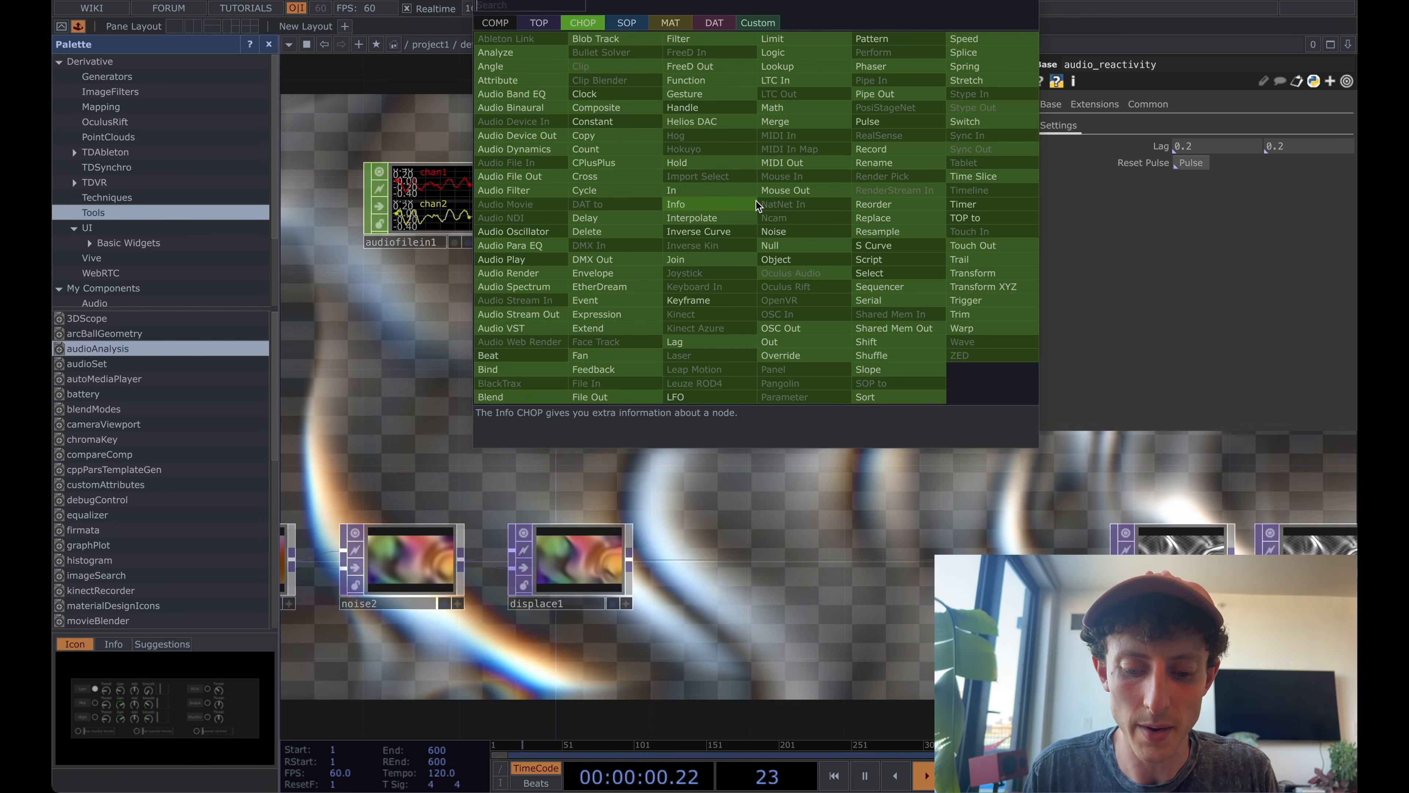
pyautogui.write('null')
pyautogui.press('Return')
pyautogui.click(756, 201)
pyautogui.moveTo(756, 202); pyautogui.dragTo(835, 199)
pyautogui.scroll(10, 835, 199)
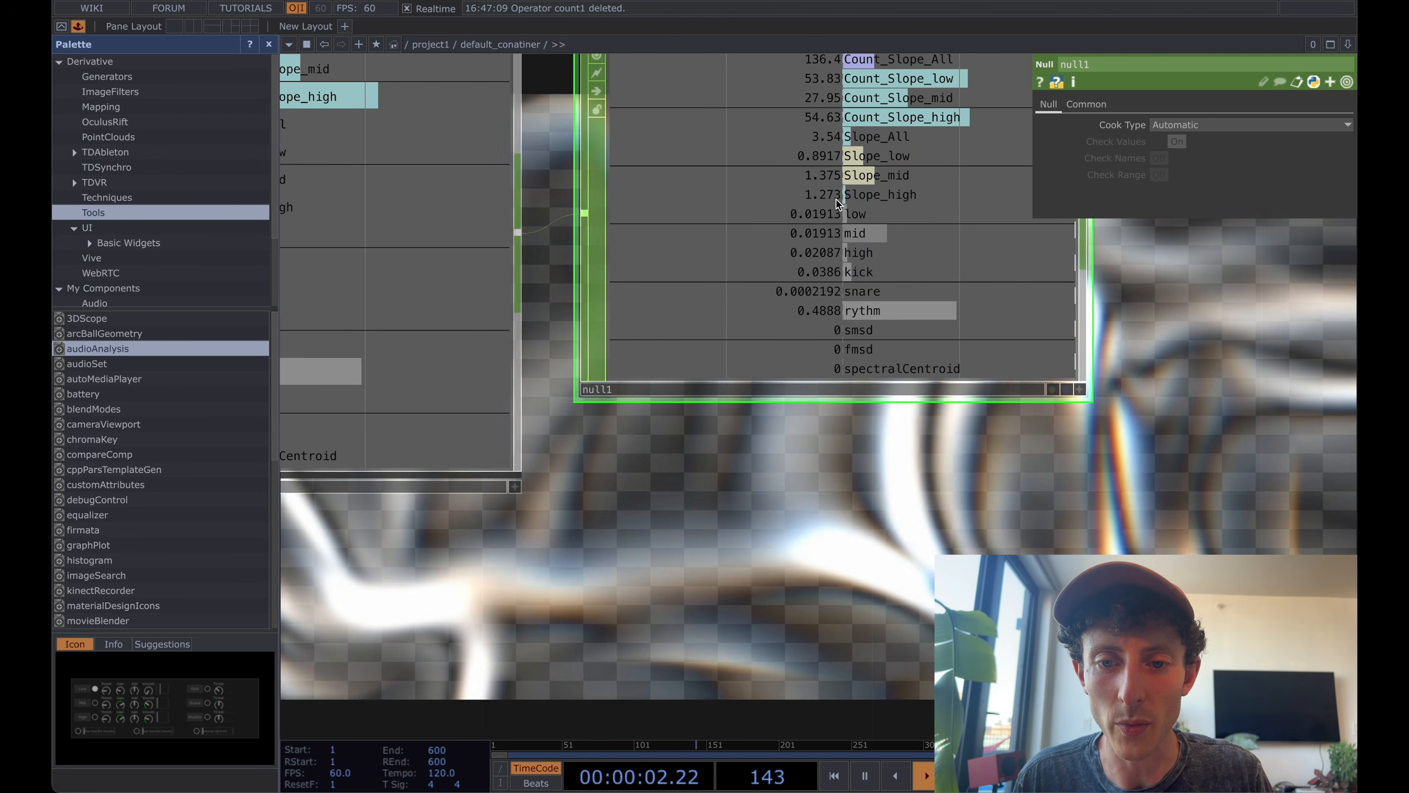
pyautogui.scroll(-3, 837, 200)
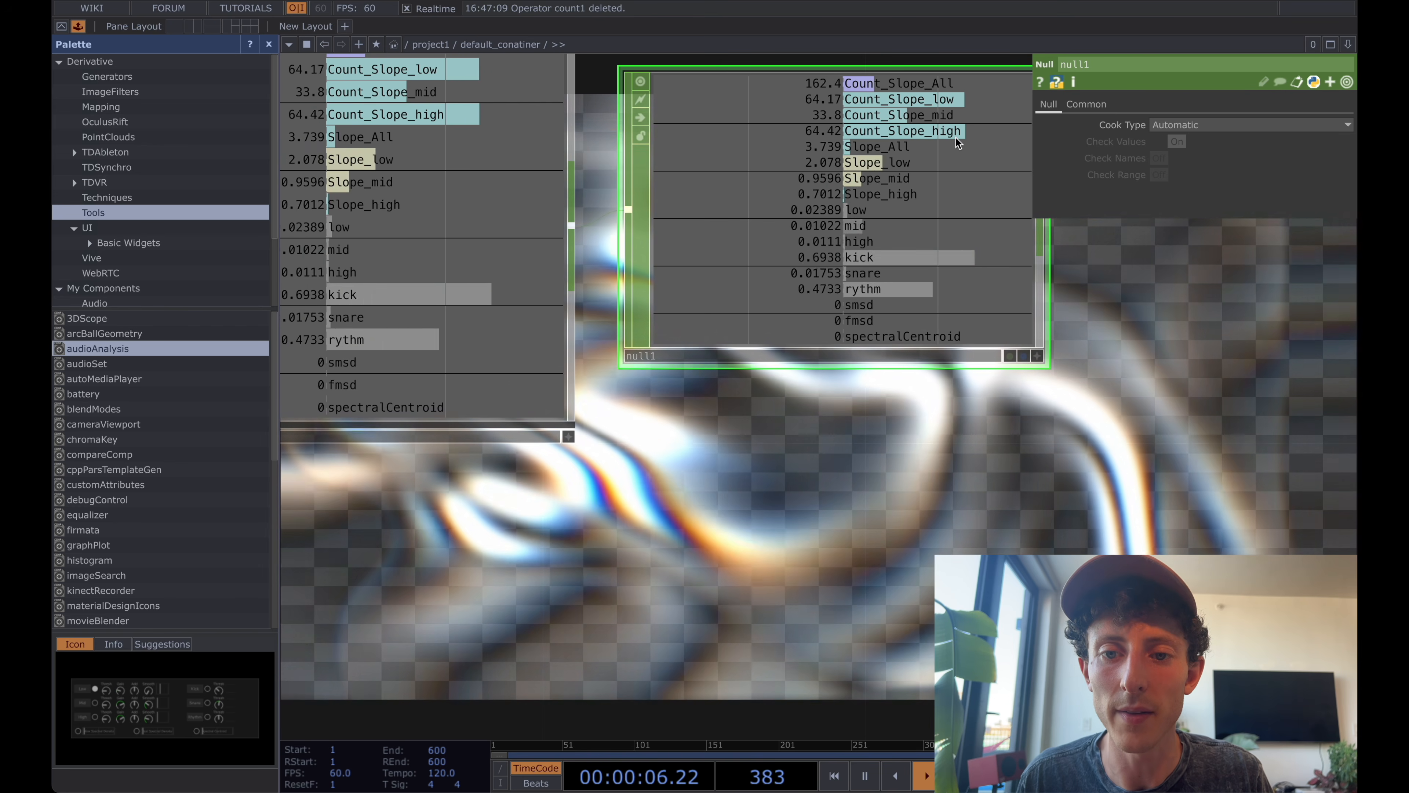
# Show noise1's Transform parameters and inspect the expression on its Translate Z value.
pyautogui.scroll(-5, 956, 138)
pyautogui.moveTo(793, 526); pyautogui.dragTo(796, 410)
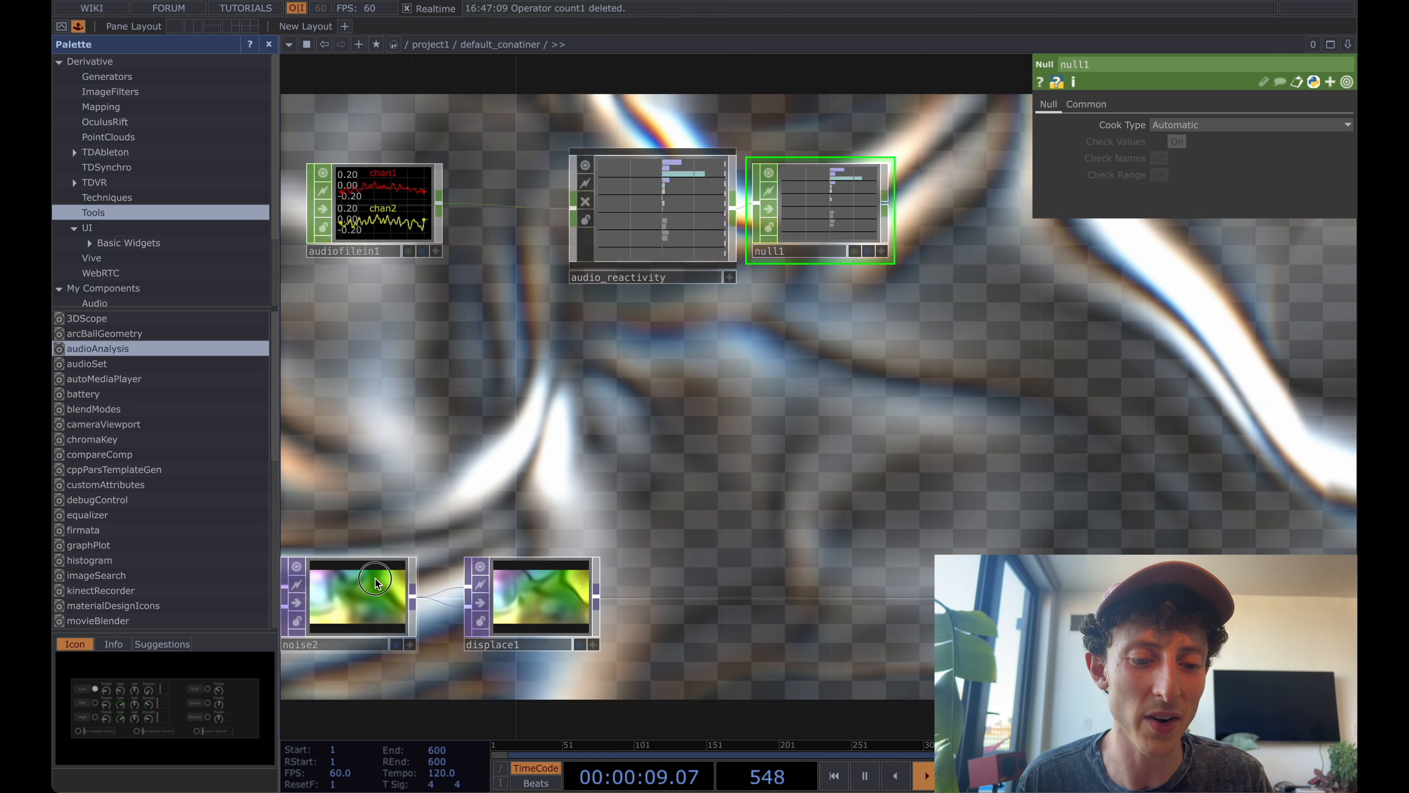
pyautogui.click(375, 582)
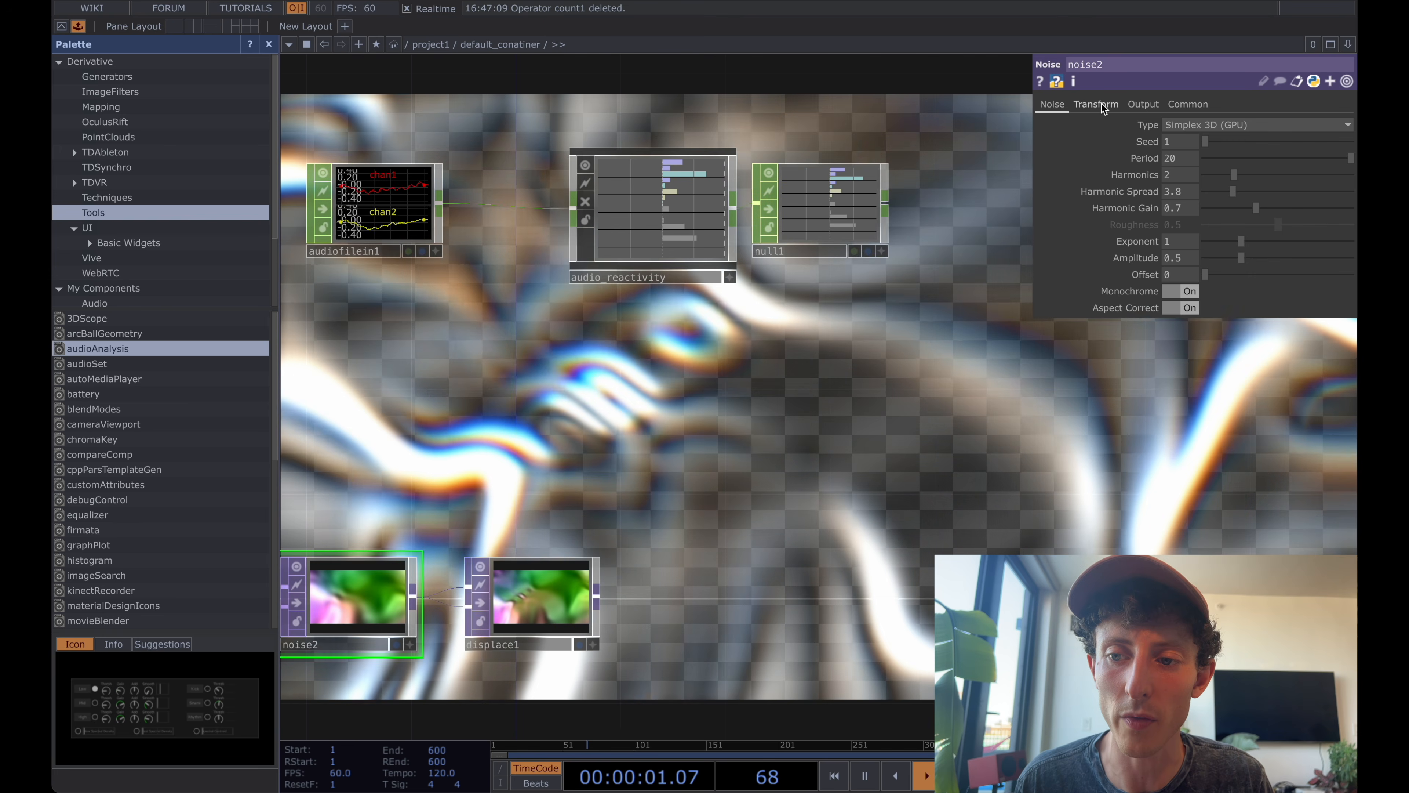
pyautogui.click(1097, 104)
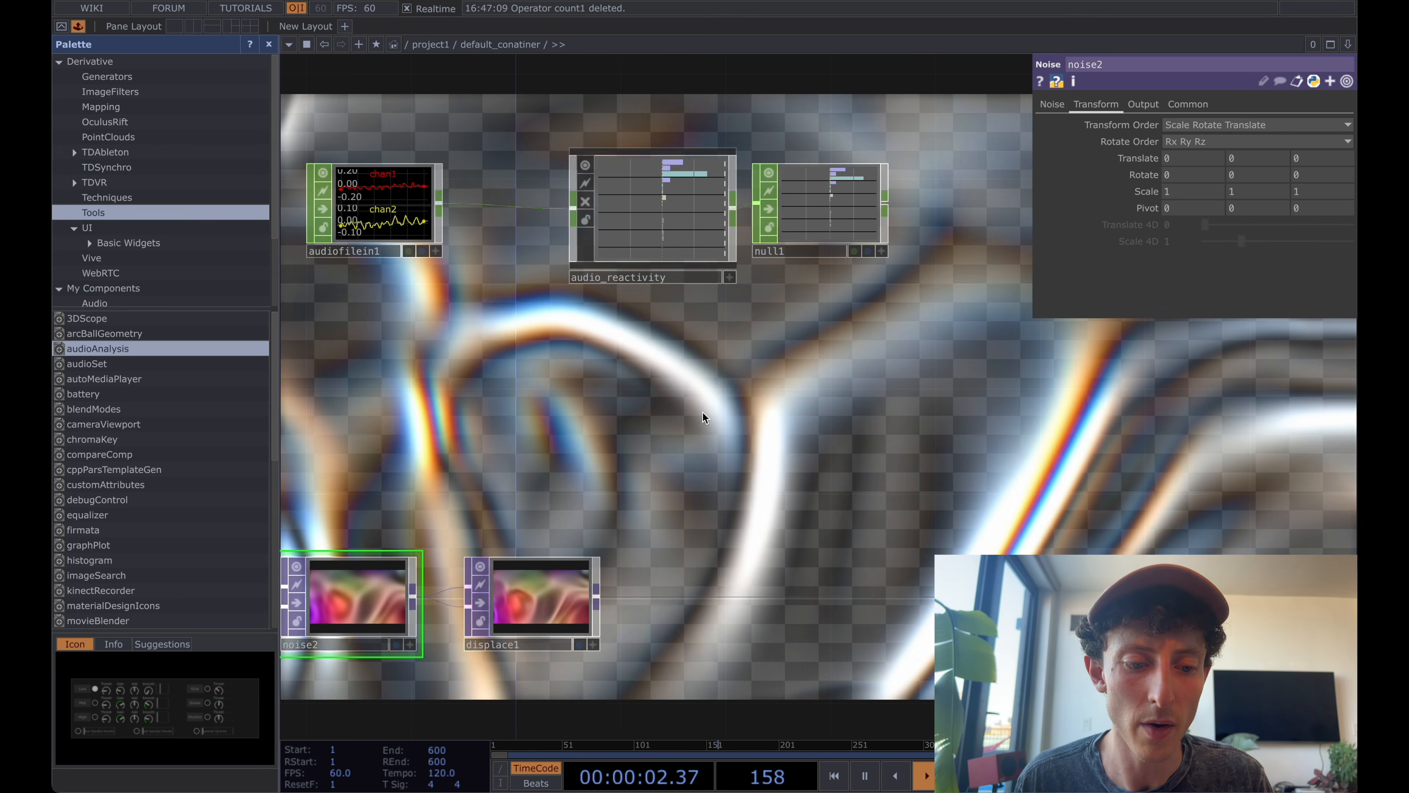
pyautogui.moveTo(639, 433); pyautogui.dragTo(869, 431)
pyautogui.click(375, 625)
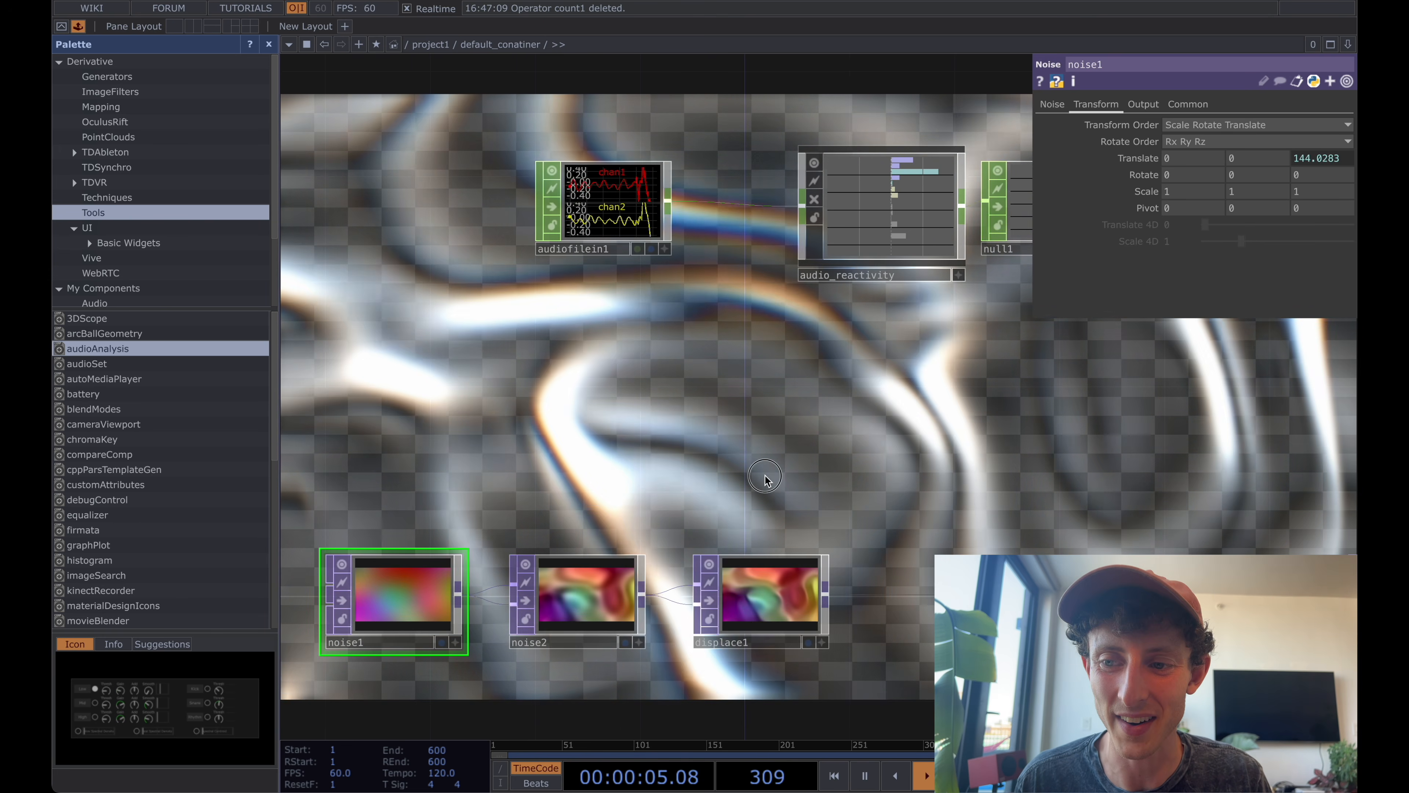
pyautogui.moveTo(764, 477); pyautogui.dragTo(637, 477)
pyautogui.click(1322, 161)
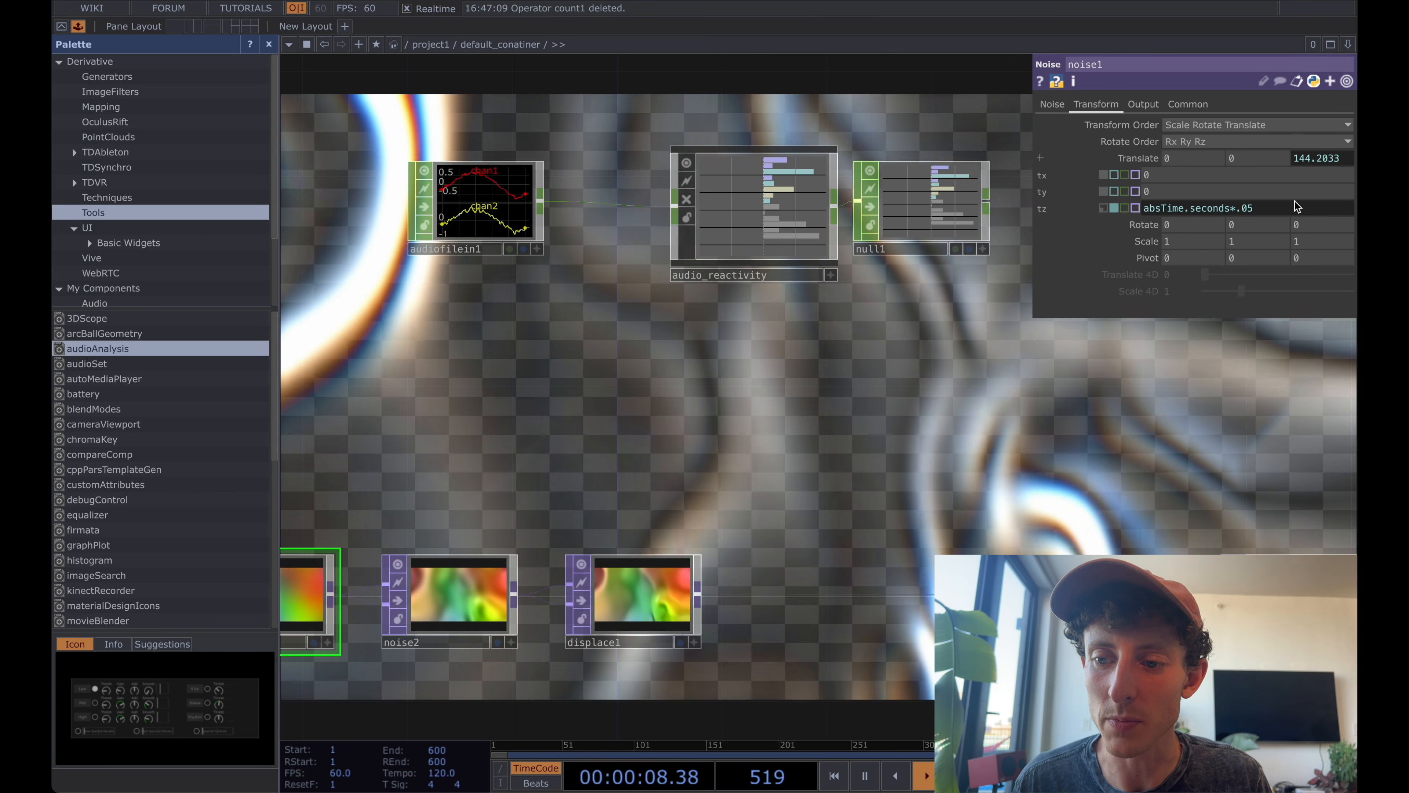
pyautogui.moveTo(1295, 207); pyautogui.dragTo(1136, 213)
pyautogui.moveTo(910, 300); pyautogui.dragTo(876, 340)
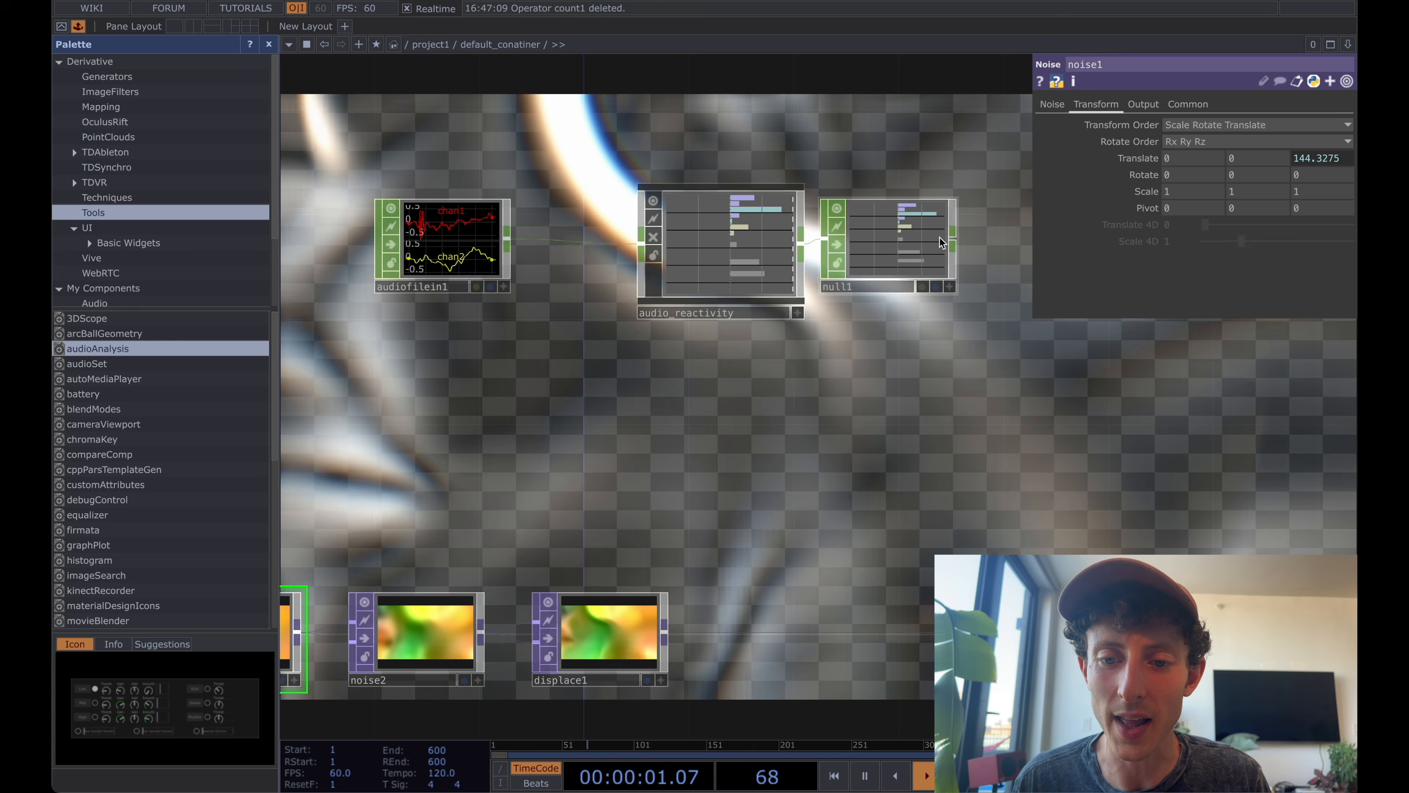
# Make null1's viewer active and reference its Count_Slope_All channel in noise1's Translate Z.
pyautogui.scroll(5, 941, 238)
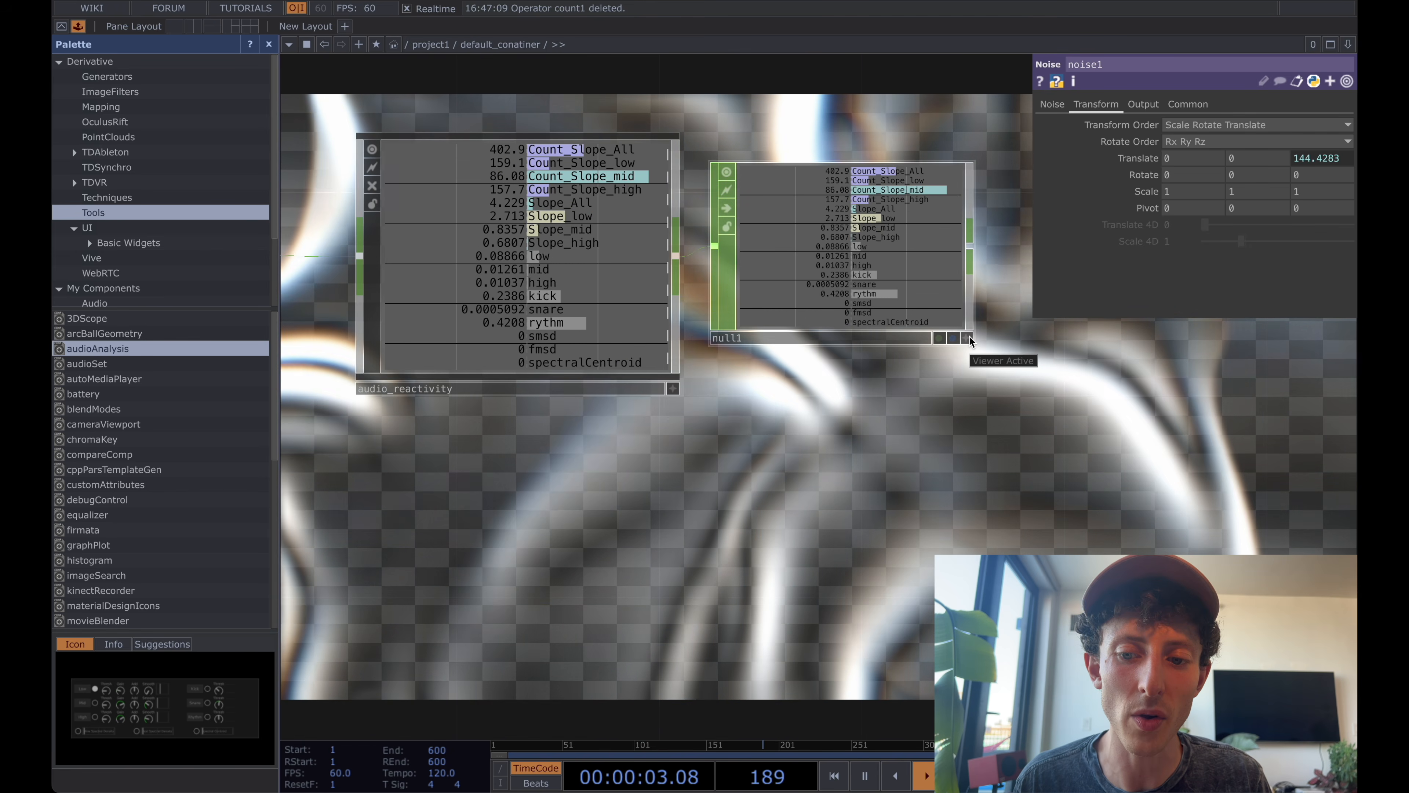
pyautogui.click(968, 337)
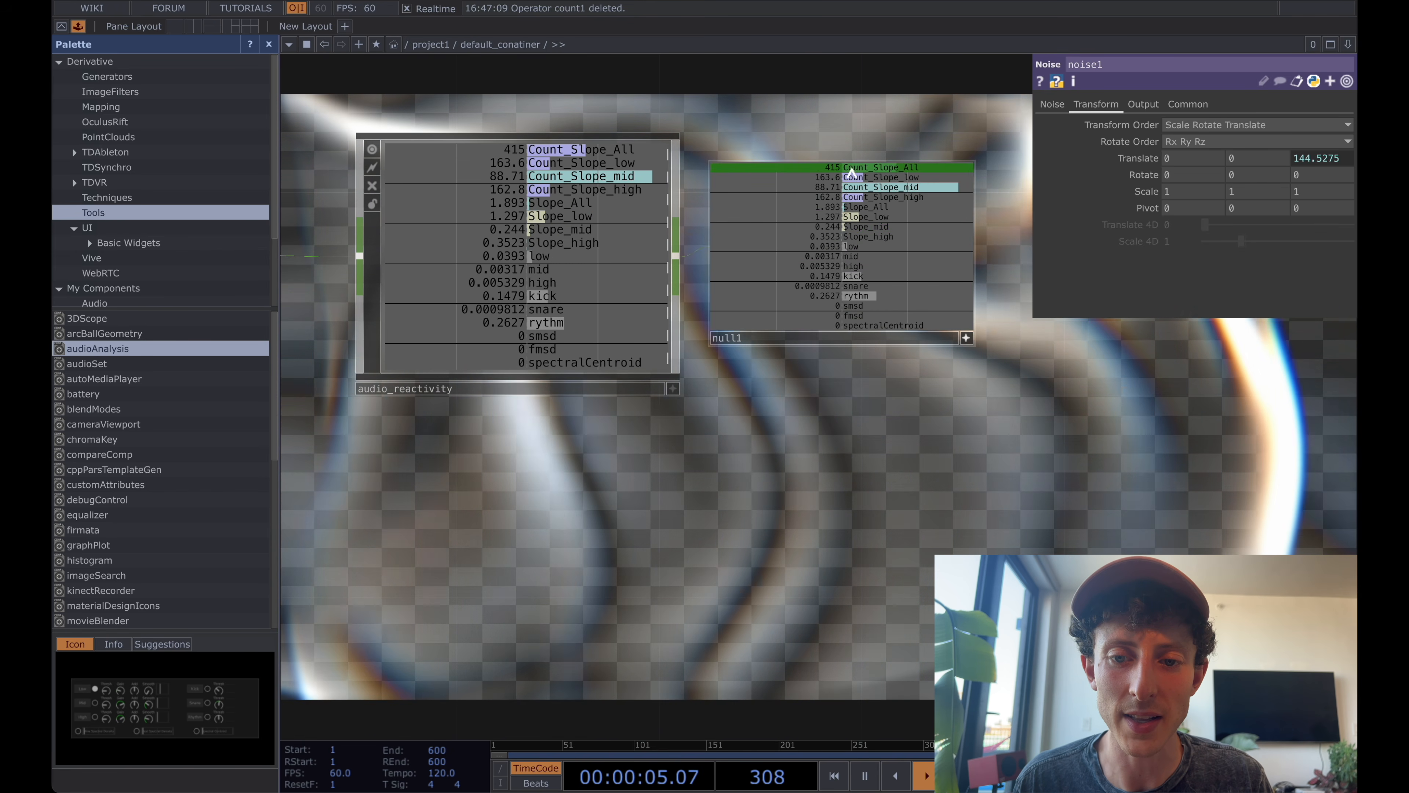
pyautogui.moveTo(851, 172); pyautogui.dragTo(1326, 158)
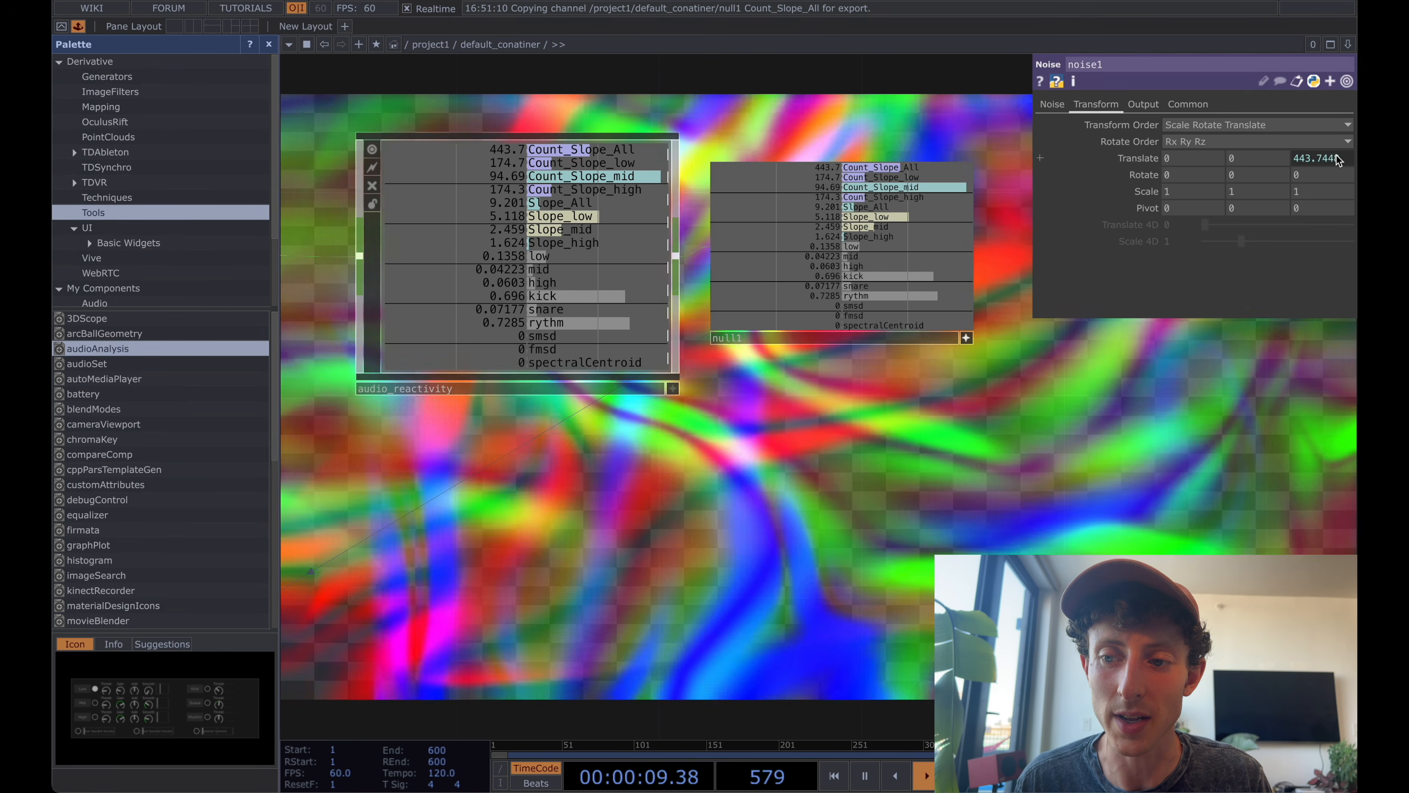
# Scale the Count_Slope_All reference in noise1's Translate Z by multiplying it by .03.
pyautogui.click(1335, 156)
pyautogui.write('*')
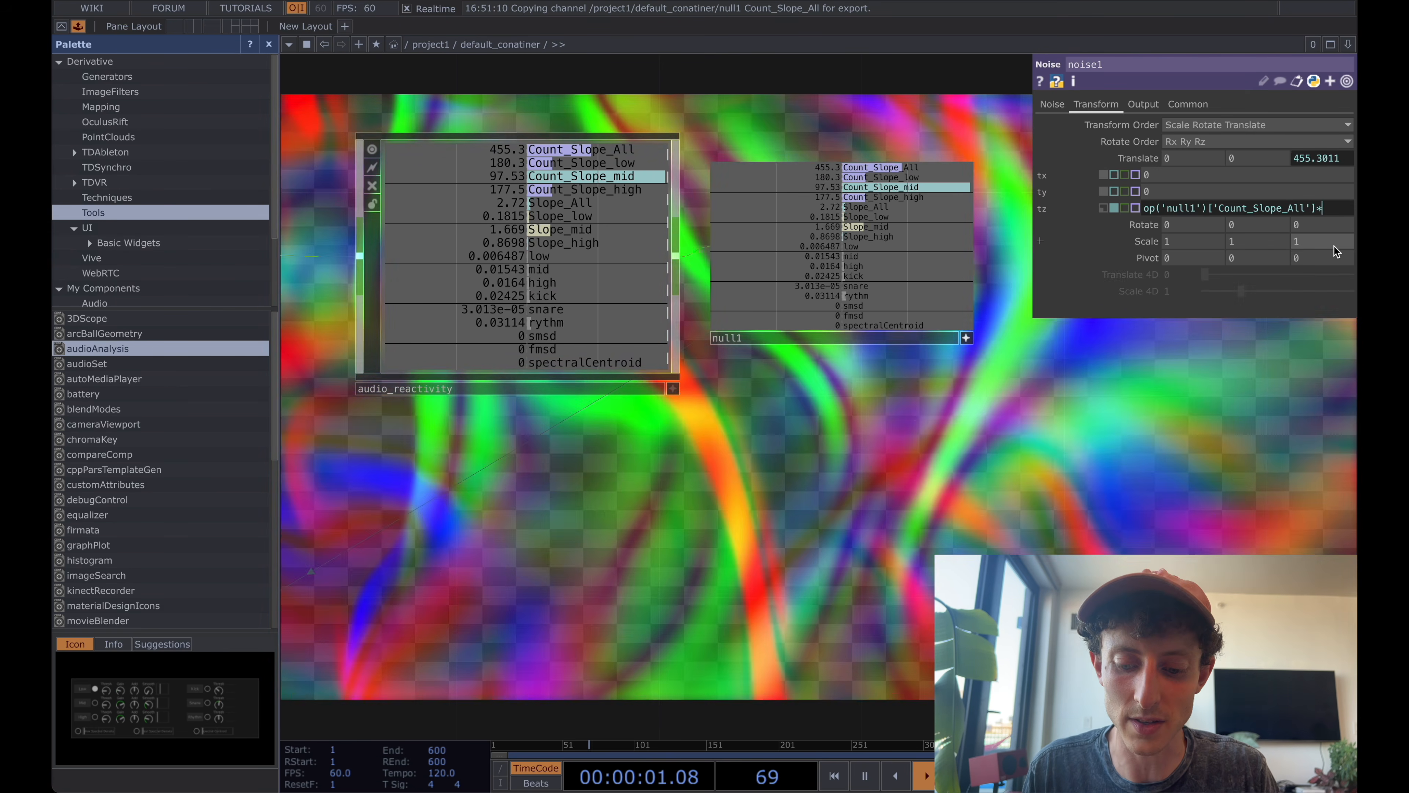
pyautogui.write('.1')
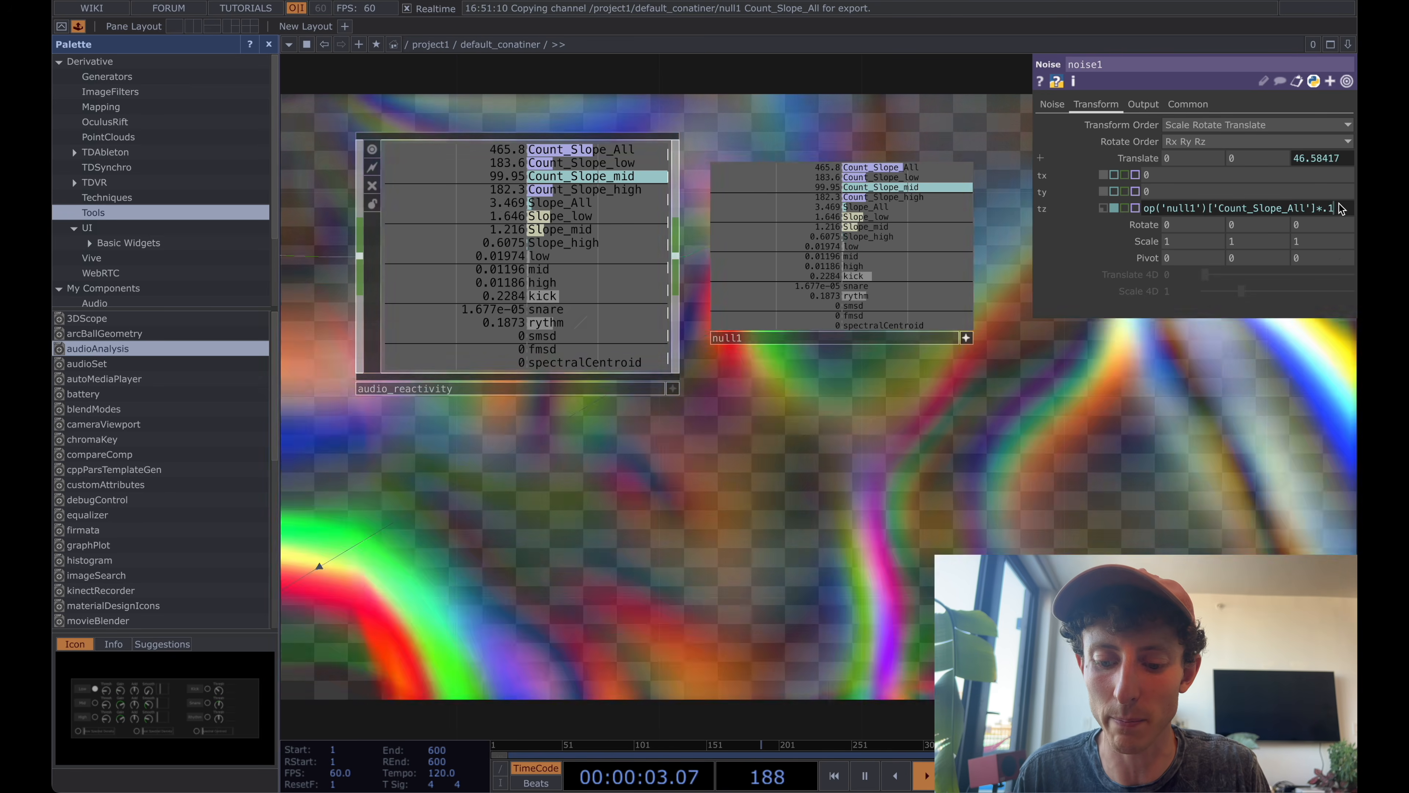
pyautogui.press('BackSpace')
pyautogui.write('03')
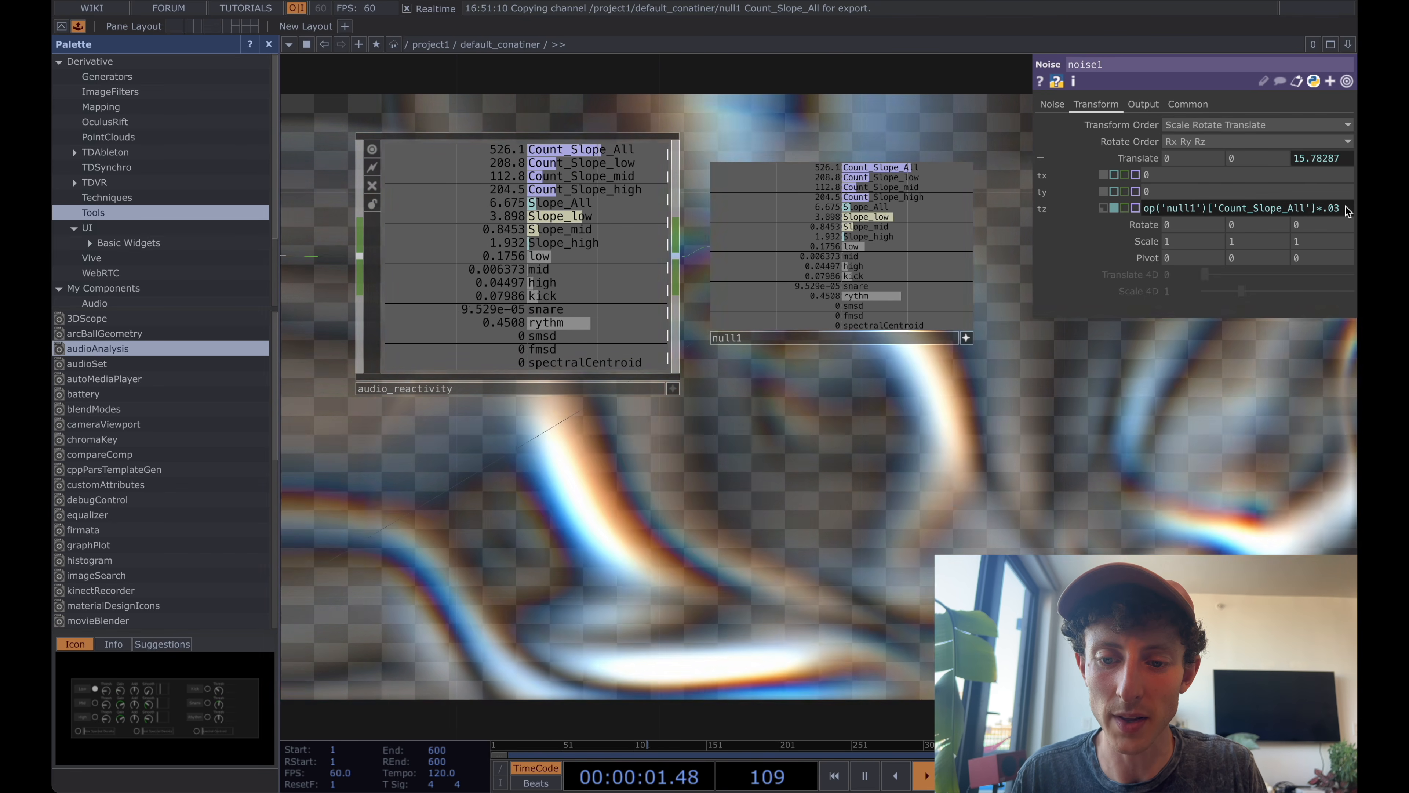
pyautogui.click(1072, 497)
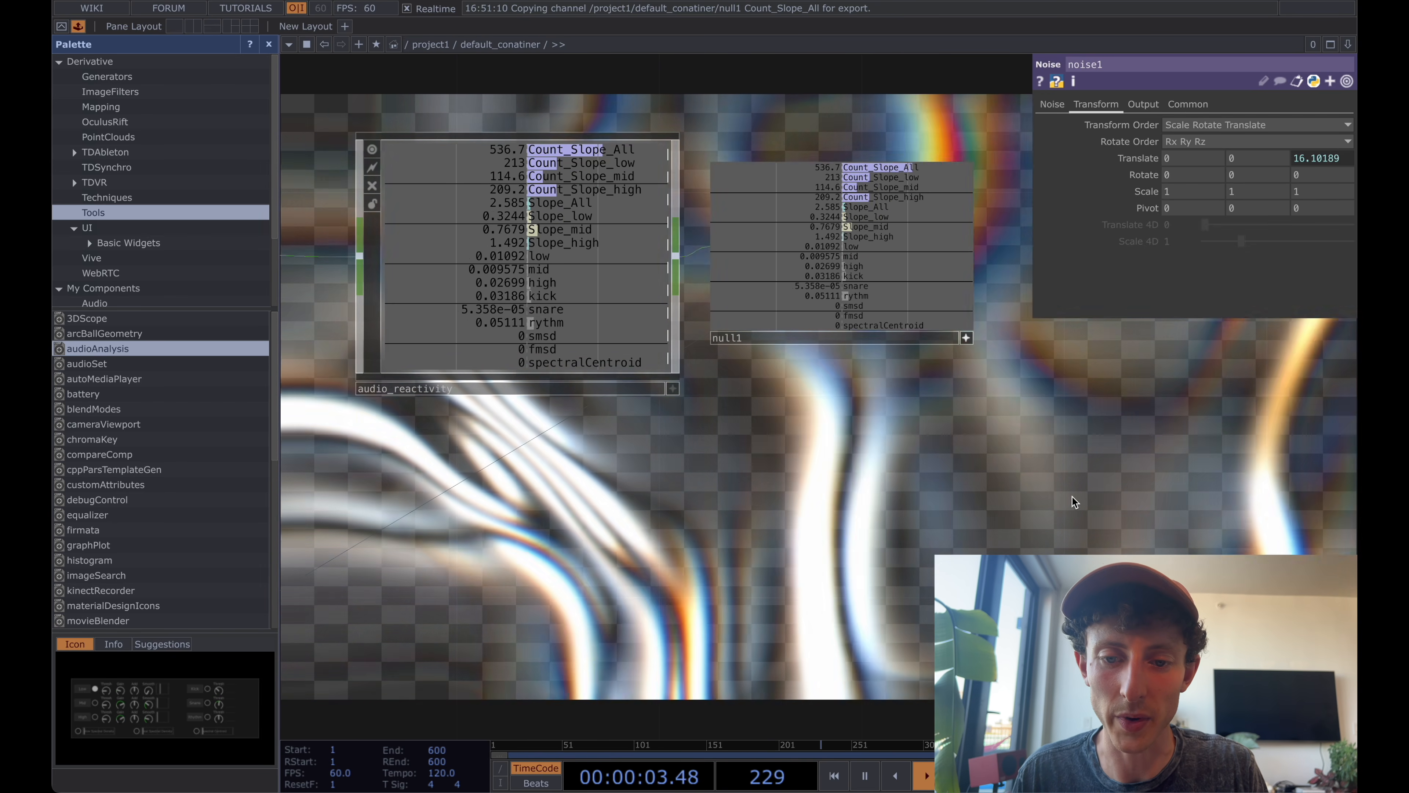
# Add an Audio Device Out CHOP above audio_reactivity and feed it from audiofilein1.
pyautogui.scroll(-5, 1072, 502)
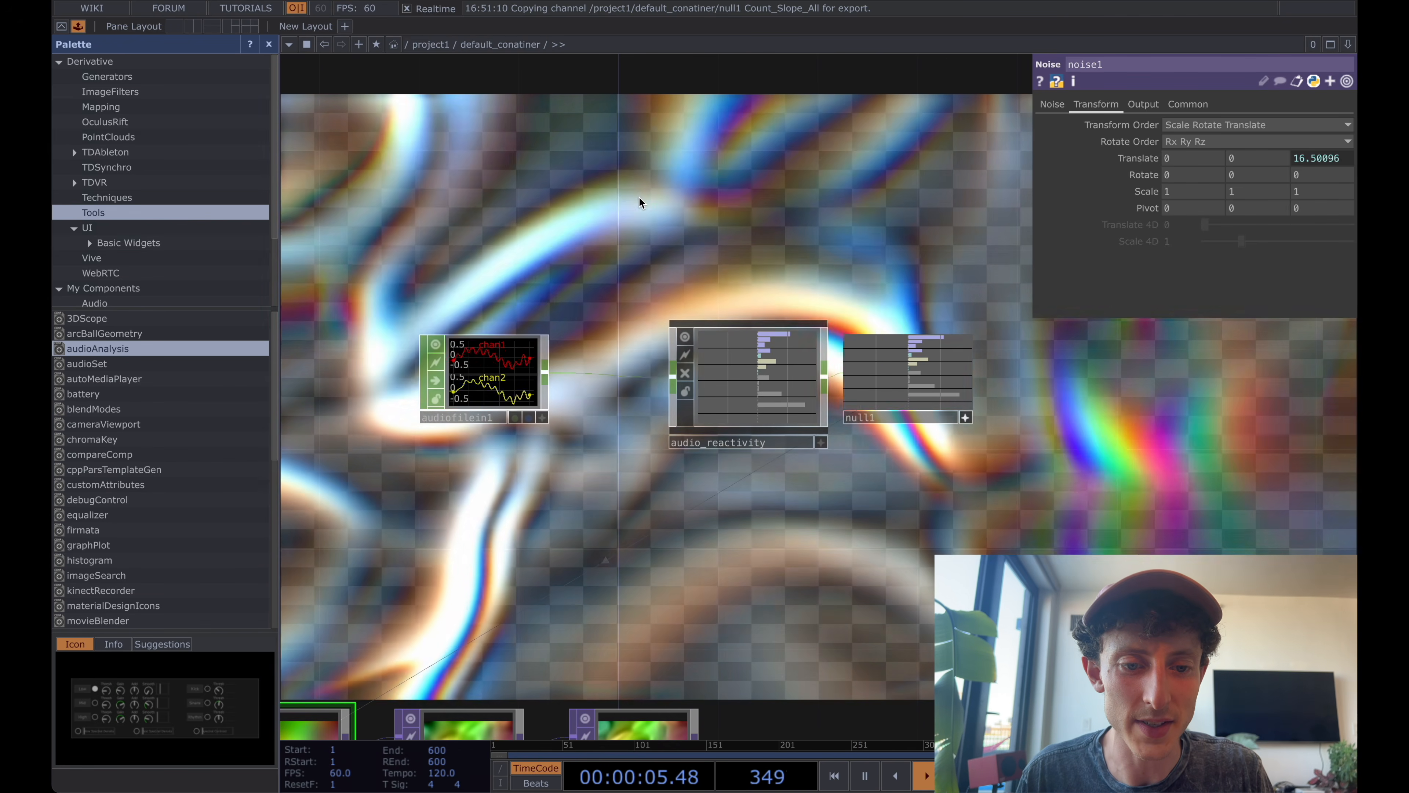
pyautogui.press('Tab')
pyautogui.write('audio d')
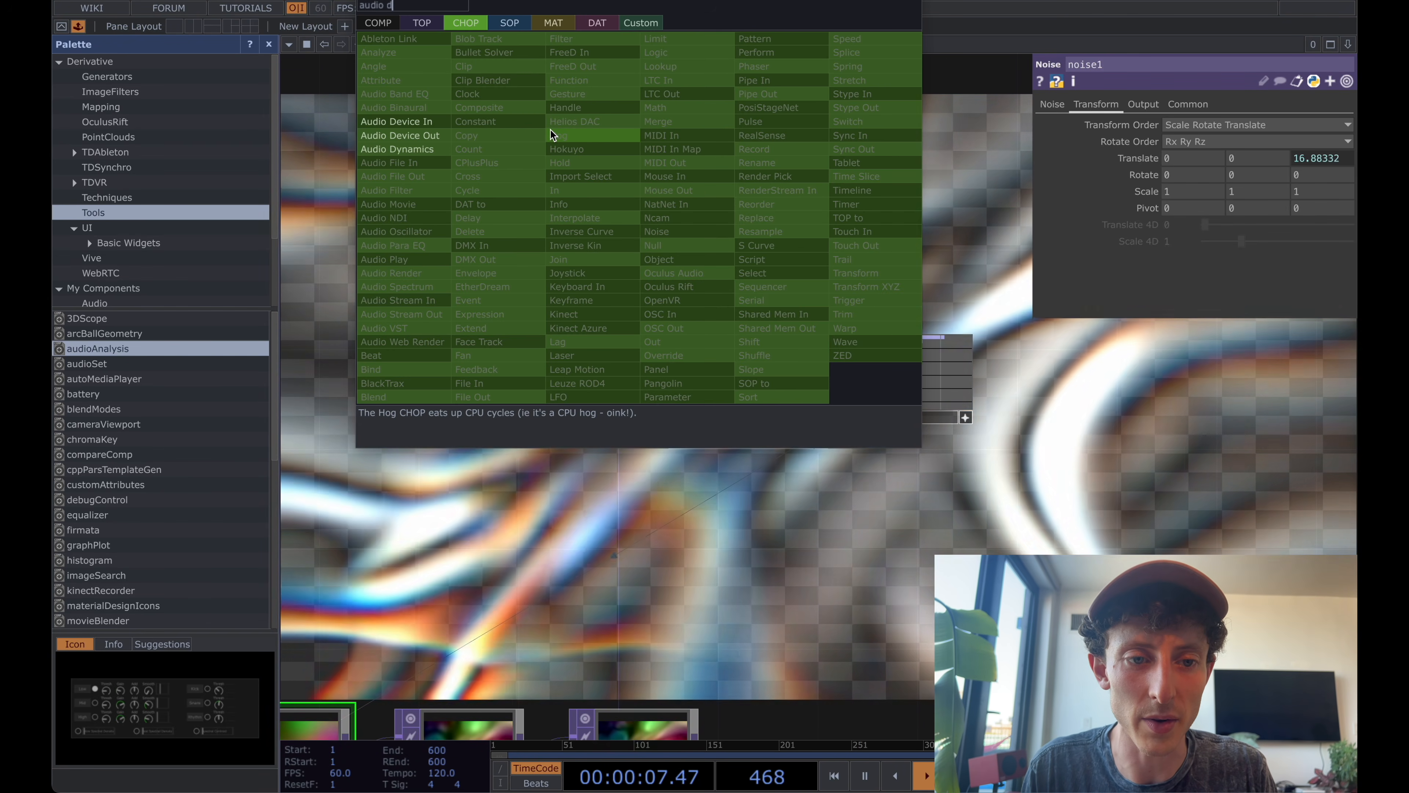
pyautogui.click(437, 135)
pyautogui.click(633, 208)
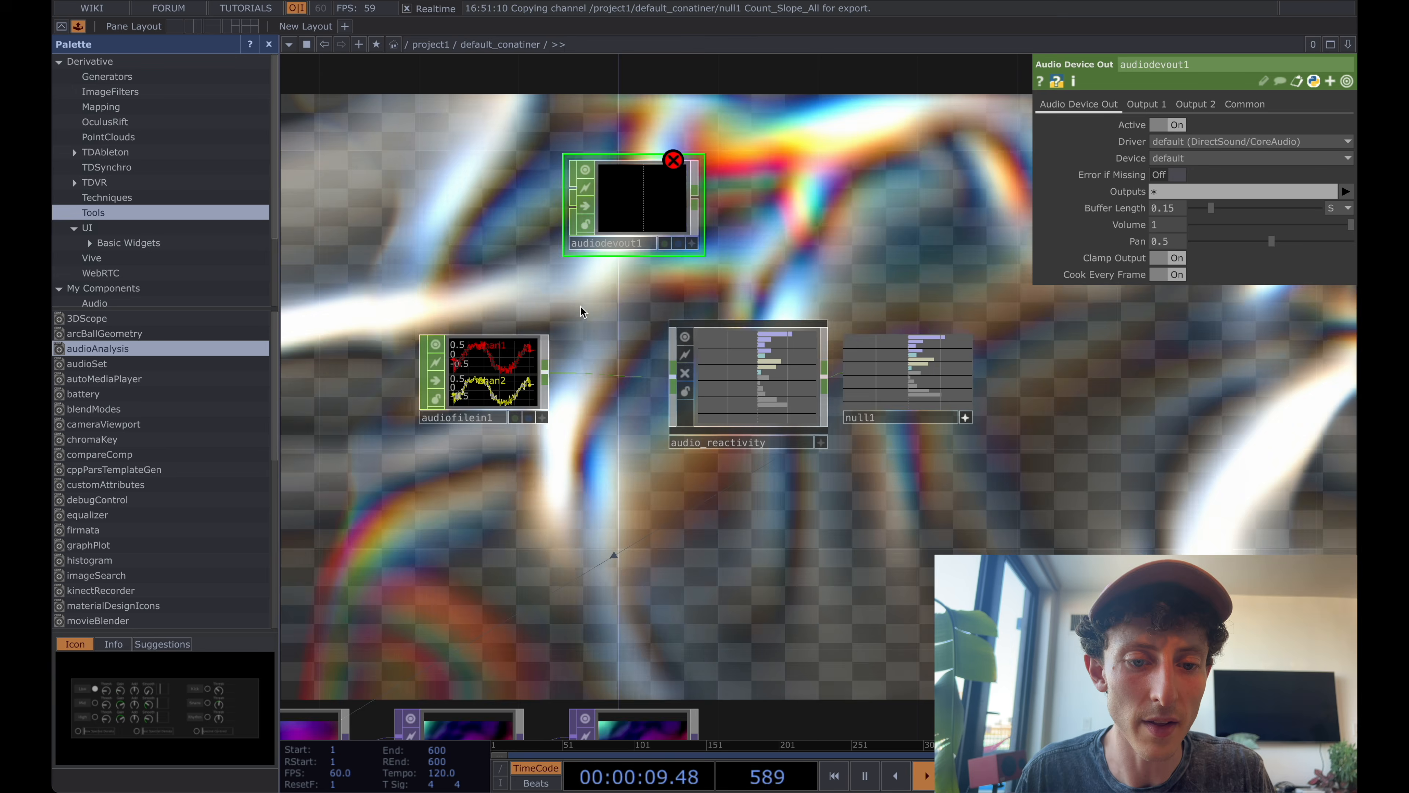
pyautogui.moveTo(546, 372); pyautogui.dragTo(542, 194)
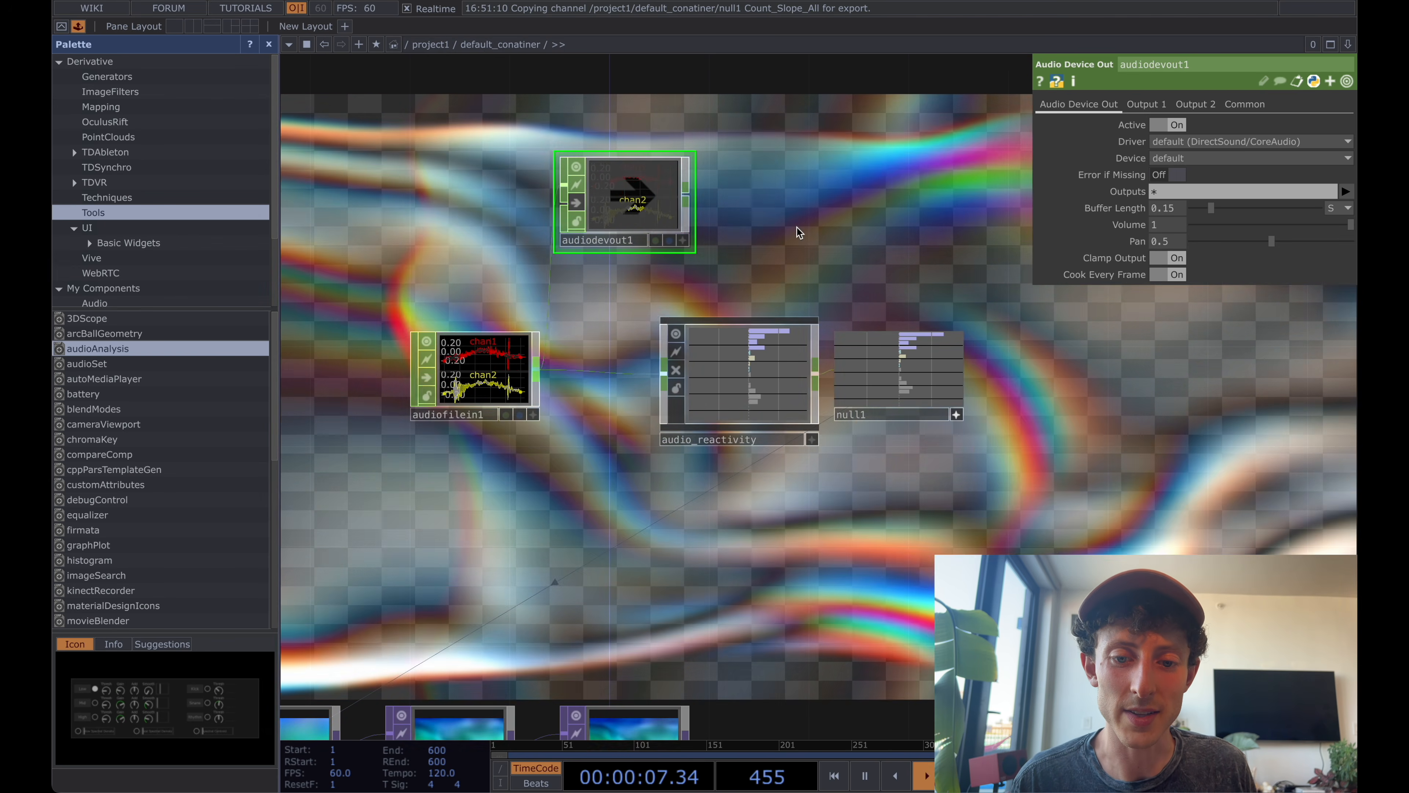
pyautogui.moveTo(825, 253); pyautogui.dragTo(802, 253)
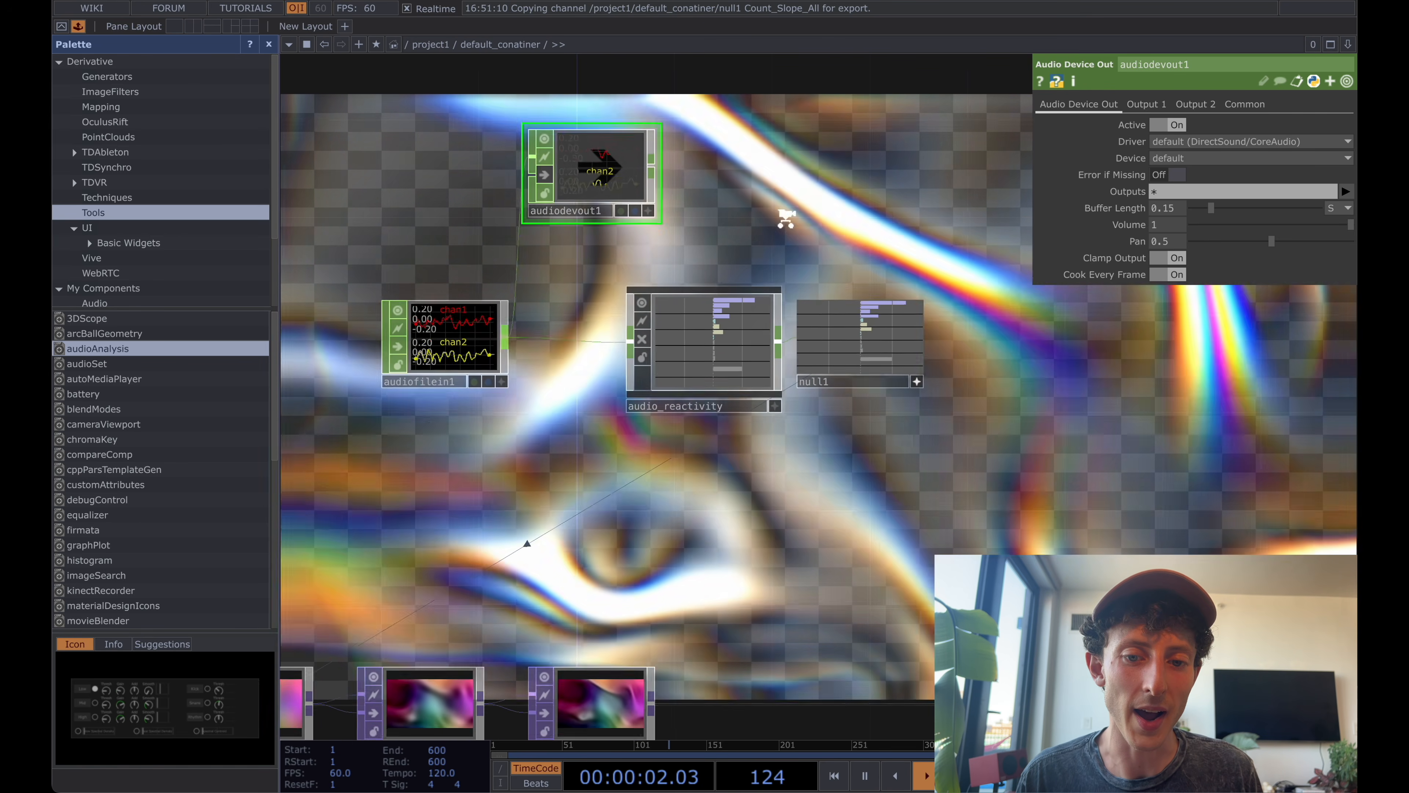
pyautogui.scroll(-2, 785, 218)
pyautogui.moveTo(784, 215); pyautogui.dragTo(775, 201)
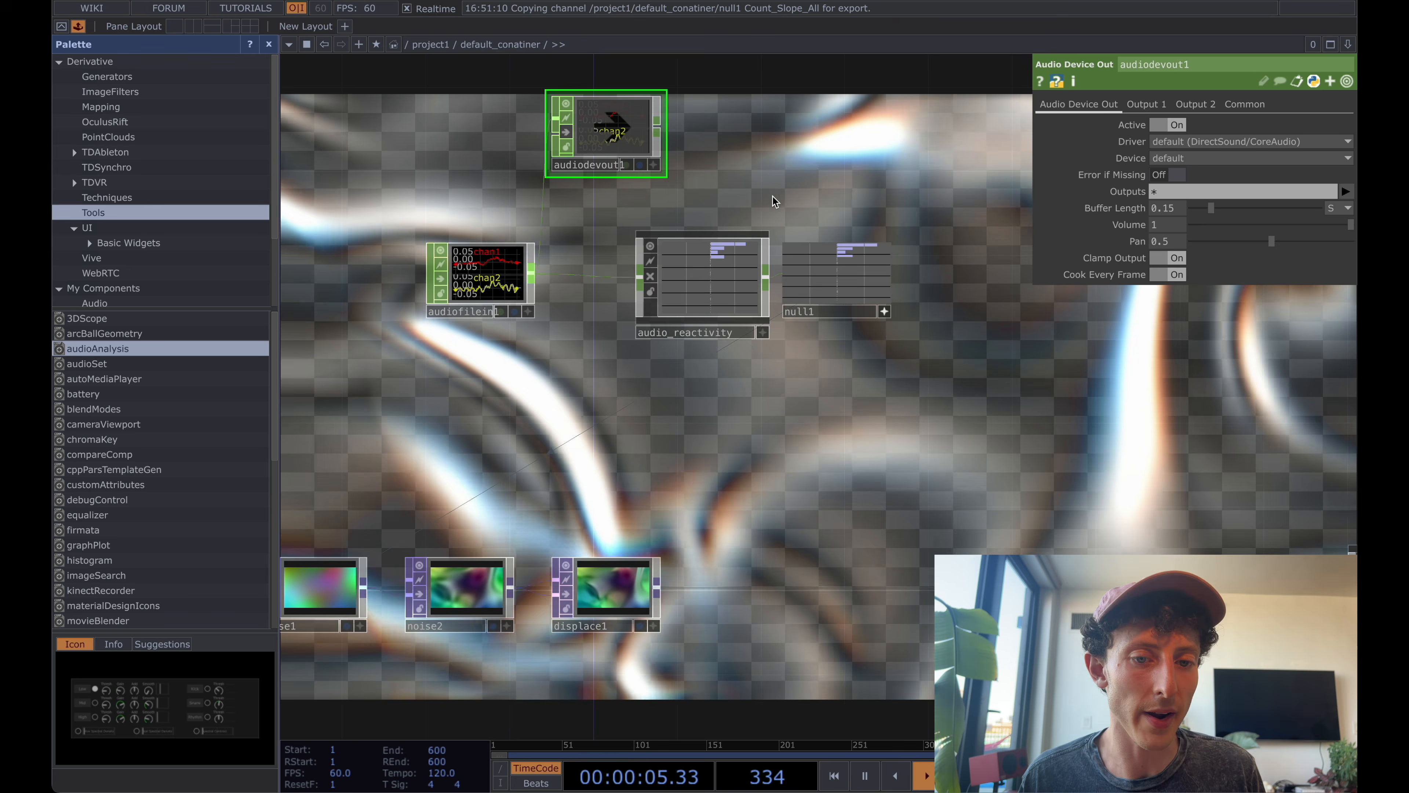
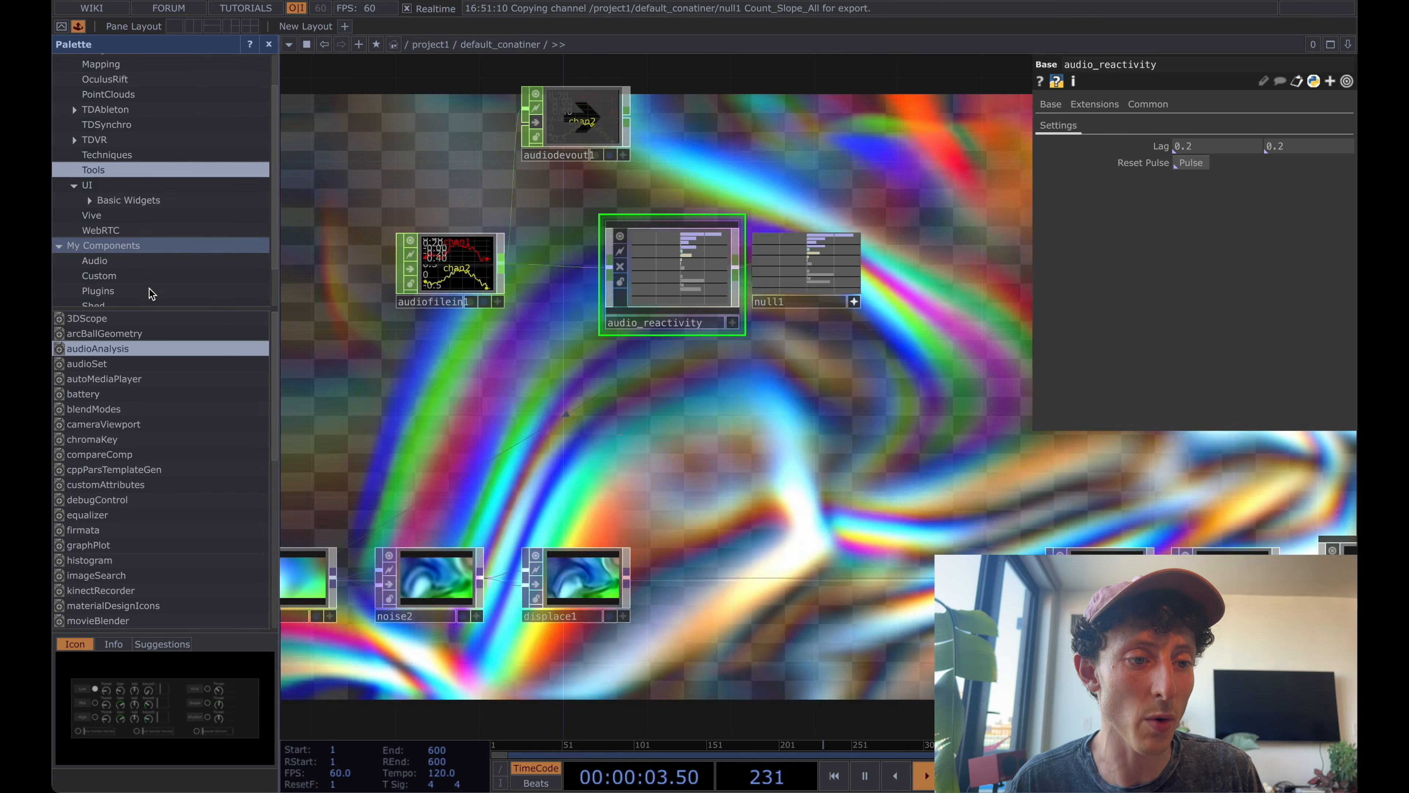
# Save the audio_reactivity component into the Audio folder of My Components and show that folder's contents.
pyautogui.scroll(-2, 127, 266)
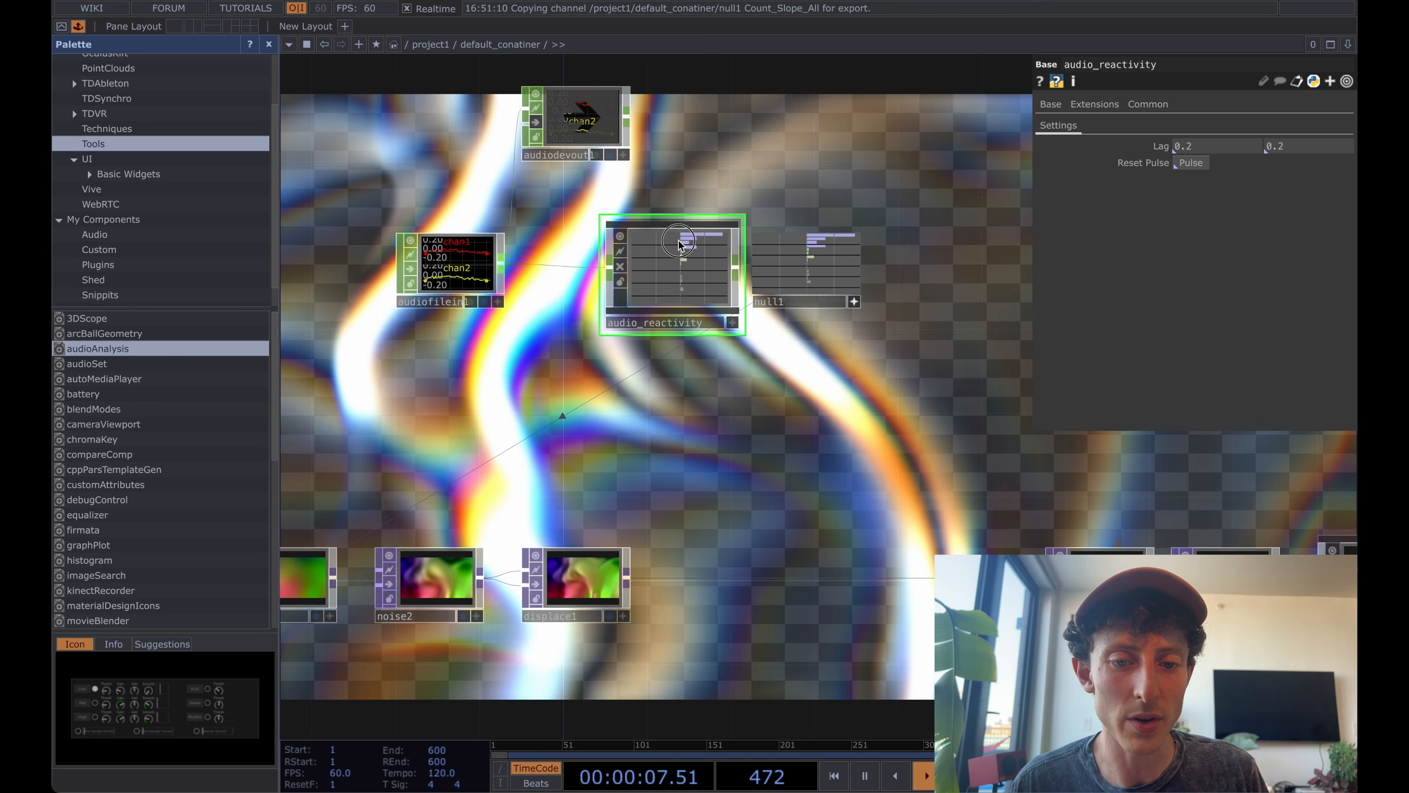
pyautogui.moveTo(702, 262); pyautogui.dragTo(146, 235)
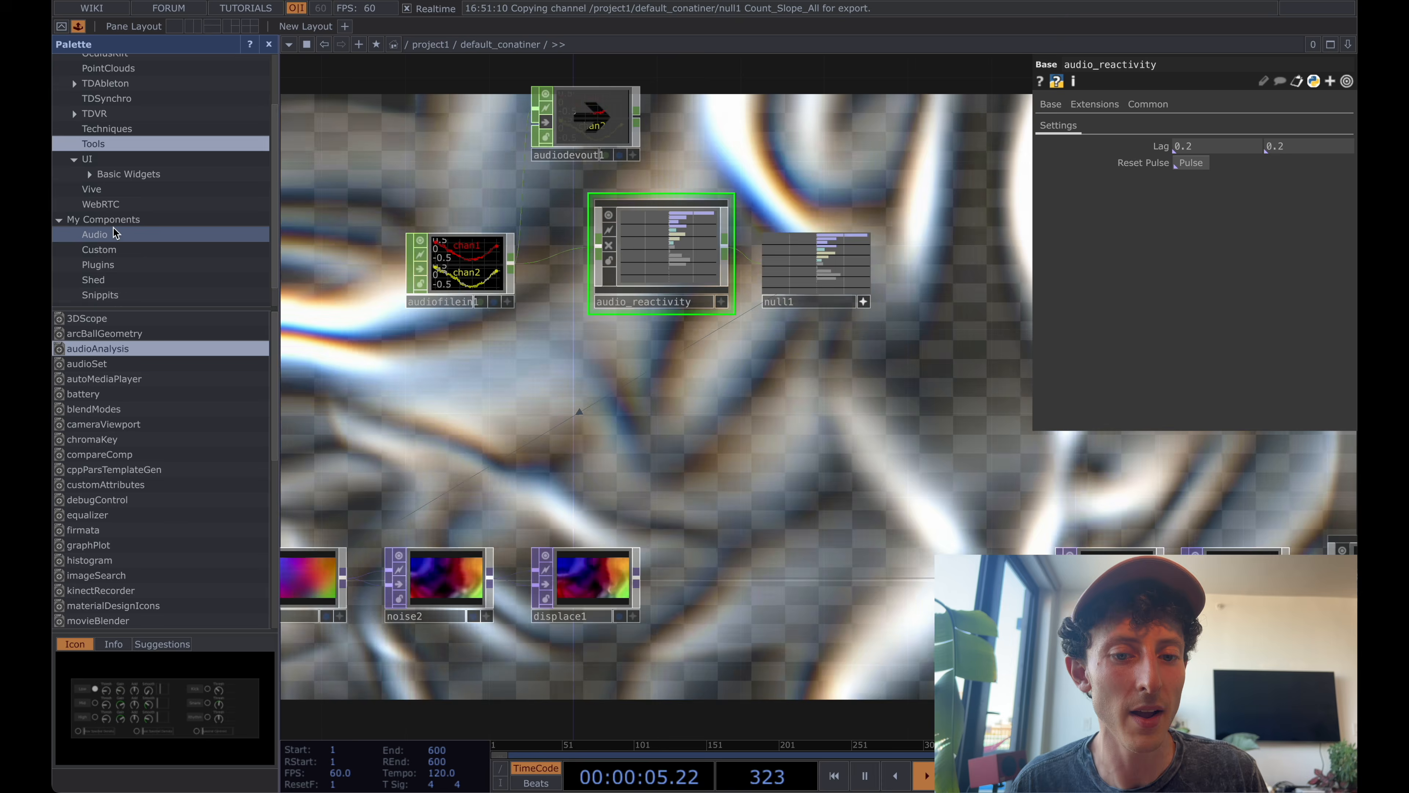
pyautogui.click(113, 234)
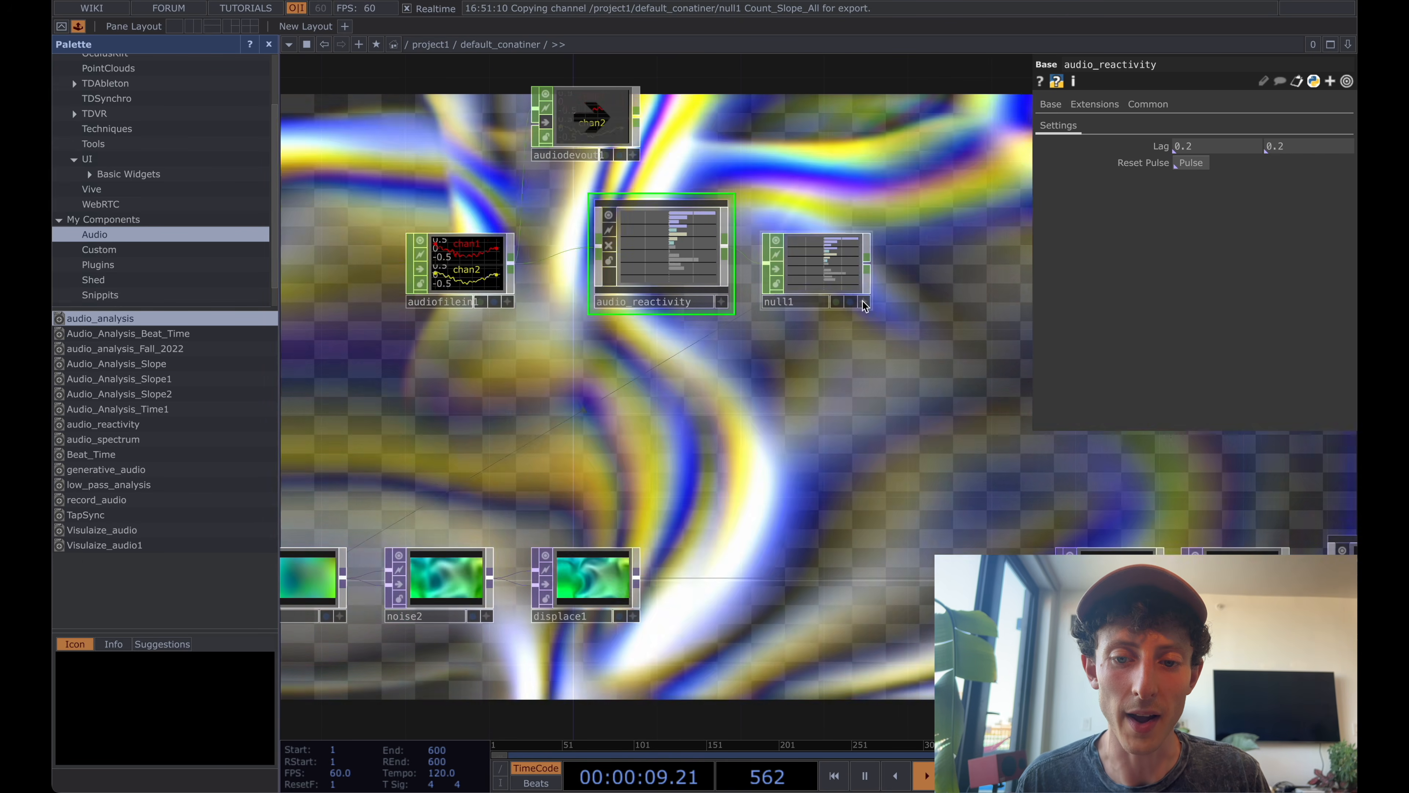
# Place the default_conatiner component from My Components' Custom folder between displace1 and edge1.
pyautogui.moveTo(857, 339); pyautogui.dragTo(844, 335)
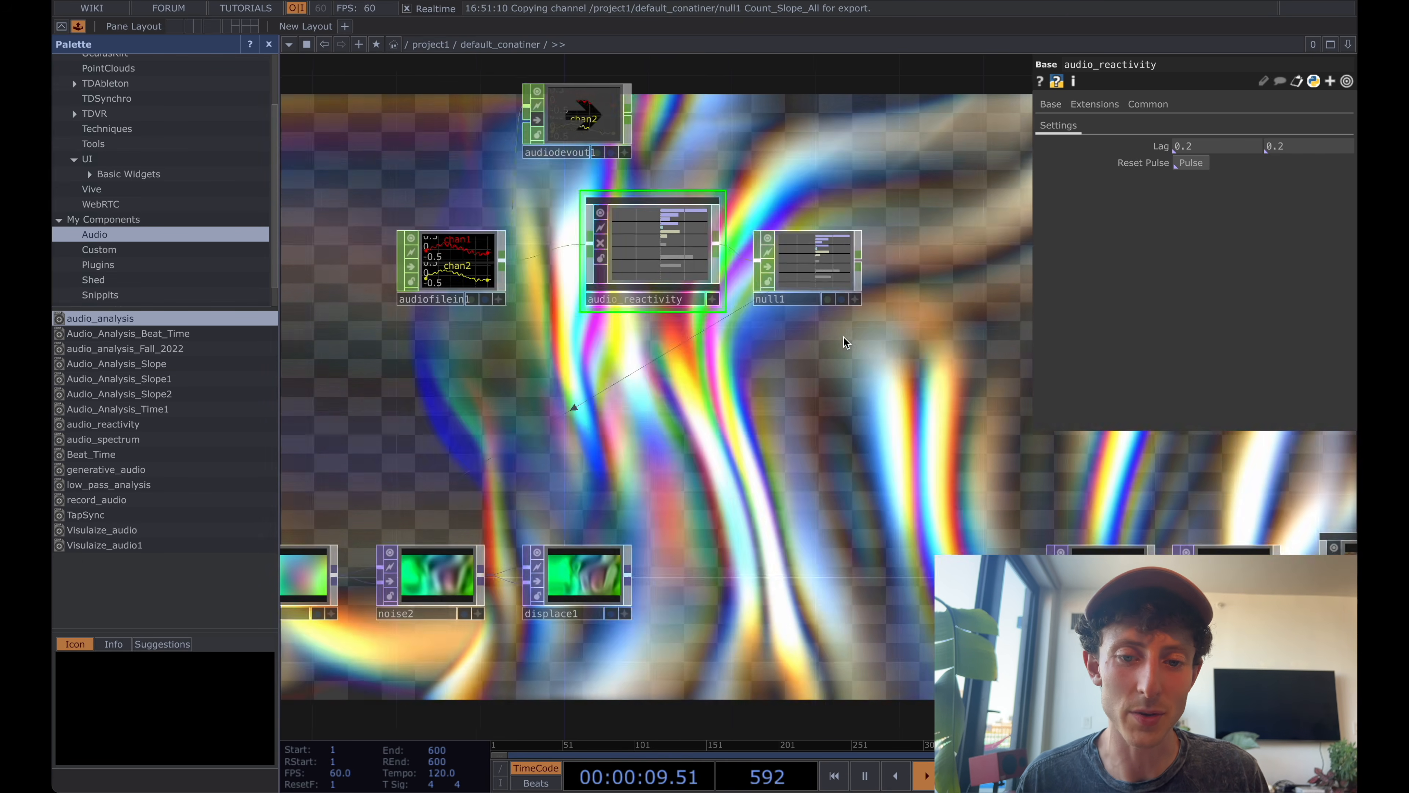
pyautogui.scroll(-1, 843, 336)
pyautogui.scroll(-2, 843, 337)
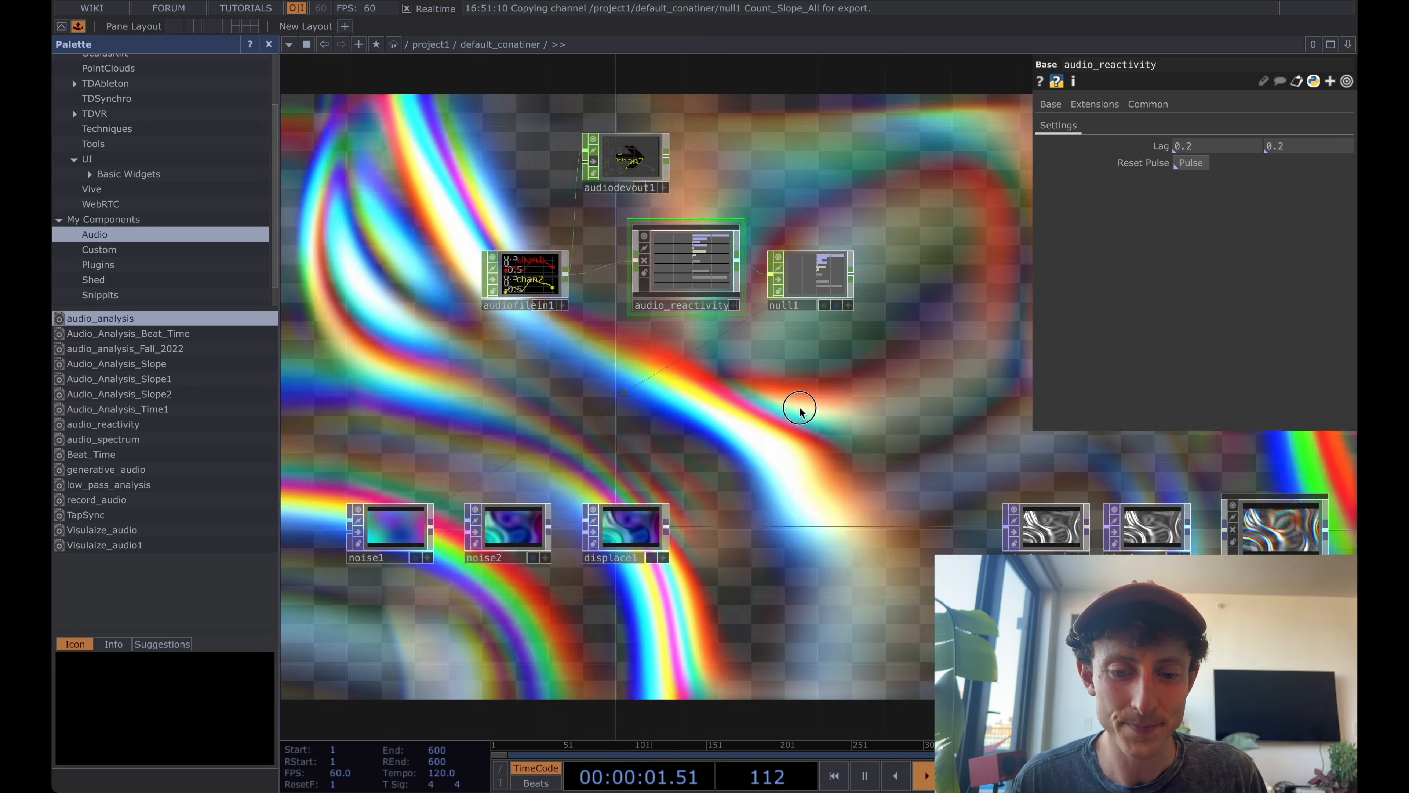
pyautogui.moveTo(799, 406); pyautogui.dragTo(736, 301)
pyautogui.scroll(-2, 732, 295)
pyautogui.scroll(-1, 749, 281)
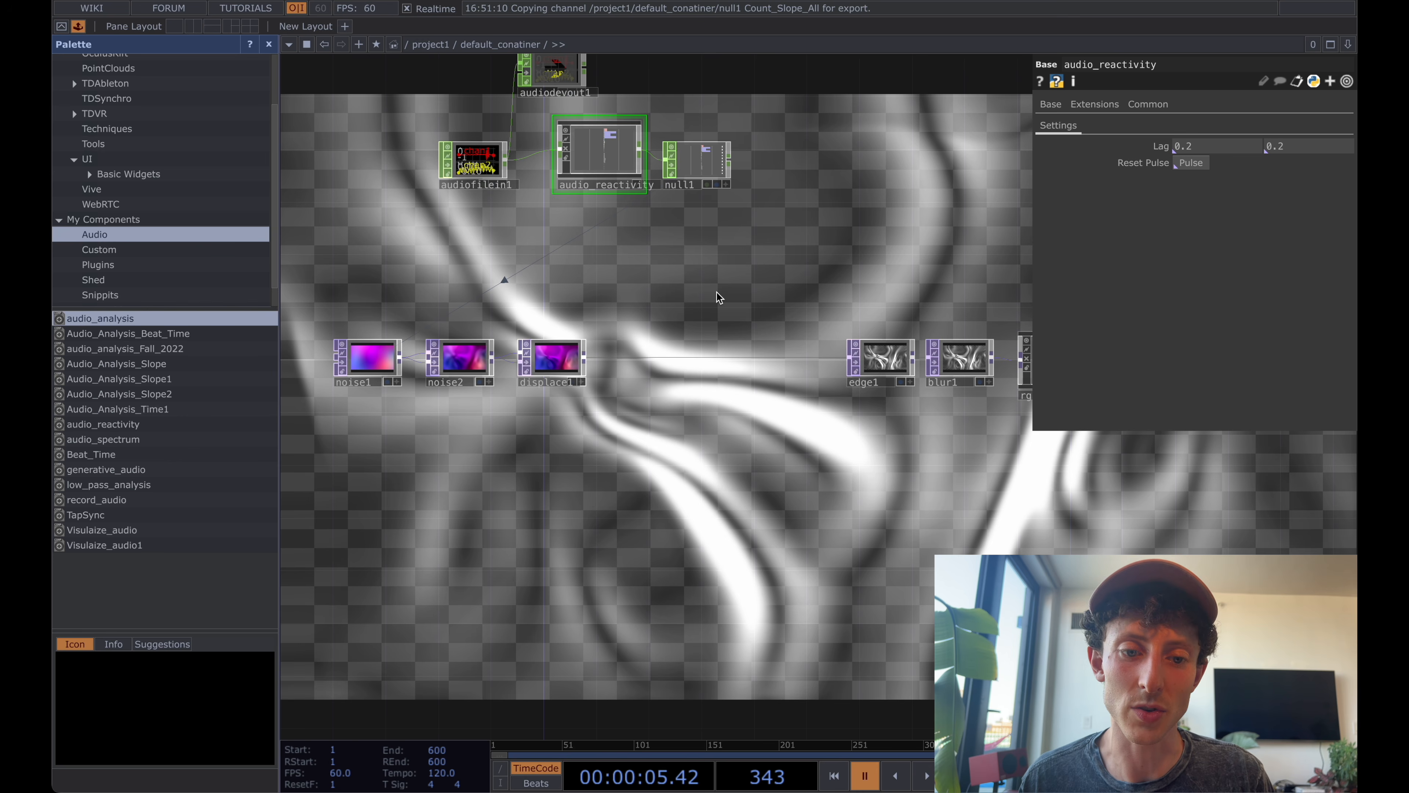
pyautogui.moveTo(717, 293); pyautogui.dragTo(713, 247)
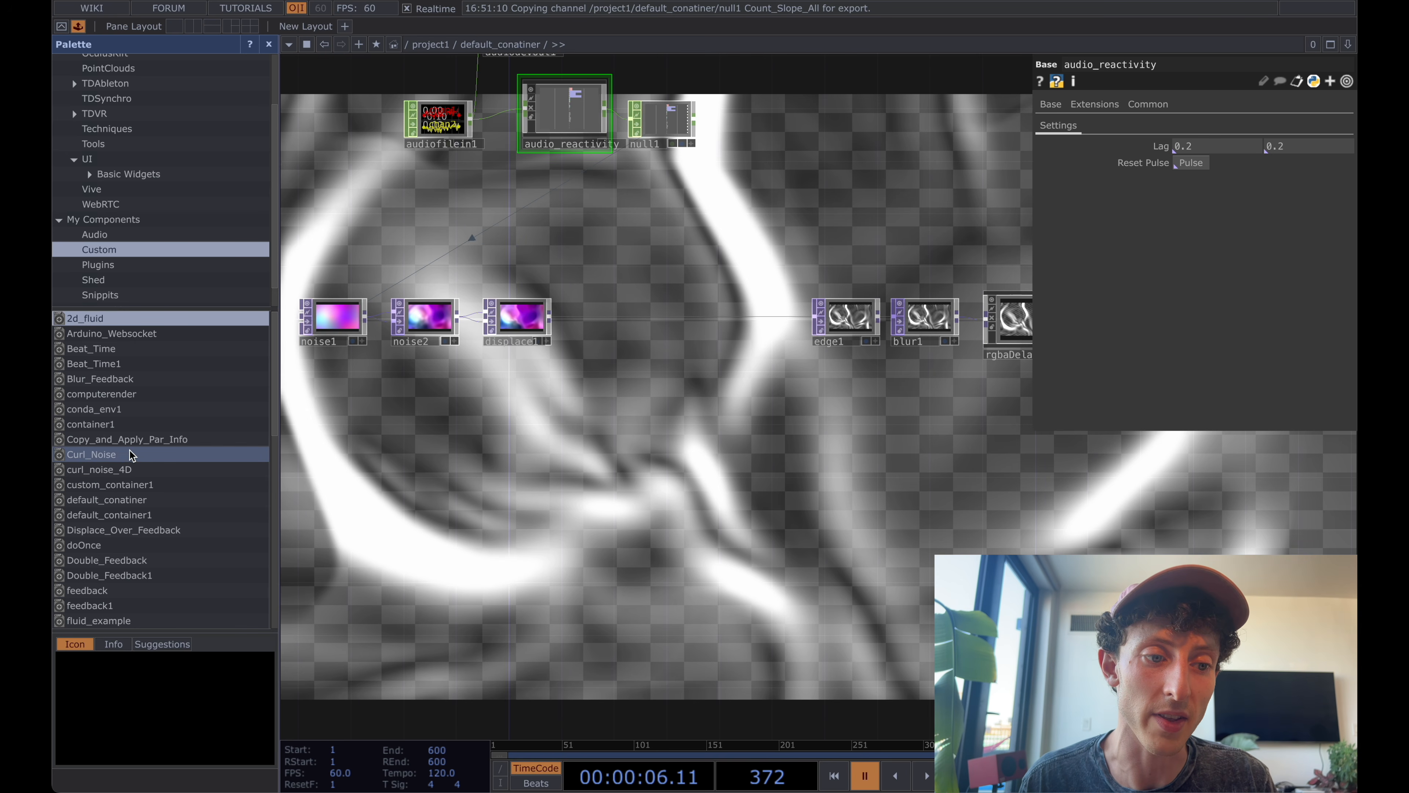
pyautogui.scroll(-10, 128, 452)
pyautogui.scroll(10, 128, 452)
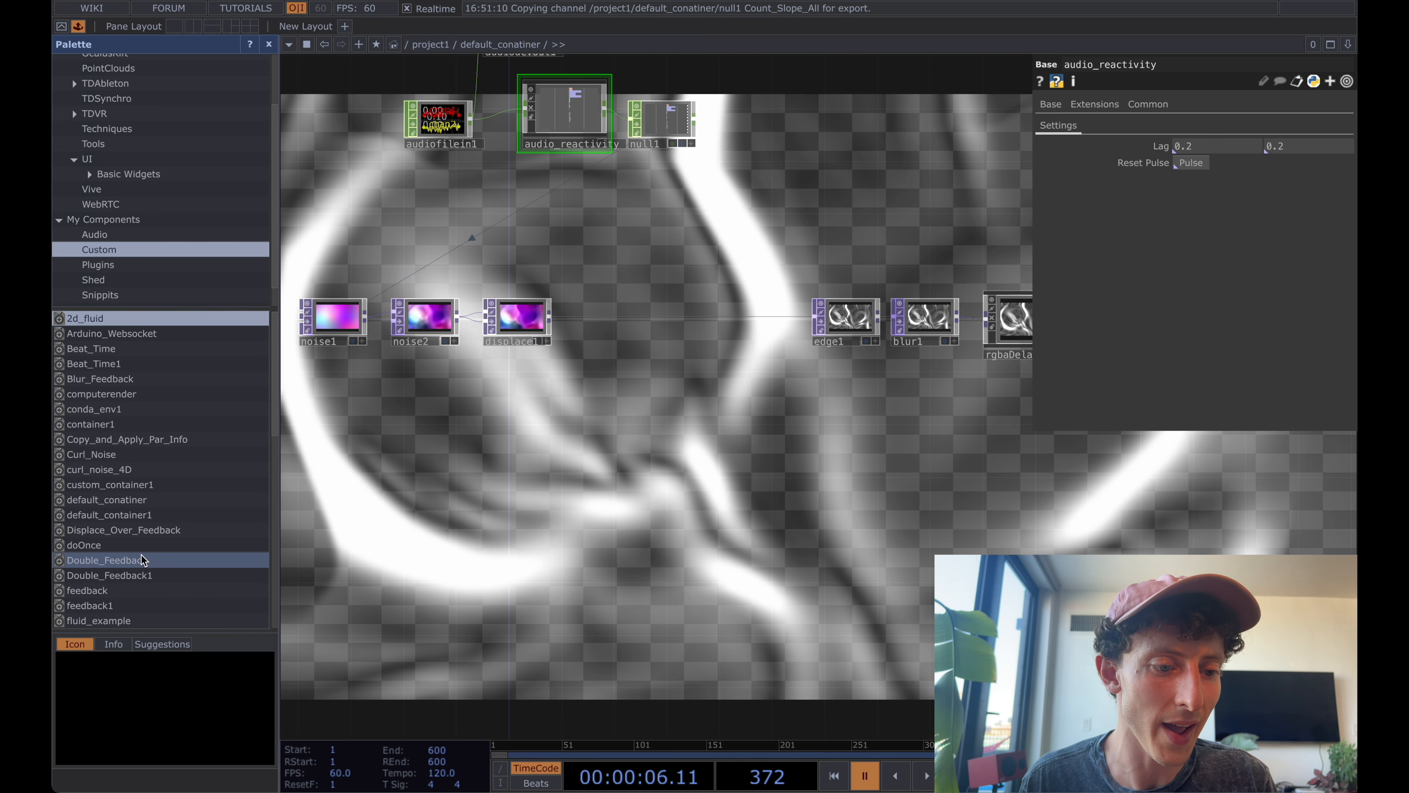
pyautogui.moveTo(592, 368); pyautogui.dragTo(646, 364)
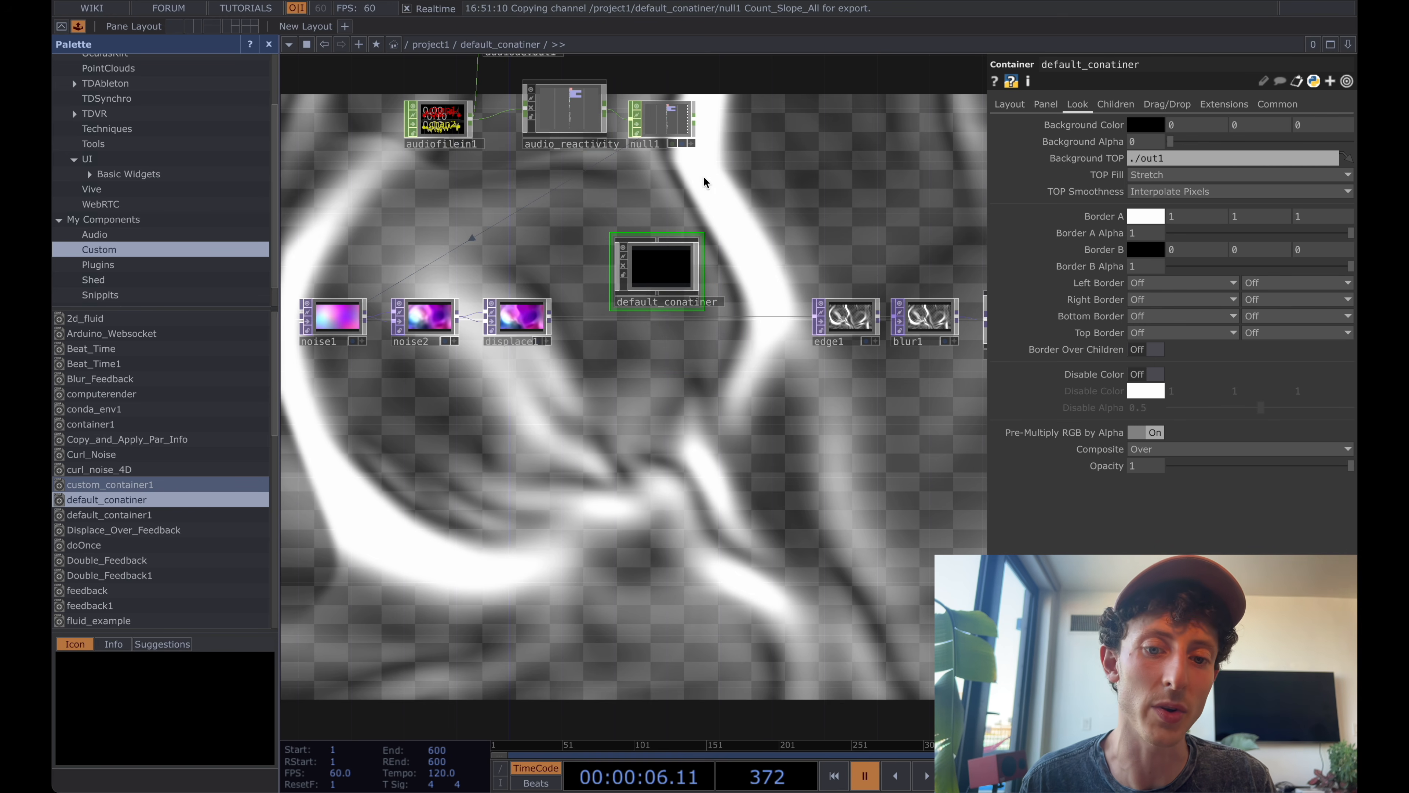
# Enter the newly placed default_conatiner and add an In TOP to its empty network.
pyautogui.doubleClick(664, 261)
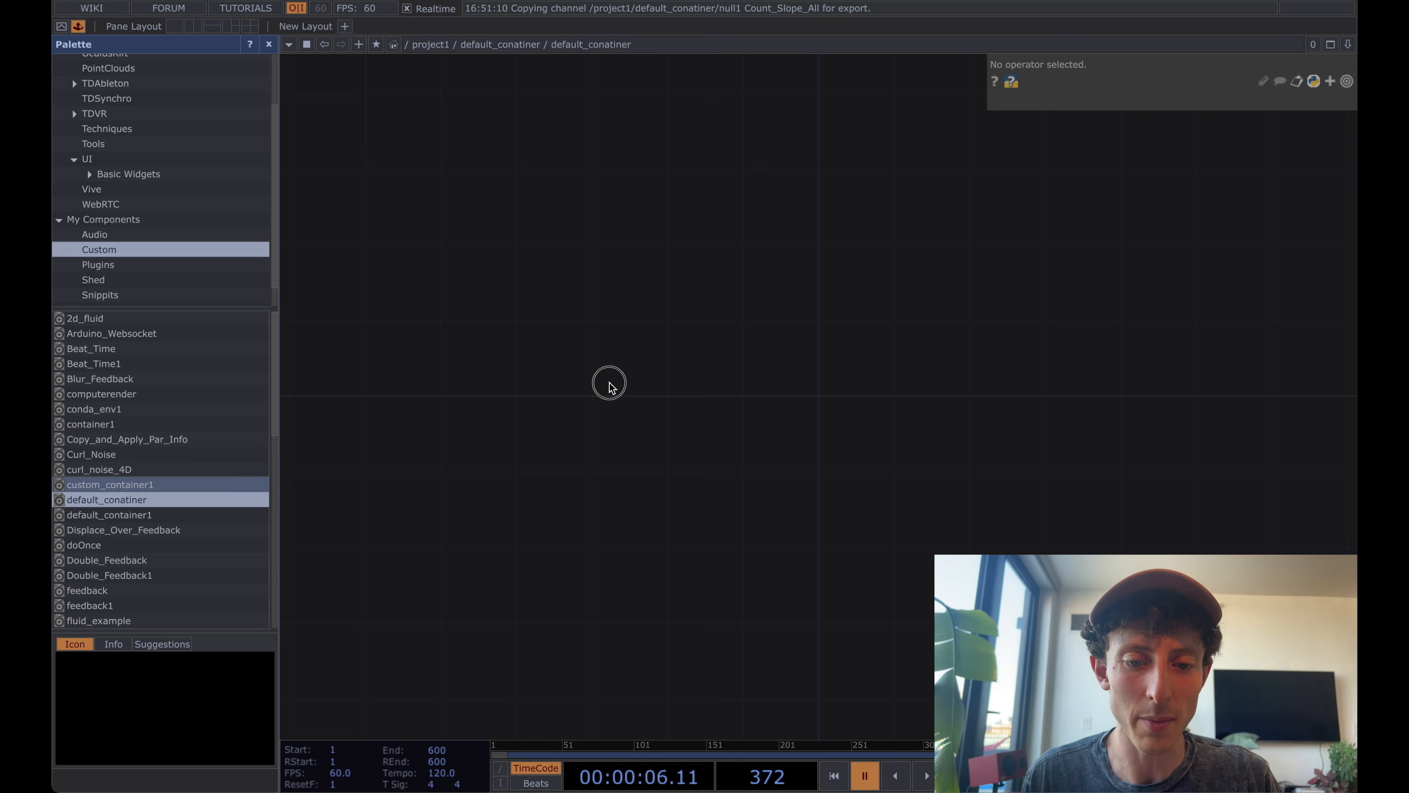
pyautogui.press('Tab')
pyautogui.write('in')
pyautogui.click(391, 193)
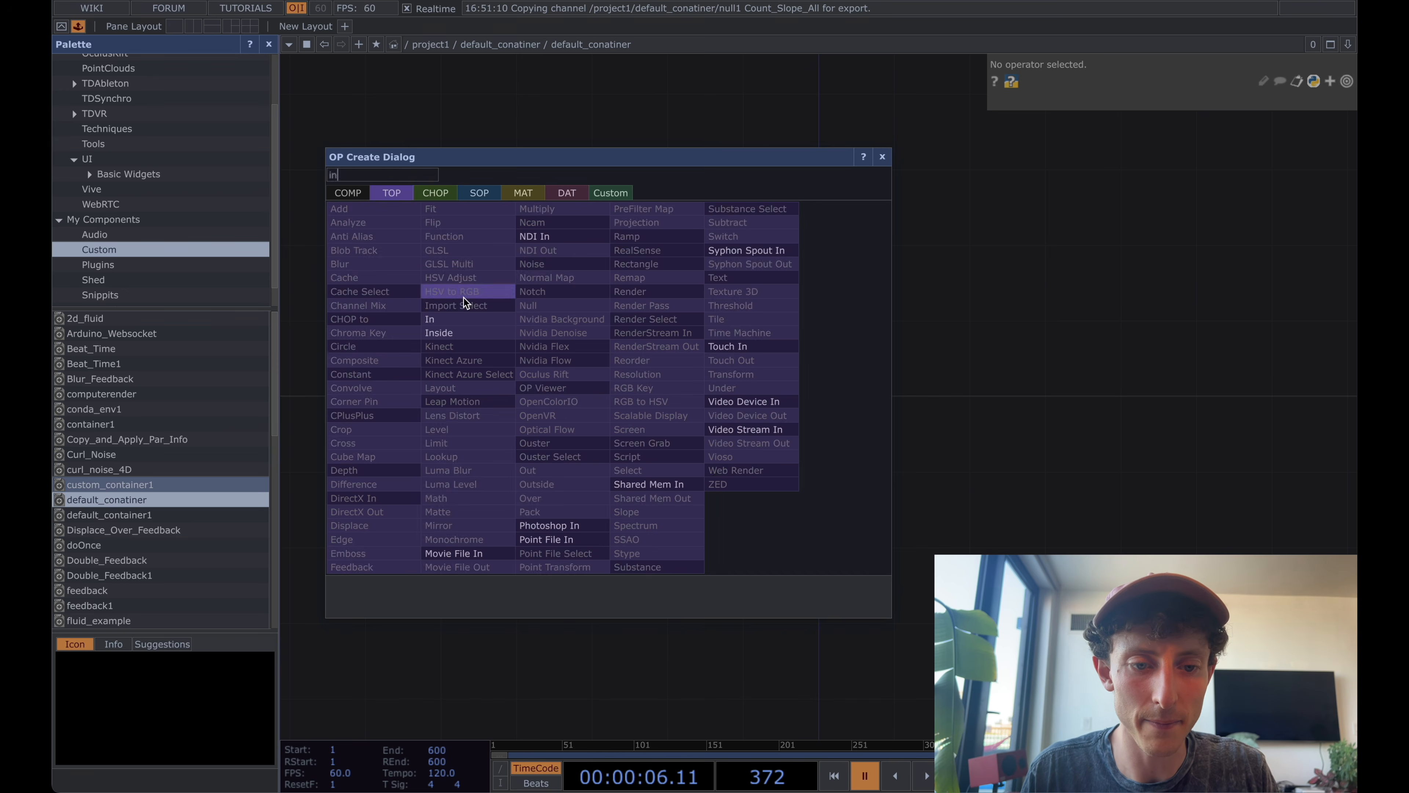
pyautogui.press('Return')
pyautogui.click(490, 382)
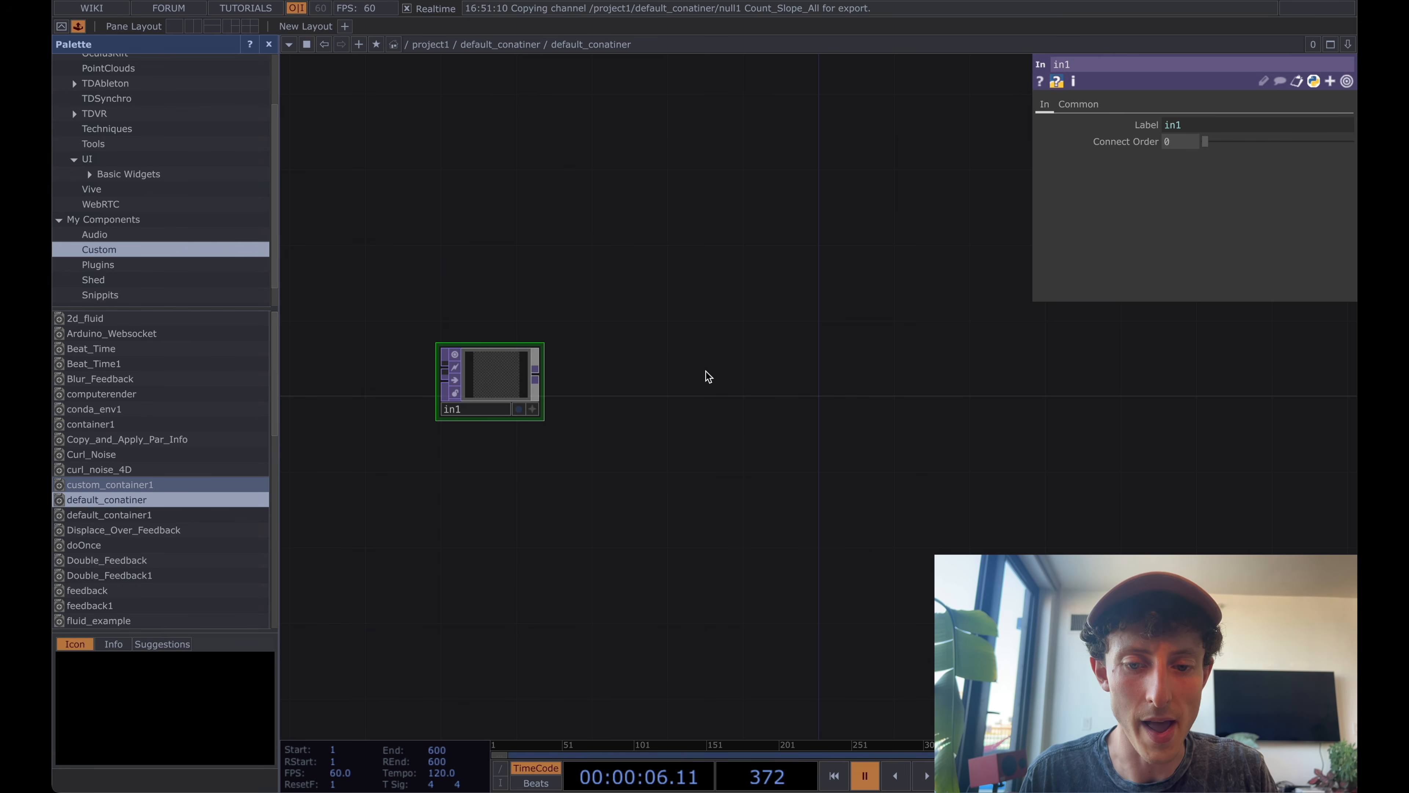
# Add an Out TOP fed by in1, leaving wide space between them, and return to the parent network.
pyautogui.rightClick(542, 370)
pyautogui.click(539, 372)
pyautogui.click(1294, 374)
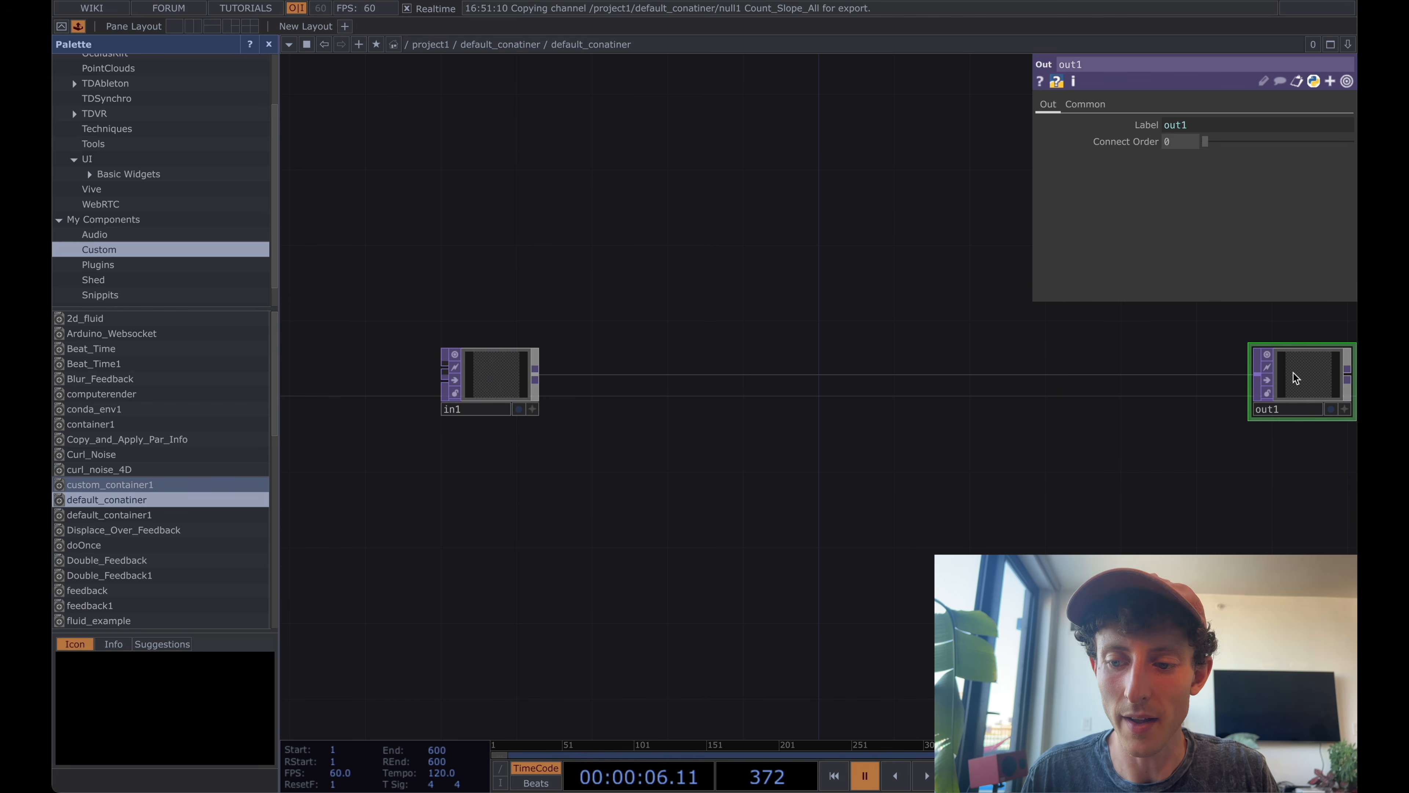
pyautogui.press('u')
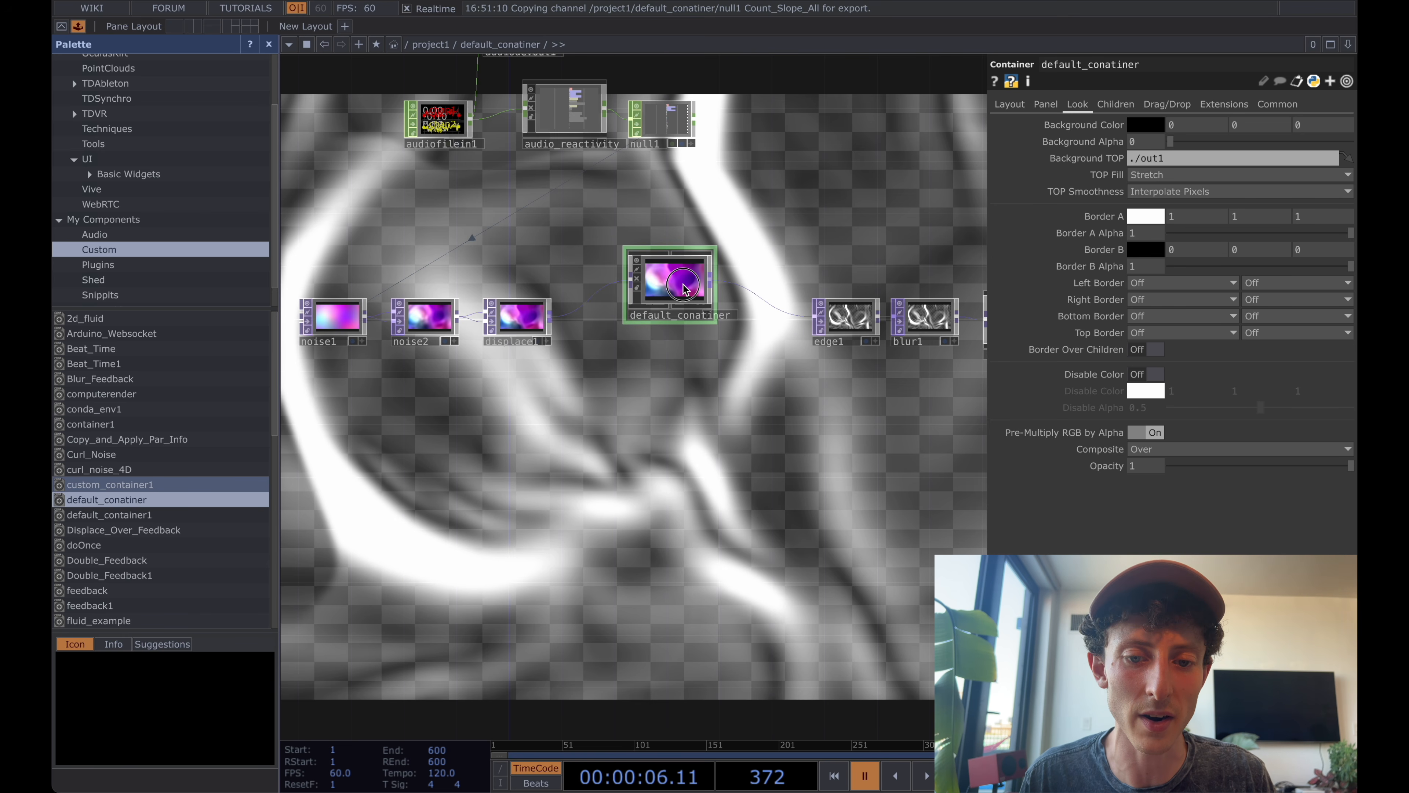
# Go back inside the container, insert a Null TOP between in1 and out1, and line it up beside in1.
pyautogui.press('i')
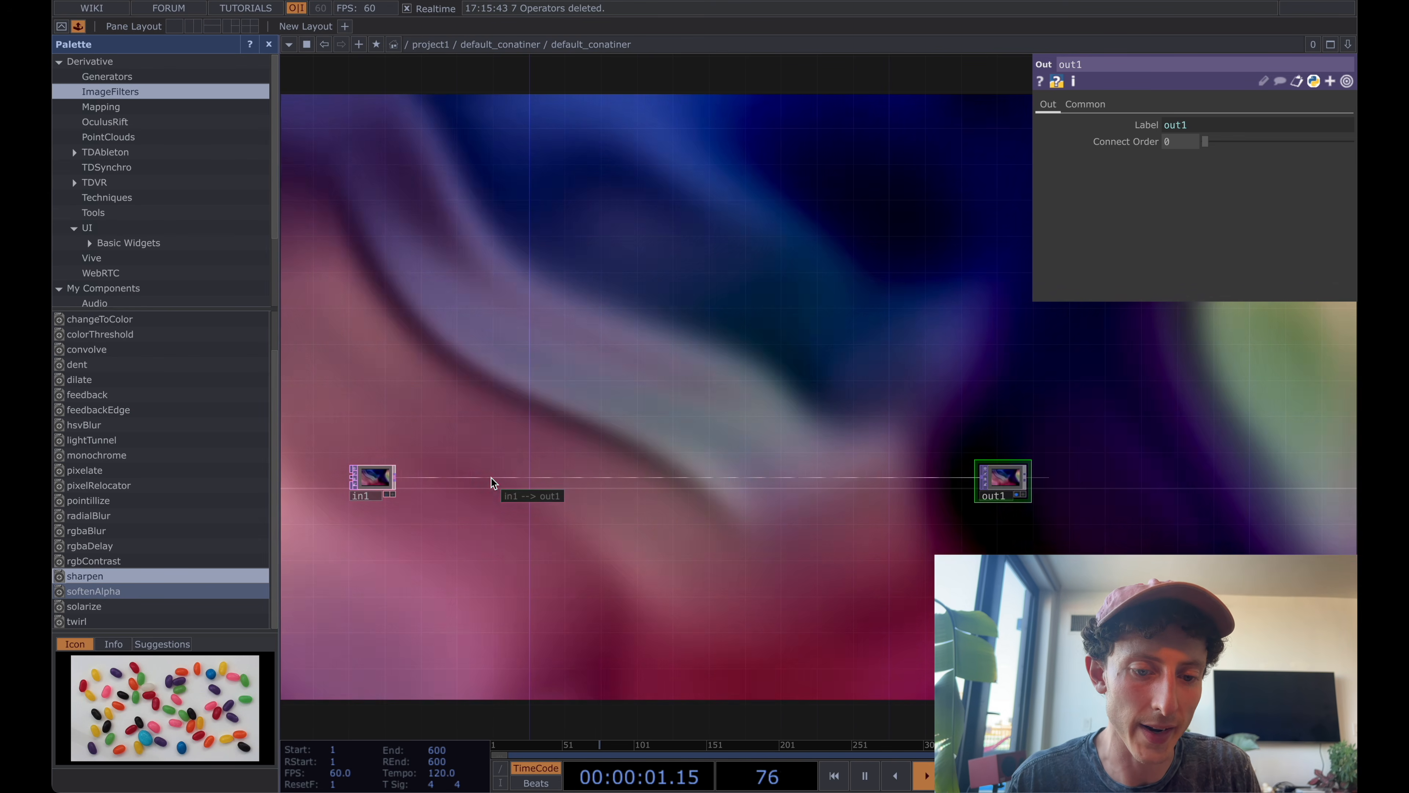
pyautogui.rightClick(492, 477)
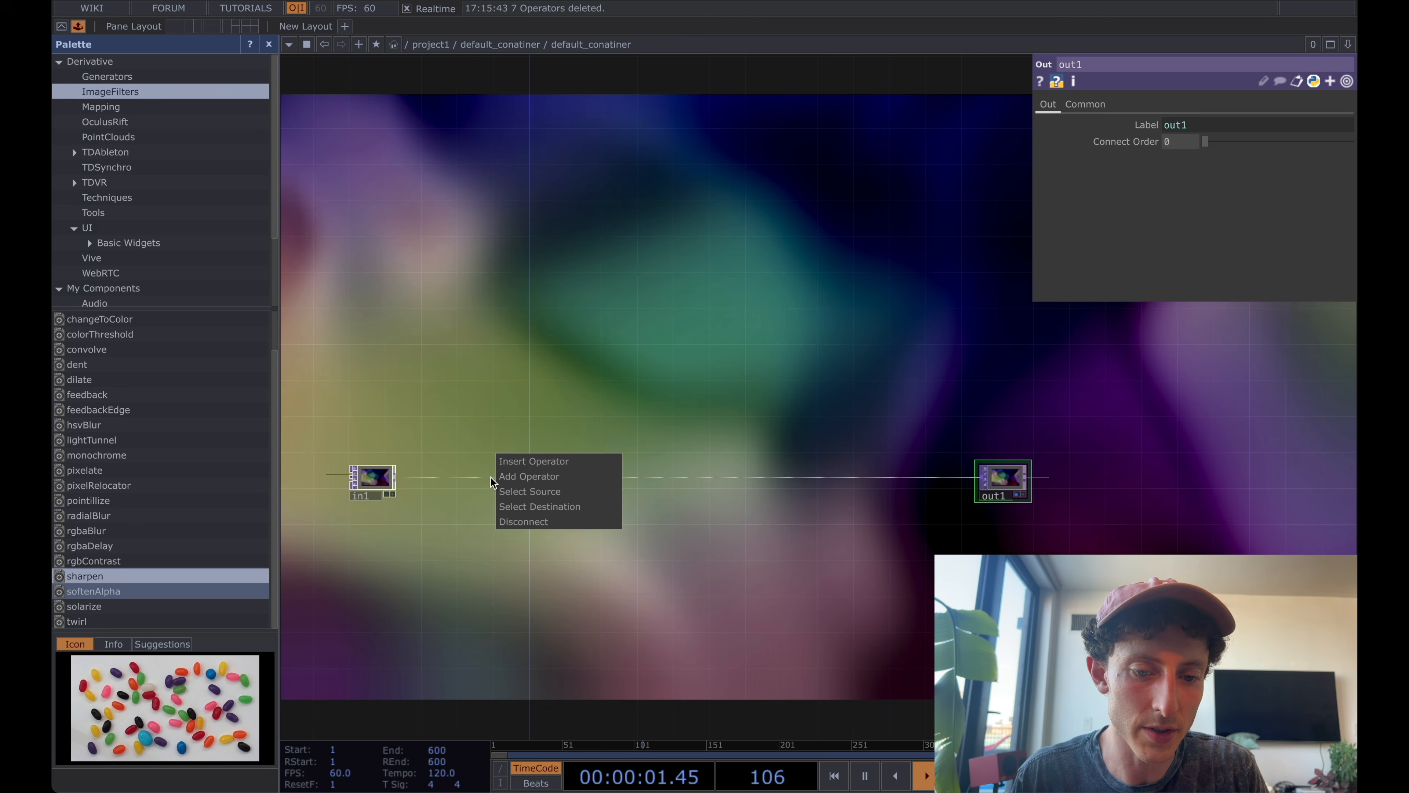
pyautogui.click(514, 462)
pyautogui.write('null')
pyautogui.press('Return')
pyautogui.click(516, 463)
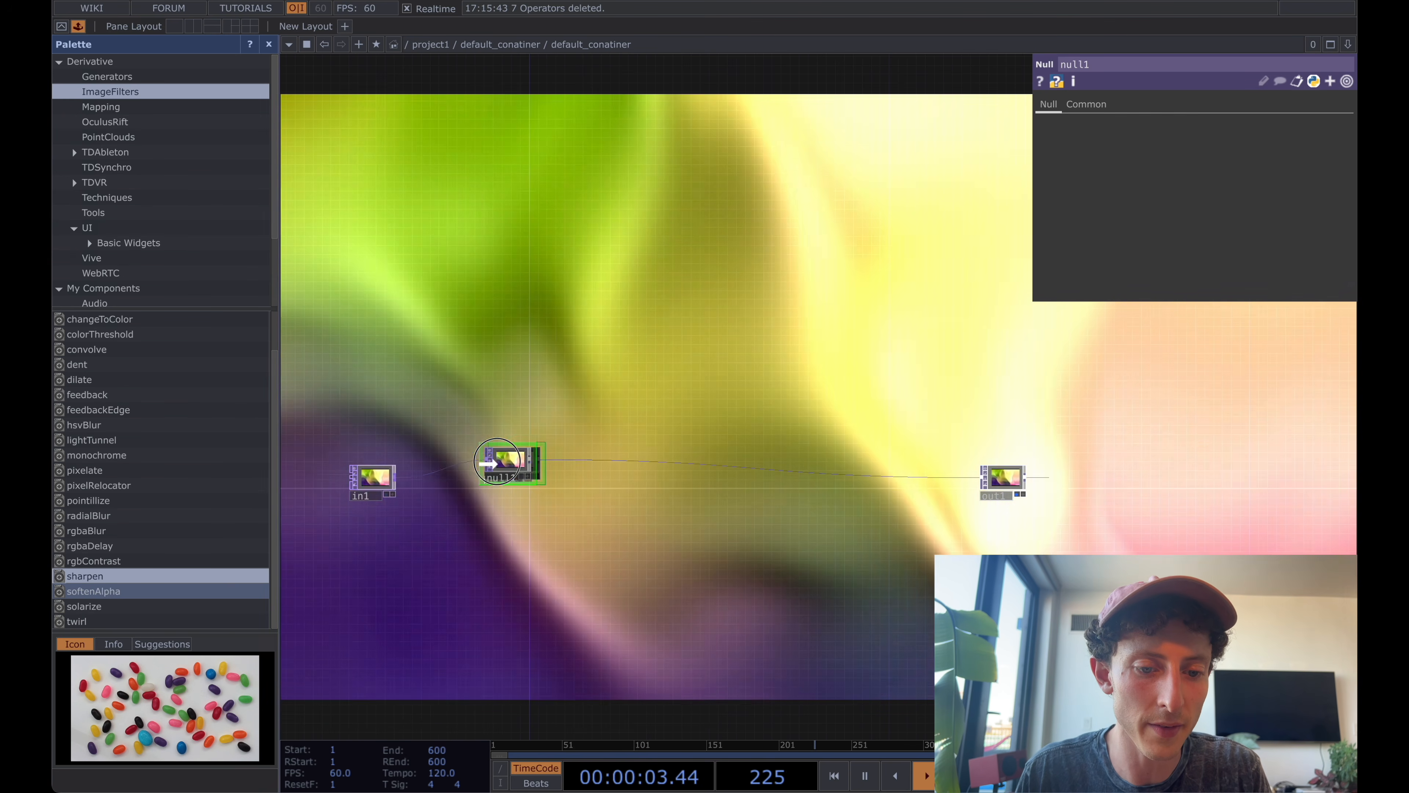
pyautogui.moveTo(515, 465); pyautogui.dragTo(486, 479)
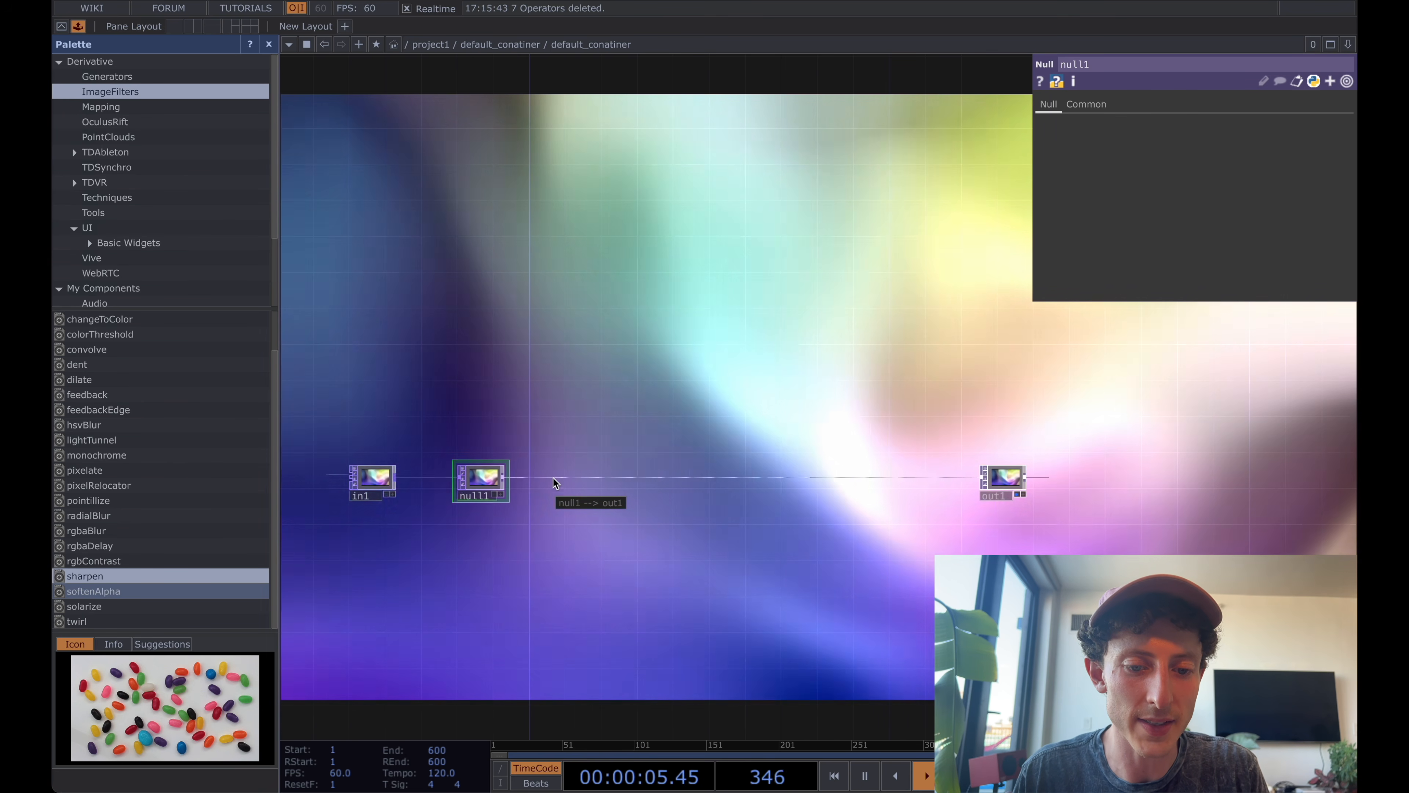
# Insert a Feedback TOP between null1 and out1, placed above the main row.
pyautogui.rightClick(555, 478)
pyautogui.click(568, 461)
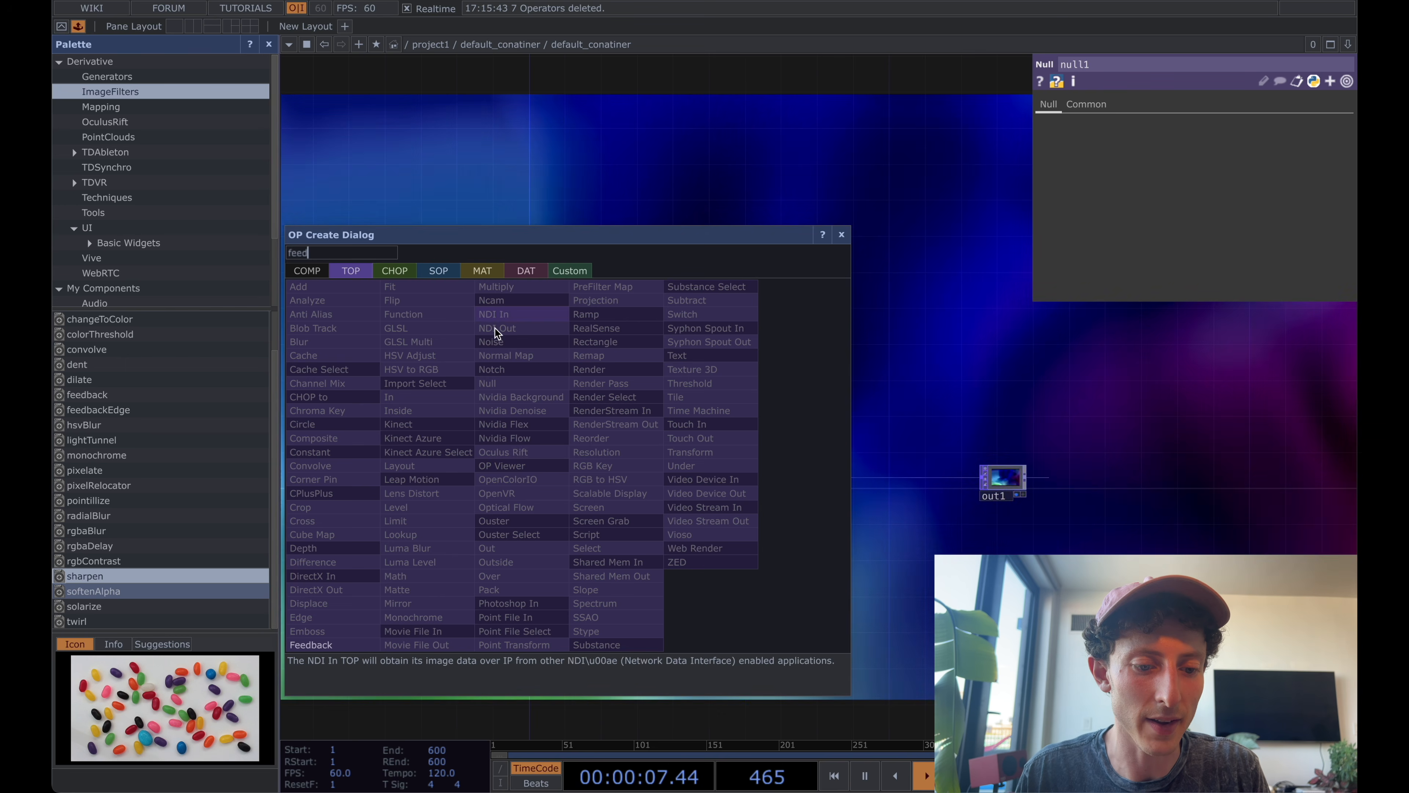
pyautogui.click(322, 644)
pyautogui.click(561, 311)
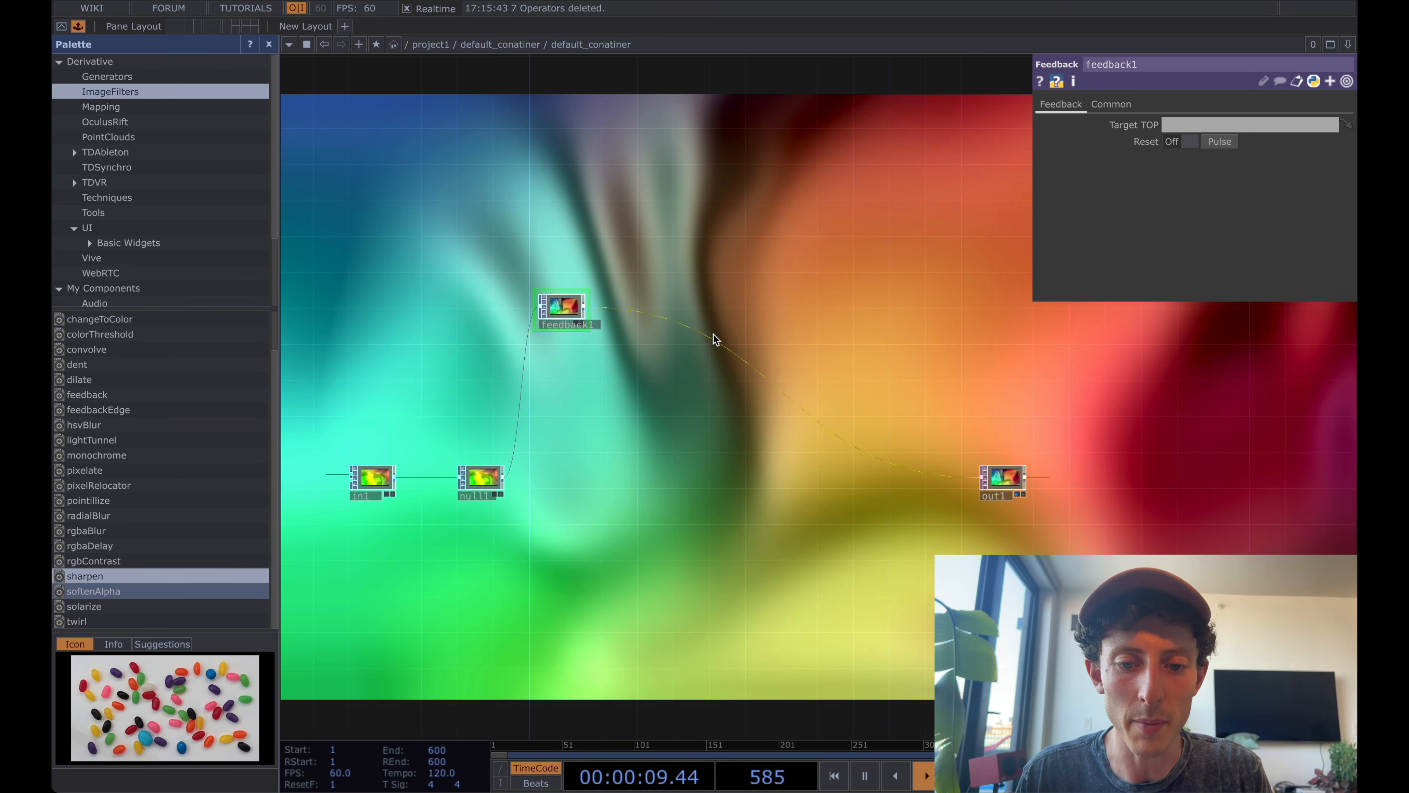
# Insert a Level TOP between feedback1 and out1 and align it with feedback1.
pyautogui.click(769, 331)
pyautogui.click(769, 328)
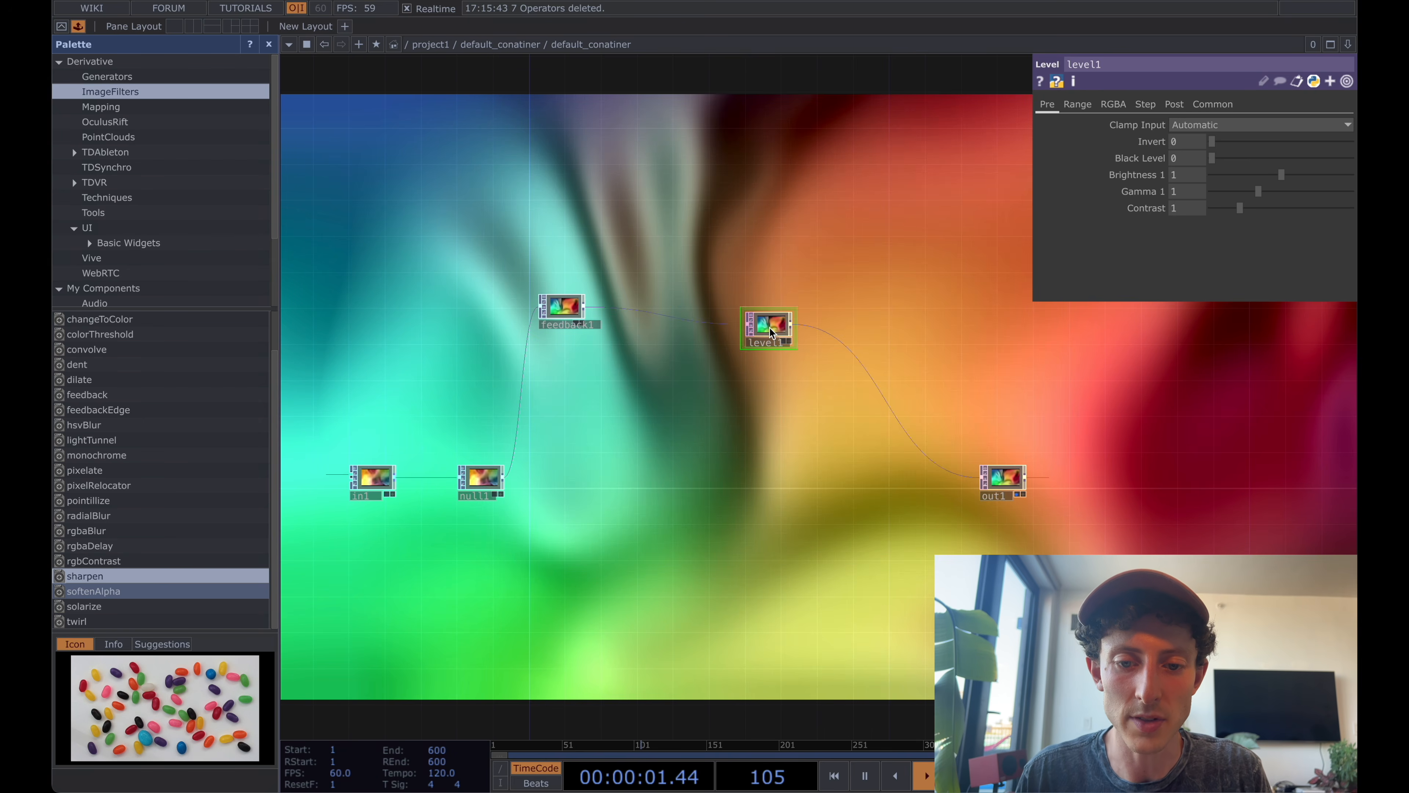
pyautogui.click(827, 321)
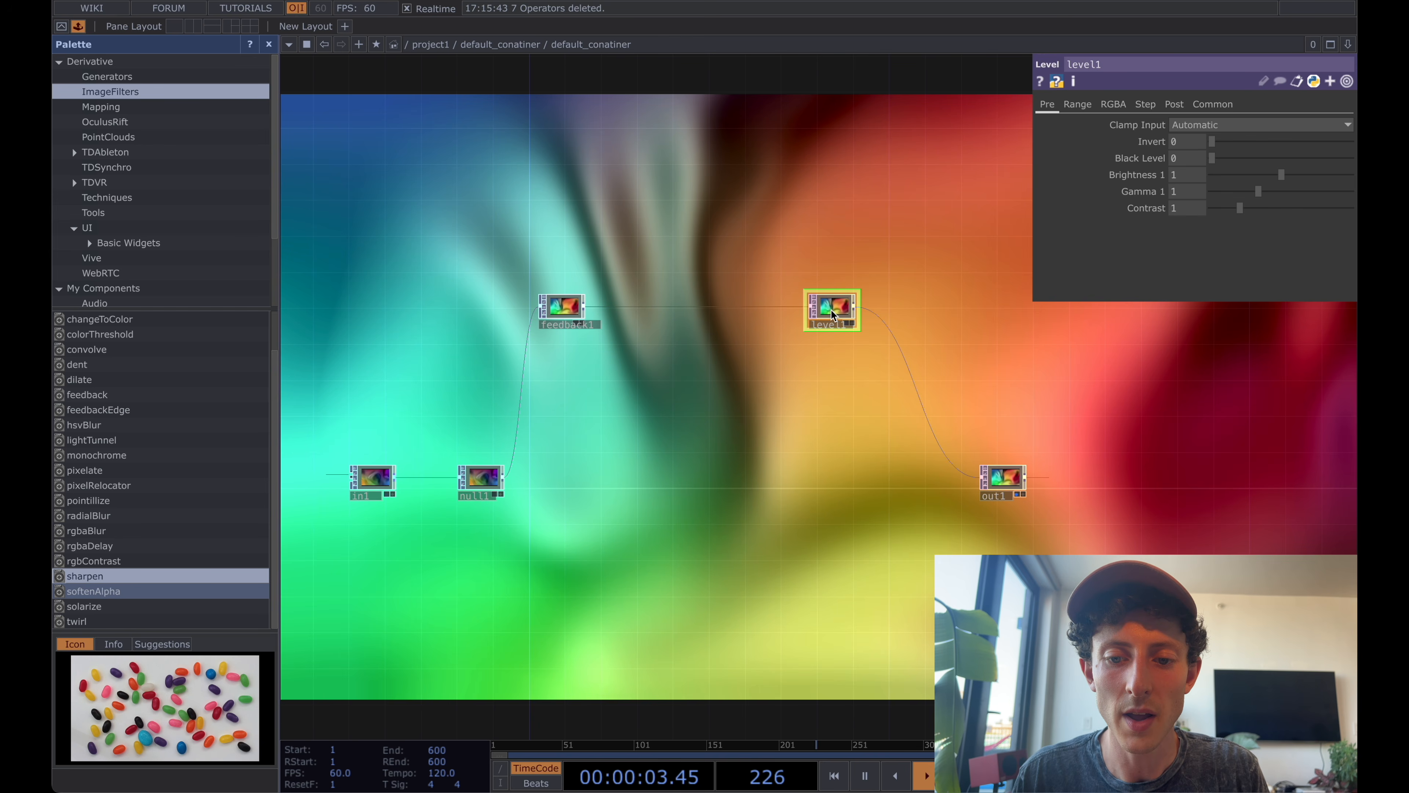
# Insert a Composite TOP between level1 and out1, place it below level1, and set its Operation to Over.
pyautogui.rightClick(916, 385)
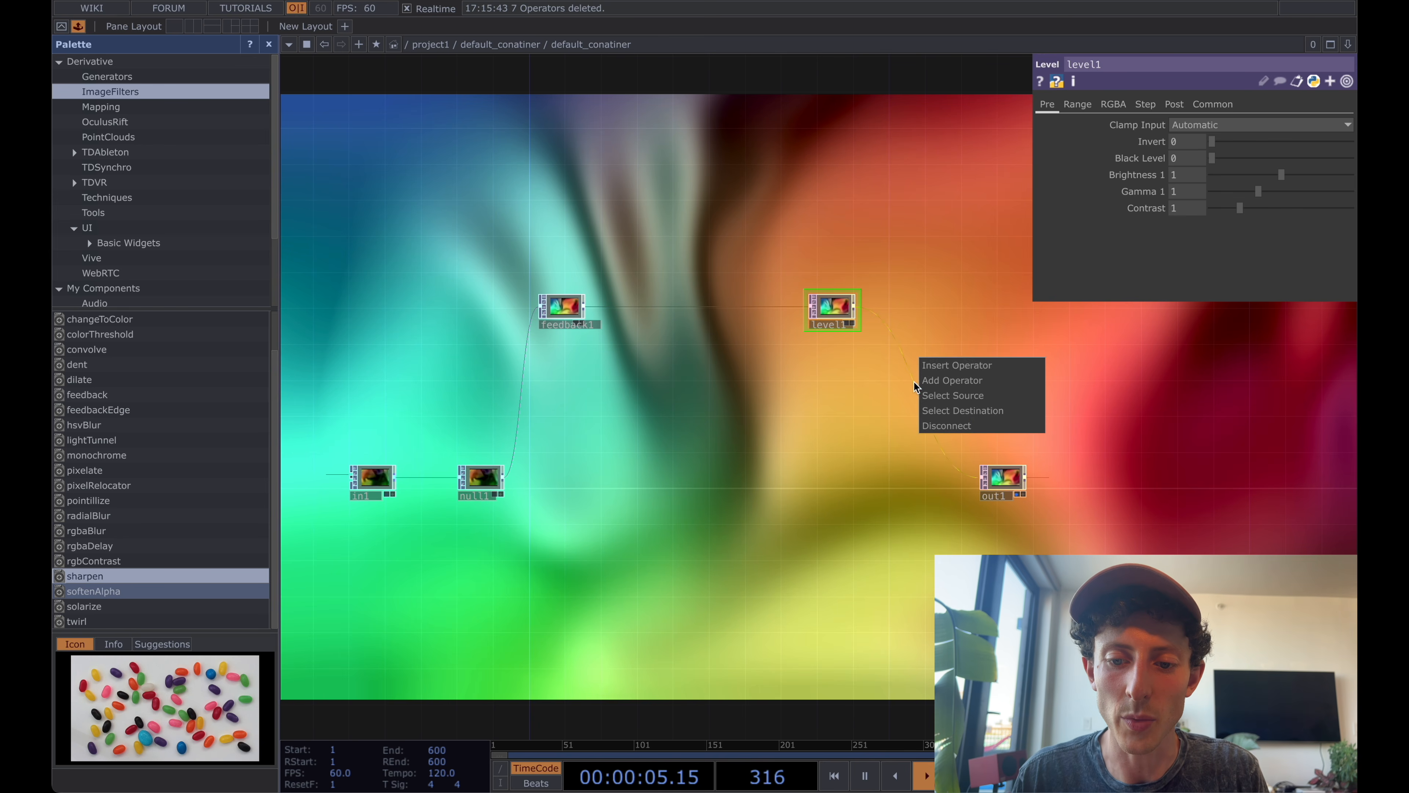
pyautogui.click(943, 368)
pyautogui.write('comp')
pyautogui.press('Return')
pyautogui.click(849, 433)
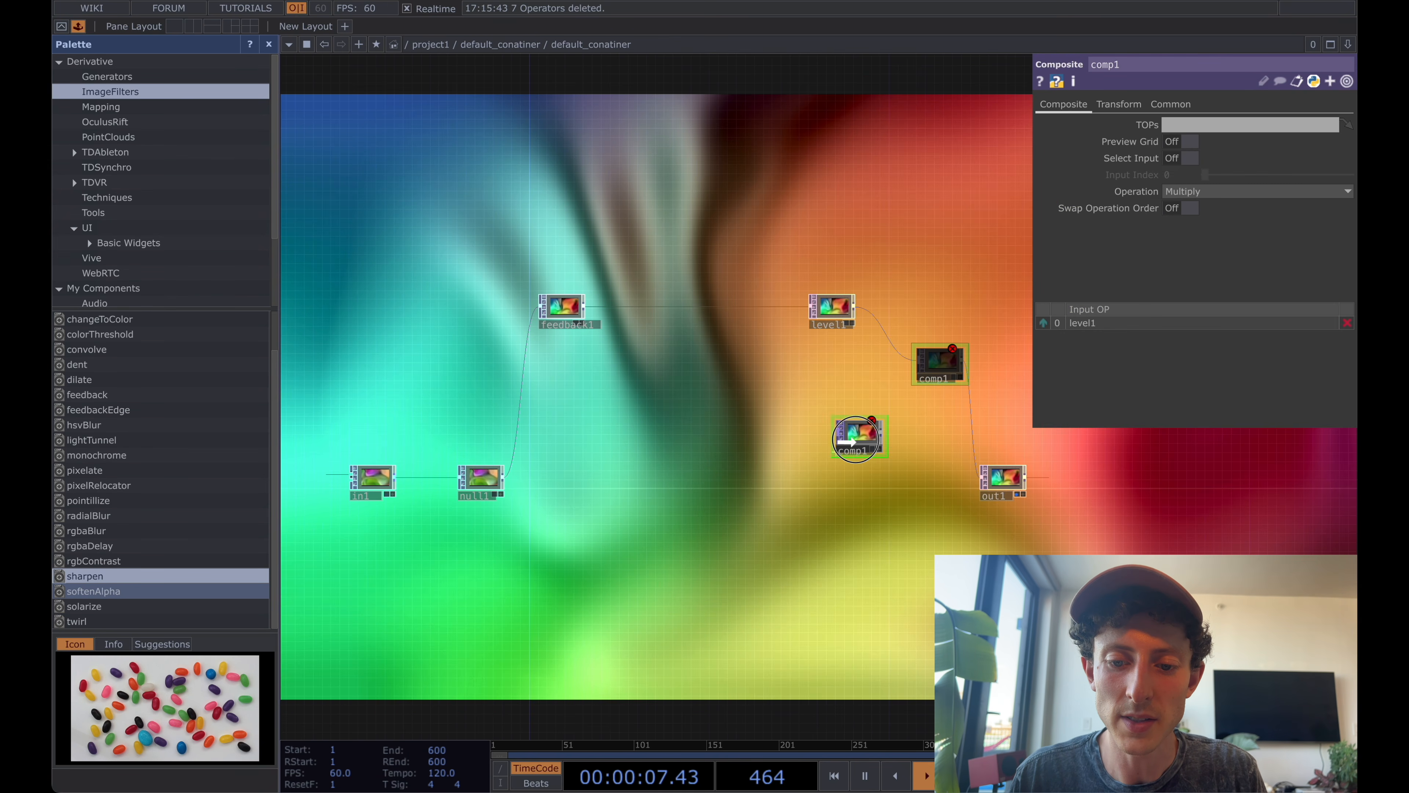
pyautogui.click(1216, 194)
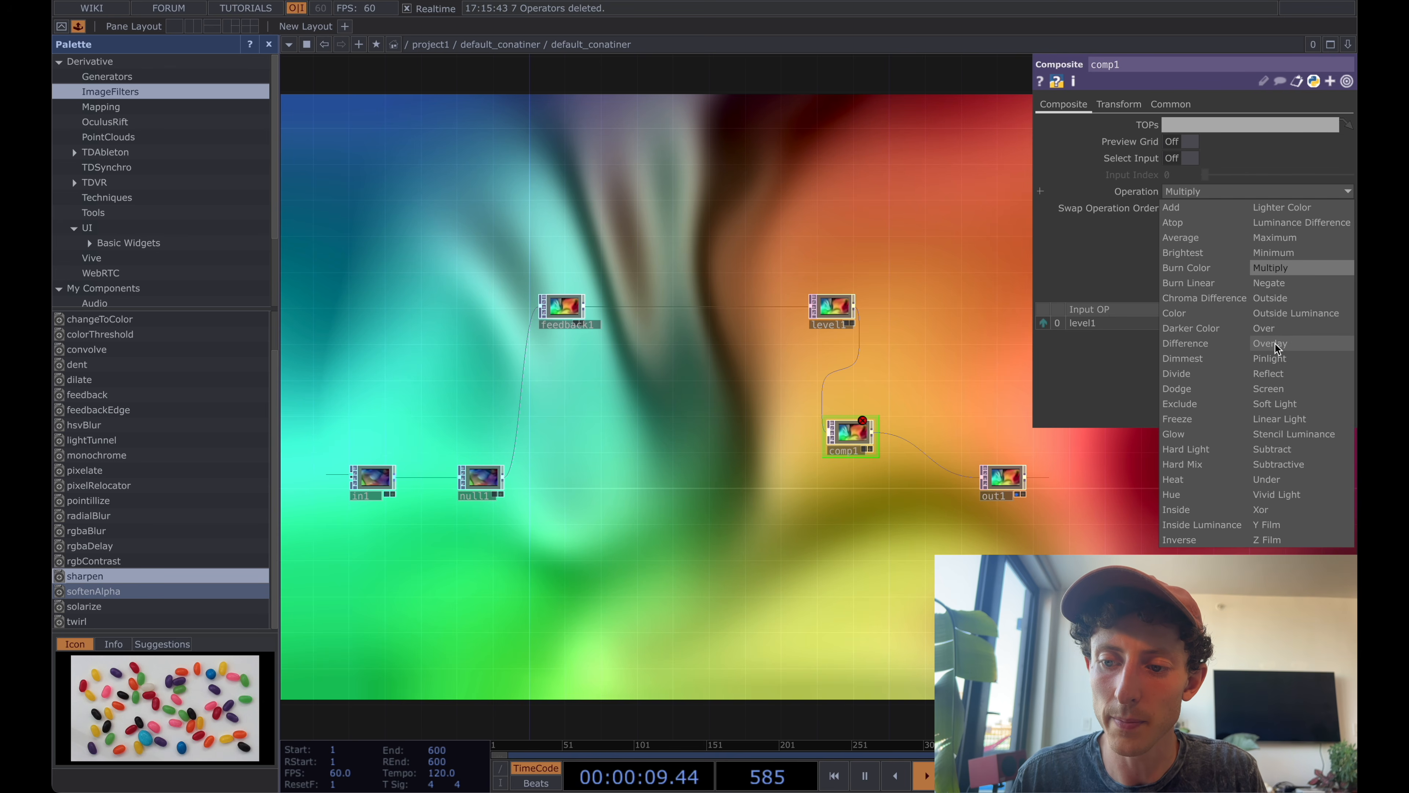
pyautogui.click(1286, 330)
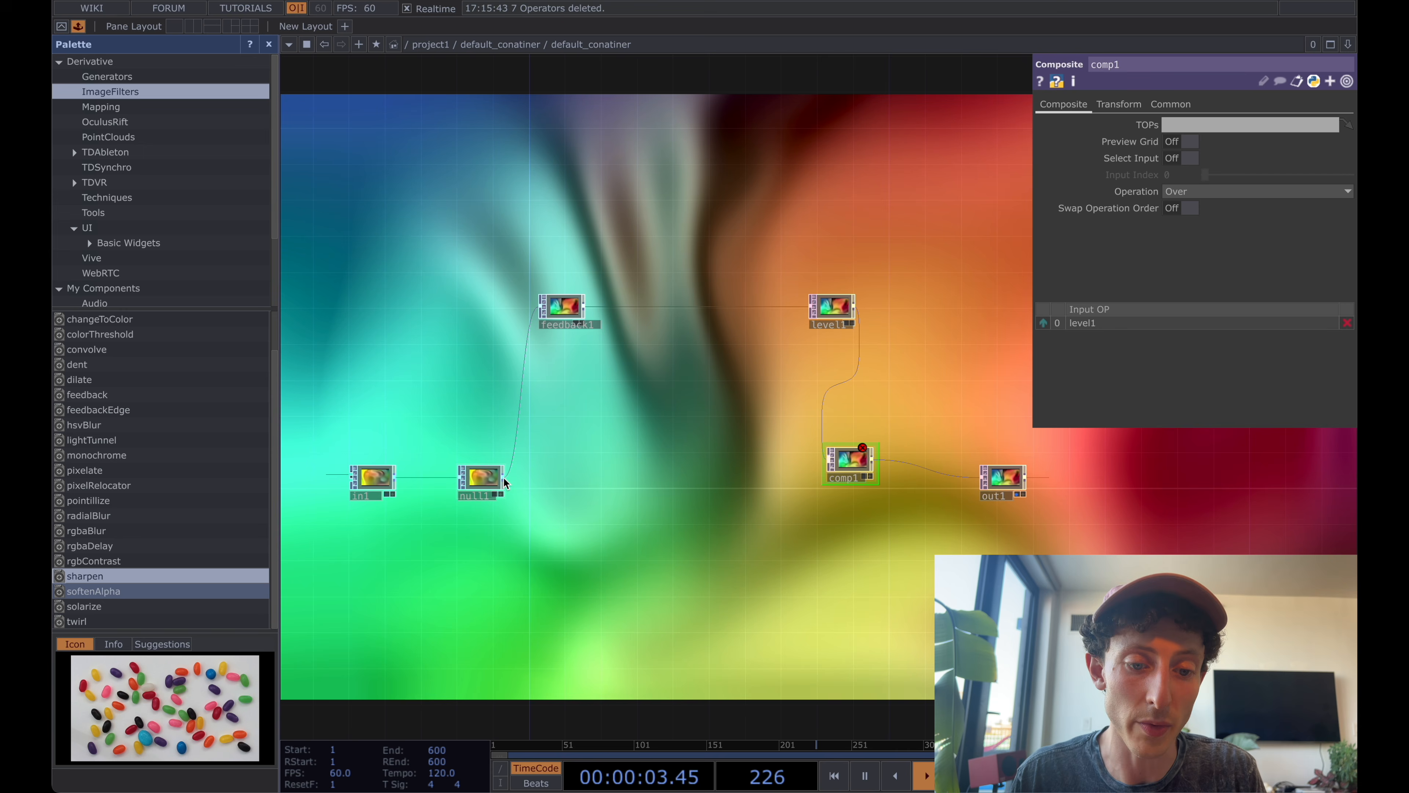
# Connect null1 as the second input of comp1 and set feedback1's Target TOP to comp1.
pyautogui.moveTo(504, 477); pyautogui.dragTo(808, 460)
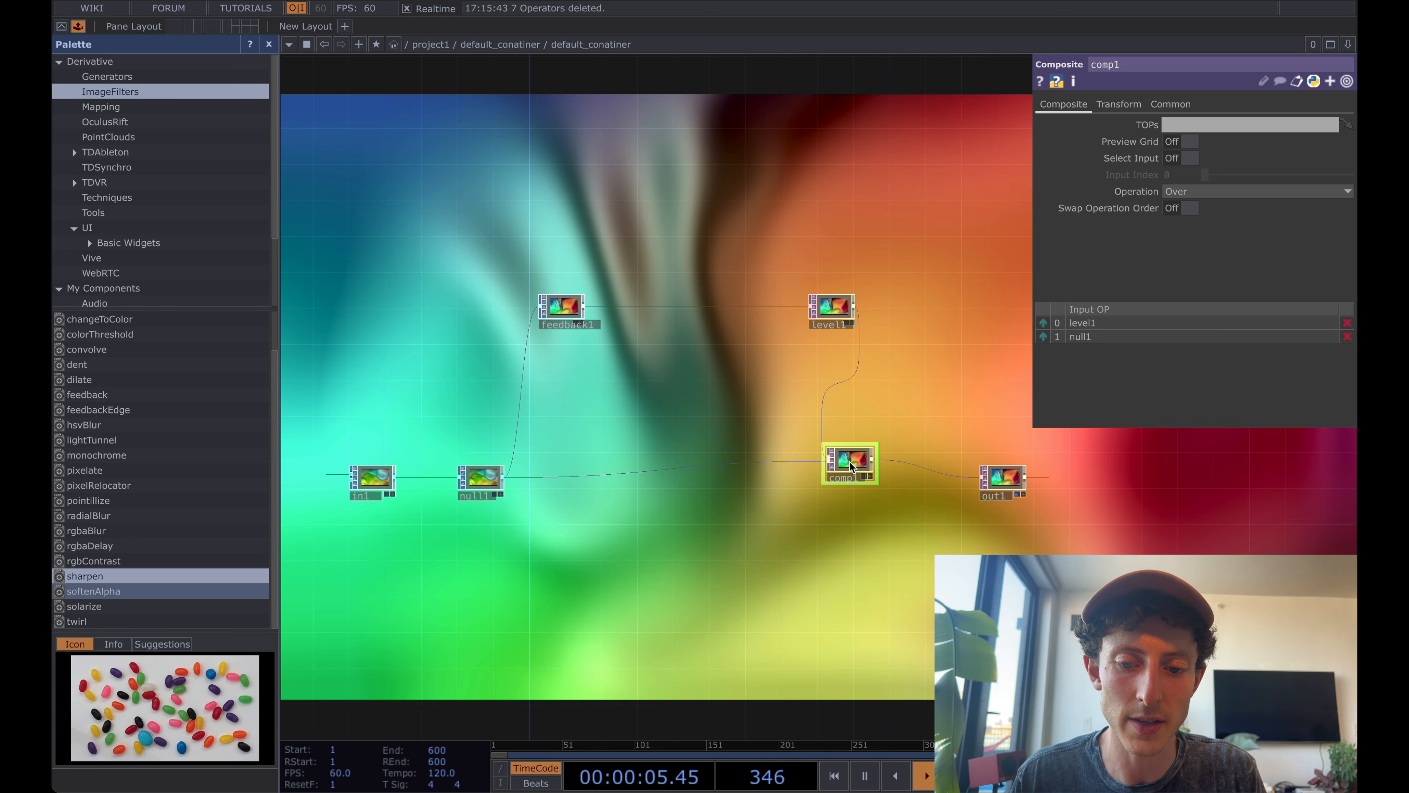
pyautogui.moveTo(853, 473); pyautogui.dragTo(859, 485)
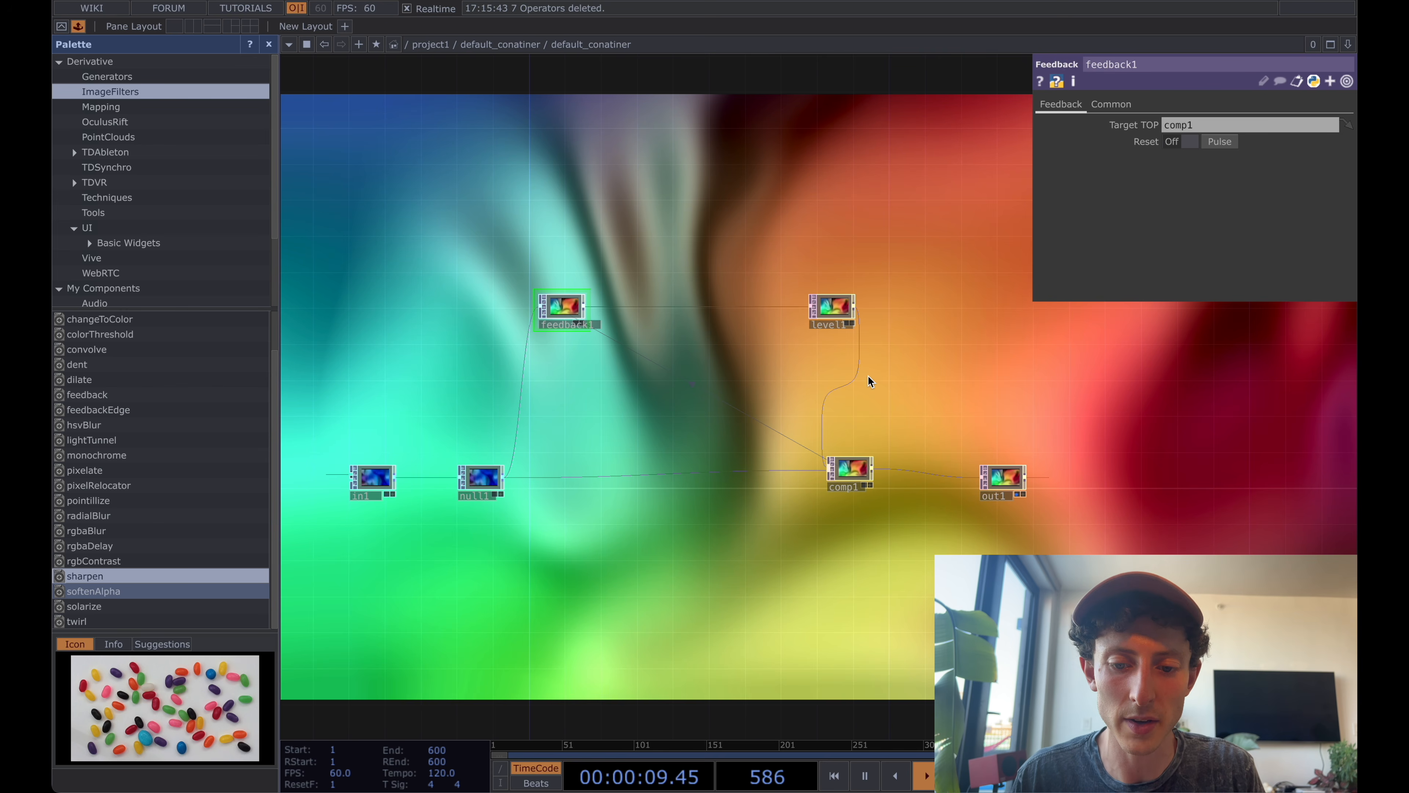
pyautogui.press('space')
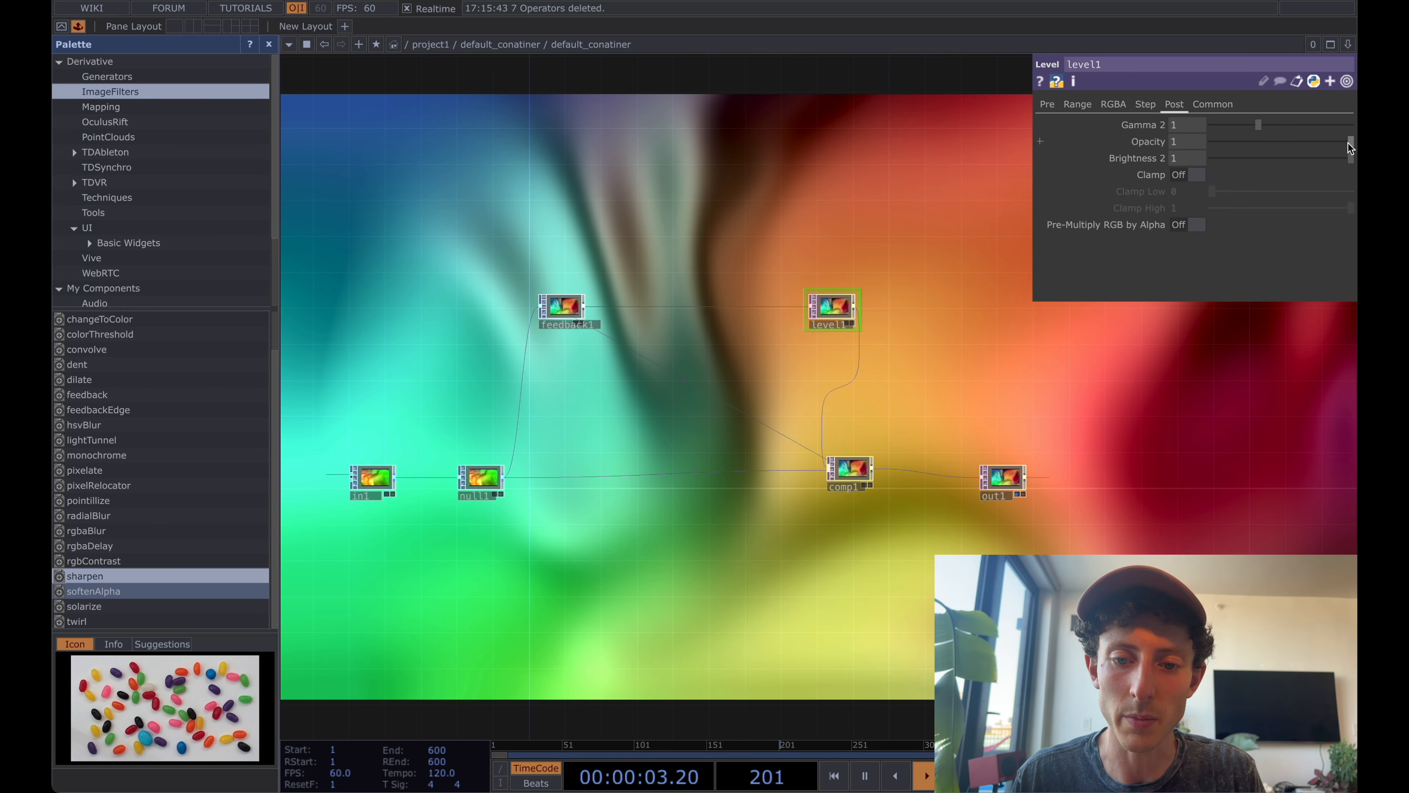
# Lower level1's Opacity to 0.978 and align comp1 with the row of null1 and out1.
pyautogui.moveTo(1349, 143); pyautogui.dragTo(1348, 142)
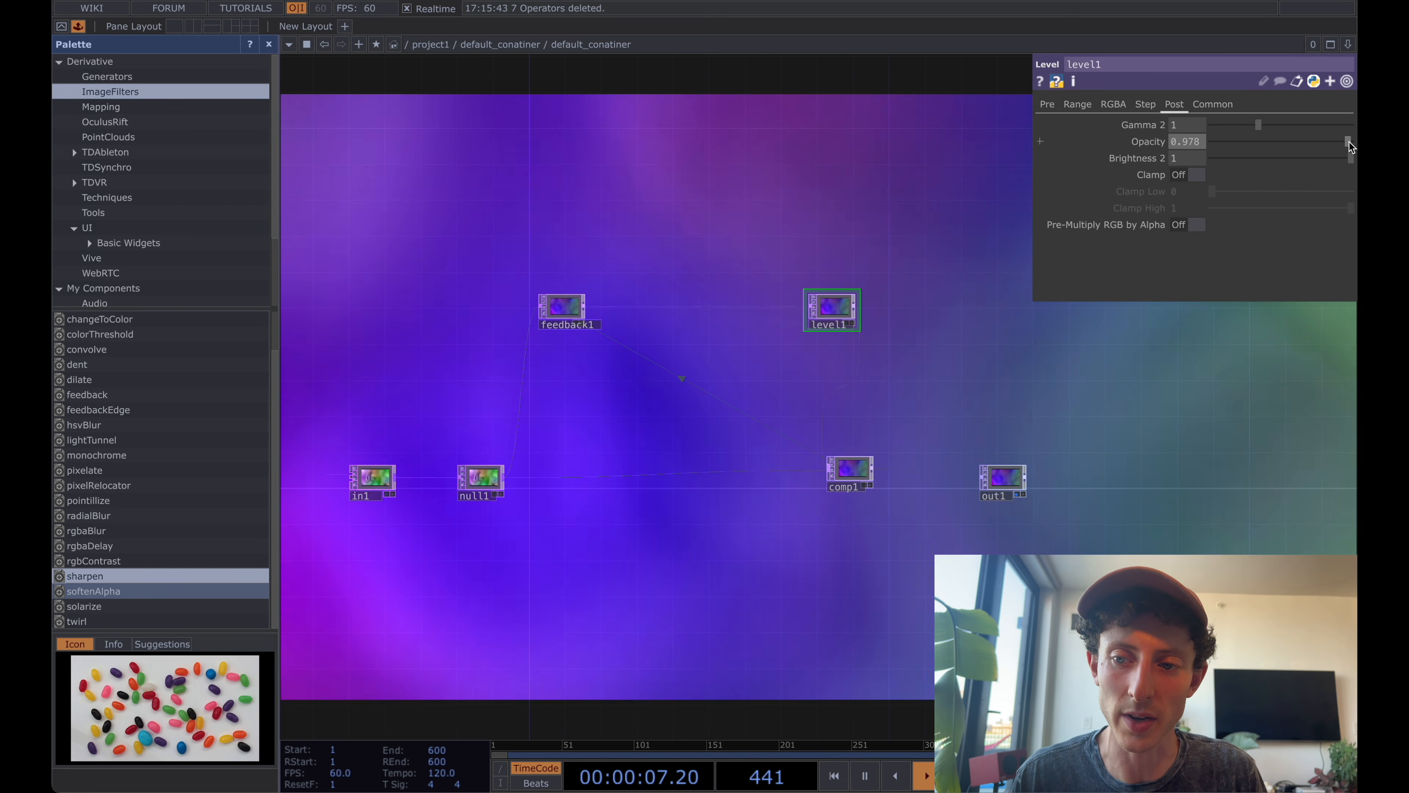
pyautogui.moveTo(1007, 336); pyautogui.dragTo(971, 321)
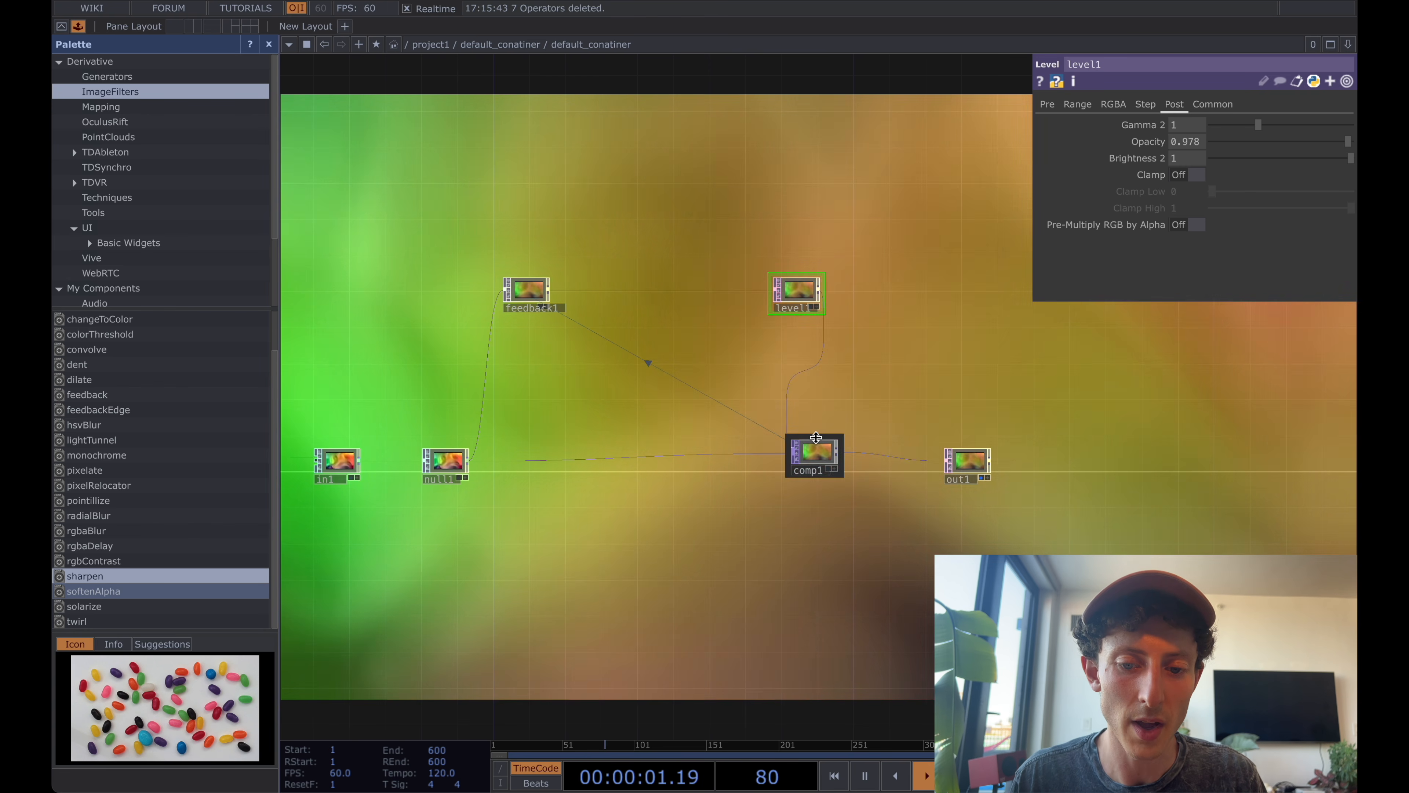
pyautogui.moveTo(815, 453); pyautogui.dragTo(814, 462)
pyautogui.click(866, 405)
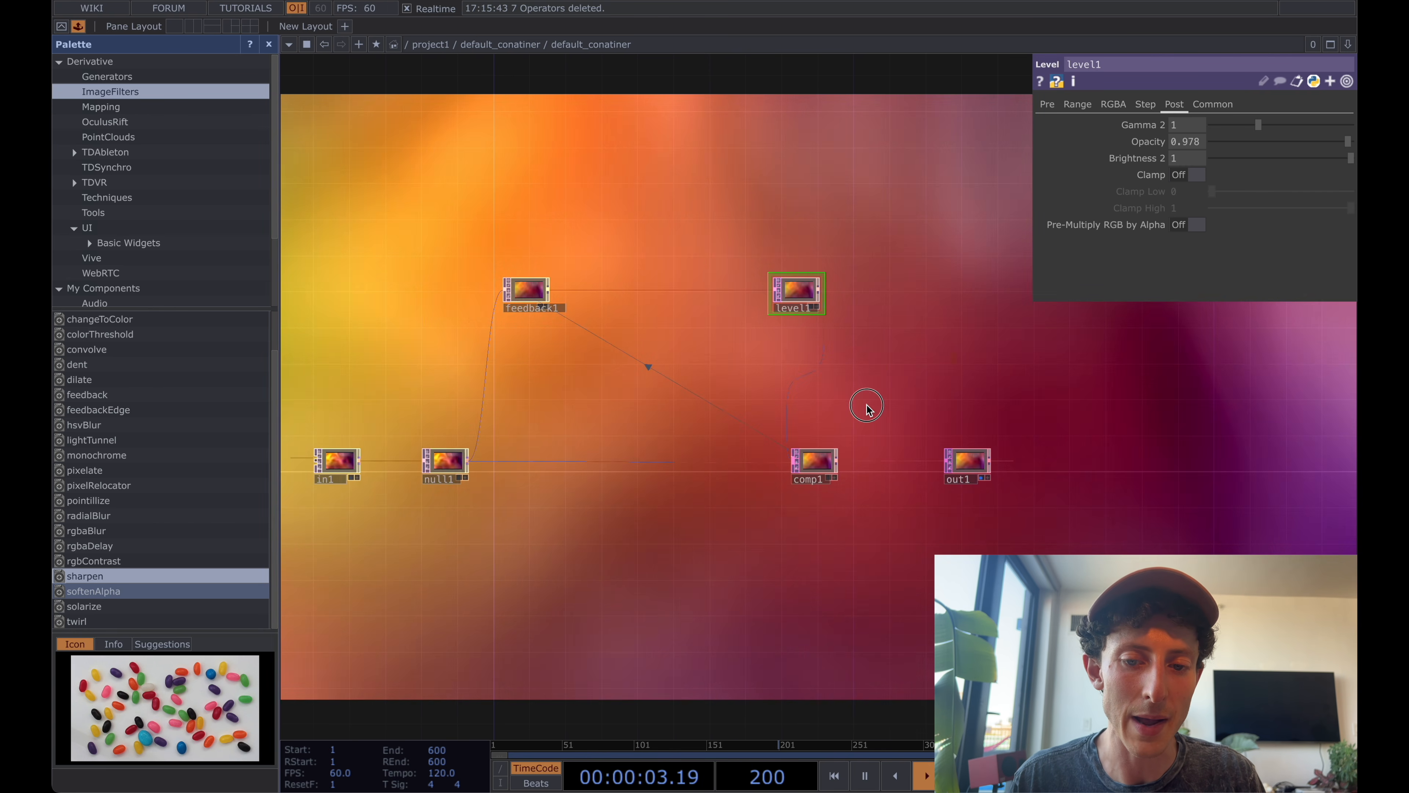
pyautogui.moveTo(866, 407); pyautogui.dragTo(865, 393)
# Review the feedback loop, checking feedback1's Target TOP and level1's Post parameters.
pyautogui.click(525, 277)
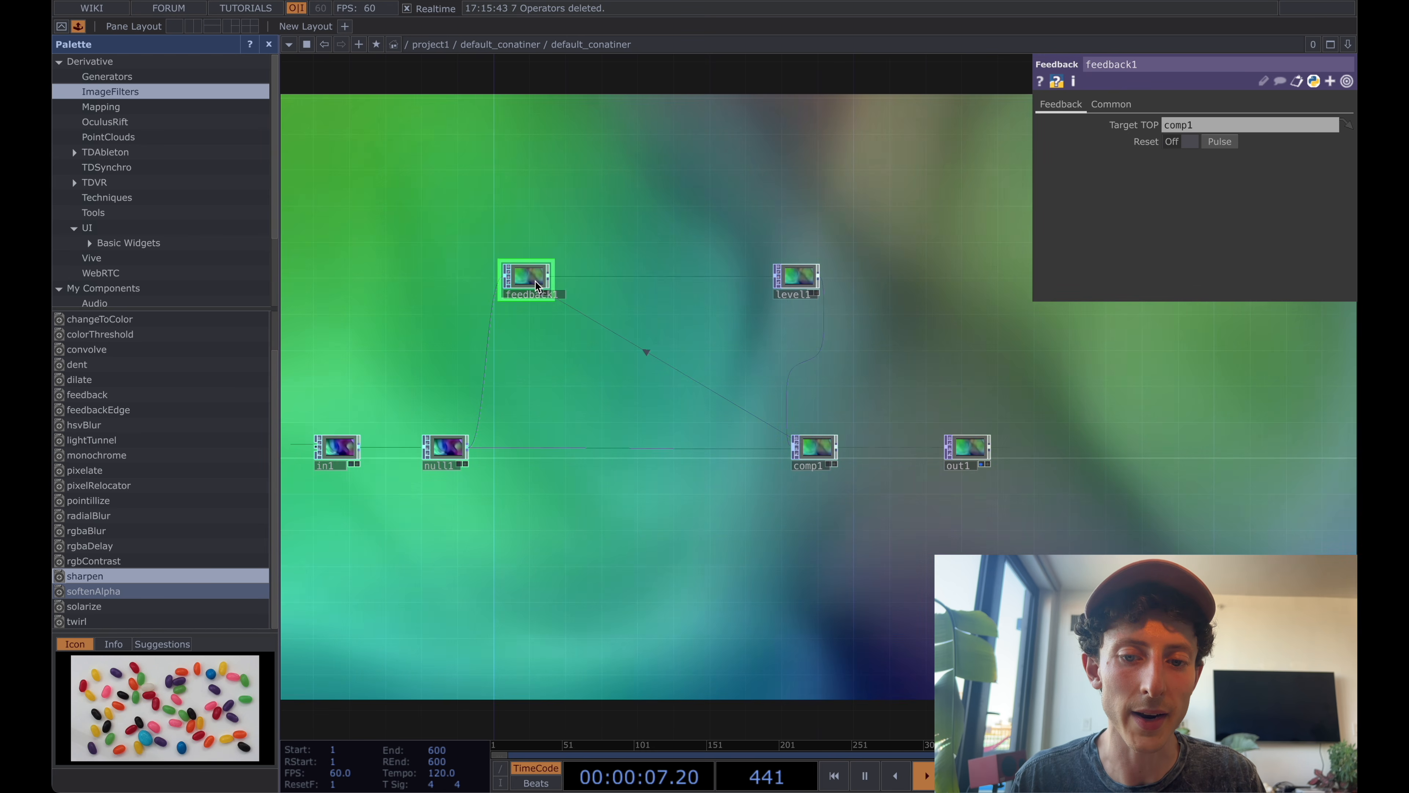
pyautogui.moveTo(478, 226); pyautogui.dragTo(881, 310, button='right')
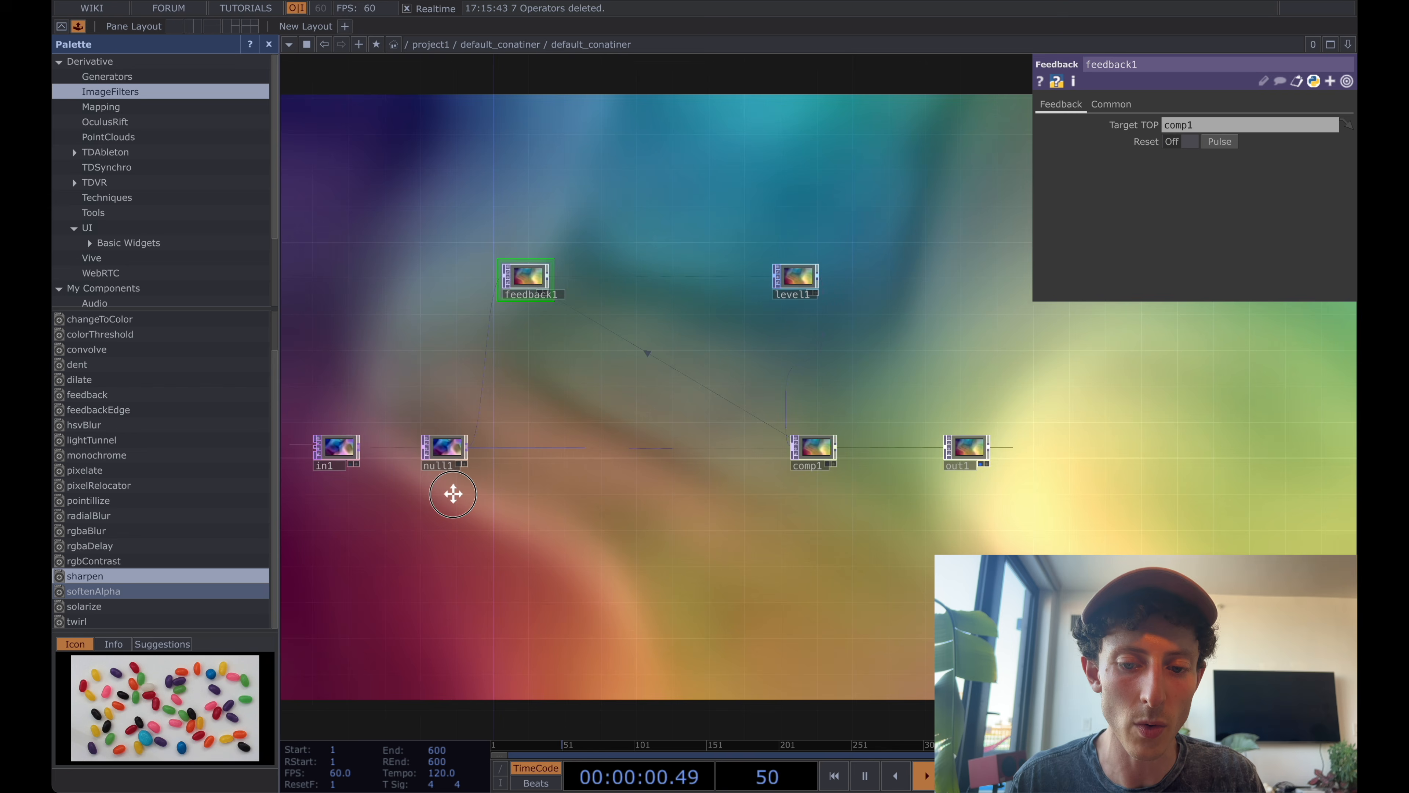
pyautogui.moveTo(453, 493); pyautogui.dragTo(484, 492)
pyautogui.moveTo(545, 501); pyautogui.dragTo(866, 528, button='right')
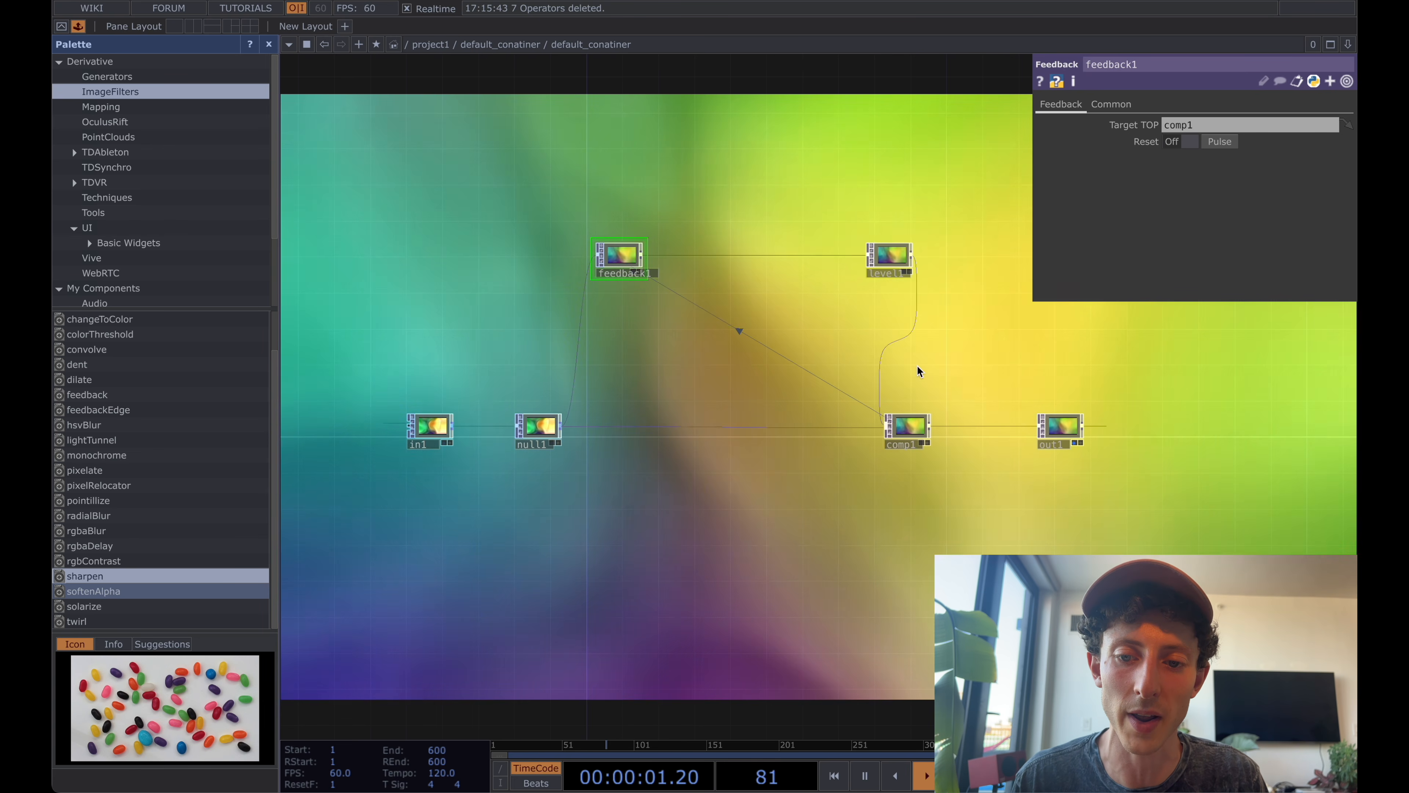
pyautogui.click(890, 257)
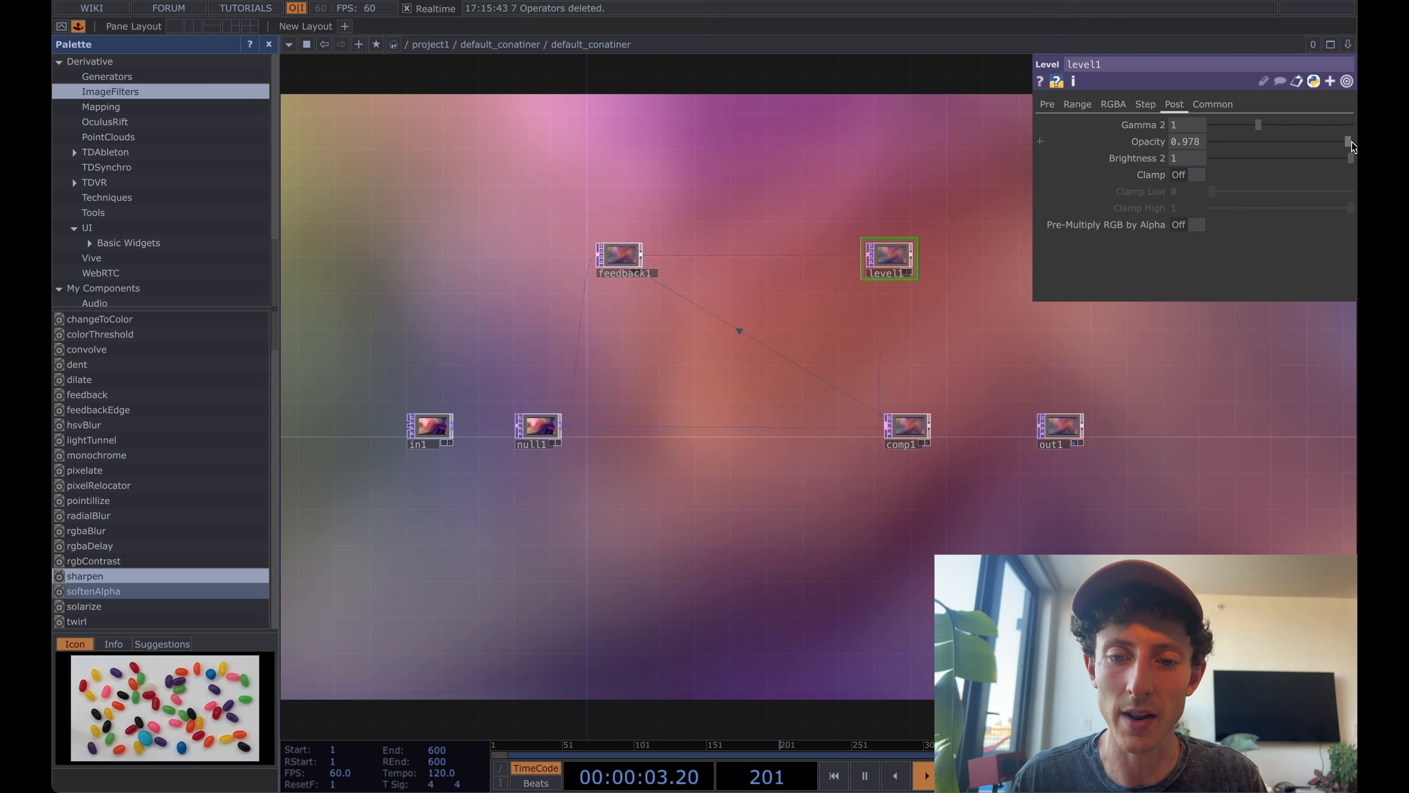
# Compare level1's Opacity at 1 with 0.978, restore it to 0.978, and turn Clamp on.
pyautogui.moveTo(1351, 145); pyautogui.dragTo(1348, 149)
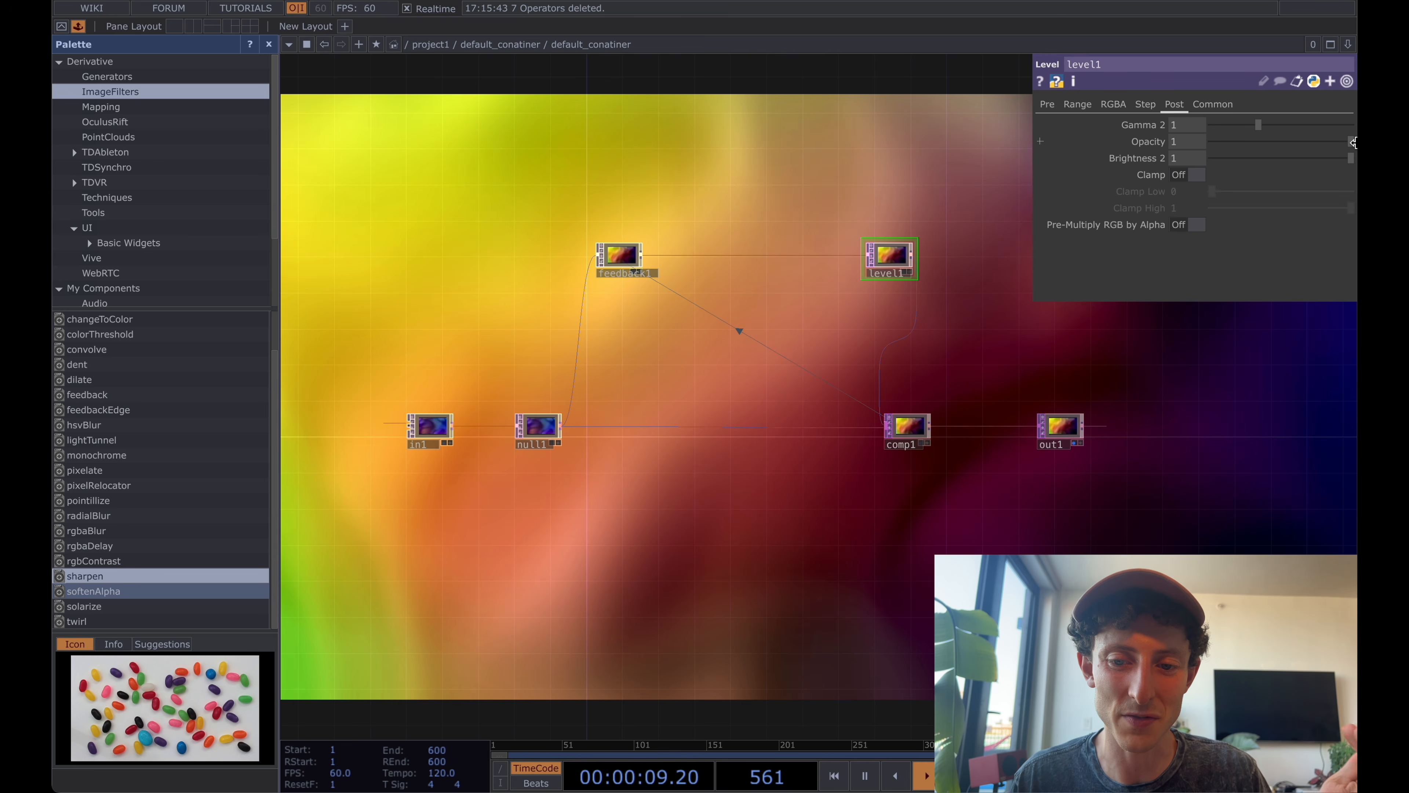
pyautogui.moveTo(1355, 143); pyautogui.dragTo(1351, 144)
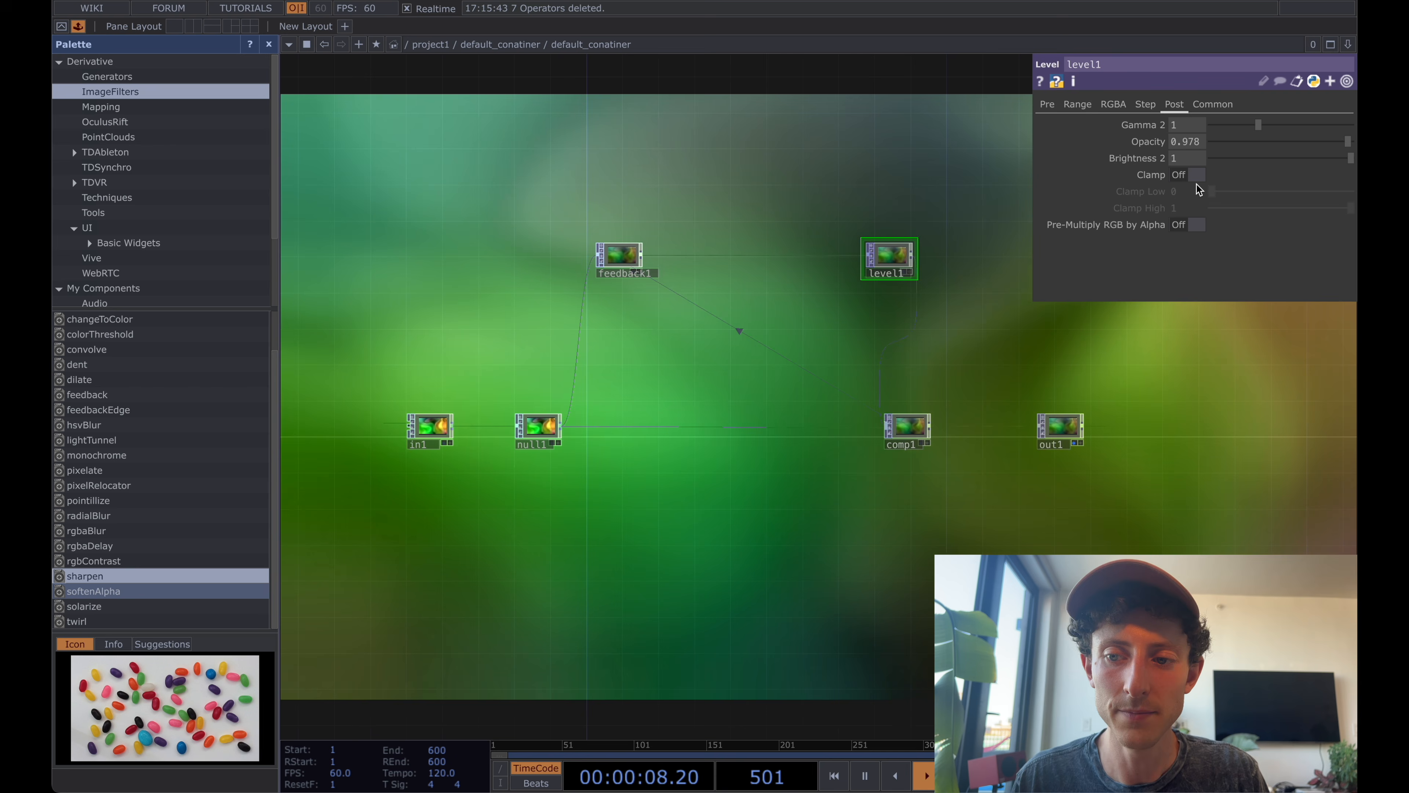
pyautogui.click(1191, 177)
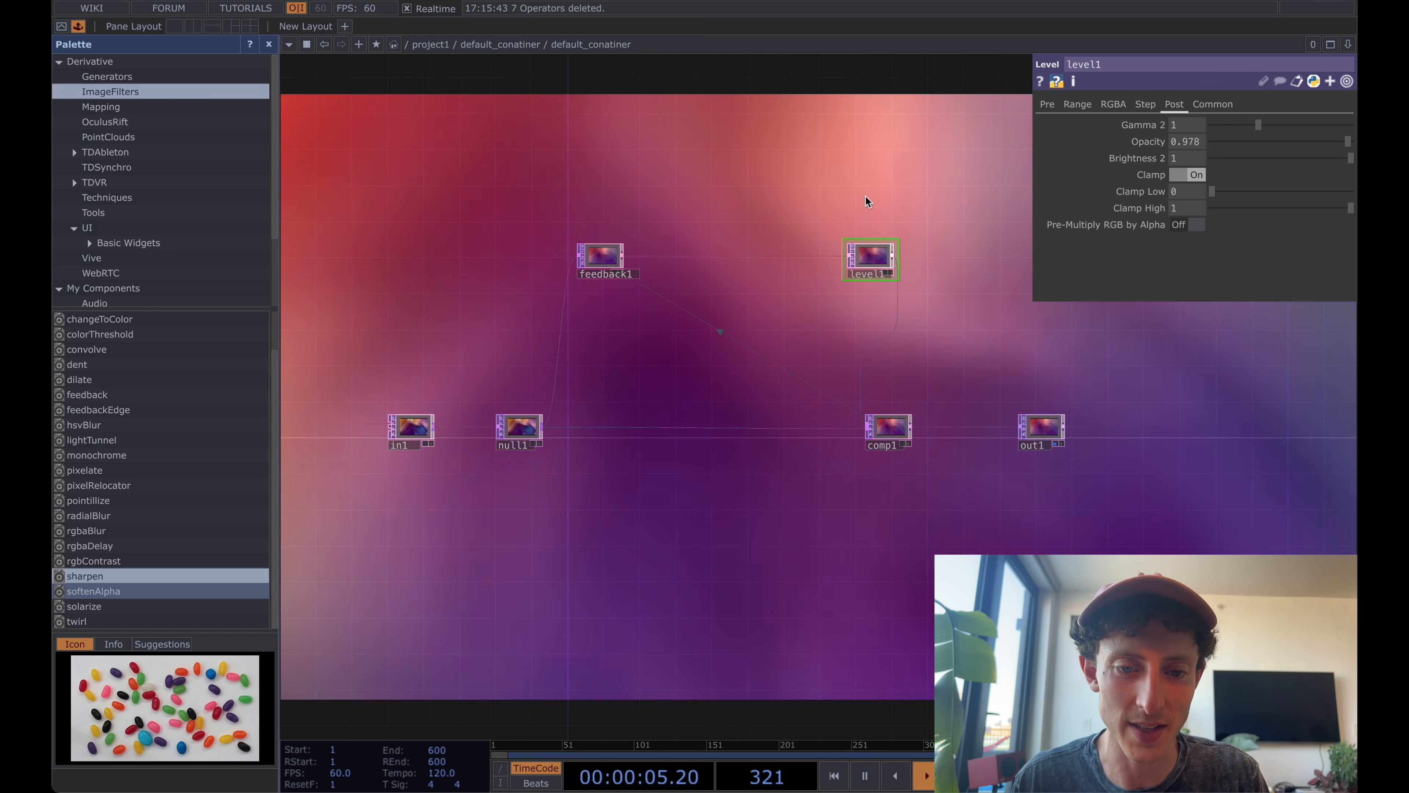
# Move feedback1 farther from level1 and wire the sharpen component from the ImageFilters palette between them.
pyautogui.moveTo(835, 210); pyautogui.dragTo(794, 217)
pyautogui.scroll(3, 833, 217)
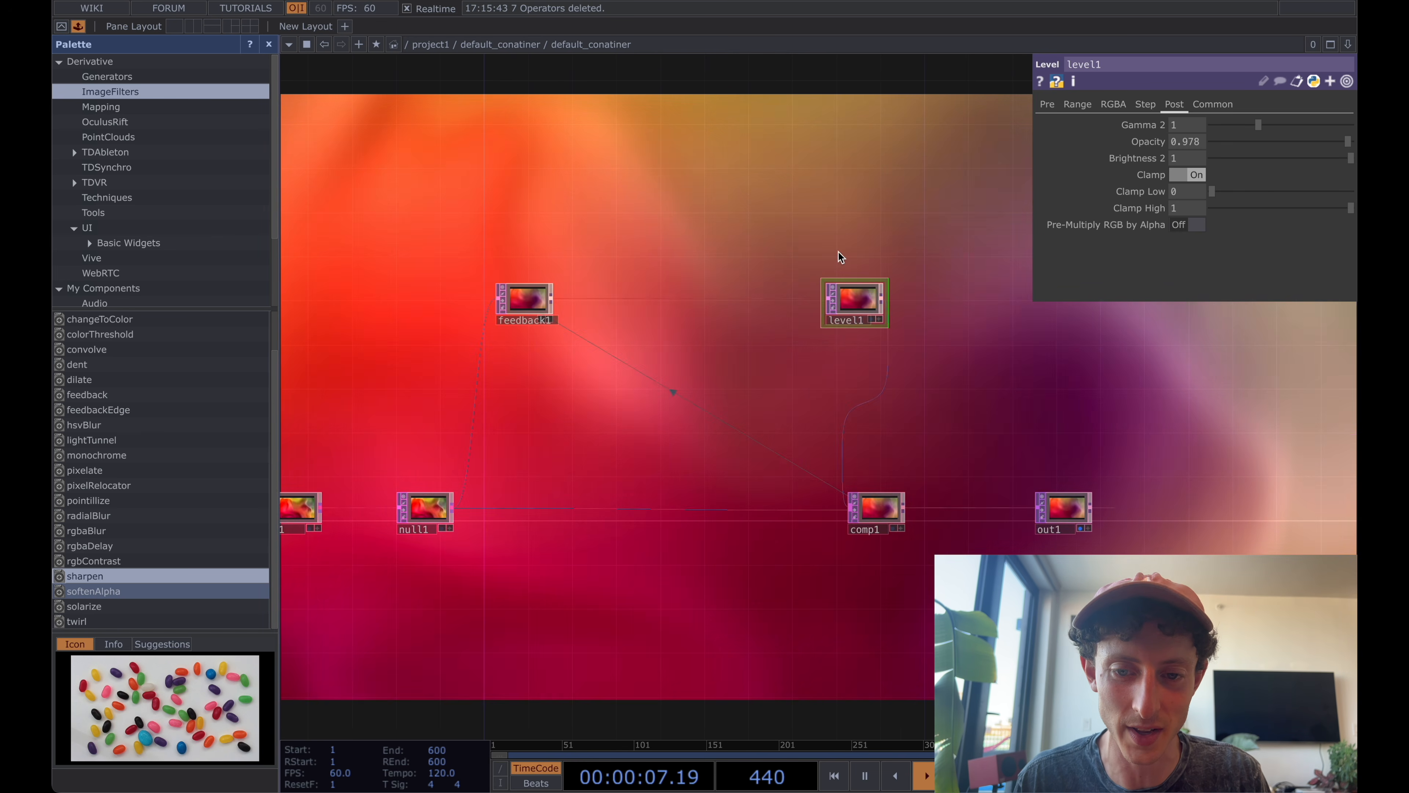
pyautogui.moveTo(526, 301); pyautogui.dragTo(504, 301)
pyautogui.moveTo(604, 252); pyautogui.dragTo(596, 256)
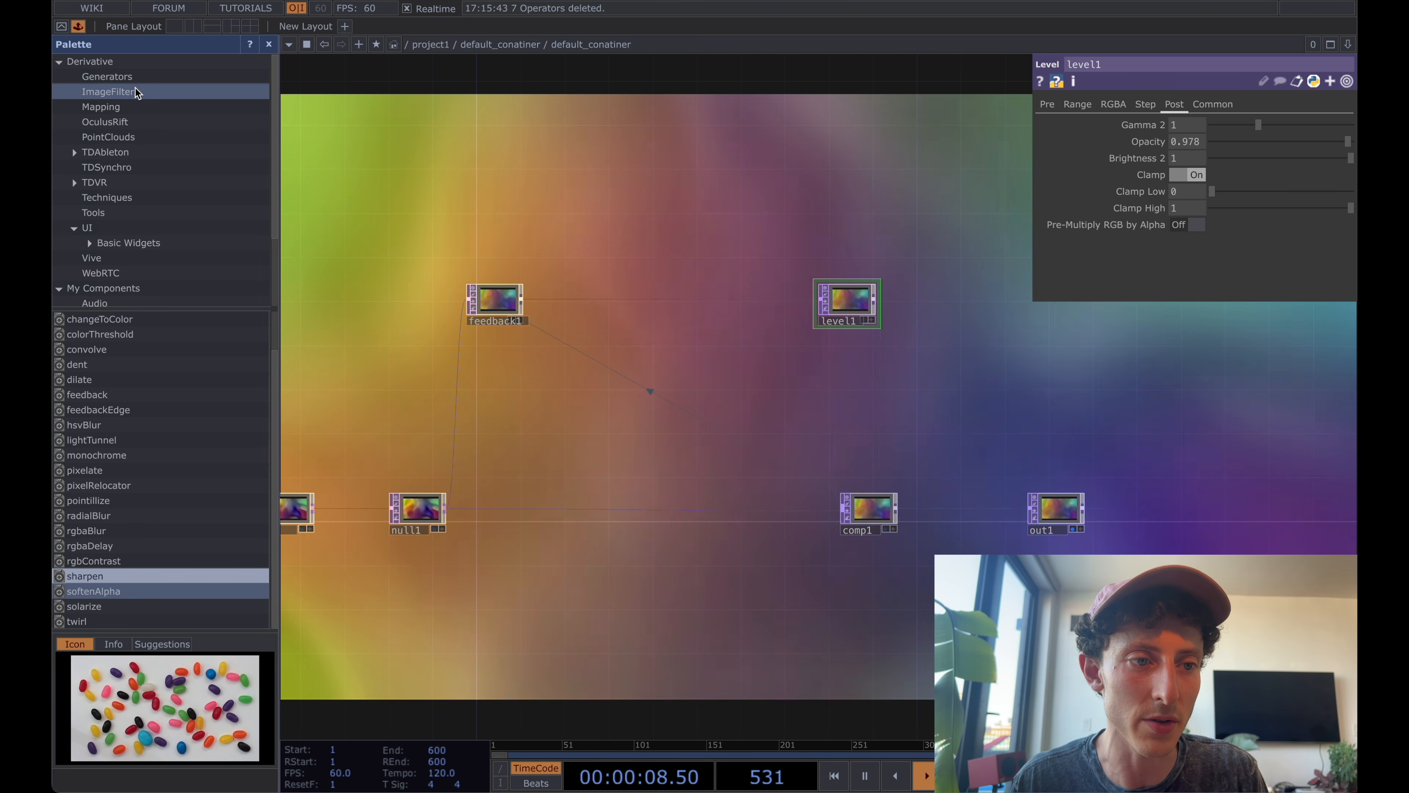
pyautogui.click(133, 78)
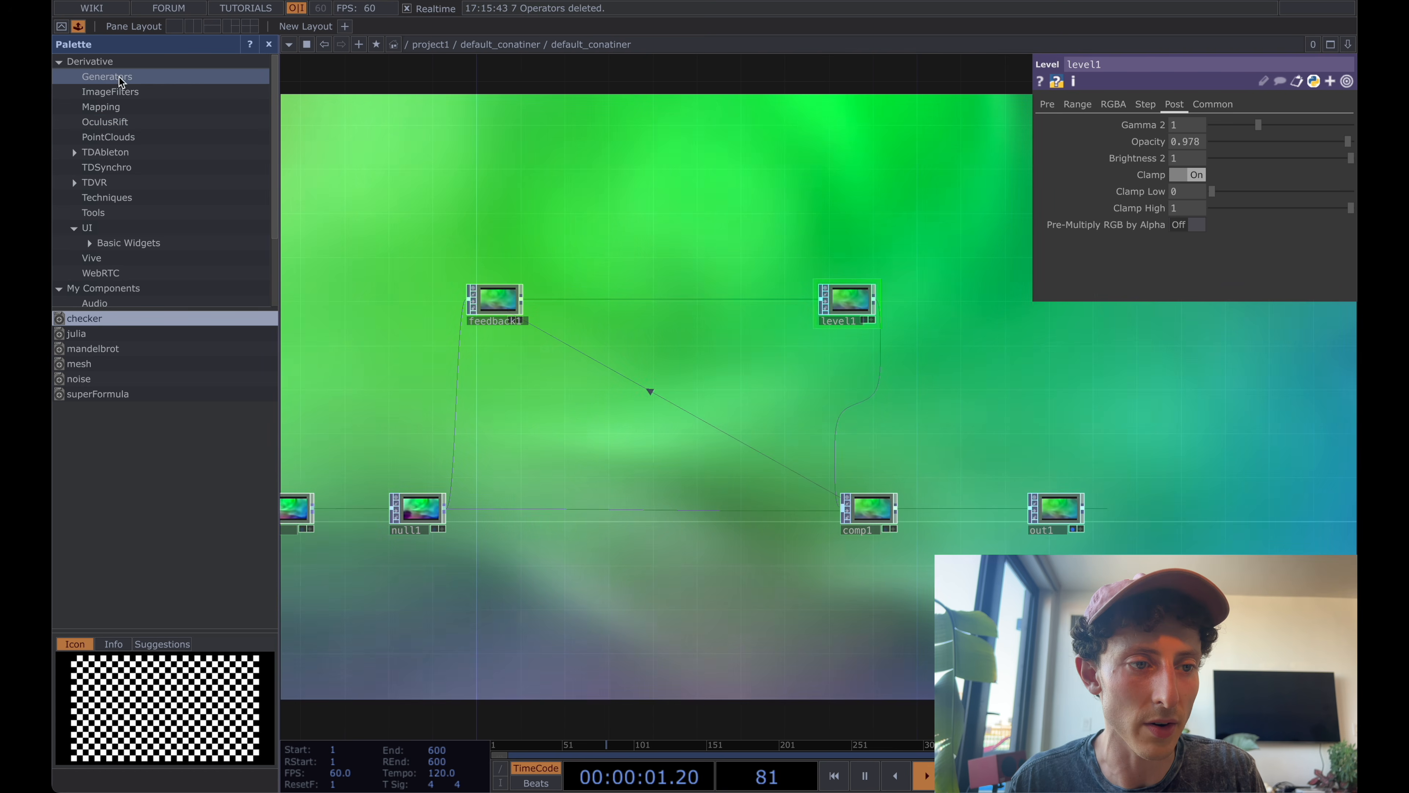
pyautogui.click(111, 91)
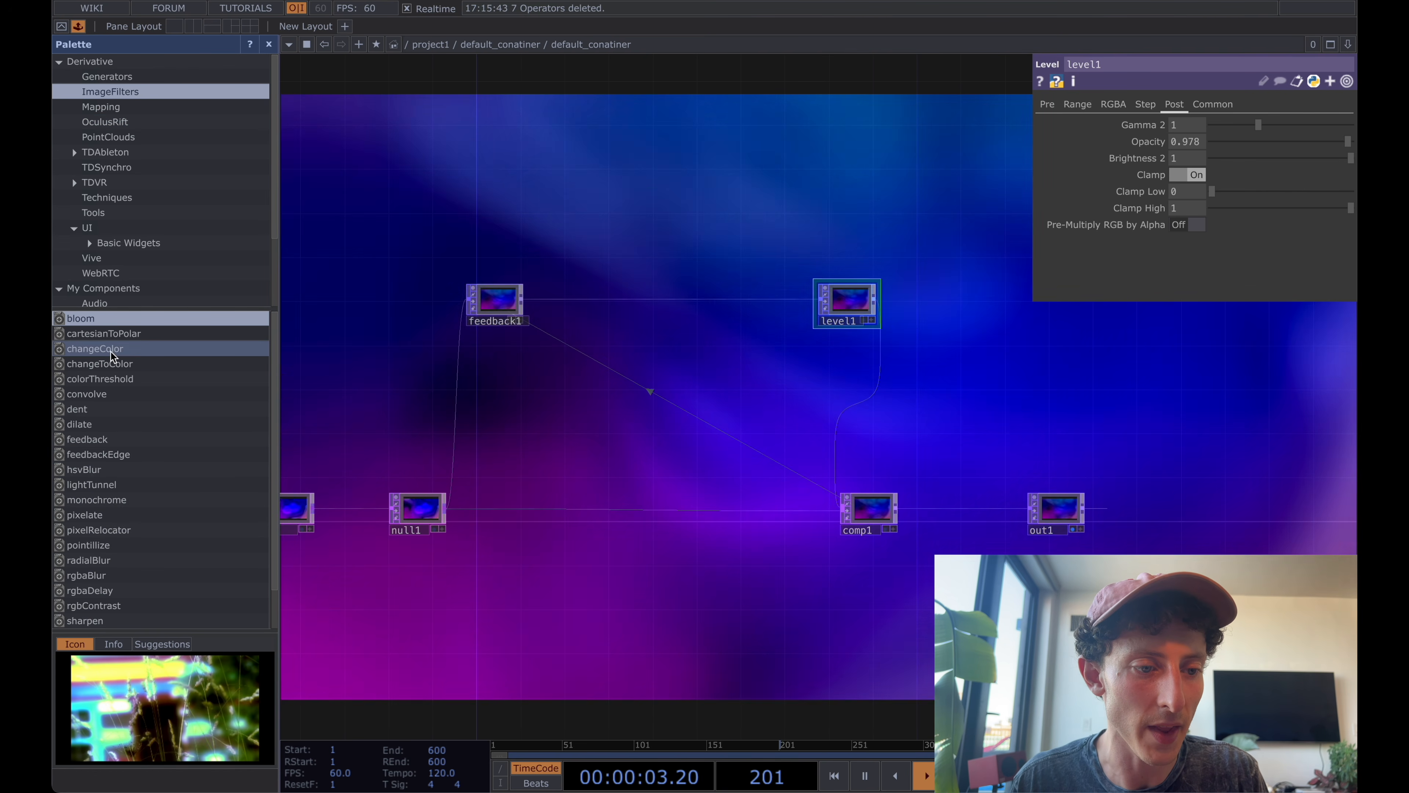
pyautogui.scroll(-3, 110, 444)
pyautogui.moveTo(97, 577); pyautogui.dragTo(731, 300)
pyautogui.moveTo(521, 299); pyautogui.dragTo(773, 280)
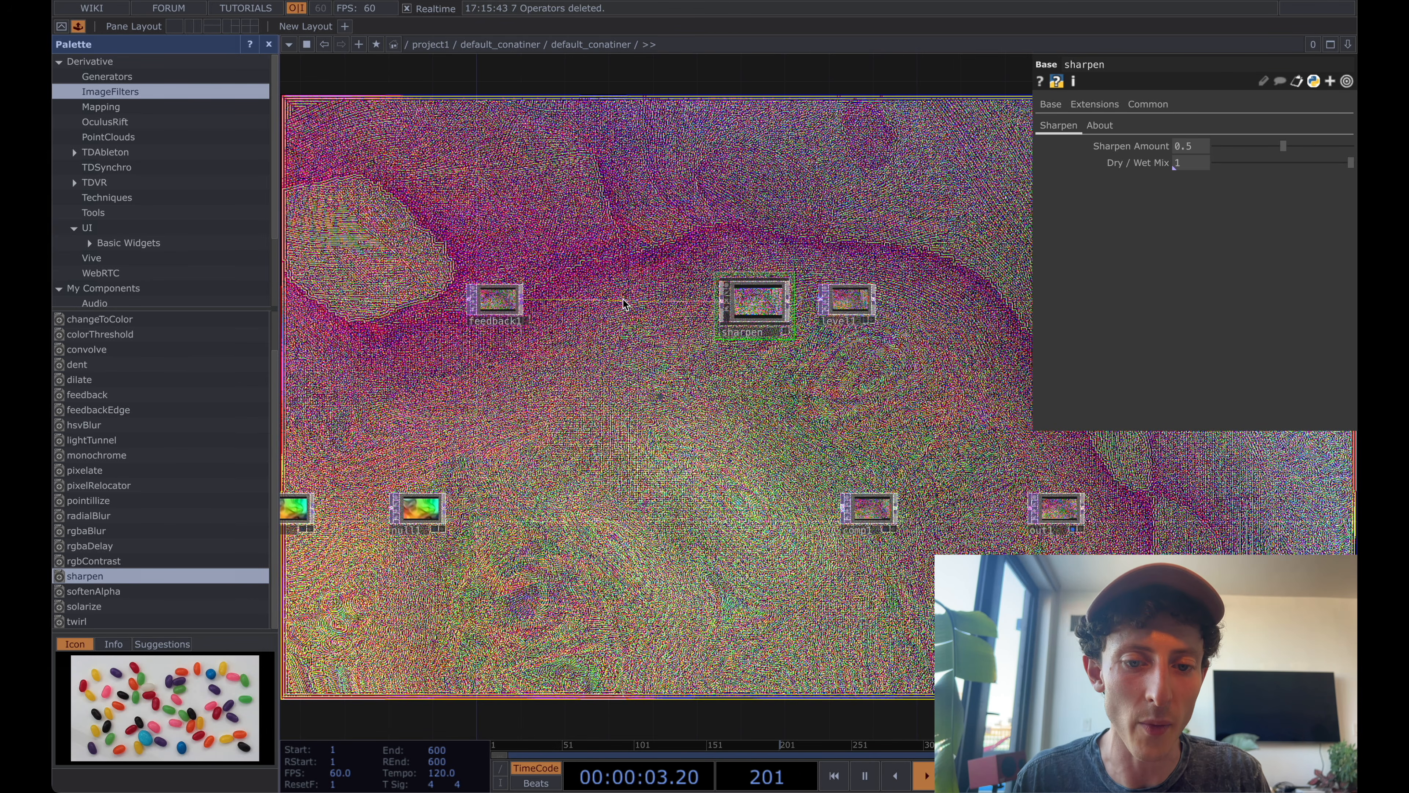
# Insert a Blur TOP between feedback1 and sharpen and adjust its Pre-Shrink.
pyautogui.click(644, 283)
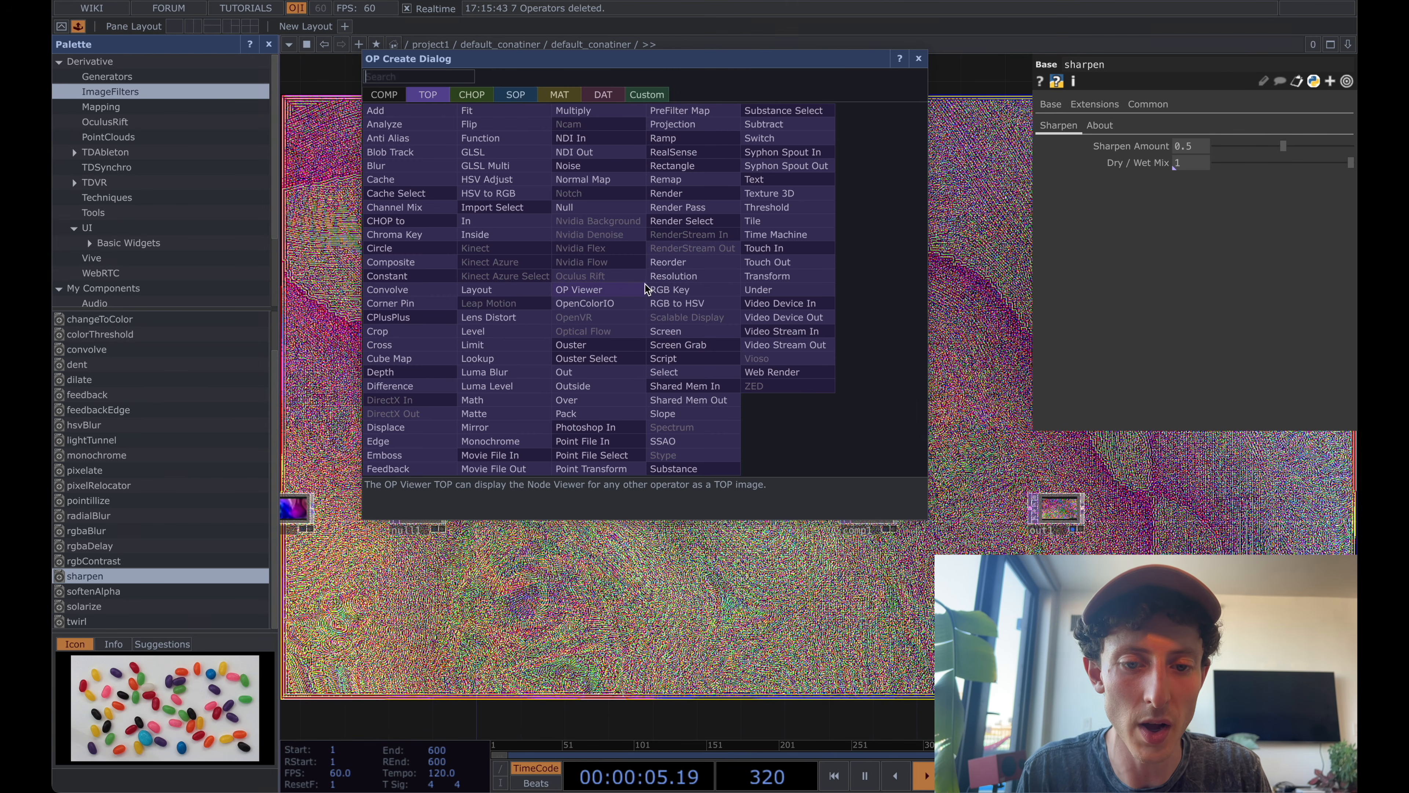
pyautogui.write('blur')
pyautogui.press('Return')
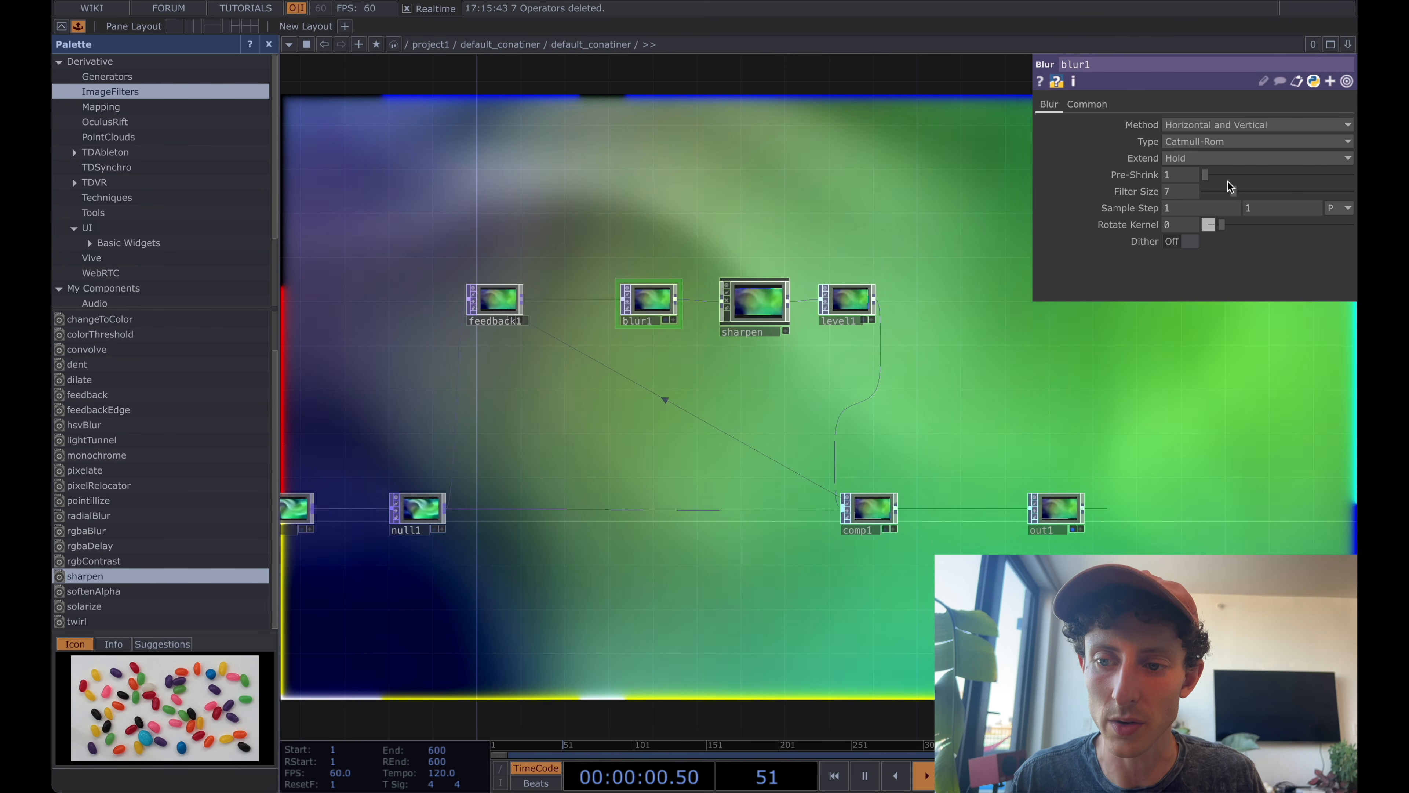
pyautogui.moveTo(1205, 175); pyautogui.dragTo(1226, 198)
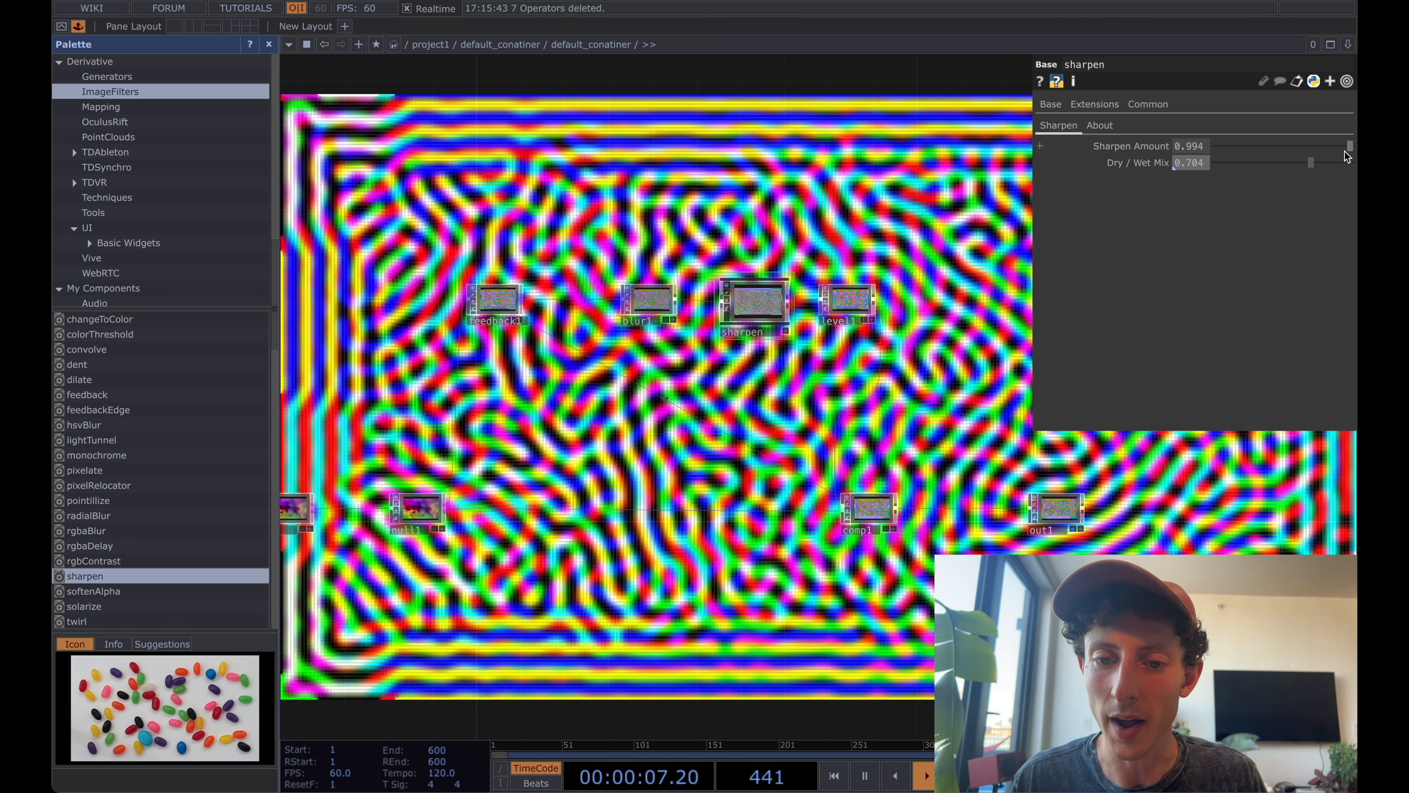
# Set sharpen's Sharpen Amount to 0.961 and Dry / Wet Mix to 0.933, and check level1's Opacity.
pyautogui.moveTo(1350, 149); pyautogui.dragTo(1344, 153)
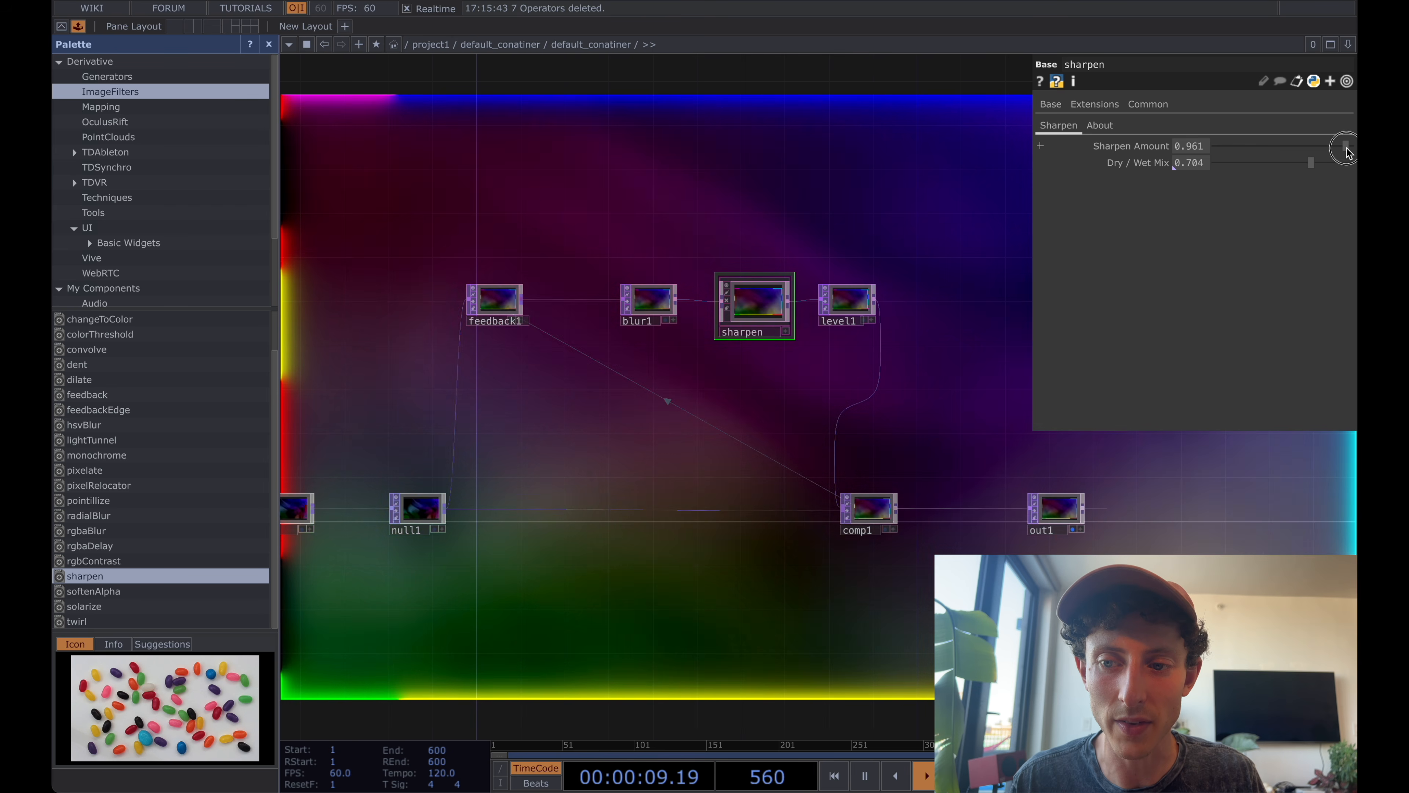
pyautogui.click(1312, 164)
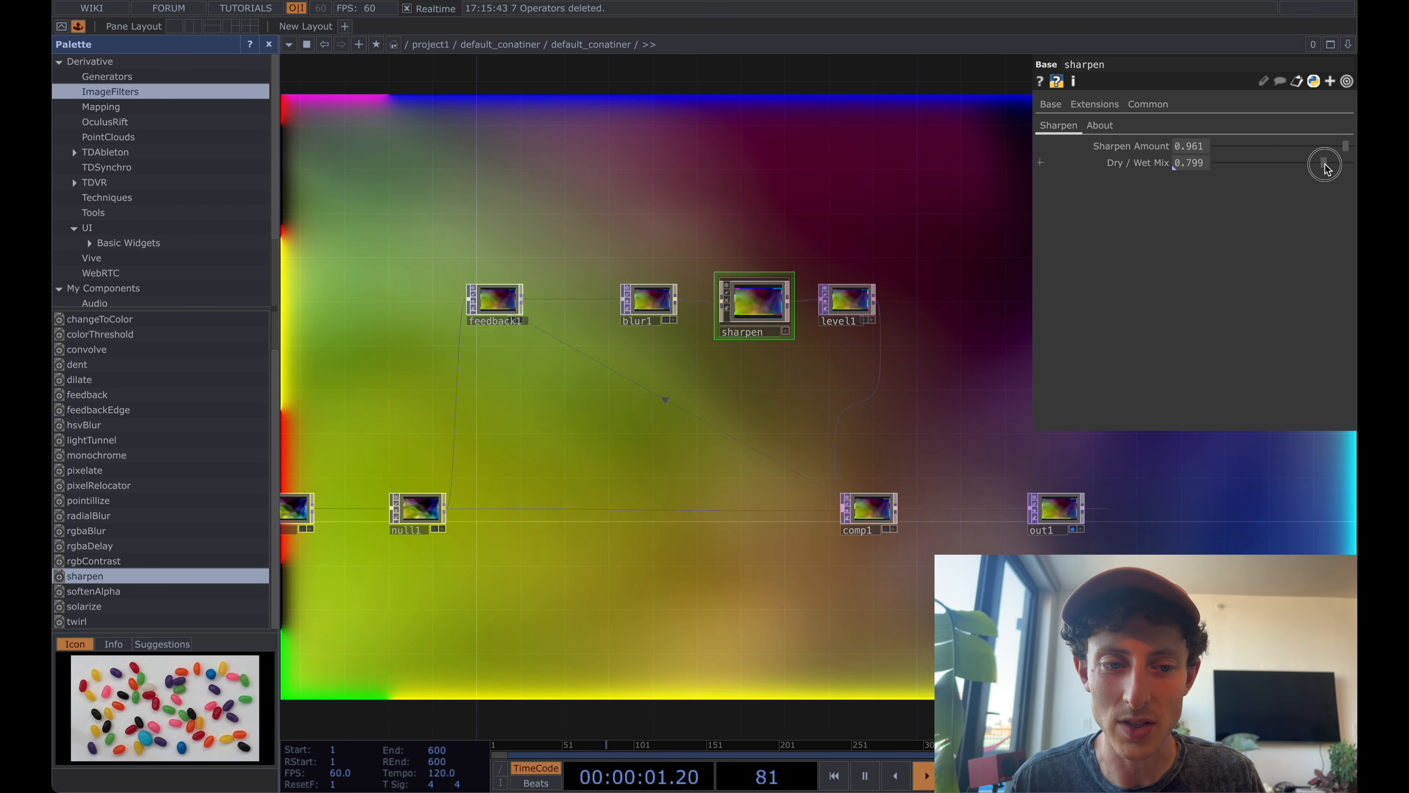
pyautogui.moveTo(1323, 168); pyautogui.dragTo(1349, 169)
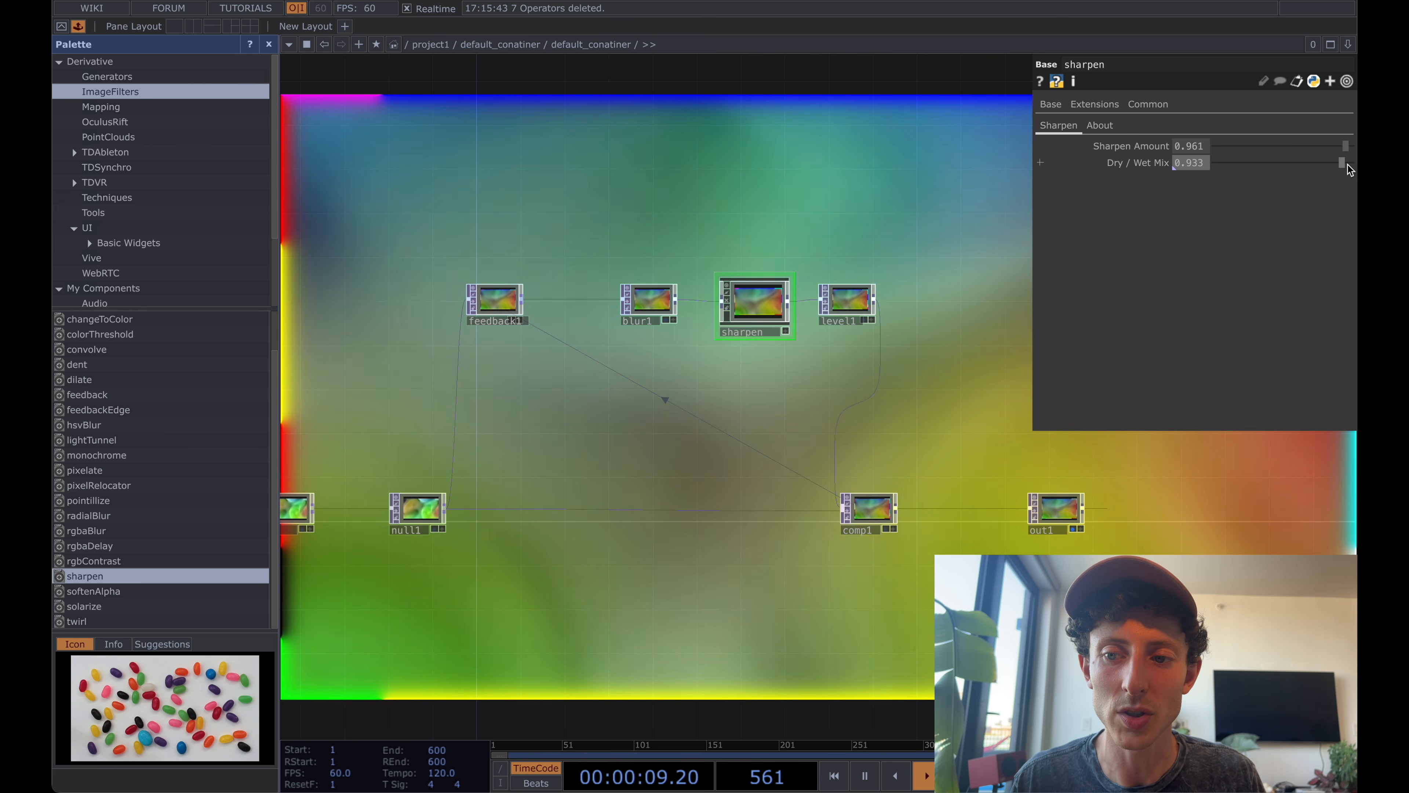
pyautogui.click(858, 296)
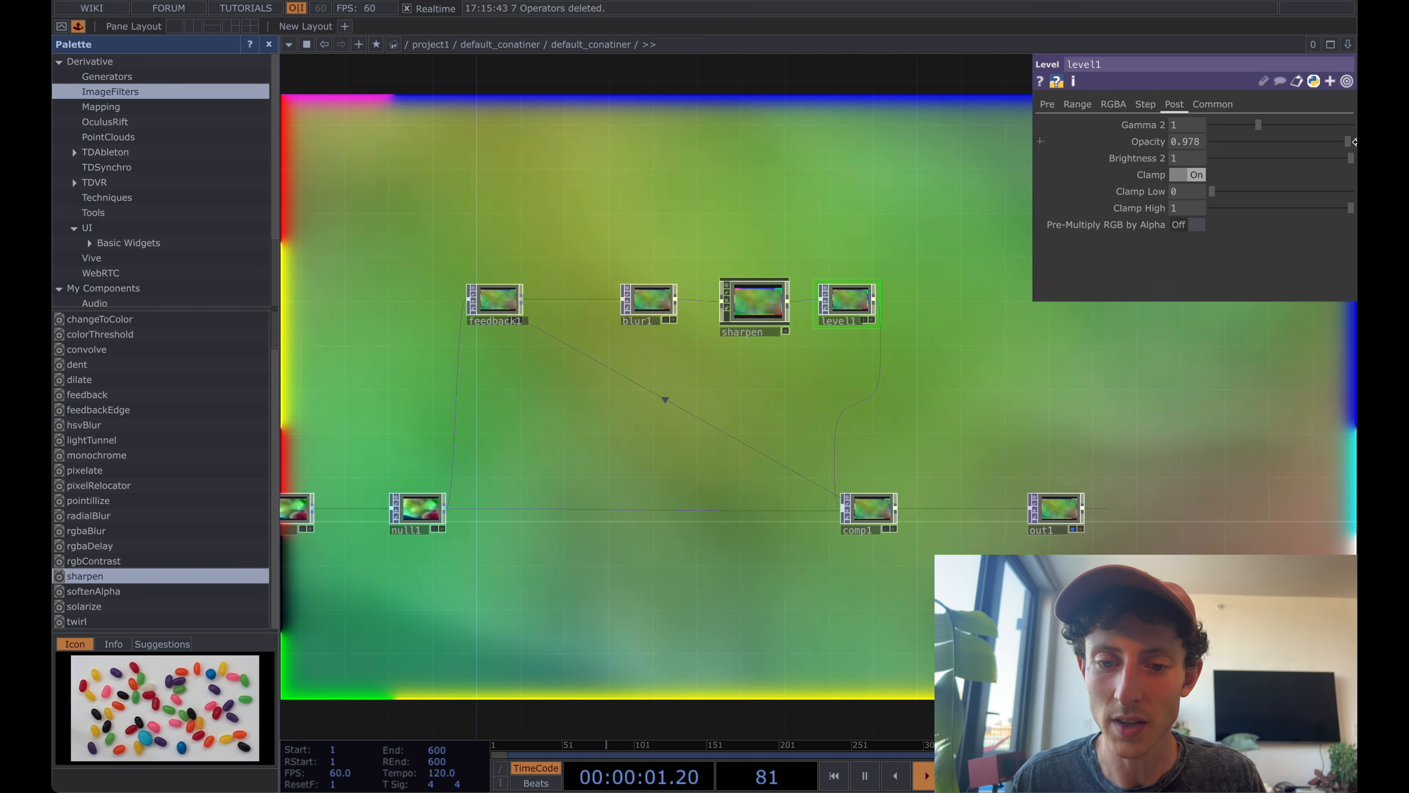
# Insert a Displace TOP between blur1 and sharpen, align it in the row, and connect blur1 to its second input.
pyautogui.moveTo(667, 311); pyautogui.dragTo(589, 306)
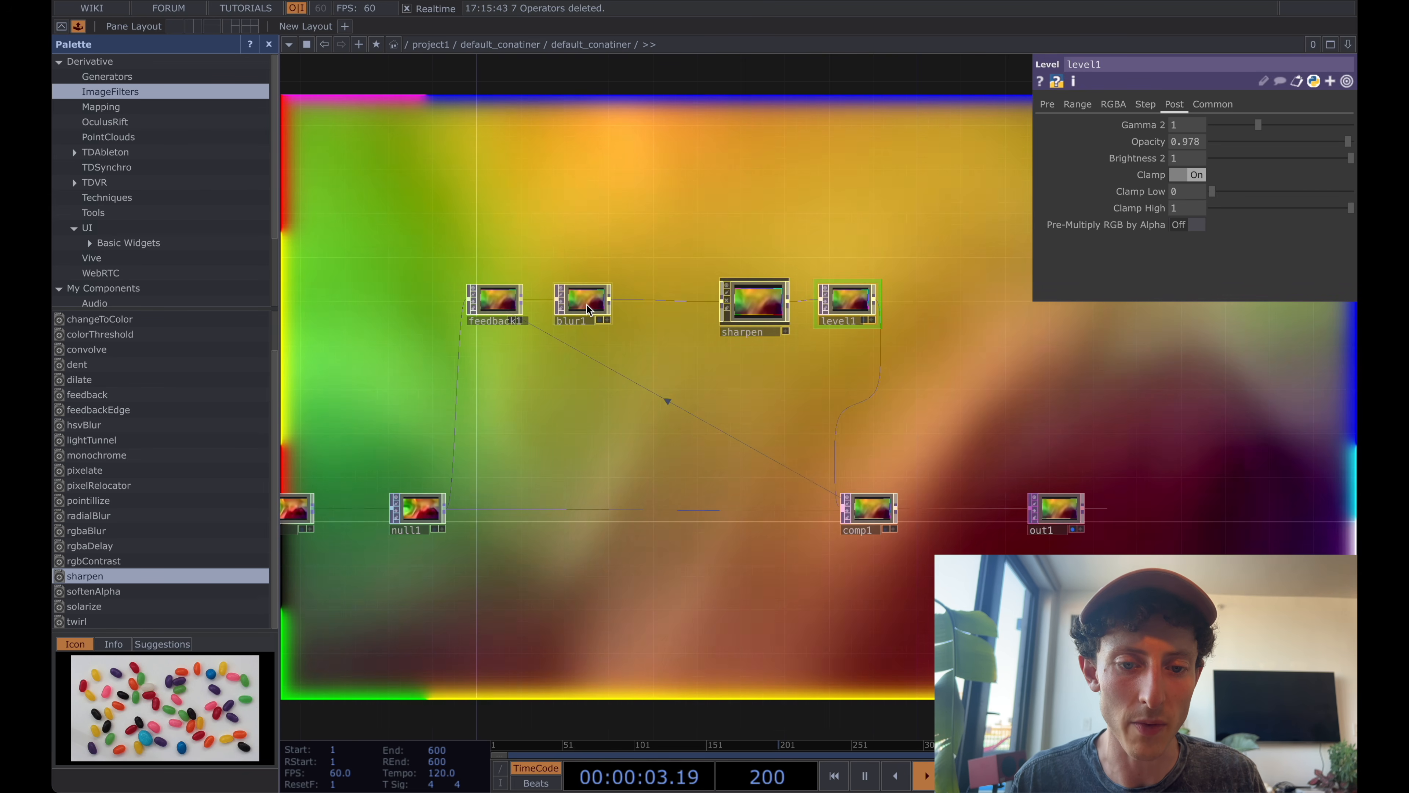
pyautogui.rightClick(665, 302)
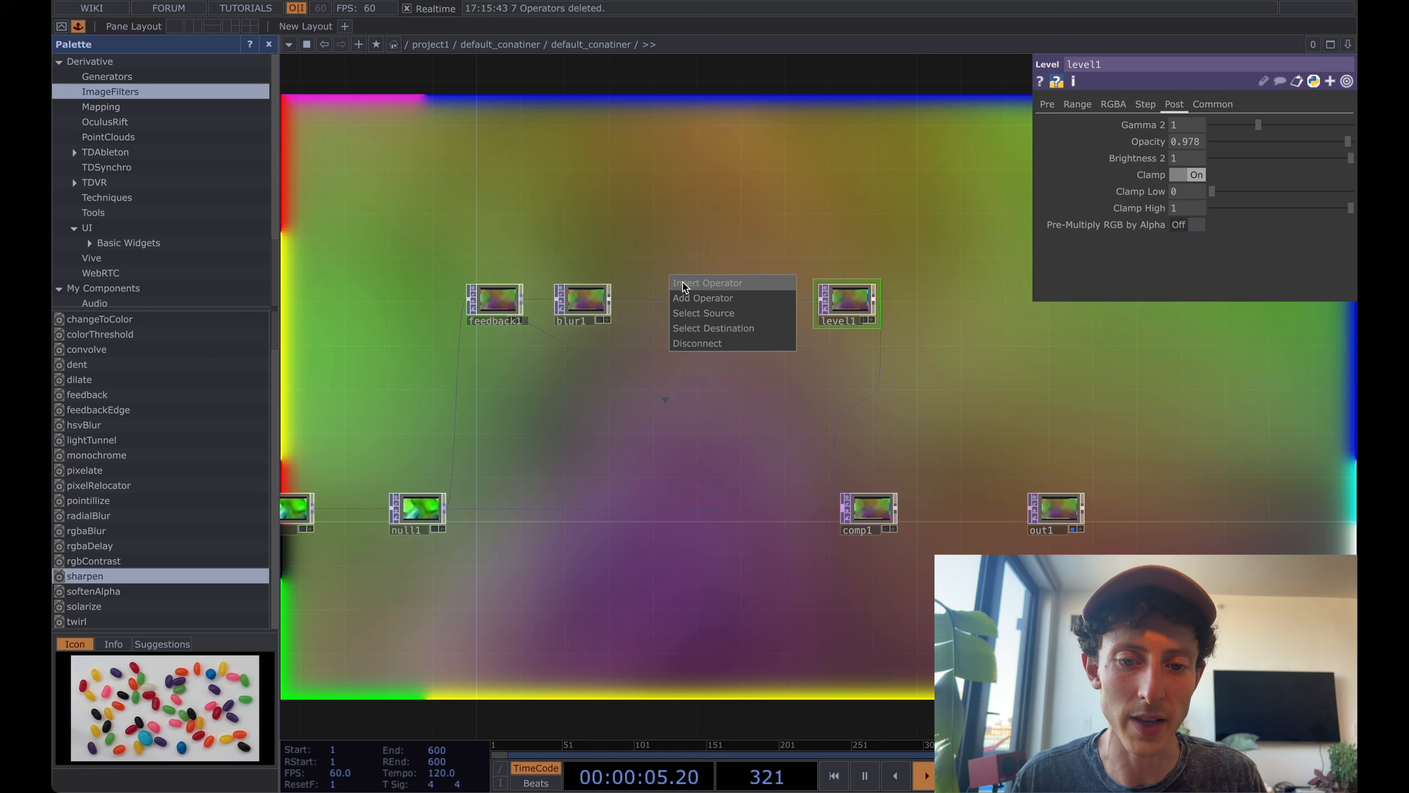
pyautogui.click(683, 288)
pyautogui.write('dis')
pyautogui.press('Return')
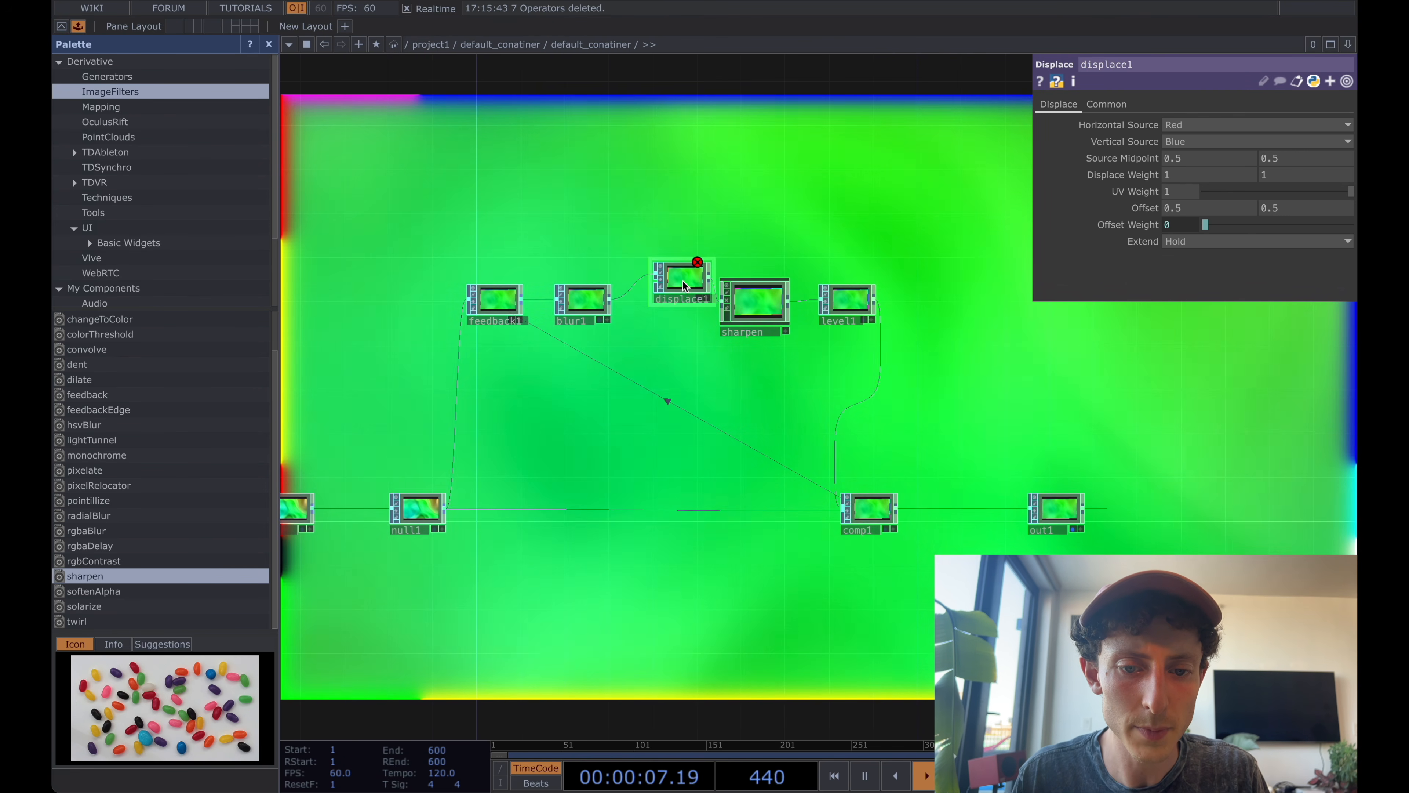
pyautogui.click(681, 305)
pyautogui.moveTo(612, 302); pyautogui.dragTo(654, 312)
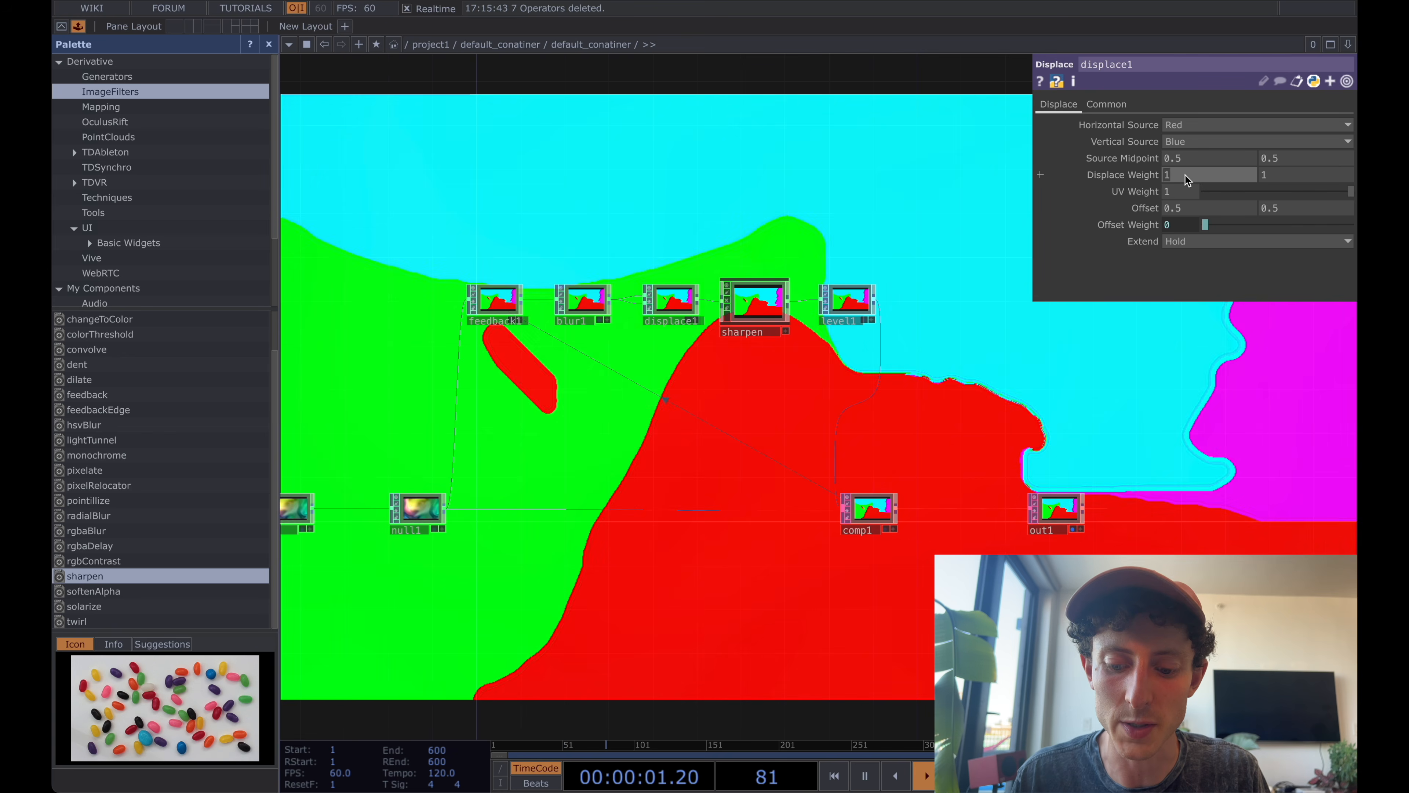
# Set both Displace Weight values of displace1 to .01.
pyautogui.click(1185, 176)
pyautogui.write('.01')
pyautogui.press('Return')
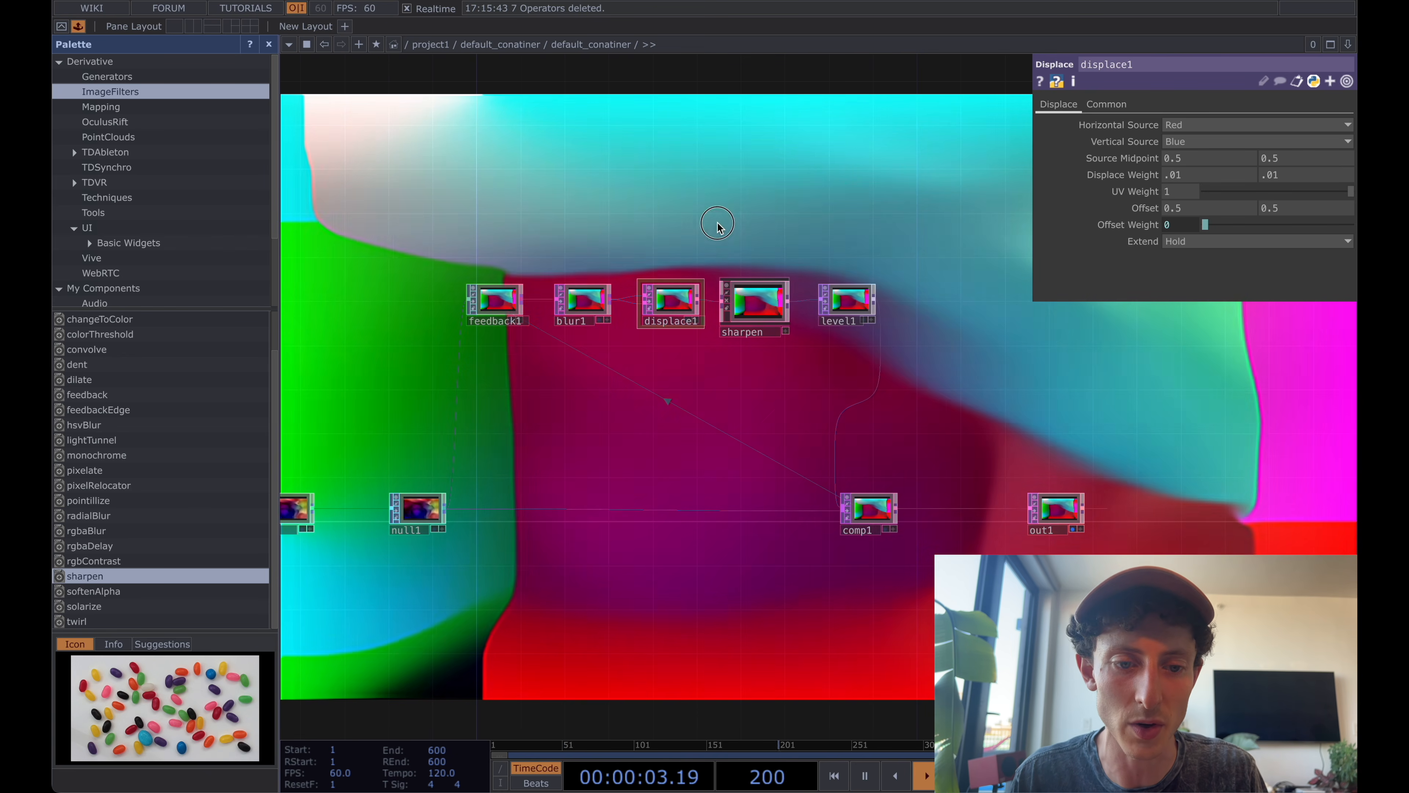
# Add a Keyboard In CHOP above feedback1.
pyautogui.press('Tab')
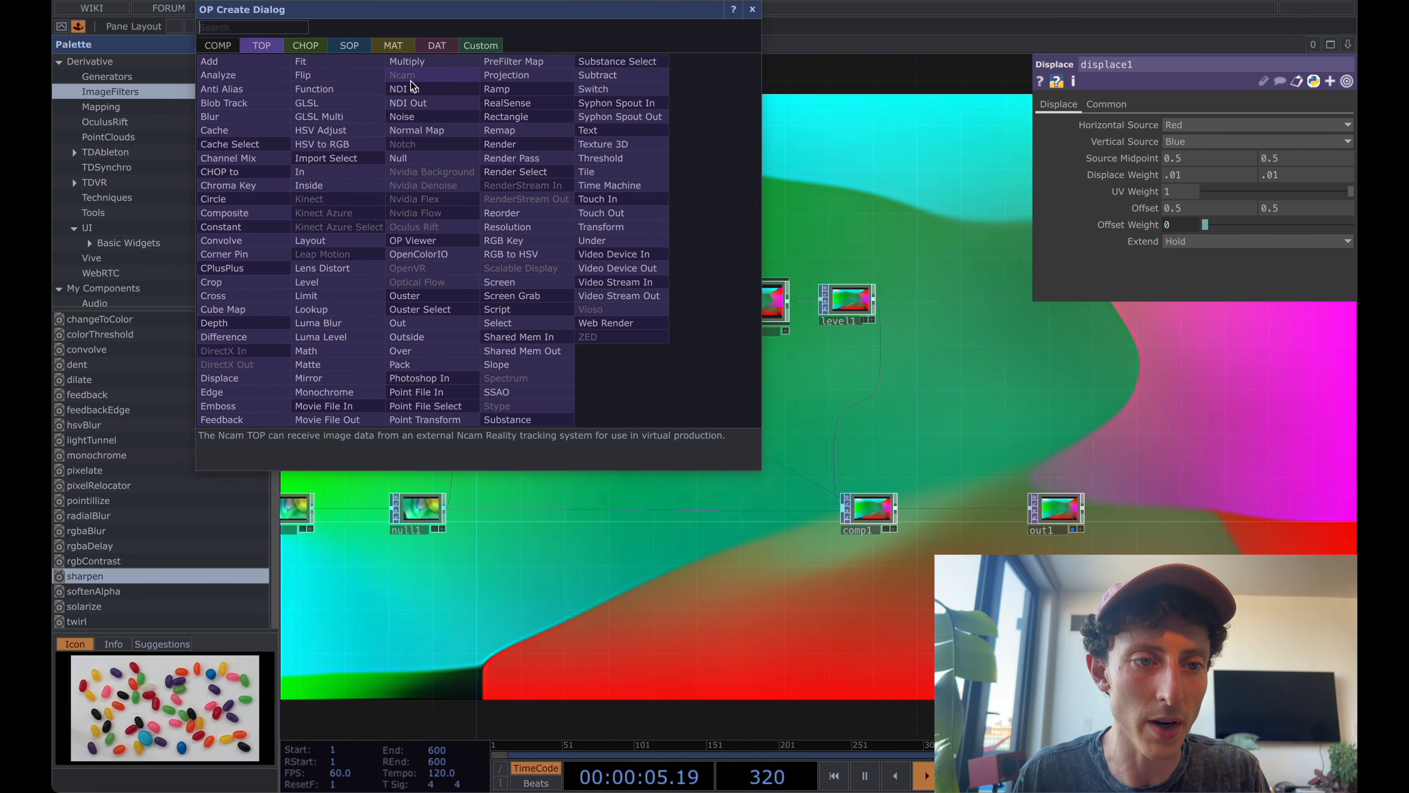
pyautogui.click(314, 46)
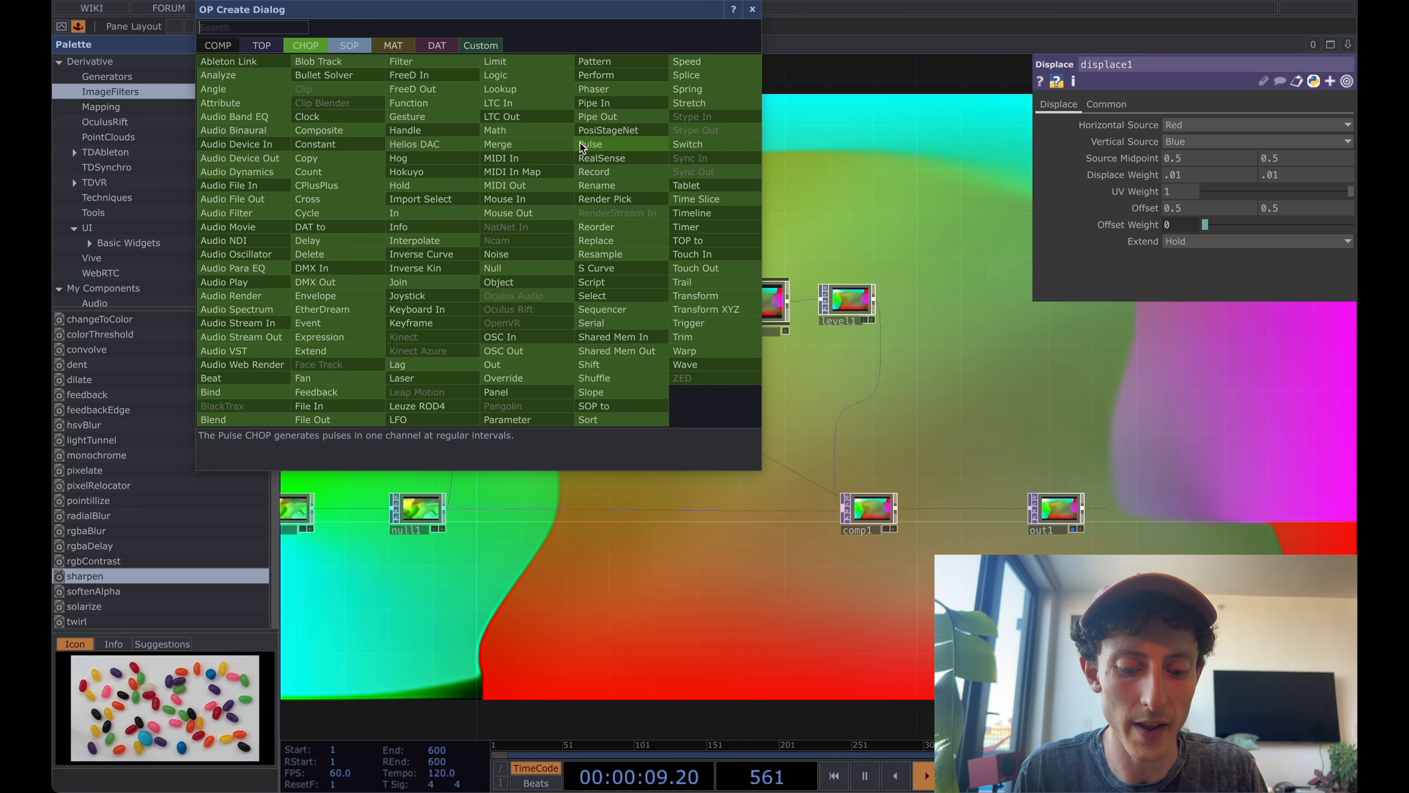
pyautogui.write('a')
pyautogui.press('BackSpace')
pyautogui.write('key')
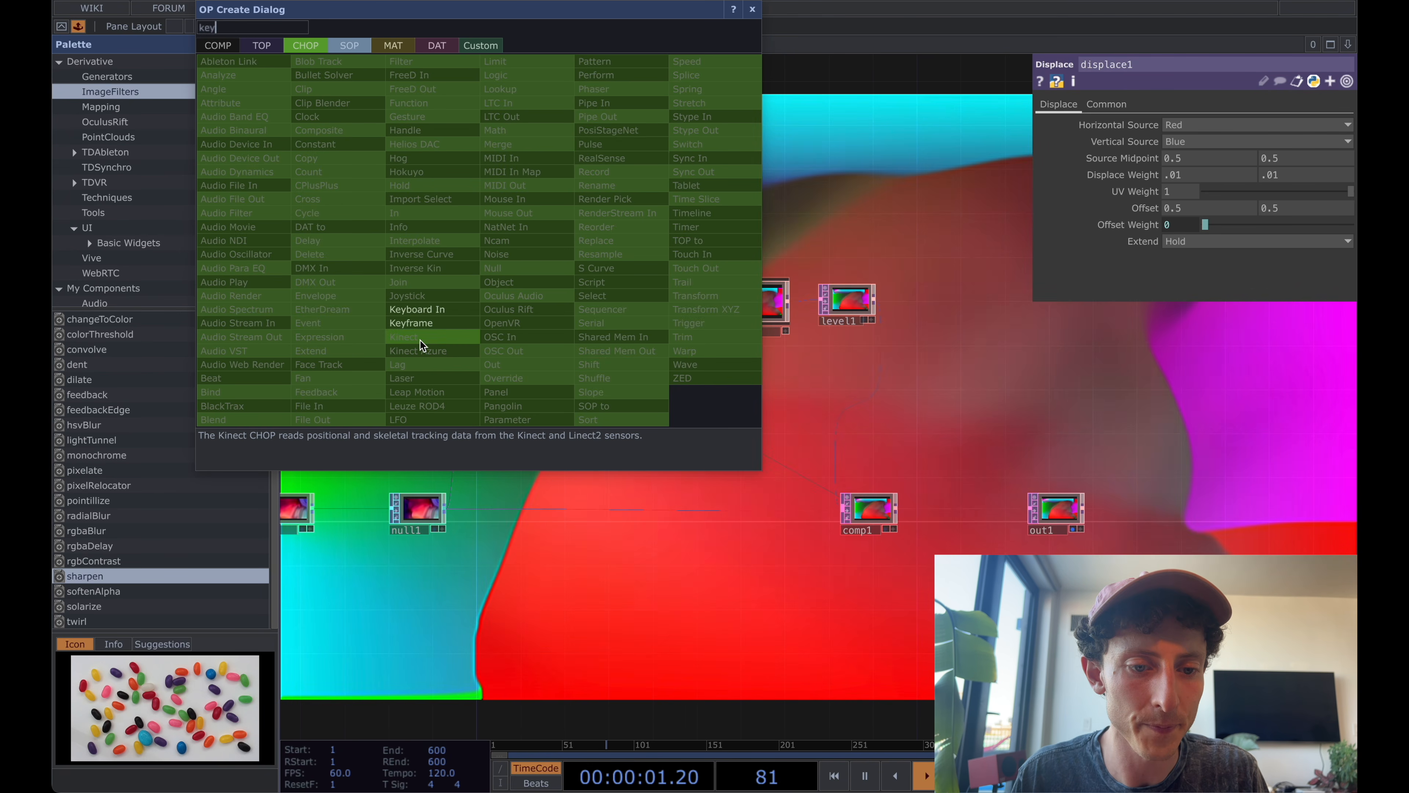
pyautogui.click(425, 310)
pyautogui.click(512, 233)
# Link keyboardin1's k1 channel to feedback1's Reset as a CHOP Reference and trigger the reset with the 1 key.
pyautogui.click(530, 254)
pyautogui.moveTo(511, 237); pyautogui.dragTo(1229, 144)
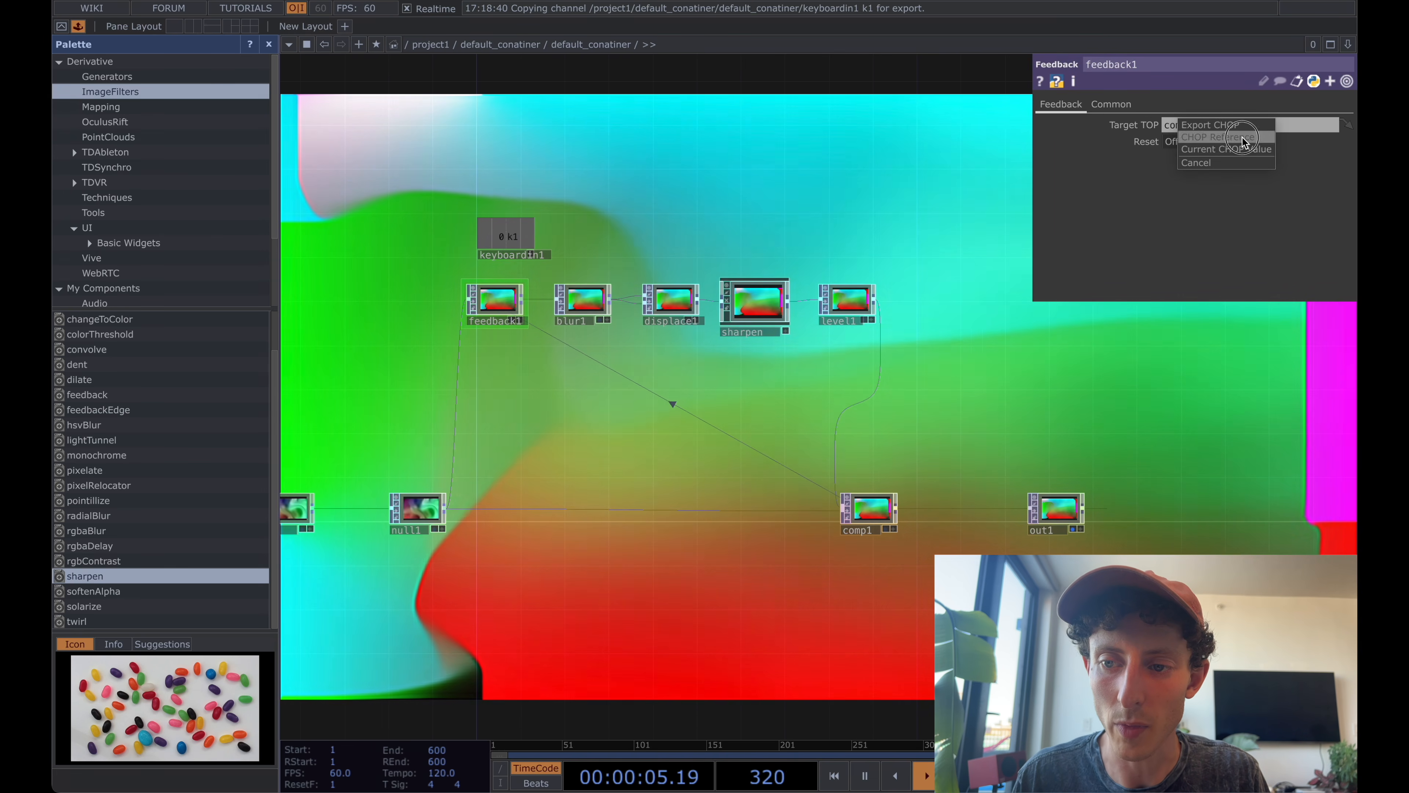
pyautogui.click(1243, 140)
pyautogui.press('1')
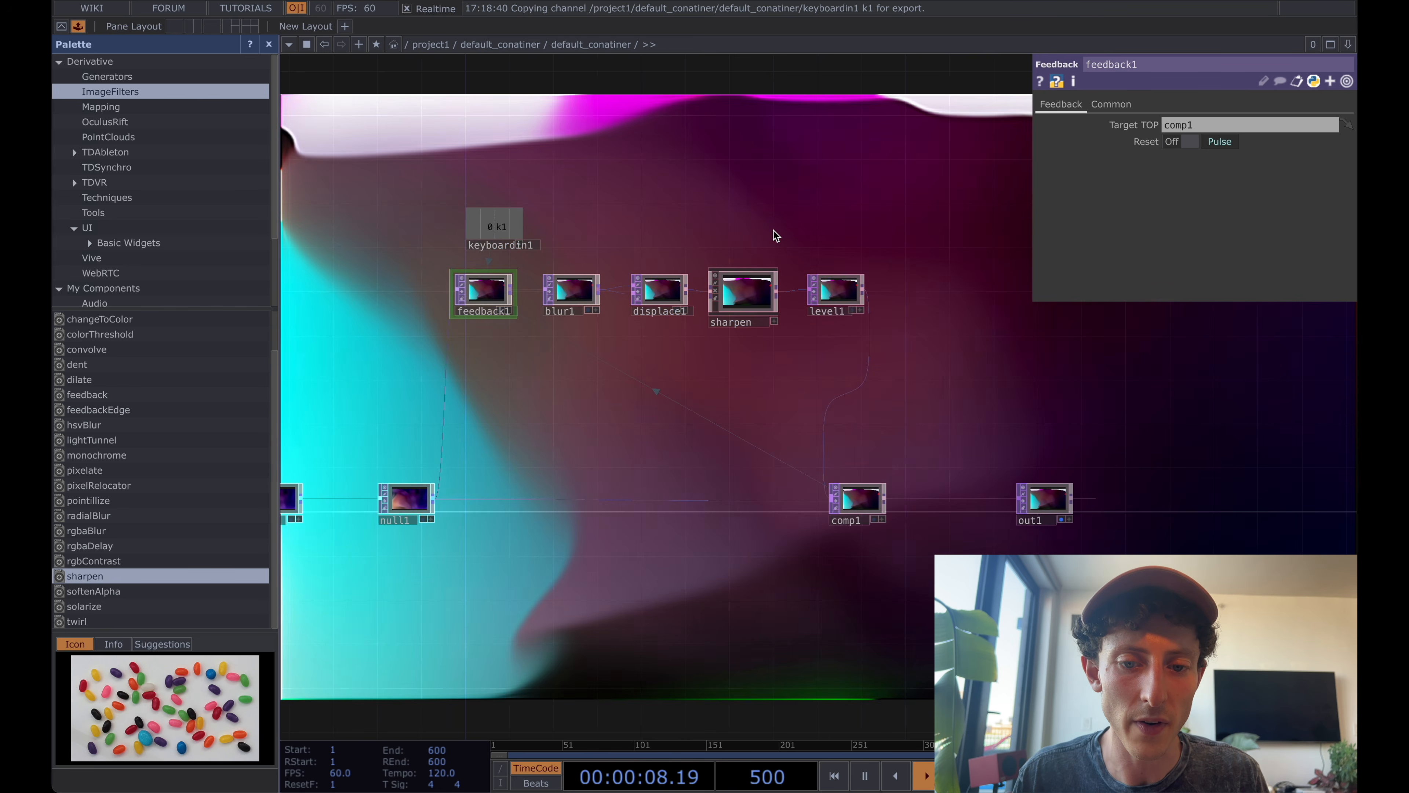
# Review the feedback chain, checking the parameters of sharpen and level1.
pyautogui.click(750, 297)
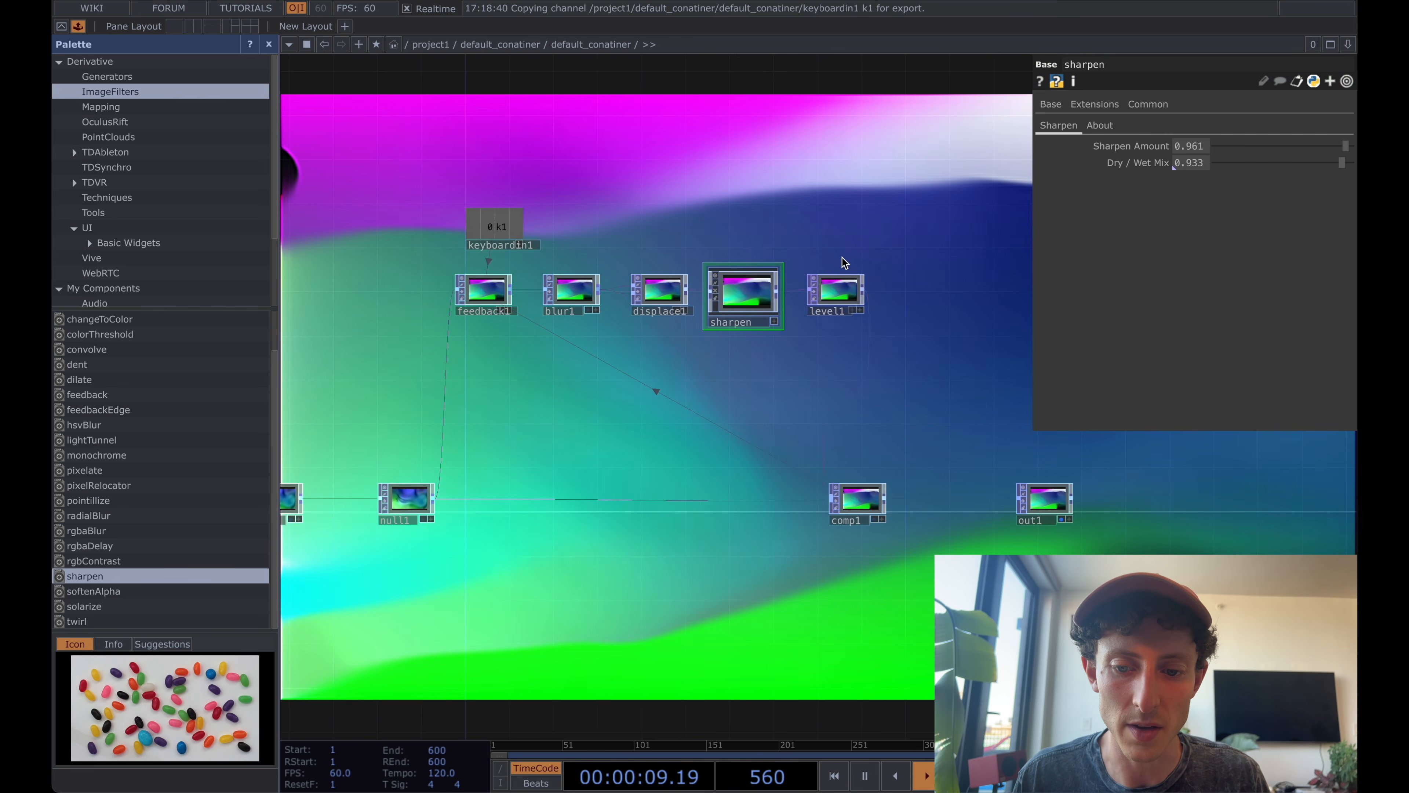
pyautogui.moveTo(849, 235); pyautogui.dragTo(836, 194)
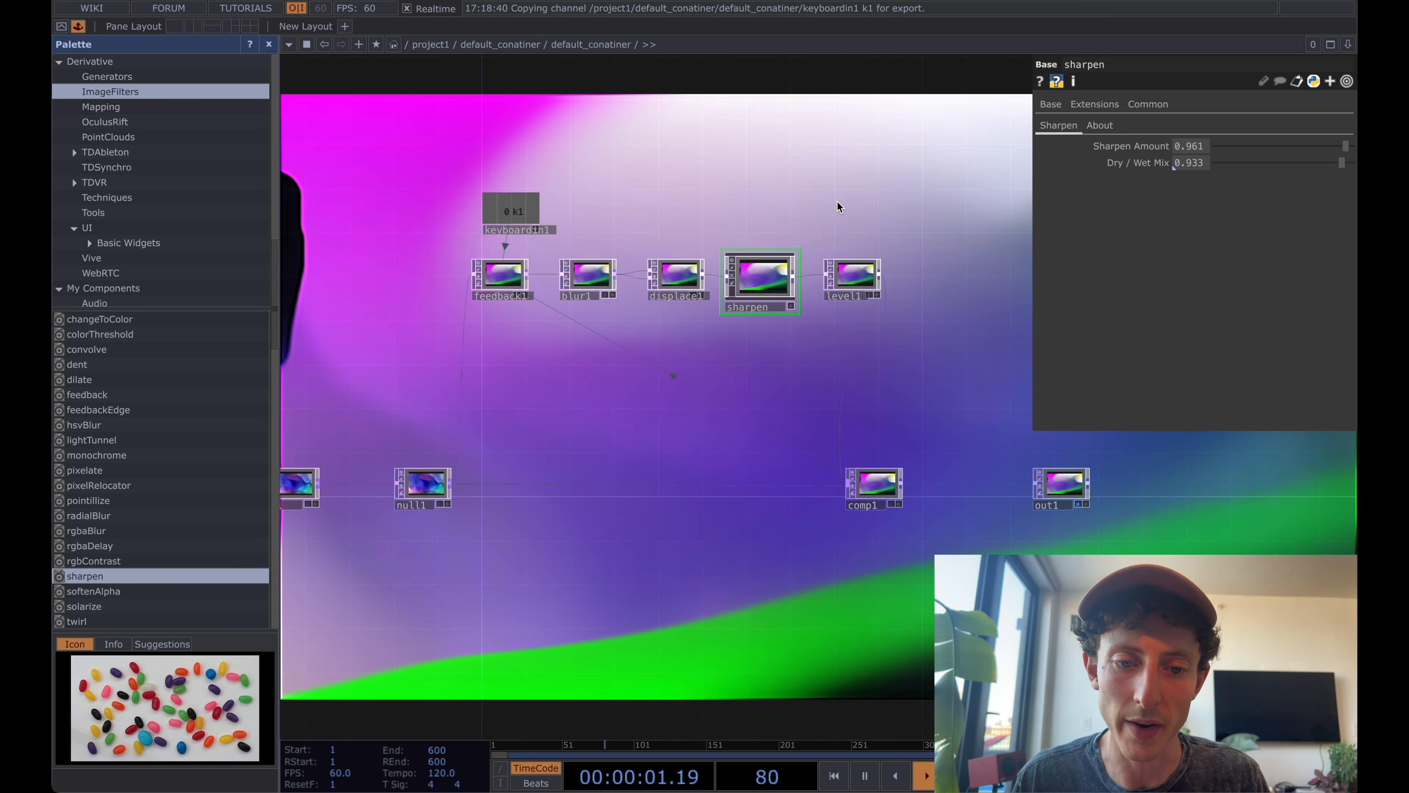
pyautogui.scroll(3, 549, 221)
pyautogui.scroll(2, 550, 221)
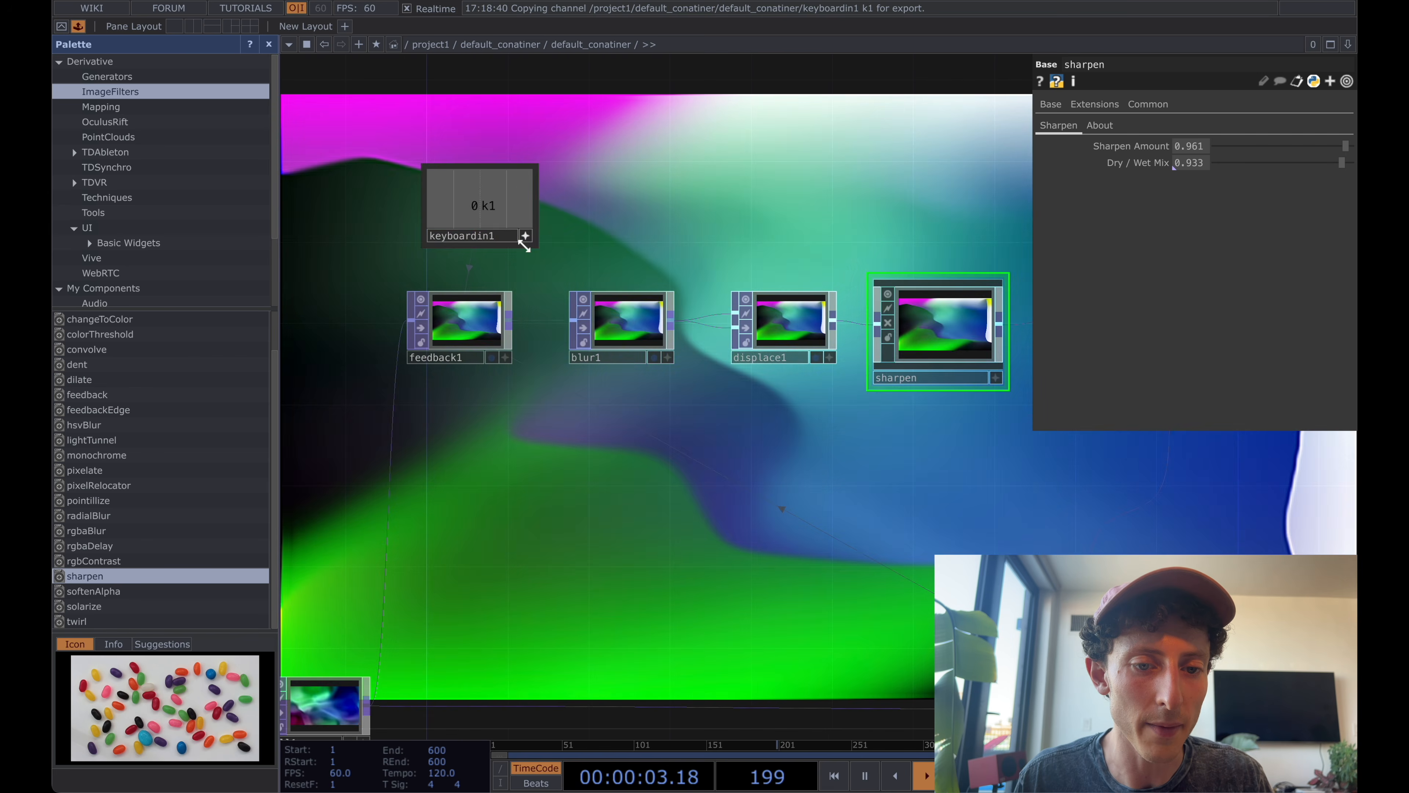
pyautogui.scroll(-4, 486, 208)
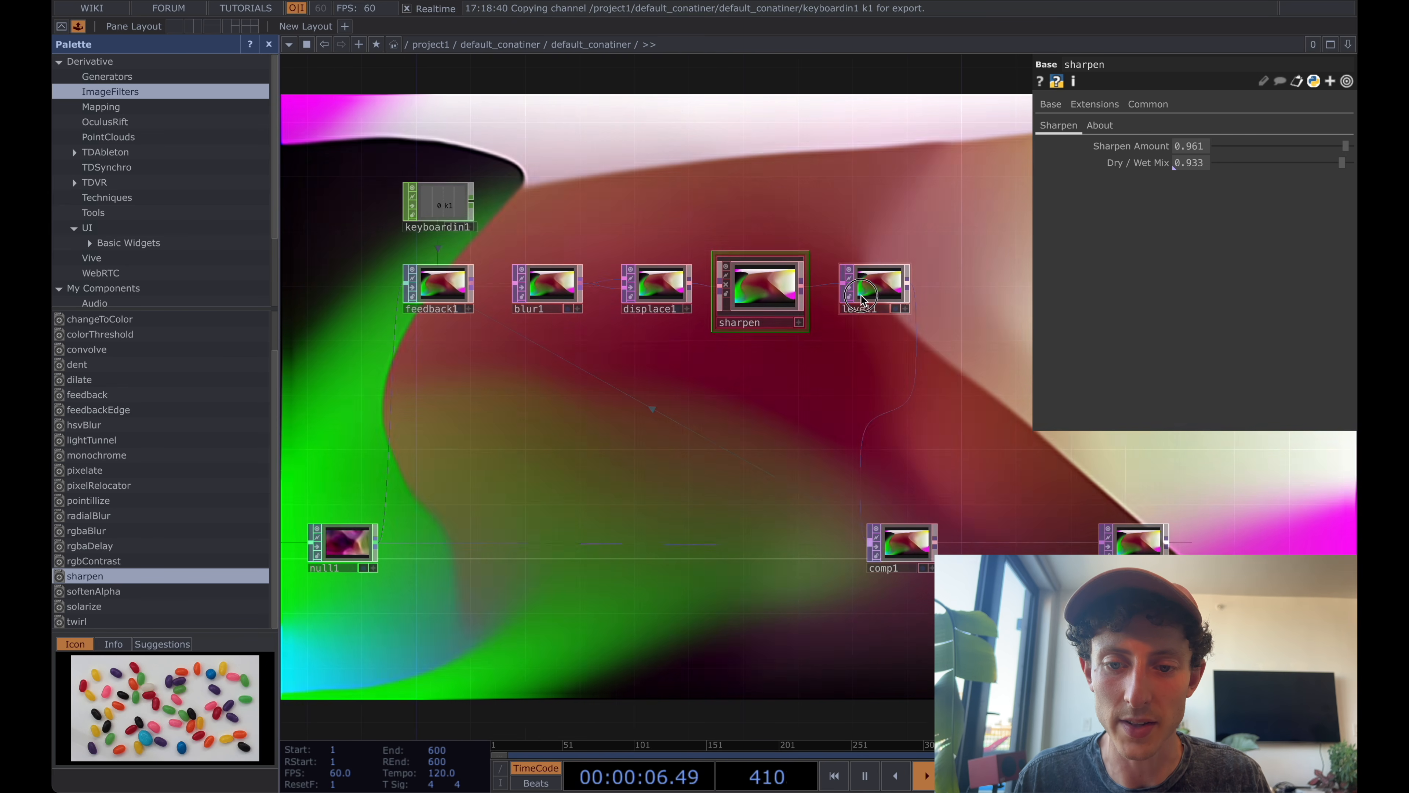
pyautogui.click(862, 300)
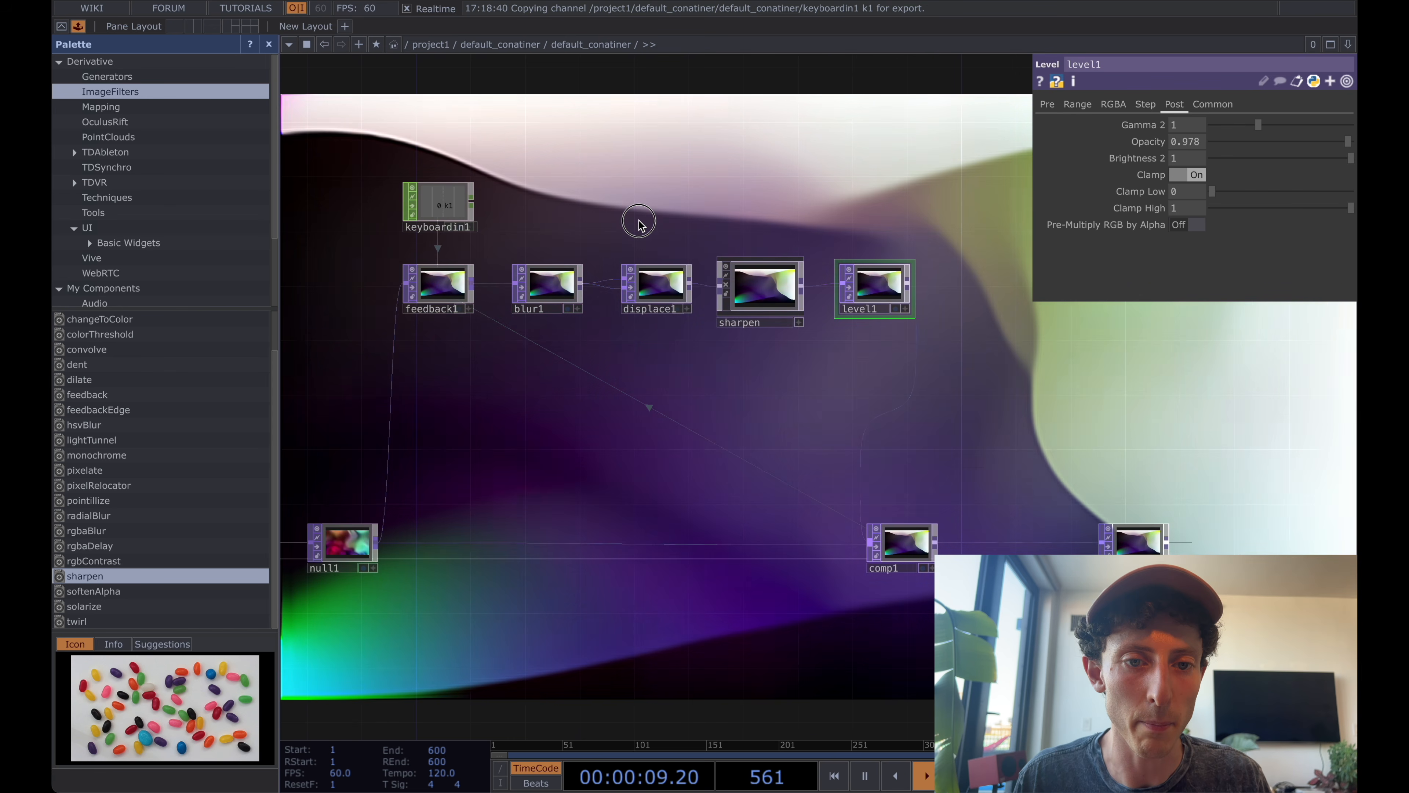
pyautogui.scroll(-3, 635, 230)
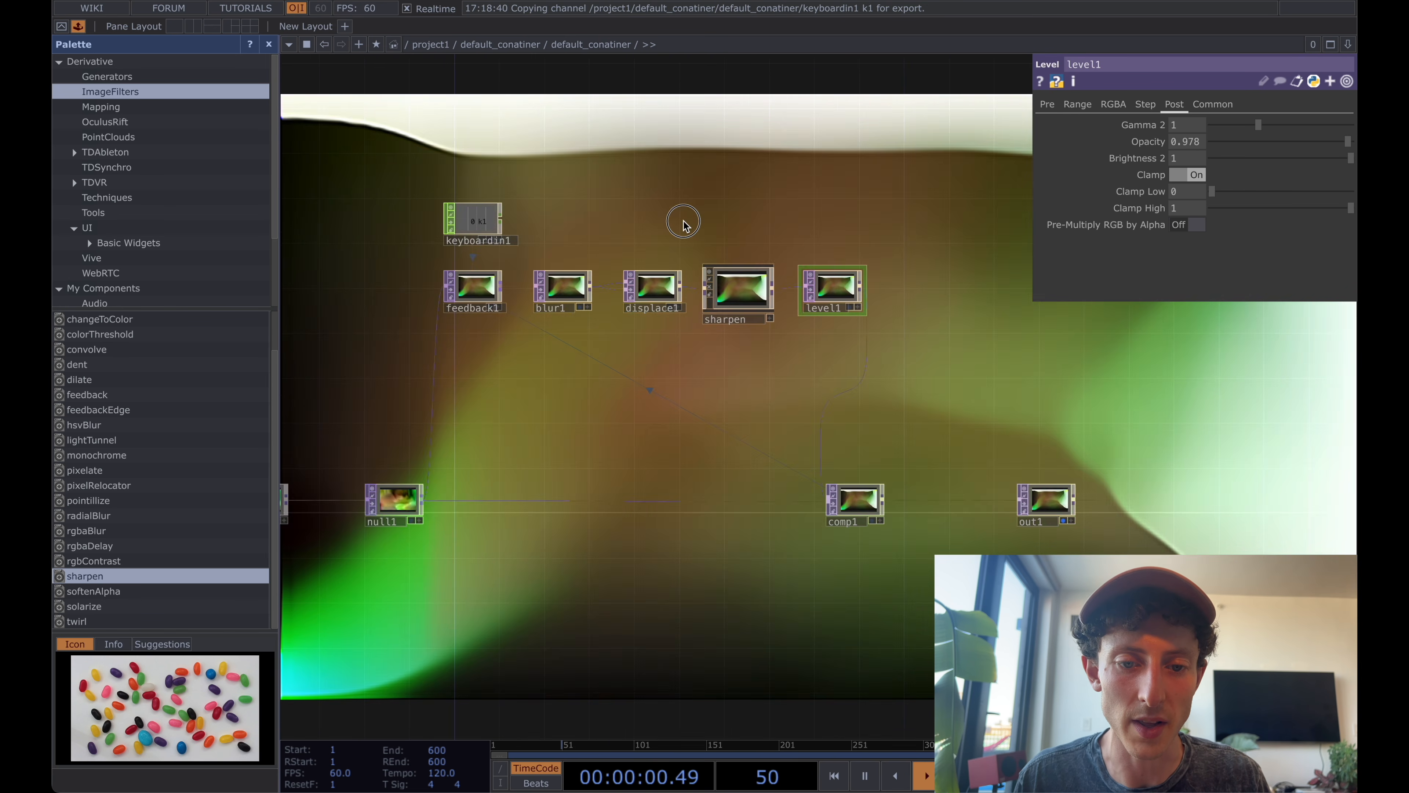
pyautogui.moveTo(683, 221)
pyautogui.mouseDown()
pyautogui.moveTo(671, 227)
pyautogui.moveTo(685, 235)
pyautogui.mouseUp()
# Move keyboardin1 and feedback1 together away from blur1 to widen the gap between feedback1 and blur1.
pyautogui.click(482, 303)
pyautogui.moveTo(416, 171); pyautogui.dragTo(508, 319, button='right')
pyautogui.moveTo(478, 302); pyautogui.dragTo(444, 302)
pyautogui.click(577, 222)
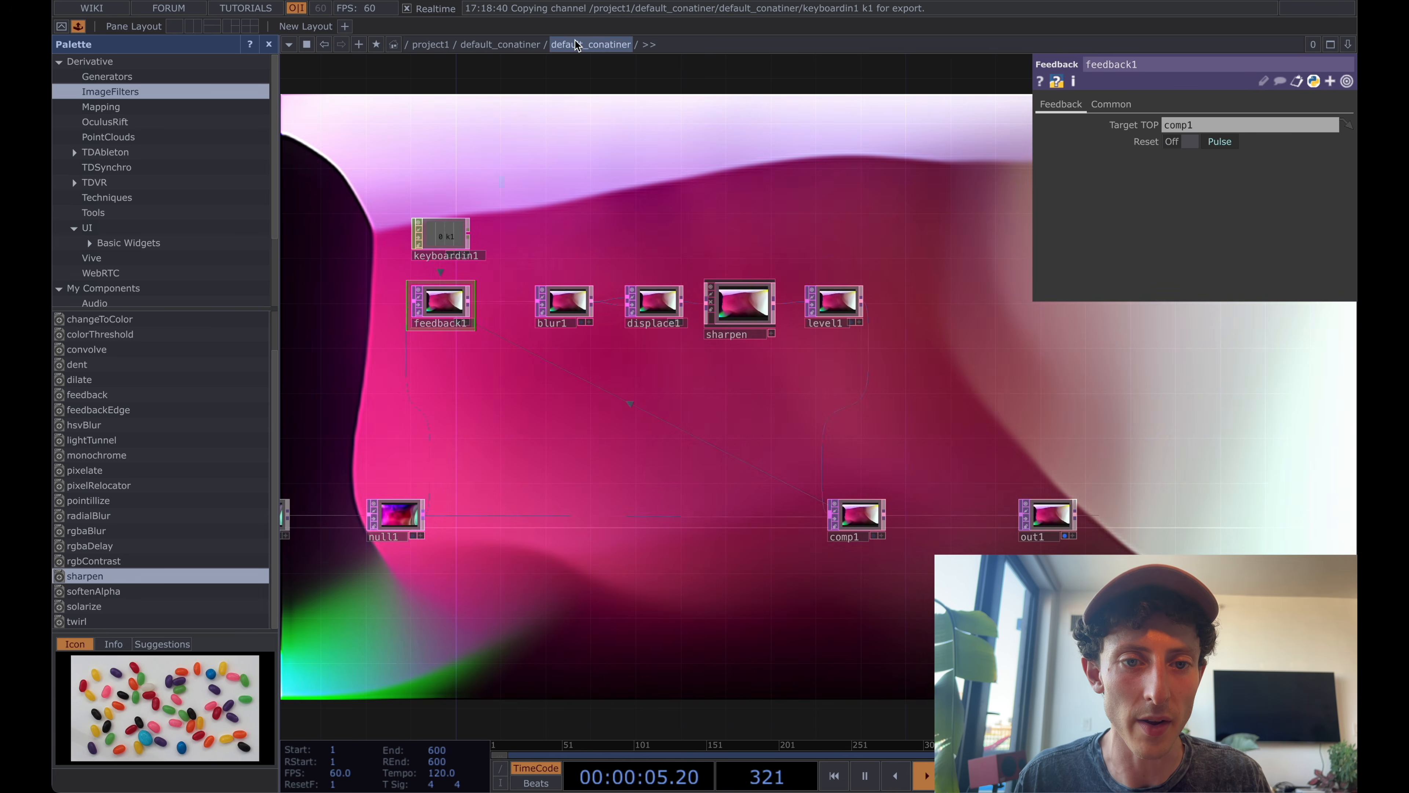
# Rename the inner container inside default_conatiner as displace_over_feedback.
pyautogui.scroll(-5, 587, 131)
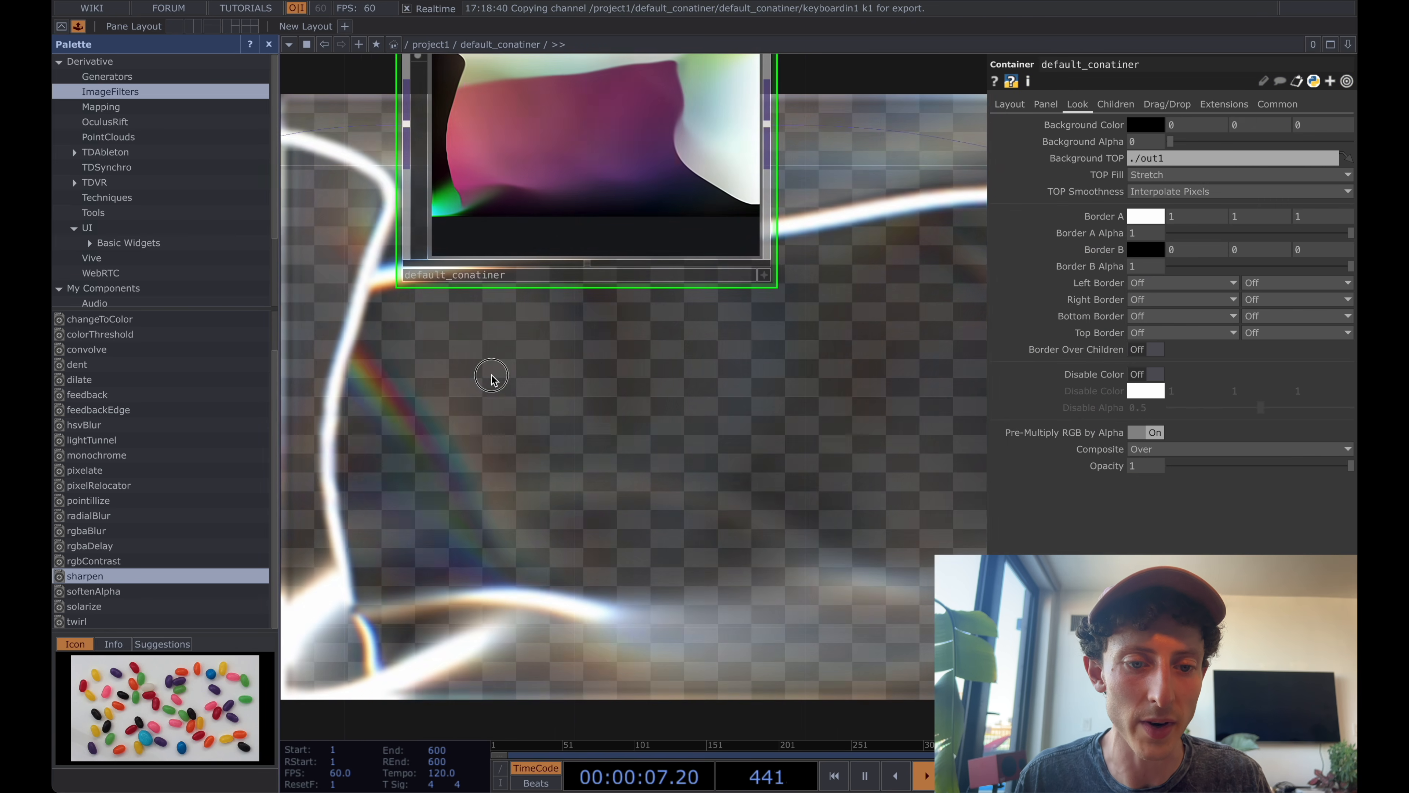
pyautogui.moveTo(494, 371); pyautogui.dragTo(493, 475)
pyautogui.click(459, 384)
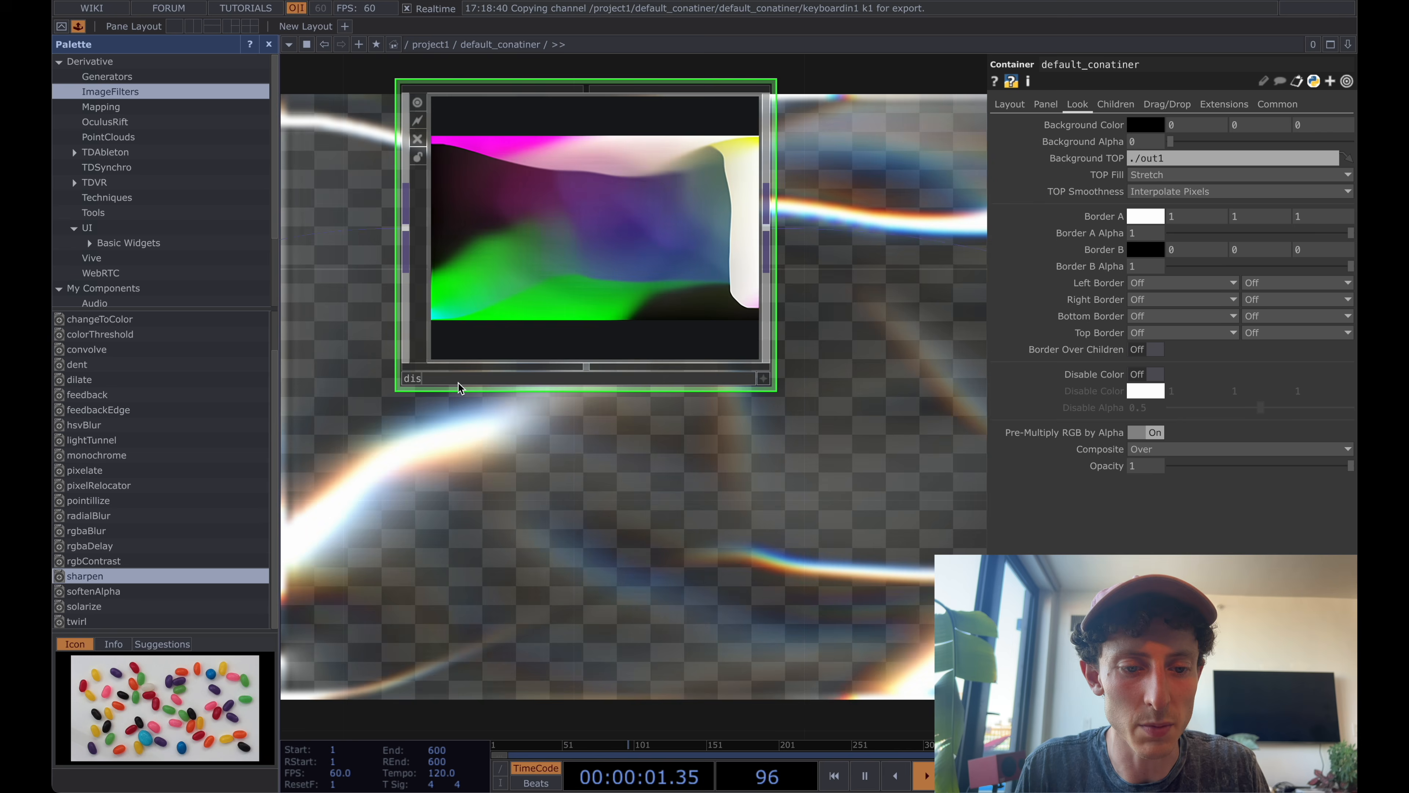
pyautogui.write('displace')
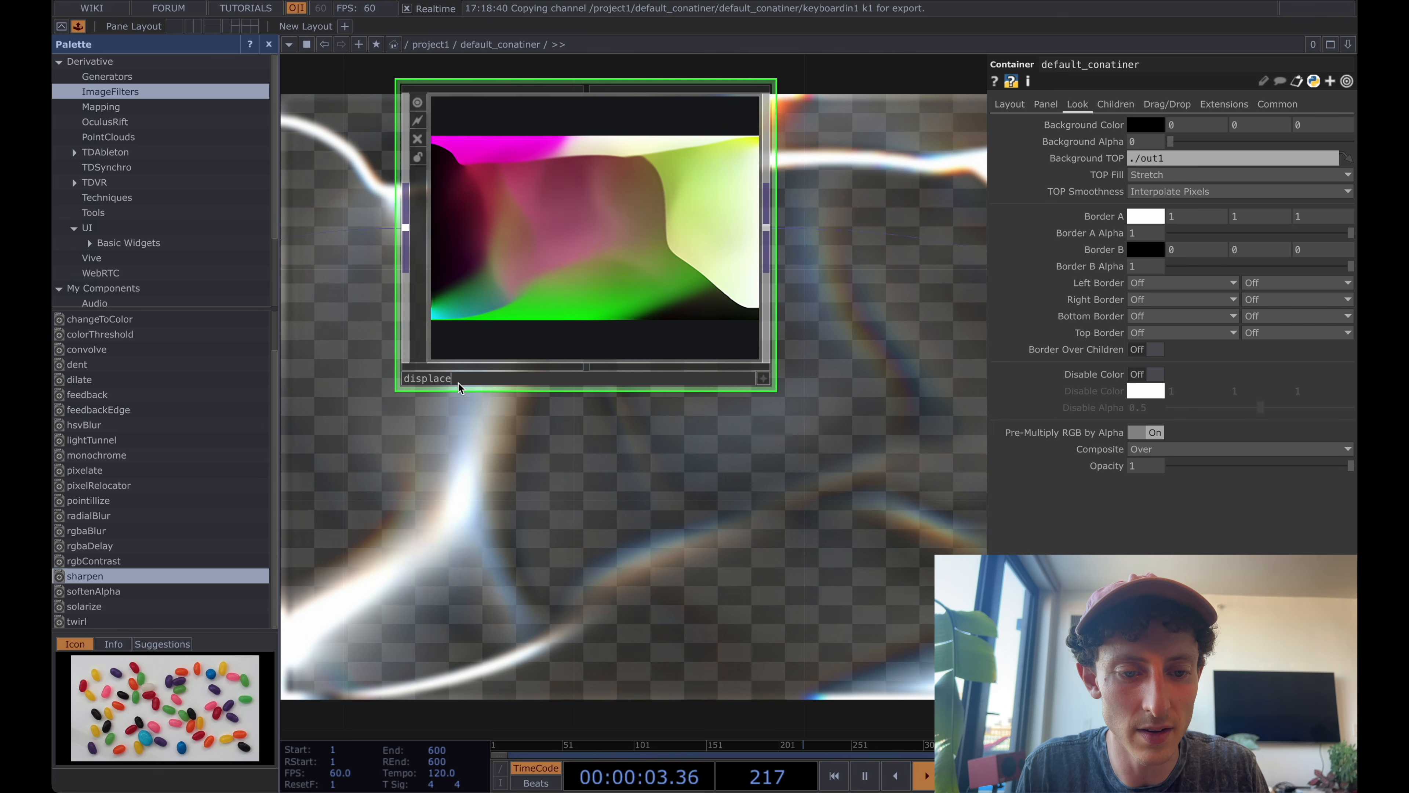
pyautogui.write('_over_feedback')
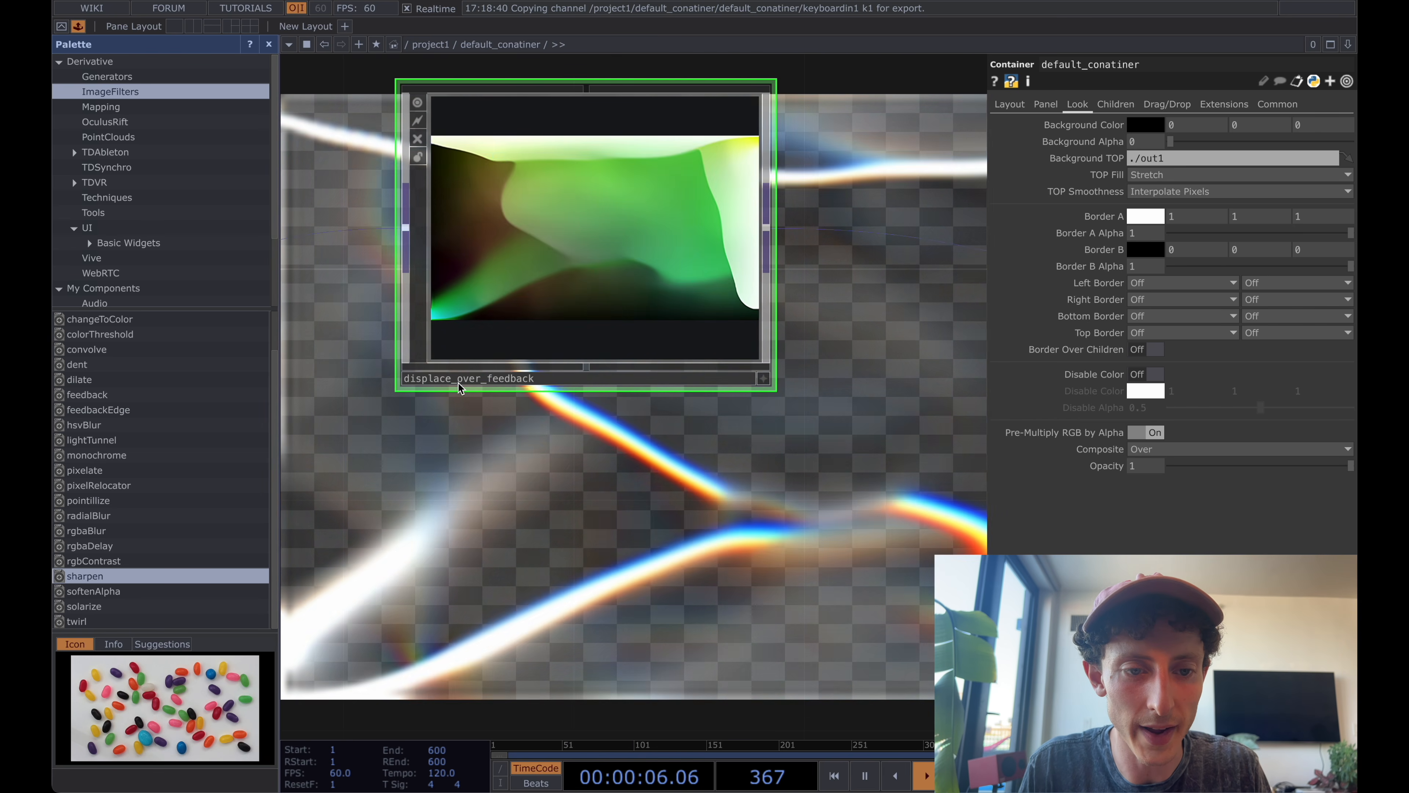
pyautogui.press('Return')
# Open the Component Editor for displace_over_feedback from inside its network and add a custom parameter page named Settings.
pyautogui.press('i')
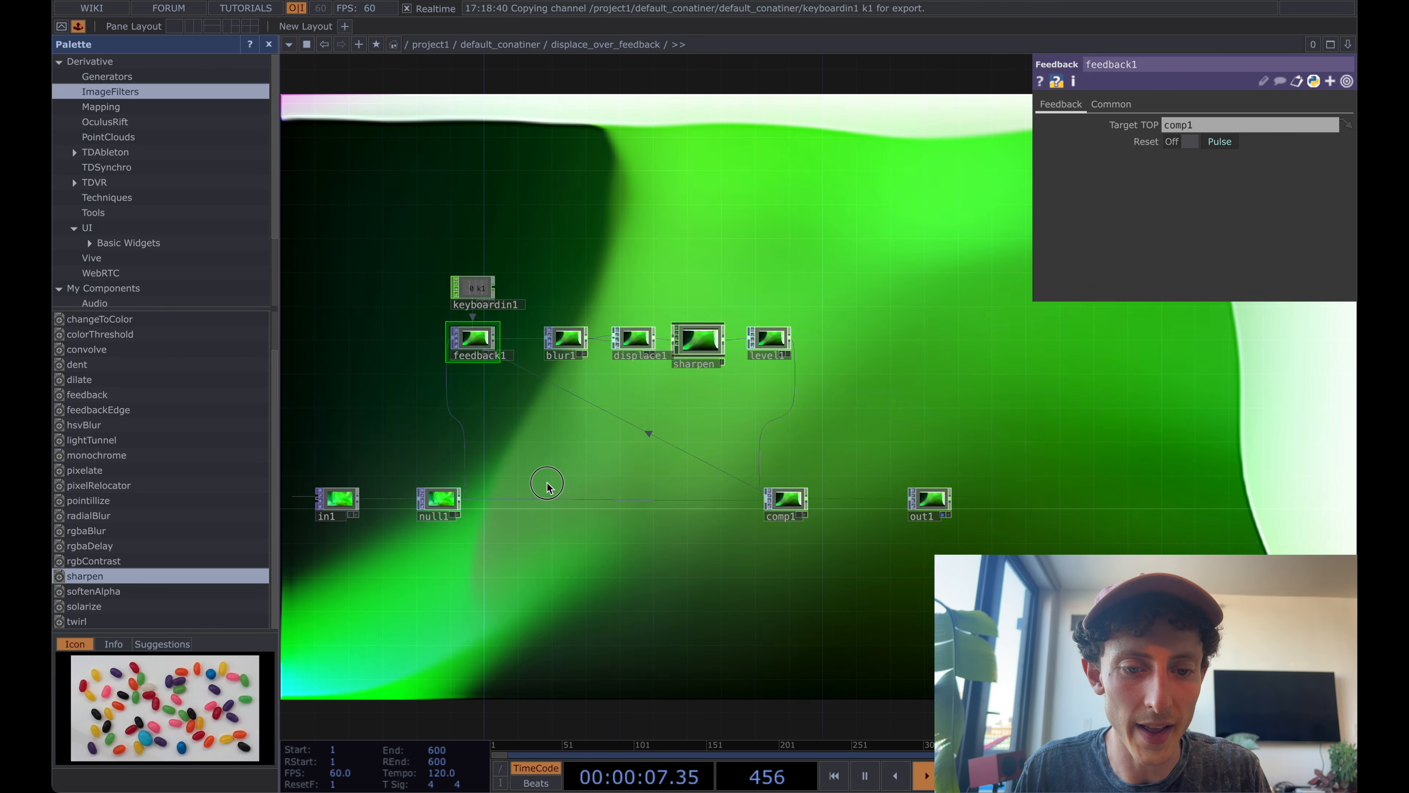
pyautogui.scroll(5, 604, 475)
pyautogui.moveTo(745, 333); pyautogui.dragTo(723, 376)
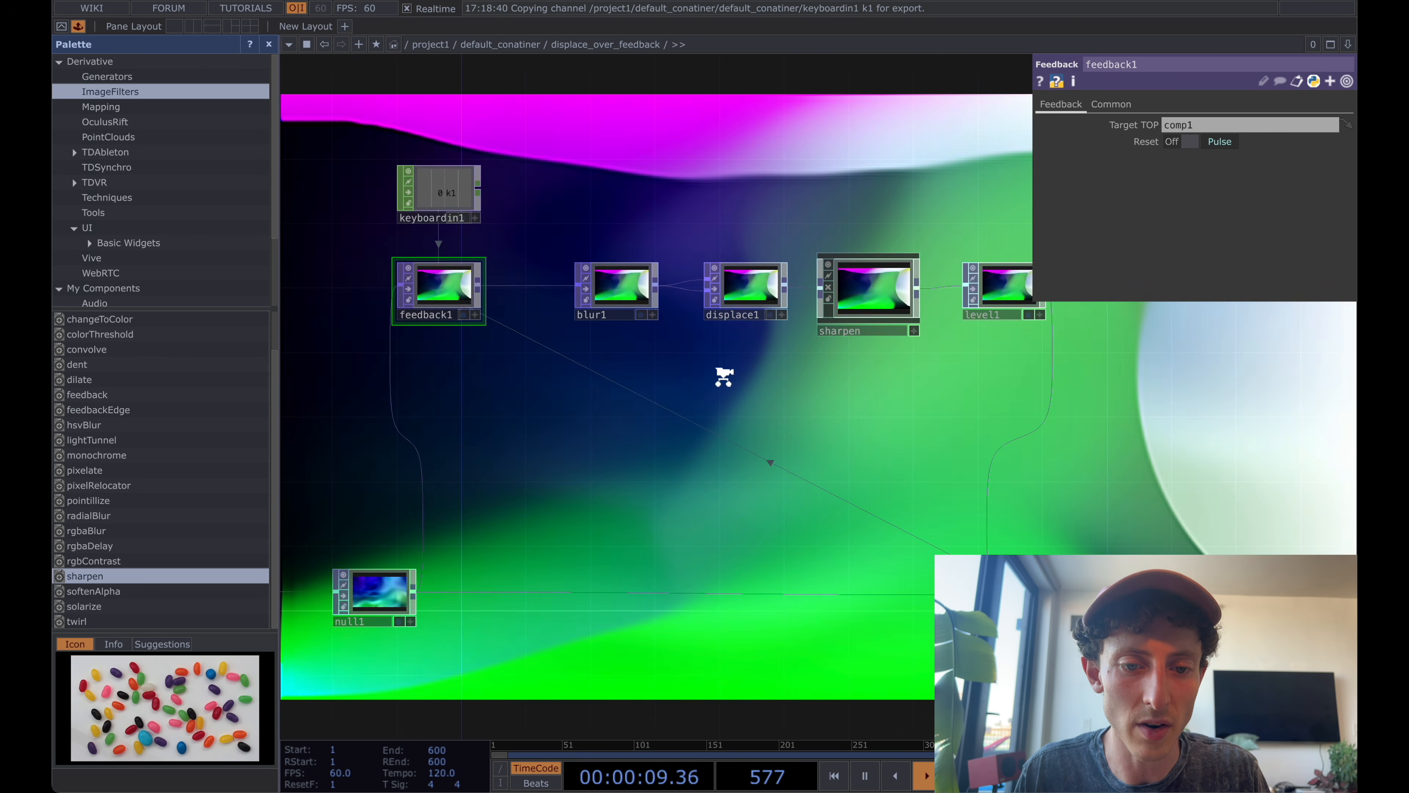
pyautogui.scroll(-1, 723, 375)
pyautogui.moveTo(610, 311)
pyautogui.mouseDown()
pyautogui.moveTo(600, 318)
pyautogui.moveTo(595, 297)
pyautogui.mouseUp()
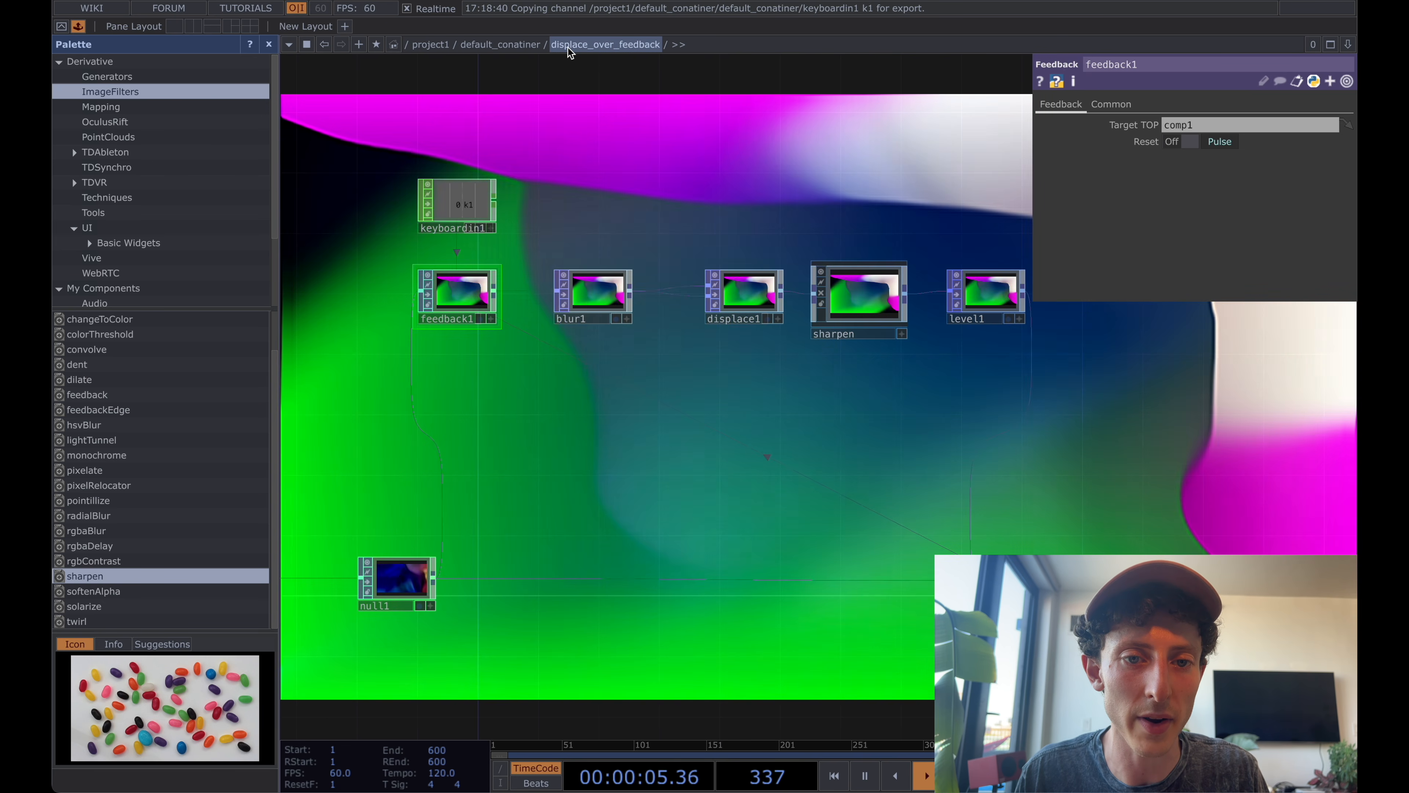
pyautogui.rightClick(583, 46)
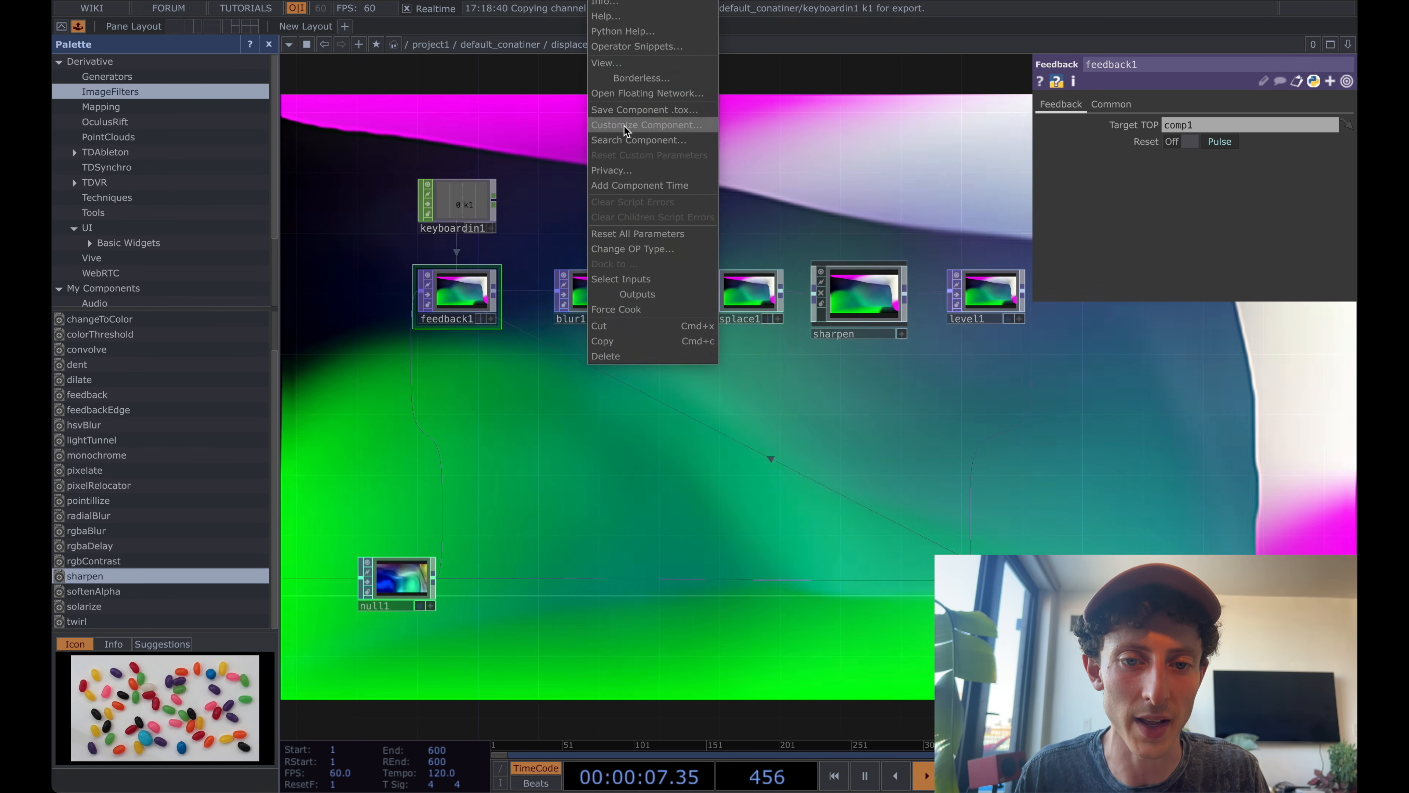
pyautogui.click(625, 126)
pyautogui.click(578, 62)
pyautogui.write('Settings')
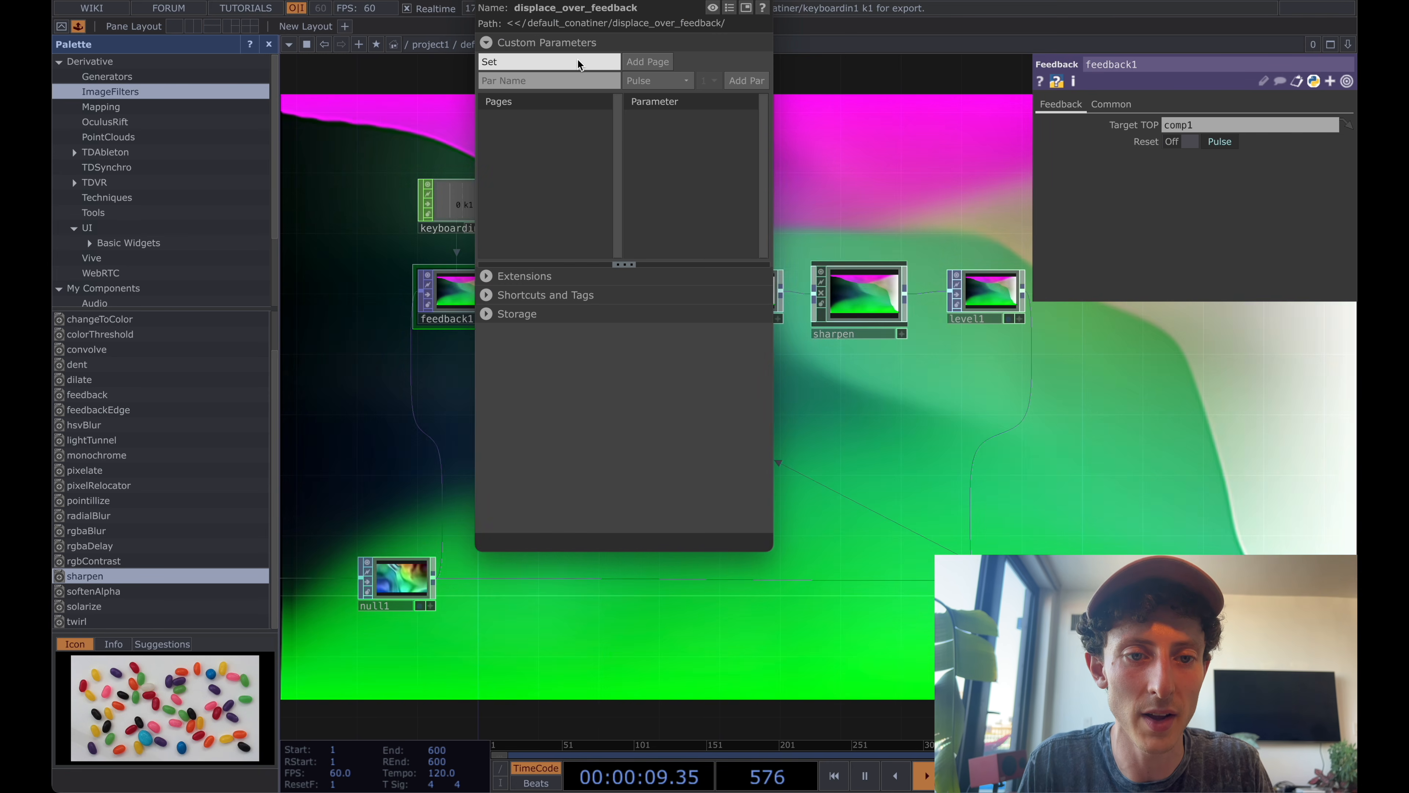
pyautogui.click(650, 62)
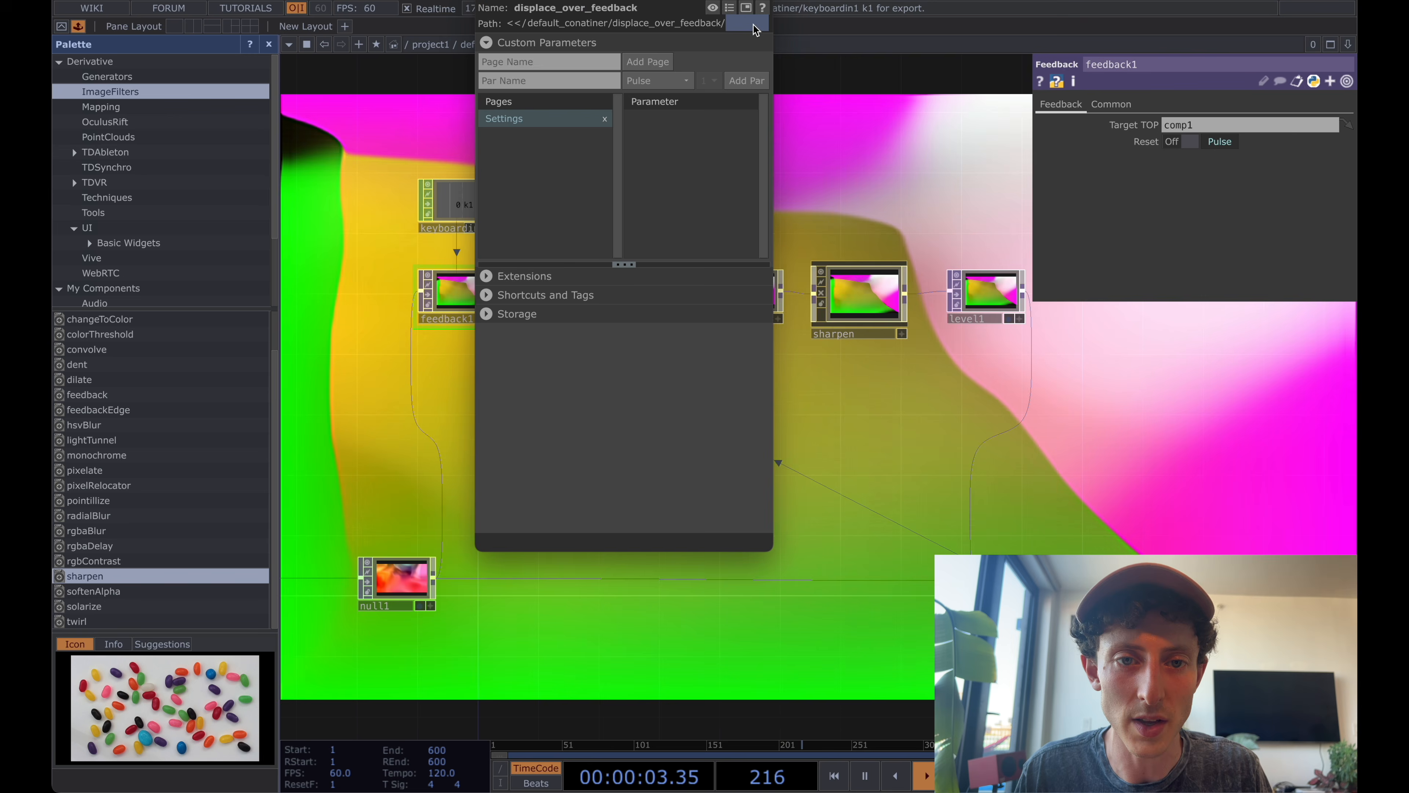
pyautogui.moveTo(721, 1); pyautogui.dragTo(538, 85)
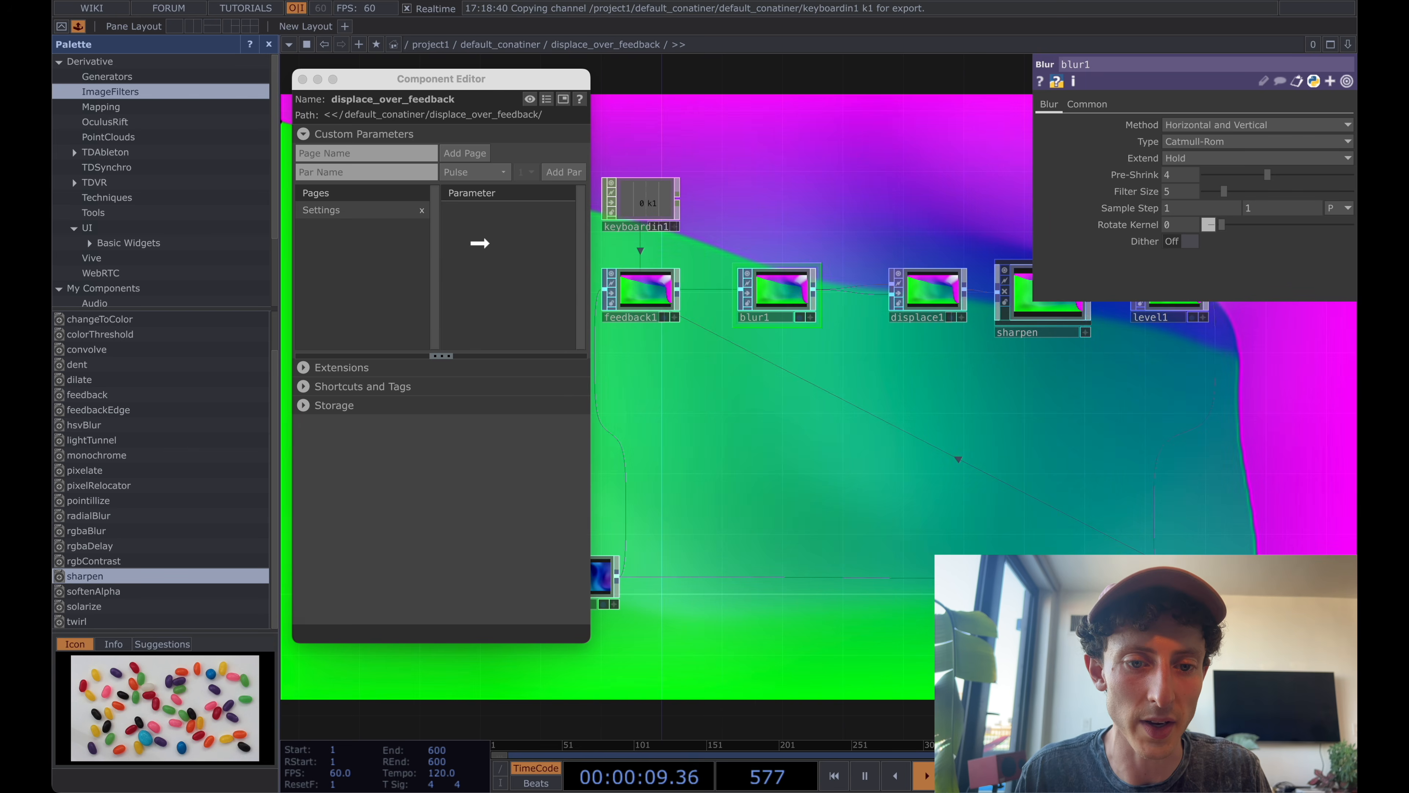
# Add blur1's Pre-Shrink and Filter Size and displace1's Displace Weight to the Settings page, binding the new parameters as master.
pyautogui.moveTo(480, 243); pyautogui.dragTo(488, 245)
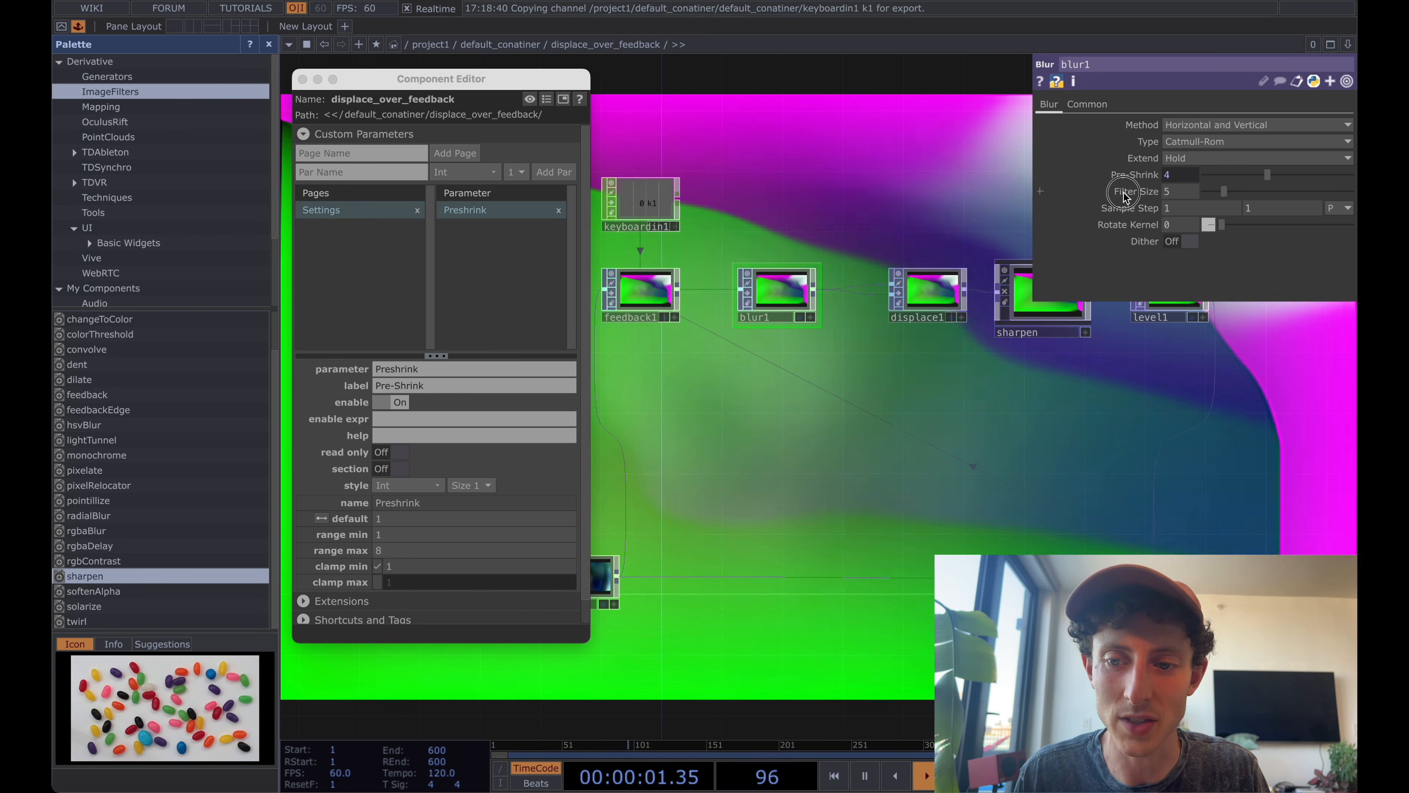
pyautogui.moveTo(1125, 195); pyautogui.dragTo(480, 255)
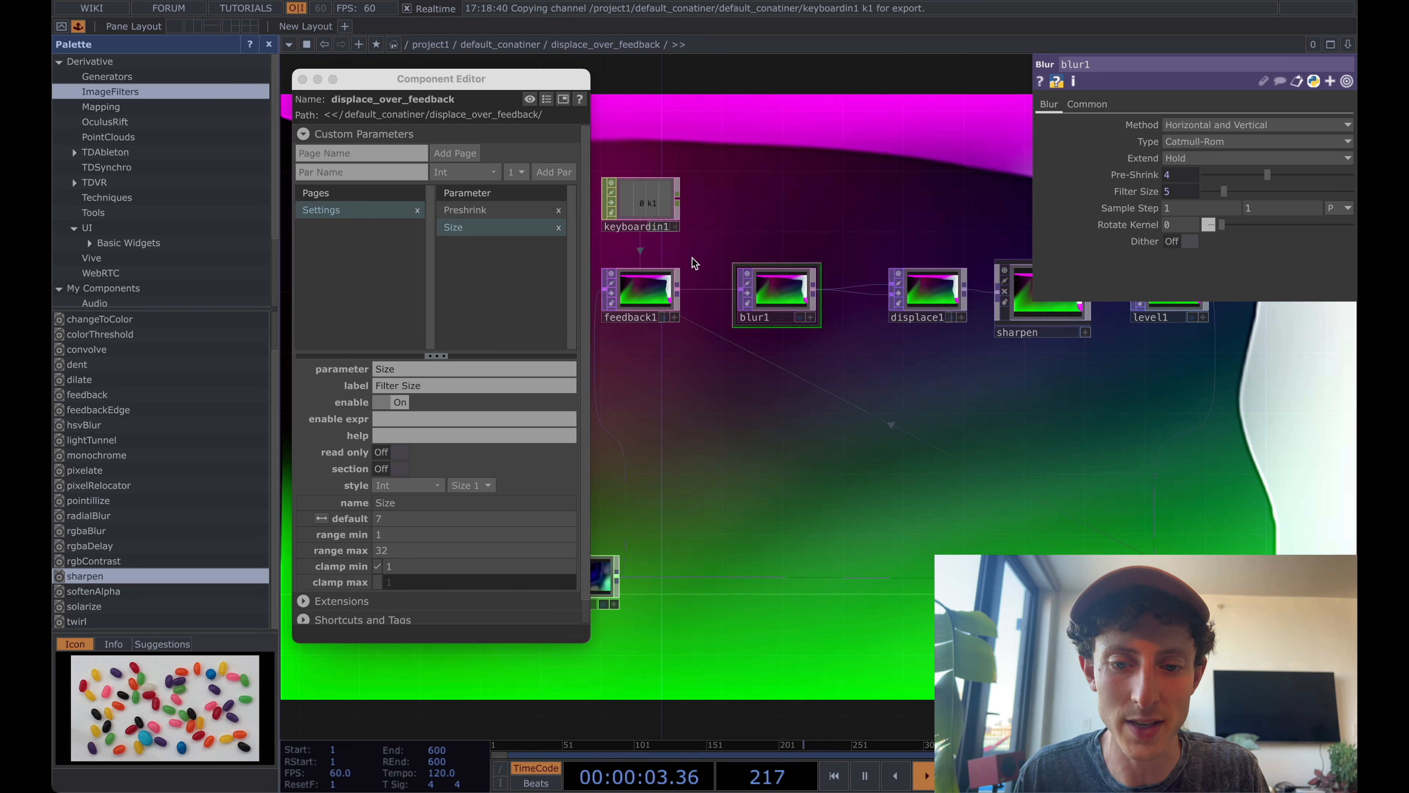
pyautogui.click(783, 275)
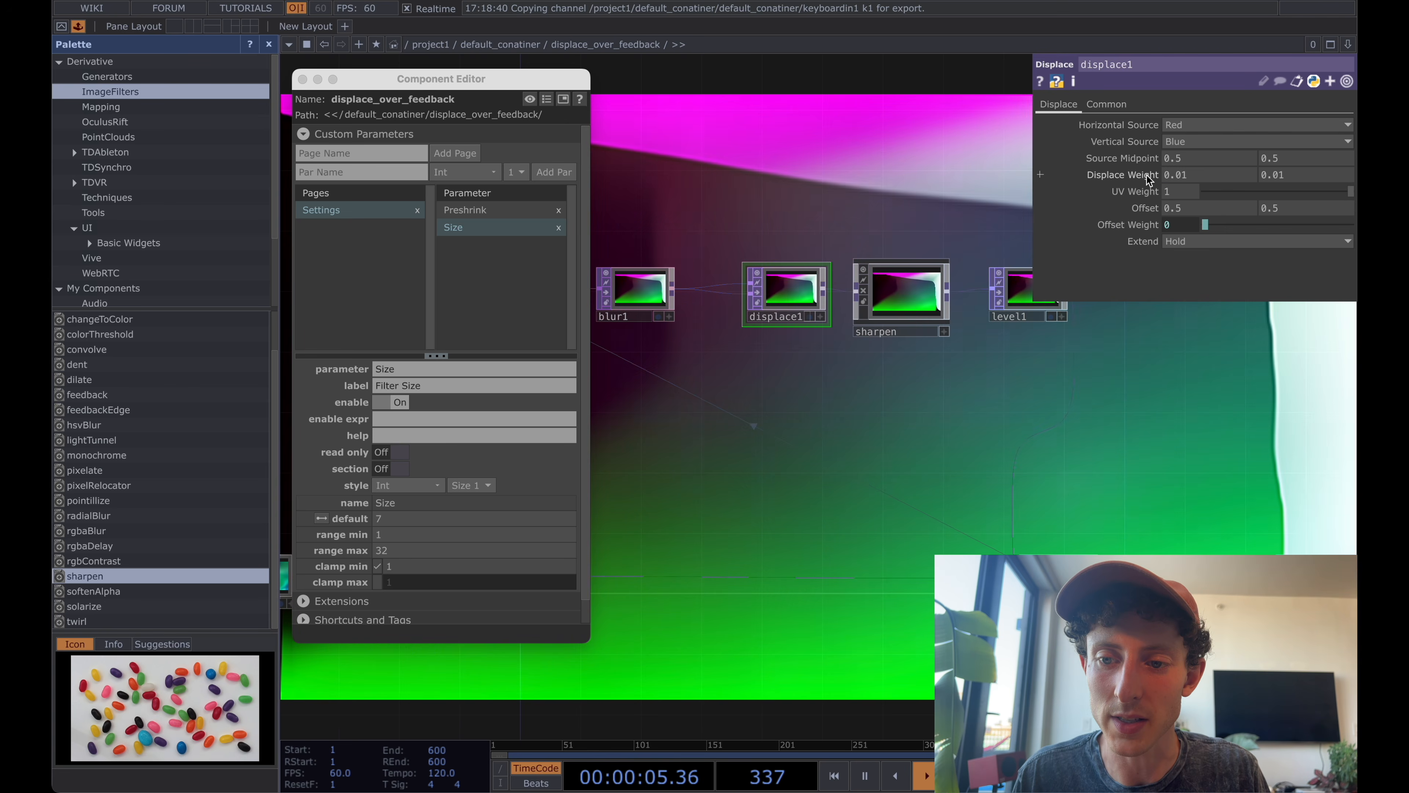
pyautogui.moveTo(643, 194); pyautogui.dragTo(491, 260)
pyautogui.click(551, 265)
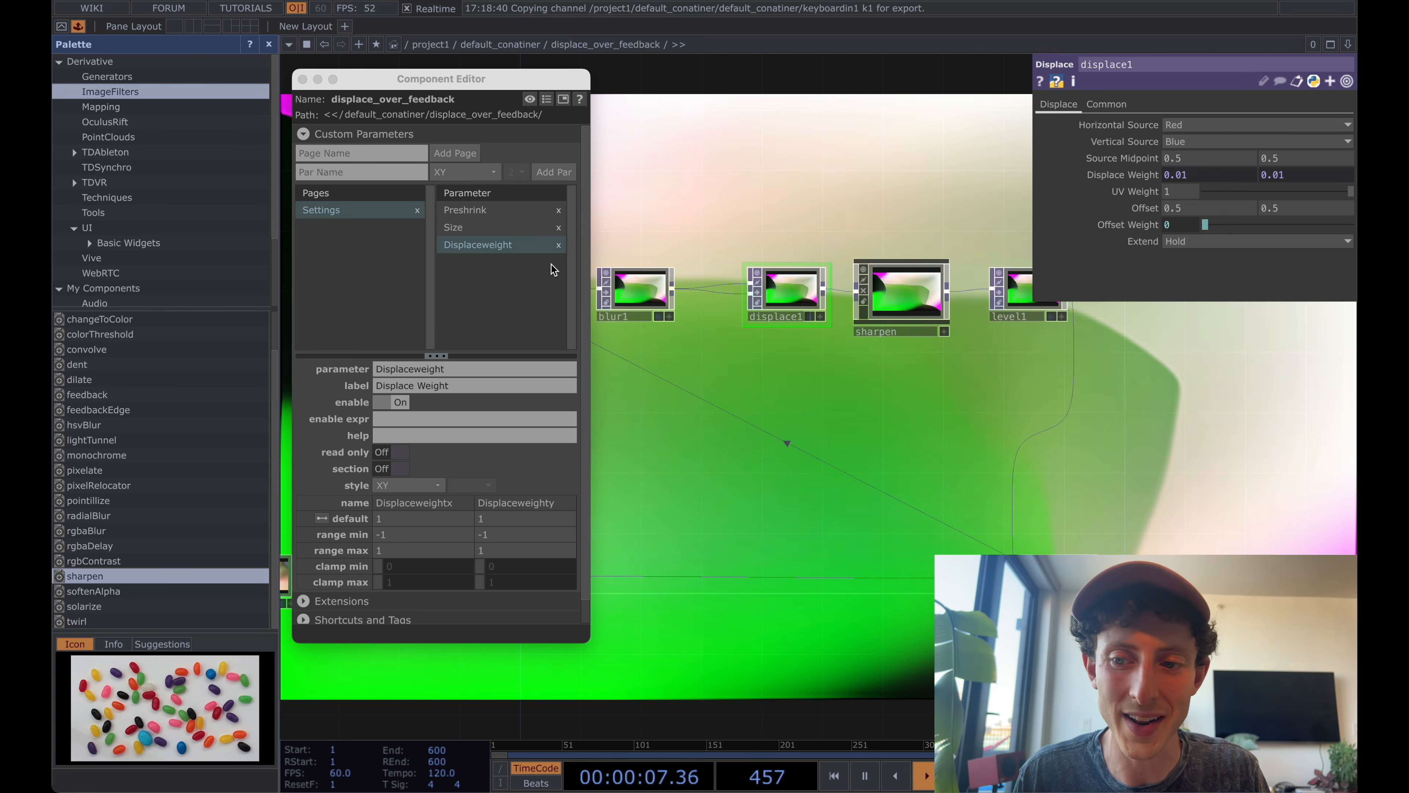
# Add sharpen's Sharpen Amount and Dry / Wet Mix to the Settings page, binding the new parameters as master.
pyautogui.moveTo(992, 166); pyautogui.dragTo(829, 176)
pyautogui.click(741, 300)
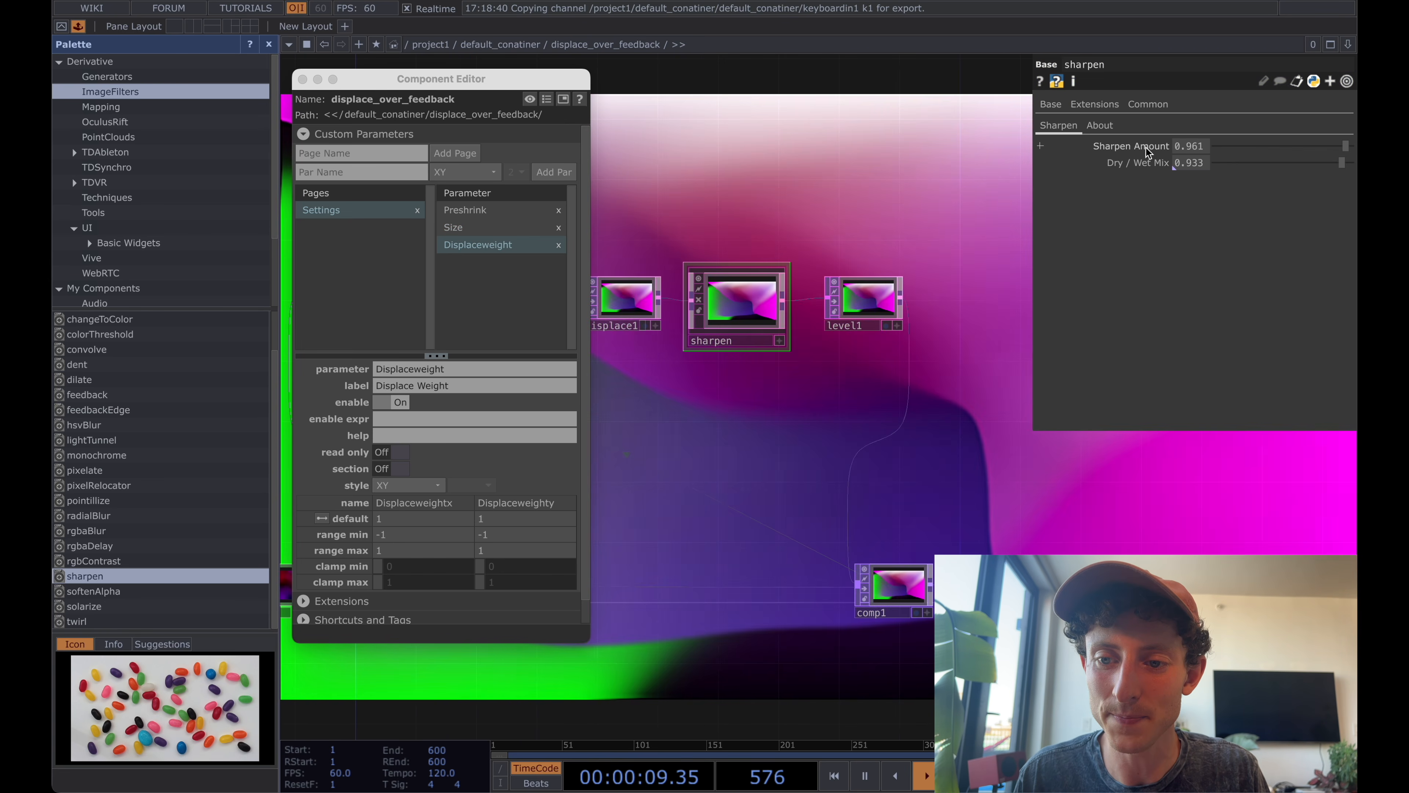
pyautogui.moveTo(1151, 144); pyautogui.dragTo(499, 283)
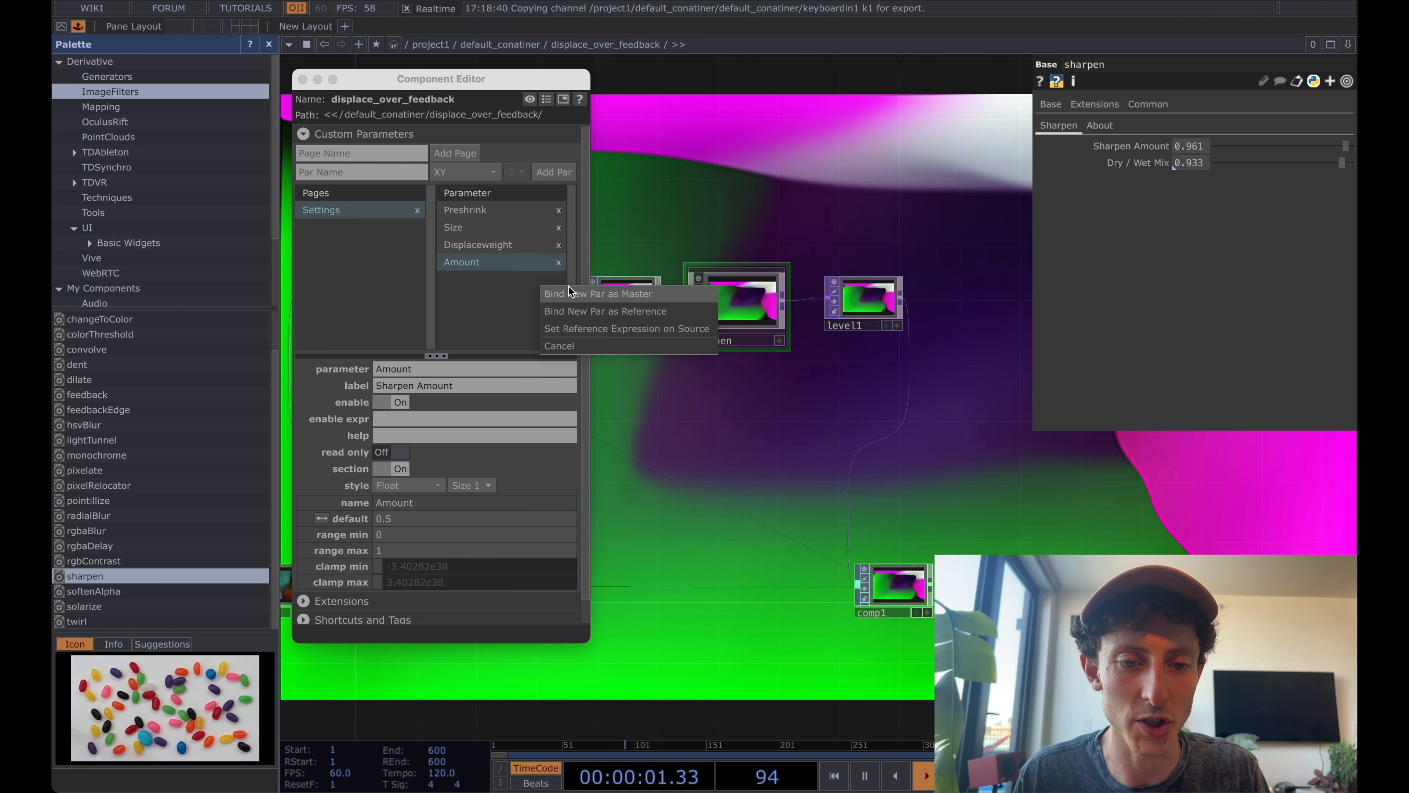
pyautogui.click(588, 293)
pyautogui.moveTo(1138, 164); pyautogui.dragTo(687, 243)
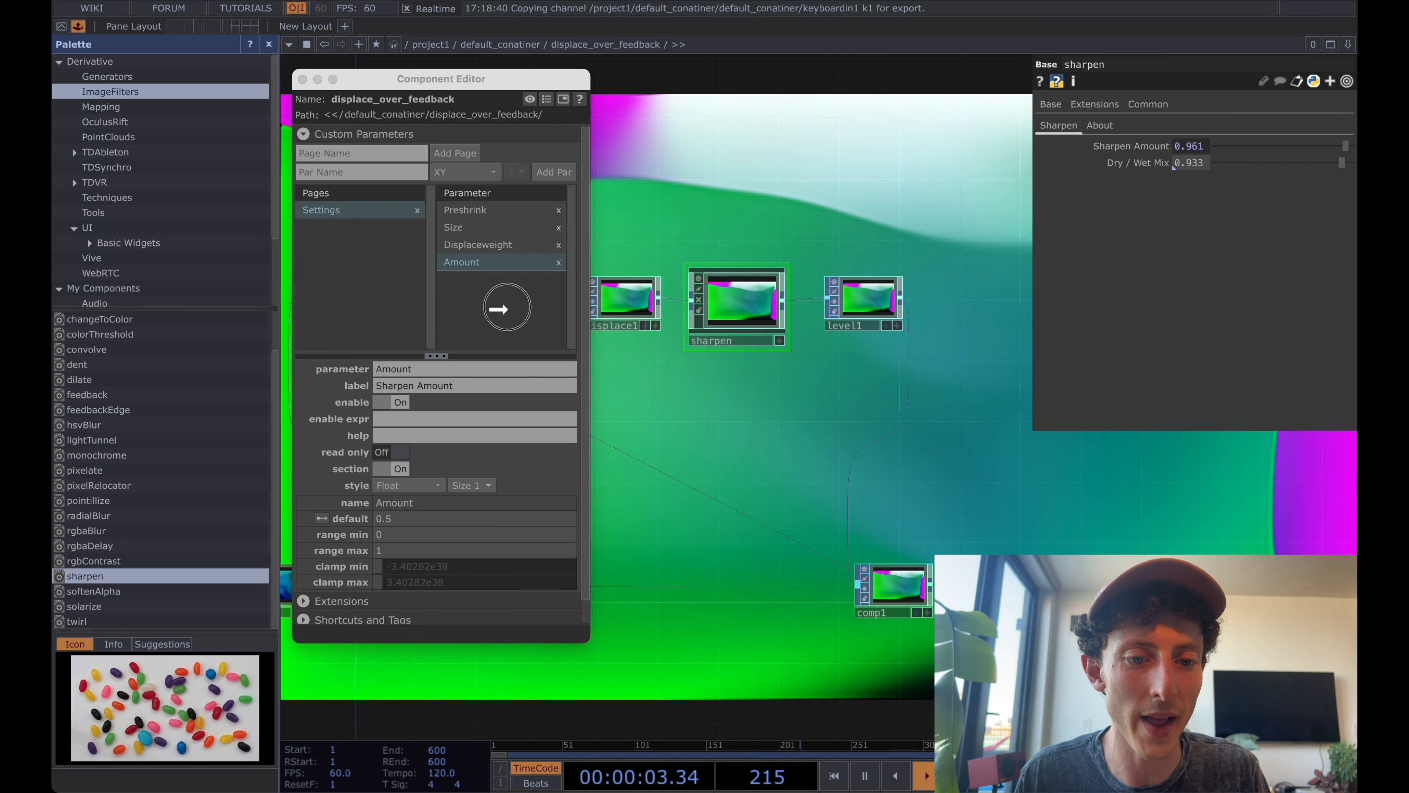
pyautogui.moveTo(506, 308); pyautogui.dragTo(508, 307)
pyautogui.click(593, 315)
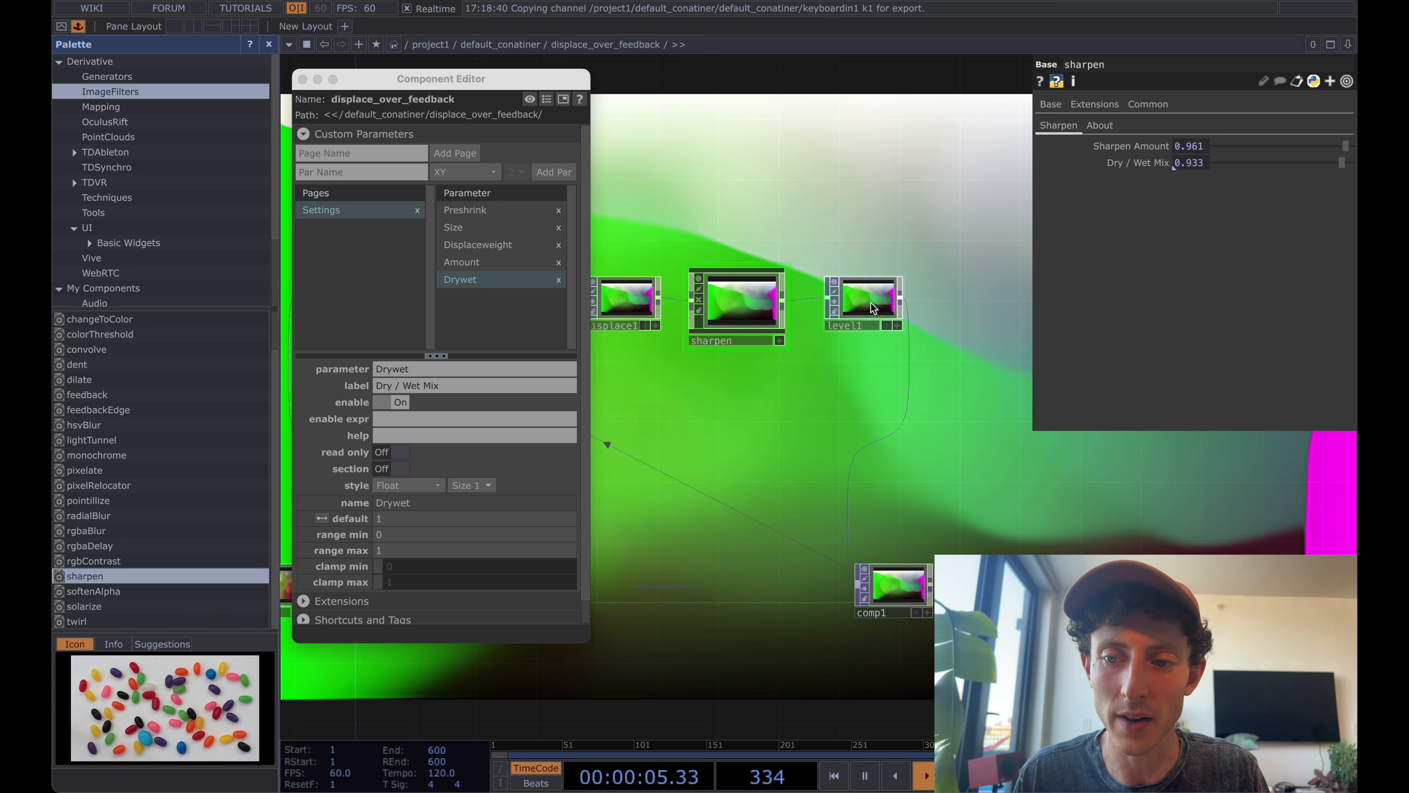
# Add level1's Opacity to the Settings page, binding the new parameter as master.
pyautogui.click(871, 306)
pyautogui.moveTo(1144, 140); pyautogui.dragTo(624, 296)
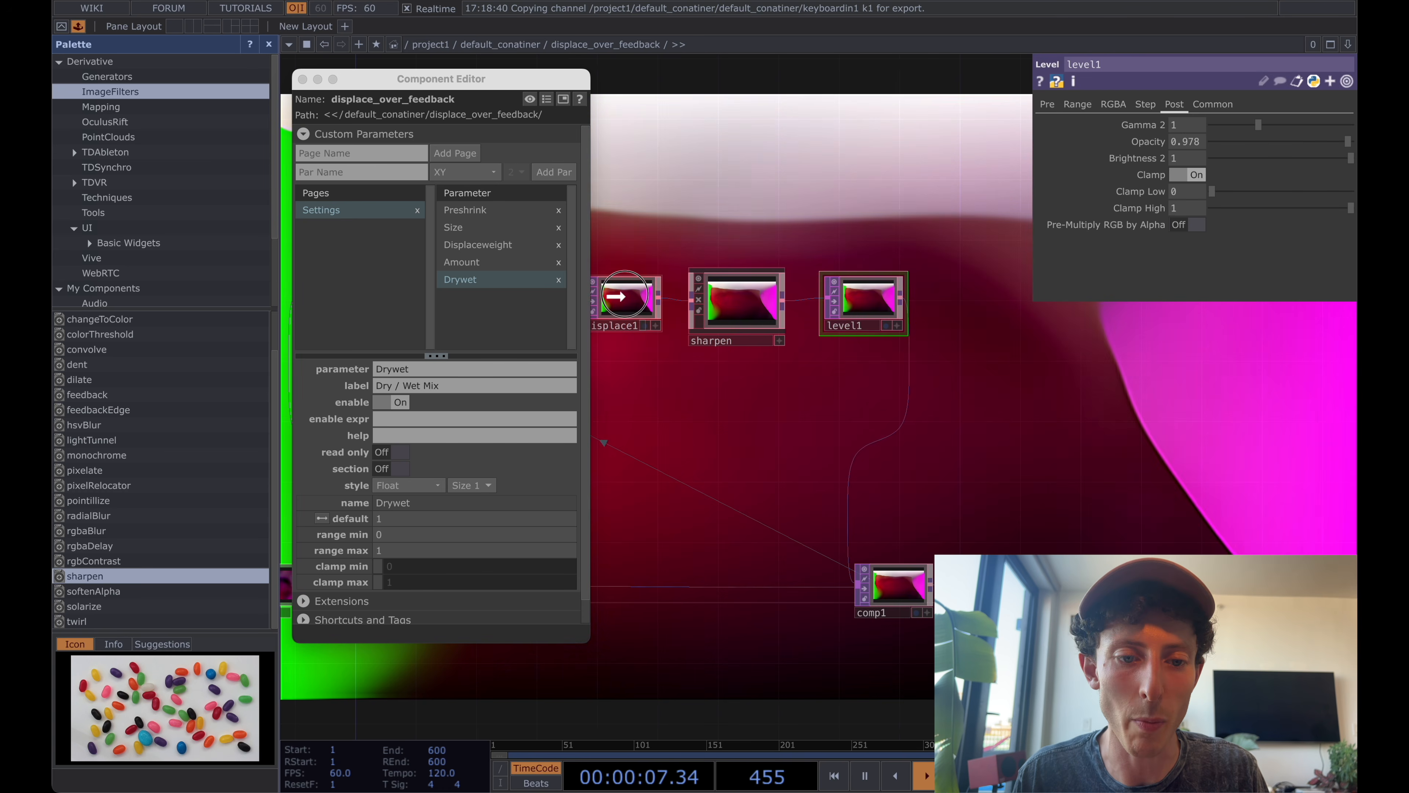
pyautogui.click(575, 323)
# Add feedback1's Reset Pulse to the Settings page, bound to a new custom parameter as master.
pyautogui.moveTo(786, 204); pyautogui.dragTo(1026, 205)
pyautogui.scroll(-2, 900, 201)
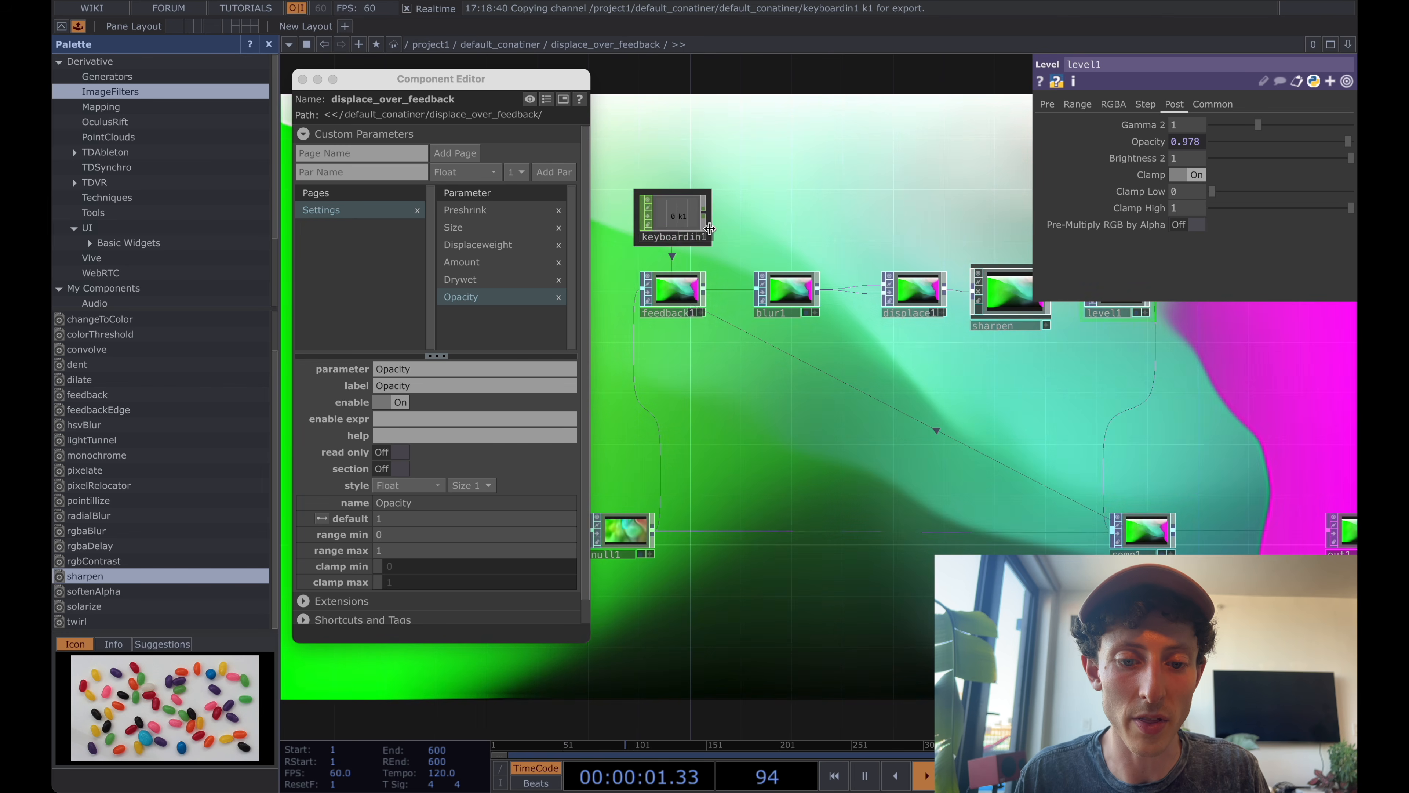
pyautogui.click(663, 298)
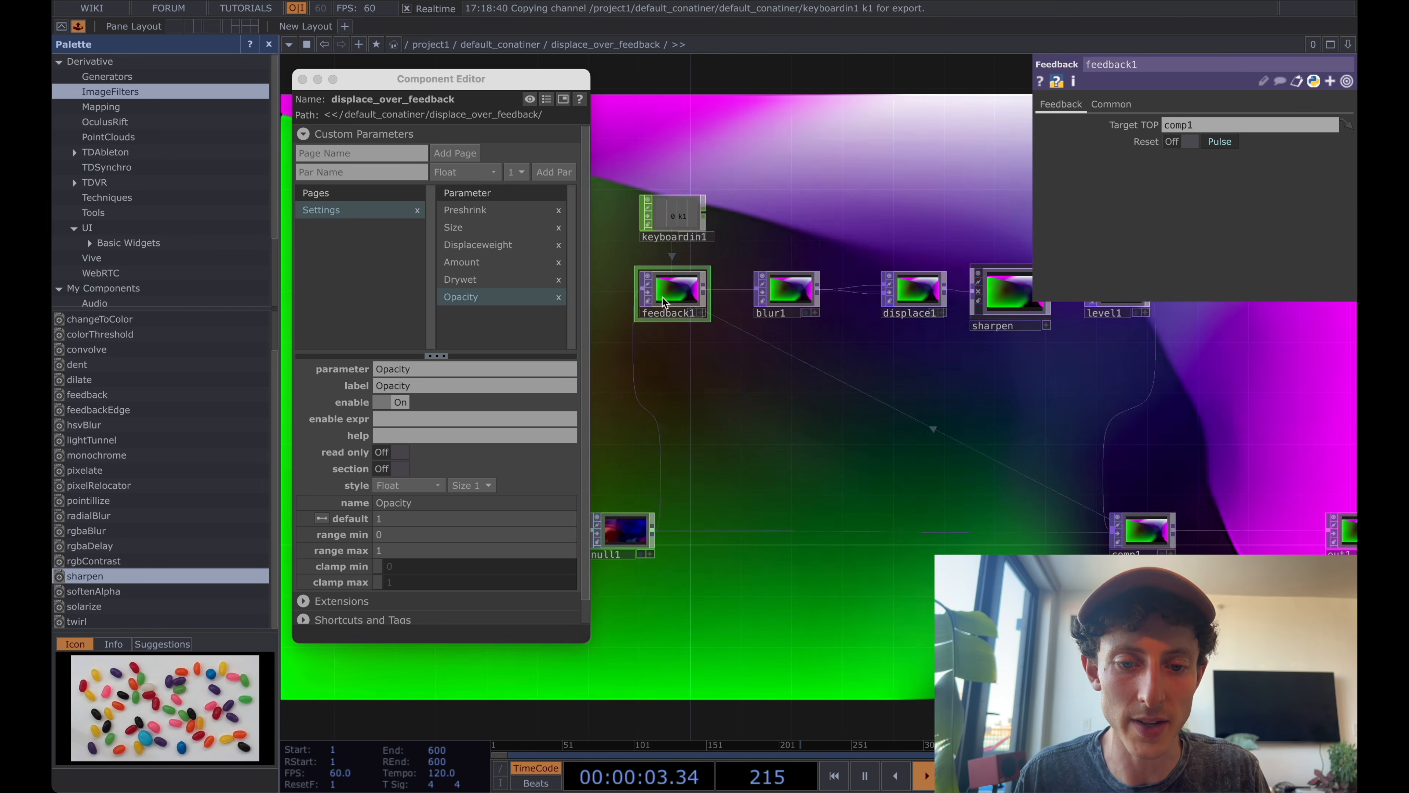
pyautogui.click(1144, 142)
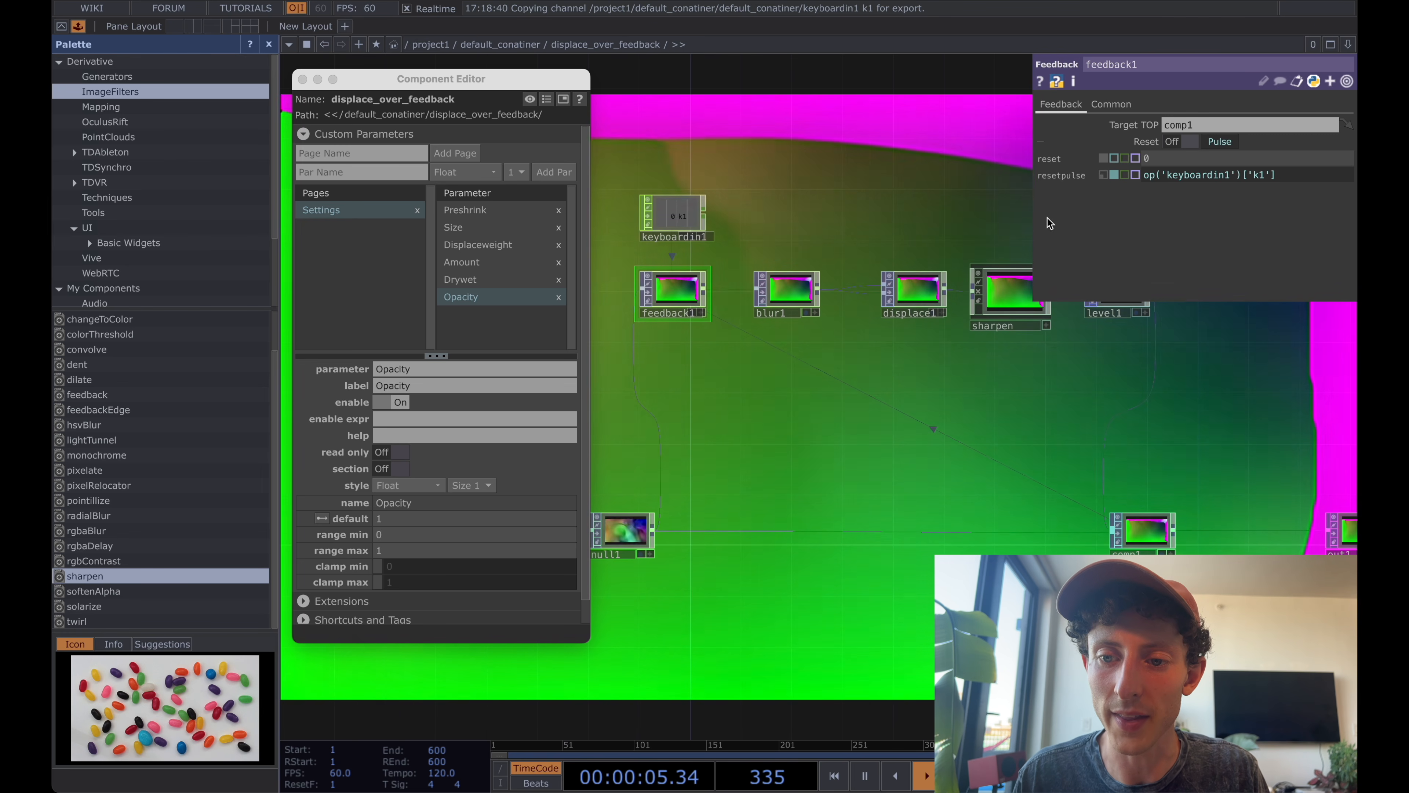
pyautogui.moveTo(1035, 203); pyautogui.dragTo(482, 323)
pyautogui.click(592, 331)
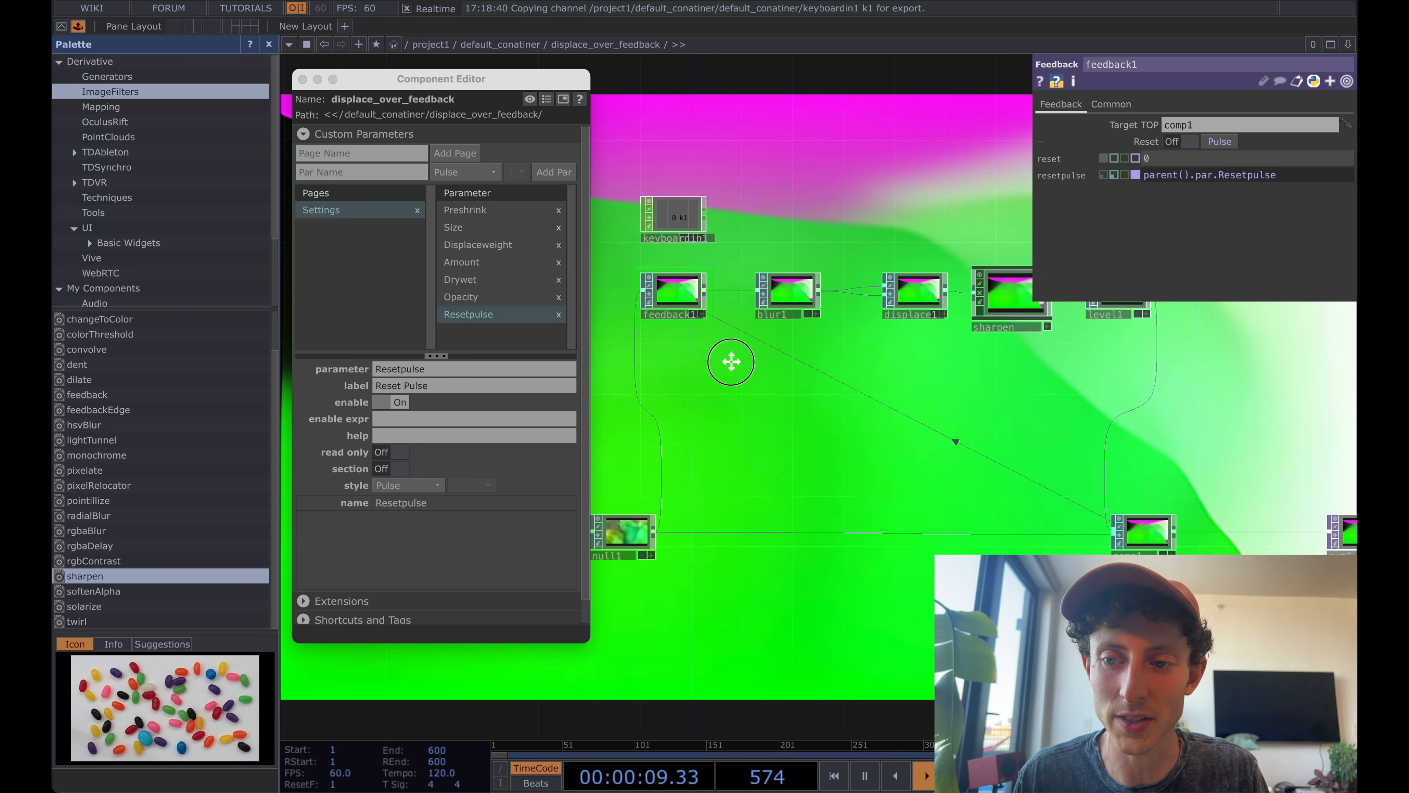
# Move keyboardin1 out of displace_over_feedback into the parent network, placing it below the container.
pyautogui.moveTo(731, 361); pyautogui.dragTo(753, 386)
pyautogui.click(700, 242)
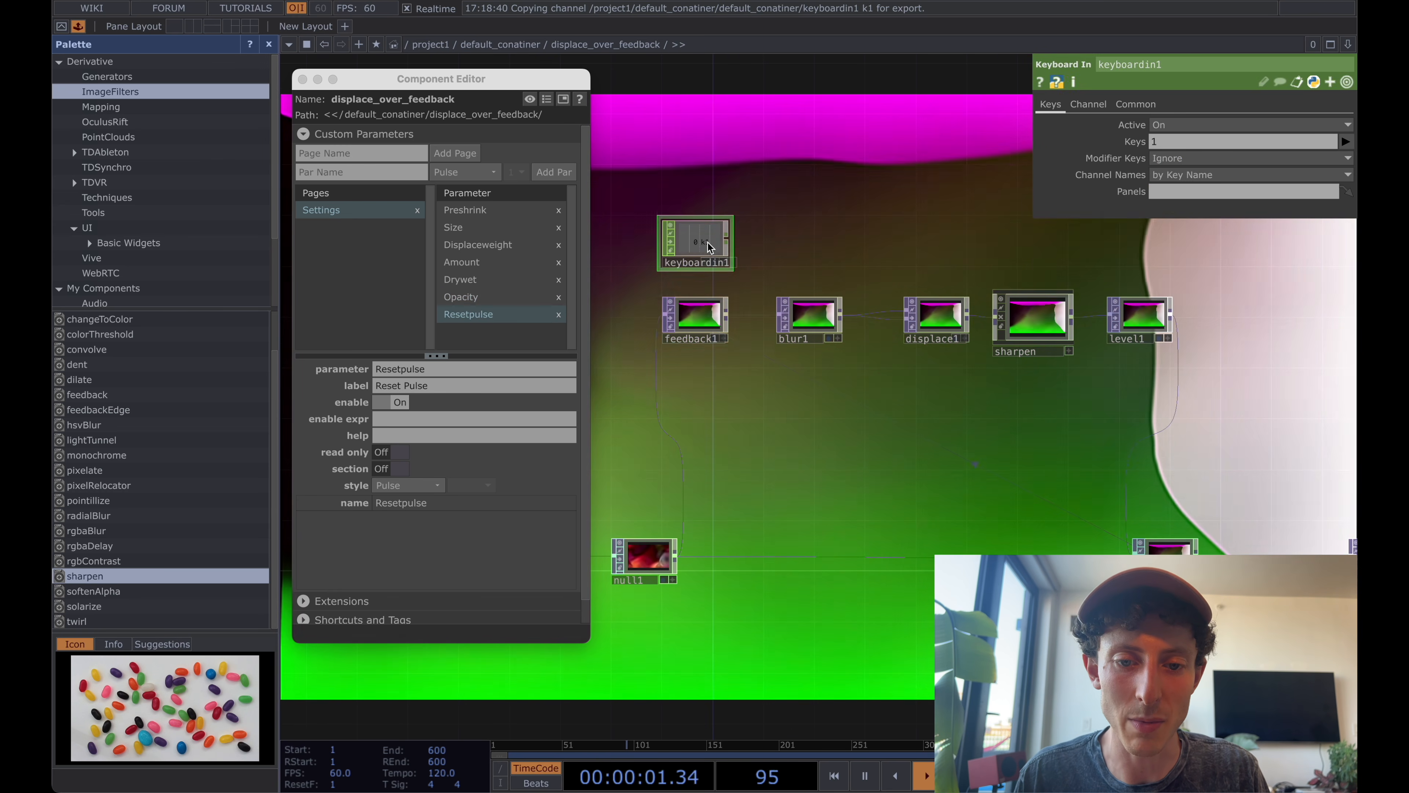
pyautogui.press('Delete')
pyautogui.click(767, 243)
pyautogui.press('u')
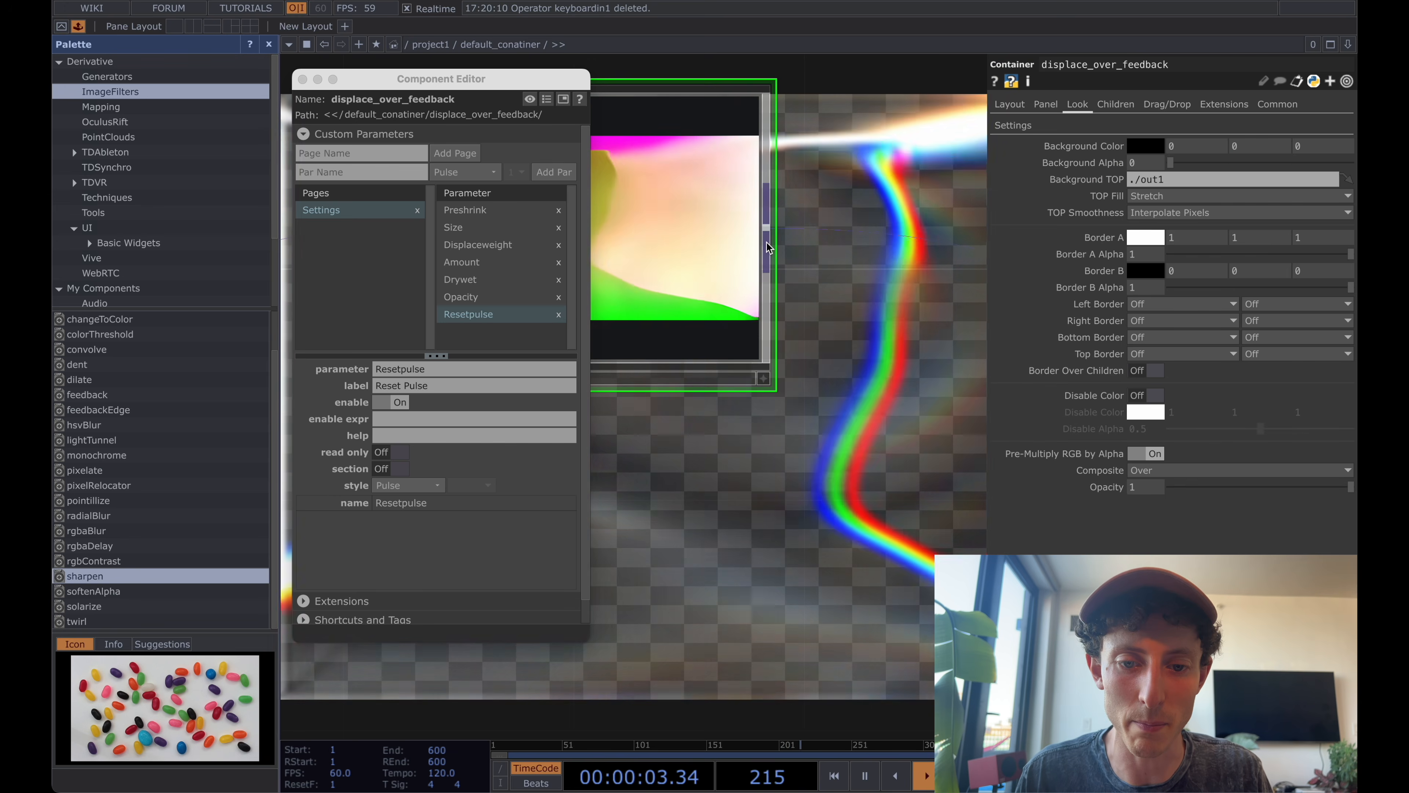
pyautogui.press('super+v')
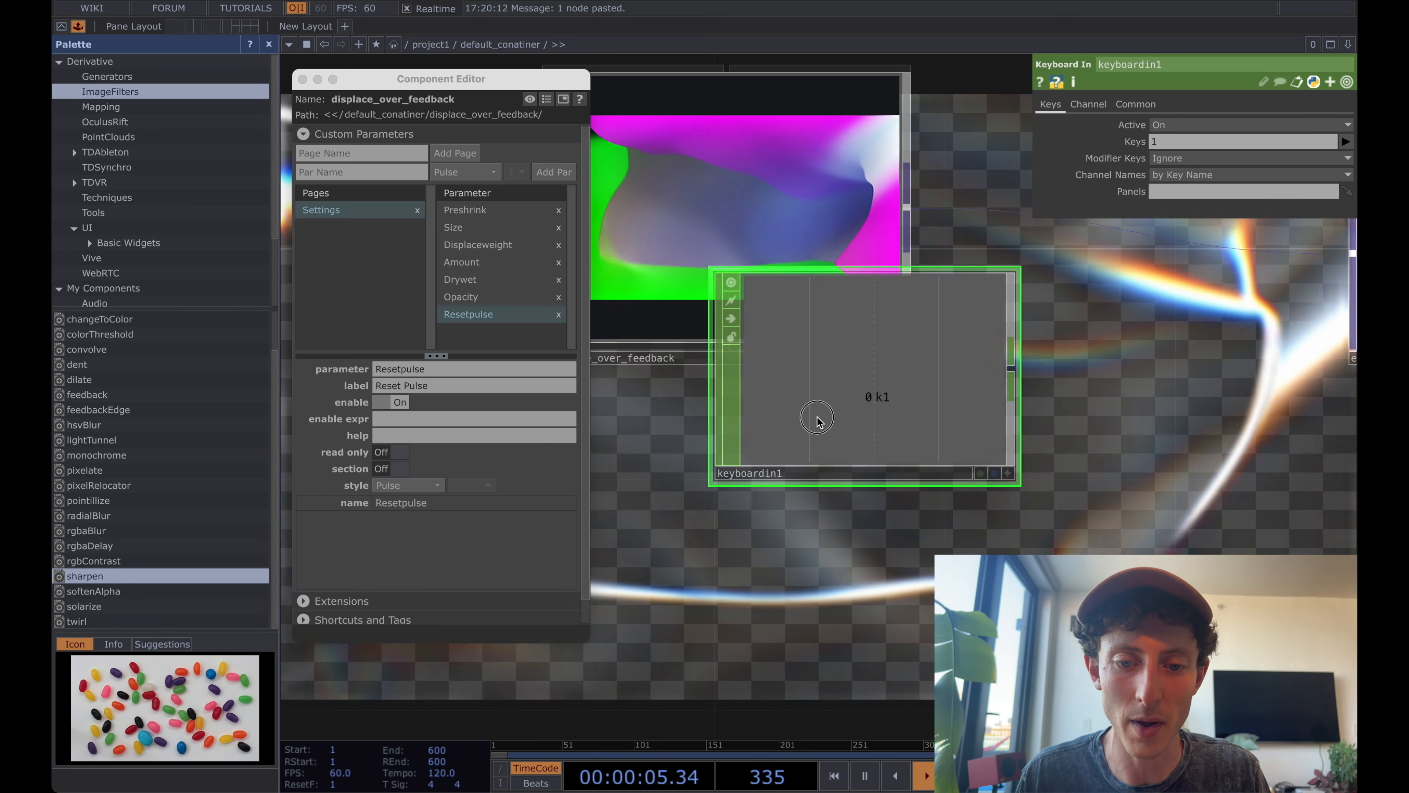
pyautogui.moveTo(814, 419); pyautogui.dragTo(774, 288)
# Link keyboardin1's k1 channel to the container's custom Reset Pulse parameter and trigger the reset with the 1 key.
pyautogui.click(835, 646)
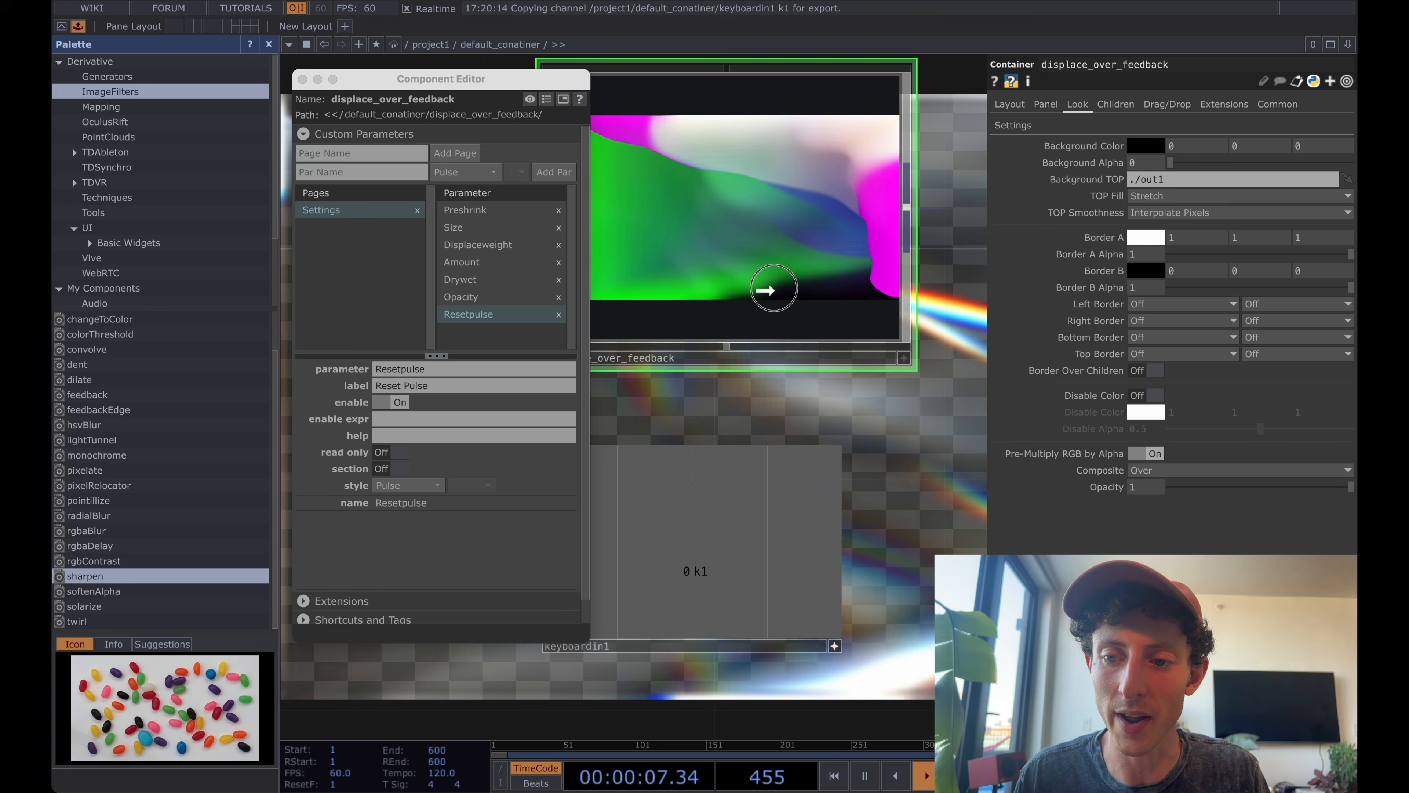
pyautogui.moveTo(1115, 334); pyautogui.dragTo(1021, 130)
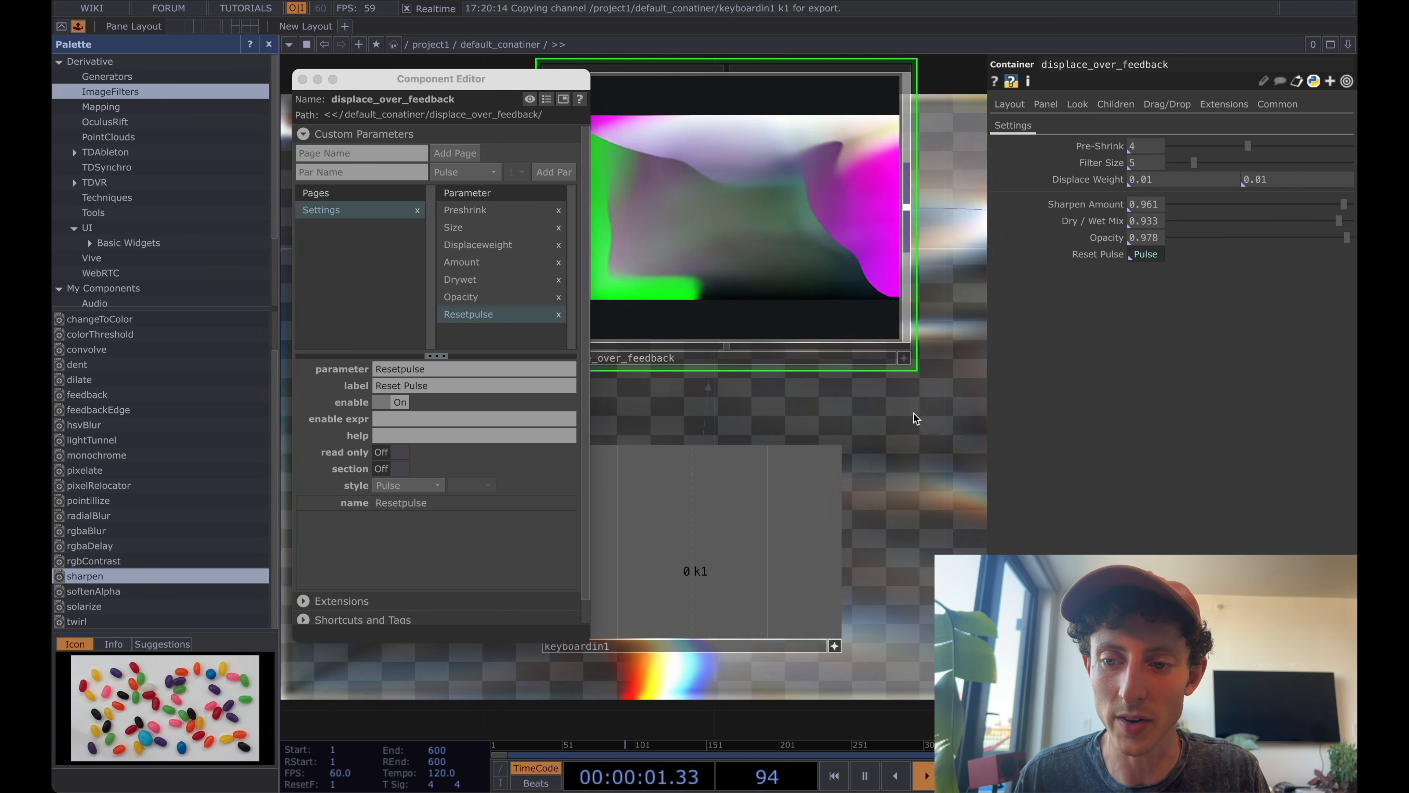
pyautogui.press('1')
# Go back inside displace_over_feedback and move feedback1 further away from blur1.
pyautogui.press('i')
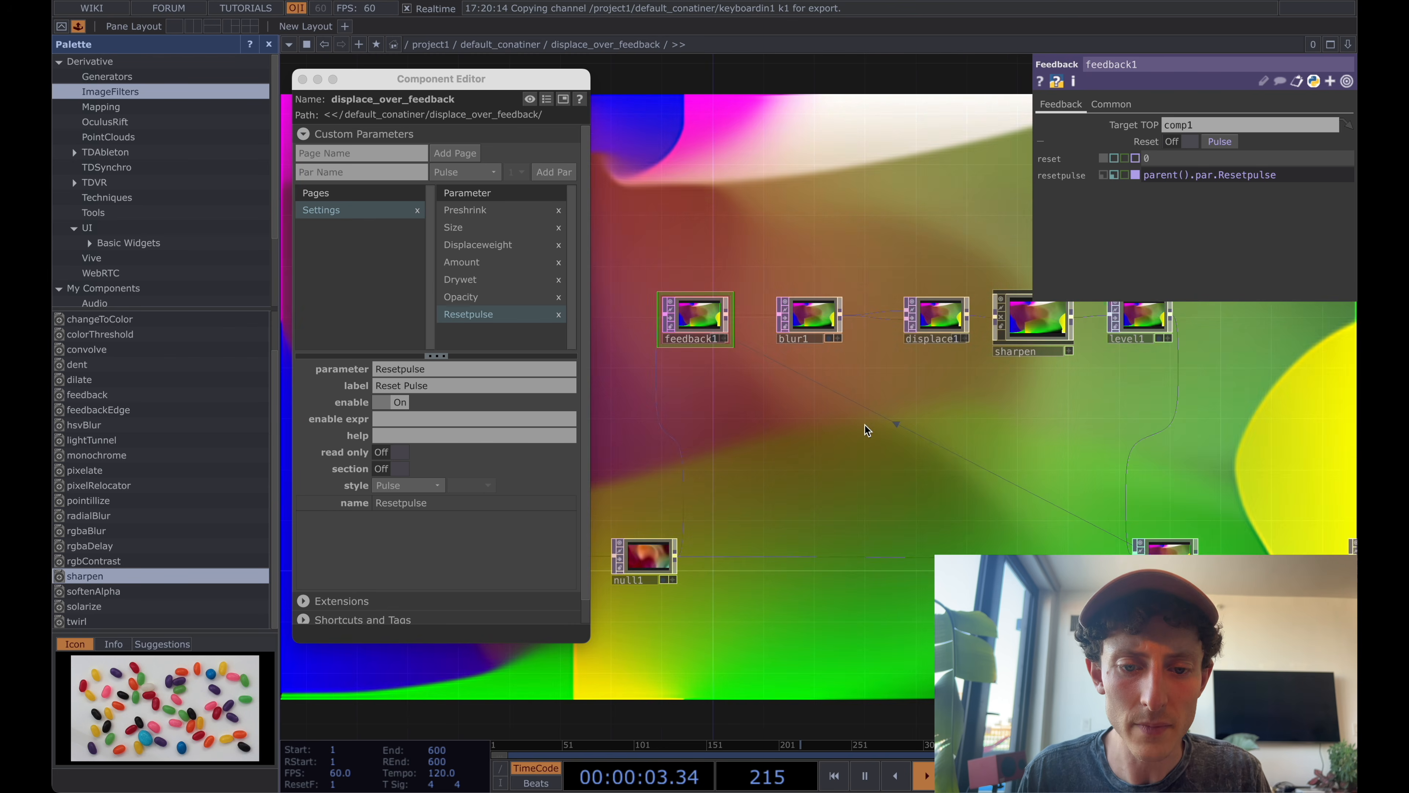
pyautogui.scroll(-1, 866, 425)
pyautogui.moveTo(865, 427); pyautogui.dragTo(835, 427)
pyautogui.moveTo(679, 323); pyautogui.dragTo(644, 323)
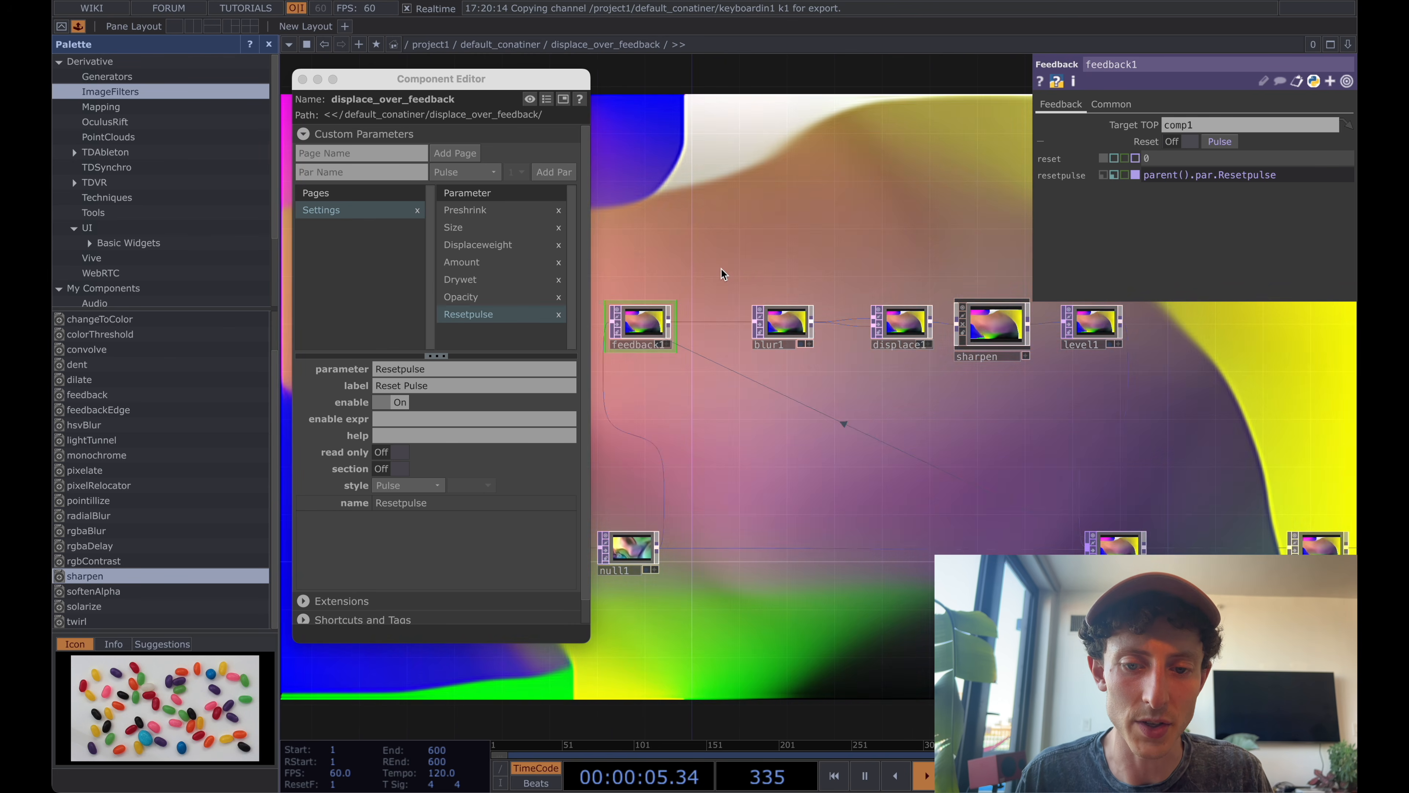
pyautogui.moveTo(723, 273); pyautogui.dragTo(703, 298)
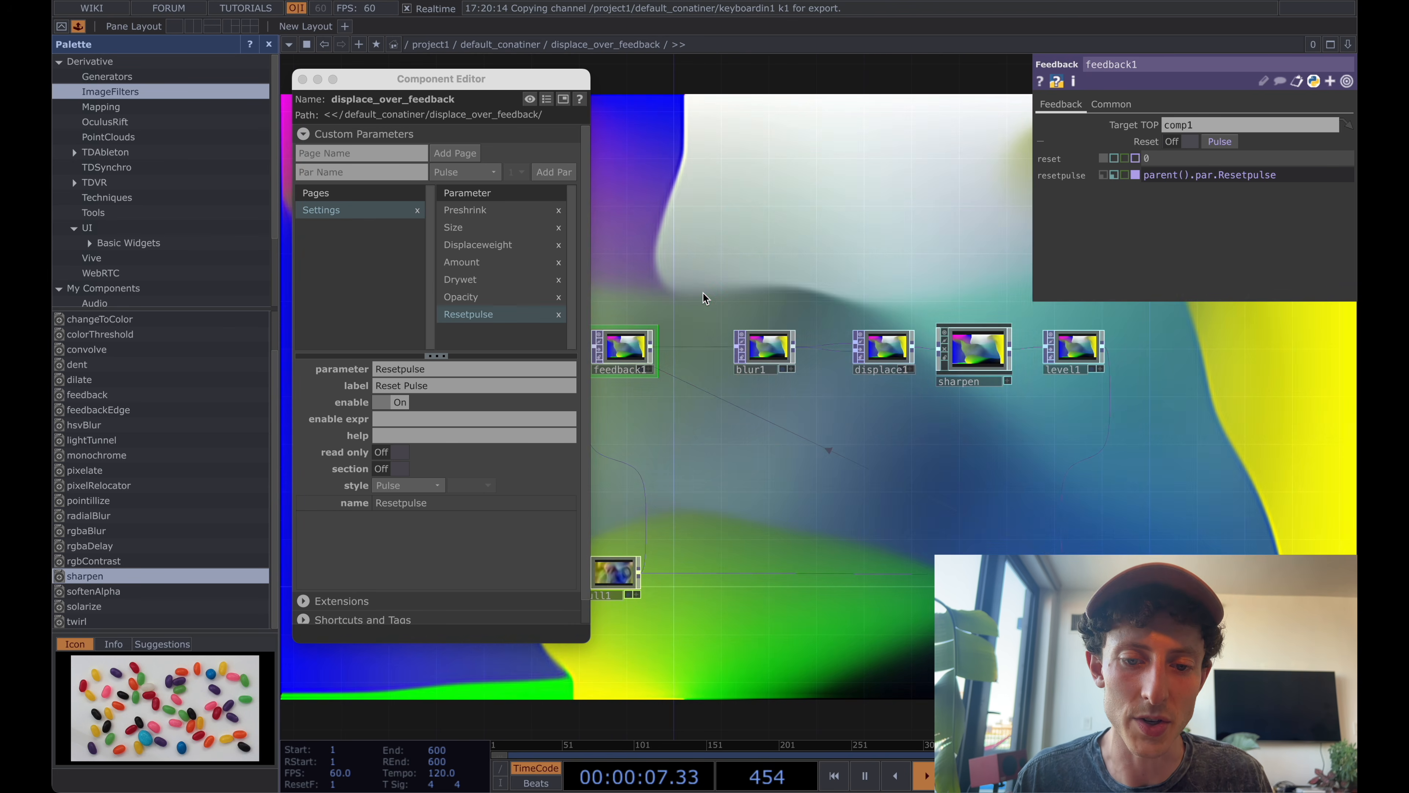
pyautogui.moveTo(637, 345)
pyautogui.mouseDown()
pyautogui.moveTo(637, 298)
pyautogui.moveTo(637, 346)
pyautogui.mouseUp()
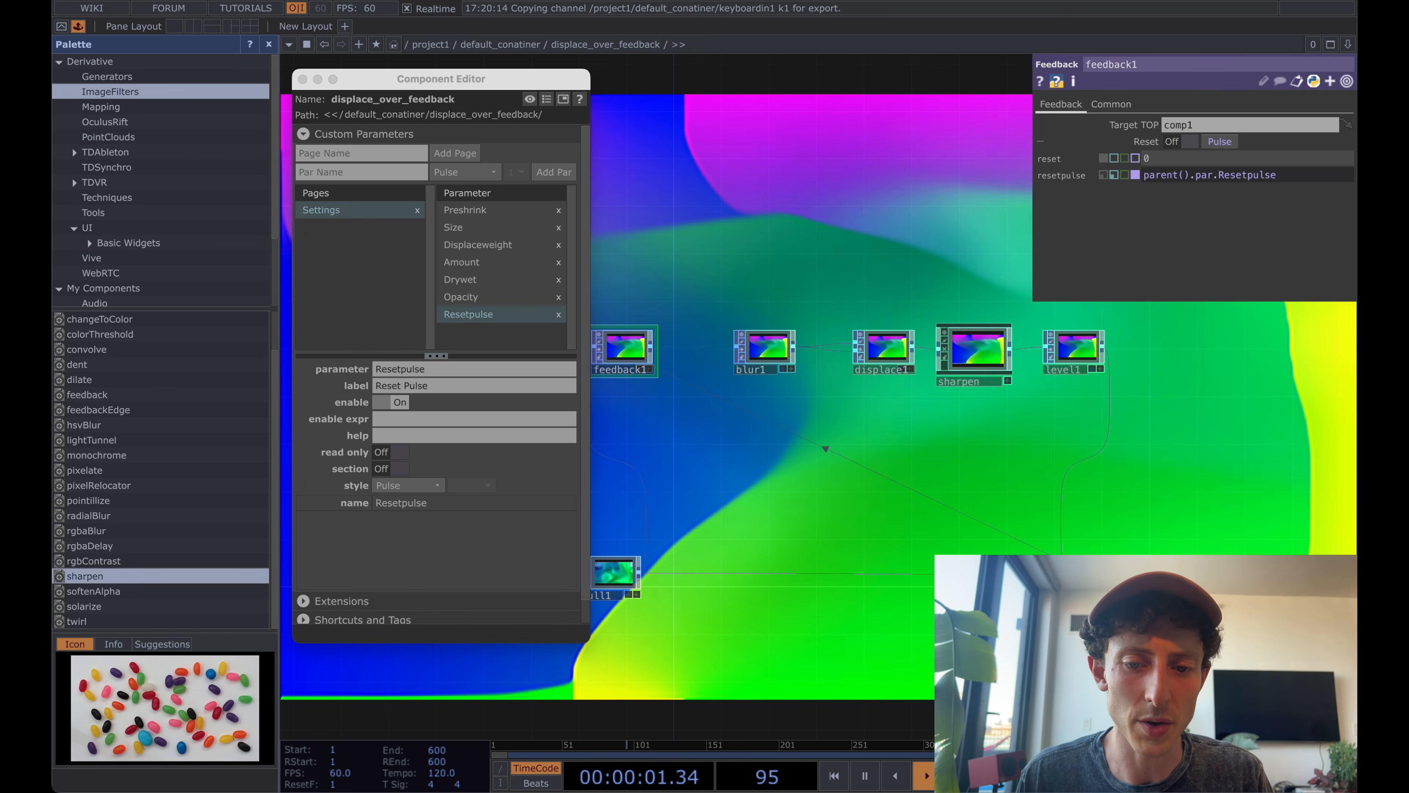
# Inspect sharpen's bound parameters and move the Component Editor window aside to uncover the feedback chain.
pyautogui.click(999, 371)
pyautogui.moveTo(1166, 442); pyautogui.dragTo(1036, 443)
pyautogui.scroll(-1, 1033, 442)
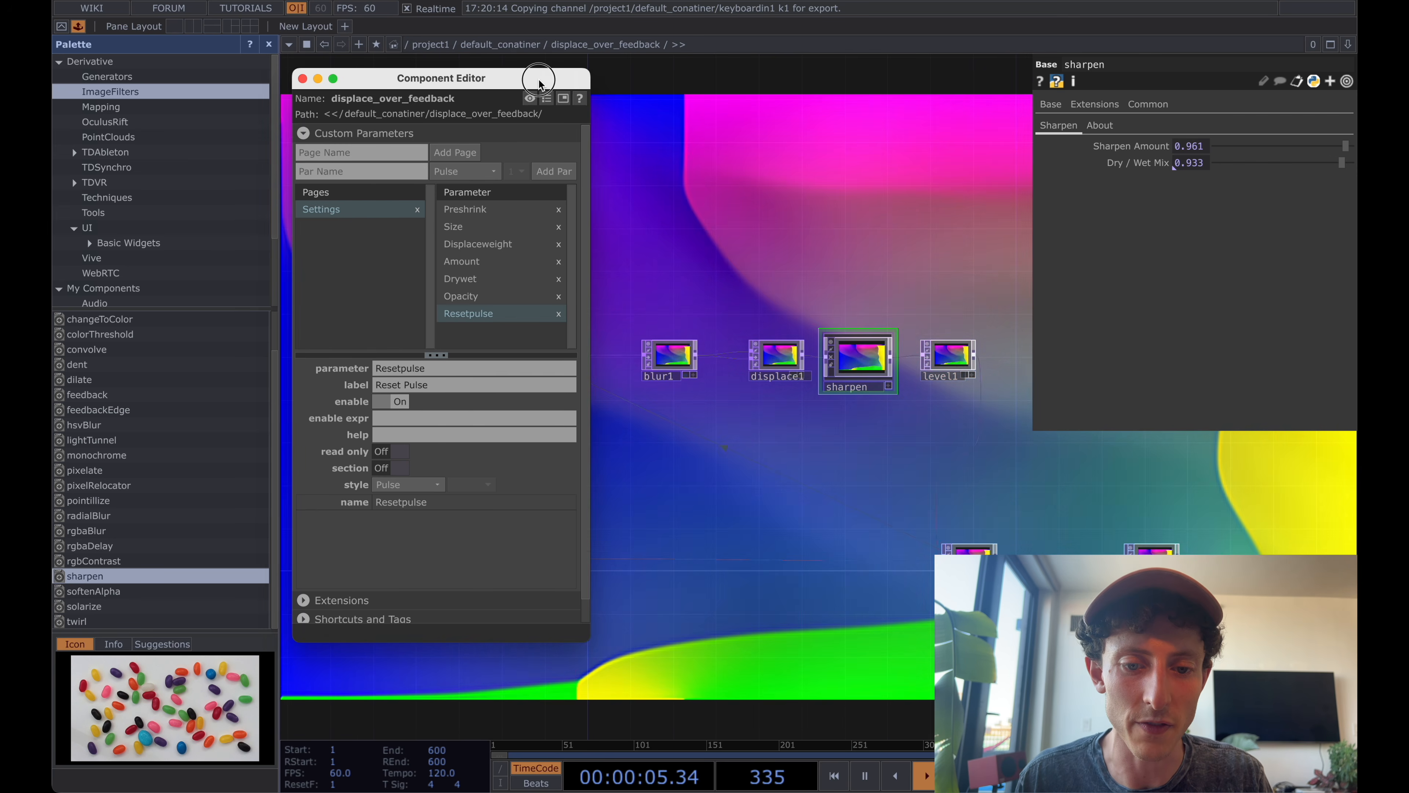
pyautogui.moveTo(543, 77); pyautogui.dragTo(457, 76)
pyautogui.moveTo(725, 267); pyautogui.dragTo(736, 244)
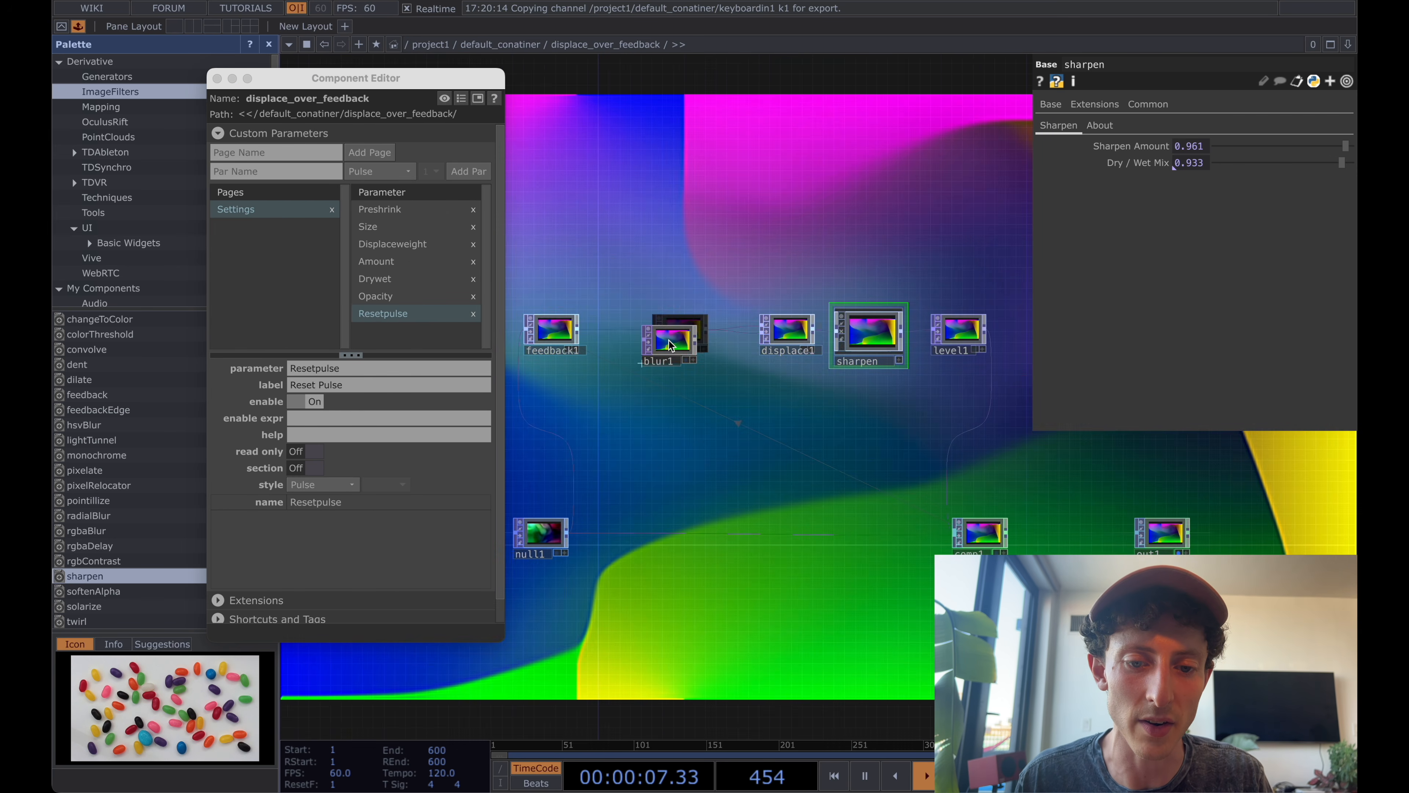
pyautogui.press('Tab')
pyautogui.write('s')
pyautogui.click(863, 196)
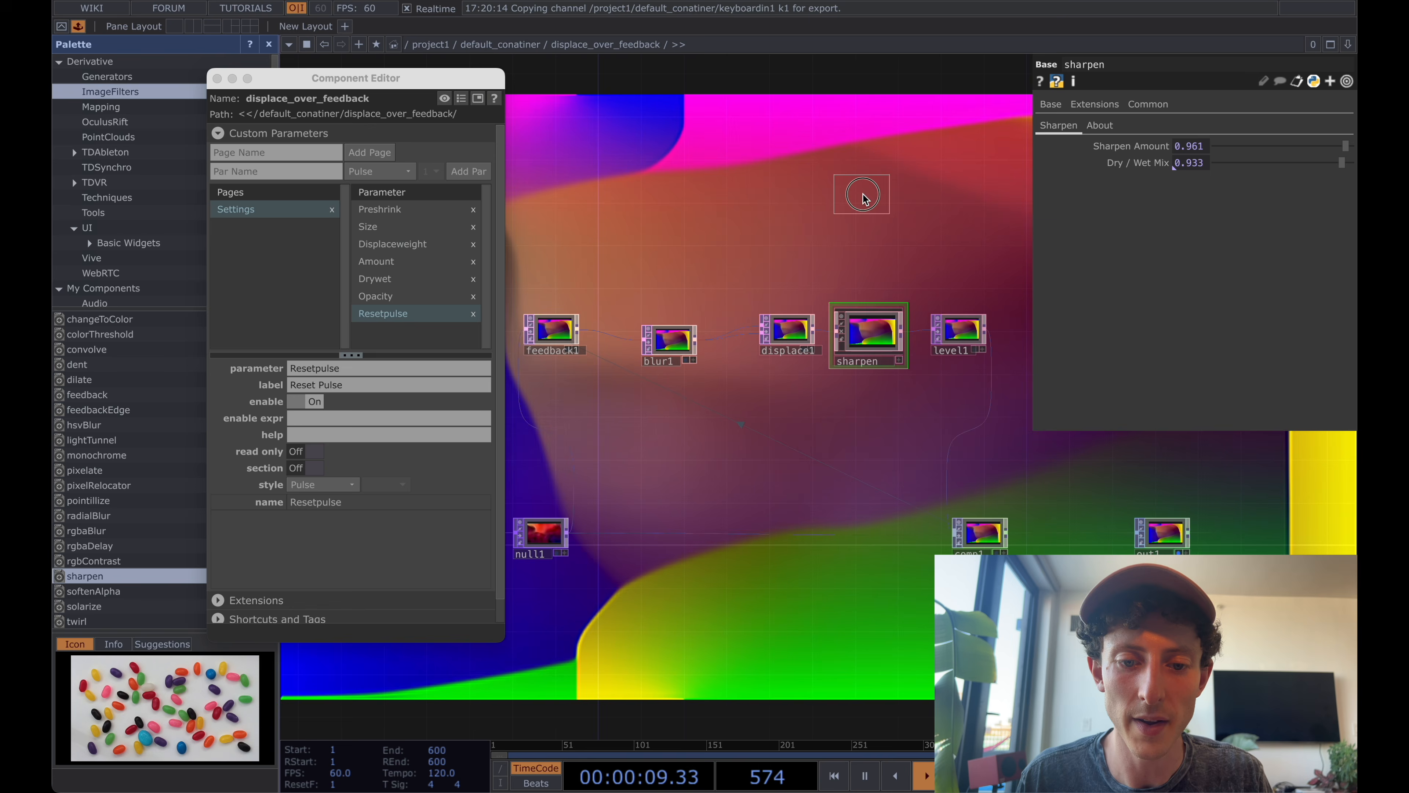
pyautogui.press('Escape')
# Add a Switch TOP above blur1 in the feedback chain.
pyautogui.press('Tab')
pyautogui.write('s')
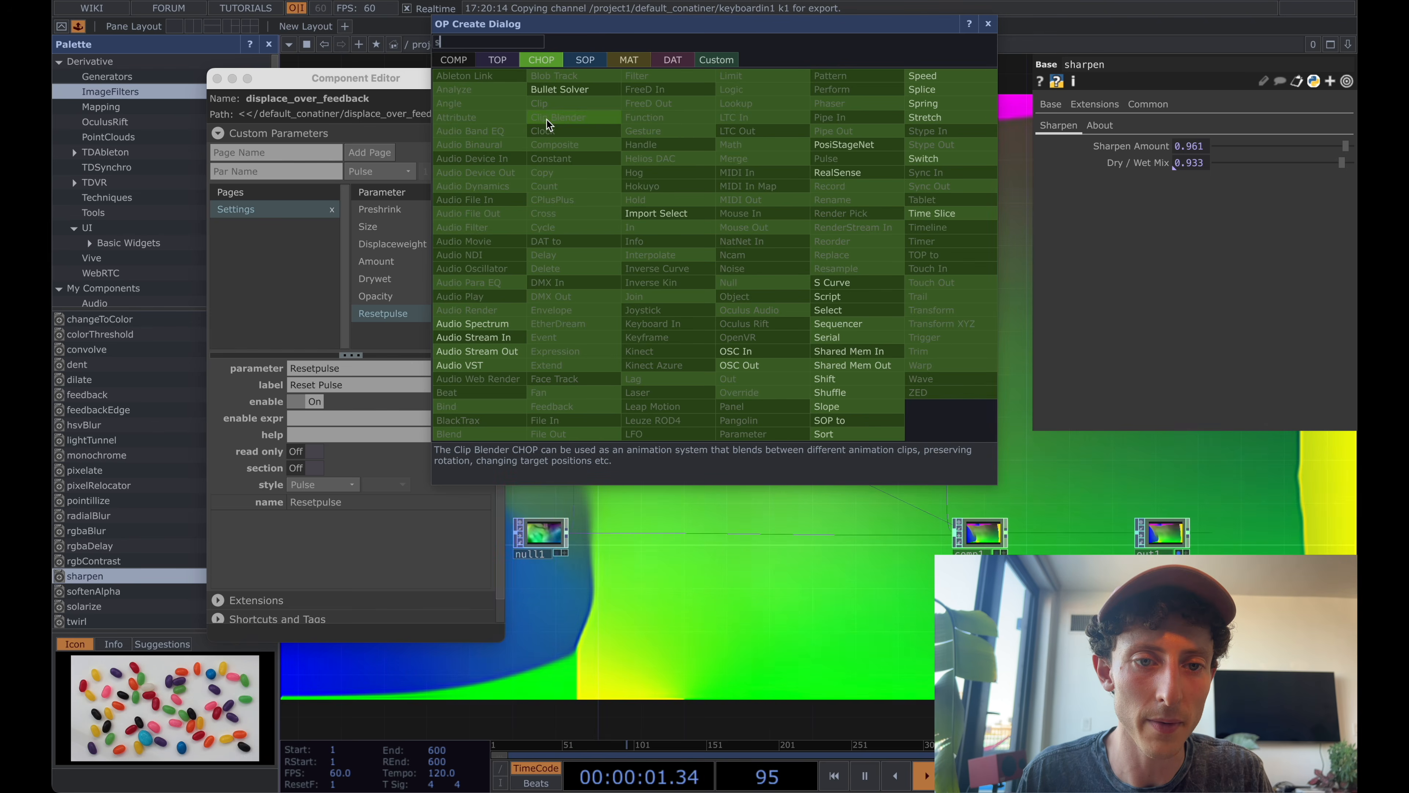
pyautogui.click(502, 54)
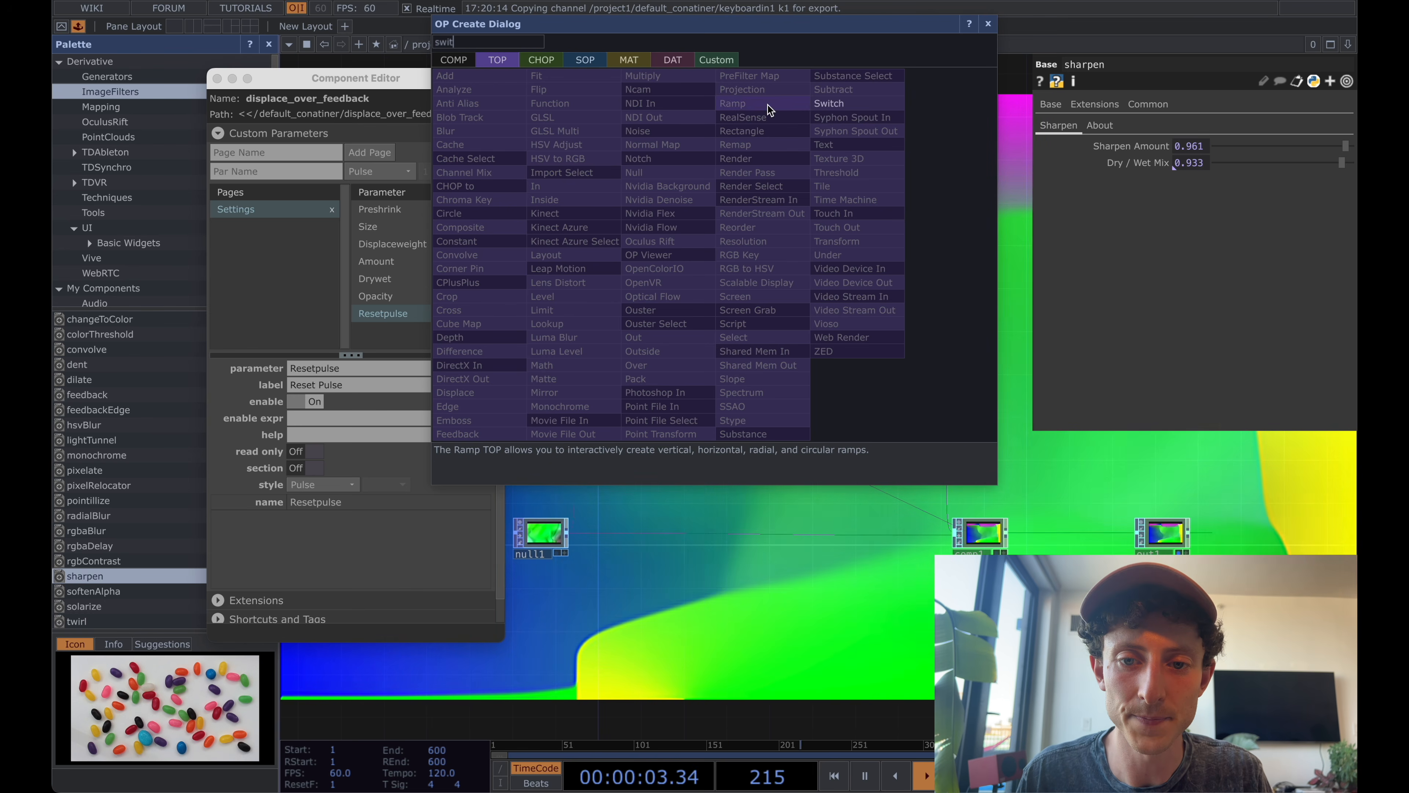
pyautogui.click(829, 103)
pyautogui.click(648, 282)
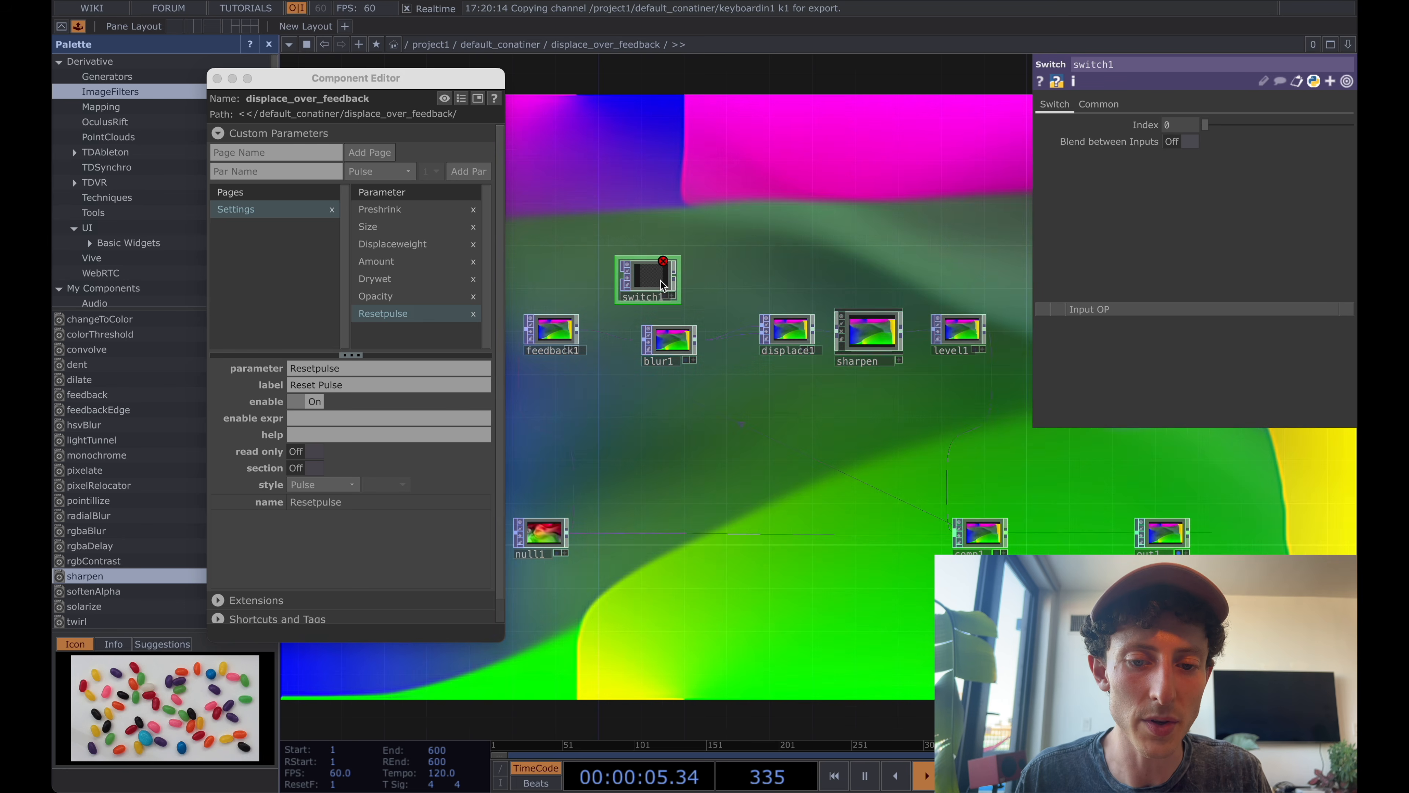
pyautogui.moveTo(661, 280); pyautogui.dragTo(722, 271)
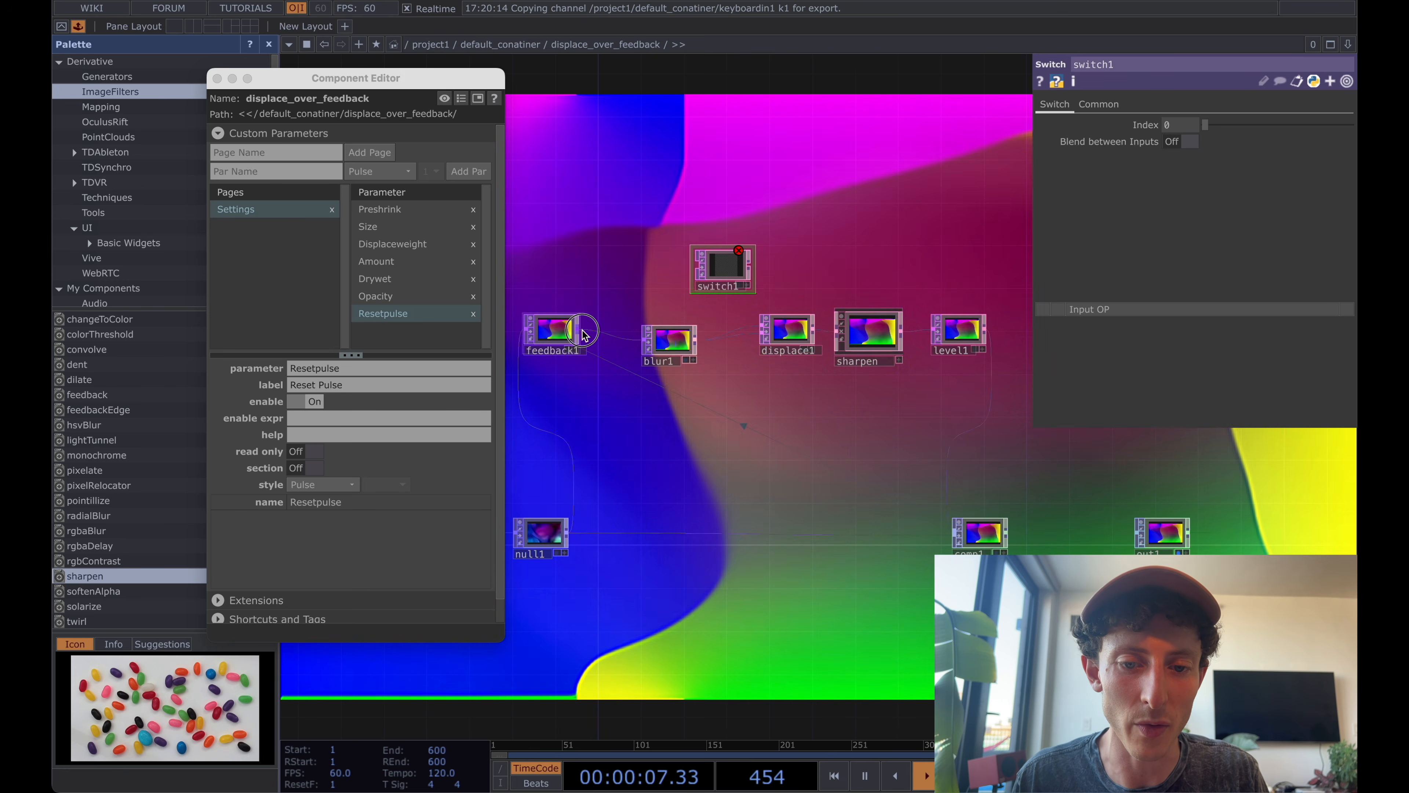
# Wire feedback1 and blur1 into the new switch, feeding displace1, and rename it blur_switch.
pyautogui.click(686, 276)
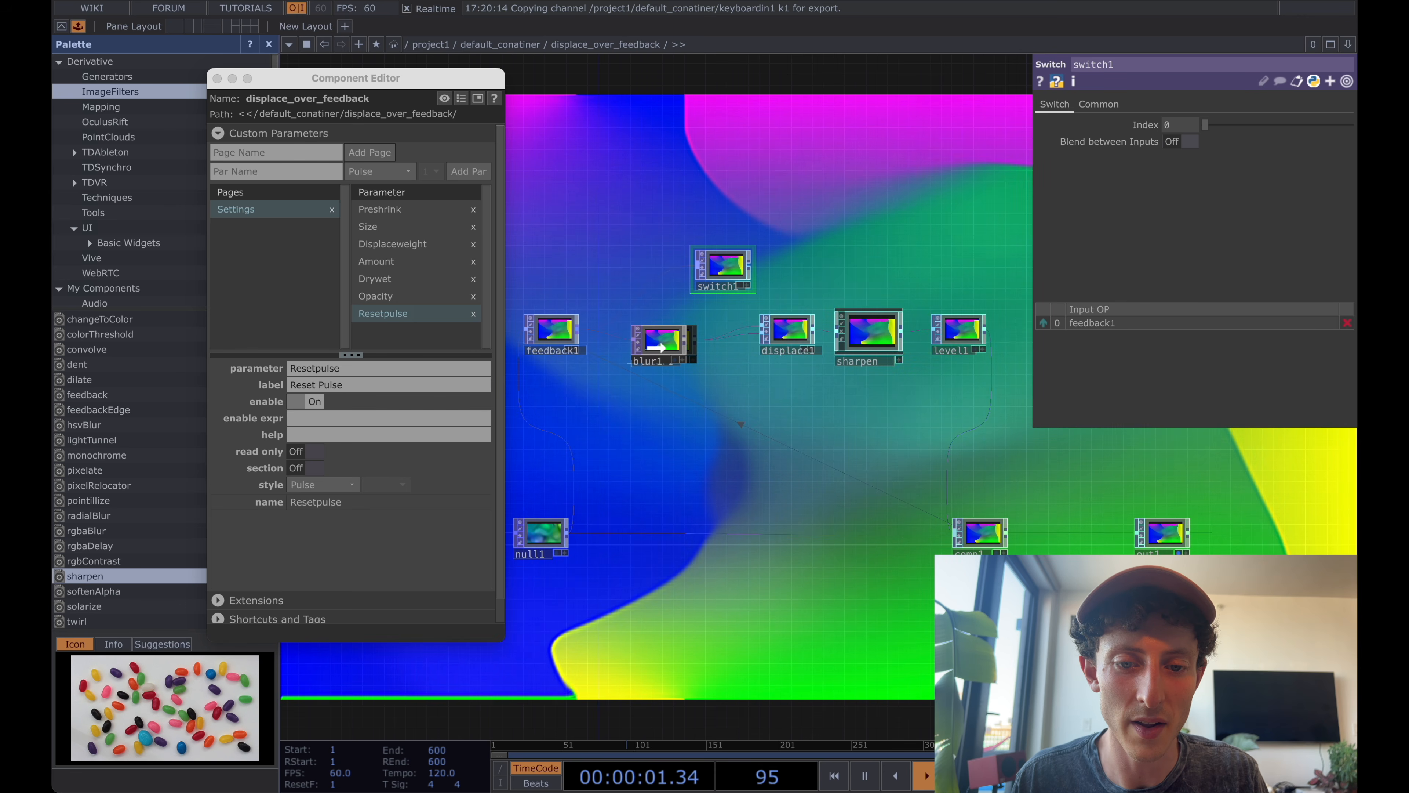
pyautogui.click(687, 337)
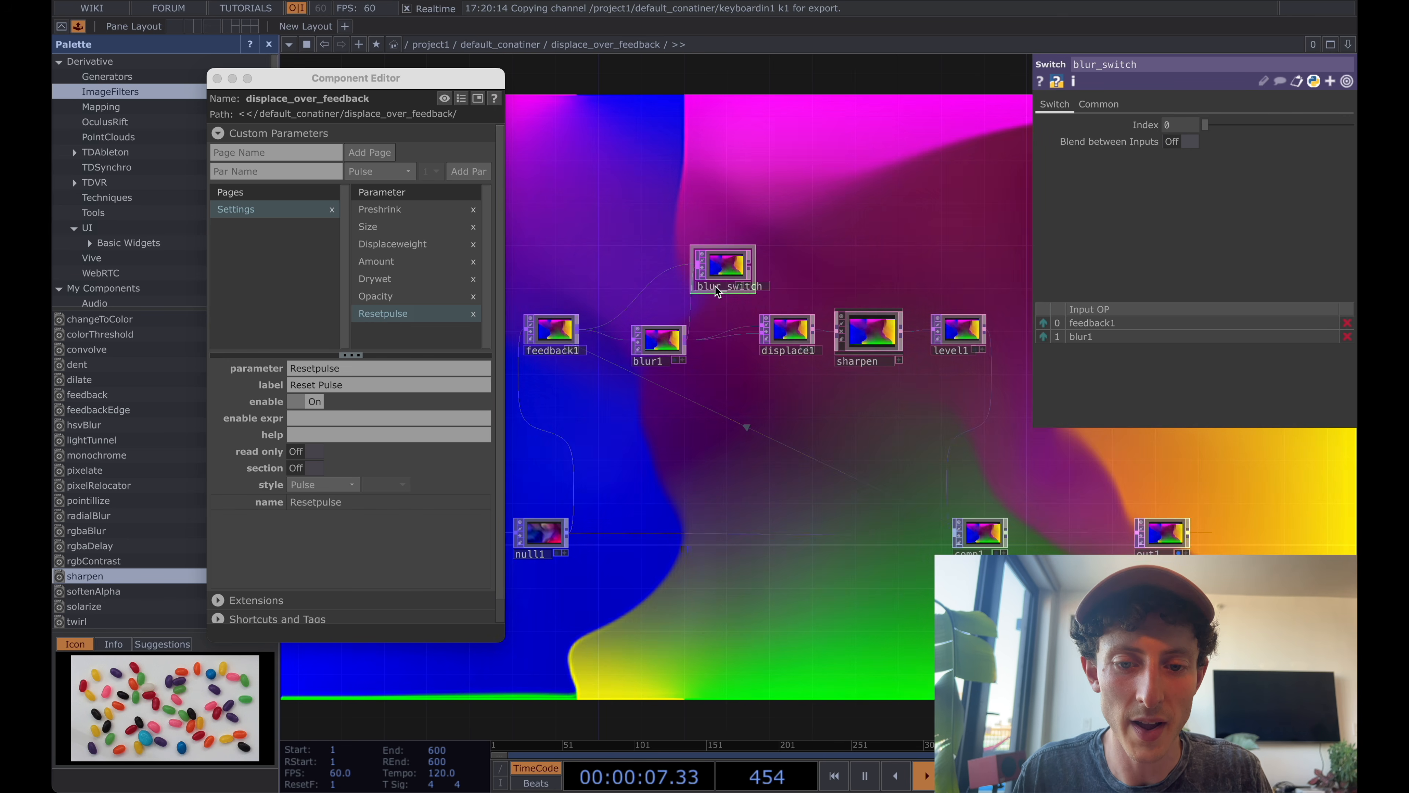
pyautogui.moveTo(843, 264); pyautogui.dragTo(844, 231)
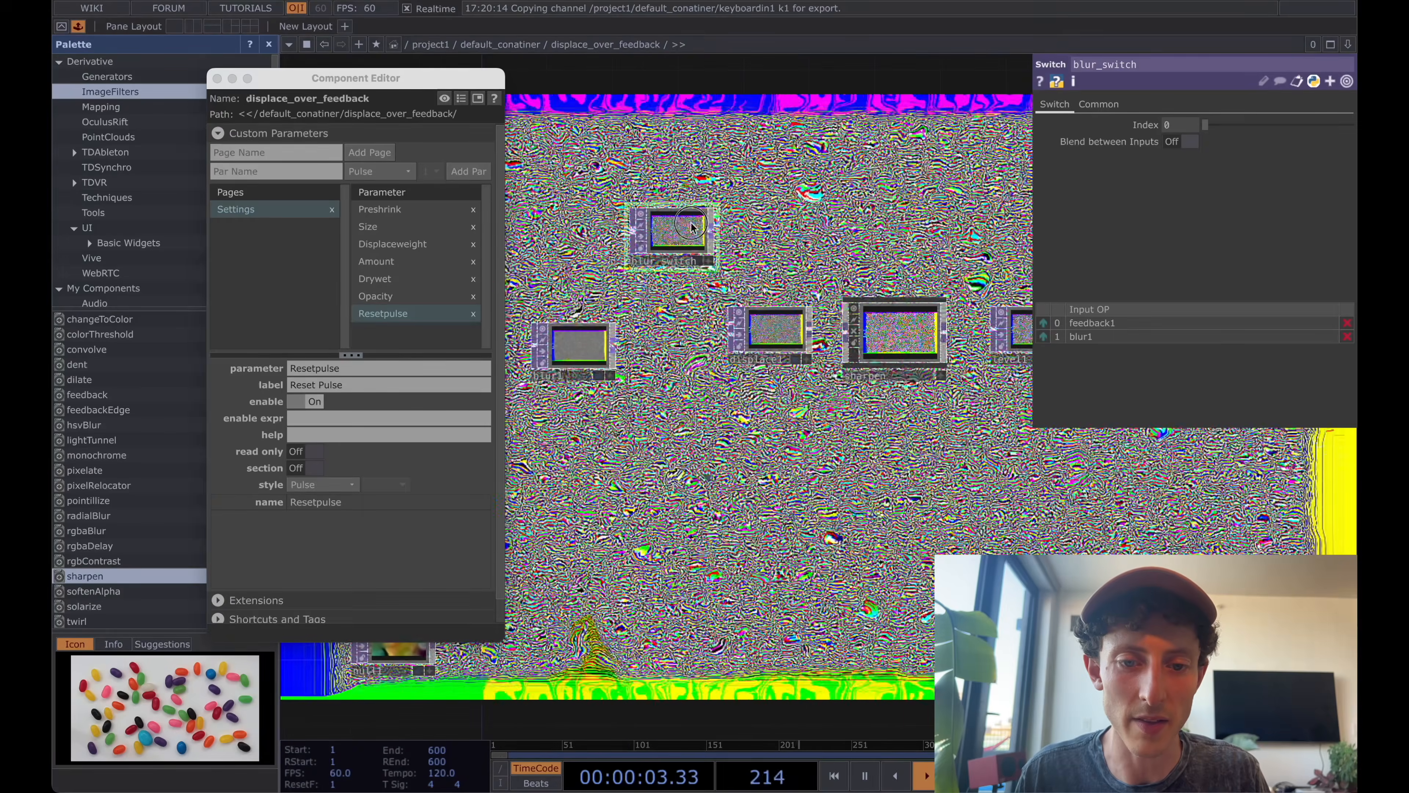
# Vary blur_switch's Index value and bind it as master to a new custom parameter on the Settings page.
pyautogui.moveTo(1205, 125); pyautogui.dragTo(1231, 143)
pyautogui.hscroll(-2, 958, 185)
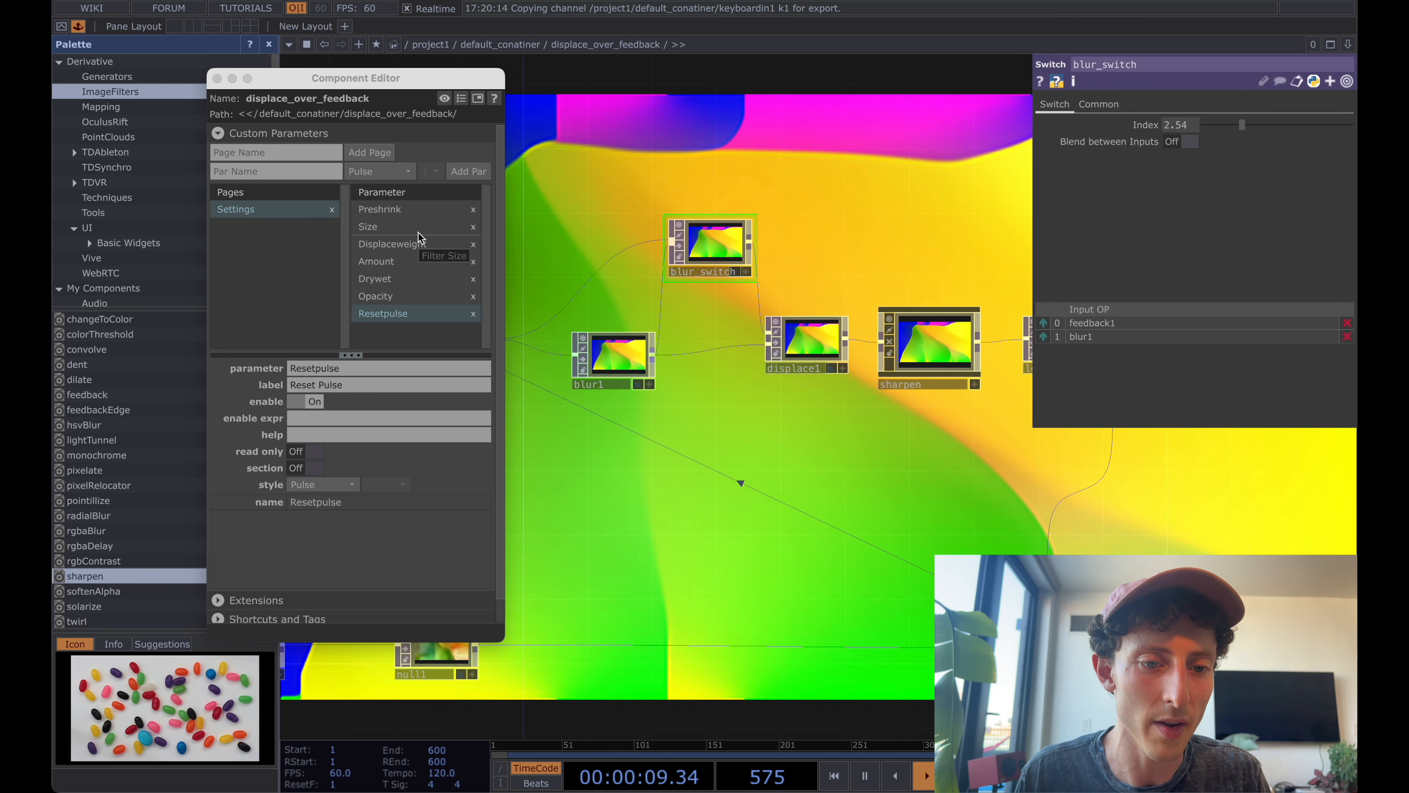
pyautogui.moveTo(418, 232); pyautogui.dragTo(418, 234)
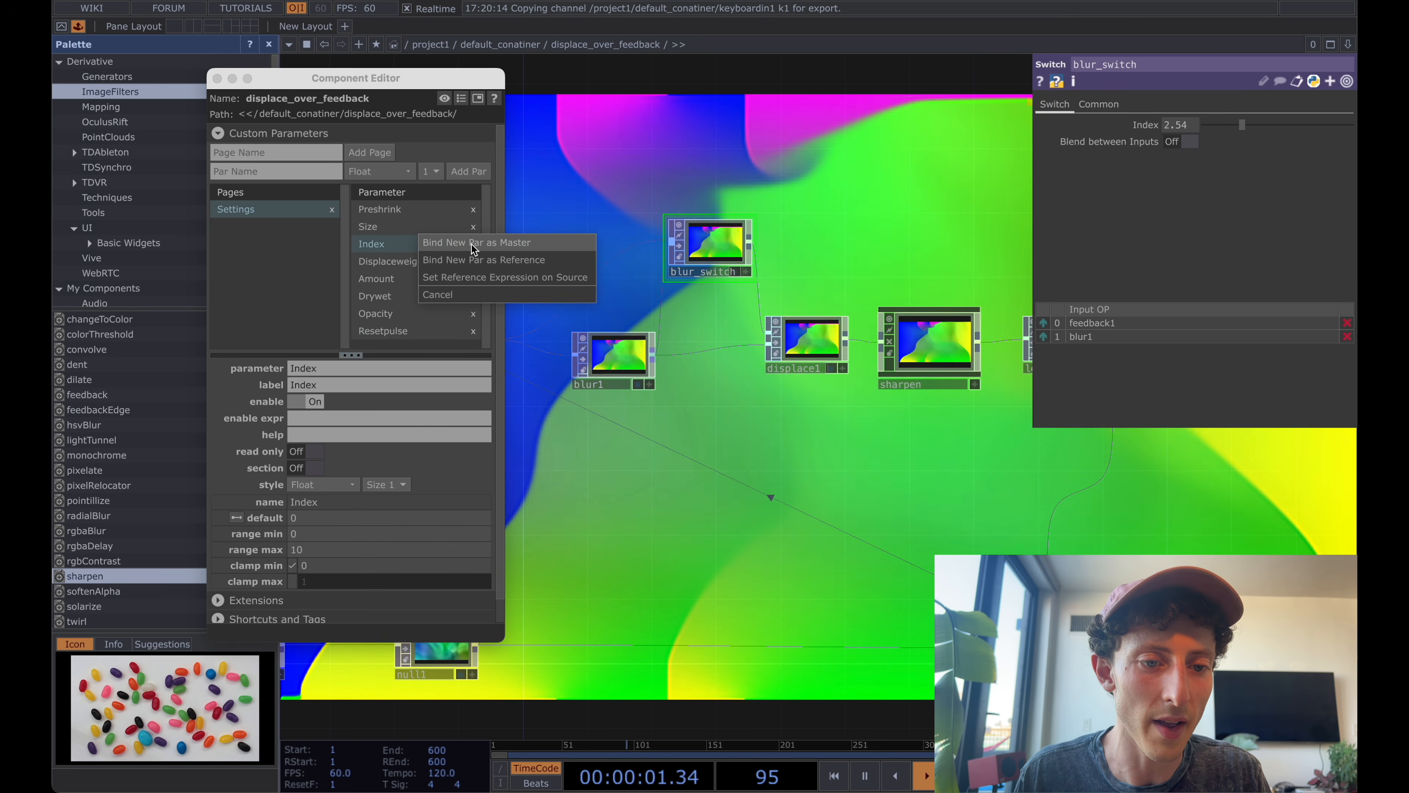
pyautogui.click(471, 245)
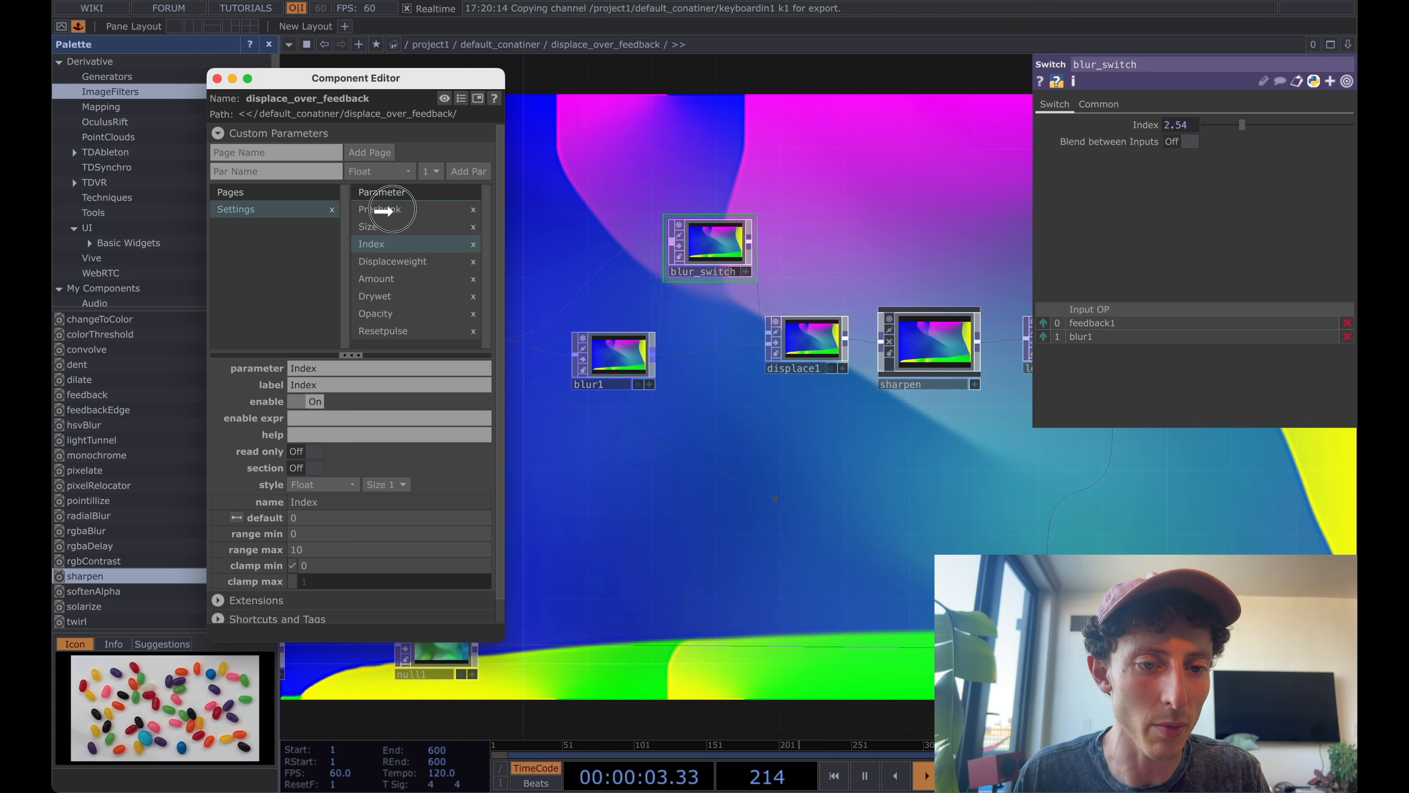
# Place the new Index parameter first in the Settings page's parameters and label it Blur Enabled.
pyautogui.click(322, 383)
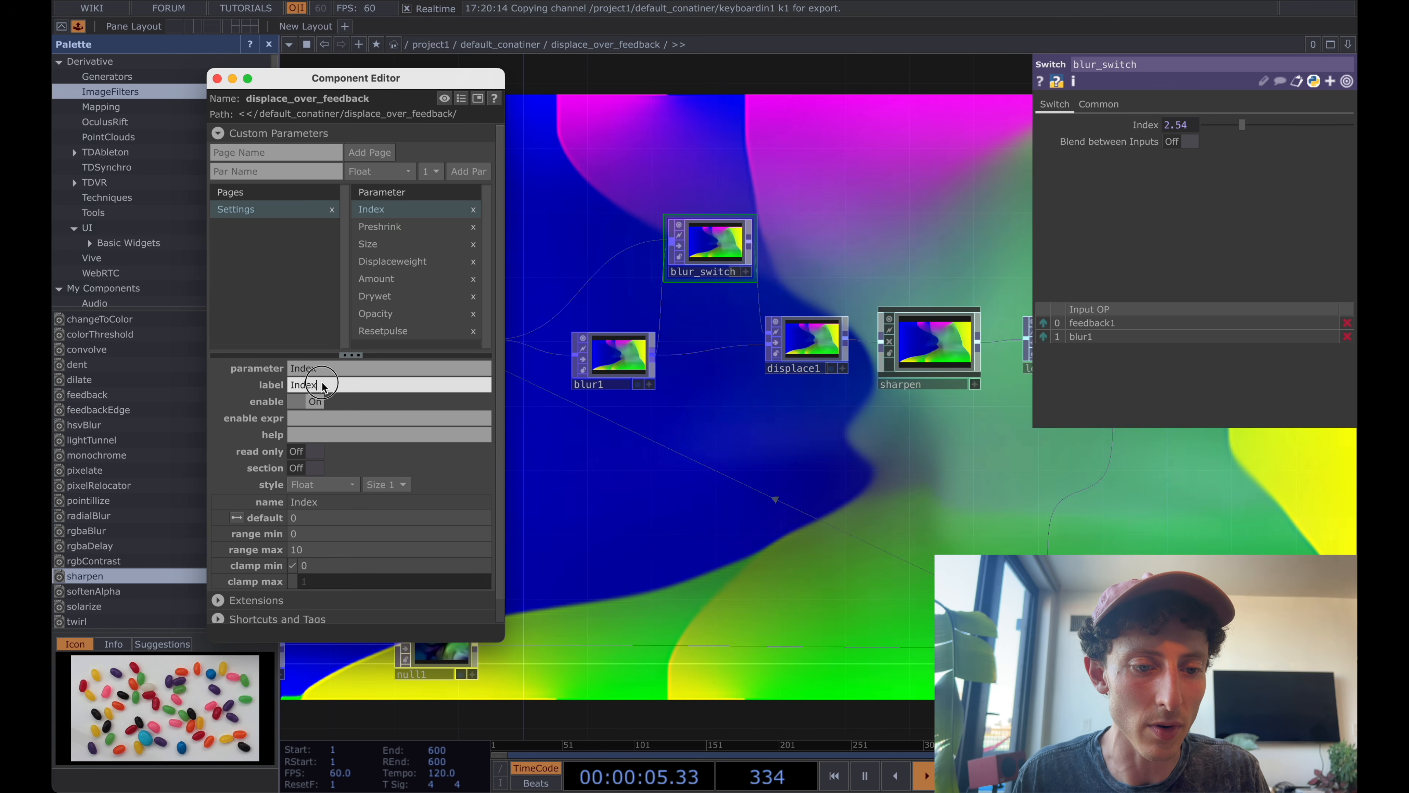
pyautogui.write('Blur')
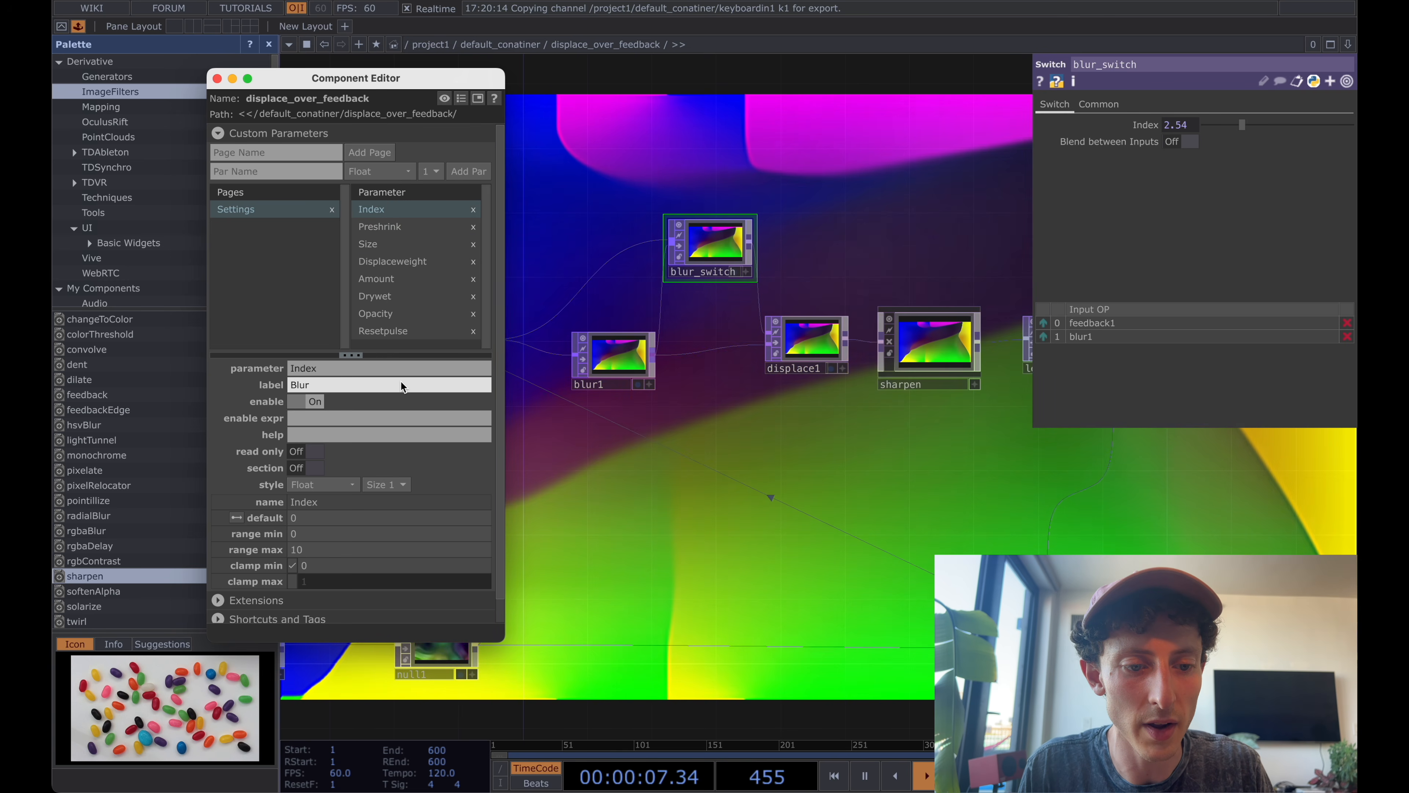
pyautogui.write(' Enabled')
pyautogui.press('Return')
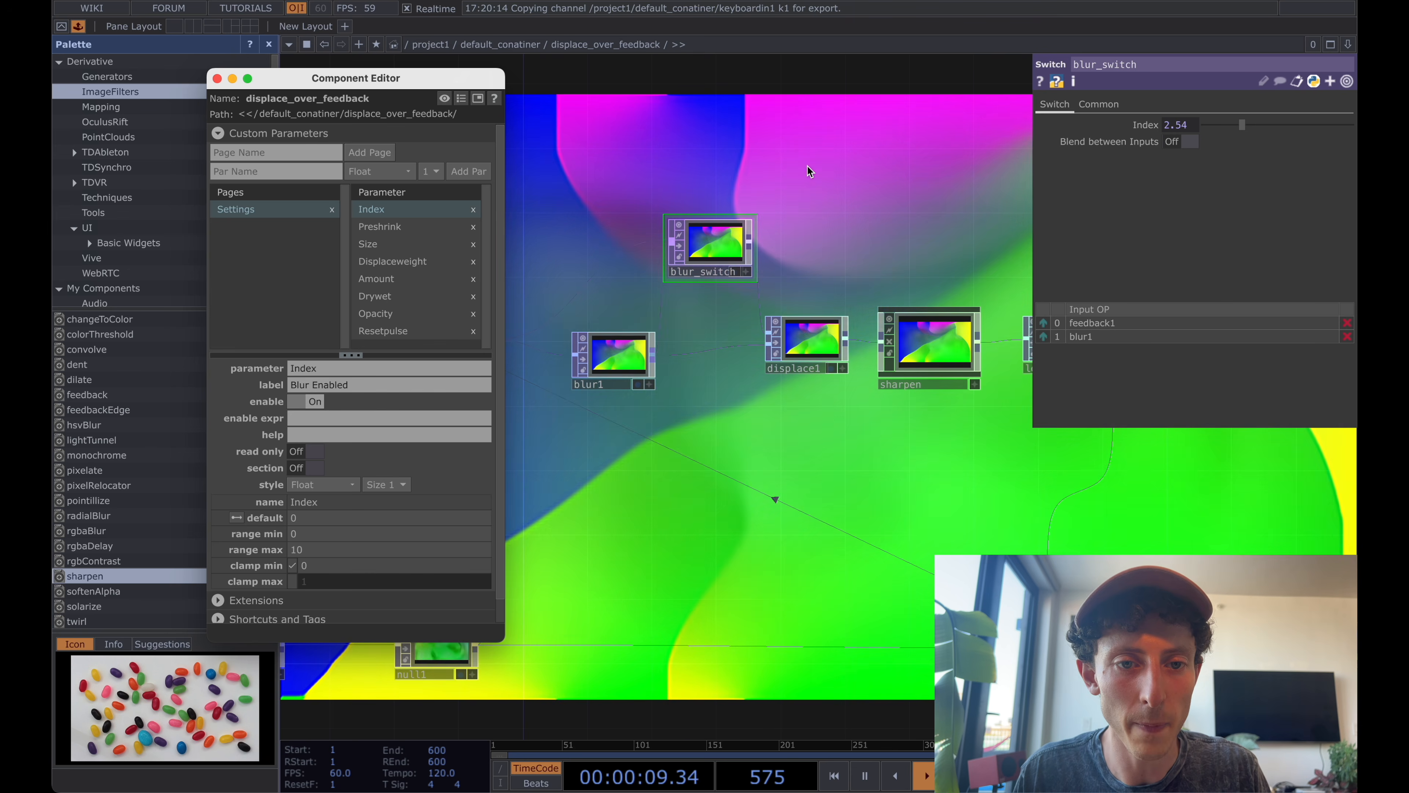
# Go up to the parent network and set the container's Blur Enabled value to 1.84 to test it.
pyautogui.rightClick(606, 45)
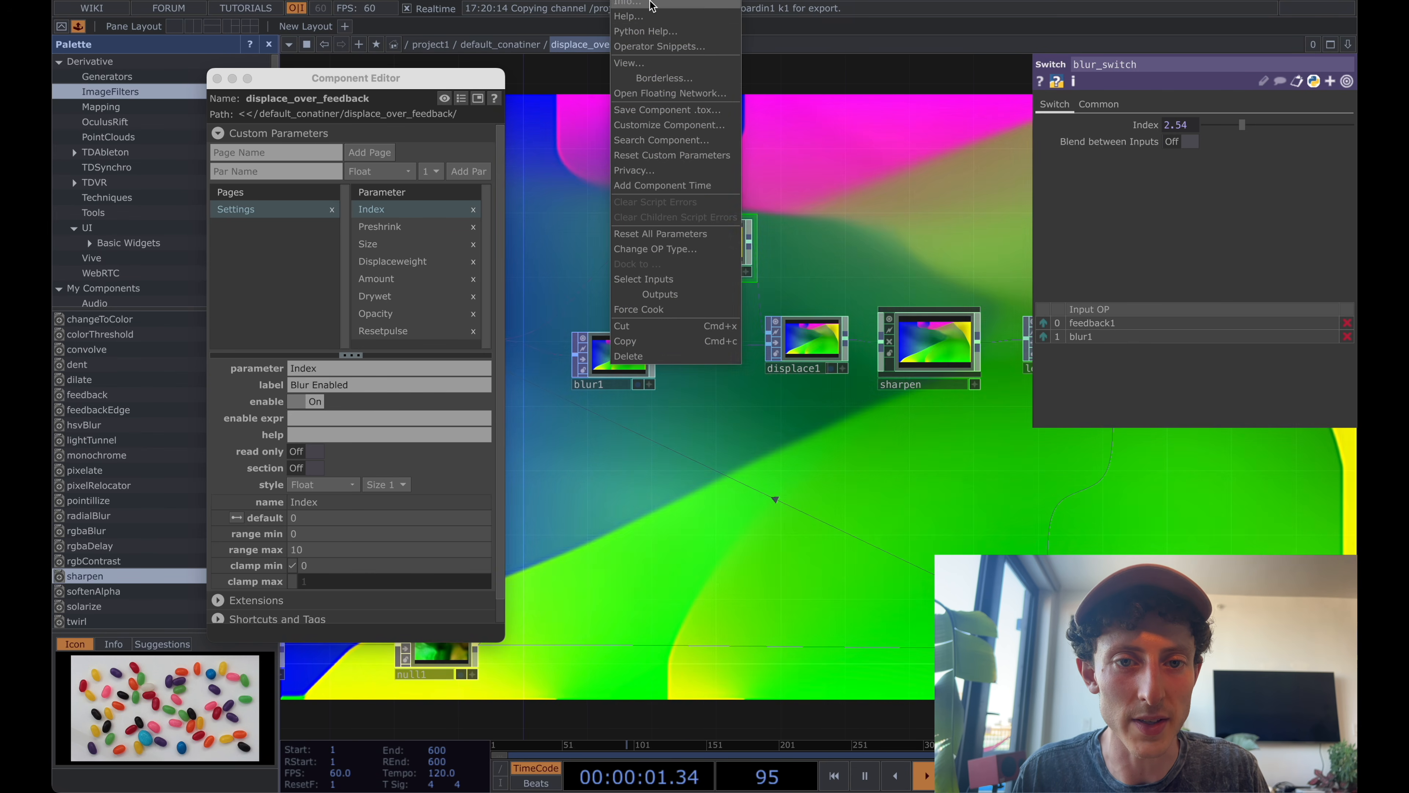
pyautogui.click(594, 129)
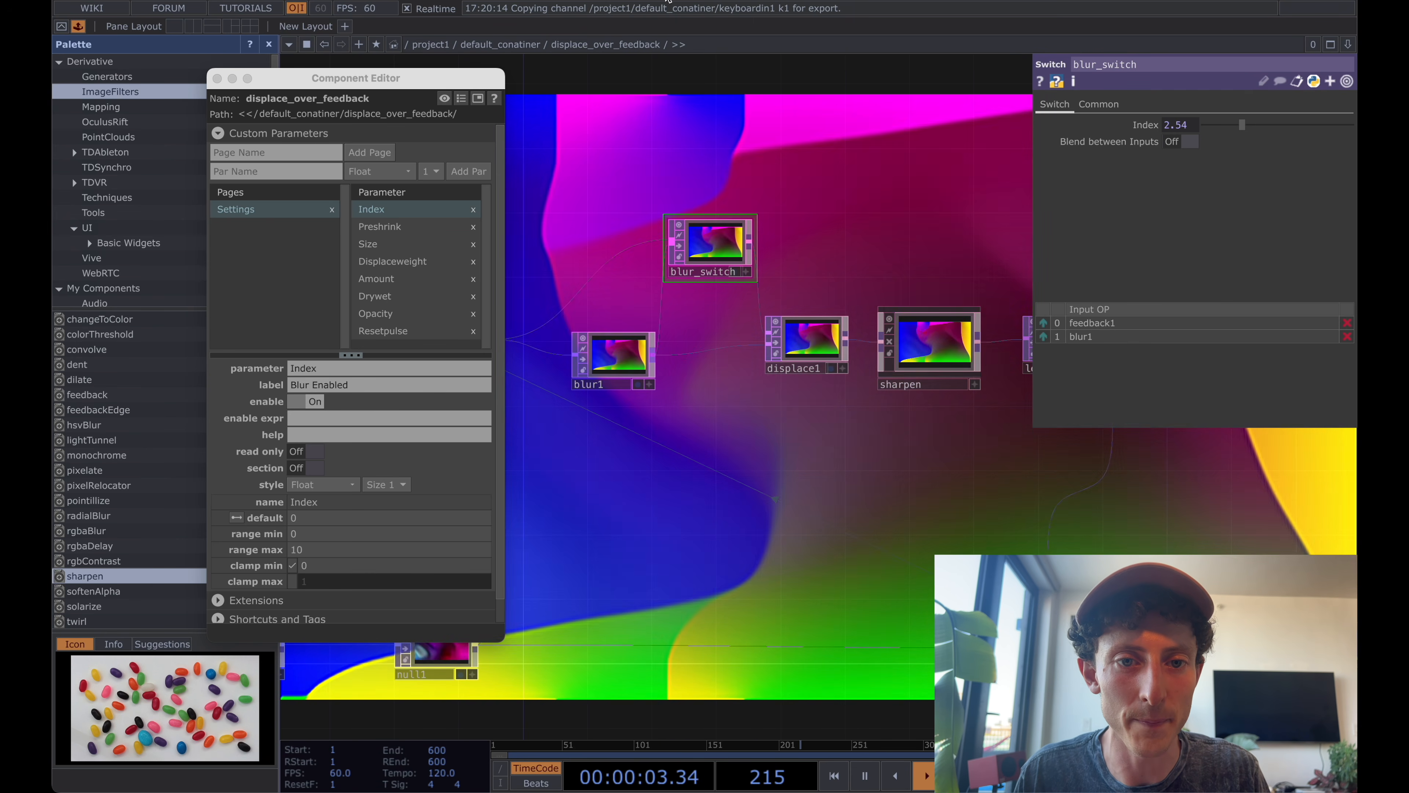
pyautogui.press('u')
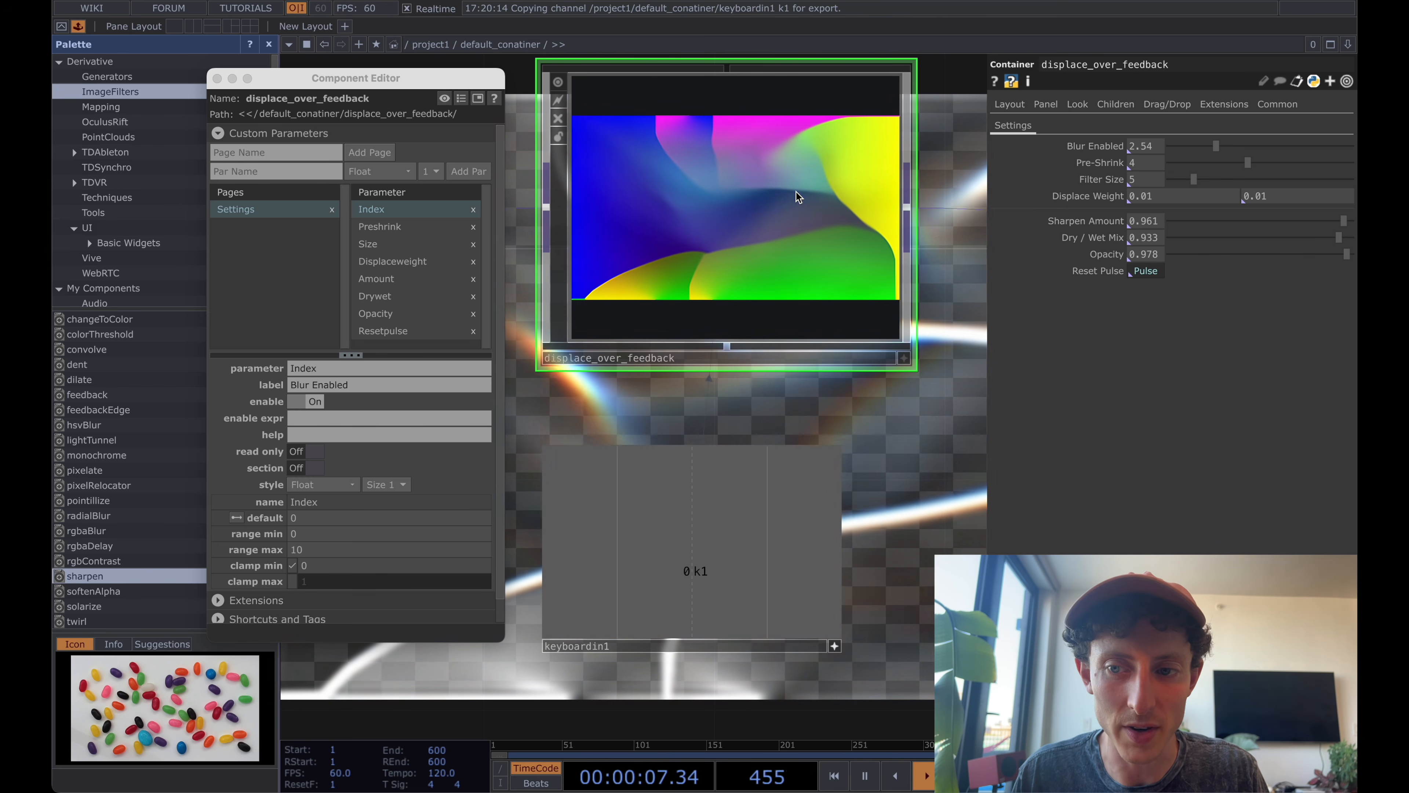
pyautogui.moveTo(1187, 151); pyautogui.dragTo(1201, 151)
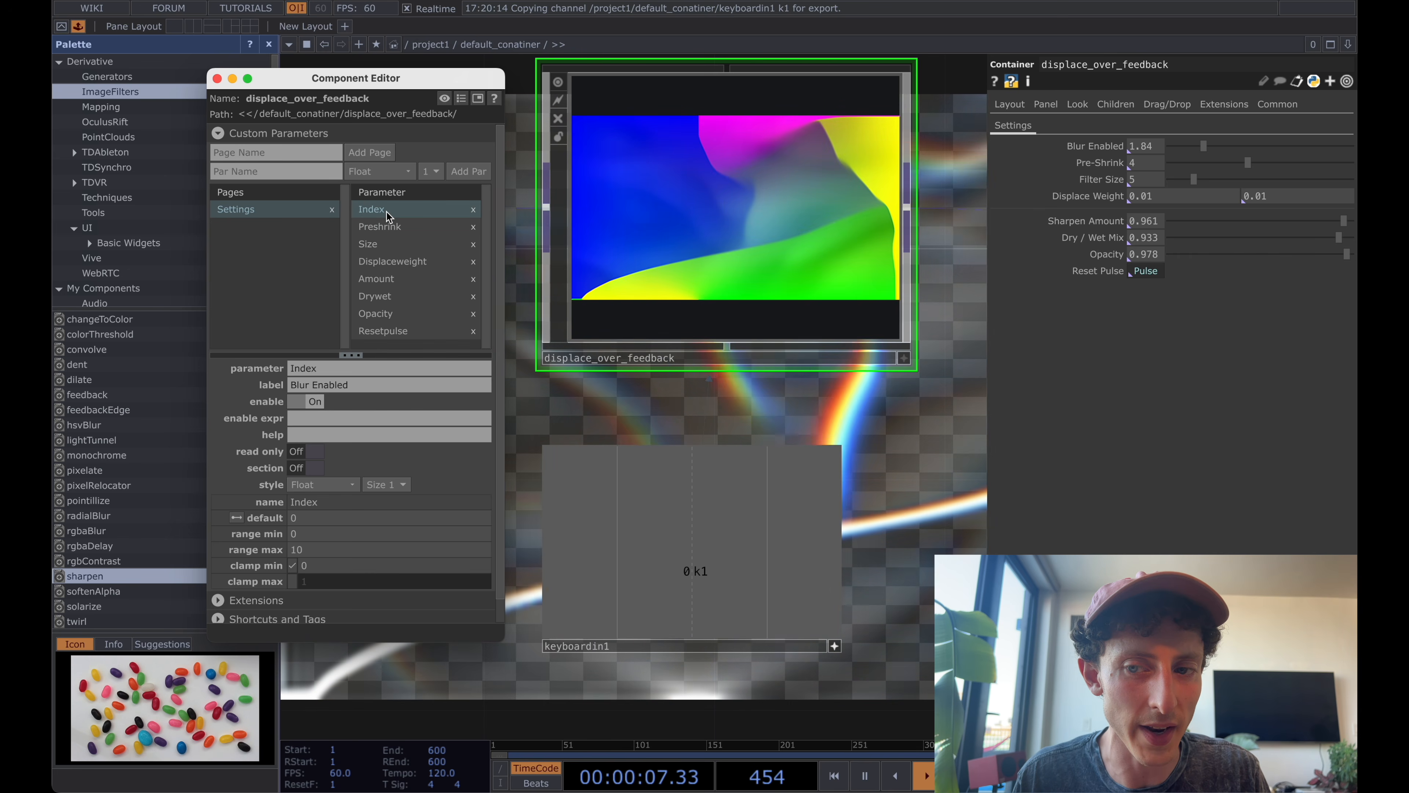
# Change the Blur Enabled parameter's style to Toggle and test it by switching the blur off and on.
pyautogui.click(363, 385)
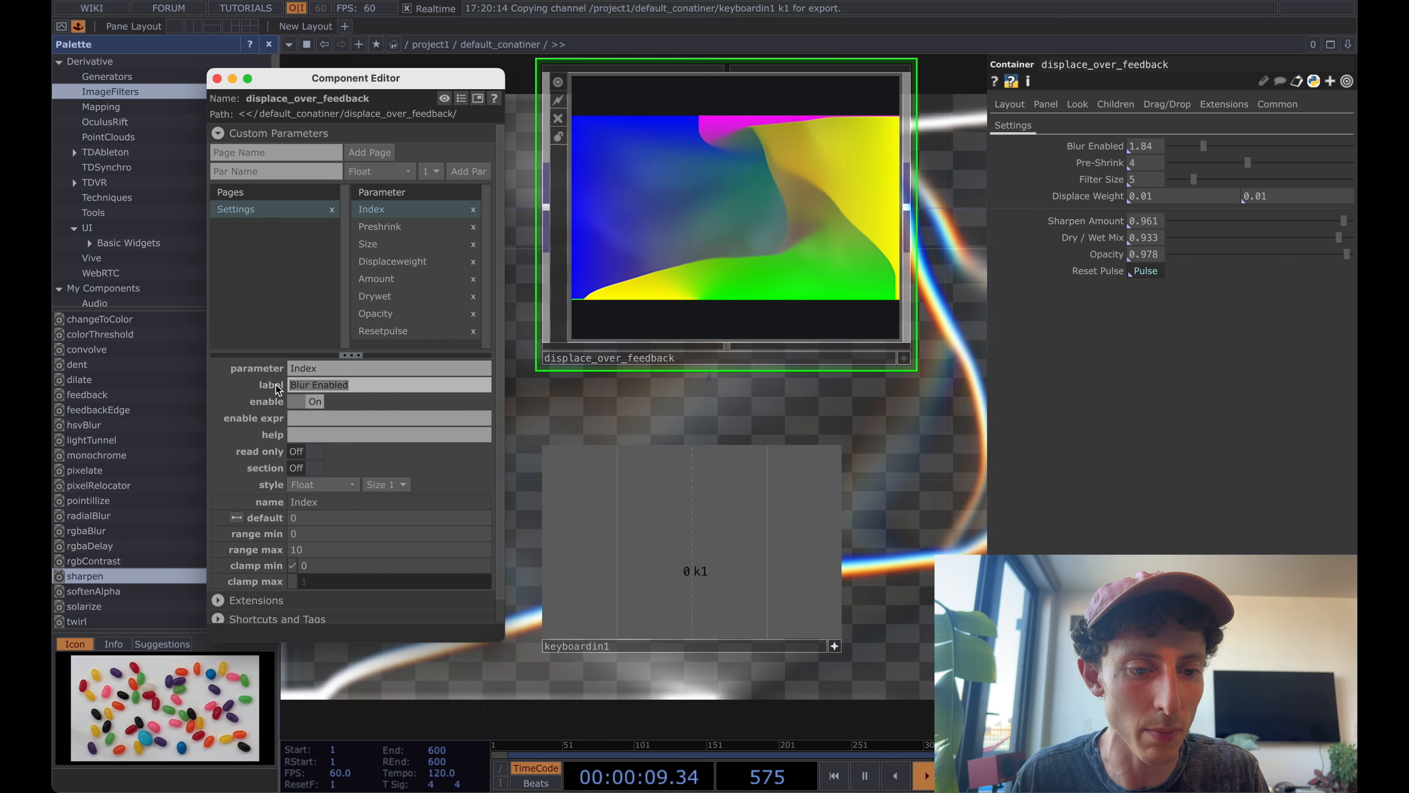
pyautogui.click(339, 485)
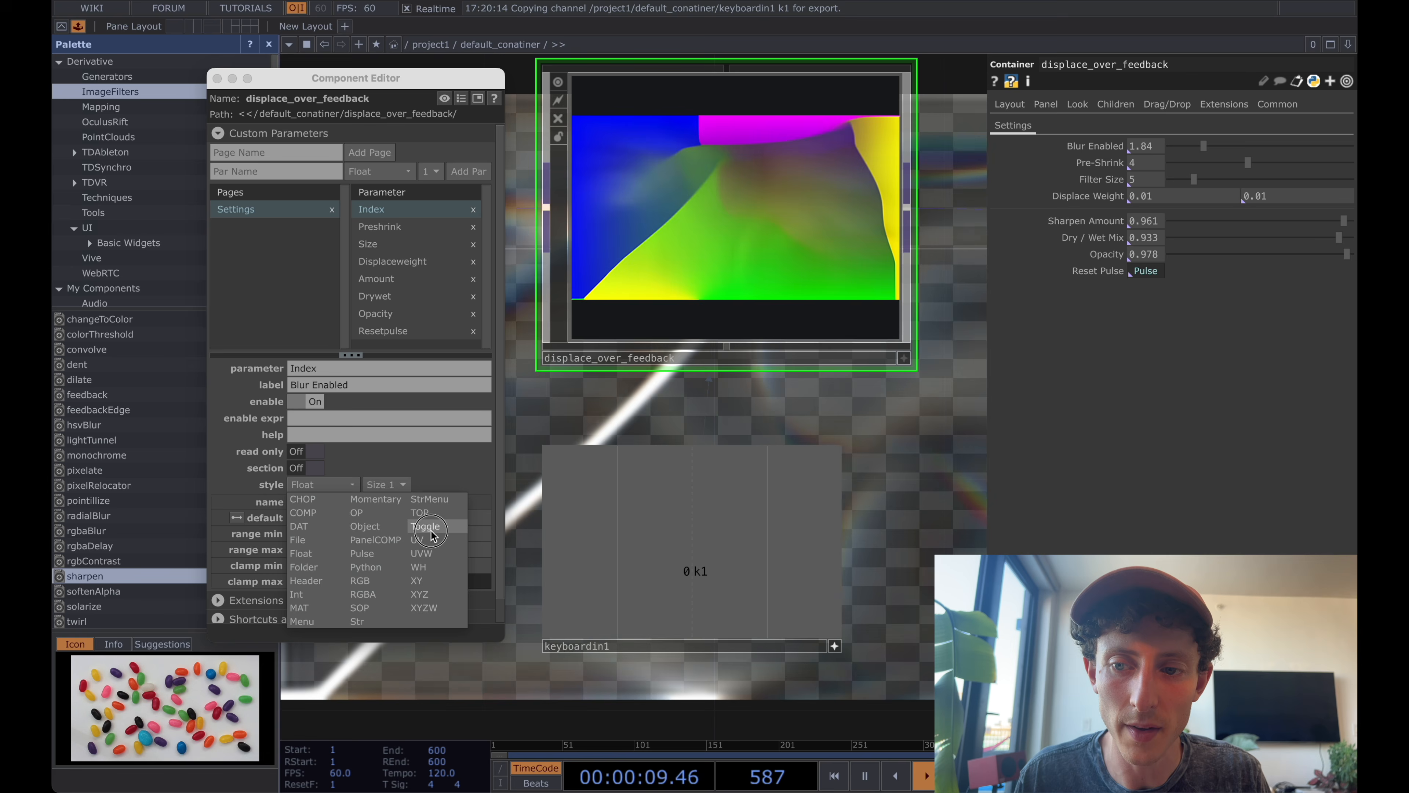
pyautogui.click(425, 526)
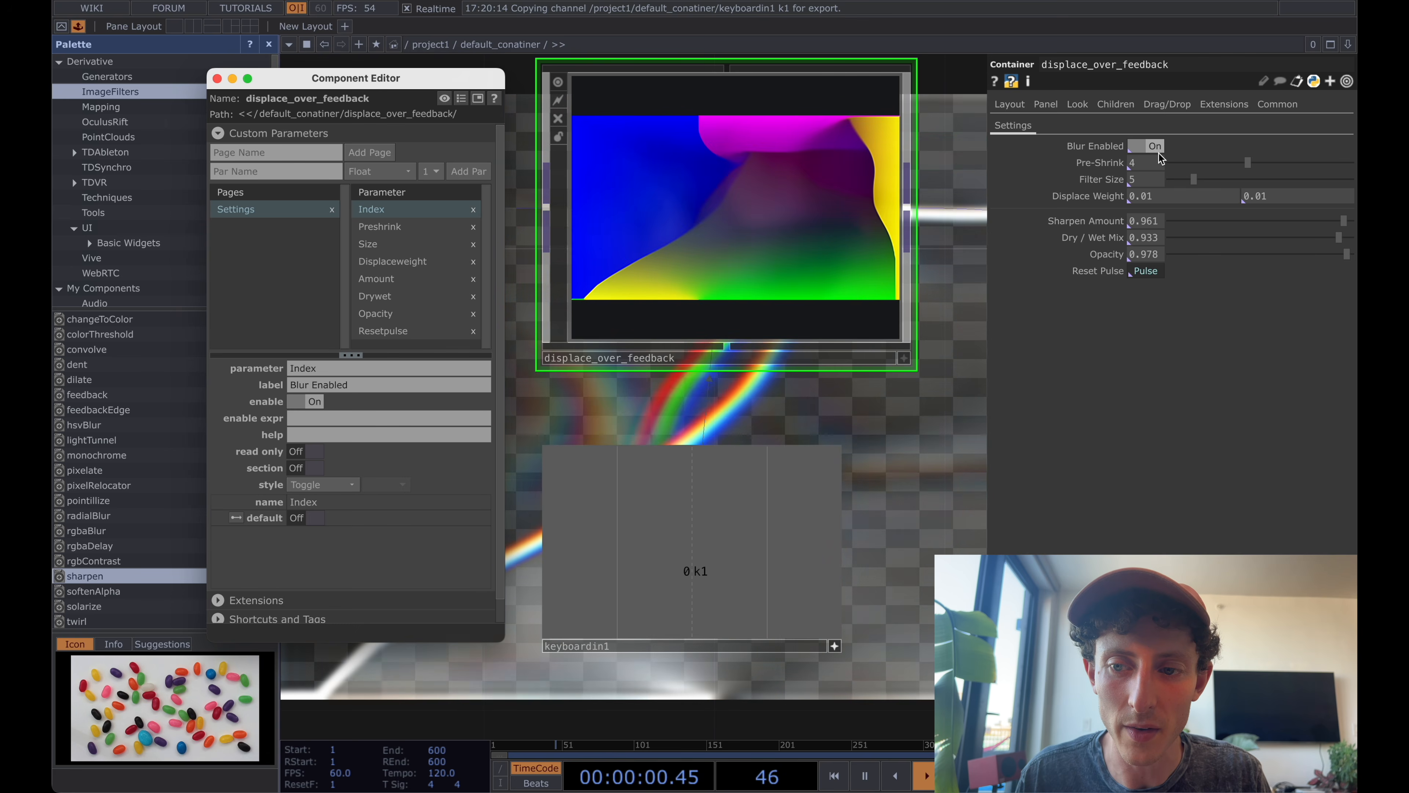
pyautogui.click(1150, 144)
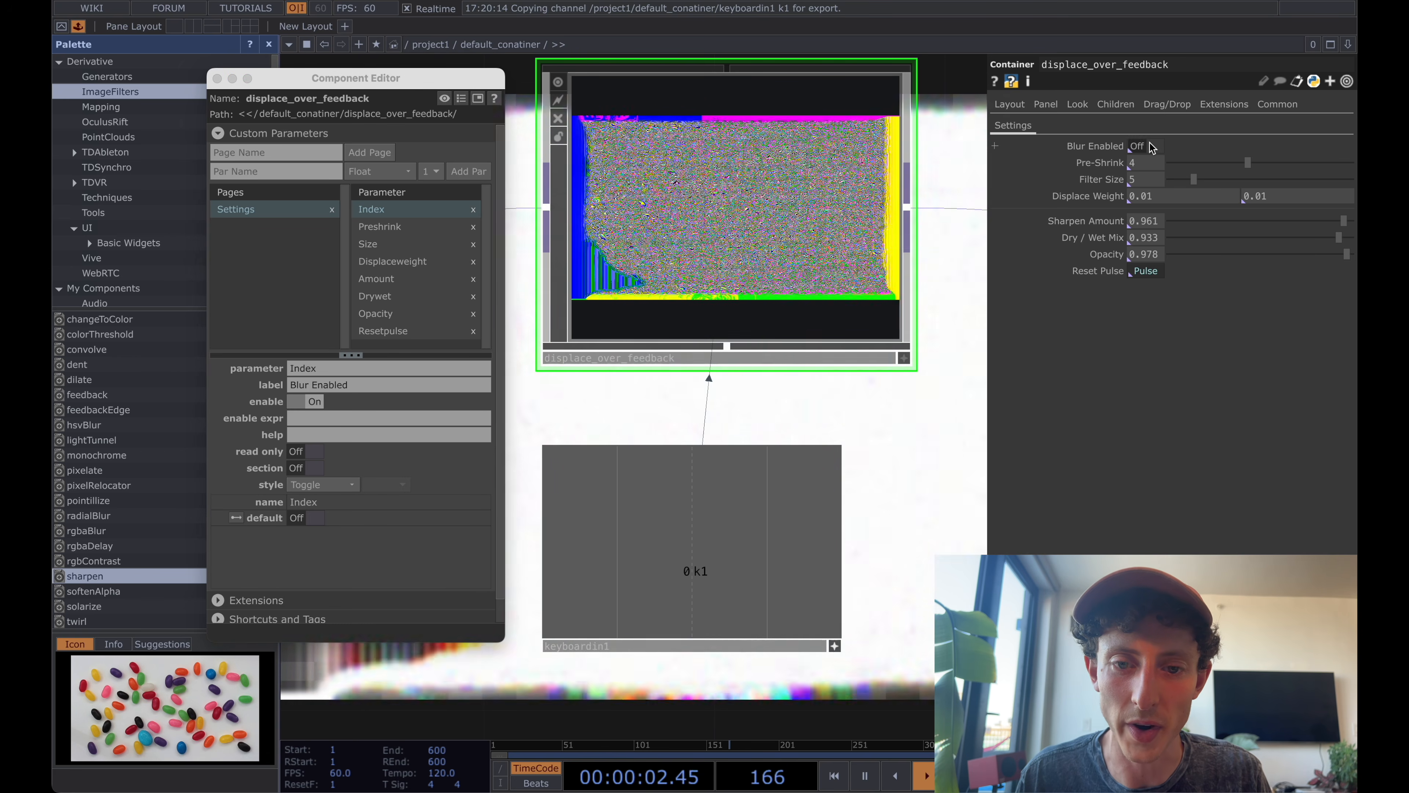
pyautogui.click(1149, 144)
# Go back inside displace_over_feedback and move sharpen and level1 further away from displace1.
pyautogui.press('i')
pyautogui.moveTo(855, 242); pyautogui.dragTo(800, 277)
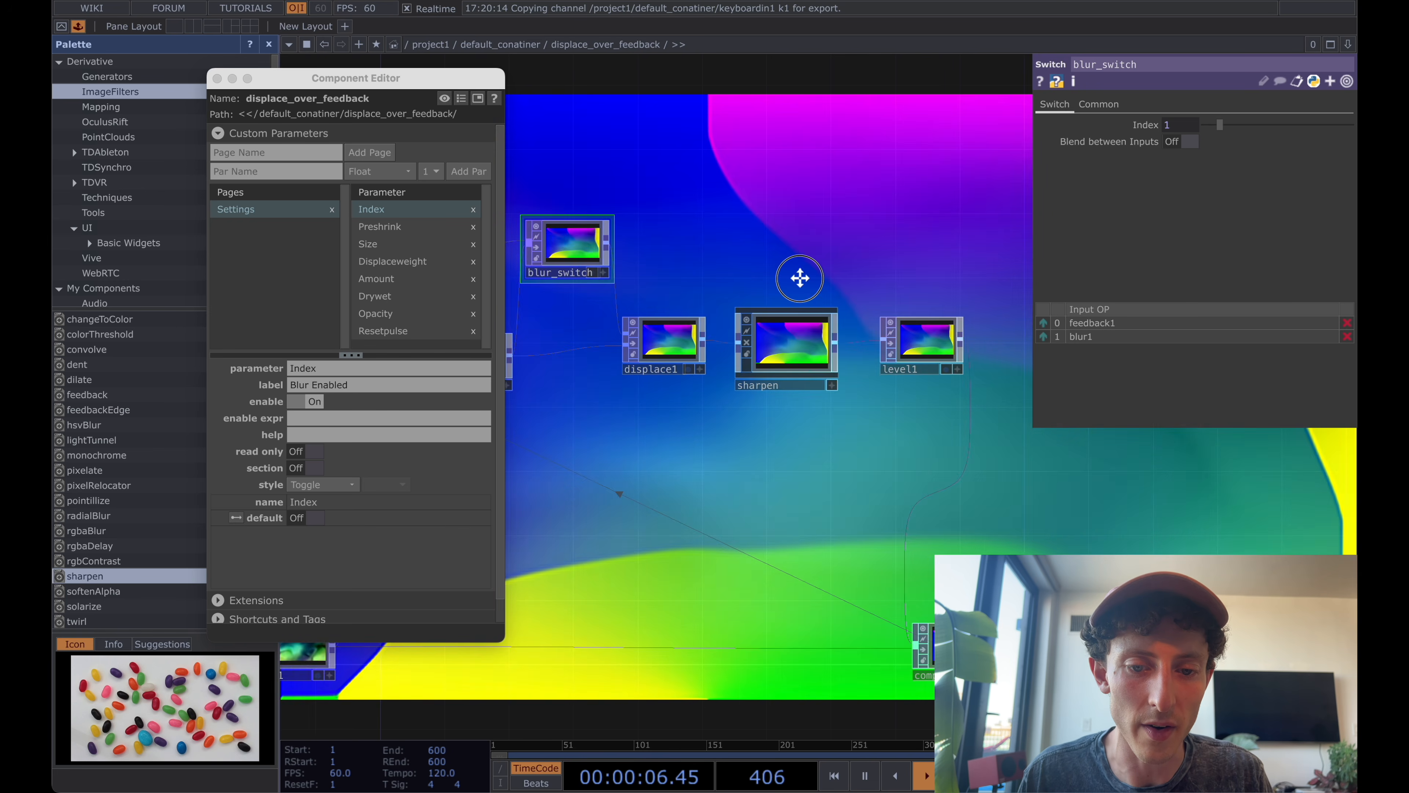
pyautogui.scroll(-1, 799, 278)
pyautogui.click(834, 327)
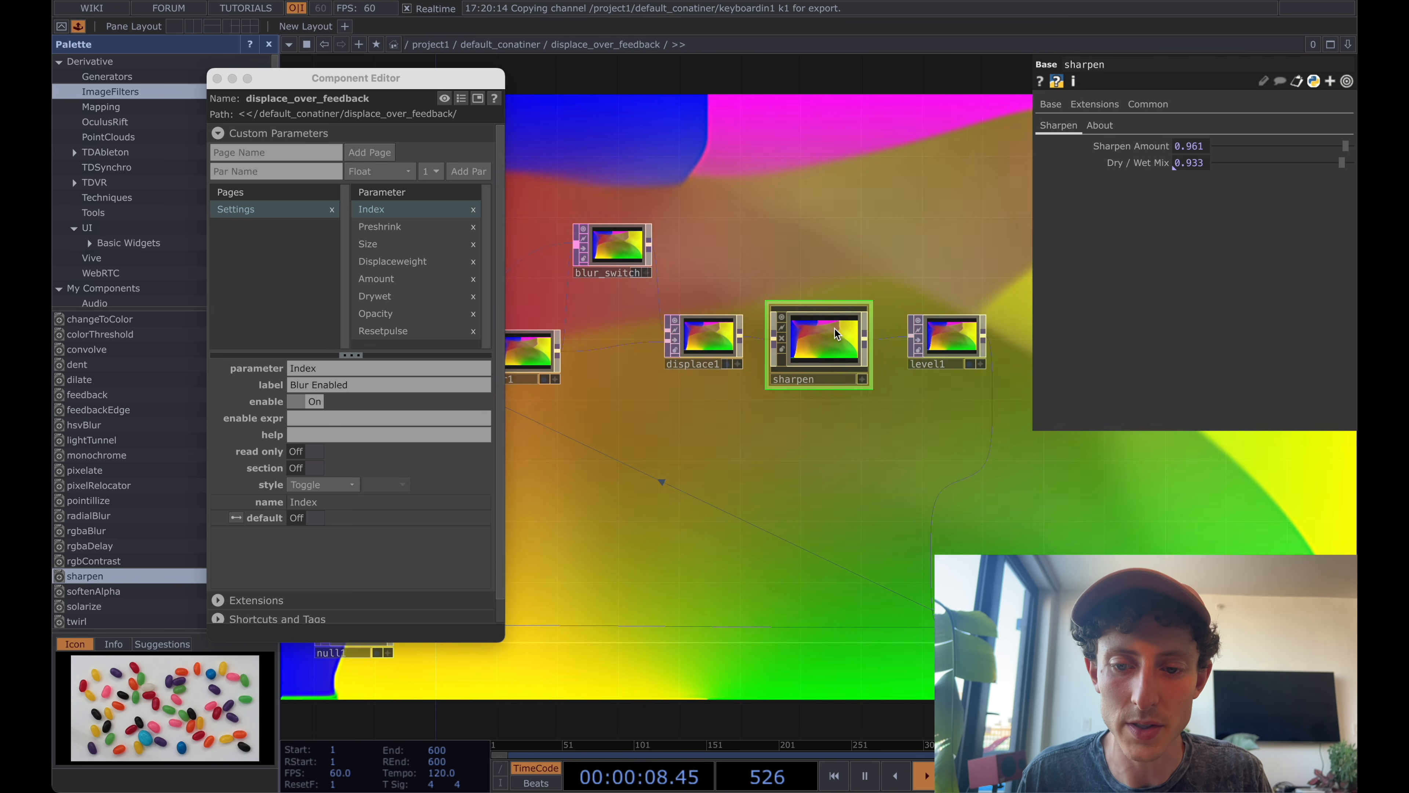
pyautogui.keyDown('shift'); pyautogui.click(942, 342); pyautogui.keyUp('shift')
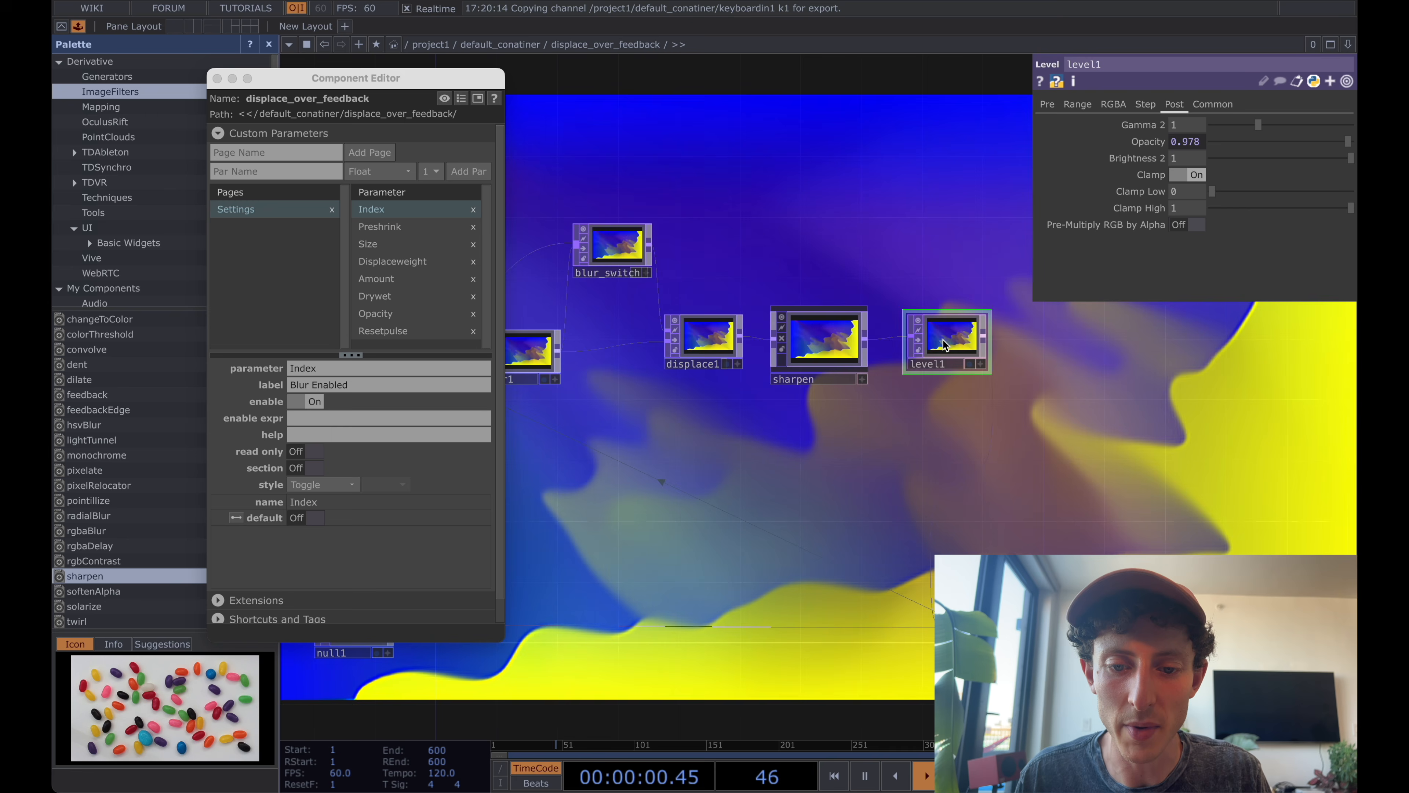
pyautogui.moveTo(823, 340); pyautogui.dragTo(941, 339)
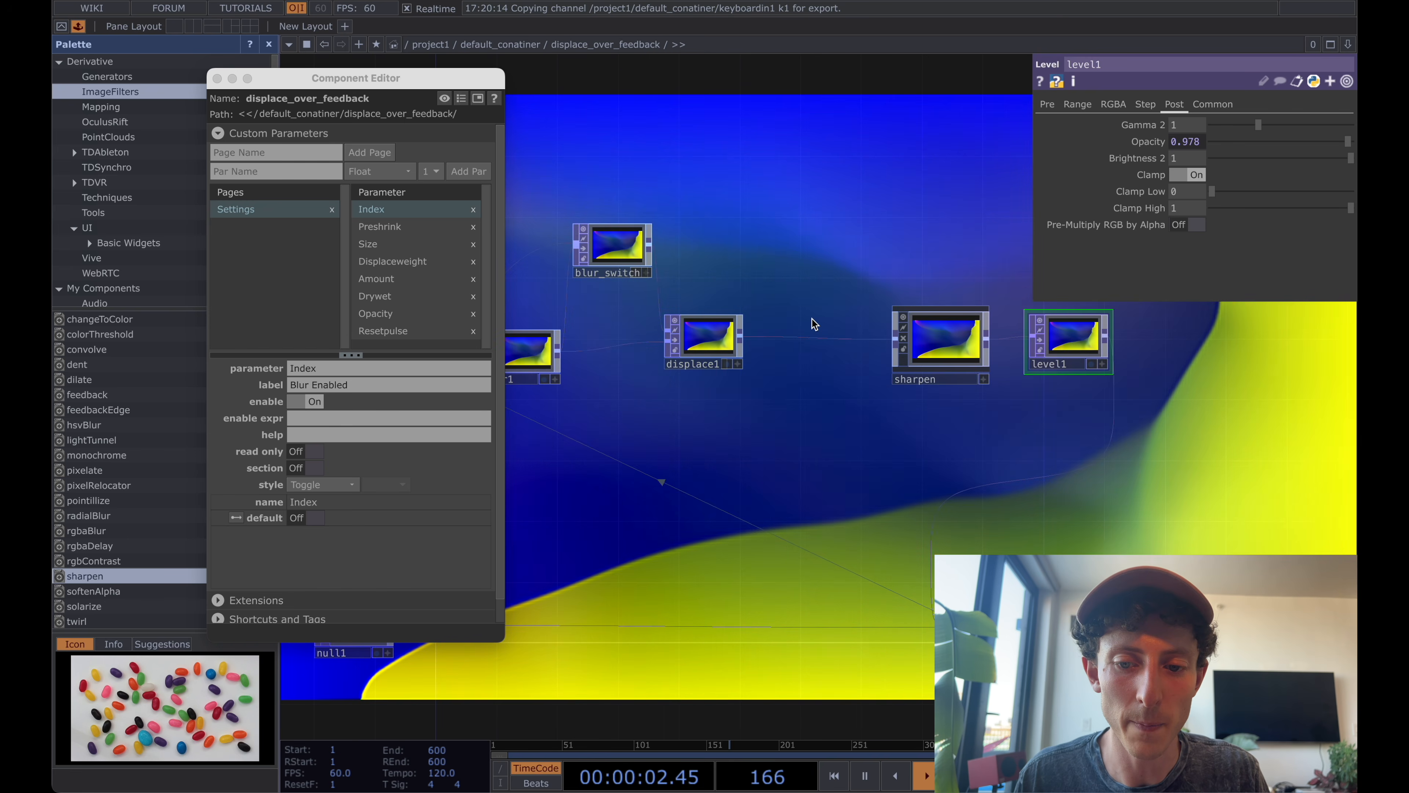
# Add a Switch TOP above sharpen.
pyautogui.moveTo(930, 251); pyautogui.dragTo(850, 252)
pyautogui.press('Tab')
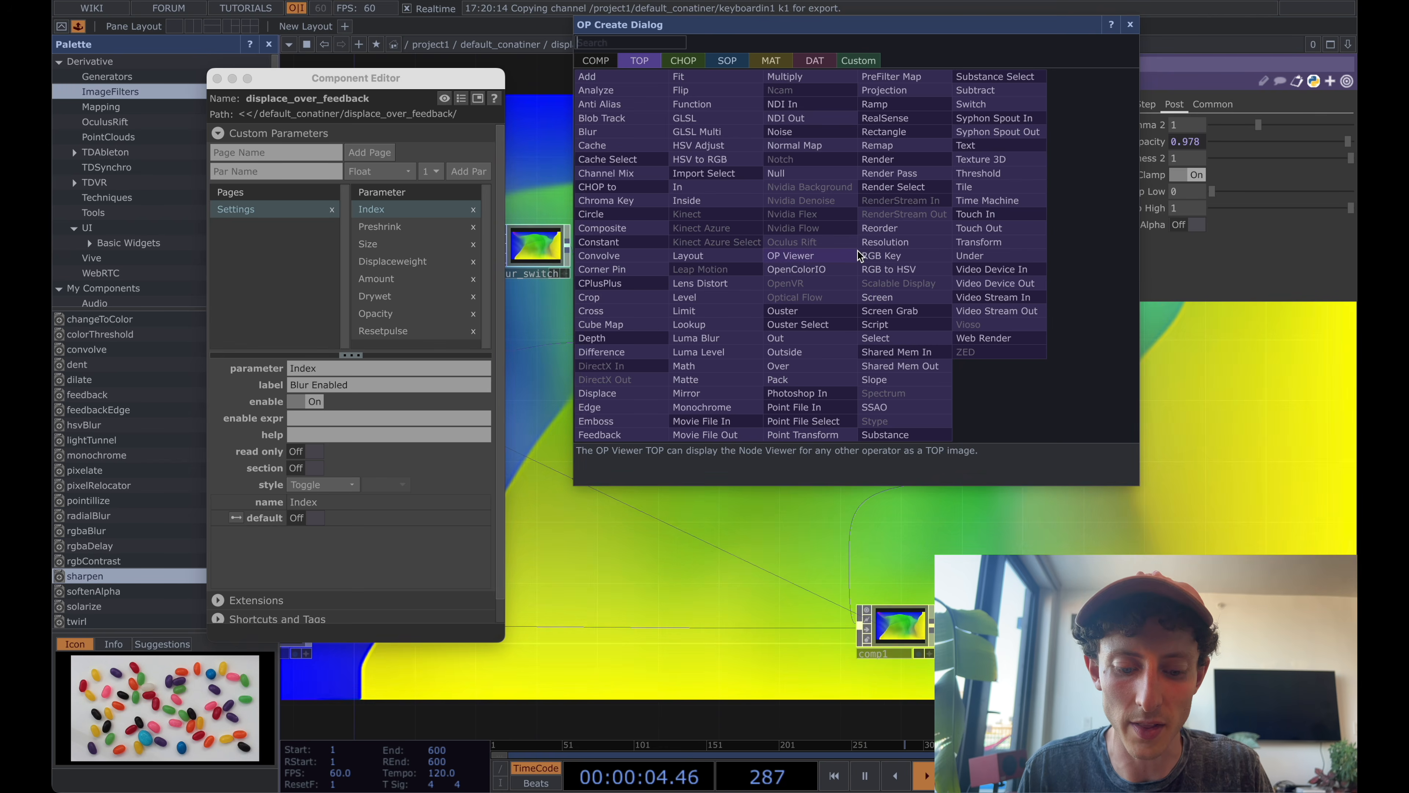
pyautogui.write('swi')
pyautogui.press('Return')
pyautogui.click(858, 250)
# Wire displace1 and sharpen into the new switch, feeding level1, and rename it sharpen_switch.
pyautogui.moveTo(660, 329); pyautogui.dragTo(794, 257)
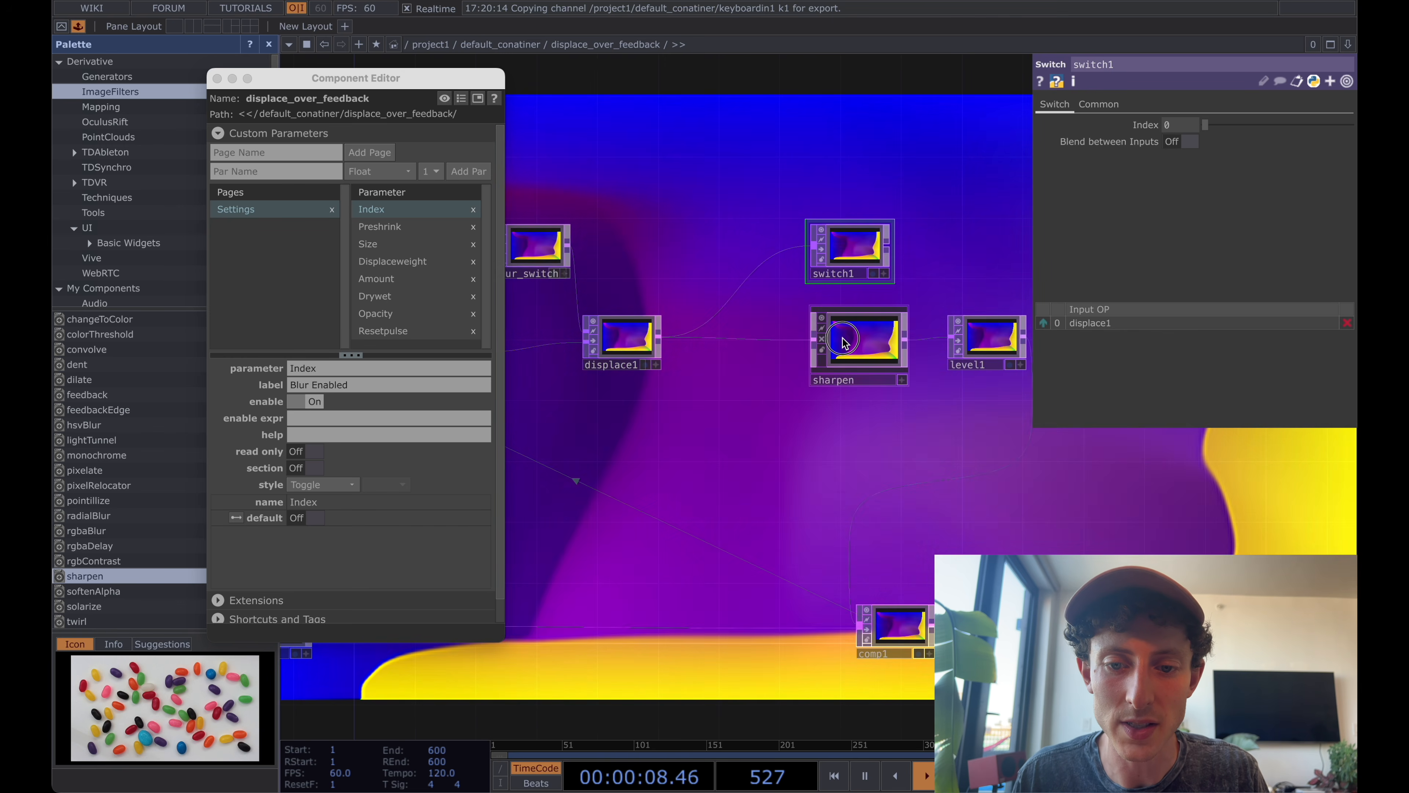
pyautogui.moveTo(814, 337); pyautogui.dragTo(810, 251)
pyautogui.moveTo(803, 340); pyautogui.dragTo(757, 339)
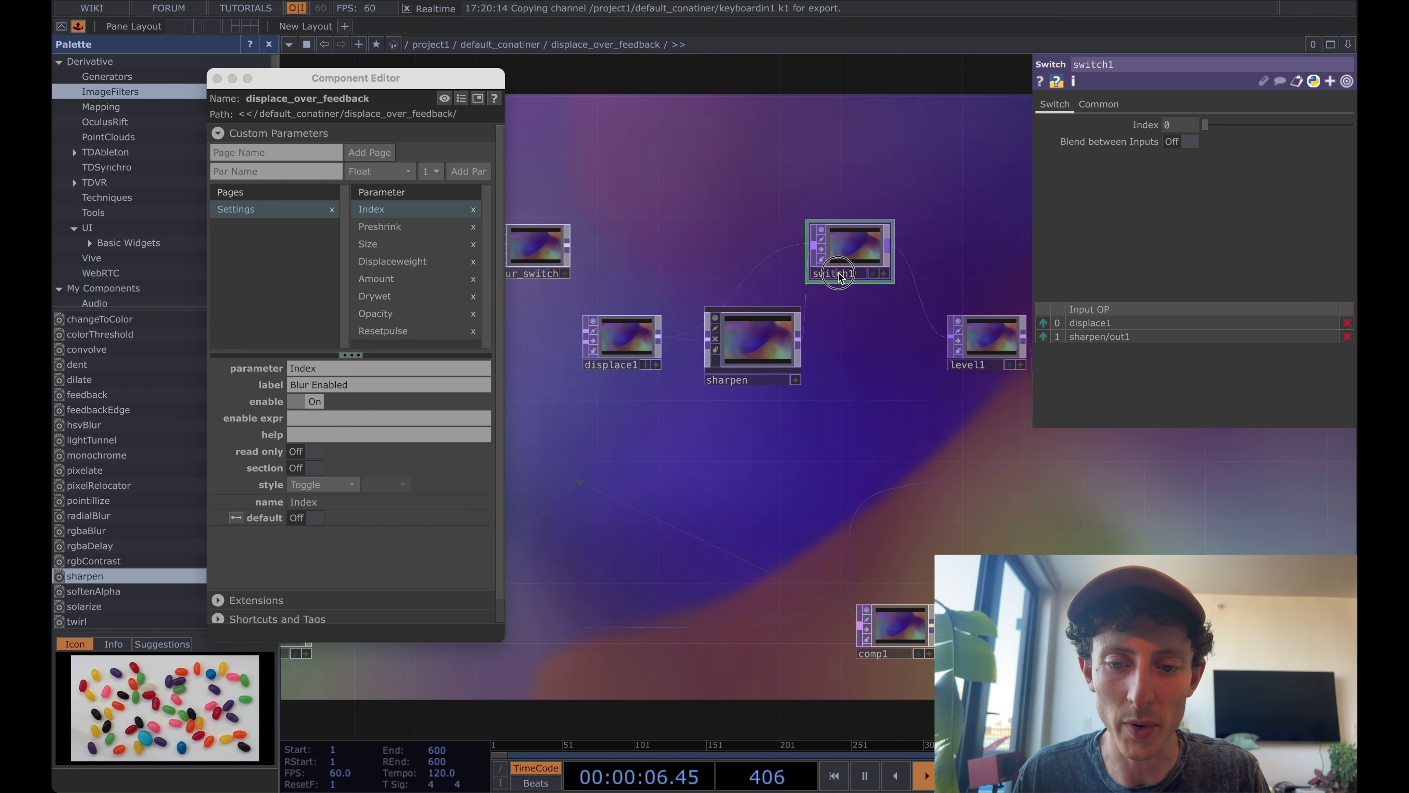
pyautogui.write('s')
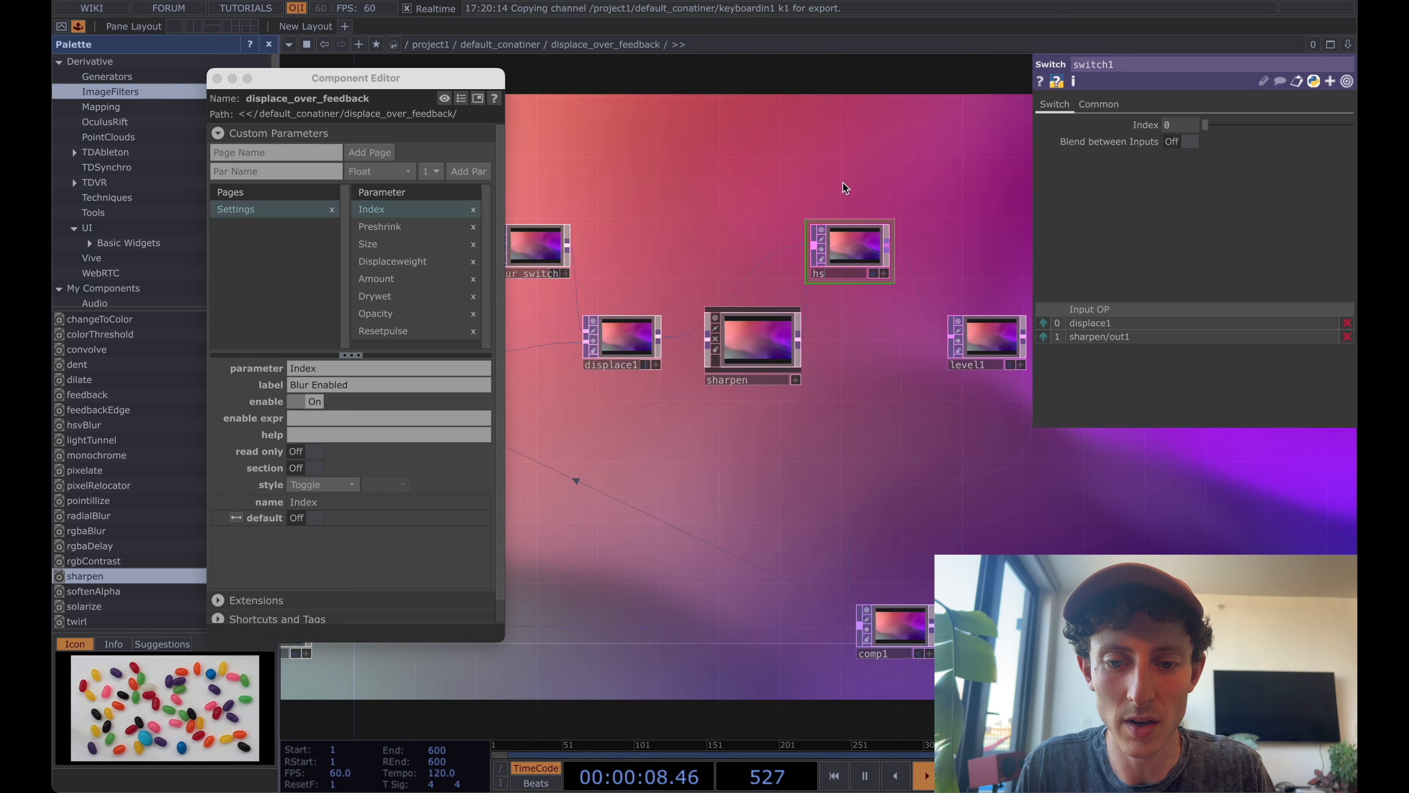
pyautogui.write('harpen_switch')
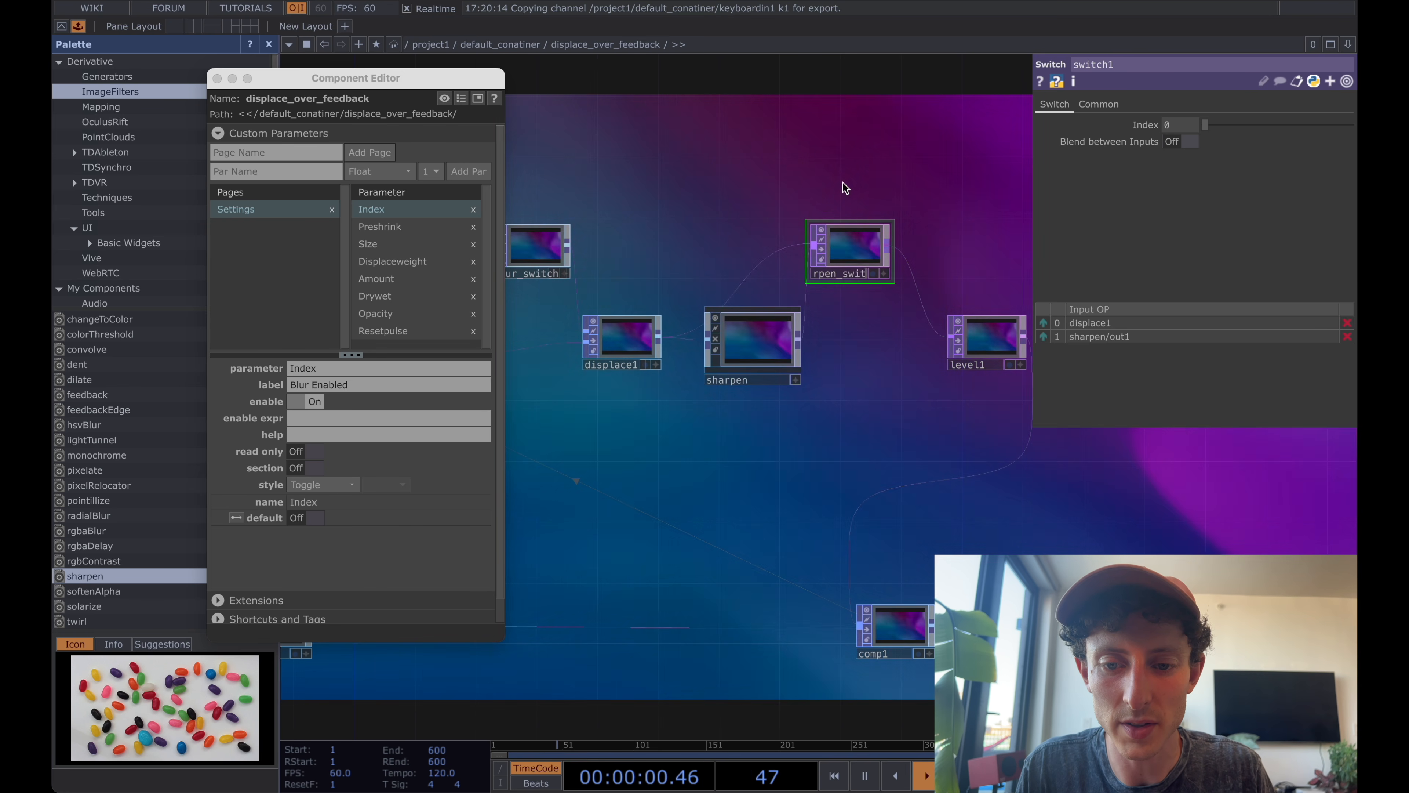
pyautogui.press('Return')
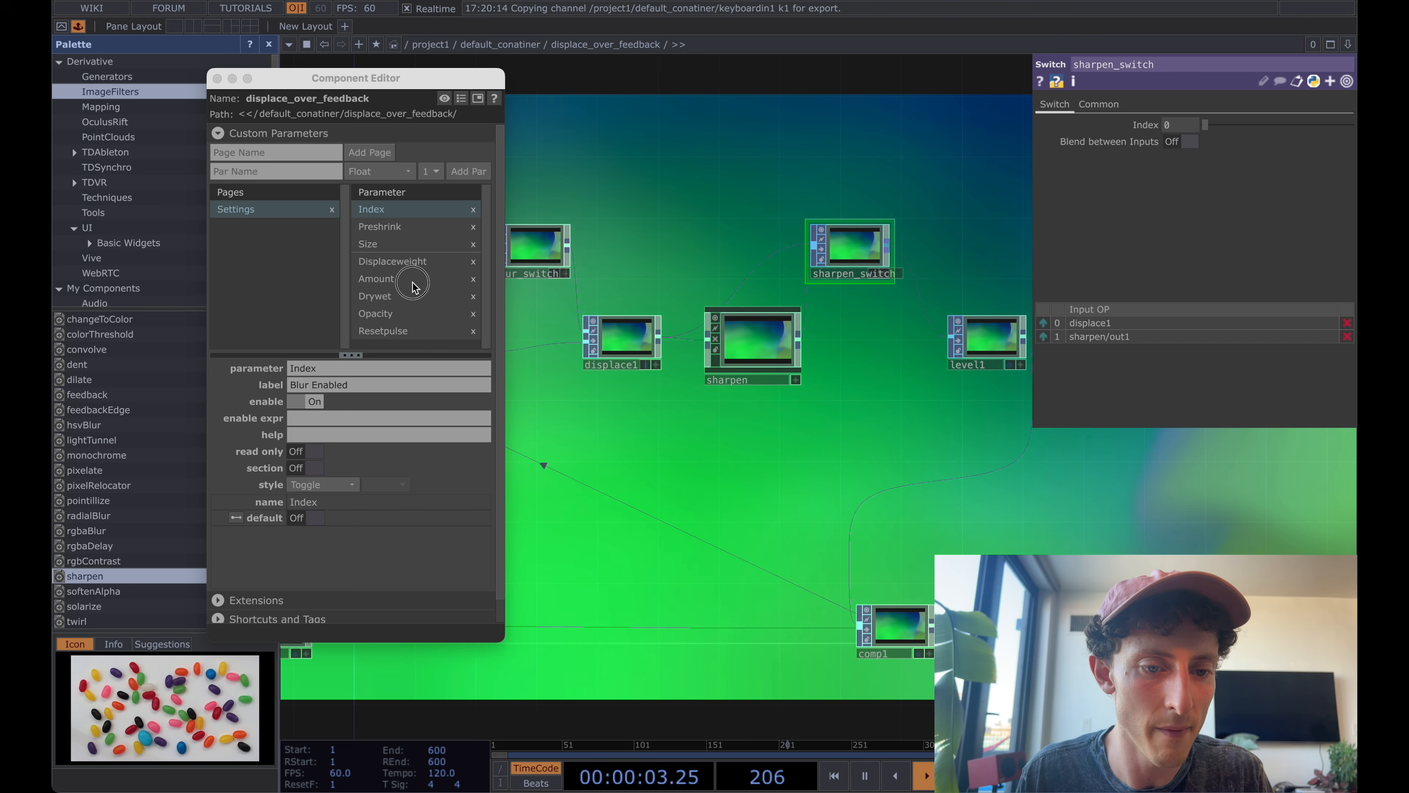
# Add sharpen_switch's Index to the Settings page below Amount as a bound master parameter, labelled Sharpen Enabled with the Toggle style.
pyautogui.moveTo(412, 281); pyautogui.dragTo(410, 287)
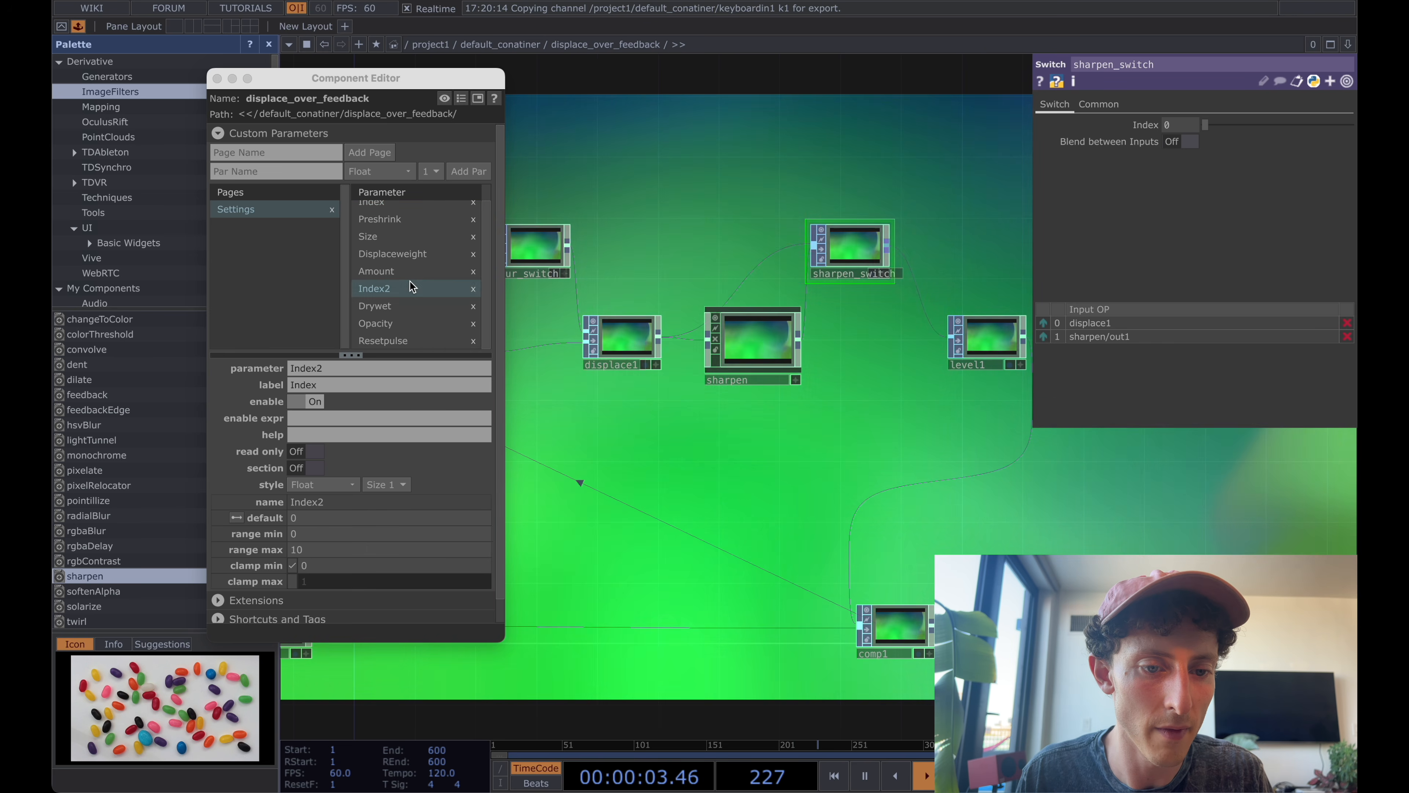
pyautogui.click(477, 295)
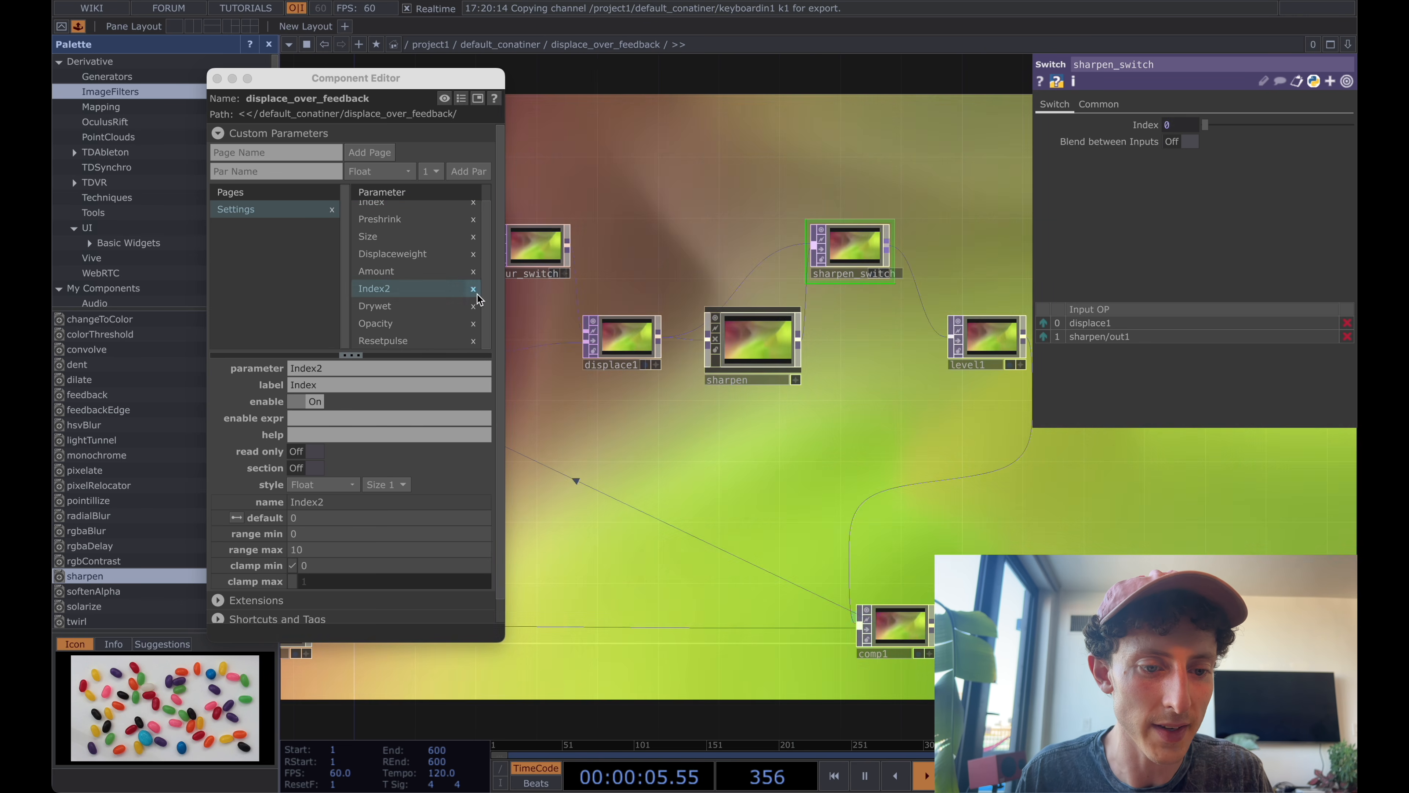
pyautogui.click(310, 384)
pyautogui.write('S')
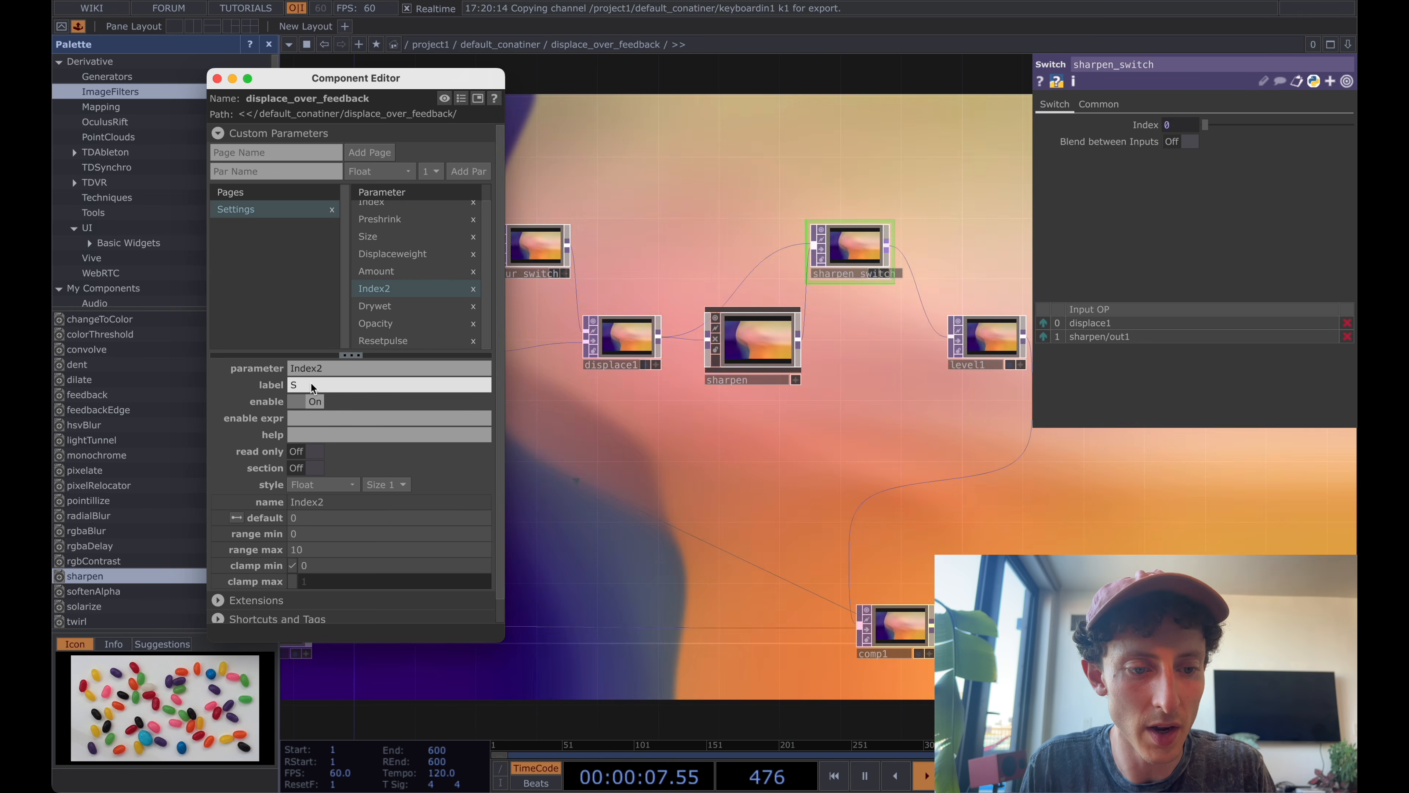
pyautogui.write('harpen Enabled')
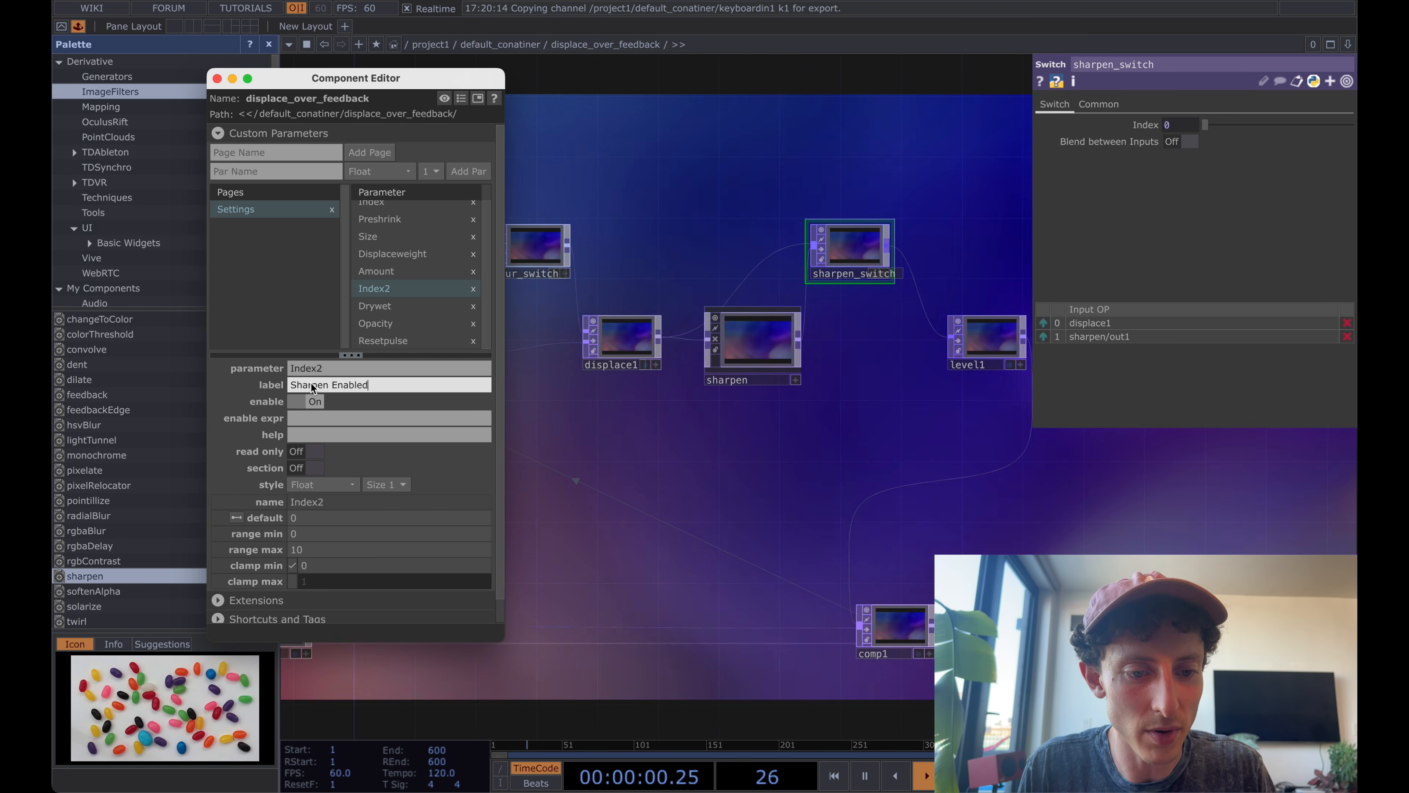
pyautogui.press('Return')
pyautogui.click(323, 484)
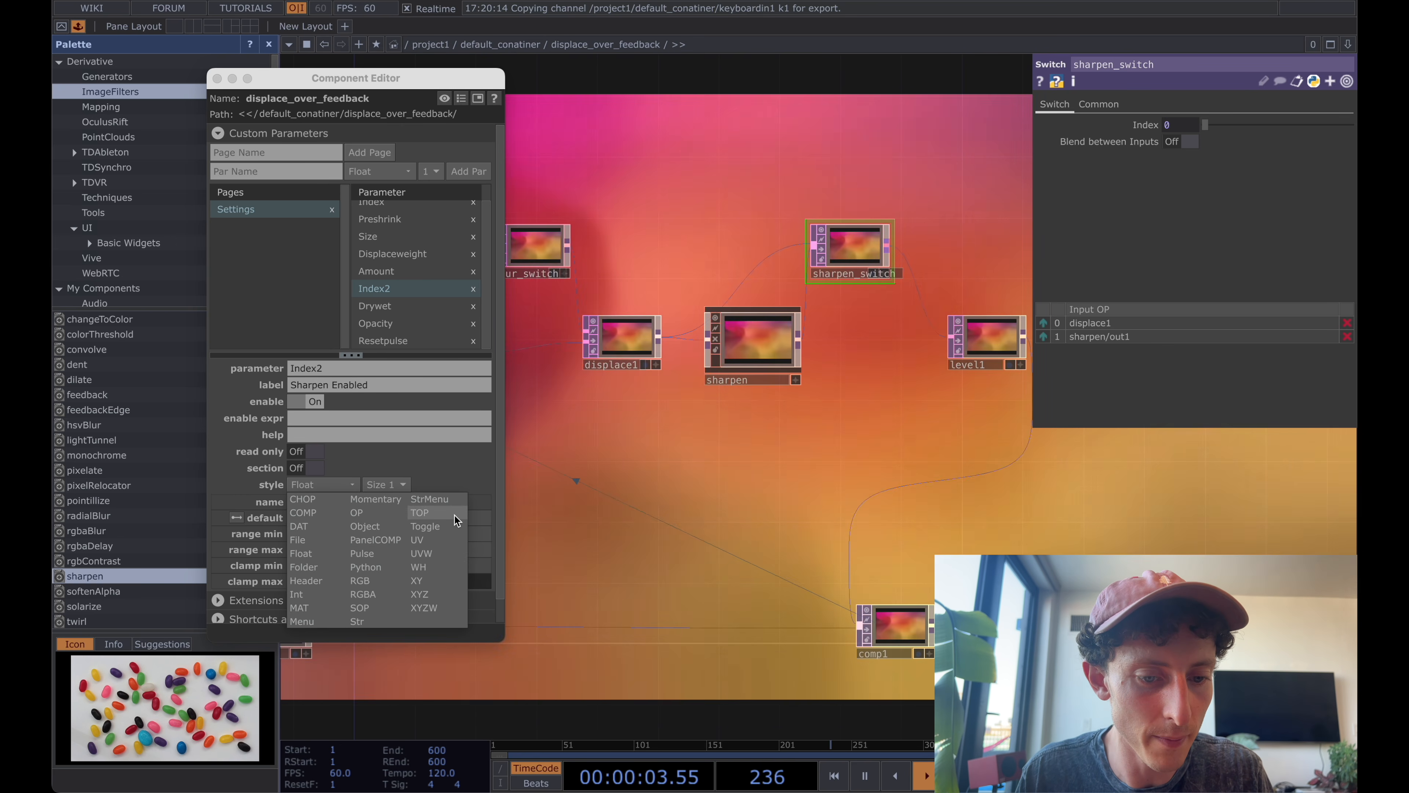
pyautogui.click(426, 525)
# Move sharpen, sharpen_switch and level1 further away from displace1 to make room for another switch.
pyautogui.scroll(-2, 736, 231)
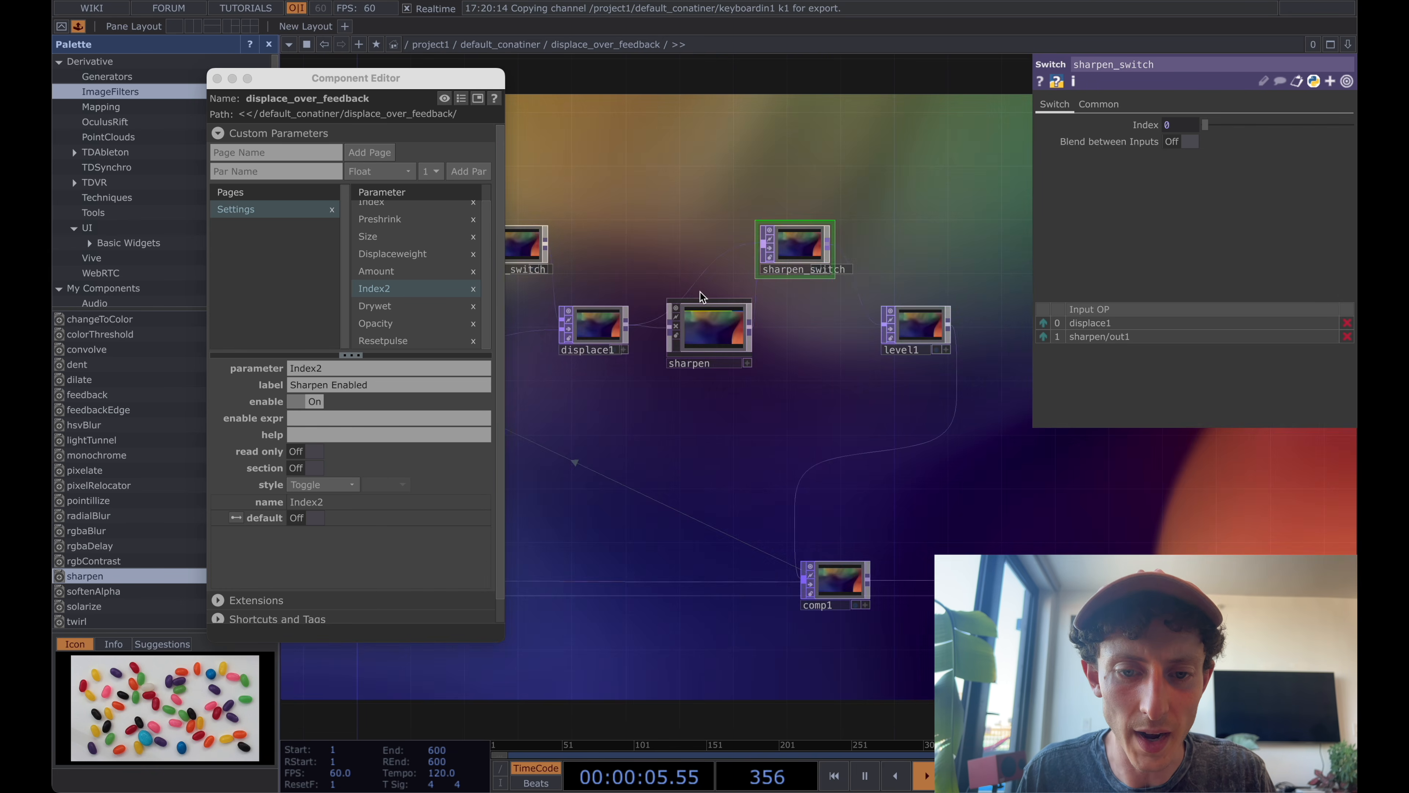
pyautogui.click(704, 322)
pyautogui.keyDown('shift'); pyautogui.click(922, 326); pyautogui.keyUp('shift')
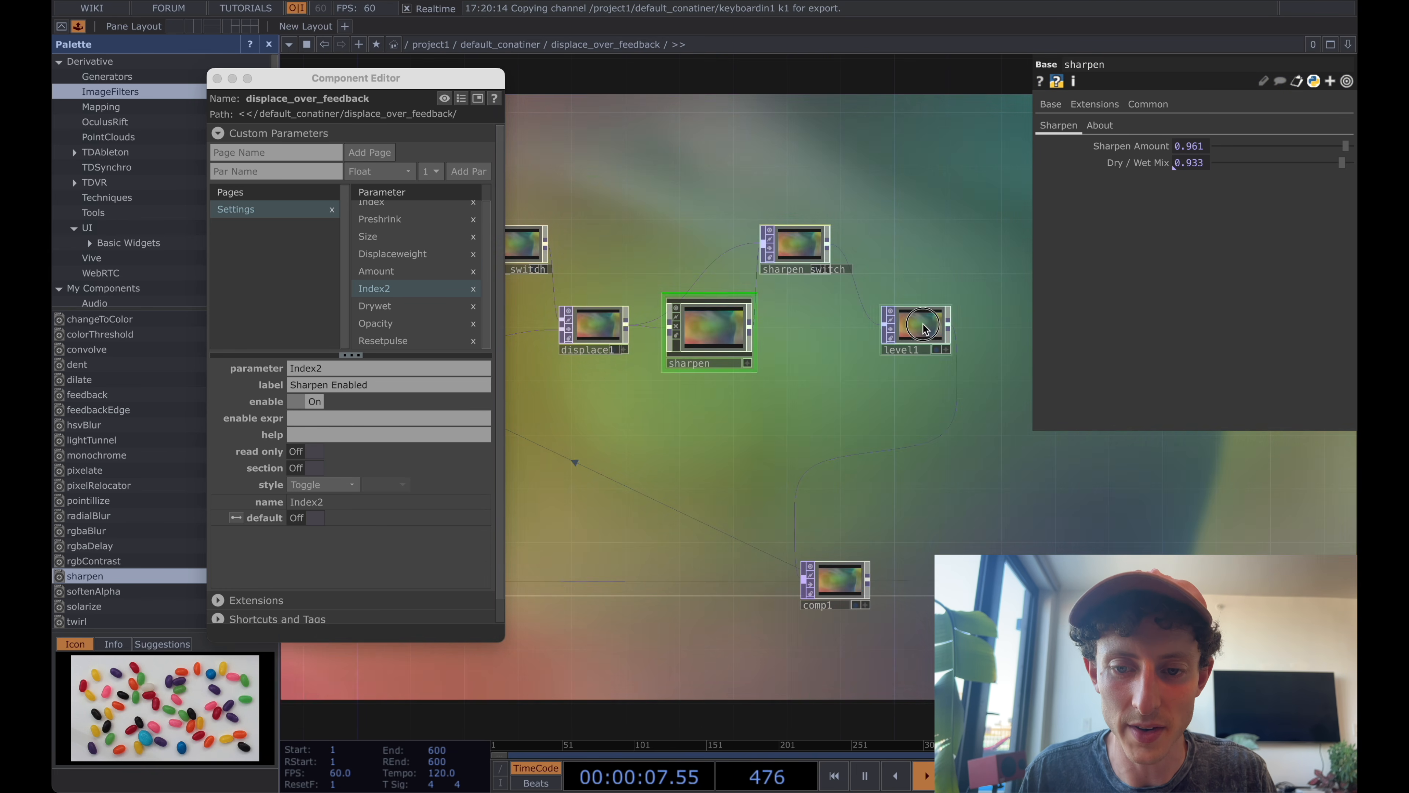
pyautogui.moveTo(730, 327); pyautogui.dragTo(849, 329)
pyautogui.moveTo(708, 258); pyautogui.dragTo(784, 258)
# Add a Switch TOP between blur_switch and sharpen_switch, above displace1.
pyautogui.press('Tab')
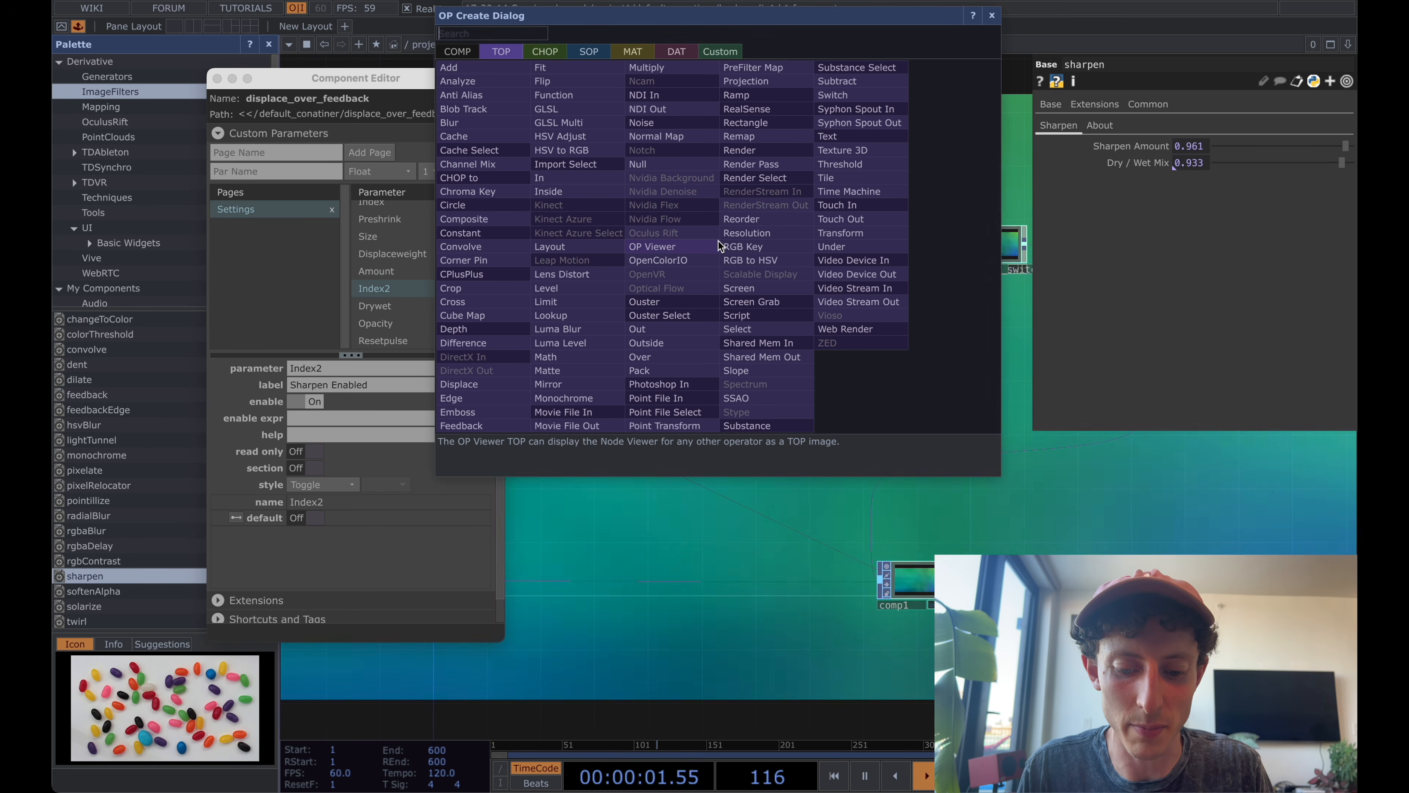
pyautogui.write('swi')
pyautogui.press('Return')
pyautogui.click(736, 243)
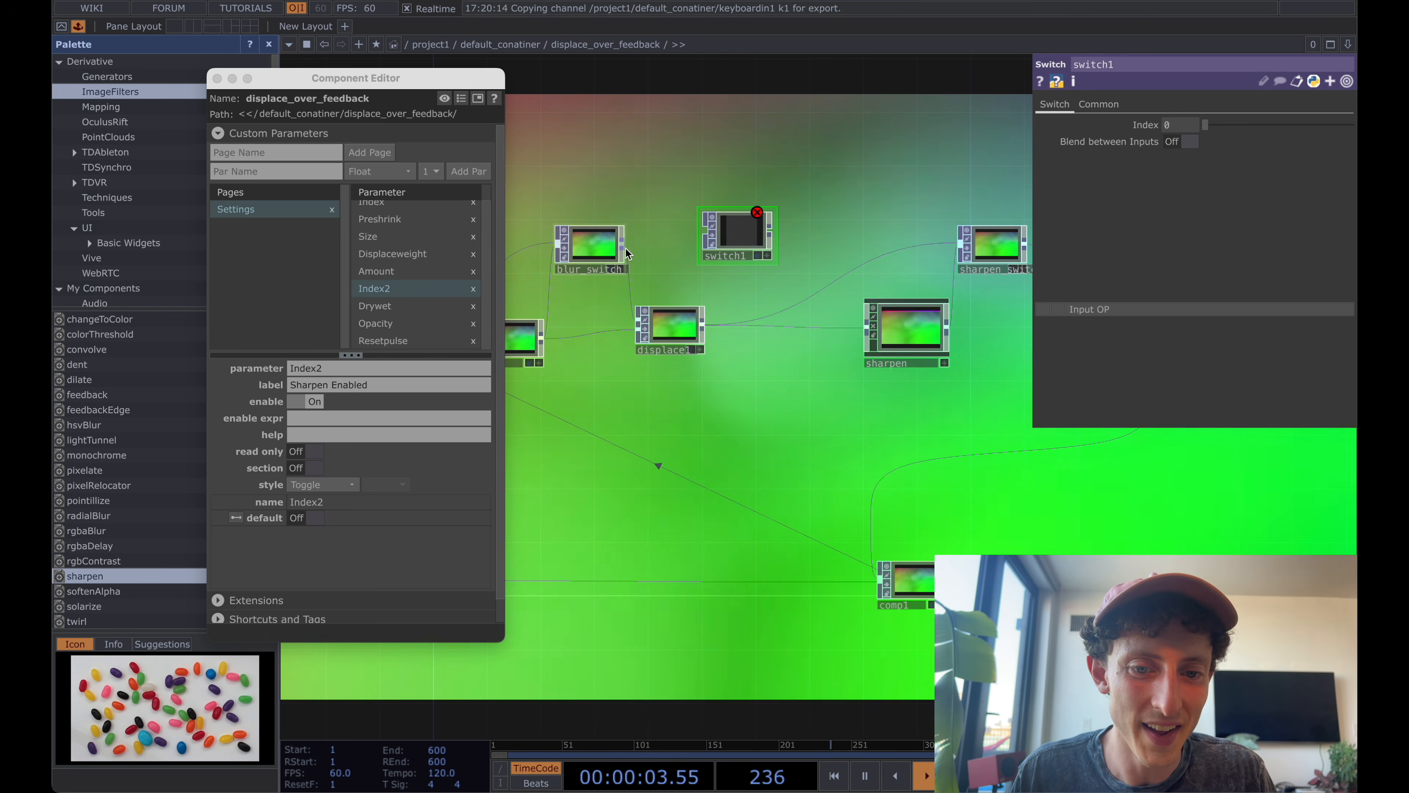
# Wire blur_switch and displace1 into the new switch, feed its output to sharpen and sharpen_switch, and align it with the other switches.
pyautogui.moveTo(622, 244); pyautogui.dragTo(689, 245)
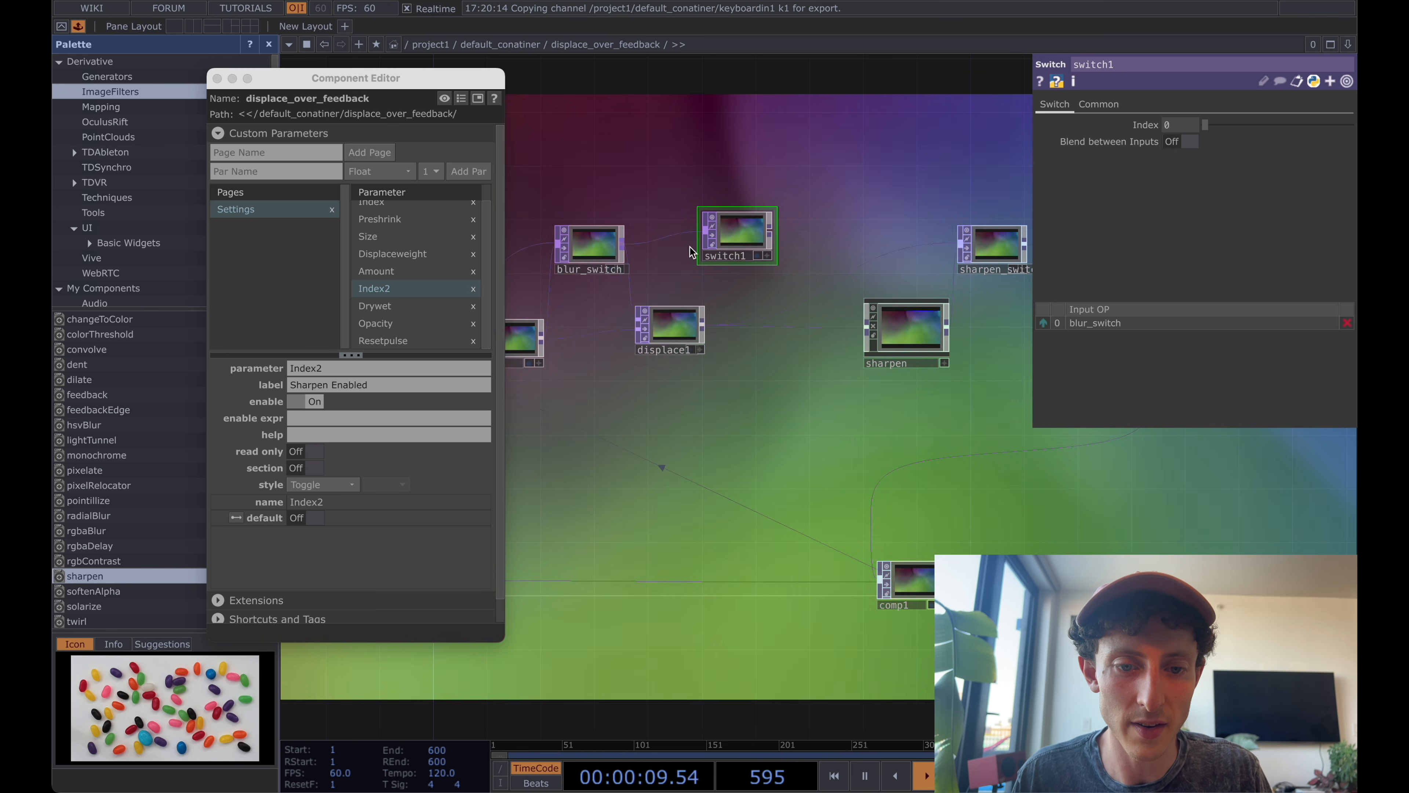
pyautogui.moveTo(641, 332); pyautogui.dragTo(777, 222)
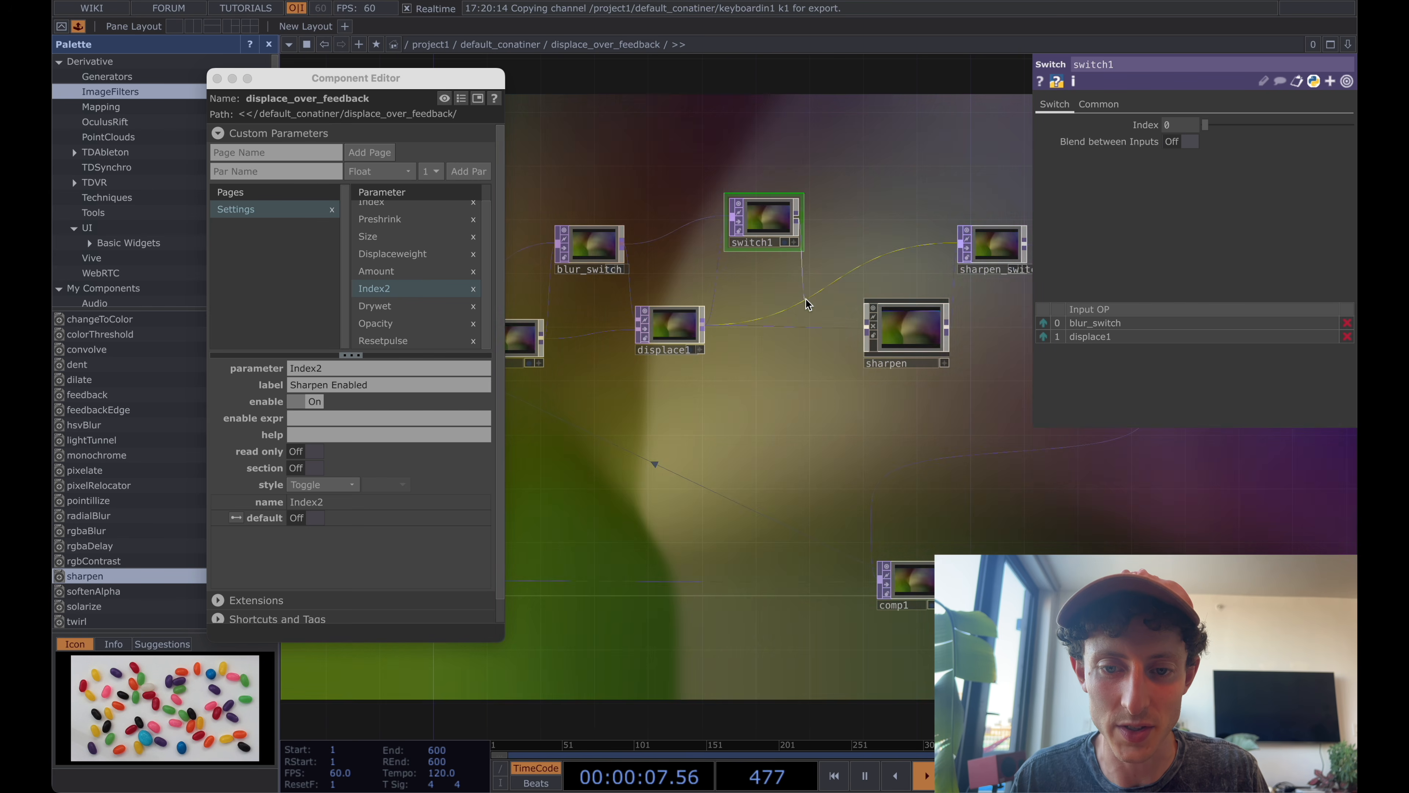
pyautogui.moveTo(817, 321); pyautogui.dragTo(822, 333)
pyautogui.moveTo(770, 214); pyautogui.dragTo(786, 241)
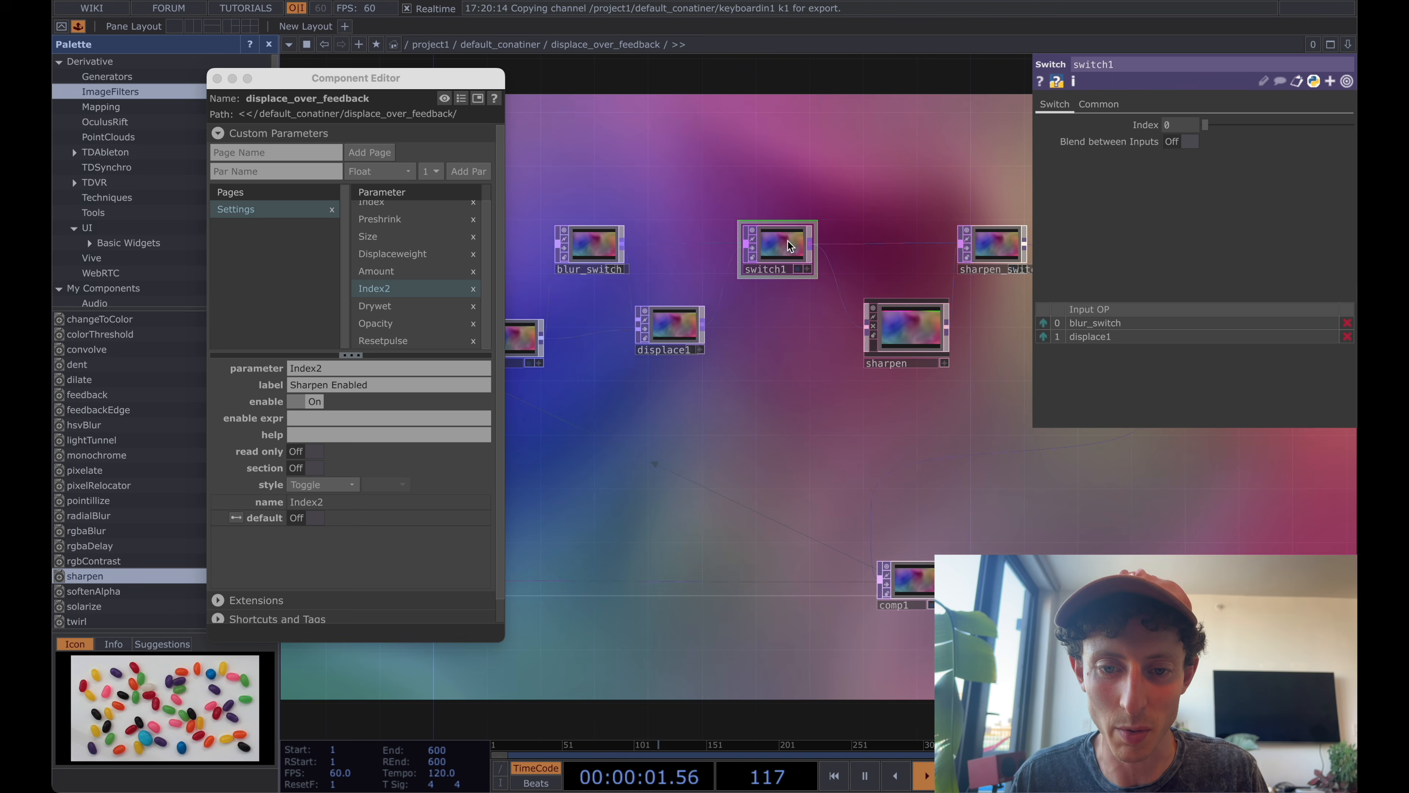
# Turn off out1's display in the network background and rename switch1 as displace_switch.
pyautogui.moveTo(770, 391); pyautogui.dragTo(541, 354)
pyautogui.scroll(-3, 611, 368)
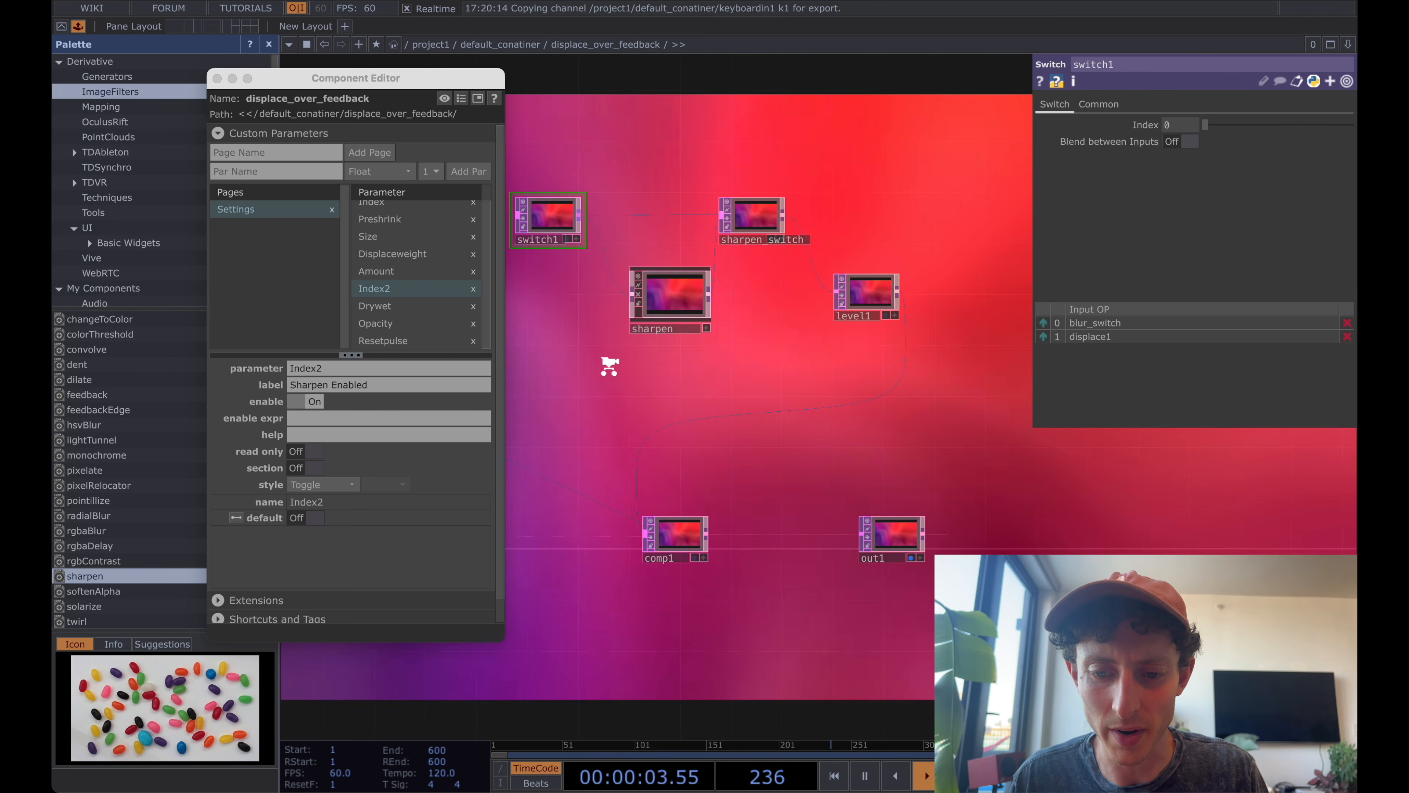
pyautogui.click(883, 540)
pyautogui.moveTo(668, 416); pyautogui.dragTo(775, 543)
pyautogui.scroll(4, 842, 468)
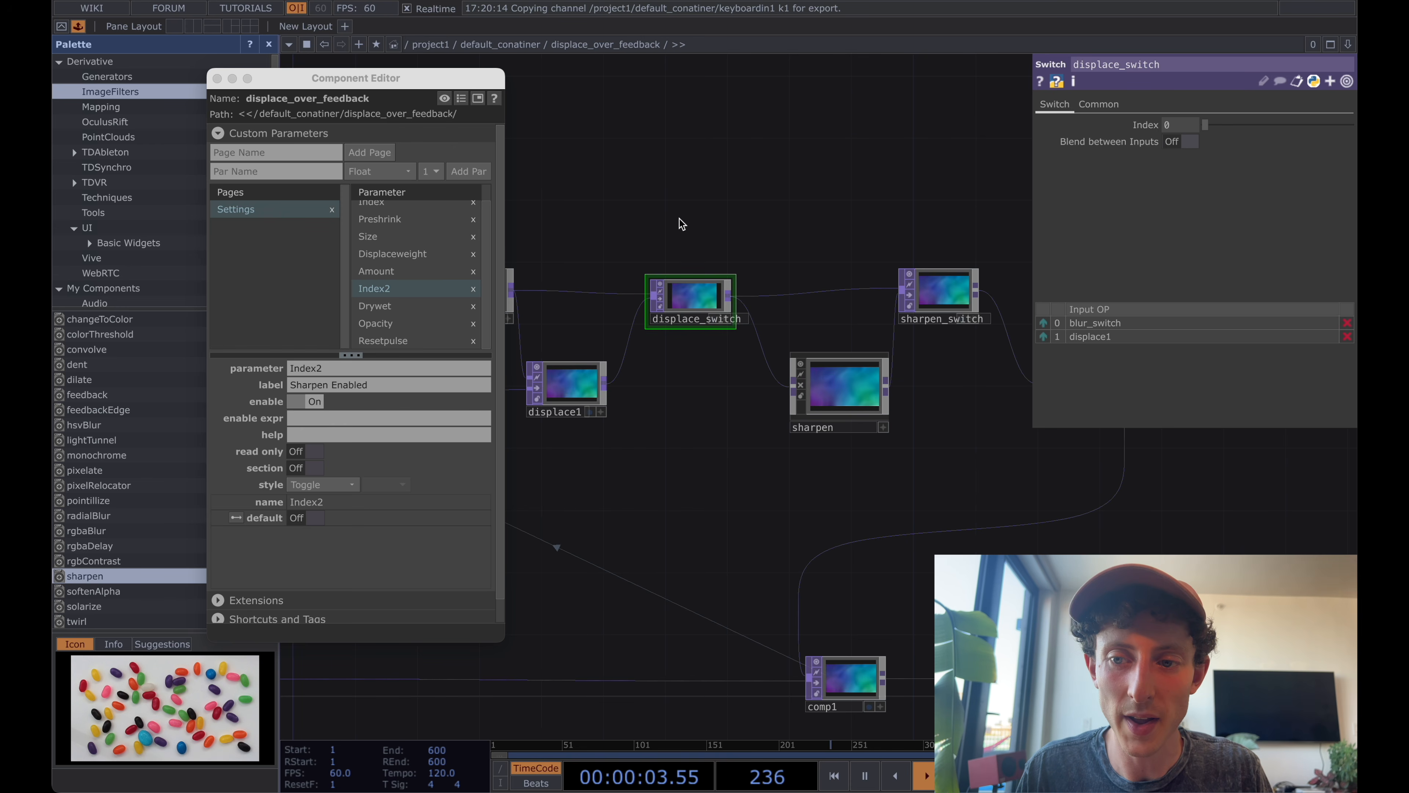
# Add displace_switch's Index to Settings above Displaceweight as a bound master parameter, labelled Displace Enabled with the Toggle style.
pyautogui.moveTo(682, 223); pyautogui.dragTo(761, 222)
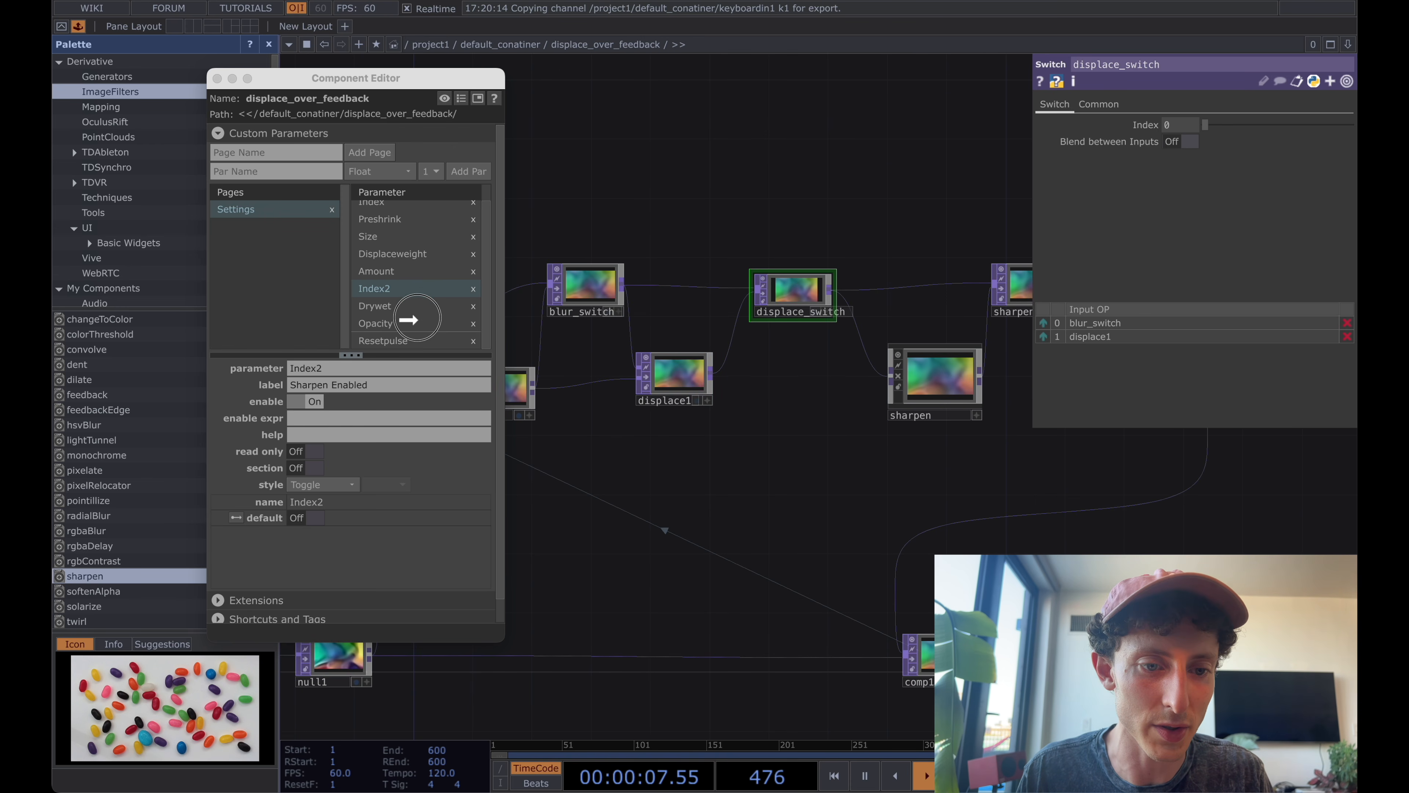
pyautogui.moveTo(409, 245); pyautogui.dragTo(408, 246)
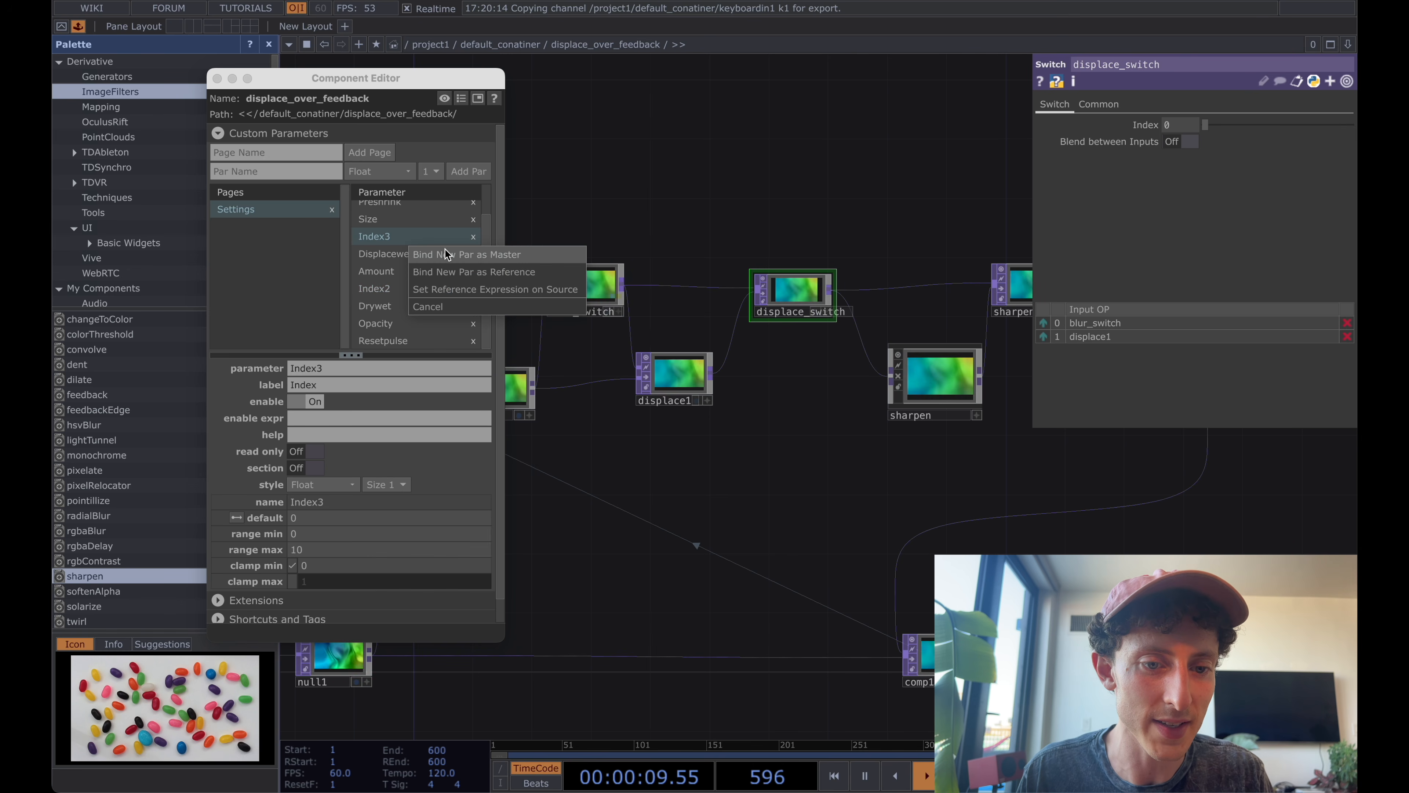
pyautogui.click(482, 255)
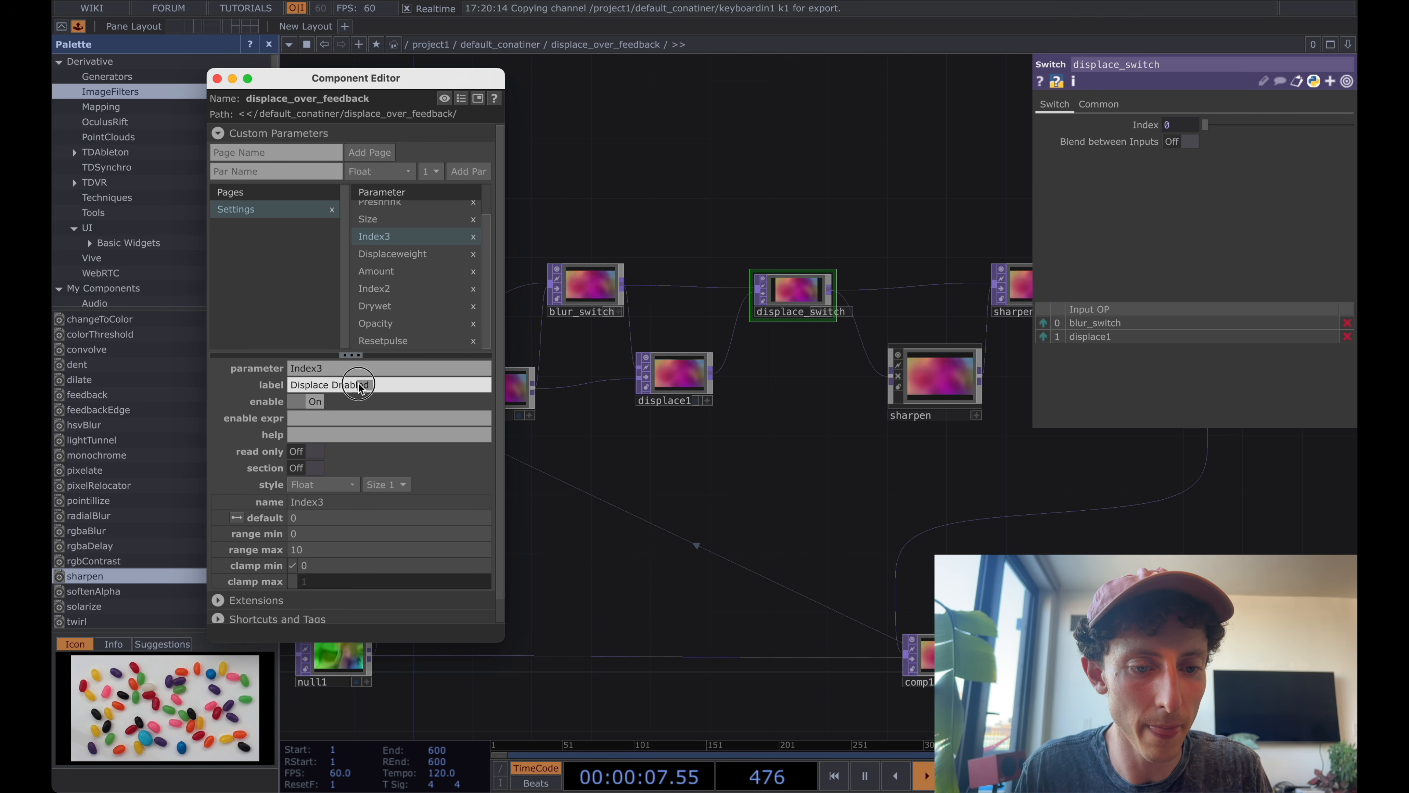
pyautogui.write('led')
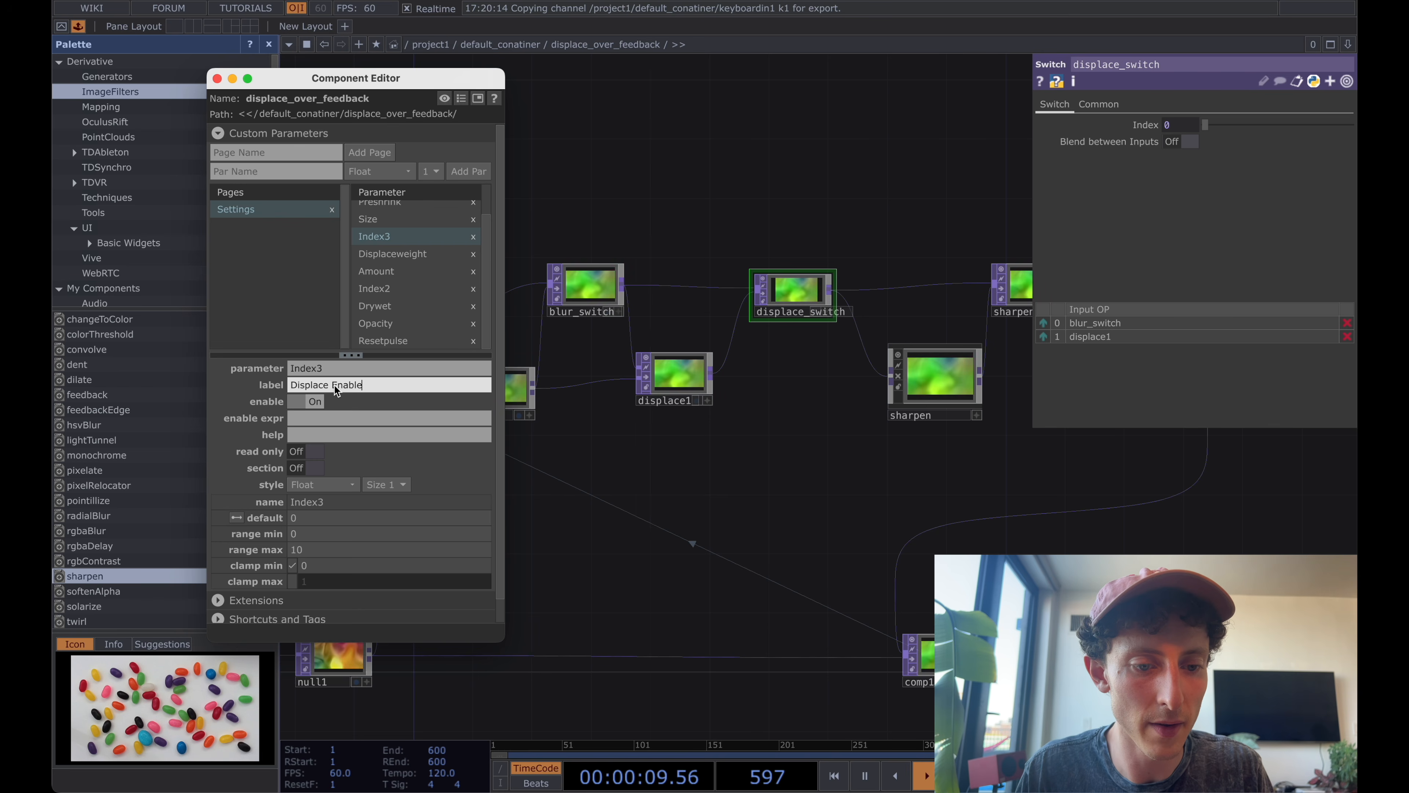
pyautogui.press('Return')
pyautogui.click(319, 485)
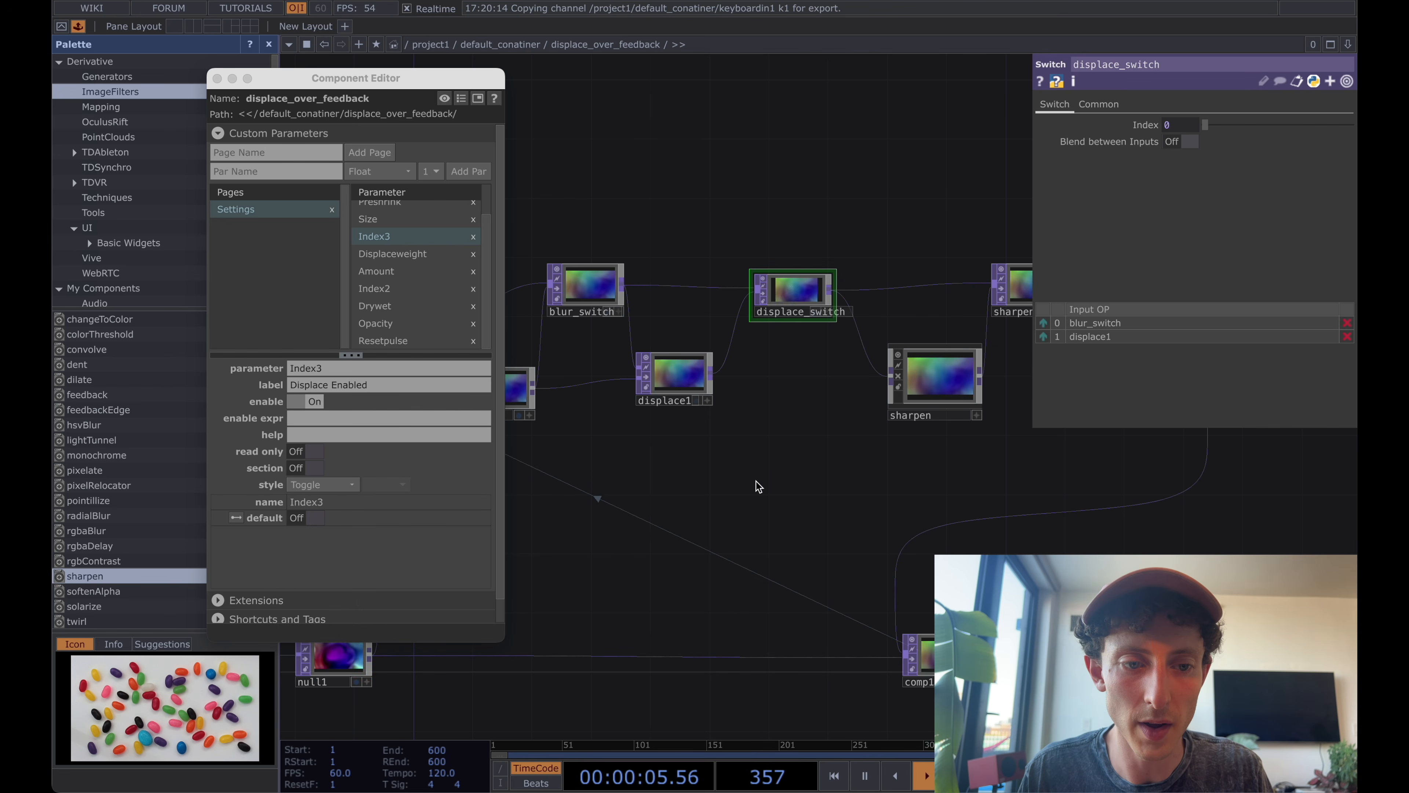
# Go up to the parent network and reorder the custom parameters so Sharpen Enabled sits above Sharpen Amount.
pyautogui.press('u')
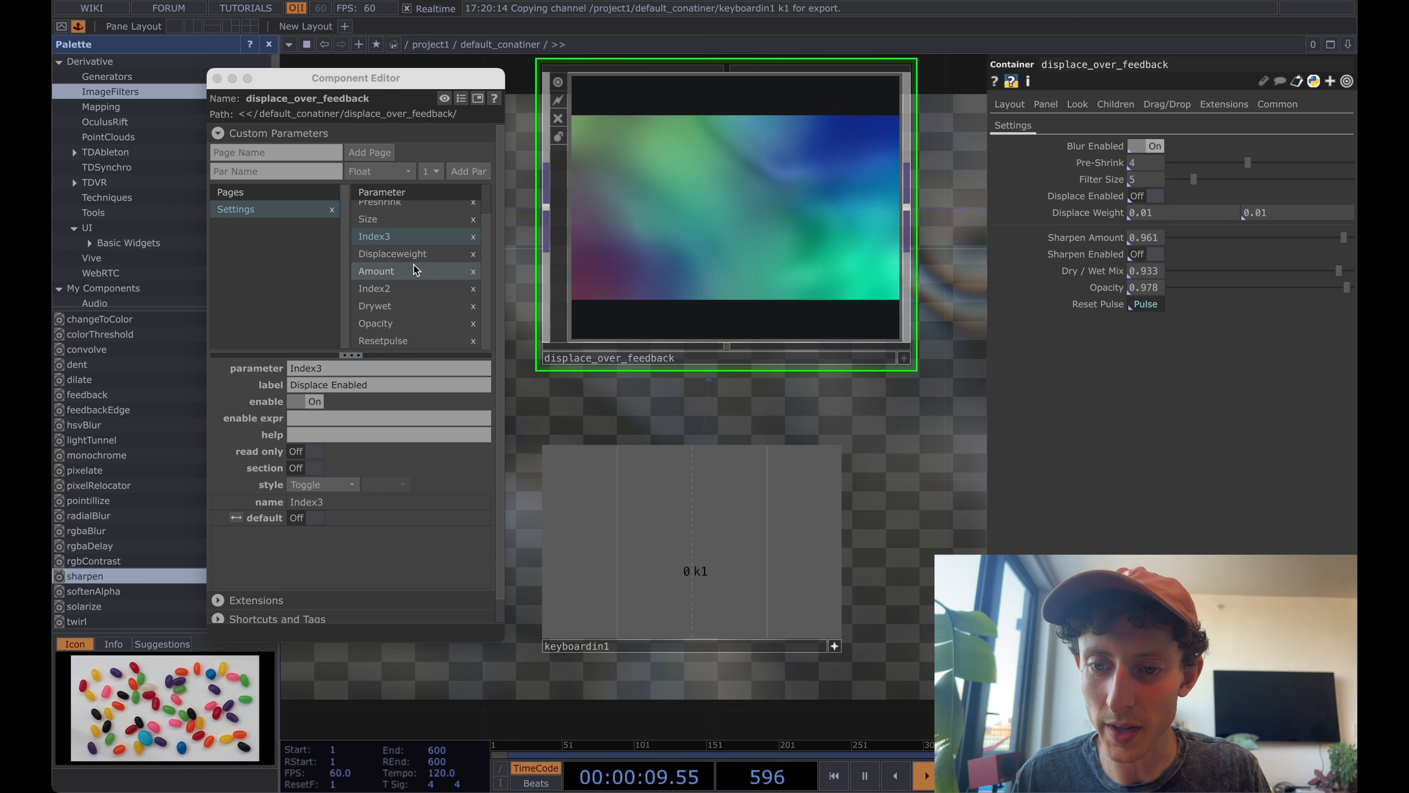
pyautogui.click(409, 288)
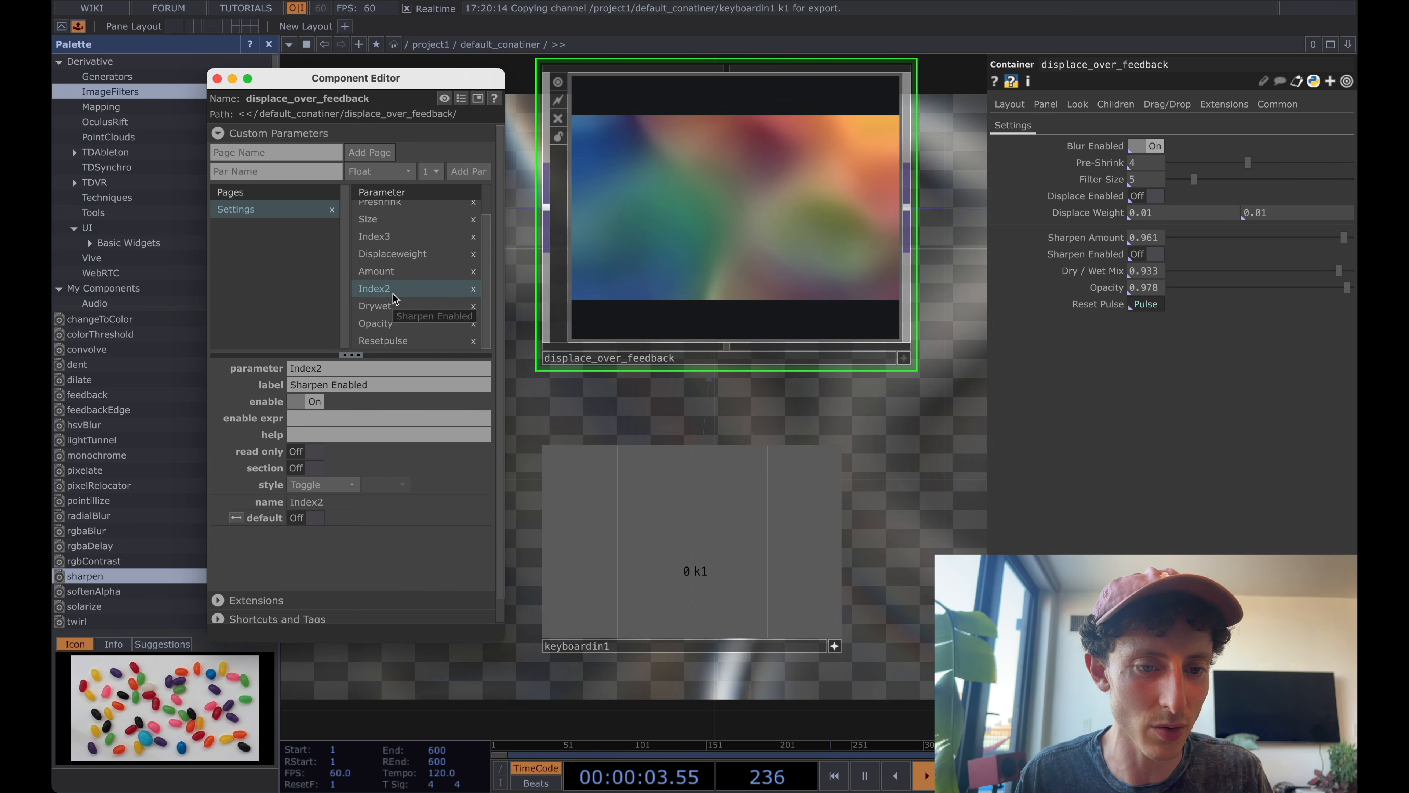
pyautogui.moveTo(393, 294); pyautogui.dragTo(394, 270)
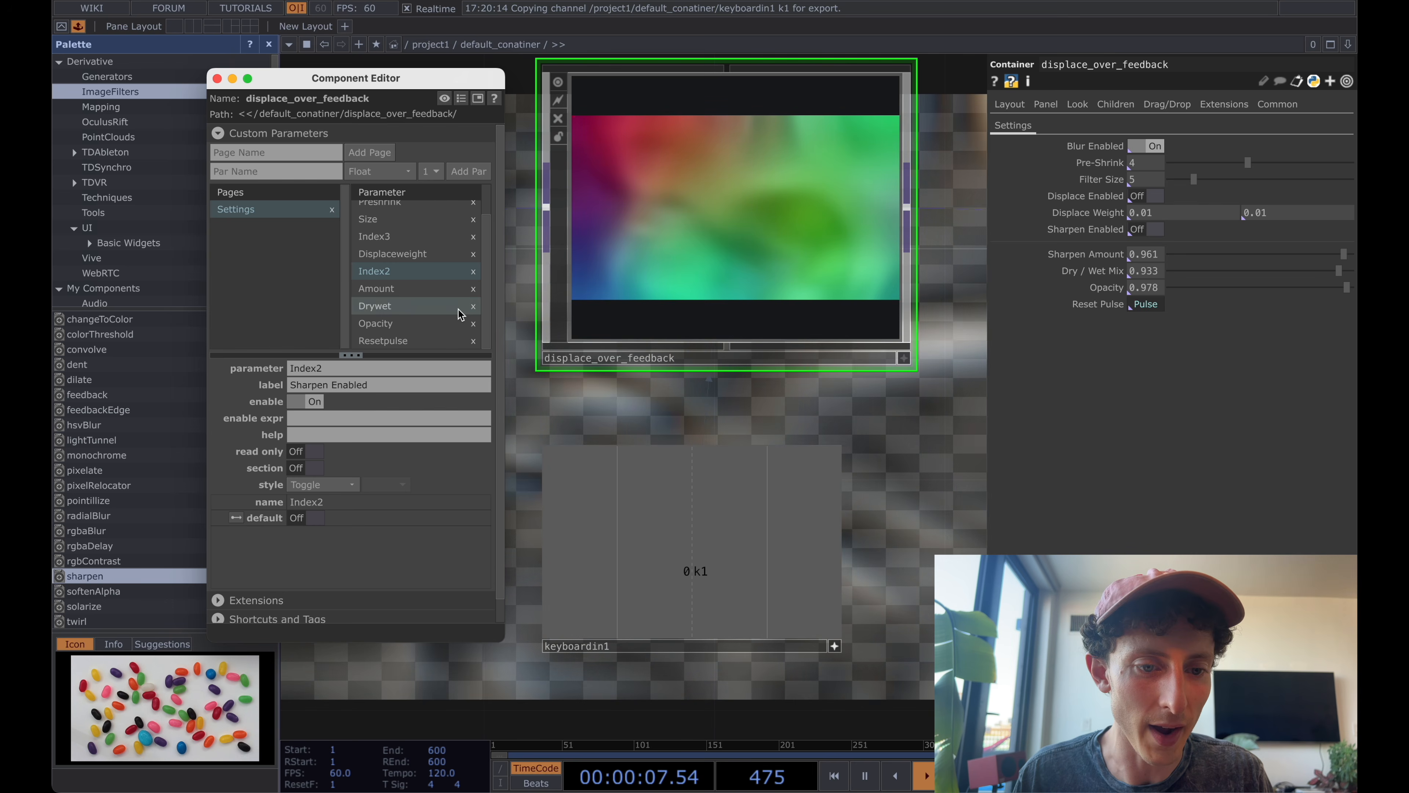
# Turn the section divider off for Sharpen Amount and on for Displace Enabled, Sharpen Enabled and Opacity.
pyautogui.click(411, 288)
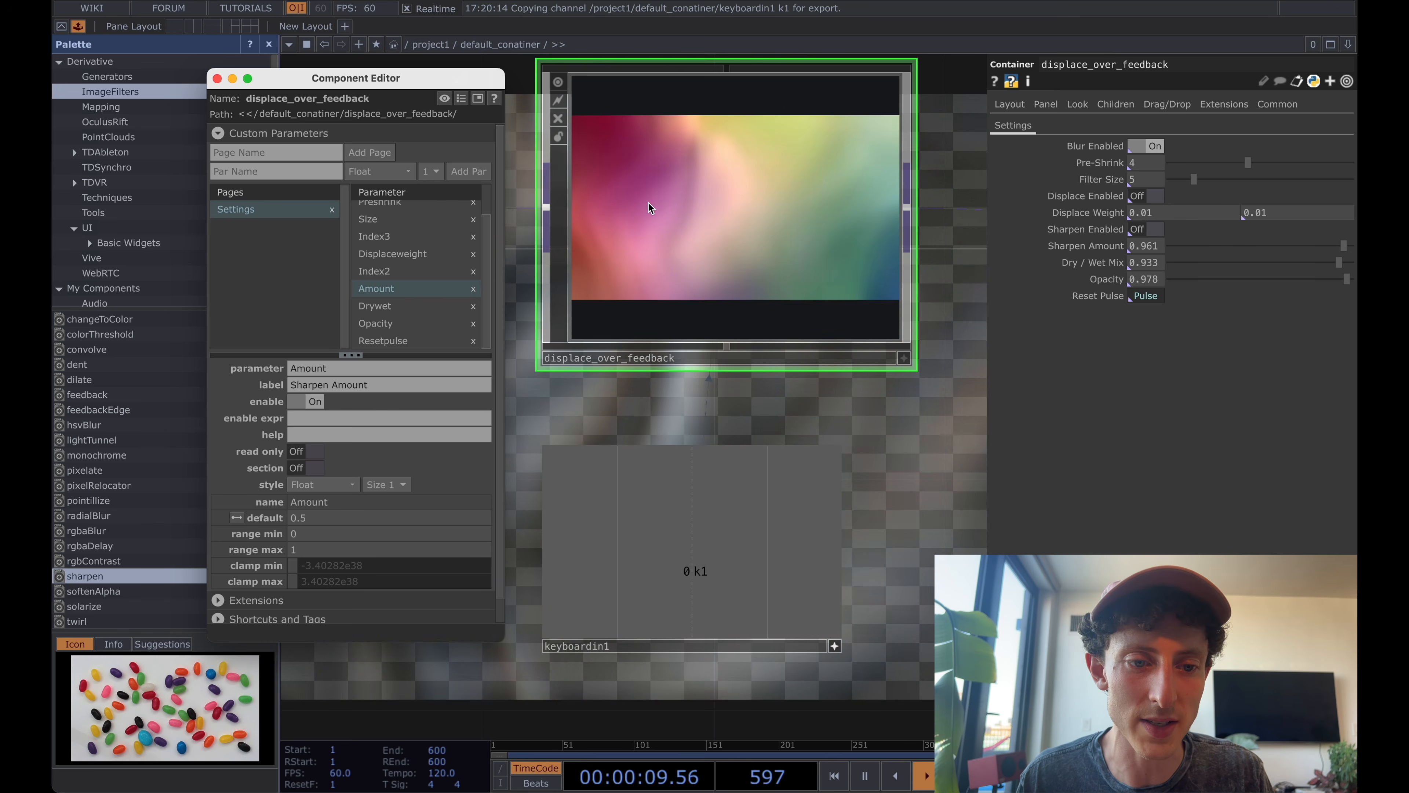
pyautogui.scroll(2, 386, 233)
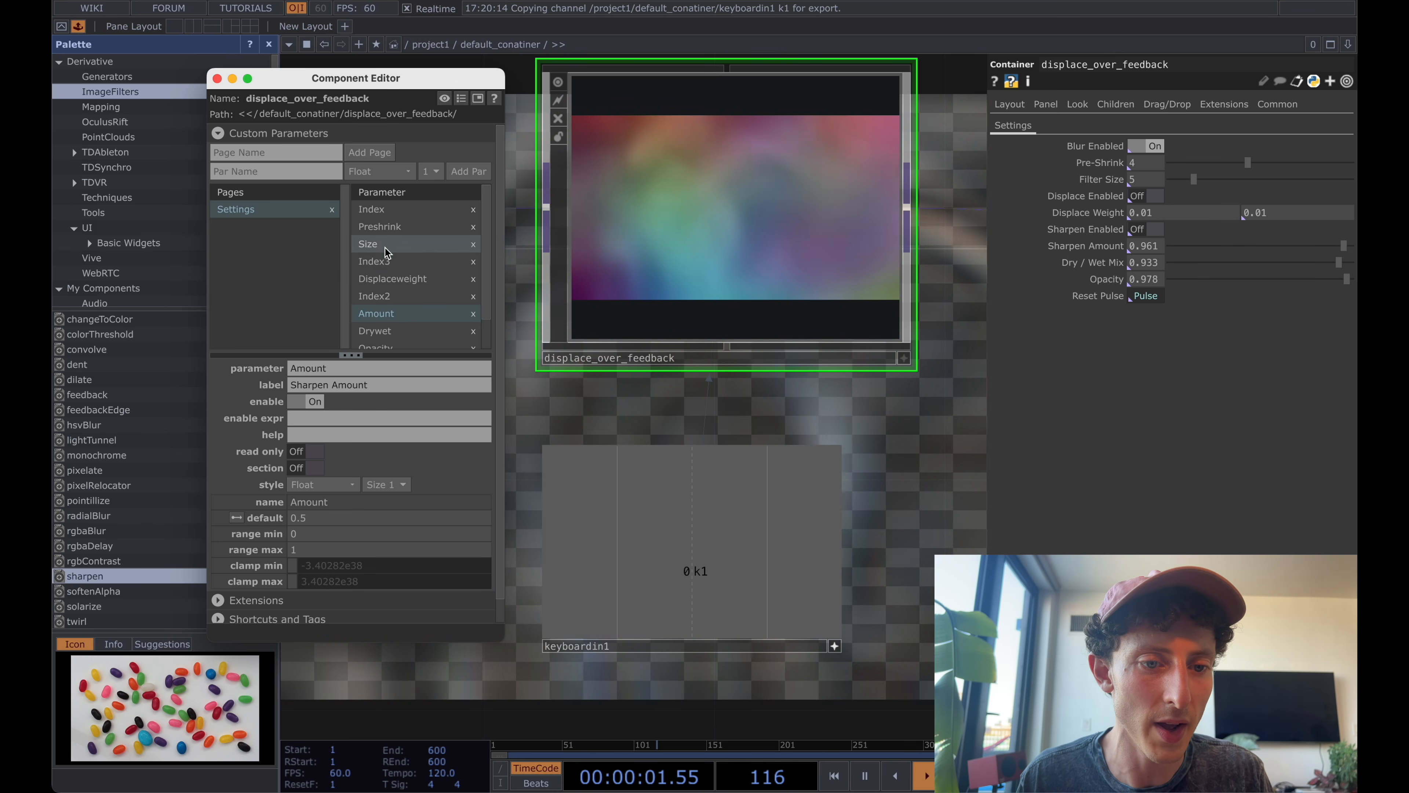
pyautogui.click(388, 263)
pyautogui.scroll(-1, 388, 263)
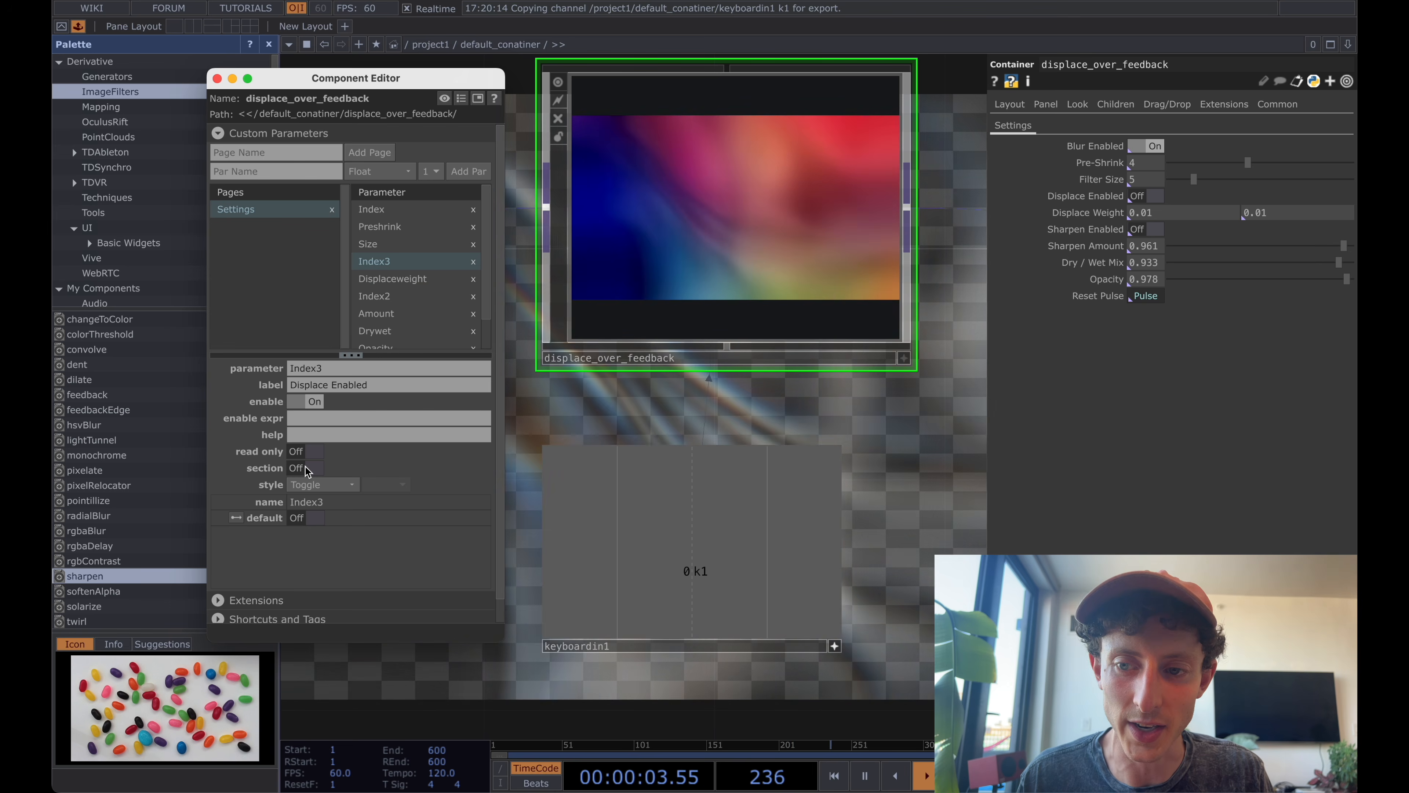
pyautogui.click(308, 468)
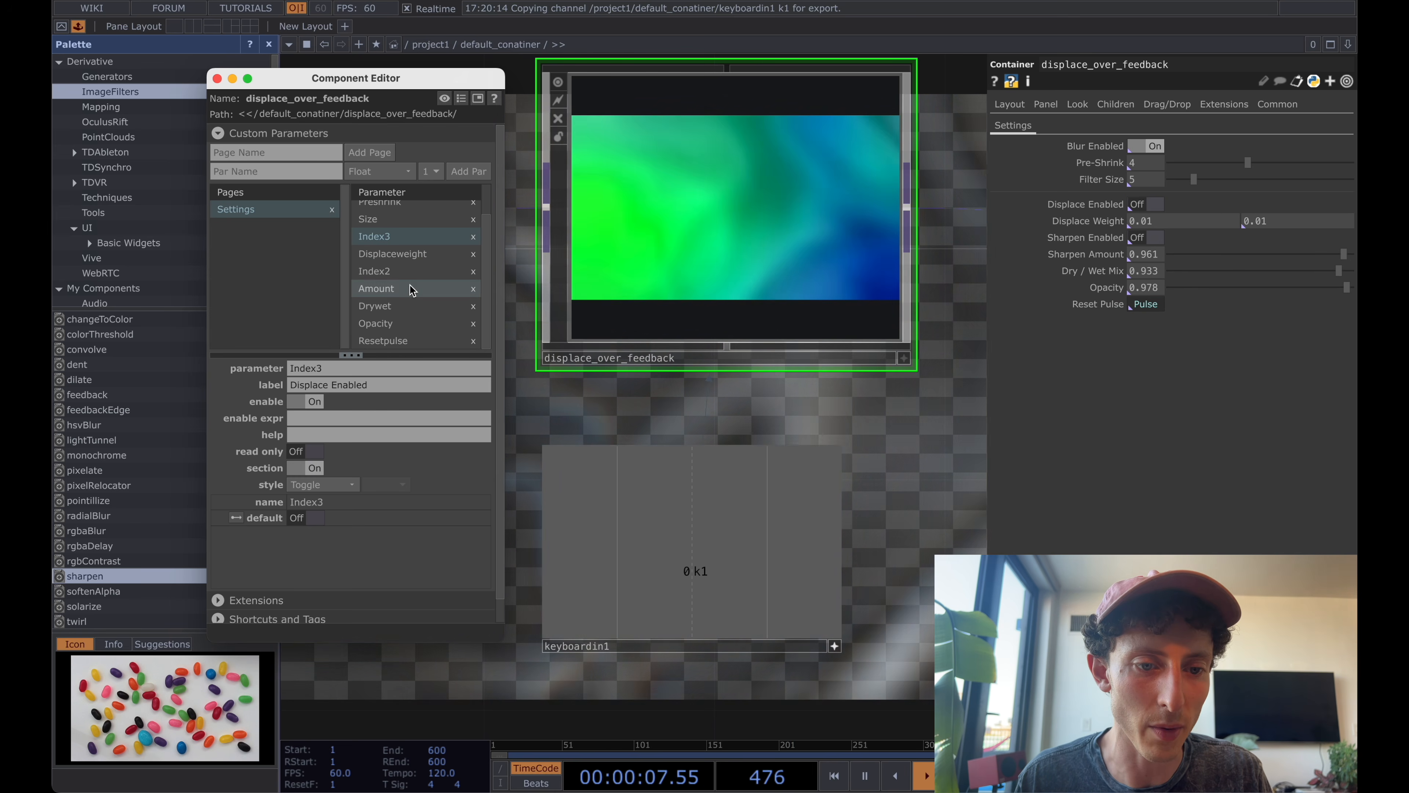
pyautogui.click(402, 272)
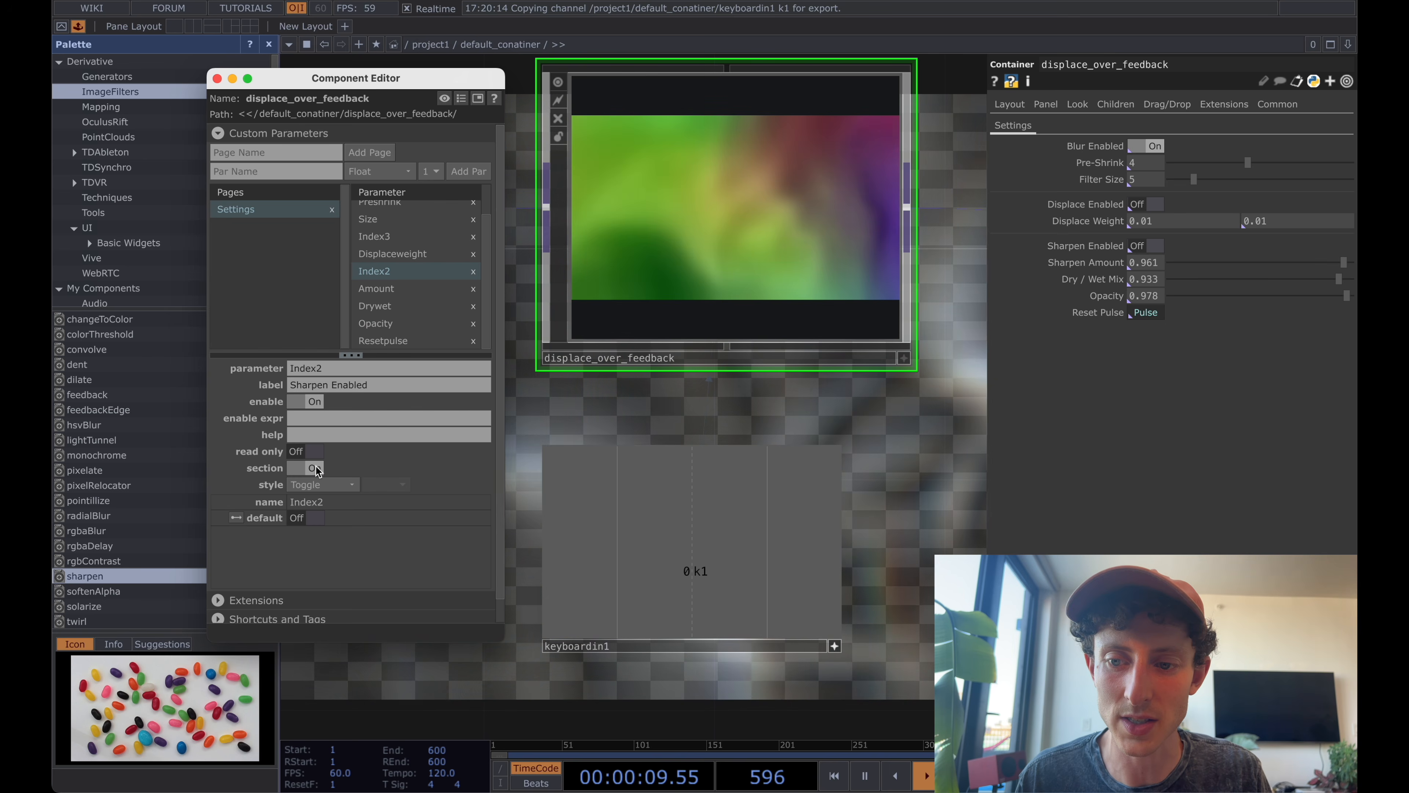
pyautogui.click(304, 468)
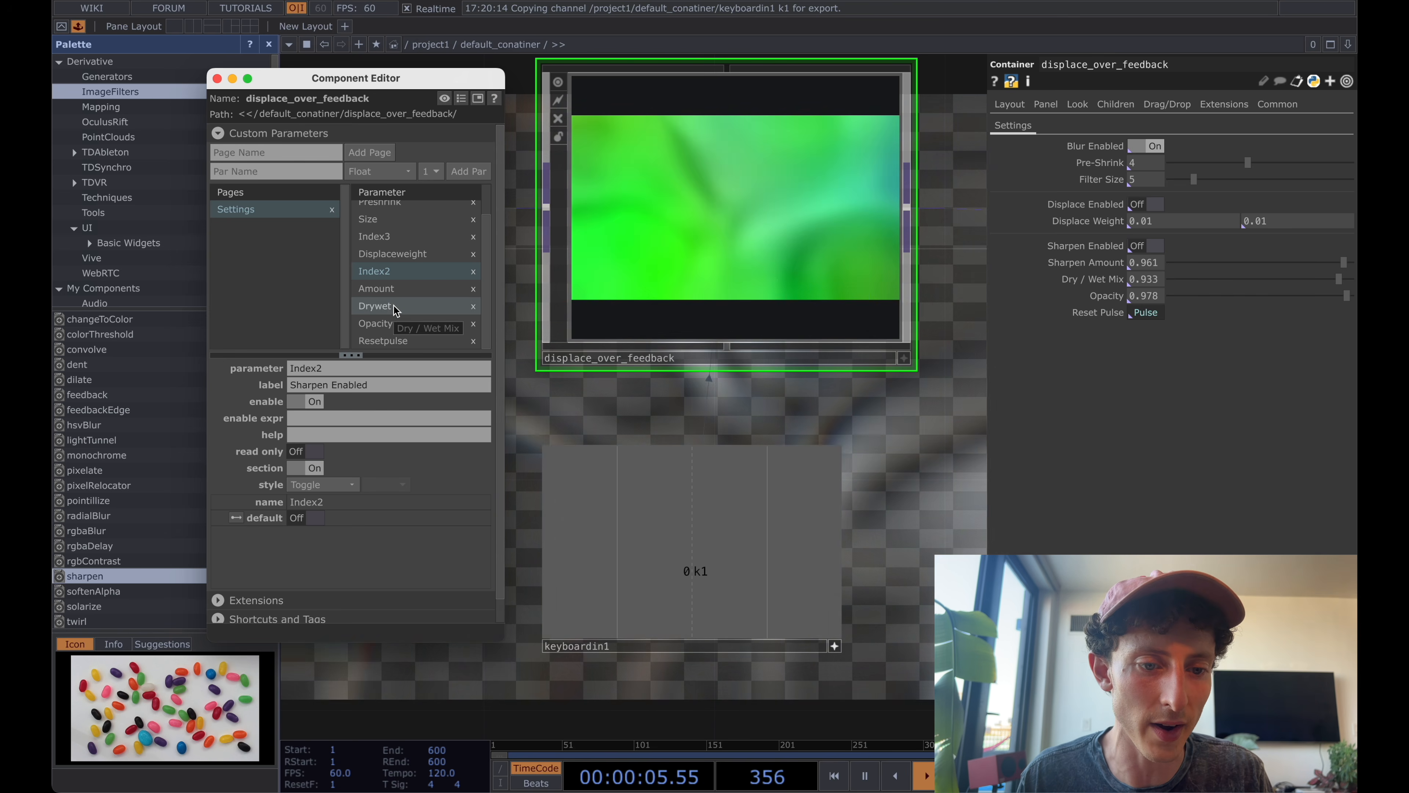
pyautogui.click(393, 323)
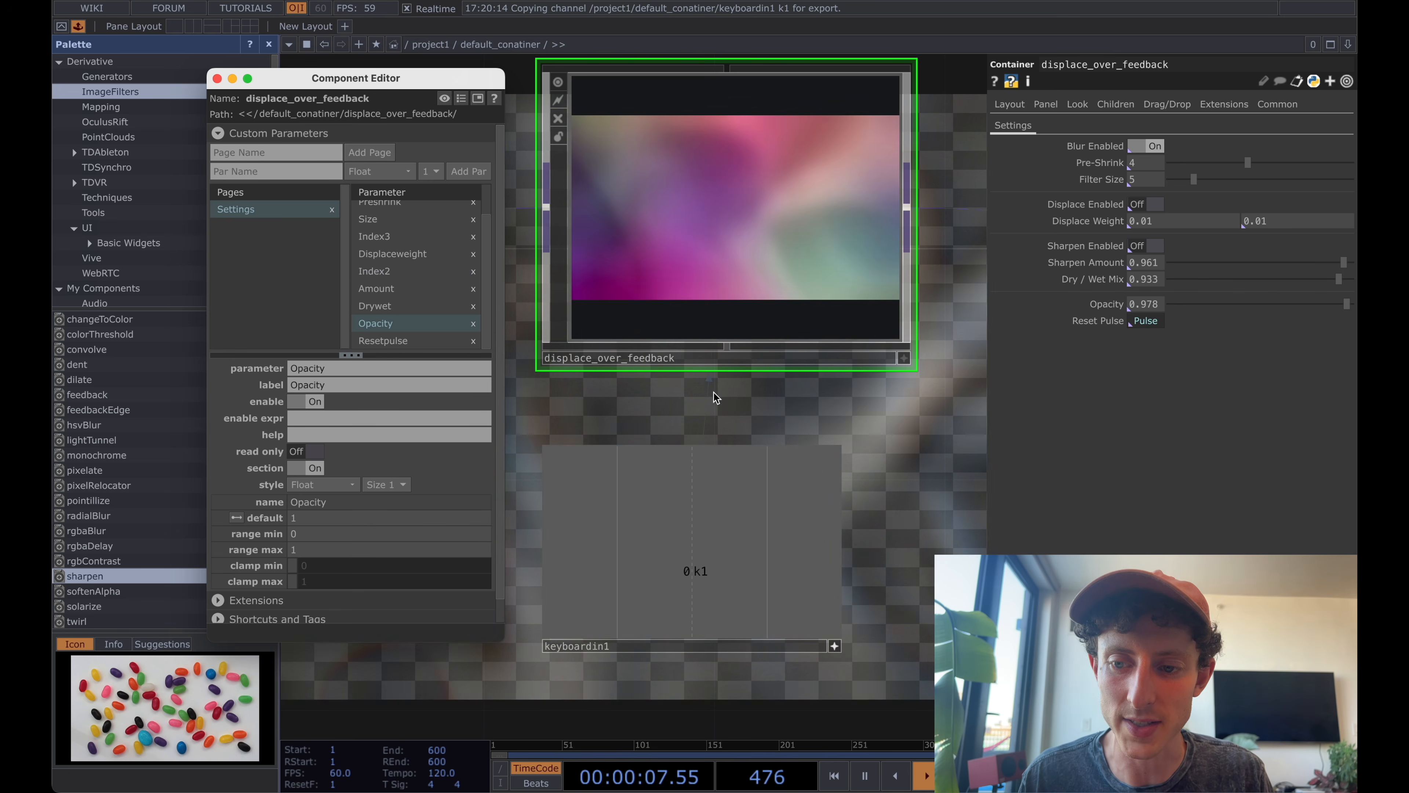
# Go back inside displace_over_feedback and move feedback1 further away from blur1.
pyautogui.scroll(-3, 784, 438)
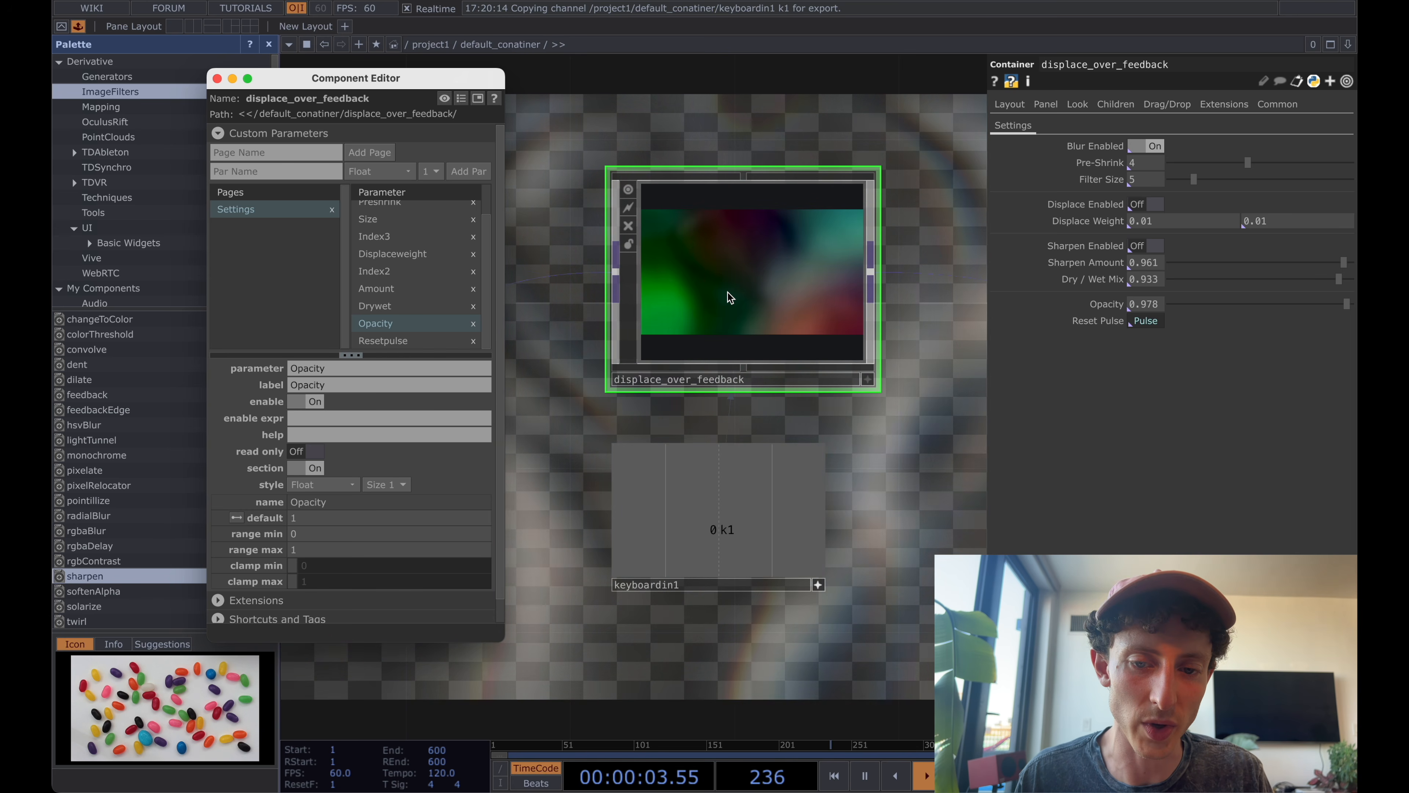
pyautogui.doubleClick(727, 292)
pyautogui.scroll(-5, 671, 202)
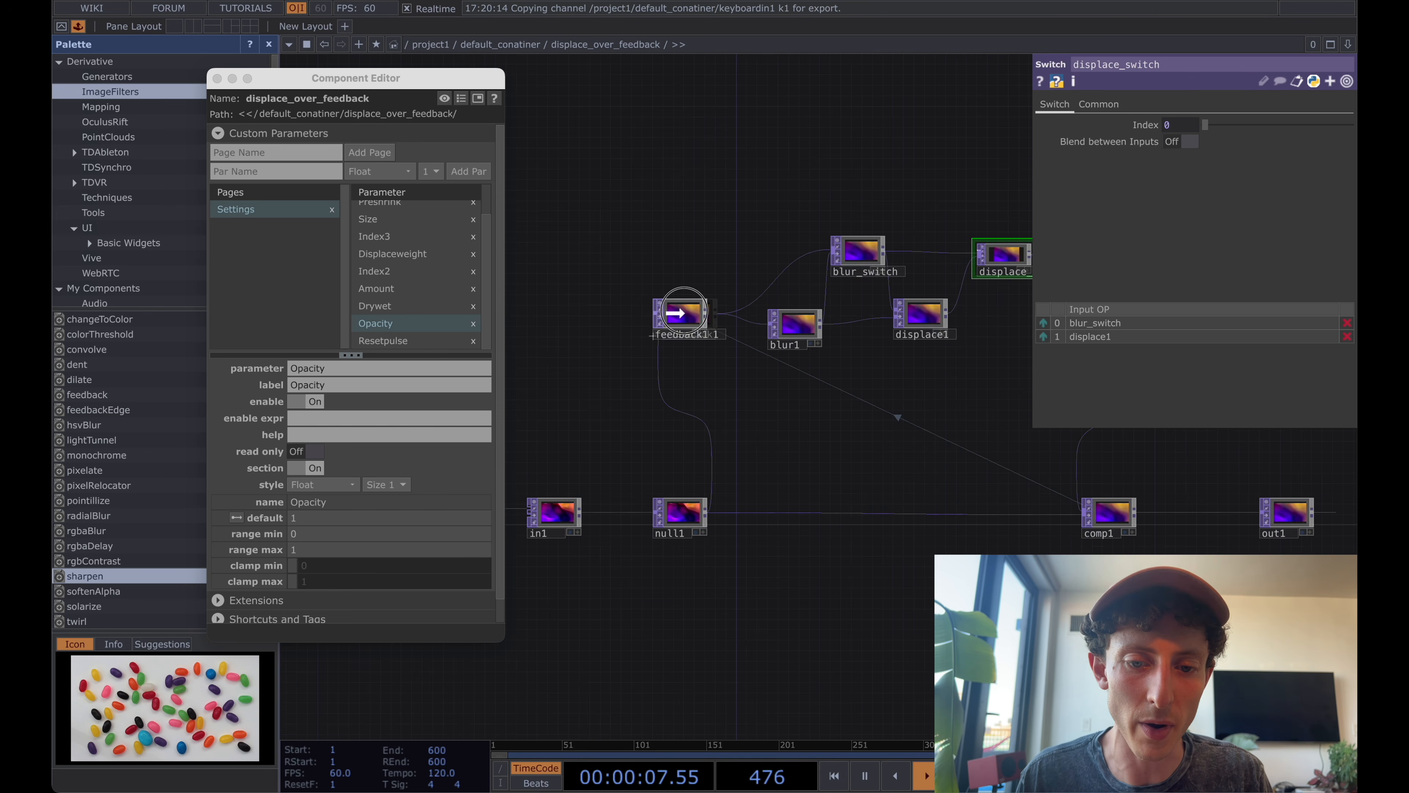
pyautogui.moveTo(675, 312); pyautogui.dragTo(557, 293)
pyautogui.scroll(-3, 663, 444)
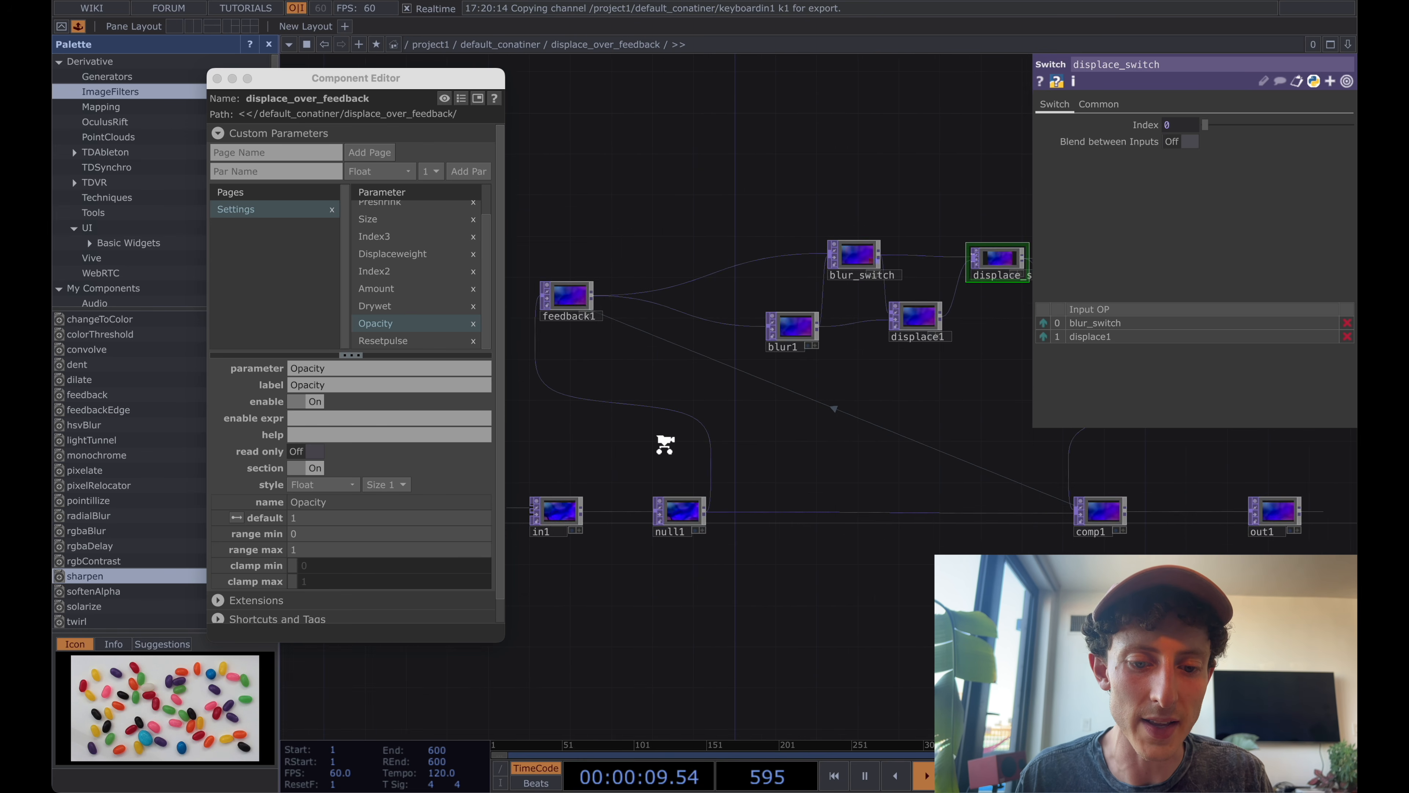
# Move in1 and null1 further left in the network, away from comp1.
pyautogui.moveTo(695, 442); pyautogui.dragTo(802, 430)
pyautogui.click(680, 488)
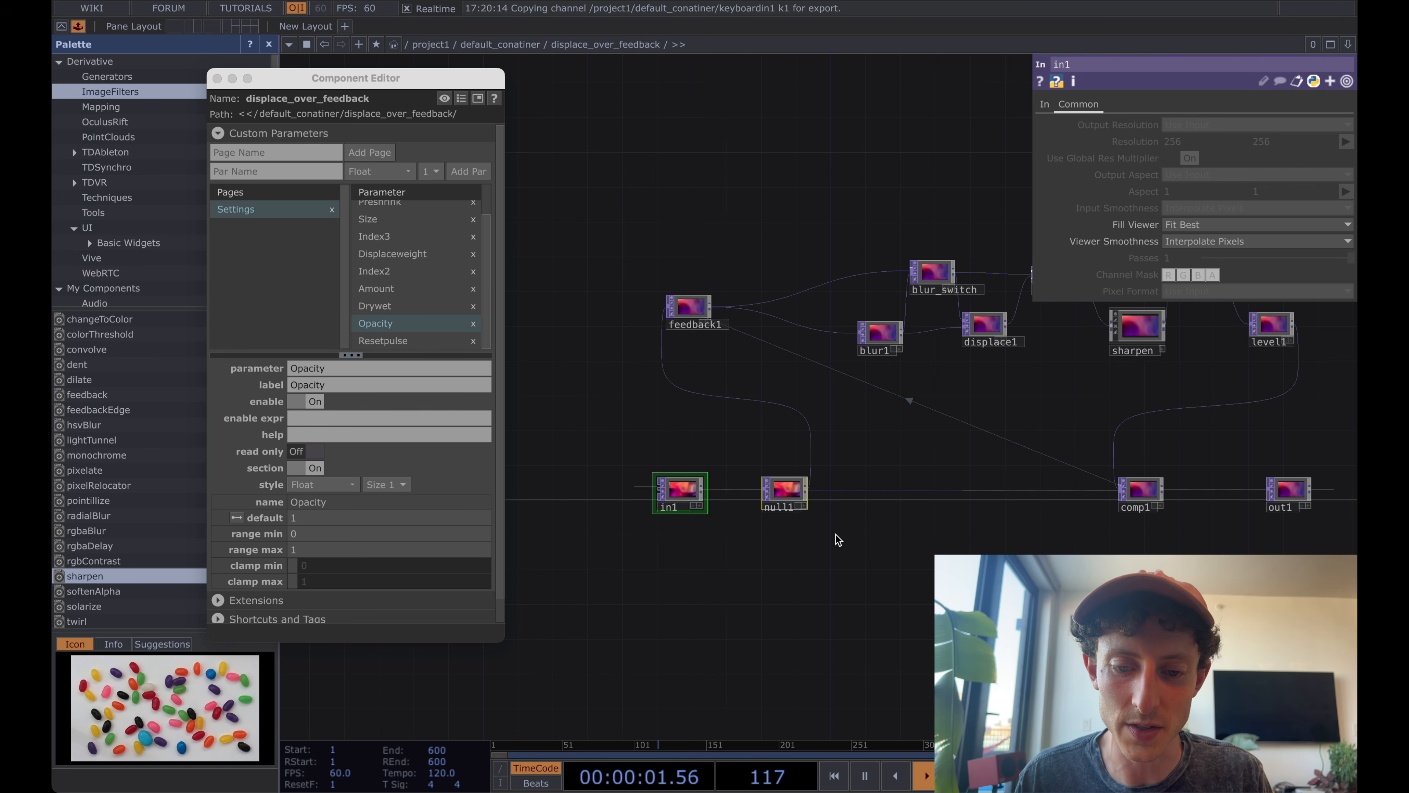
pyautogui.moveTo(779, 498); pyautogui.dragTo(593, 496)
pyautogui.moveTo(755, 371); pyautogui.dragTo(725, 423)
pyautogui.scroll(2, 723, 390)
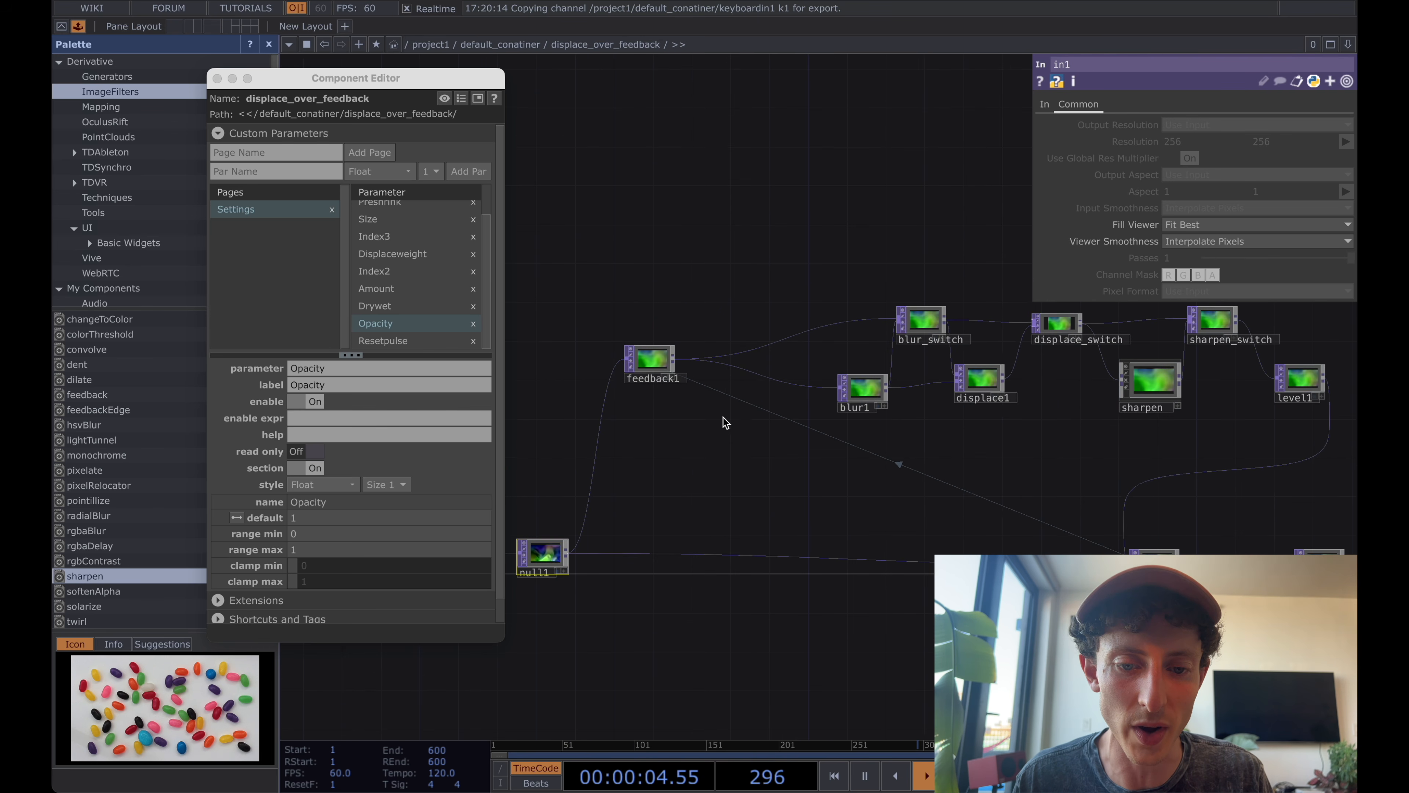
# Insert a Switch TOP on feedback1's output, placing it ahead of blur1 and blur_switch.
pyautogui.rightClick(678, 362)
pyautogui.write('sw')
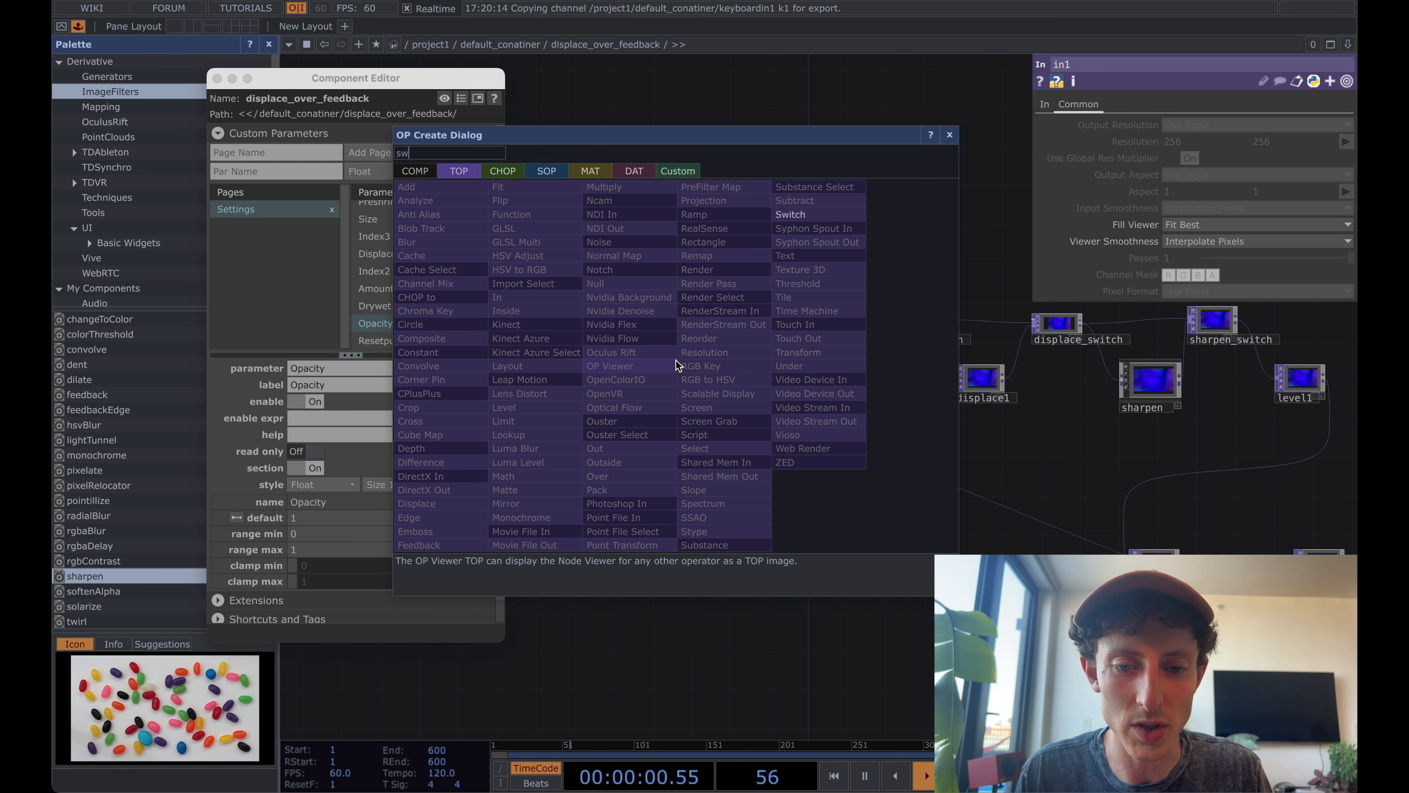
pyautogui.press('Return')
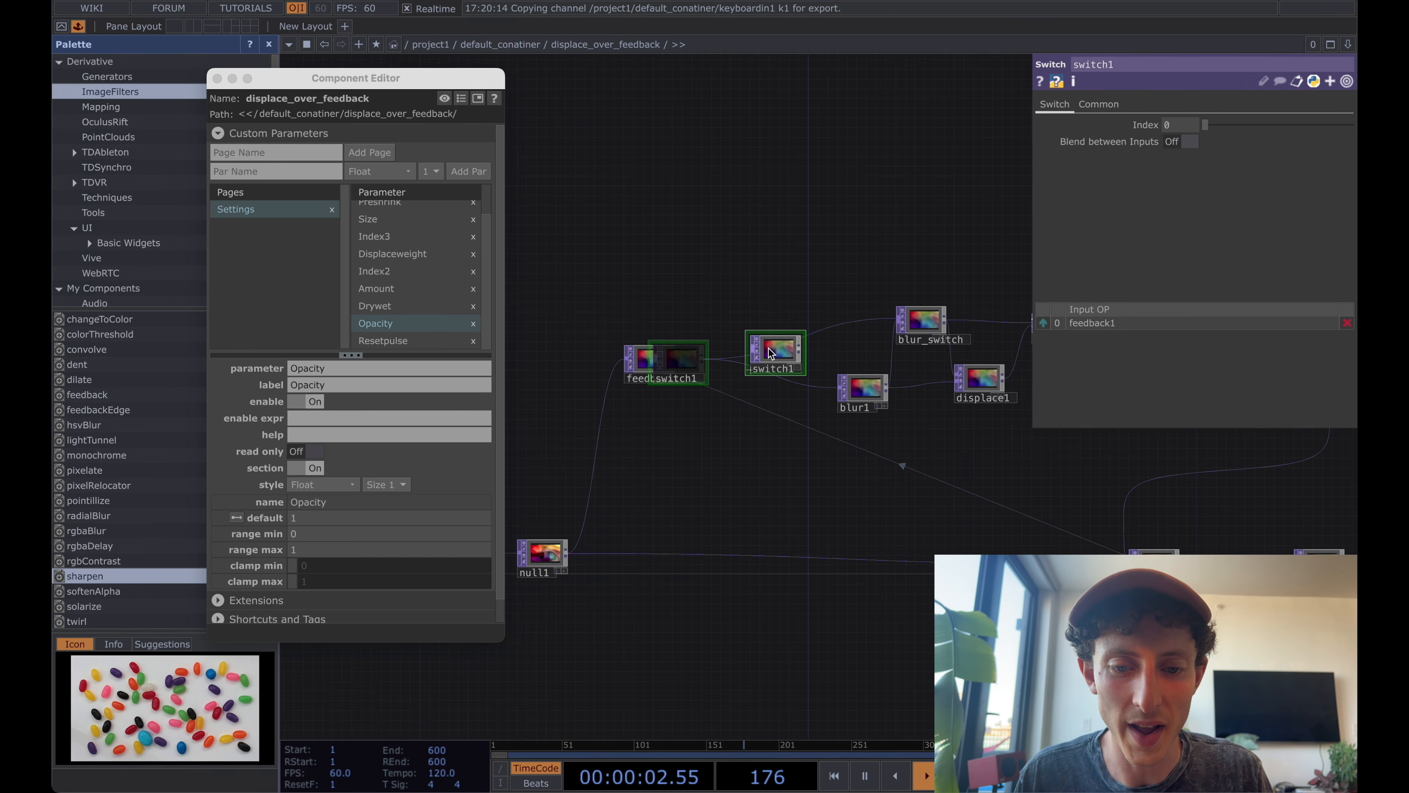
# Add a Transform TOP fed by feedback1 and wire it into the new switch's second input, moving feedback1 away to make room.
pyautogui.rightClick(702, 390)
pyautogui.write('transf')
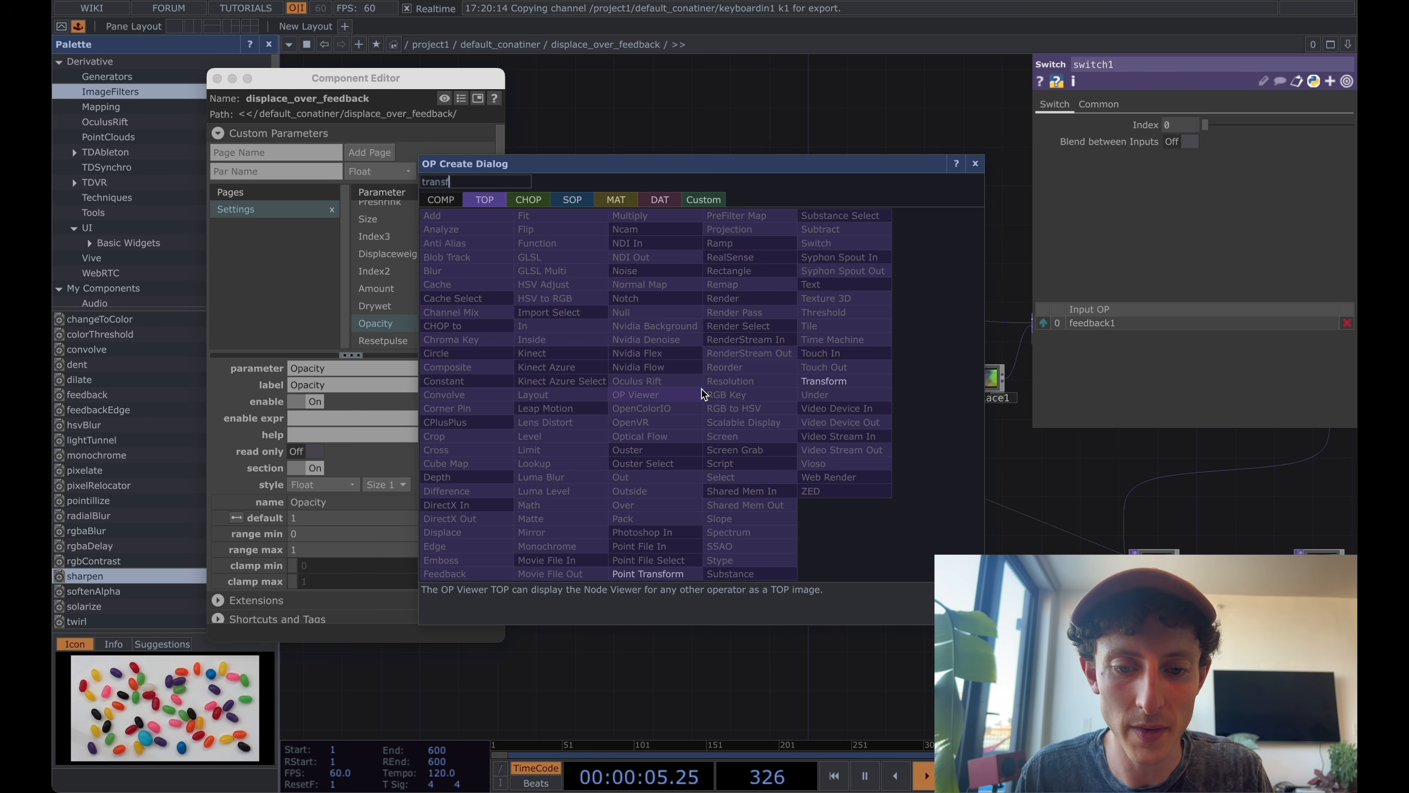
pyautogui.press('Return')
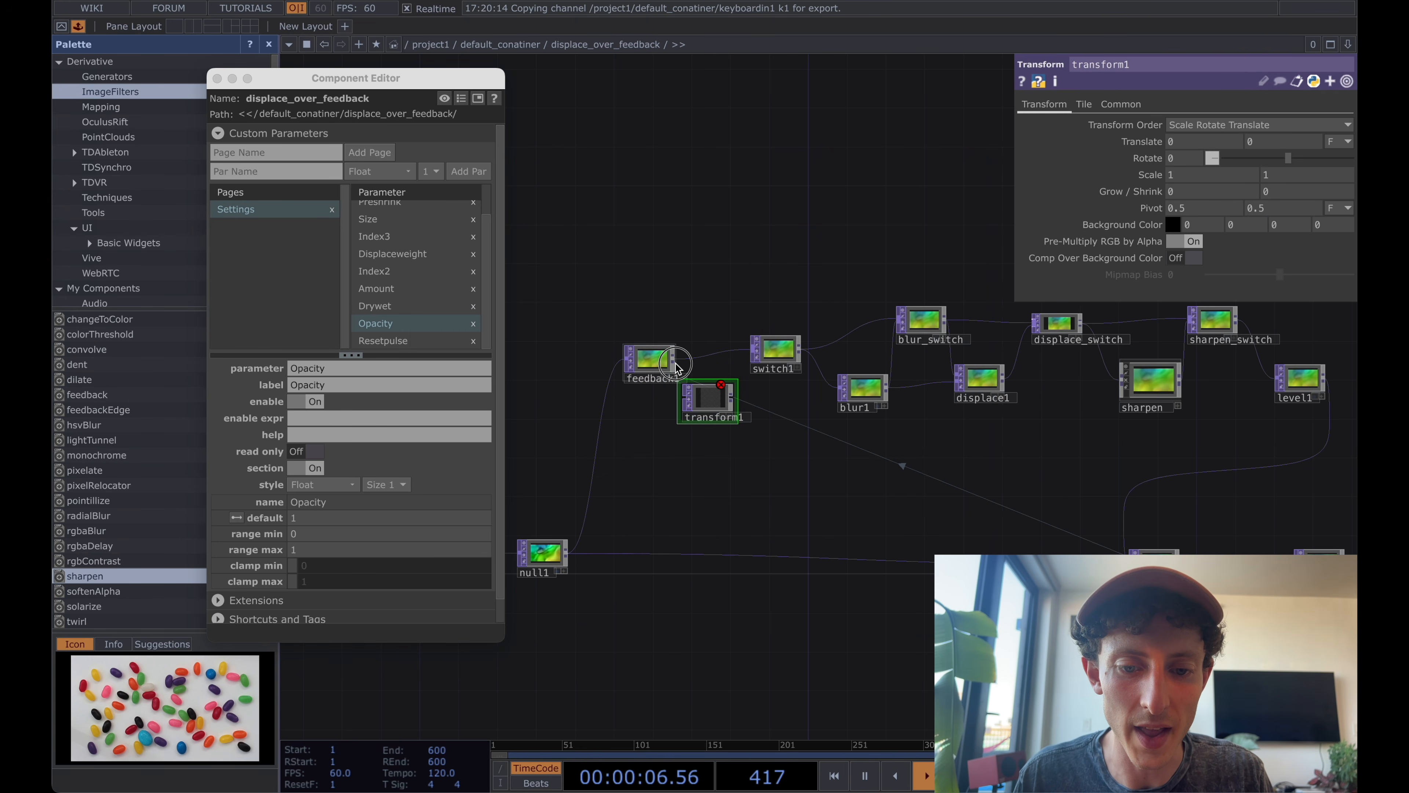
pyautogui.moveTo(675, 367); pyautogui.dragTo(654, 348)
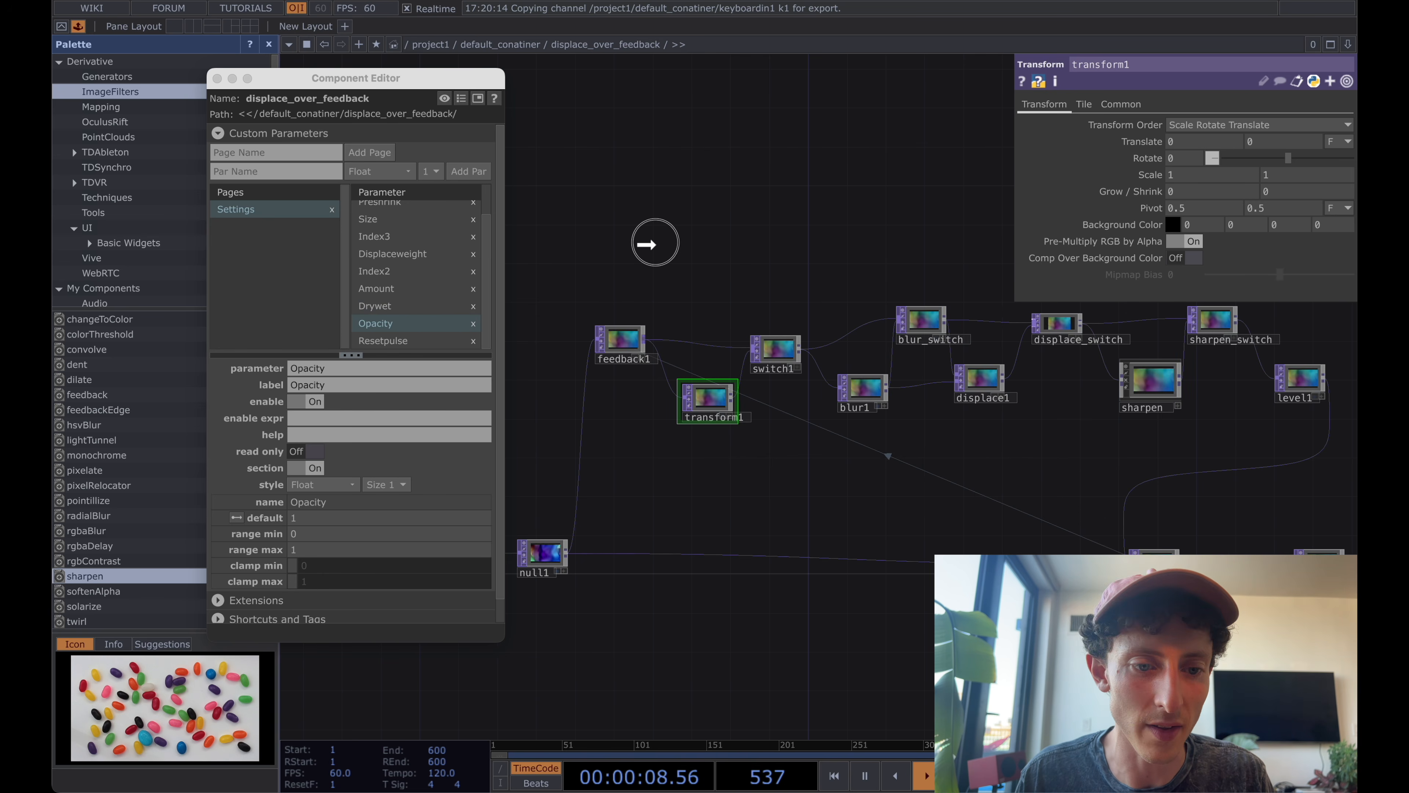
# Bind transform1's Translate, Rotate and Scale as new master parameters on the Settings page, placed above Opacity.
pyautogui.moveTo(384, 314); pyautogui.dragTo(385, 314)
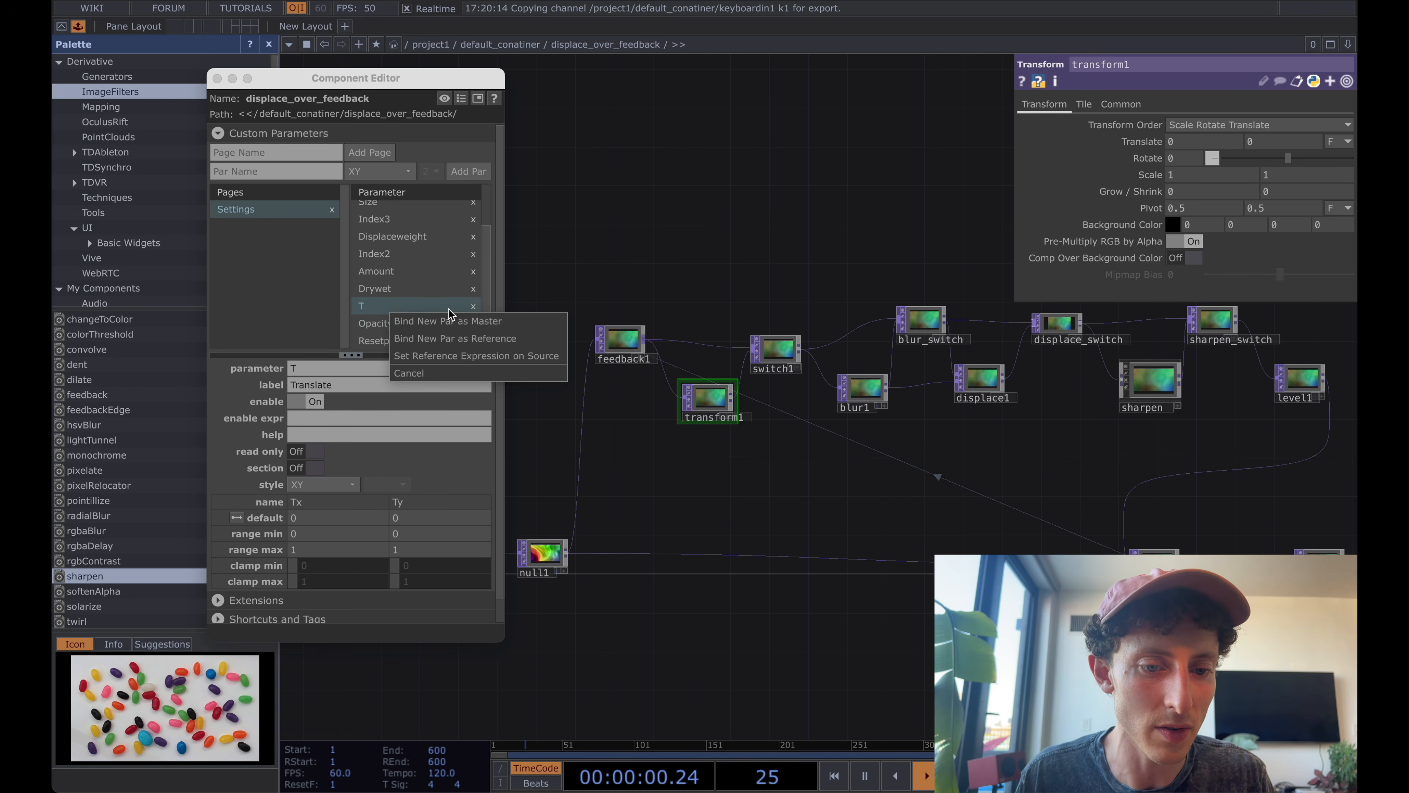
pyautogui.click(471, 321)
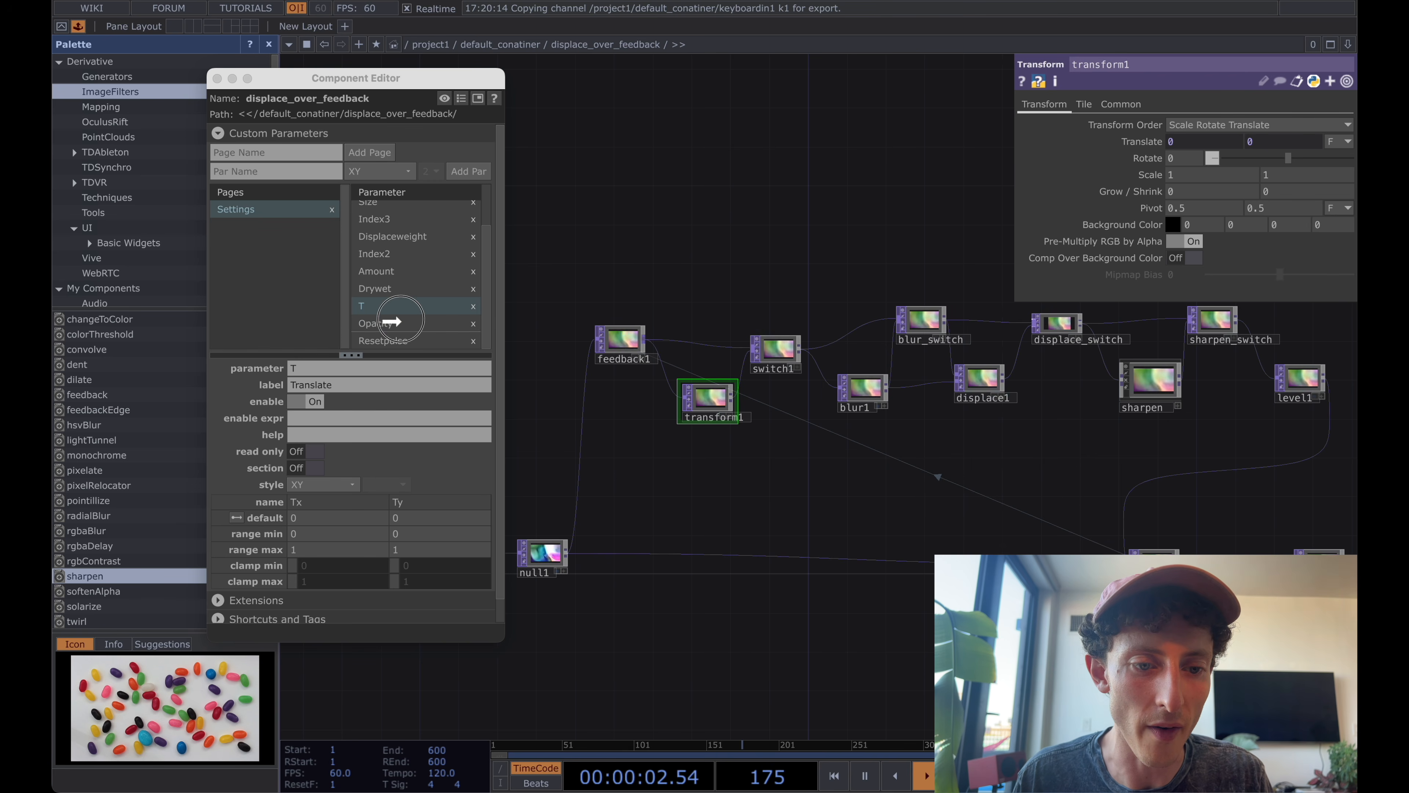
pyautogui.moveTo(388, 314); pyautogui.dragTo(388, 315)
pyautogui.click(496, 314)
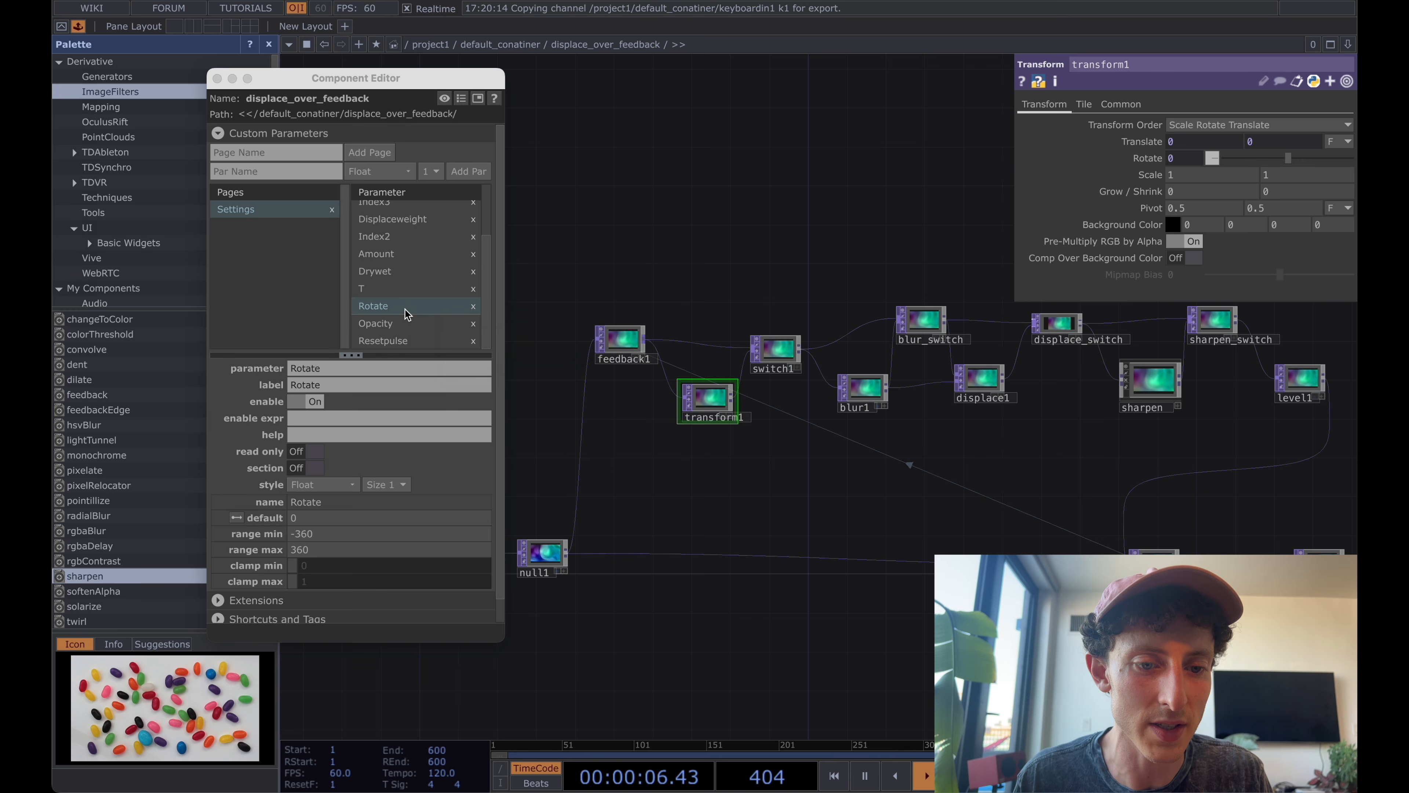
pyautogui.moveTo(407, 314); pyautogui.dragTo(408, 313)
pyautogui.click(464, 321)
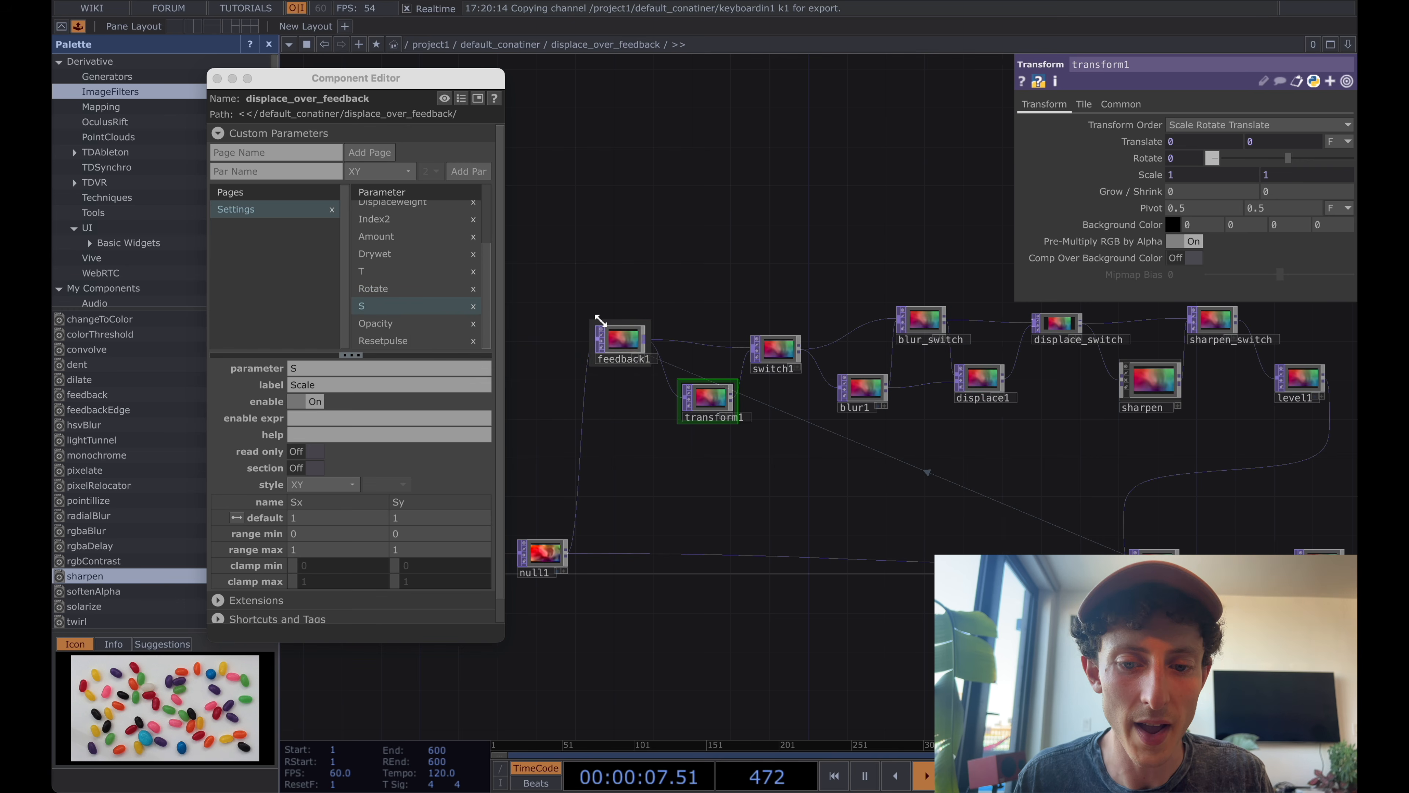
# Rename the new switch as trandform_switch.
pyautogui.click(778, 362)
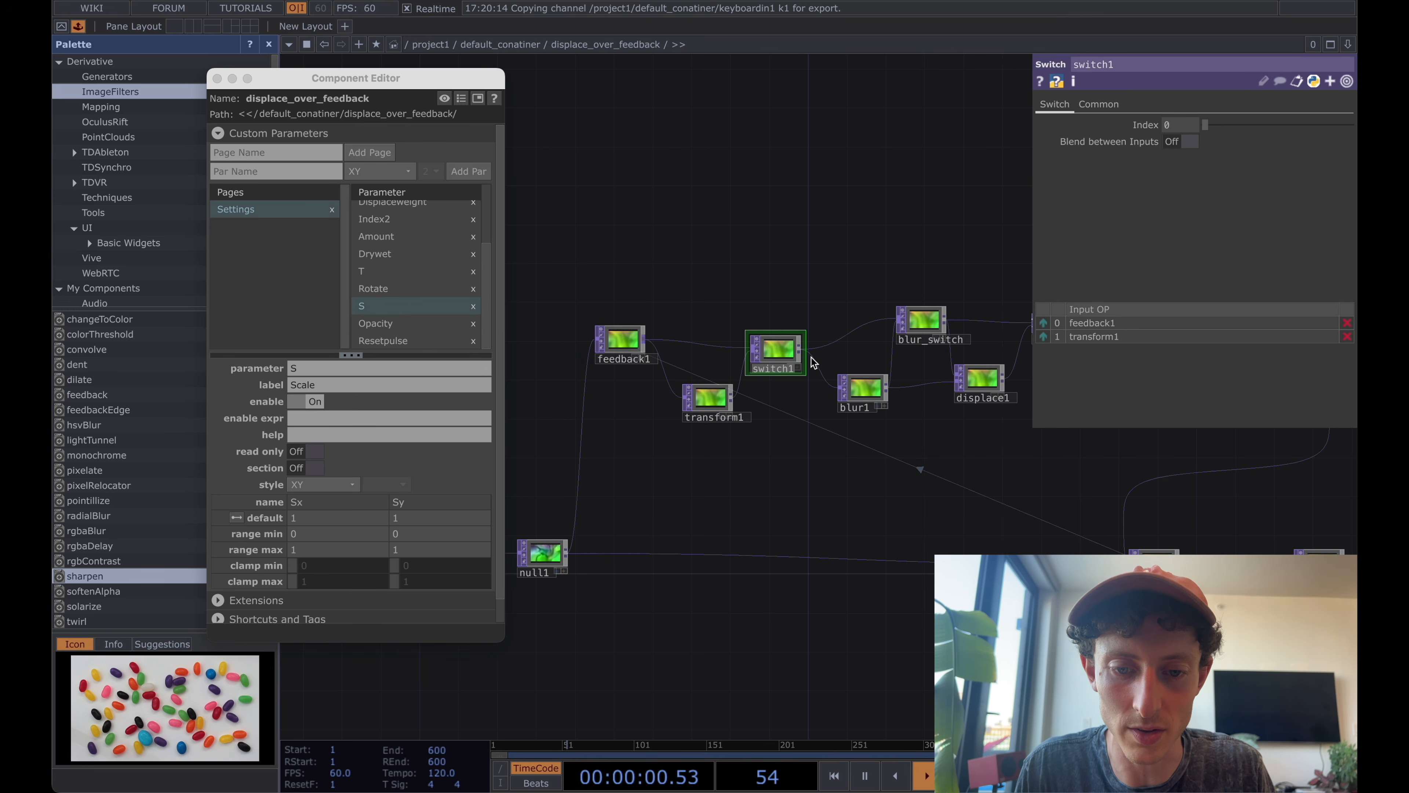
pyautogui.write('trandform_sw')
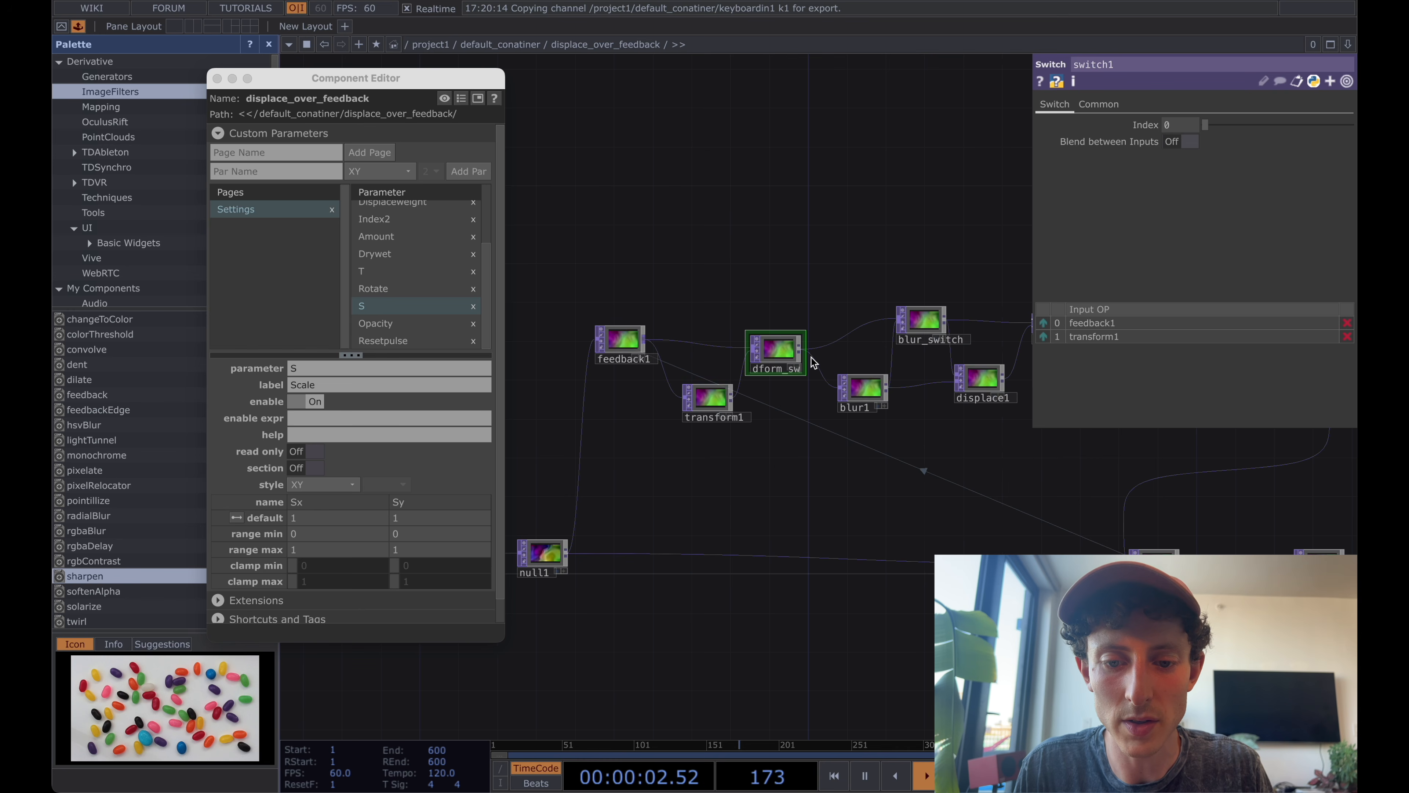
pyautogui.write('itch')
pyautogui.press('Return')
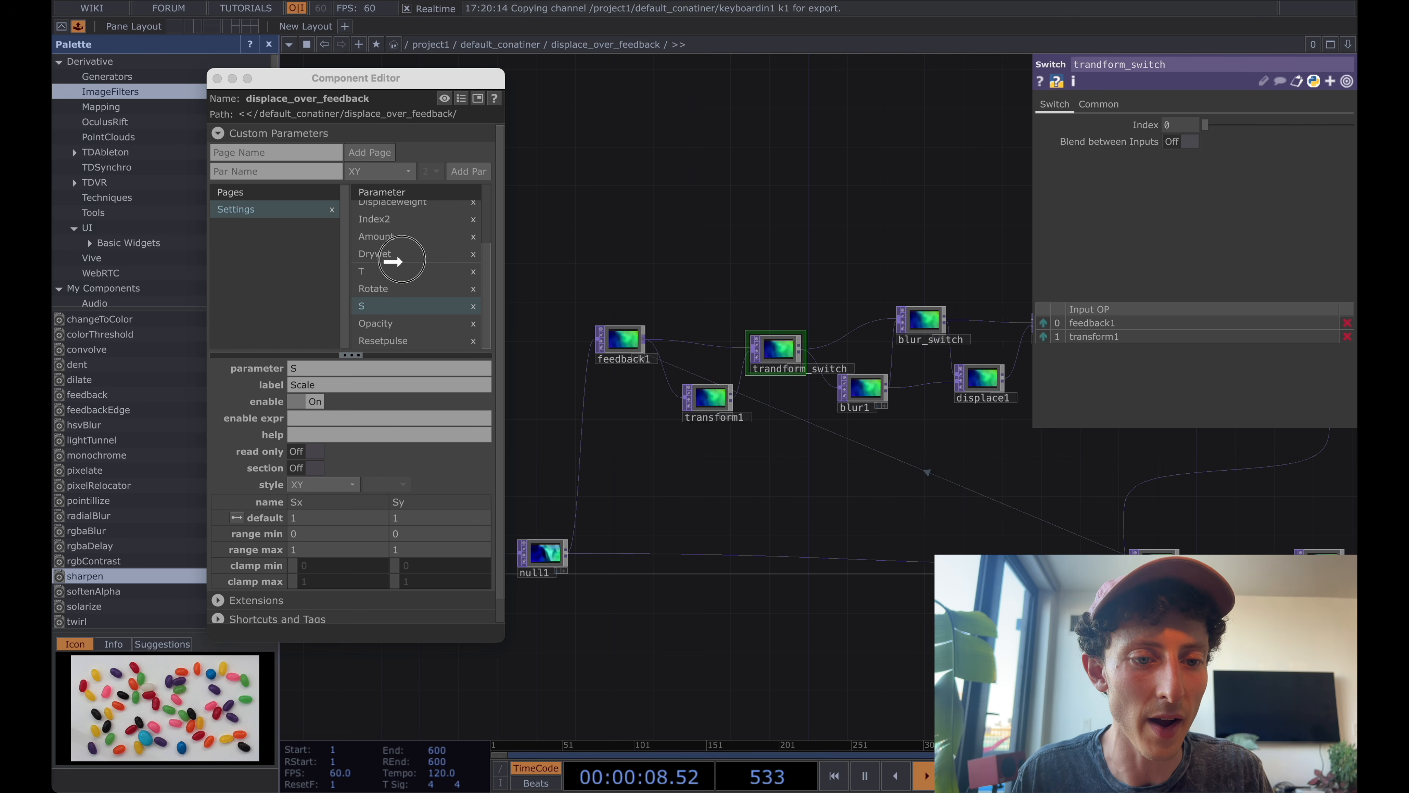
# Bind the transform switch's Index to a new custom parameter above T, labelled Transform Enabled and with the Toggle style.
pyautogui.moveTo(394, 261); pyautogui.dragTo(375, 268)
pyautogui.click(472, 269)
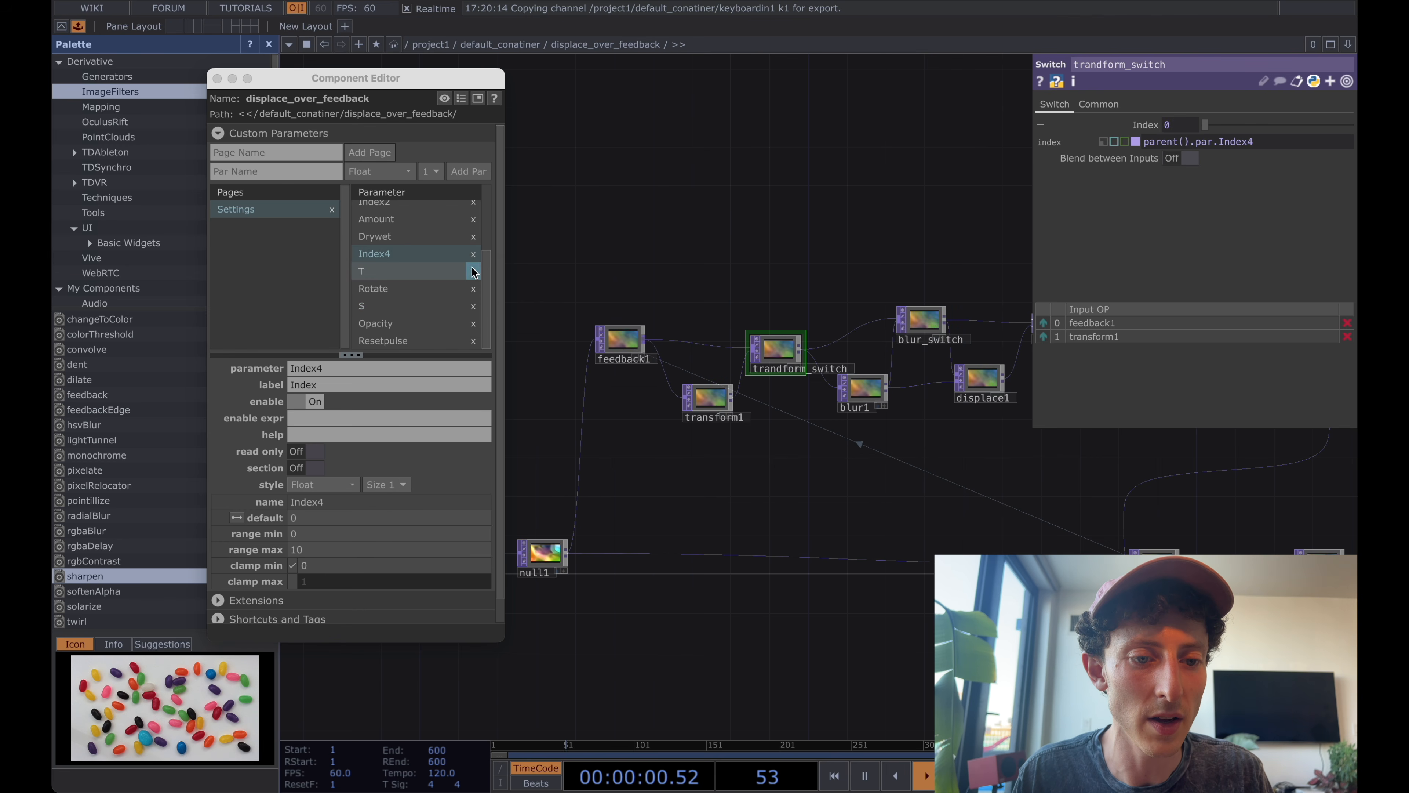
pyautogui.click(307, 387)
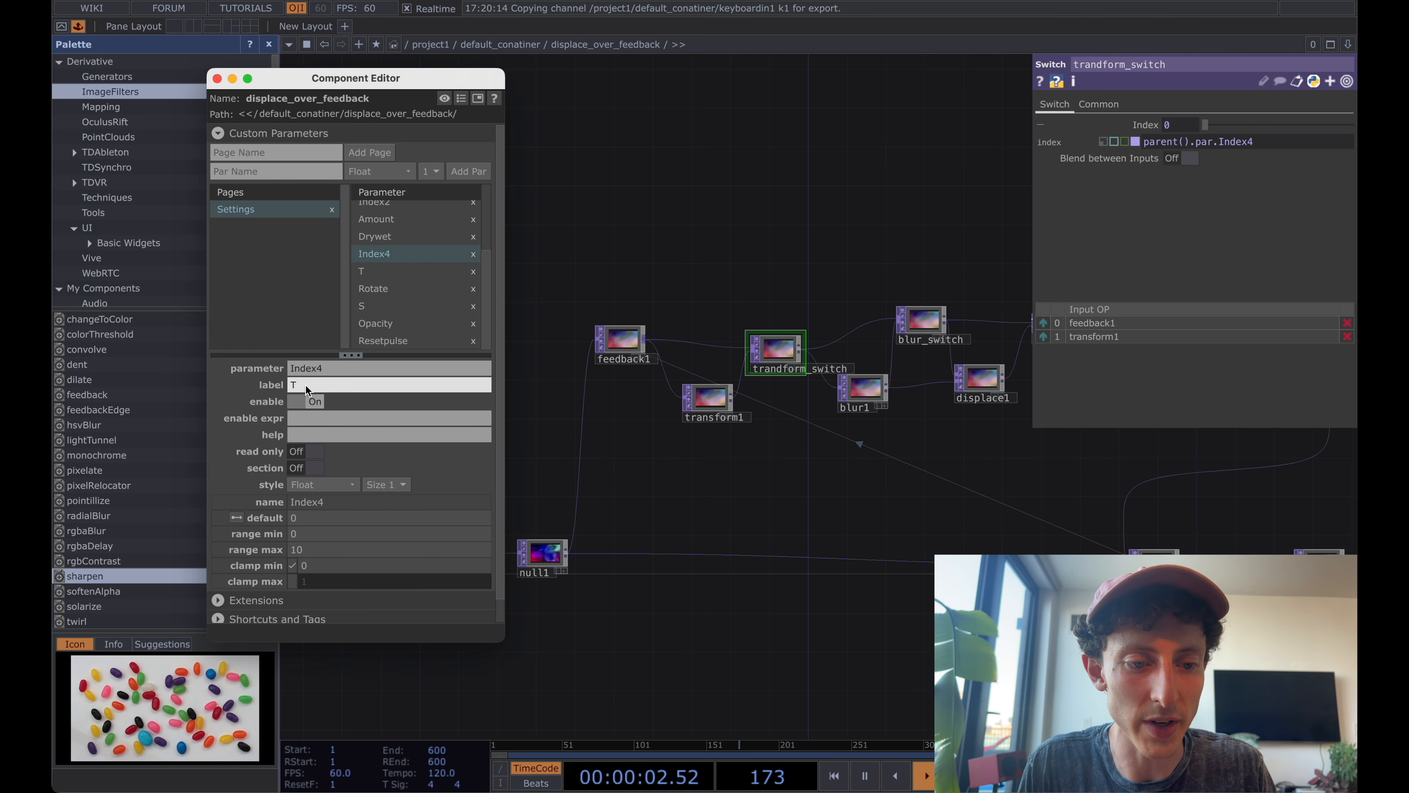
pyautogui.write('Transform Enabled')
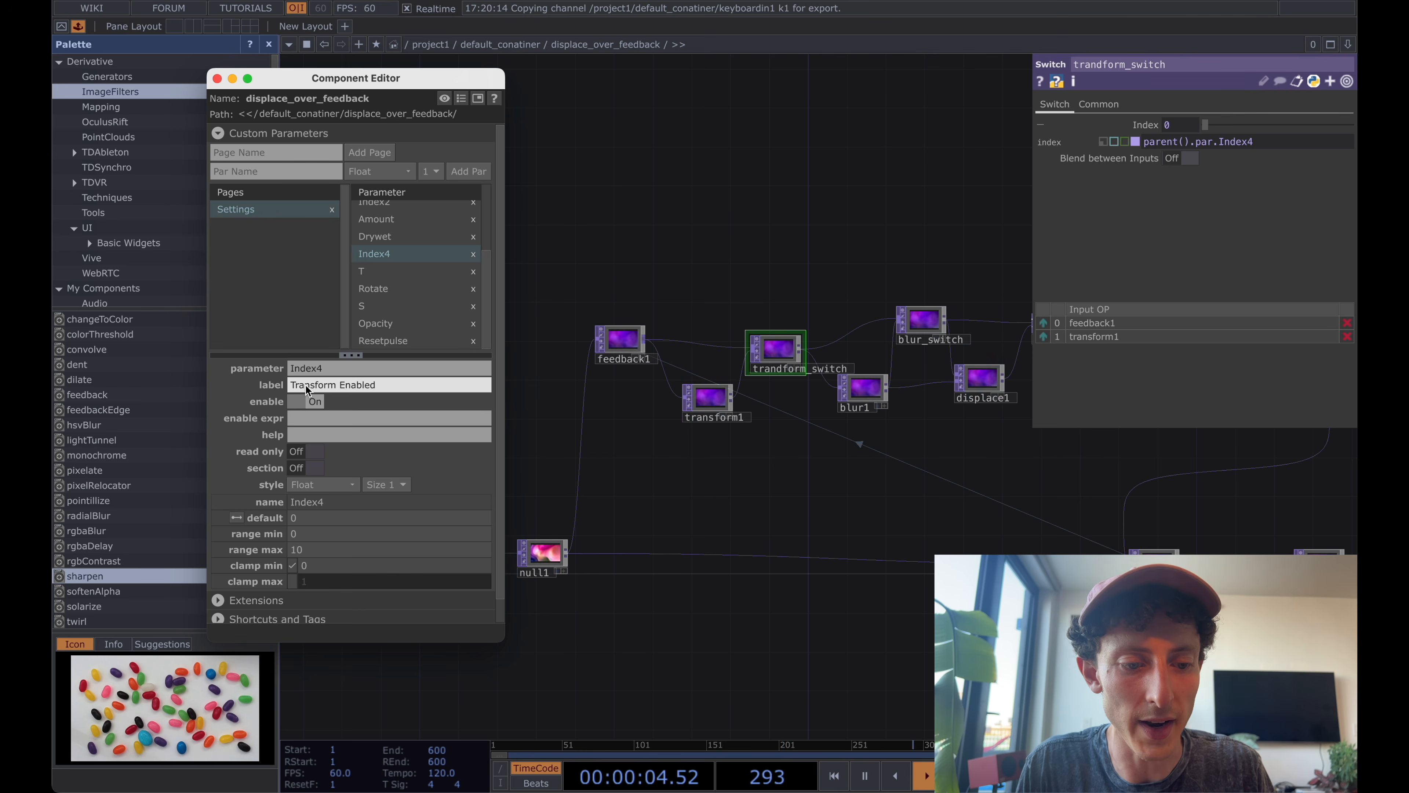
pyautogui.press('Return')
pyautogui.click(325, 484)
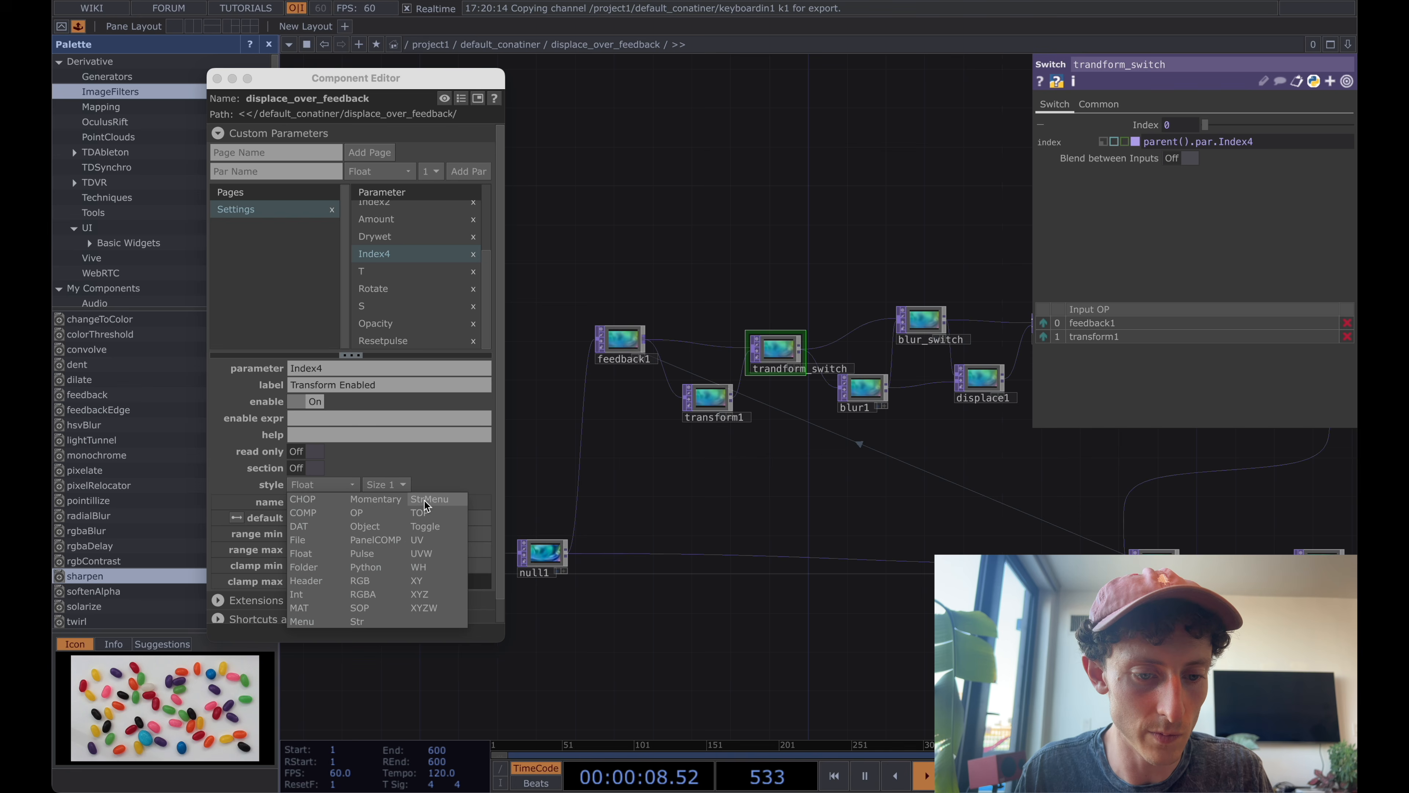
pyautogui.click(443, 528)
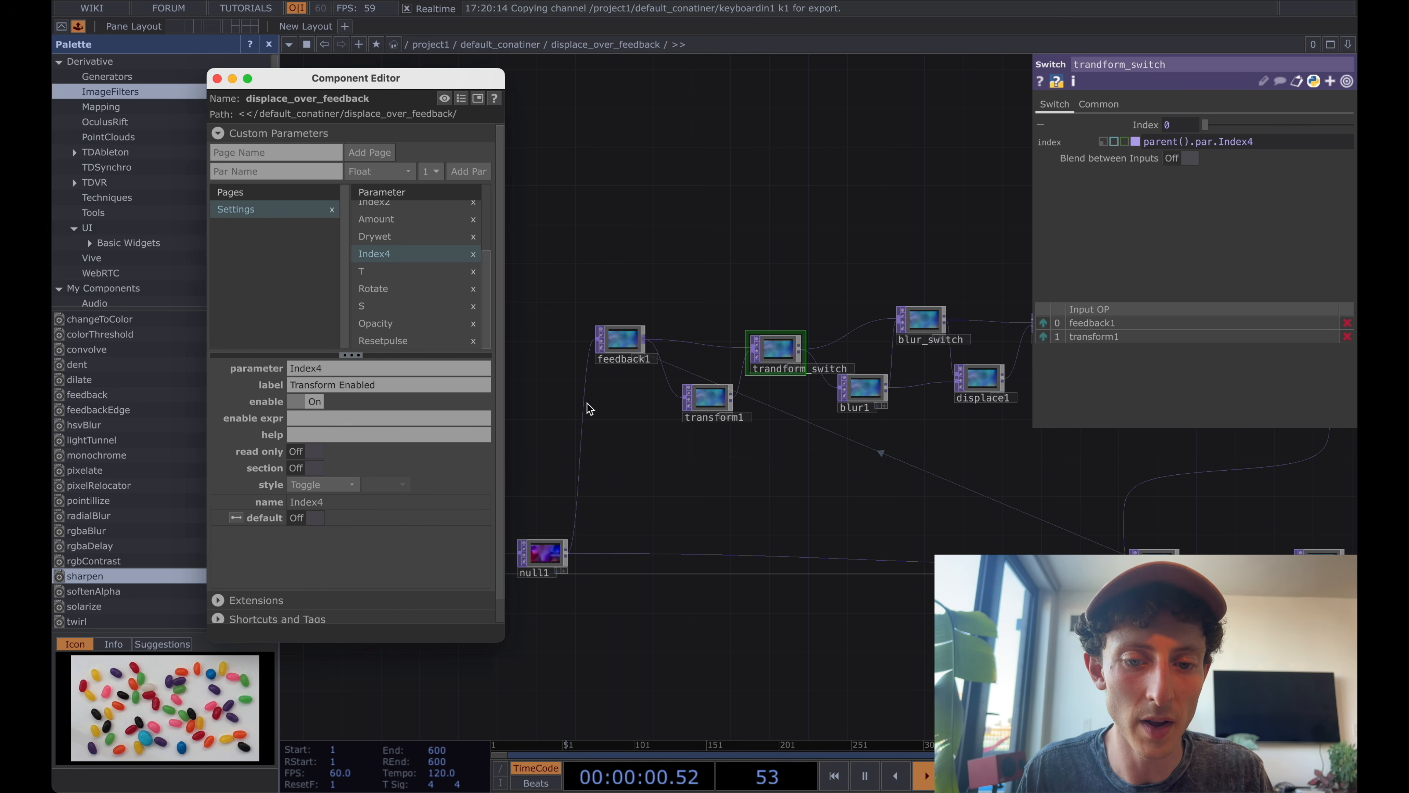
# Go up to the parent network, turn Transform Enabled on and set the X scale of displace_over_feedback to 1.1.
pyautogui.press('u')
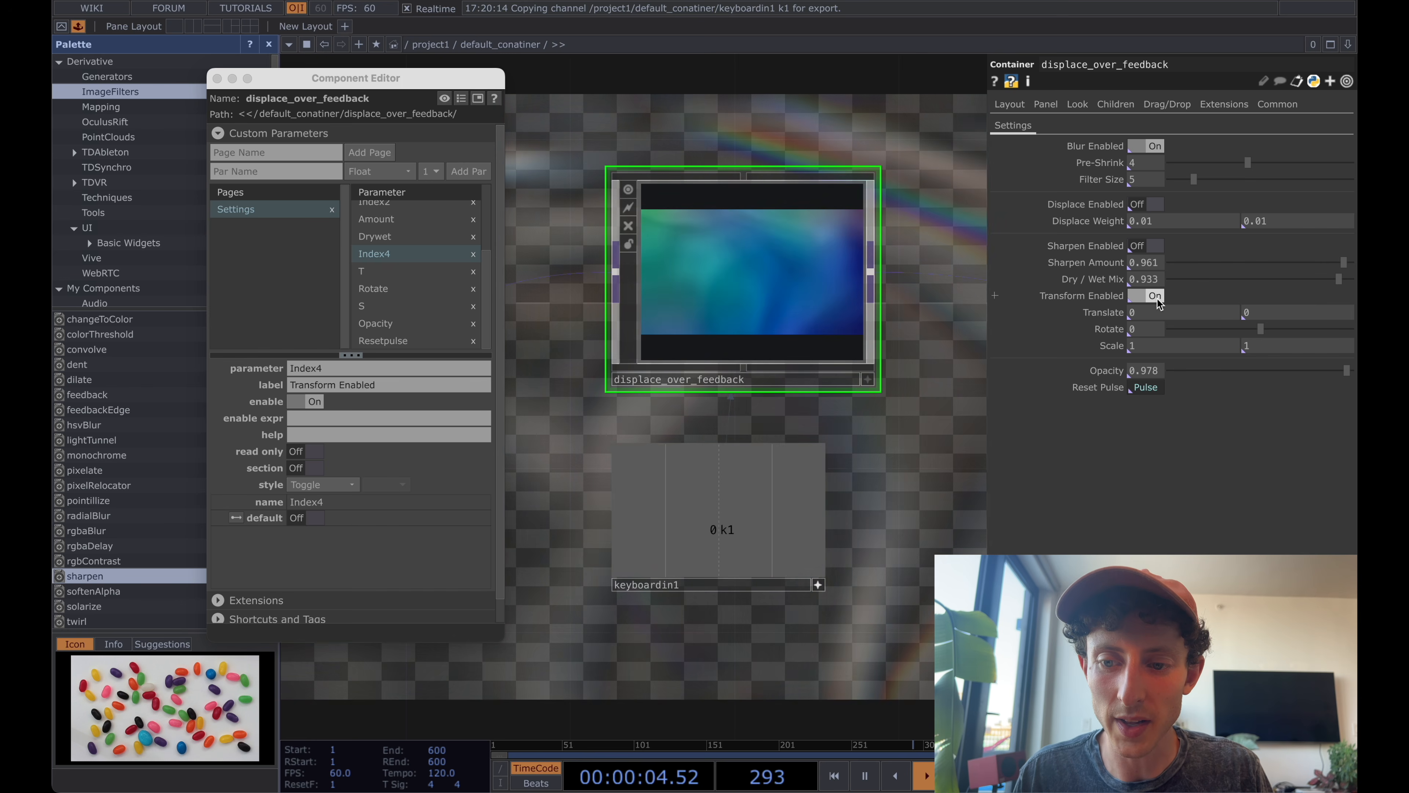
pyautogui.click(1156, 297)
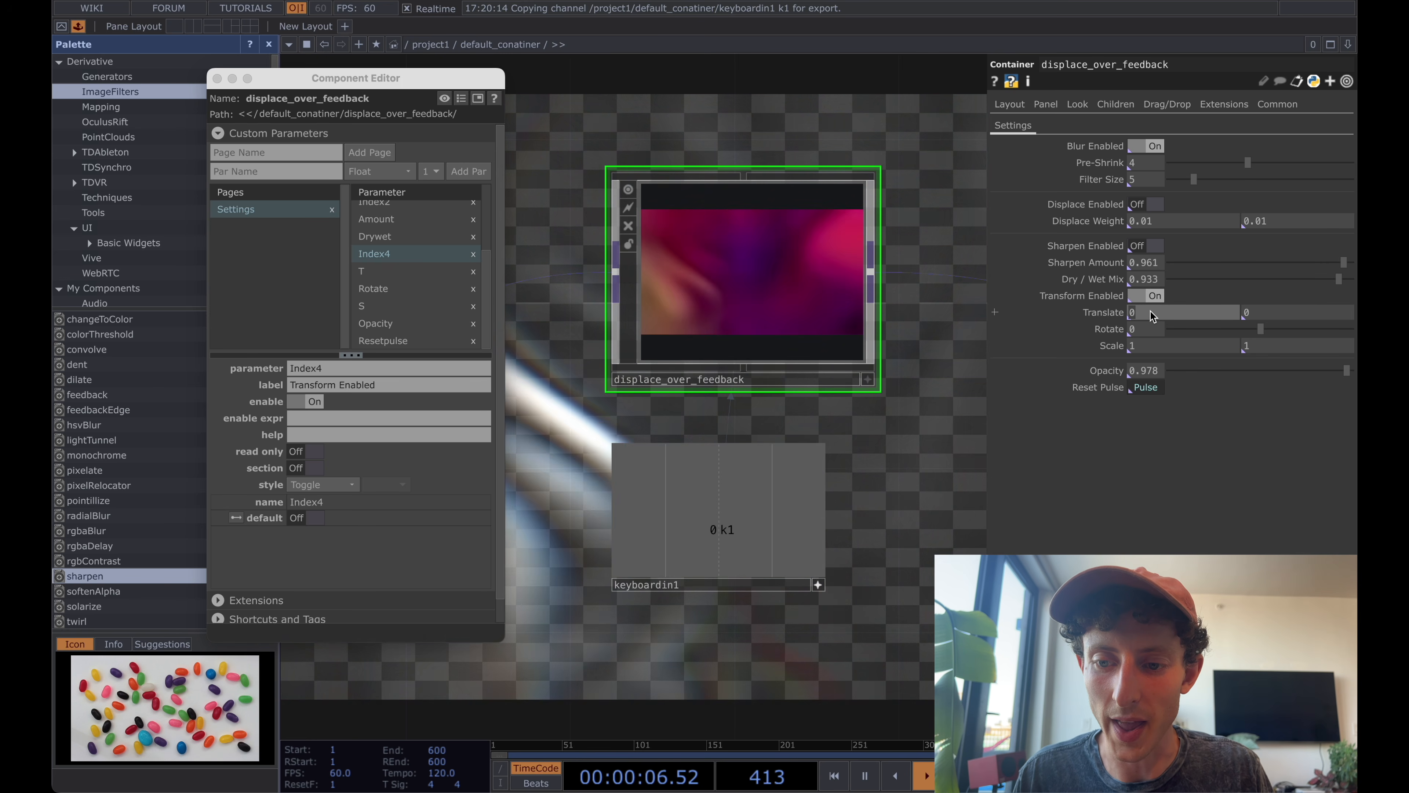
pyautogui.write('1.1')
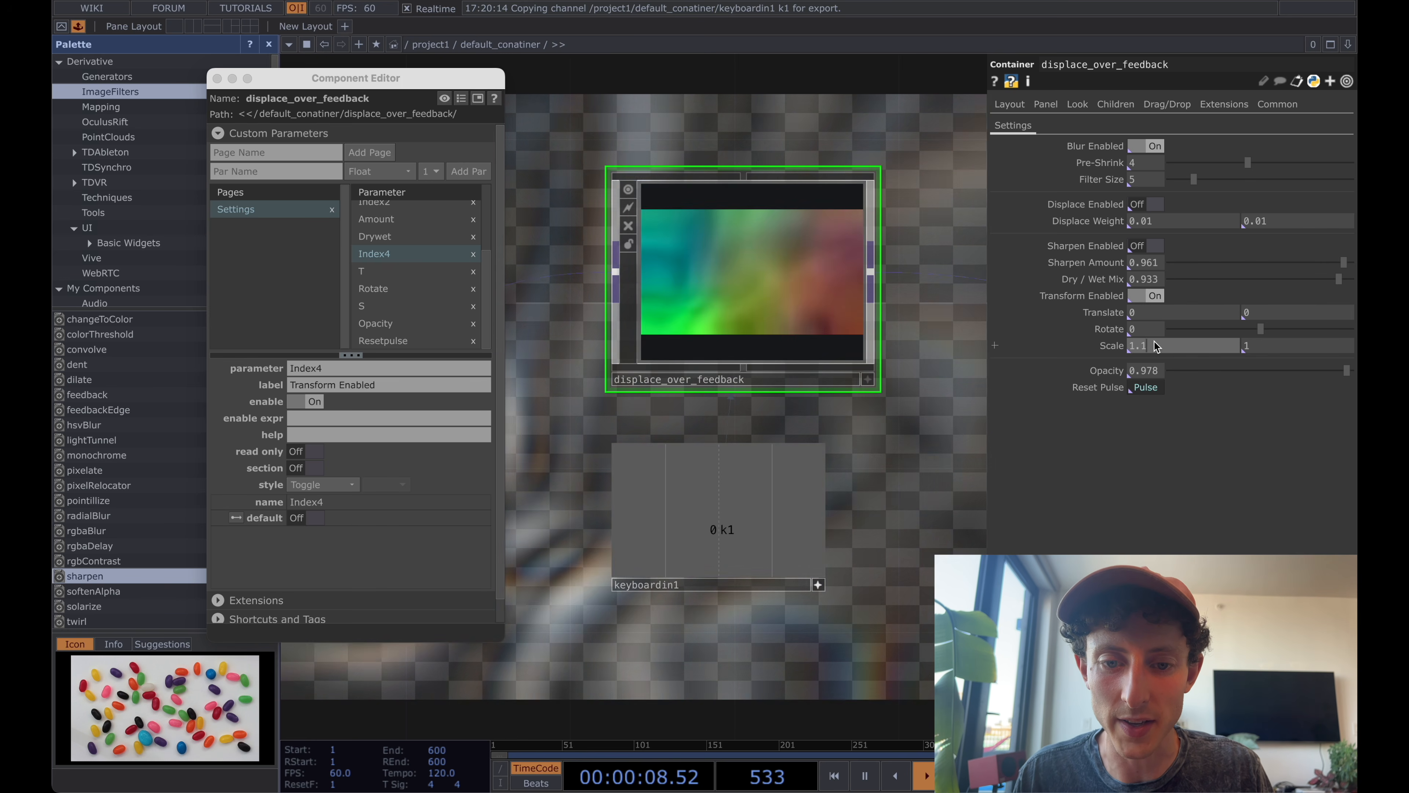
pyautogui.press('Tab')
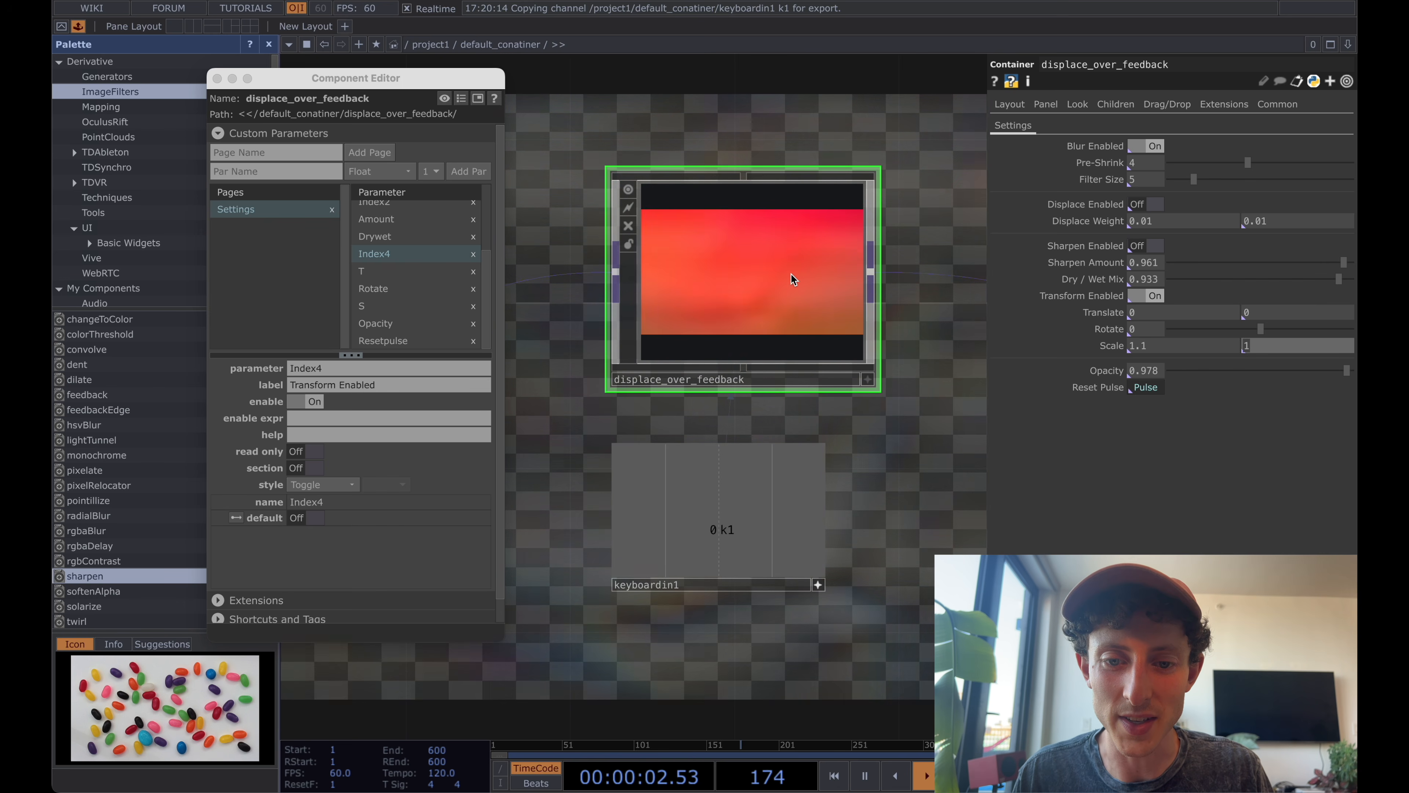
# Turn Displace and Sharpen Enabled on, Transform Enabled off, and set X Scale 1.0, Pre-Shrink 4, Filter Size 4 and Sharpen Amount 0.937.
pyautogui.moveTo(894, 272); pyautogui.dragTo(824, 301)
pyautogui.click(1155, 205)
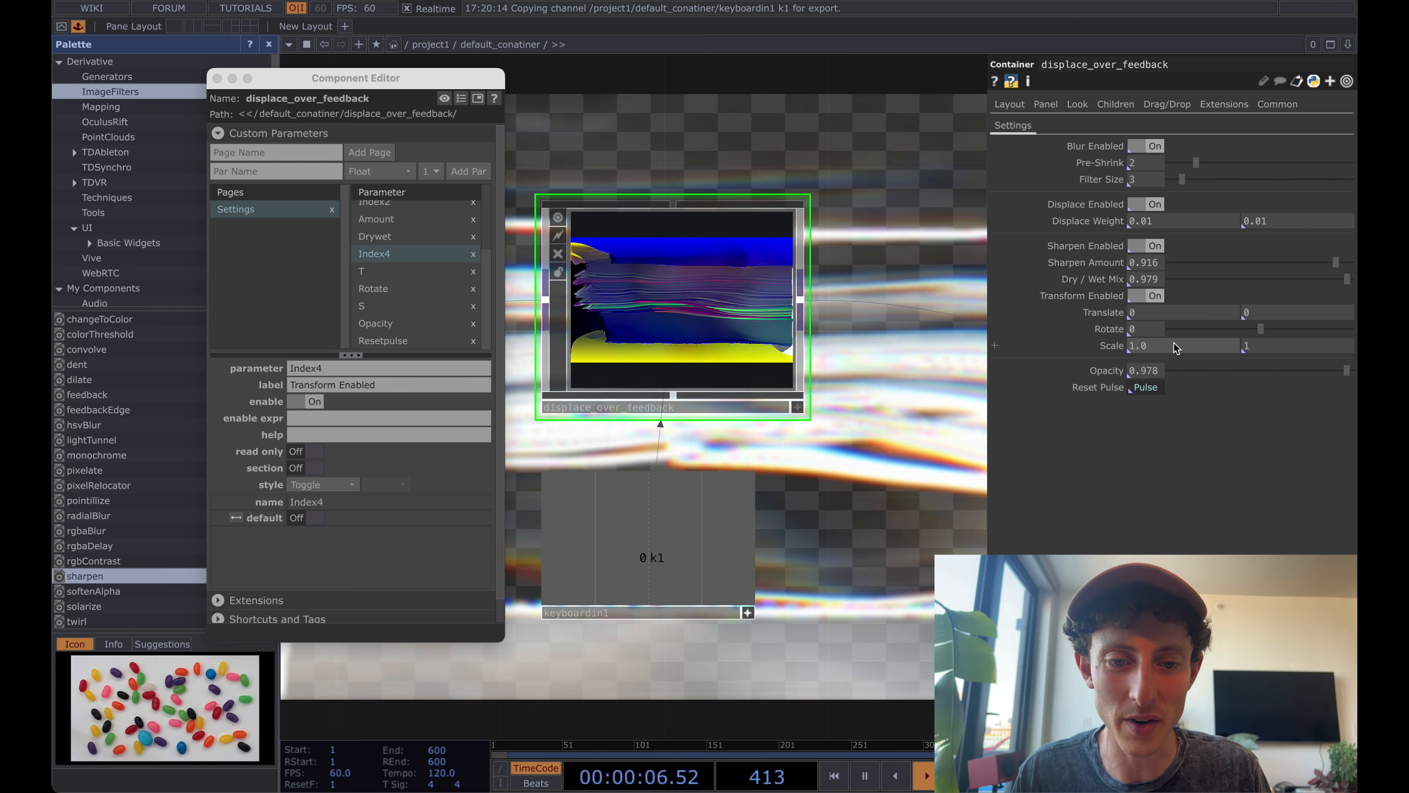
pyautogui.scroll(2, 575, 305)
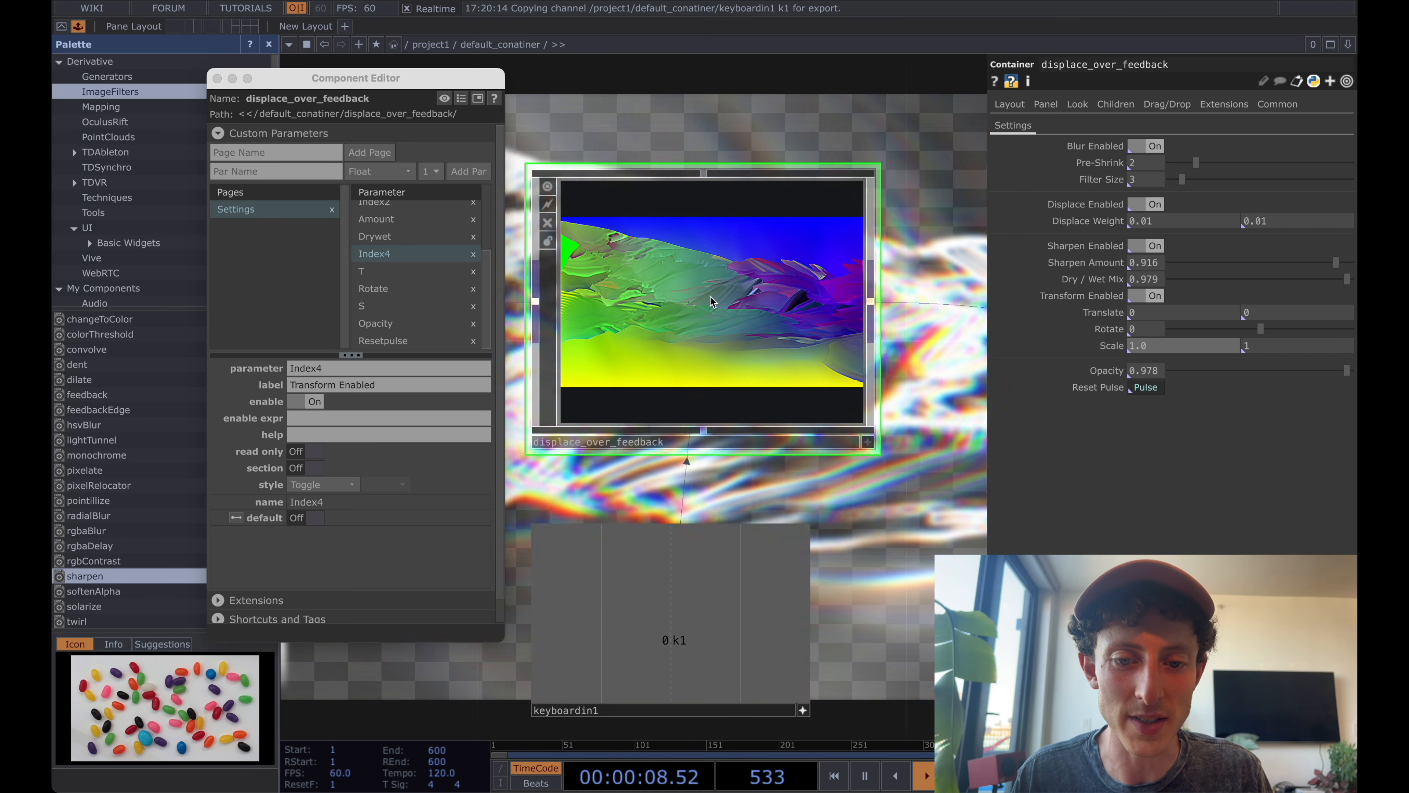
pyautogui.scroll(1, 712, 300)
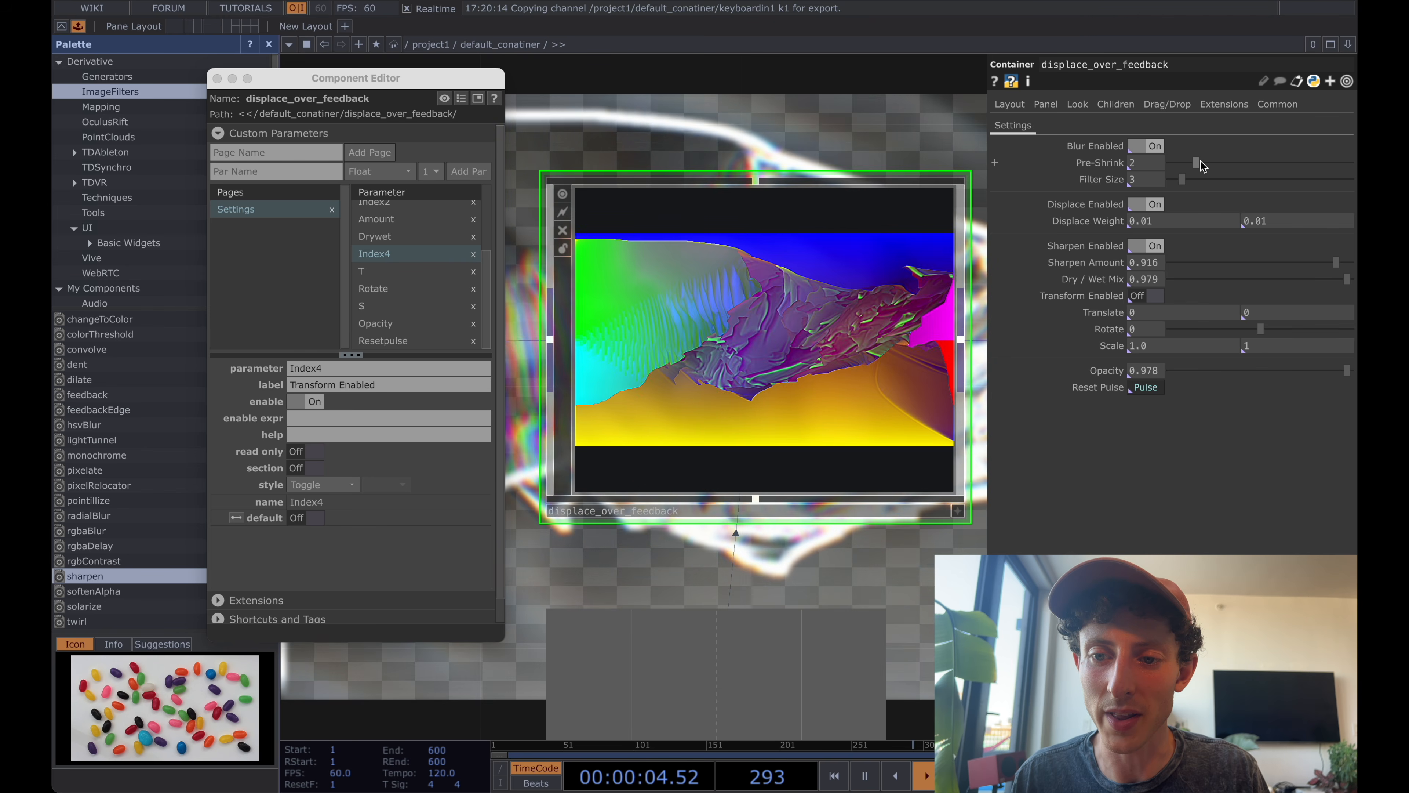
pyautogui.moveTo(1197, 163)
pyautogui.mouseDown()
pyautogui.moveTo(1248, 163)
pyautogui.moveTo(1187, 179)
pyautogui.mouseUp()
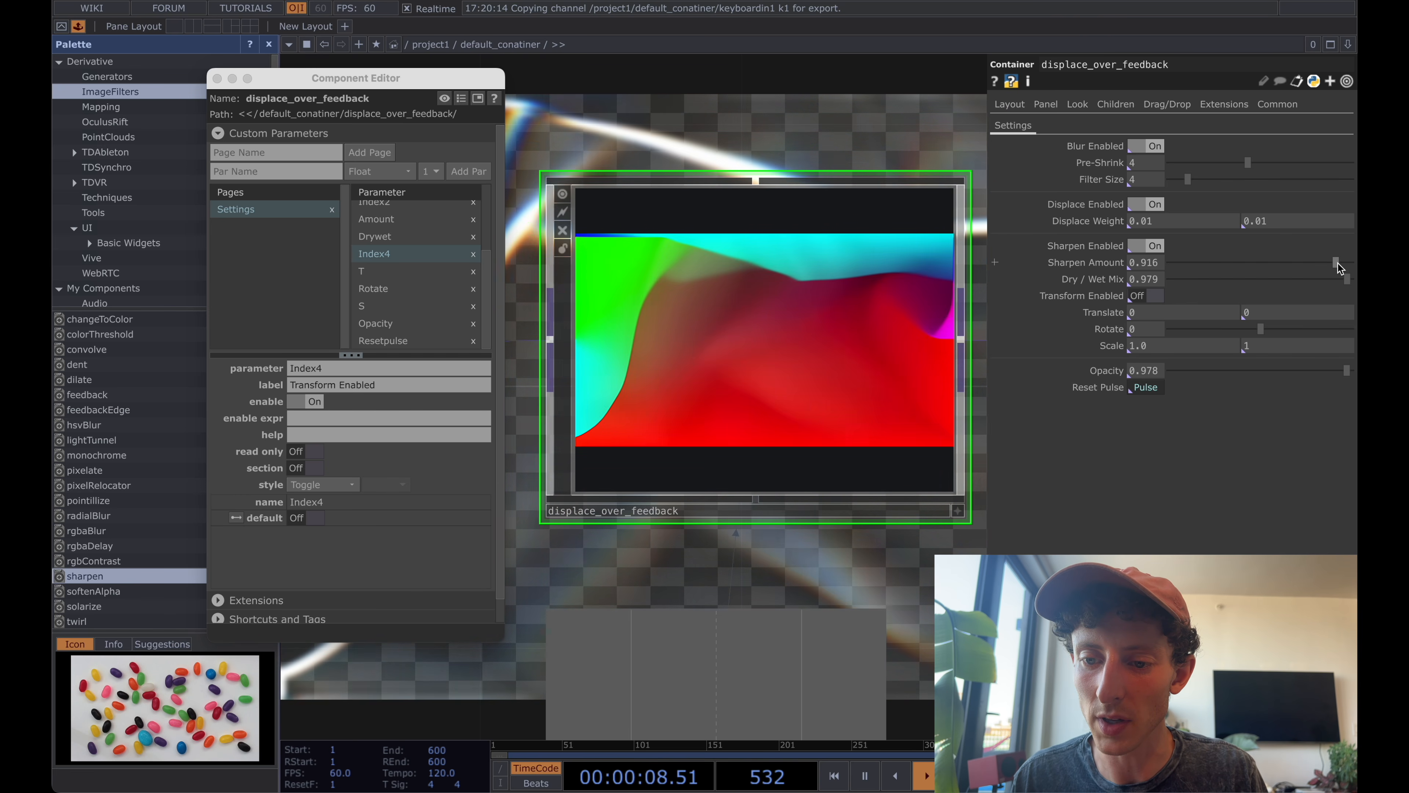
pyautogui.moveTo(1337, 263); pyautogui.dragTo(1341, 264)
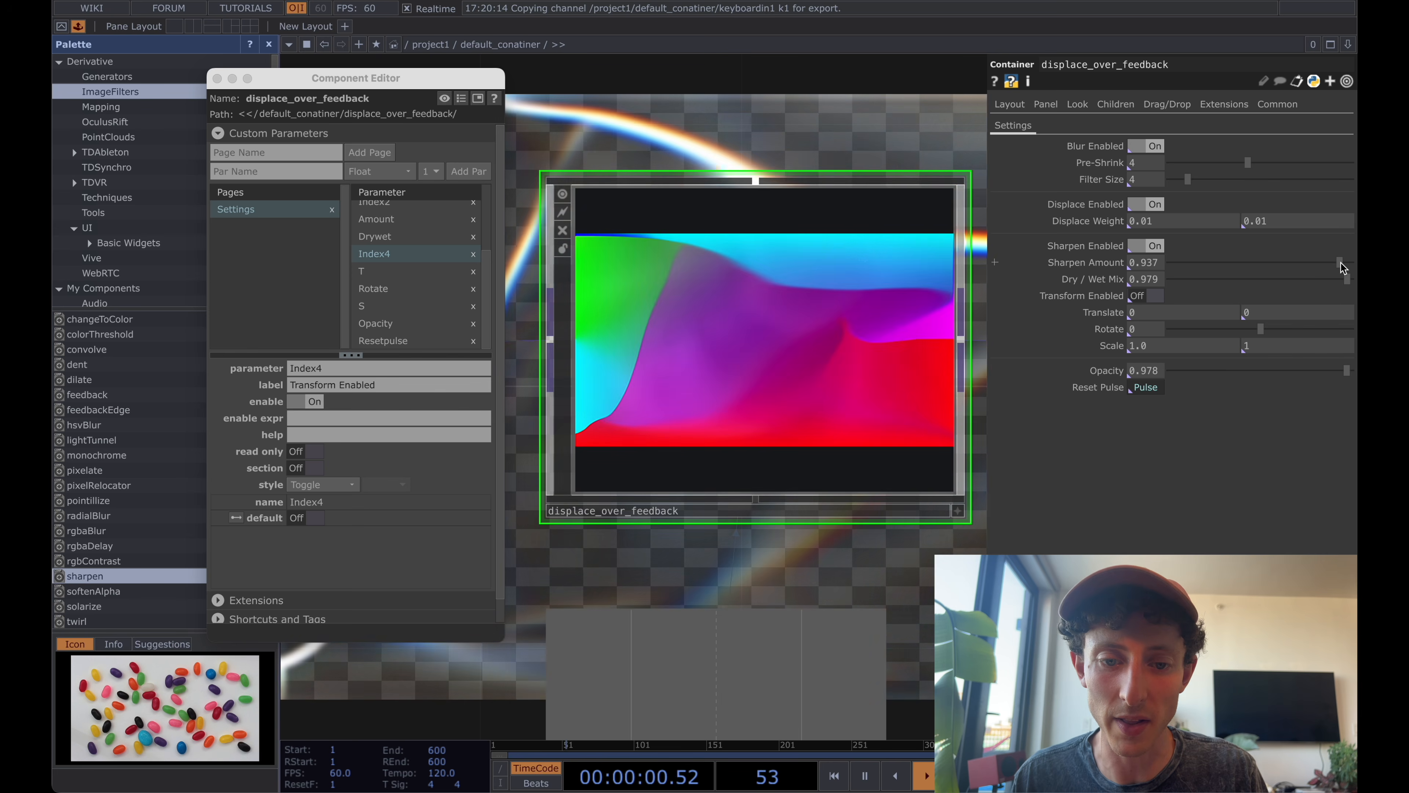
# Go back inside displace_over_feedback and move displace1 further away from blur1.
pyautogui.scroll(-2, 772, 339)
pyautogui.scroll(3, 773, 339)
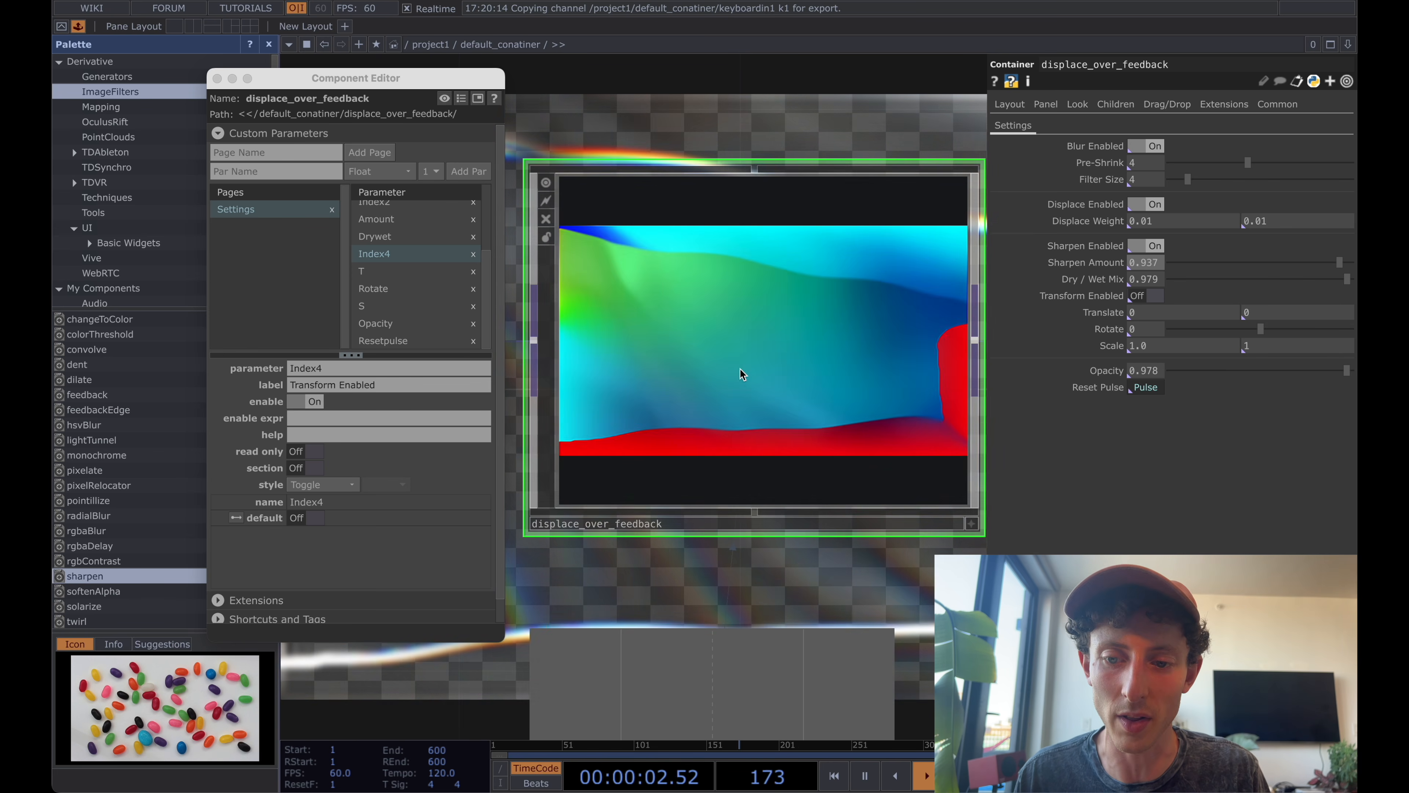
pyautogui.scroll(-3, 730, 363)
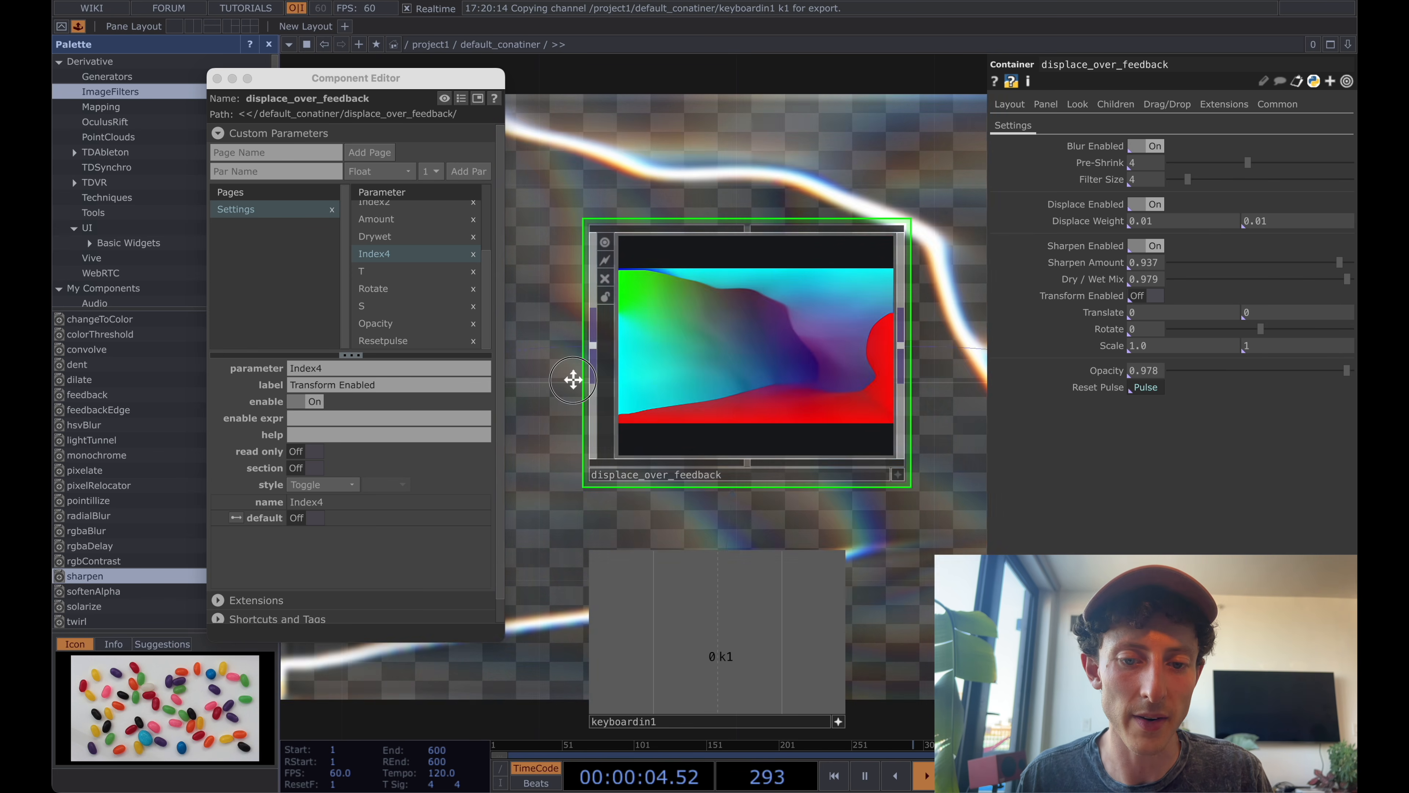
pyautogui.scroll(5, 730, 371)
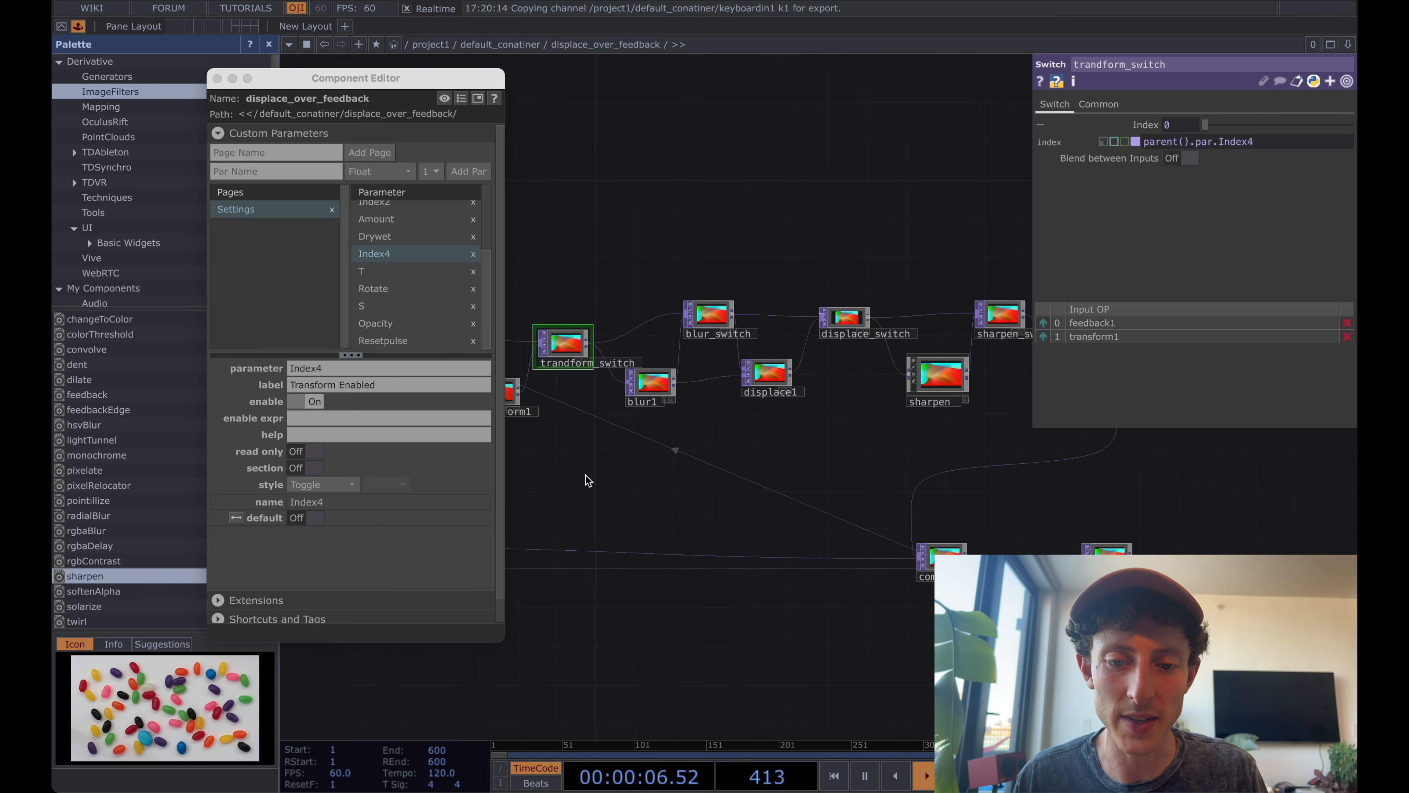
pyautogui.scroll(5, 721, 444)
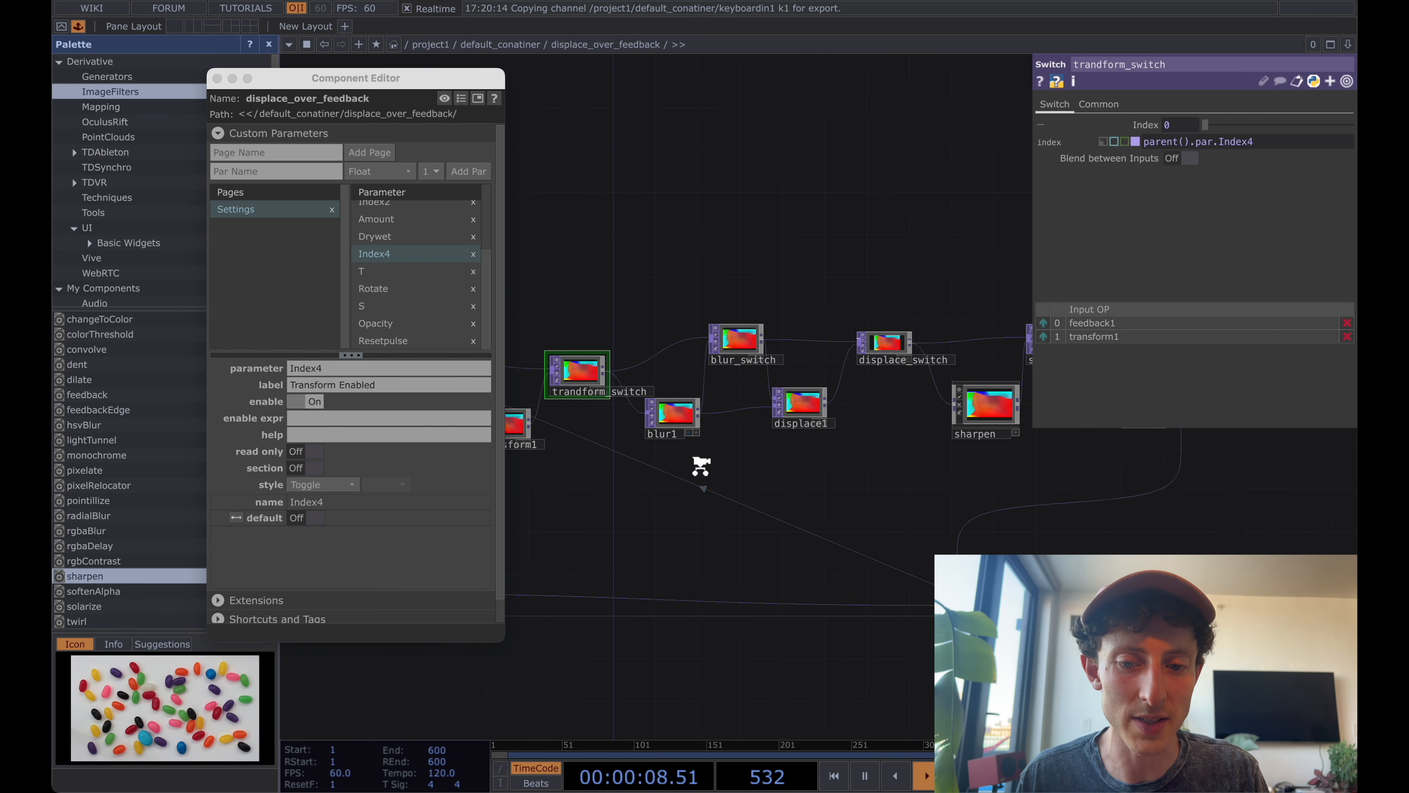
pyautogui.scroll(-2, 730, 426)
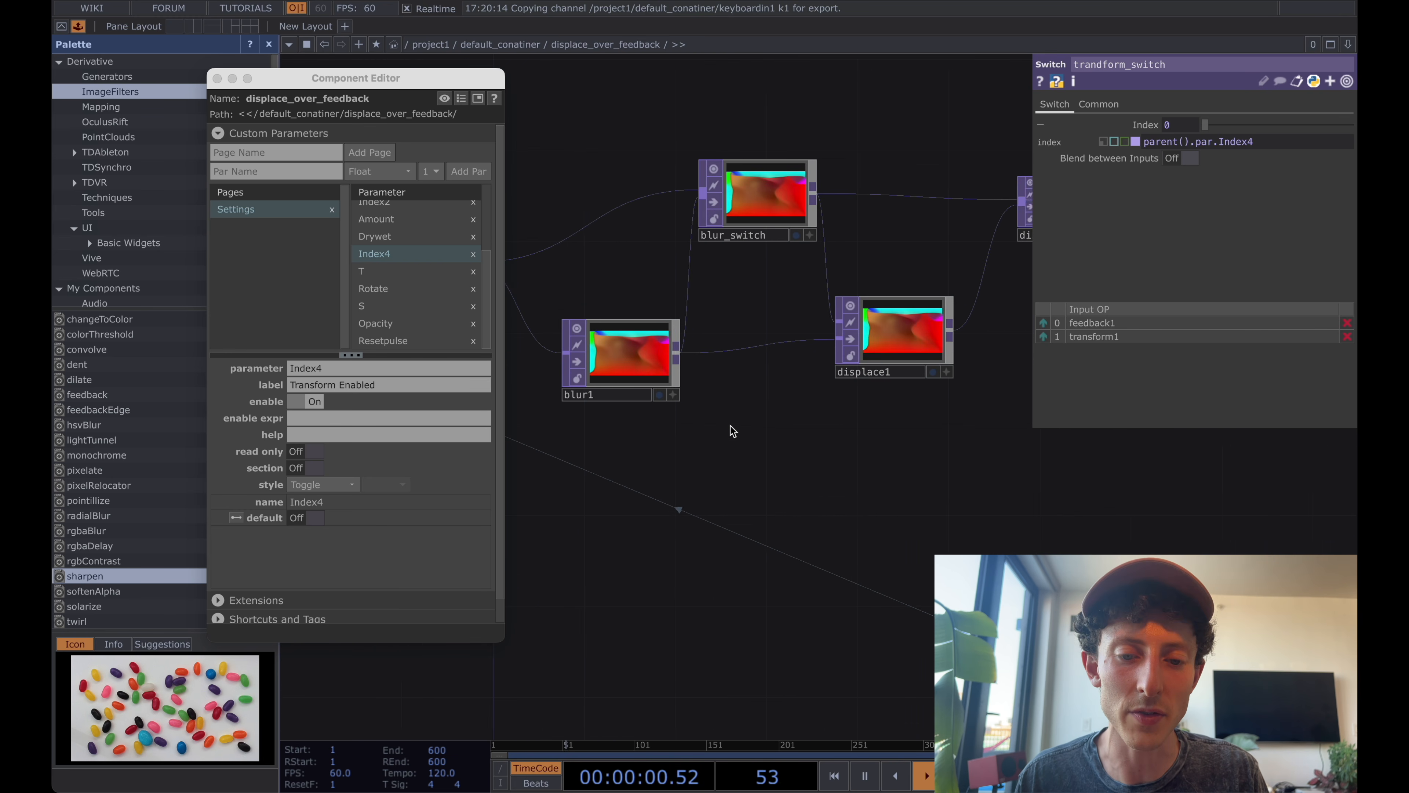
pyautogui.click(882, 369)
pyautogui.moveTo(883, 369); pyautogui.dragTo(956, 373)
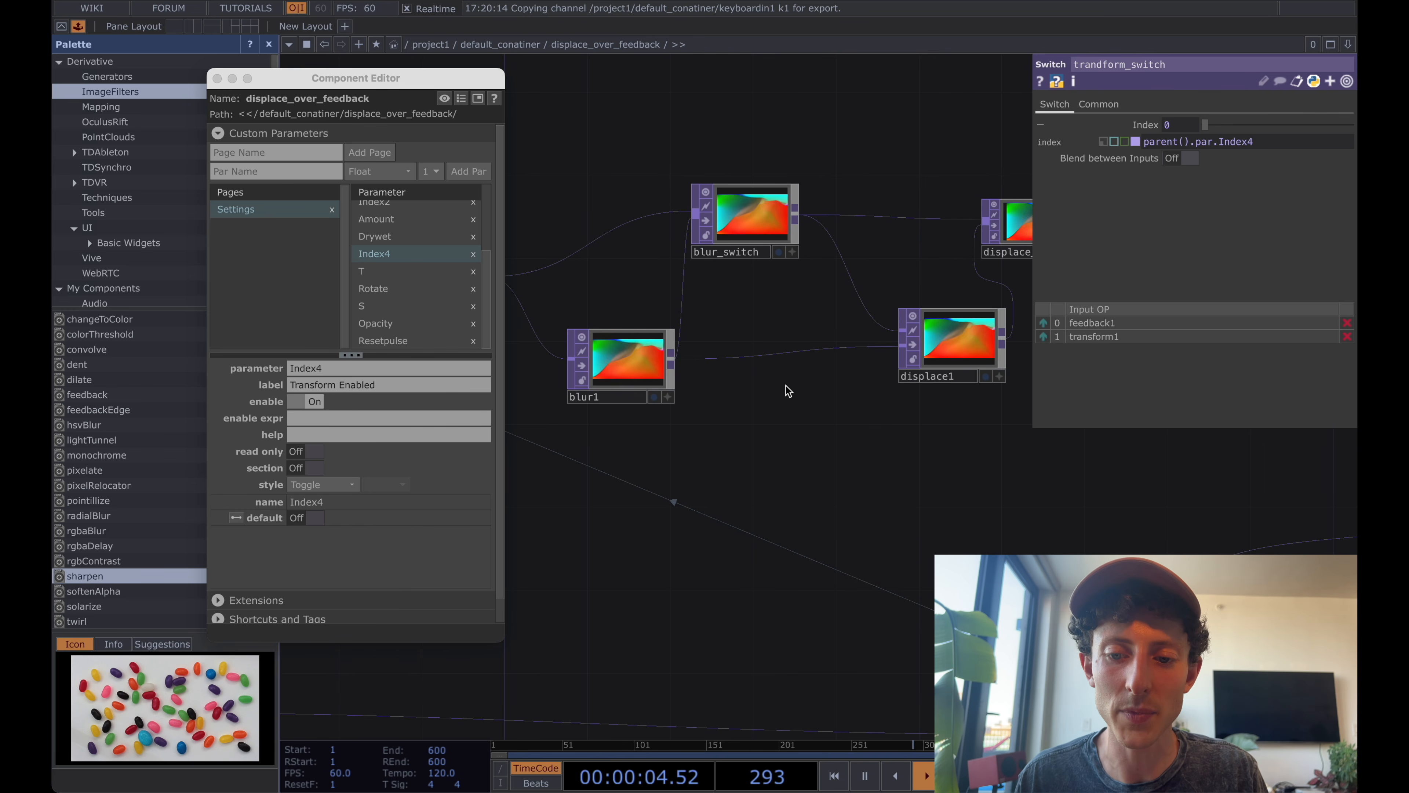
# Add a Noise TOP between blur1 and displace1 and turn its Monochrome option off.
pyautogui.press('Tab')
pyautogui.write('noi')
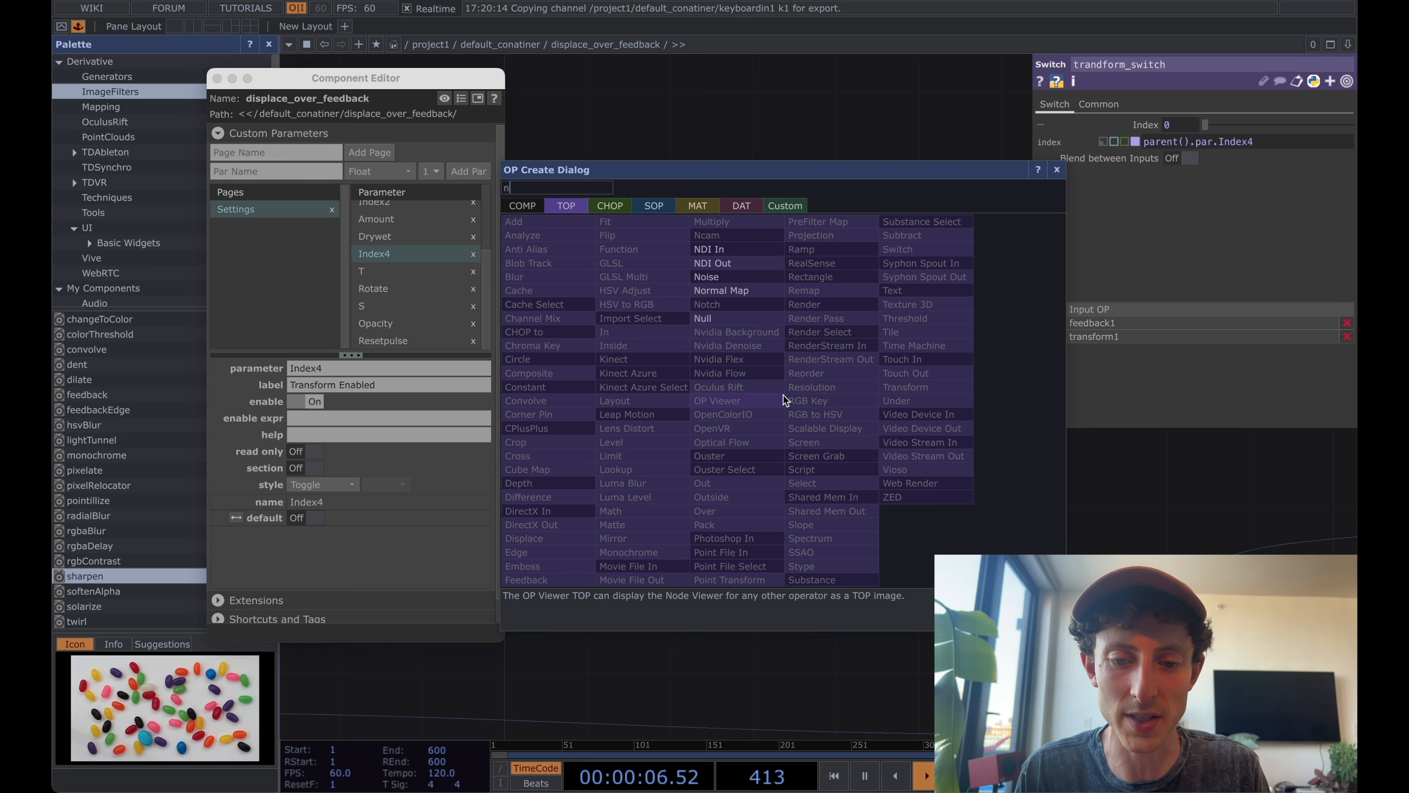
pyautogui.press('Return')
pyautogui.click(785, 417)
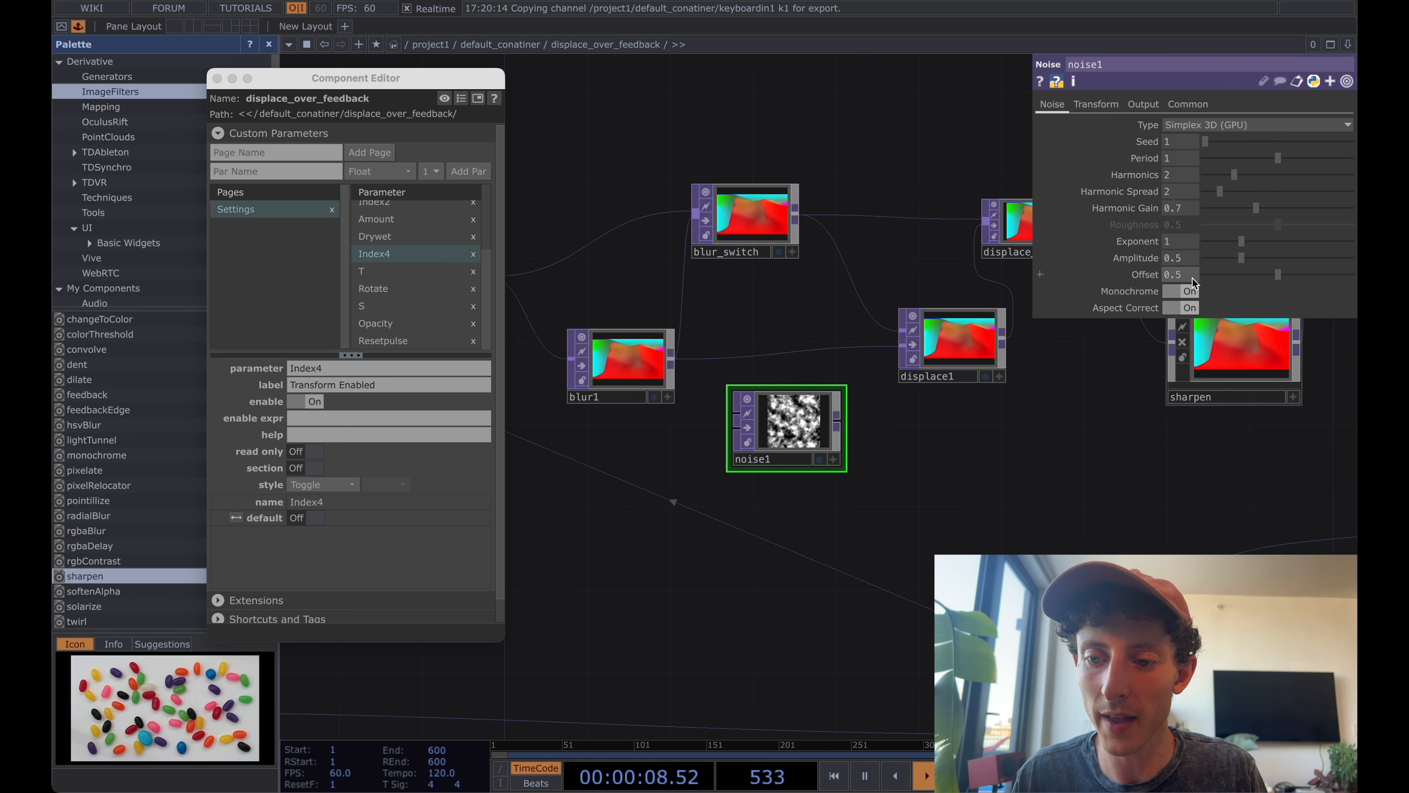
pyautogui.click(1180, 291)
# Try displacing with the noise by setting its resolution to Parent Panel Size and wiring it into displace1's second input.
pyautogui.moveTo(837, 416); pyautogui.dragTo(893, 380)
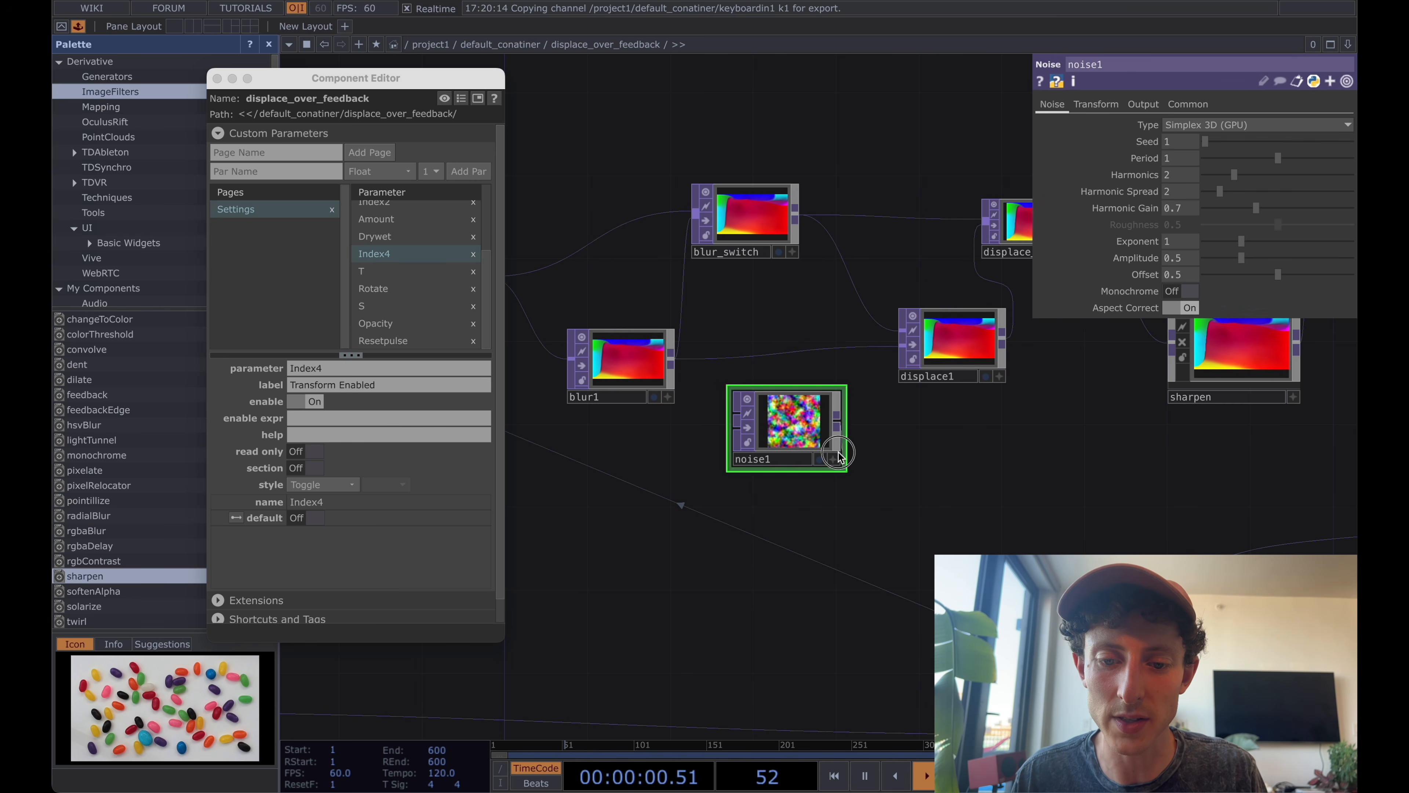
pyautogui.click(1187, 104)
pyautogui.click(1203, 126)
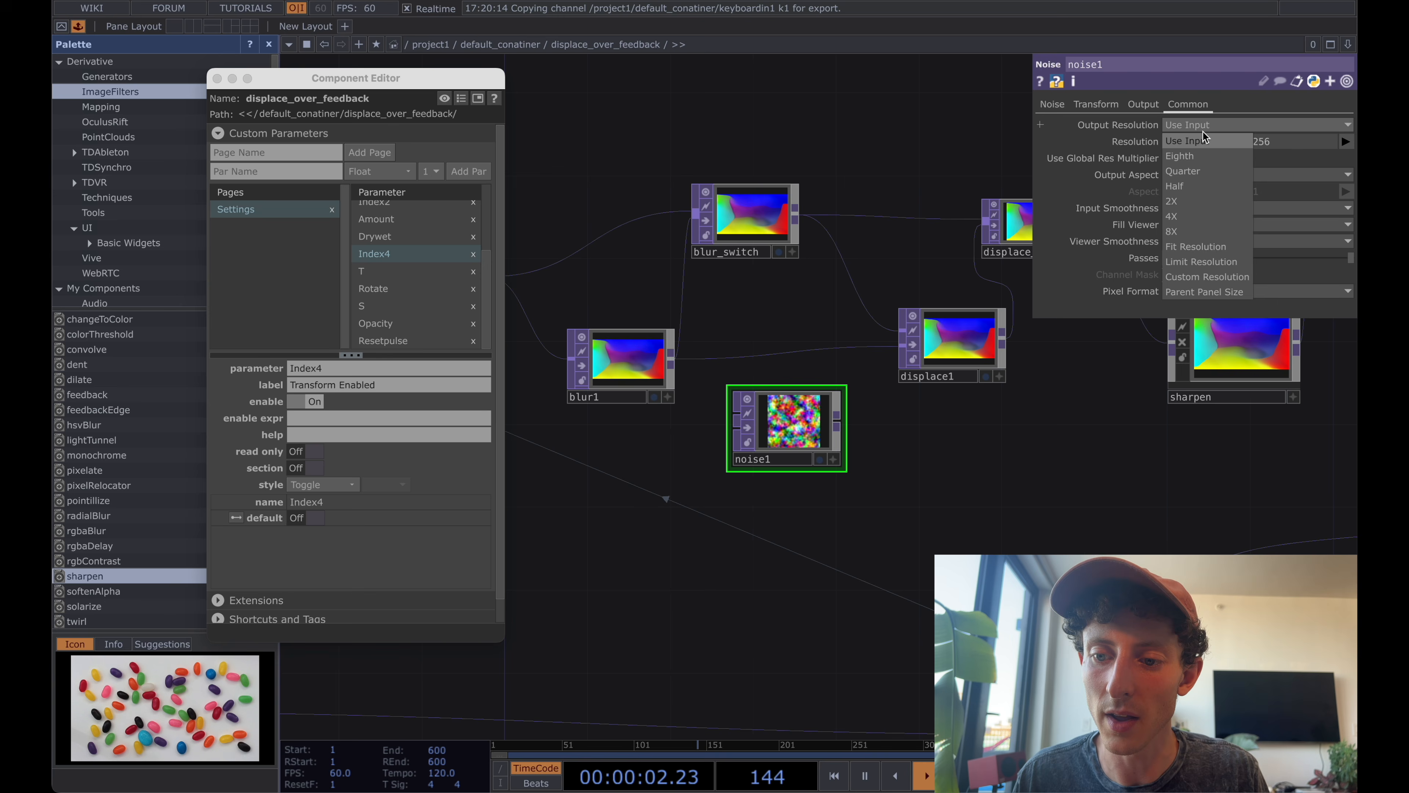
pyautogui.click(1203, 290)
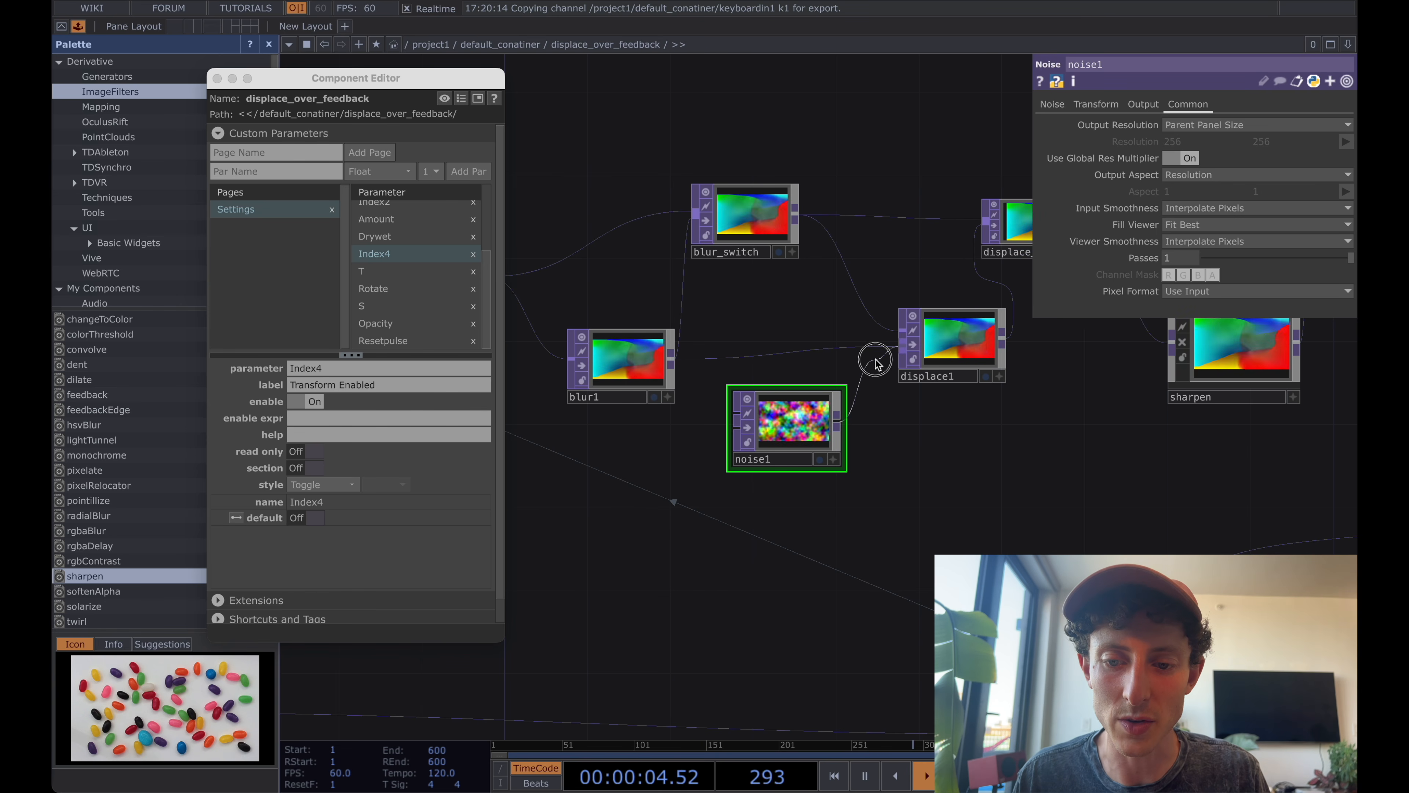
pyautogui.scroll(5, 874, 355)
pyautogui.moveTo(779, 548); pyautogui.dragTo(573, 602)
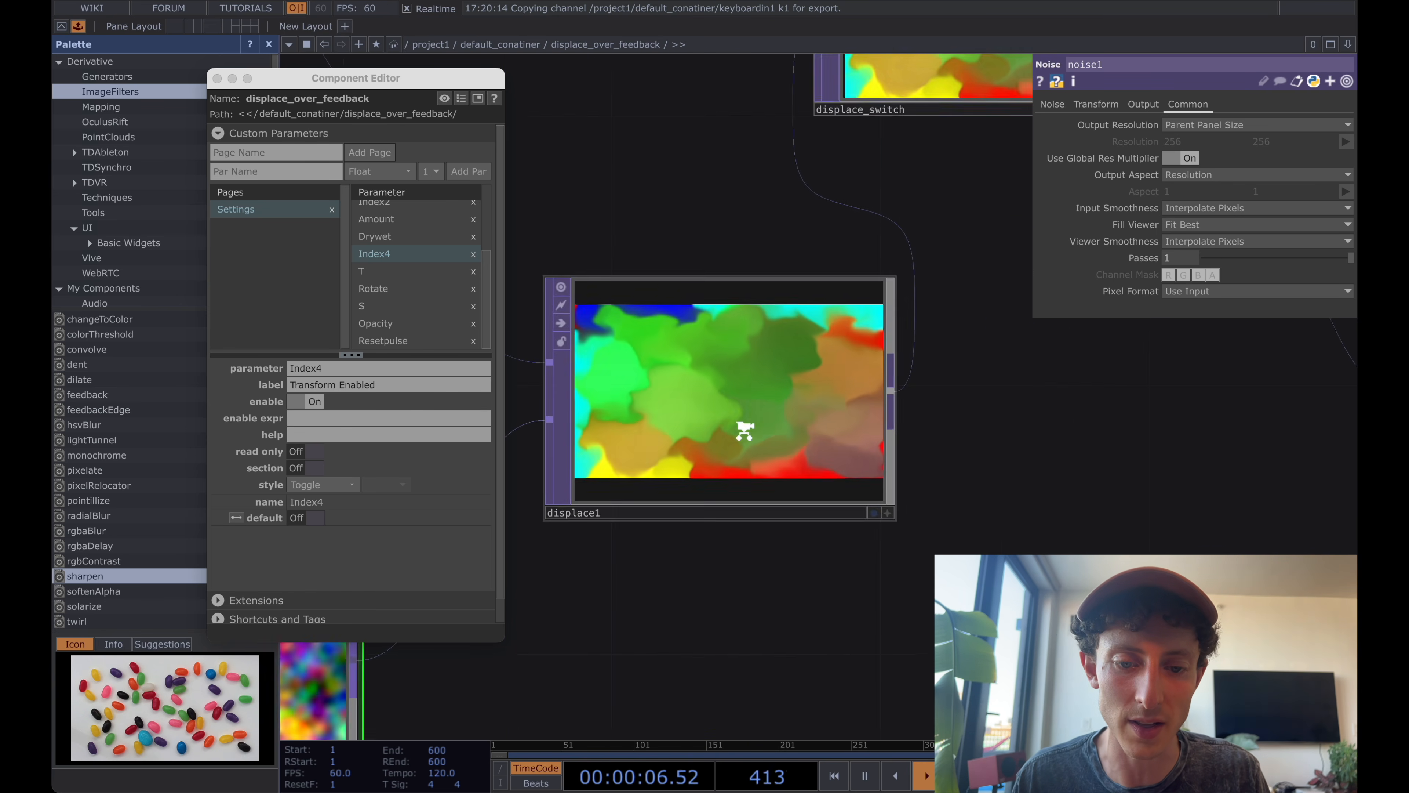
pyautogui.scroll(5, 744, 430)
pyautogui.scroll(-7, 743, 431)
pyautogui.scroll(-5, 744, 430)
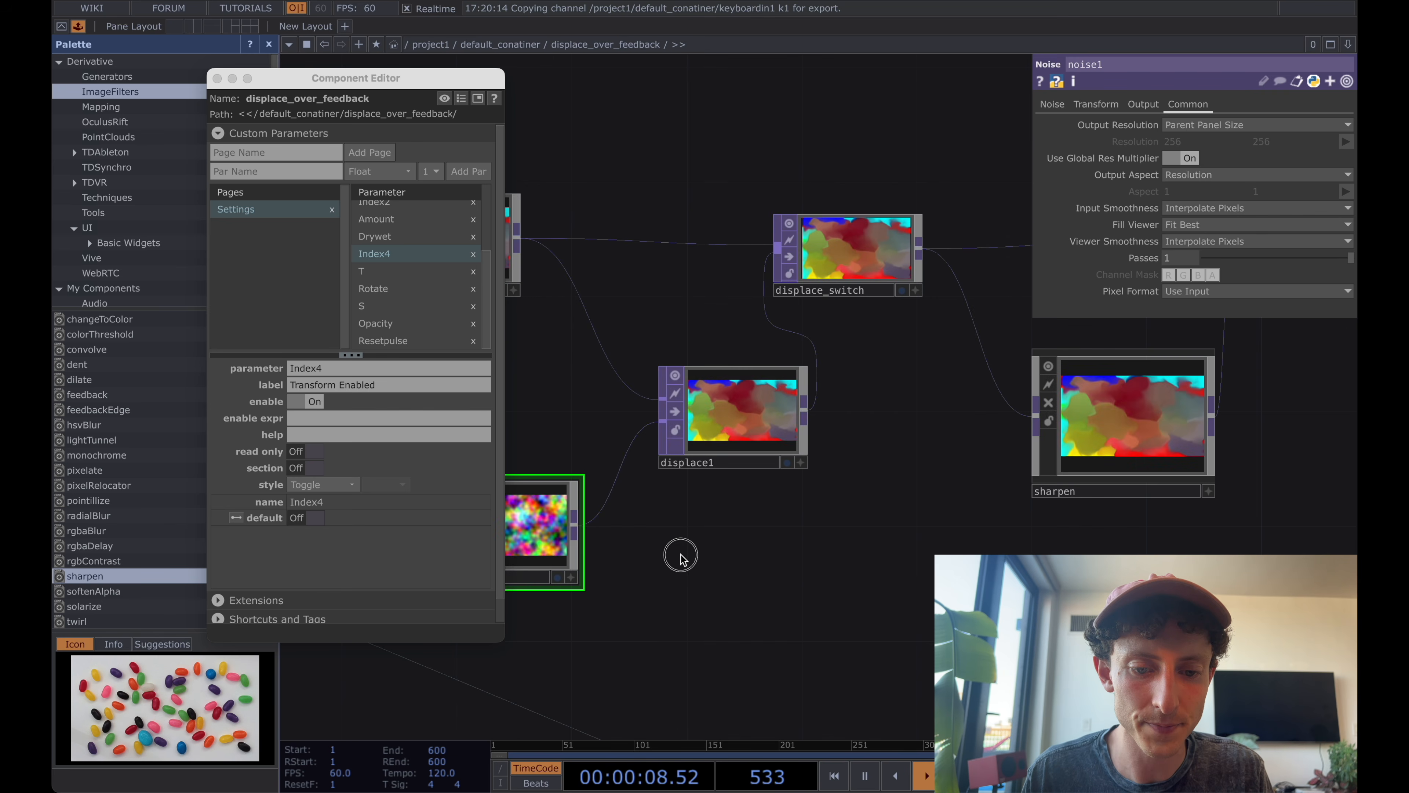
pyautogui.moveTo(682, 557); pyautogui.dragTo(823, 554)
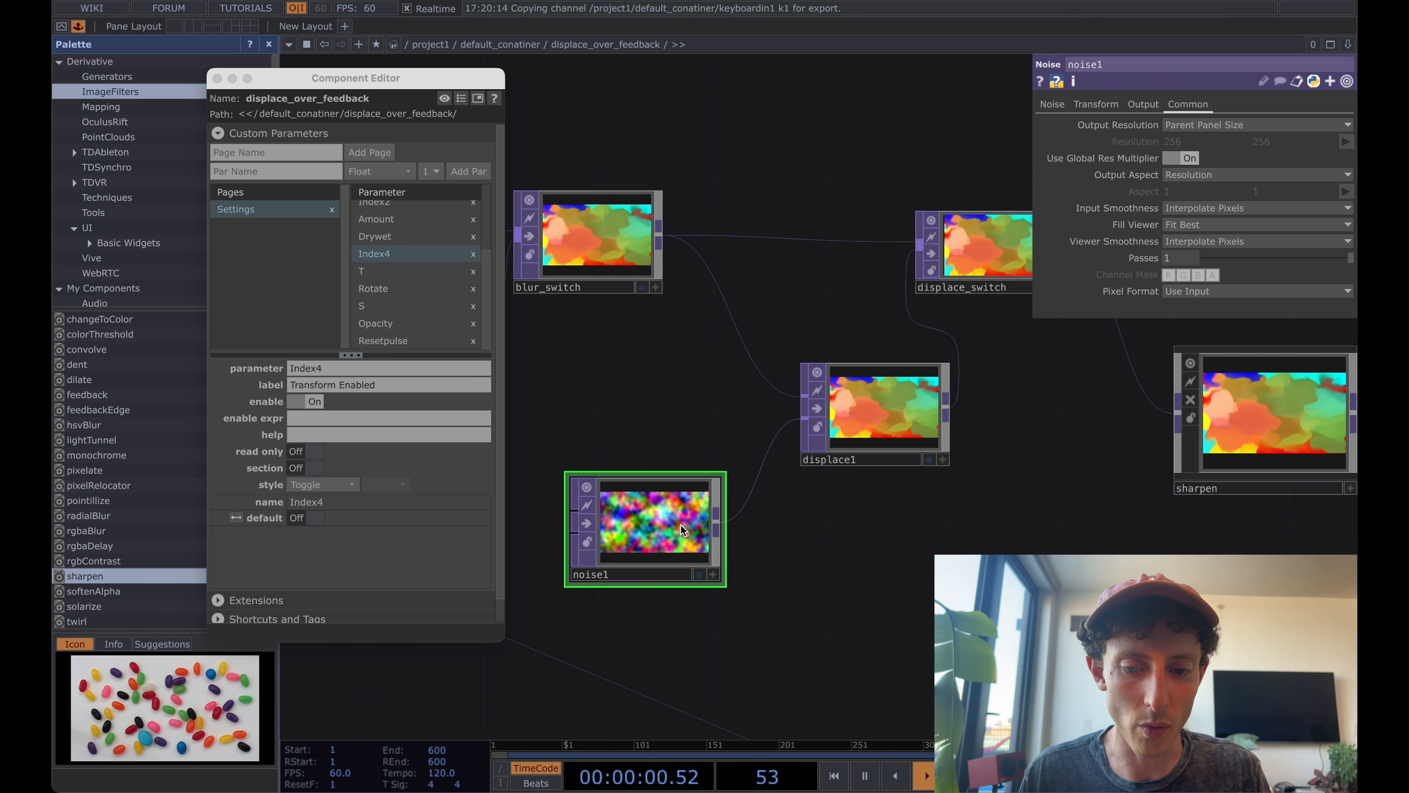
# Delete the noise1 operator from the displace_over_feedback network while keeping transform_switch.
pyautogui.moveTo(679, 524); pyautogui.dragTo(655, 587)
pyautogui.press('Delete')
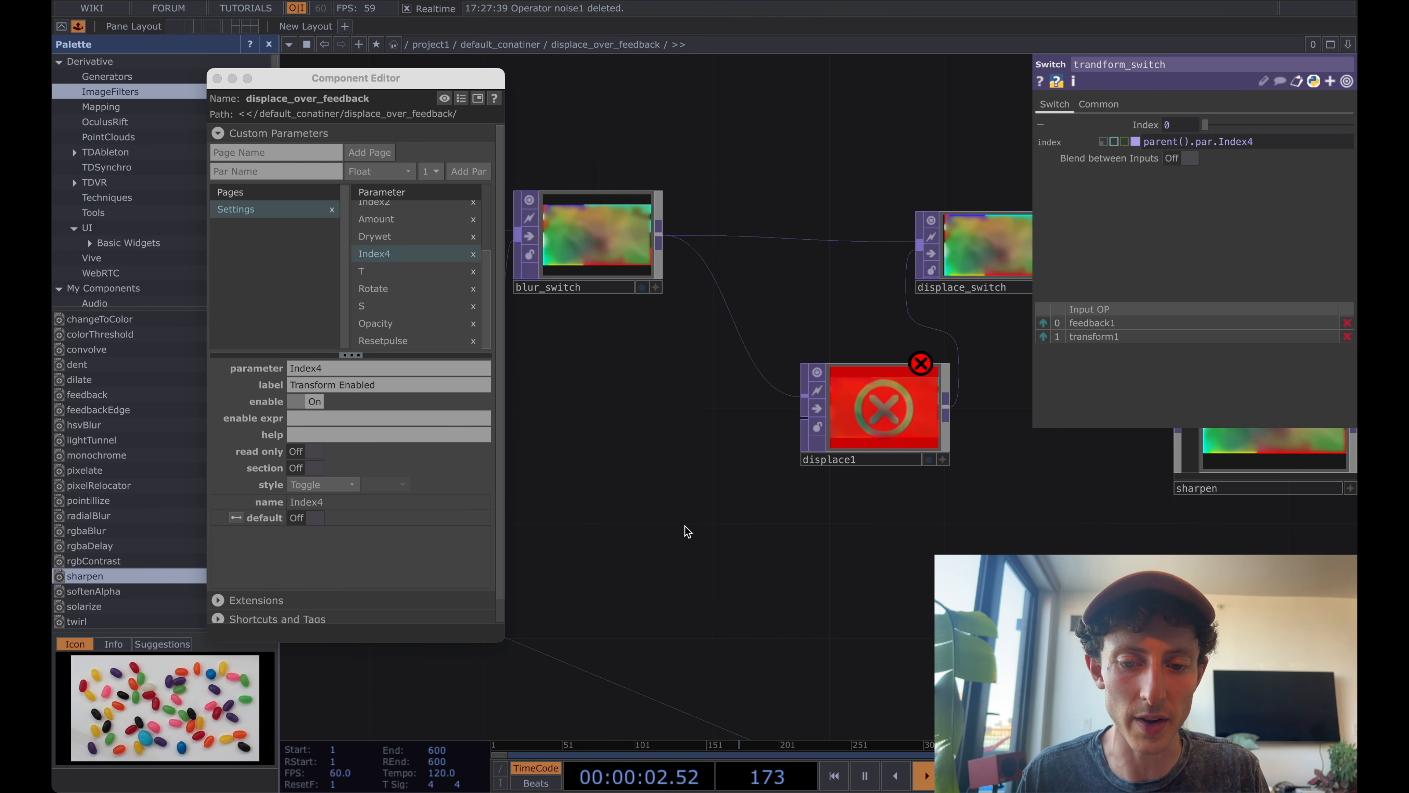
pyautogui.press('Delete')
pyautogui.press('super+z')
pyautogui.press('super+z')
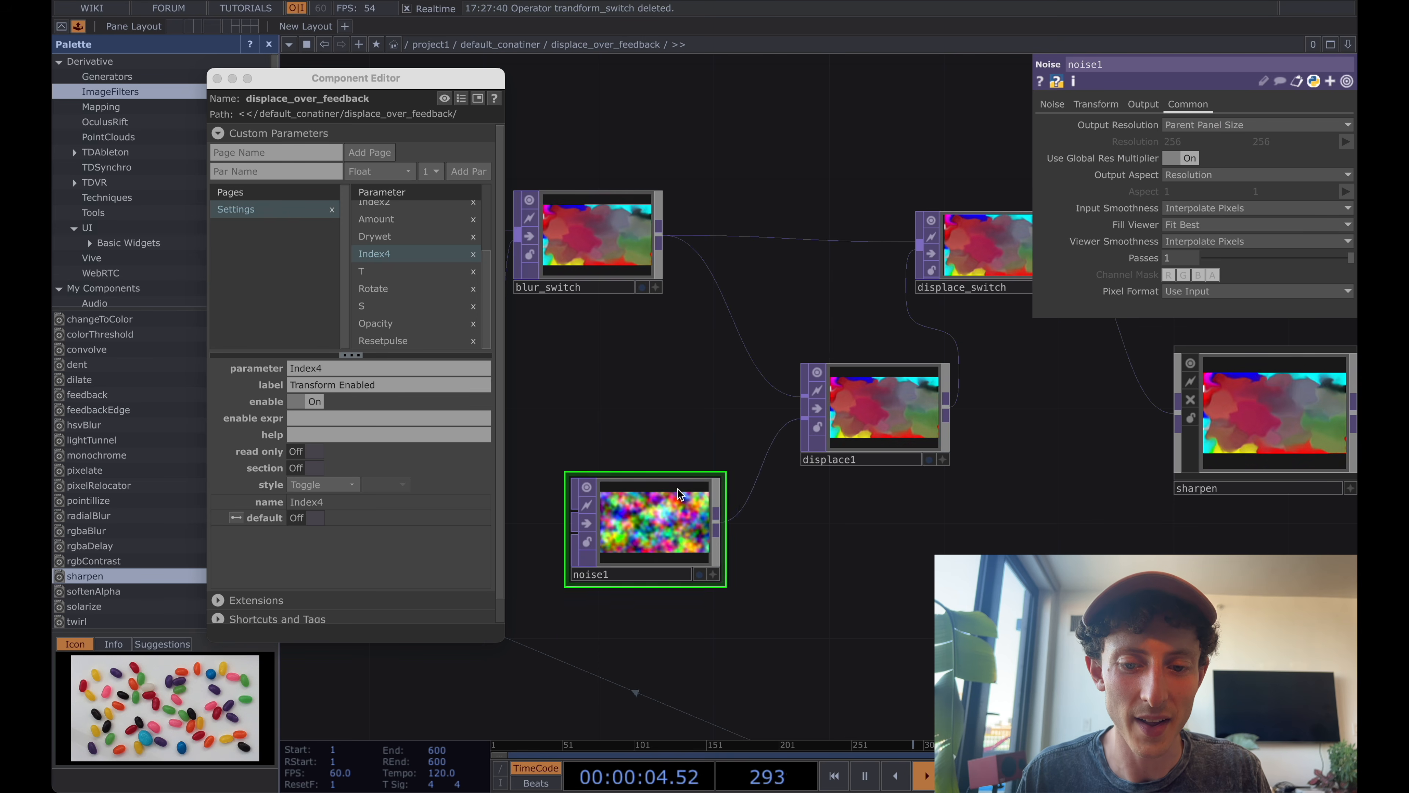
pyautogui.press('Delete')
# Add an In TOP below blur1 and displace1 and wire blur1's output into it as the fallback source.
pyautogui.scroll(-4, 691, 530)
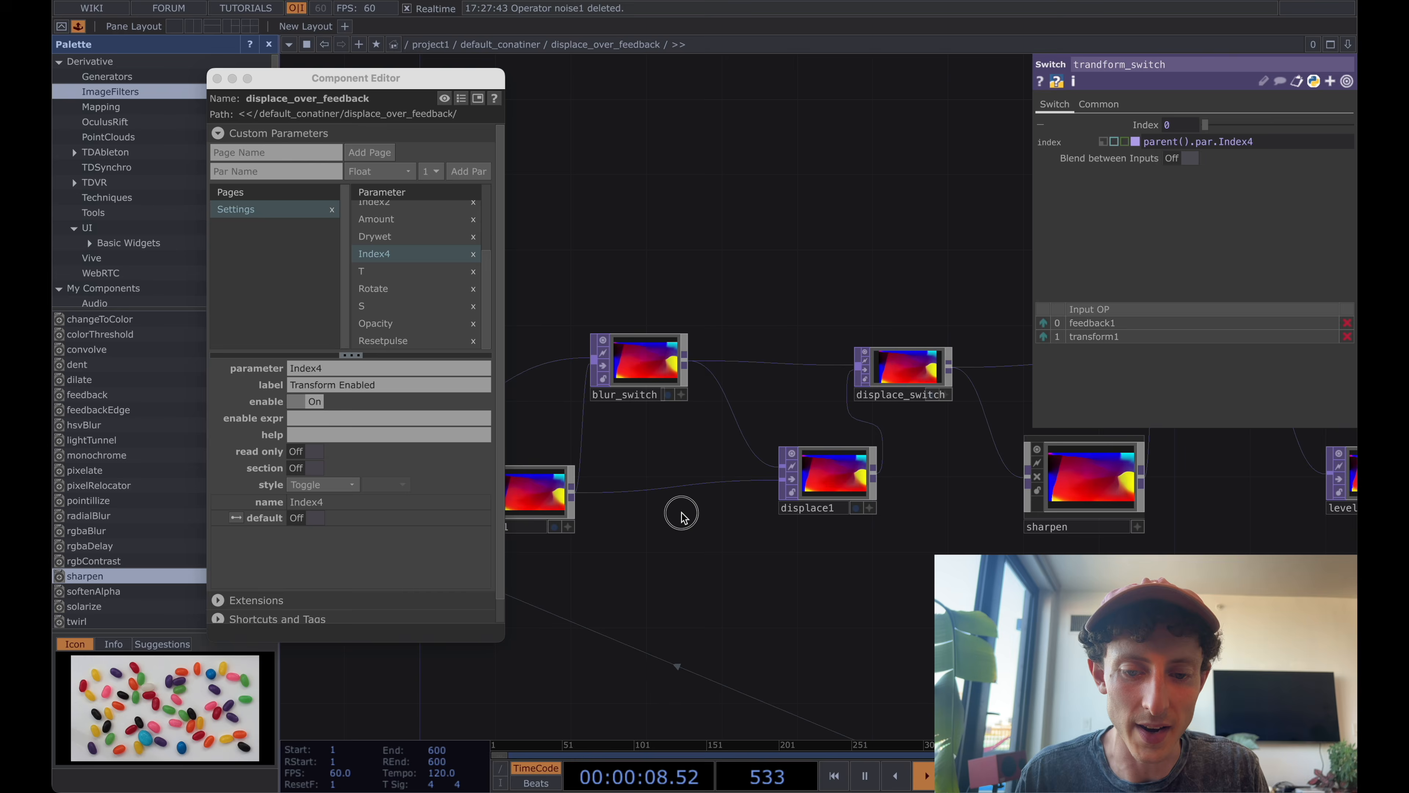
pyautogui.doubleClick(681, 513)
pyautogui.write('in')
pyautogui.press('Return')
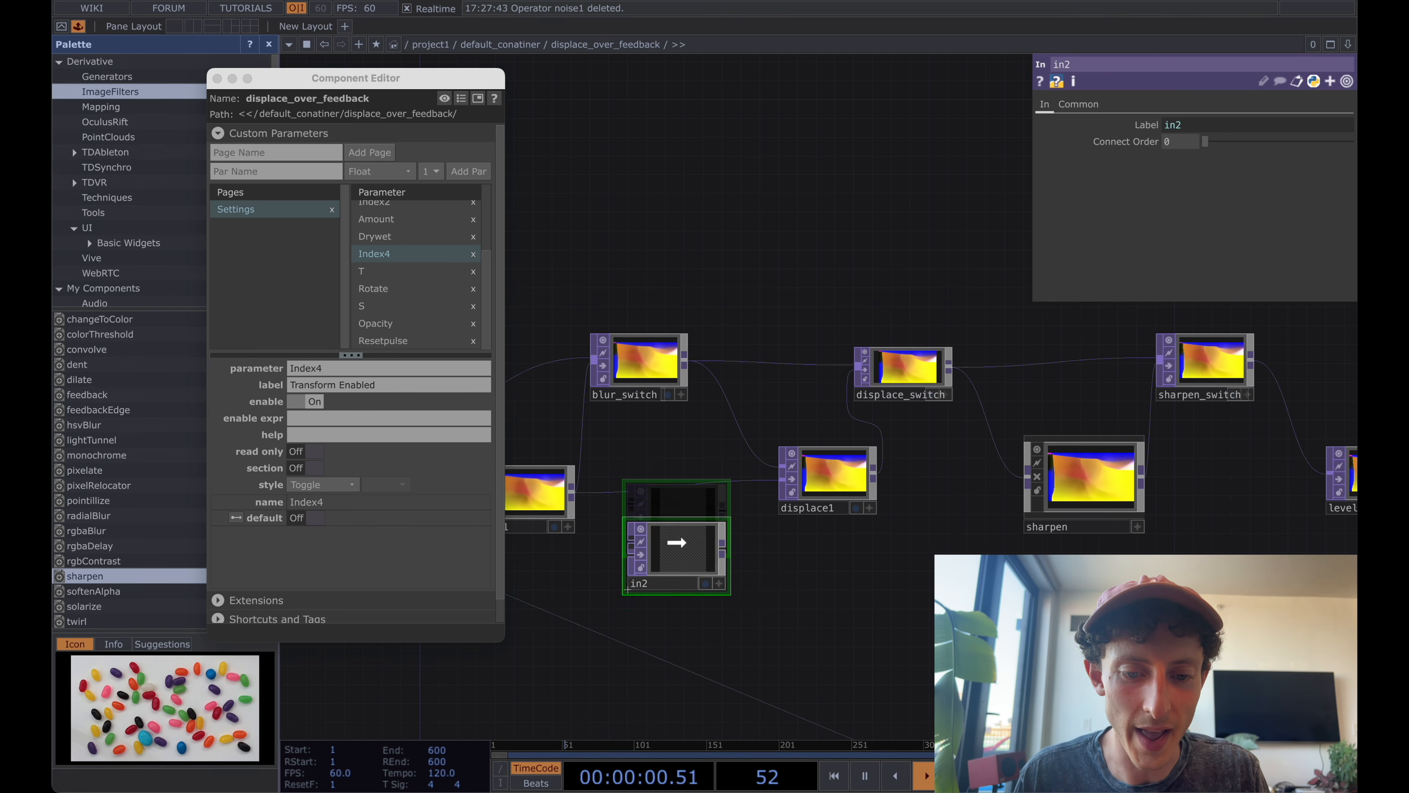
pyautogui.click(627, 589)
pyautogui.click(571, 491)
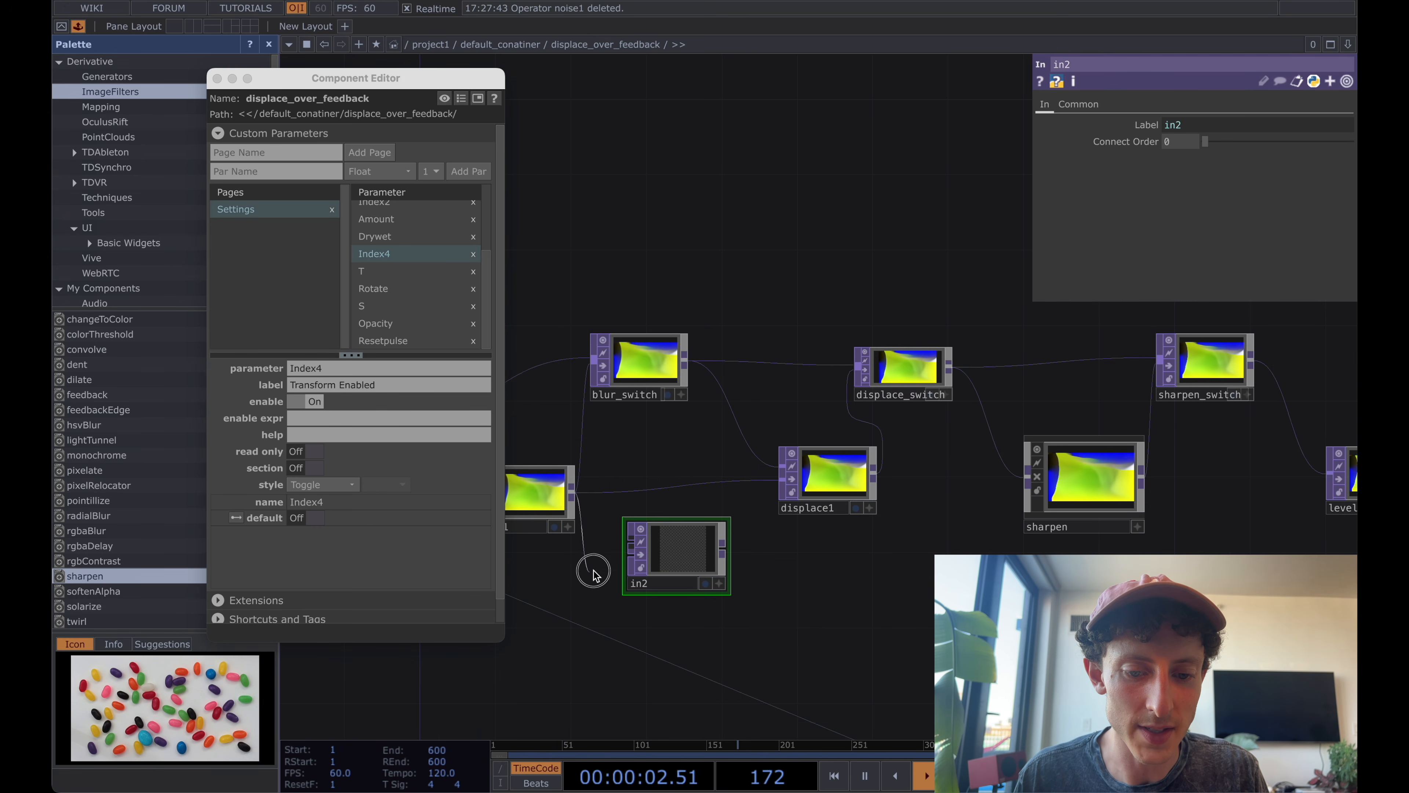
pyautogui.click(632, 547)
# Wire in2 into displace1's second input and move in2 up in line with displace1.
pyautogui.scroll(1, 681, 547)
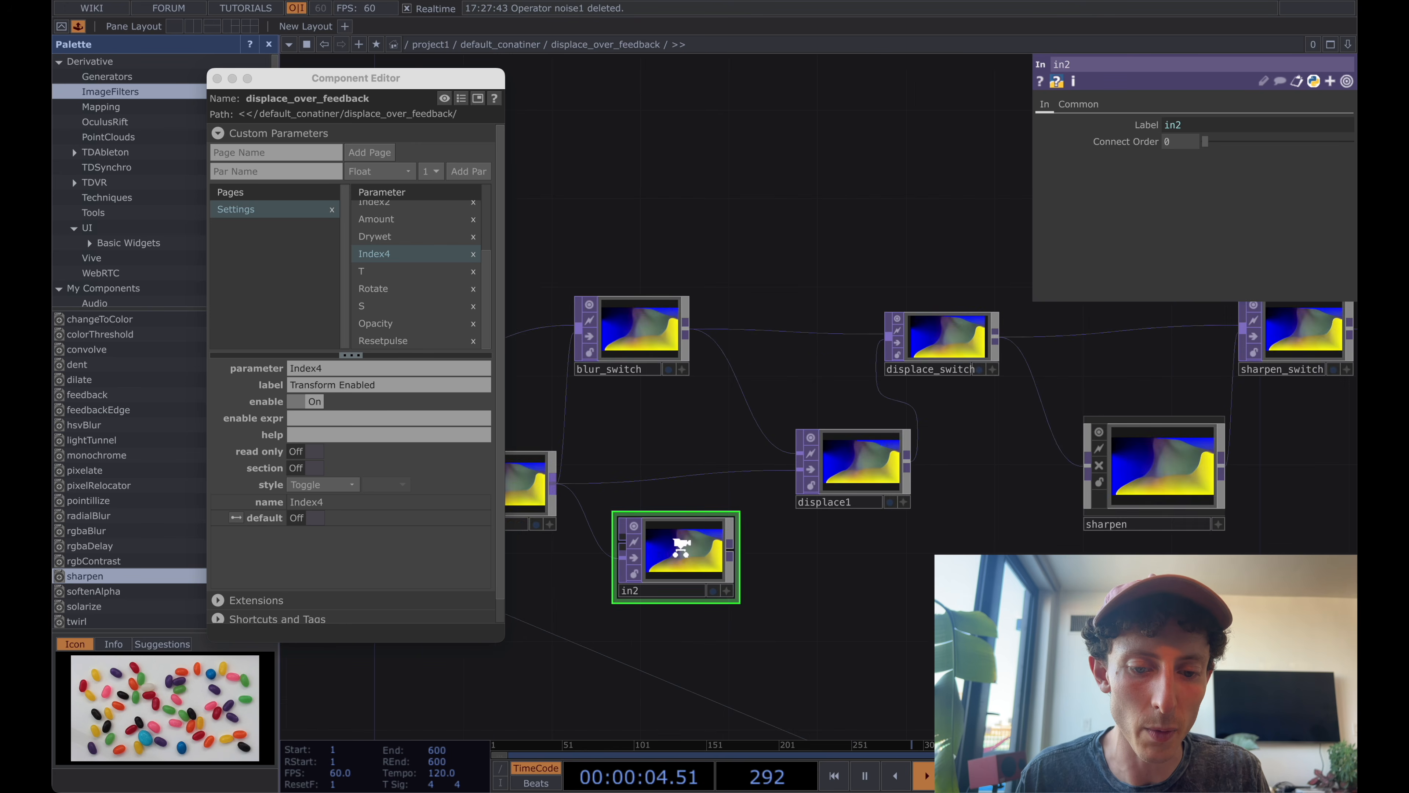
pyautogui.scroll(1, 681, 547)
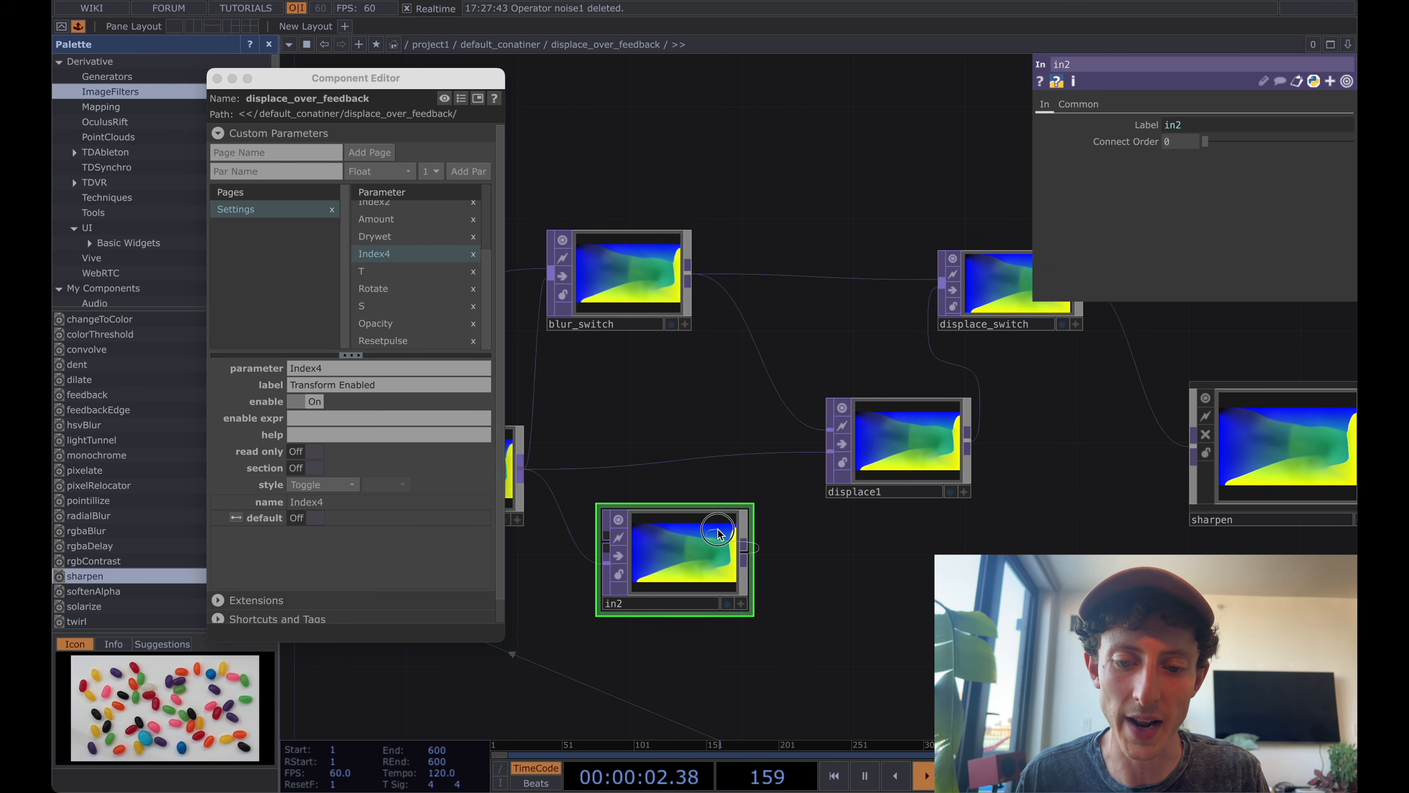
pyautogui.moveTo(717, 530); pyautogui.dragTo(809, 467)
pyautogui.moveTo(717, 532); pyautogui.dragTo(717, 475)
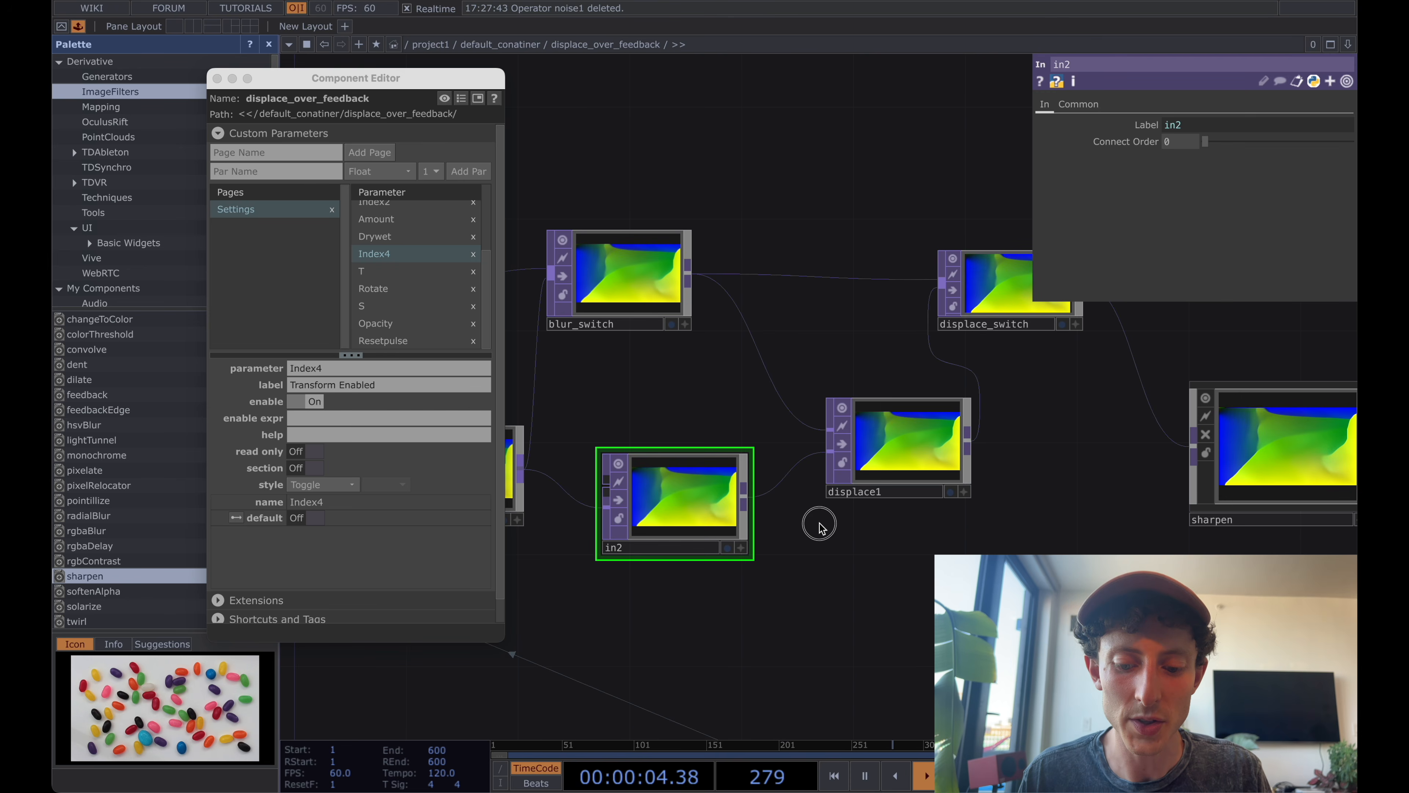
# Return to the parent network and place a new Noise TOP between displace1 and keyboardin1.
pyautogui.press('u')
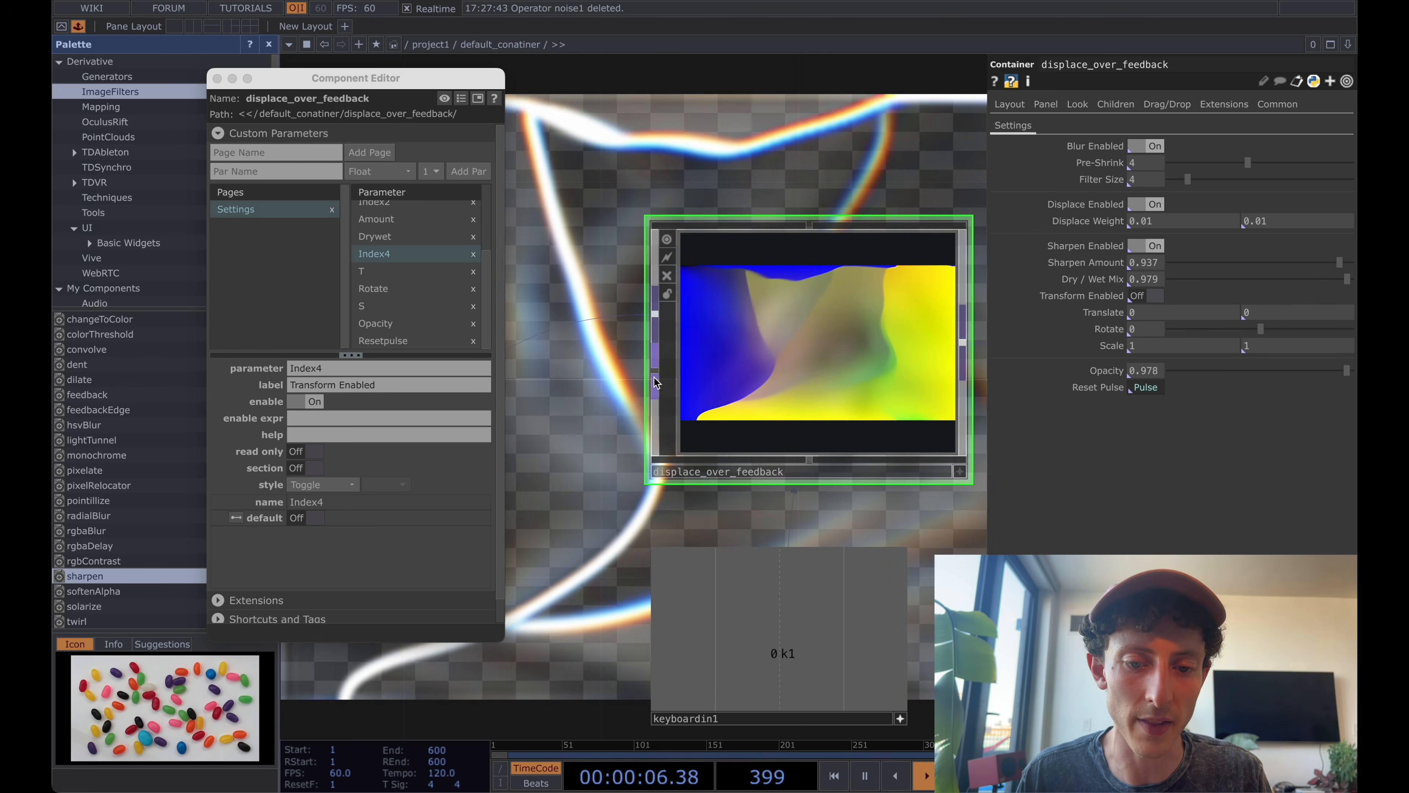
pyautogui.scroll(-1, 655, 380)
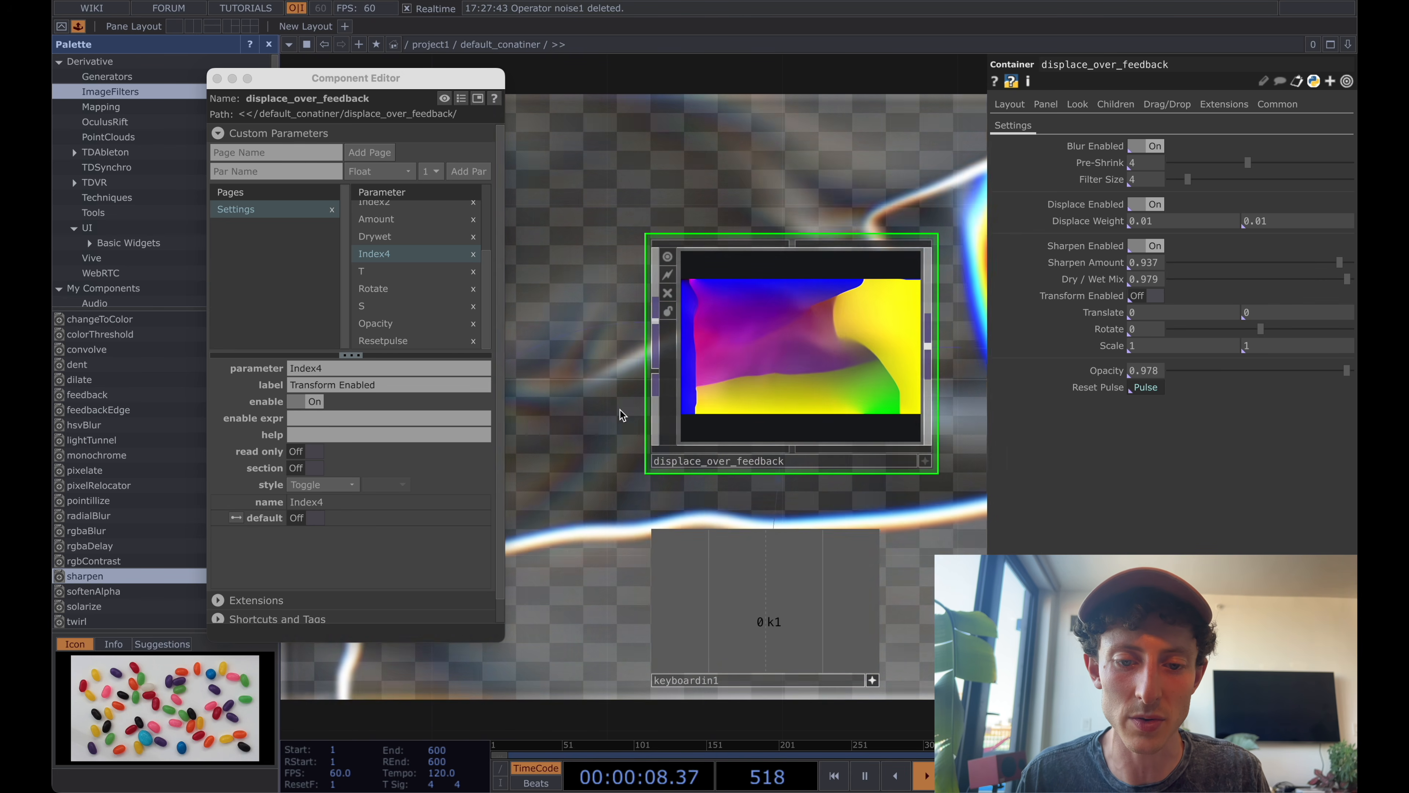
pyautogui.moveTo(619, 410); pyautogui.dragTo(710, 432)
pyautogui.scroll(-2, 756, 408)
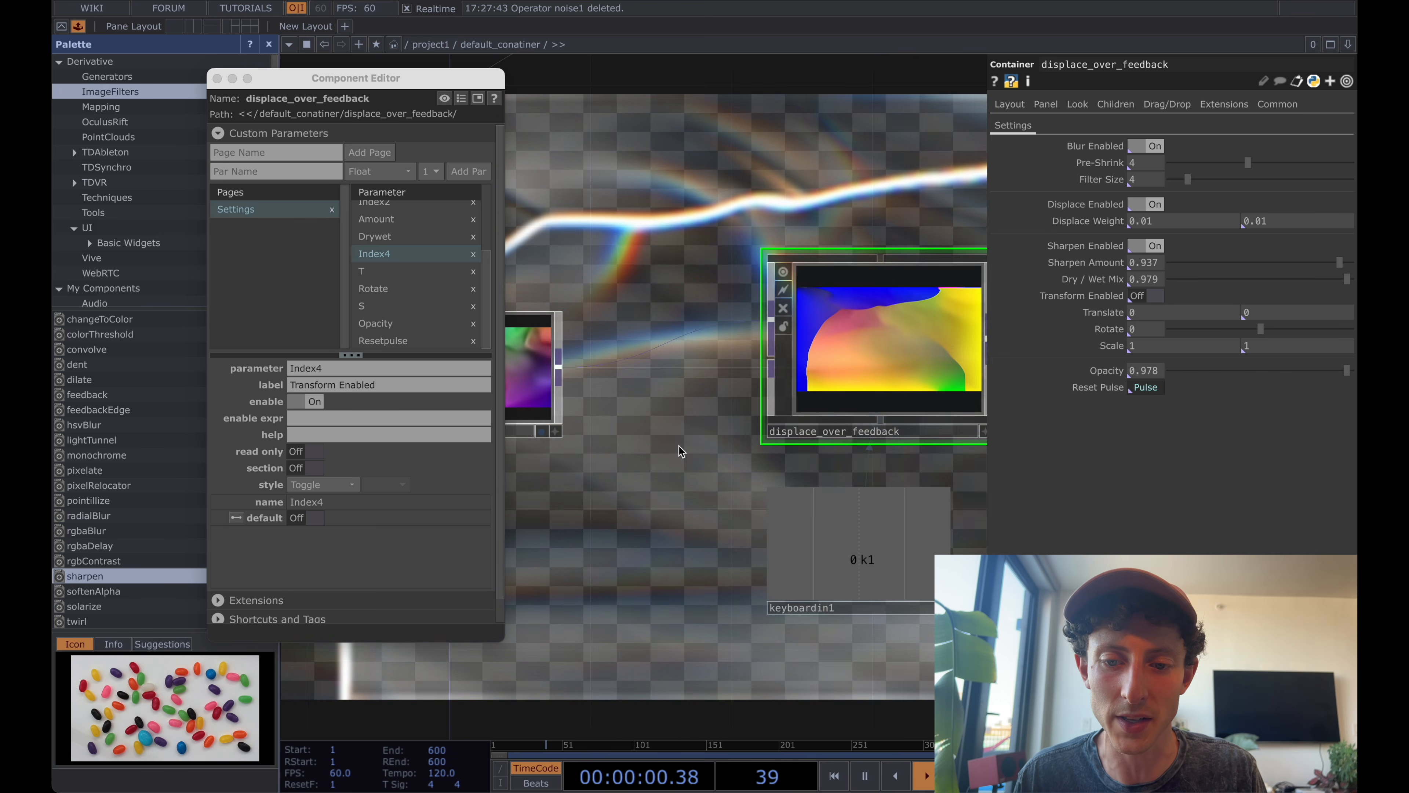
pyautogui.scroll(-1, 666, 451)
pyautogui.press('Tab')
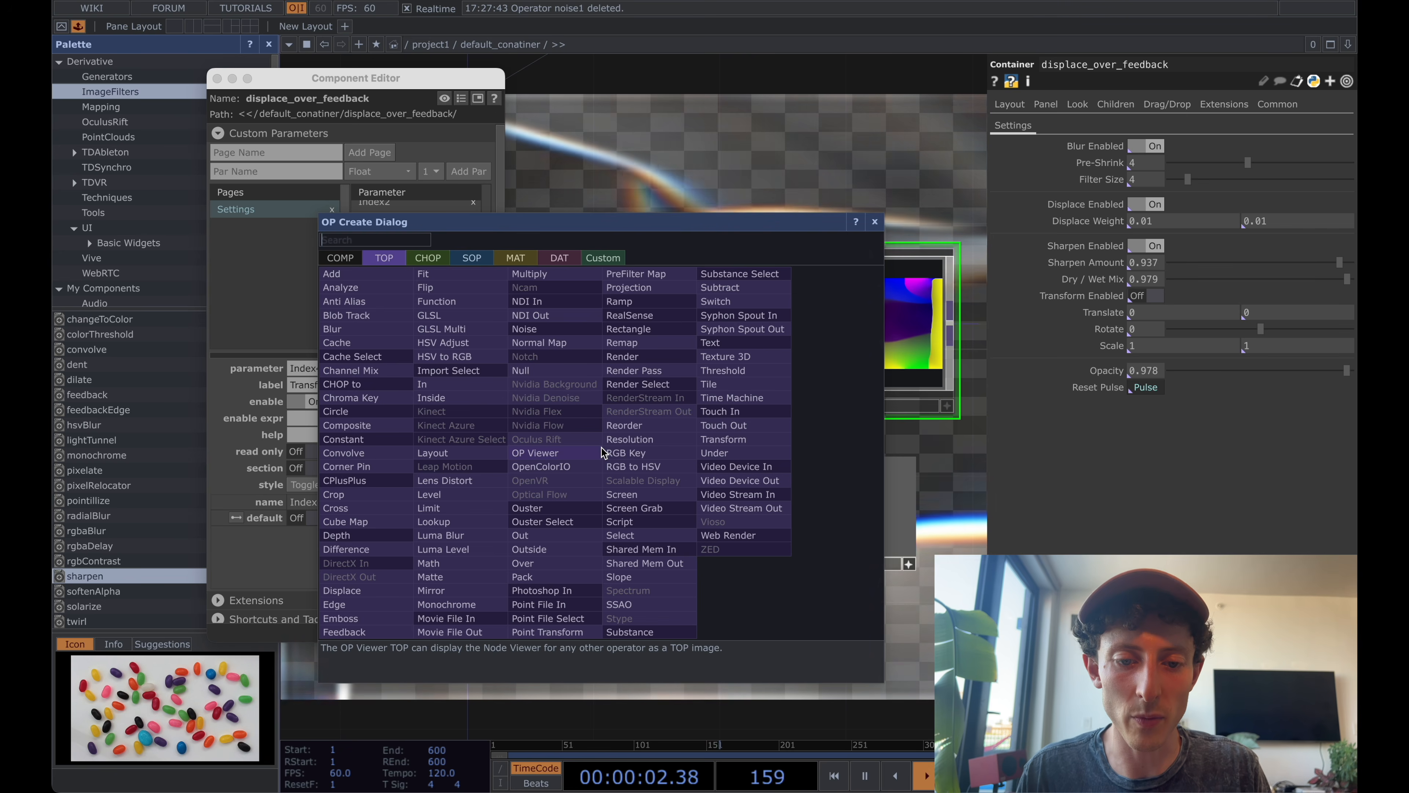
pyautogui.write('noise')
pyautogui.click(555, 332)
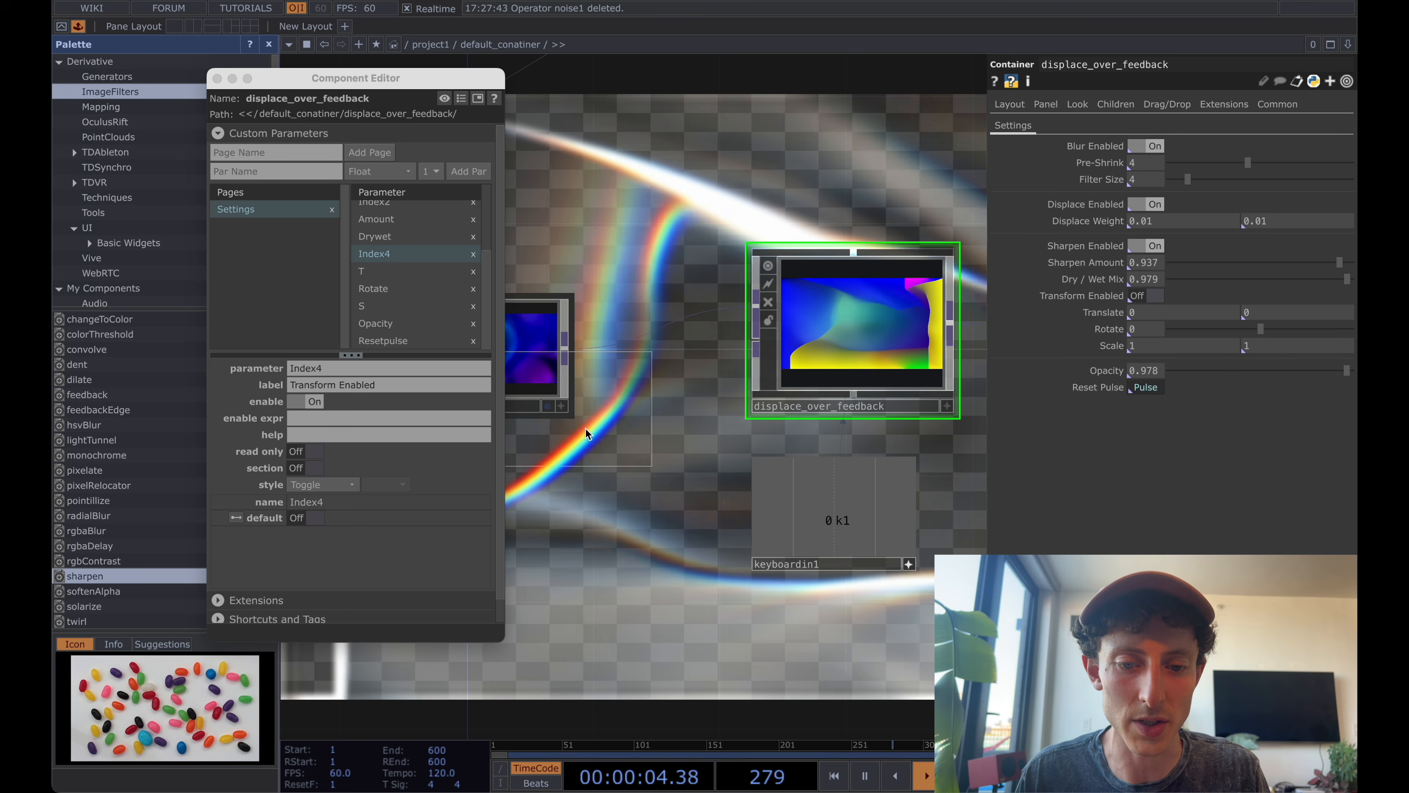
pyautogui.click(611, 477)
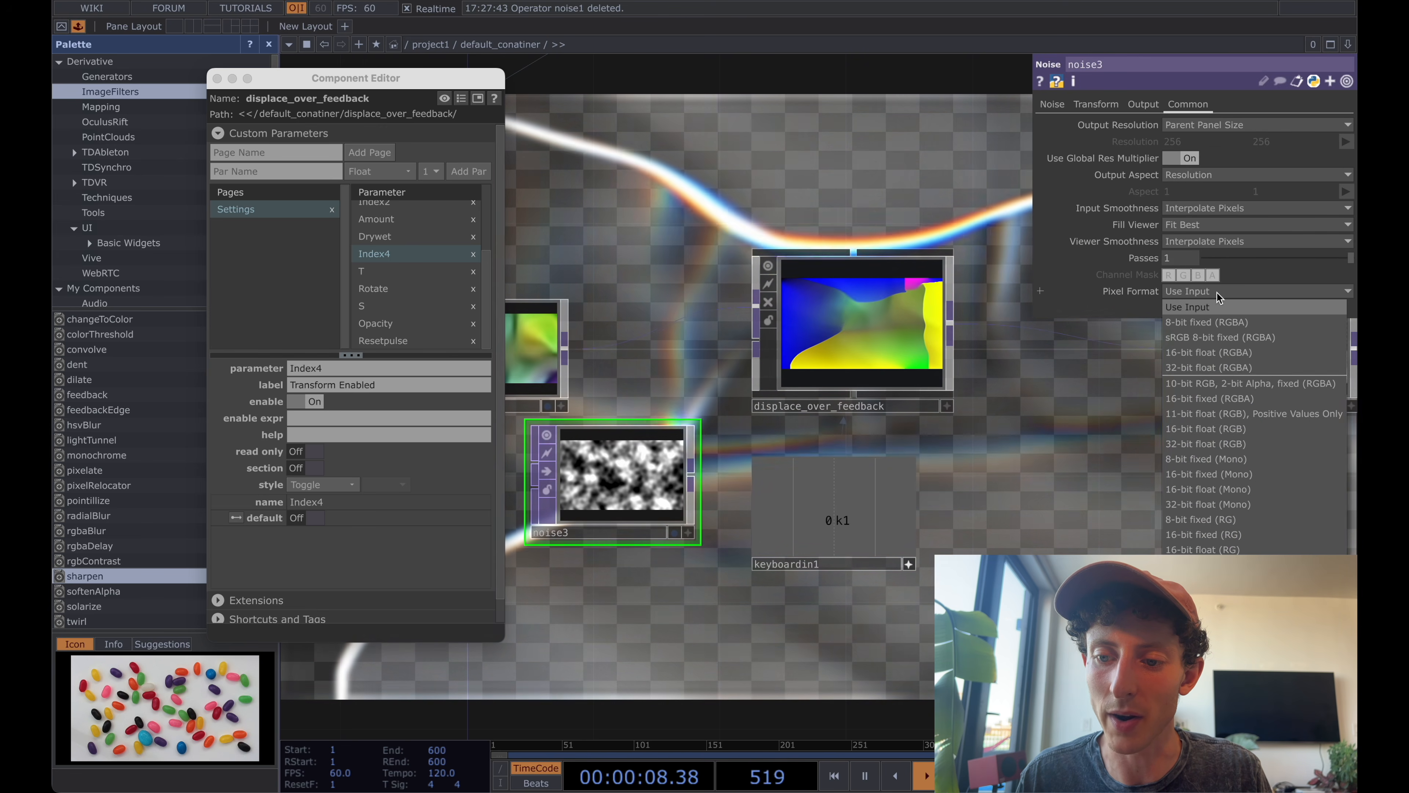
# Set the new noise to Parent Panel Size with Monochrome off and wire it into displace_over_feedback's second input.
pyautogui.click(1054, 105)
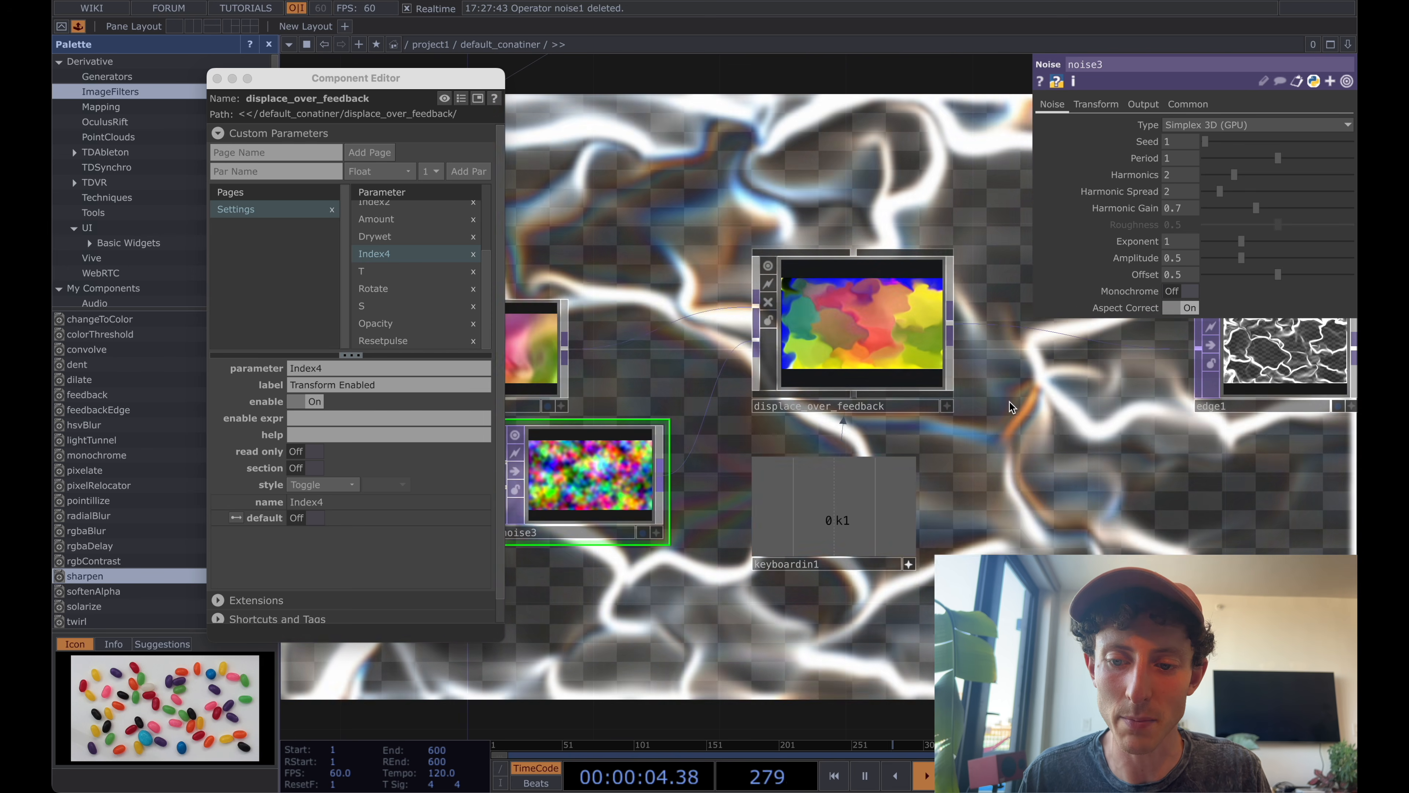
pyautogui.moveTo(1019, 406); pyautogui.dragTo(999, 399)
pyautogui.scroll(-1, 1000, 400)
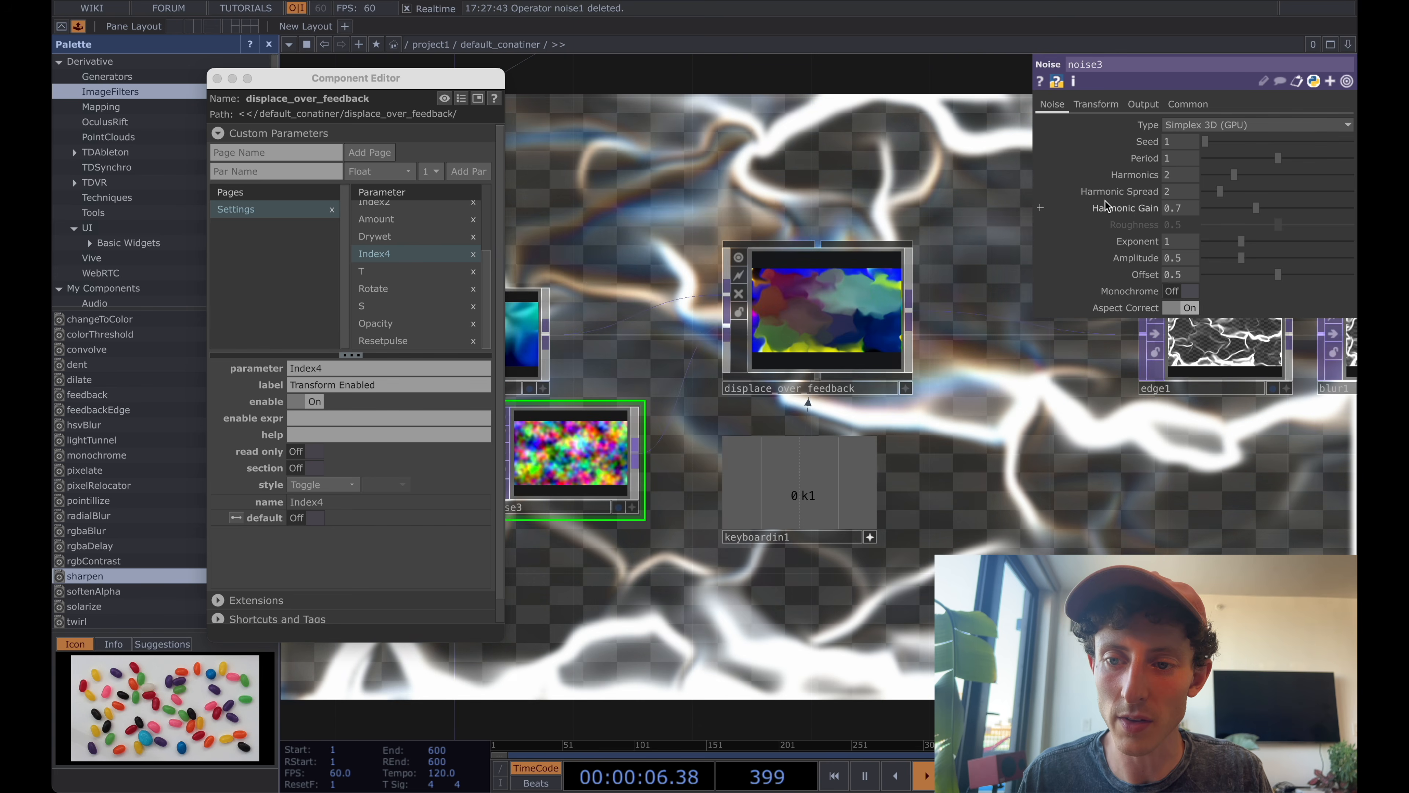
# Animate noise3's Z translate with an absTime expression and set its Period to 1.21.
pyautogui.click(1095, 105)
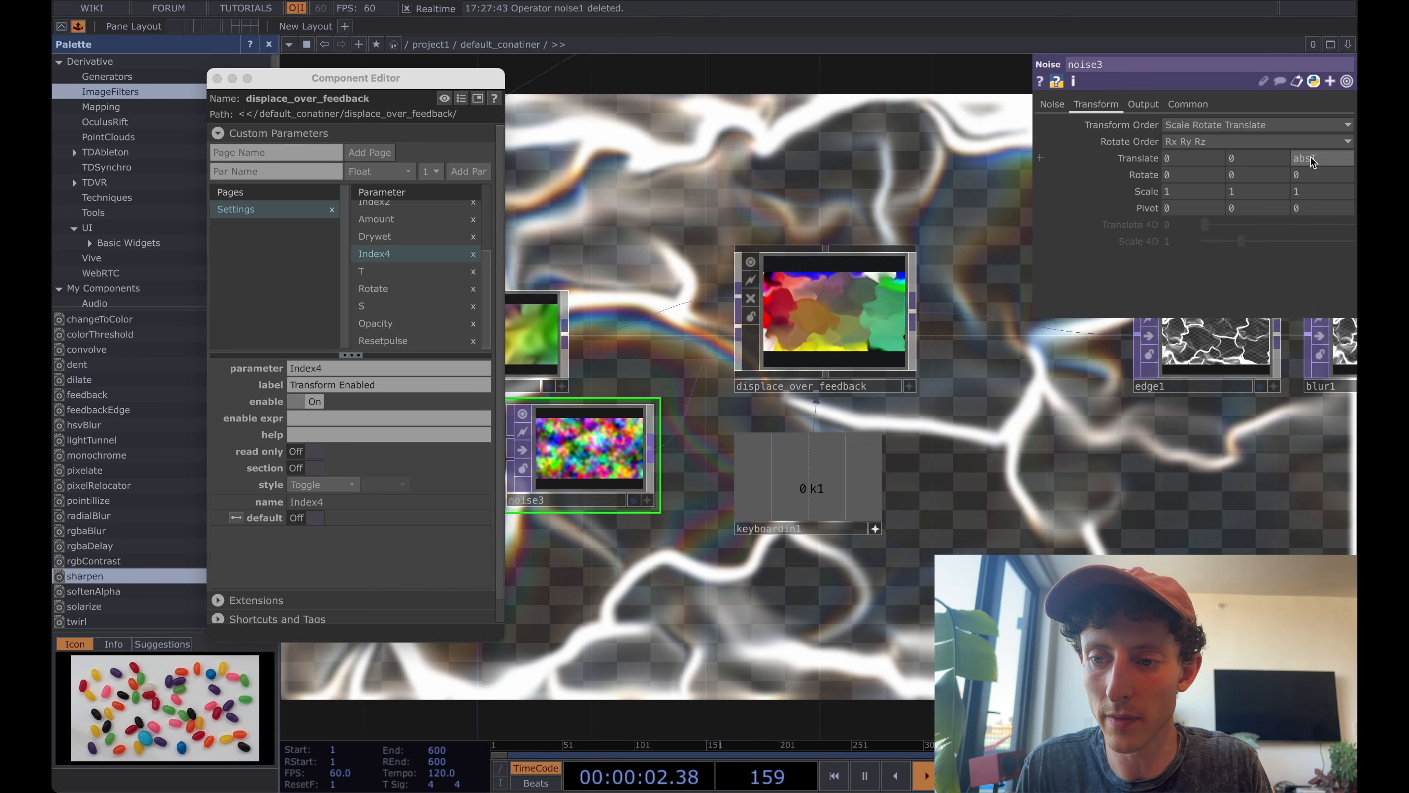
pyautogui.press('Return')
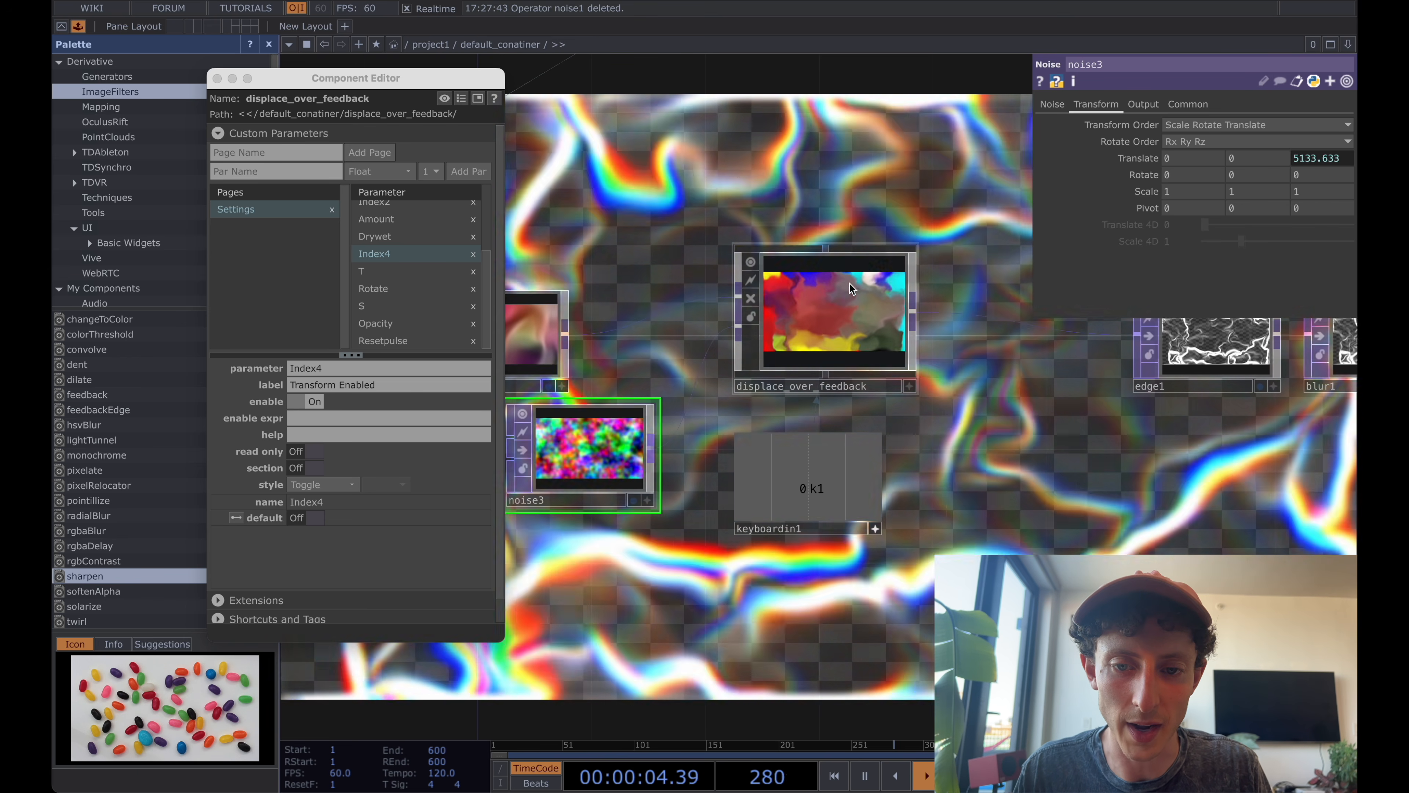
pyautogui.click(1051, 105)
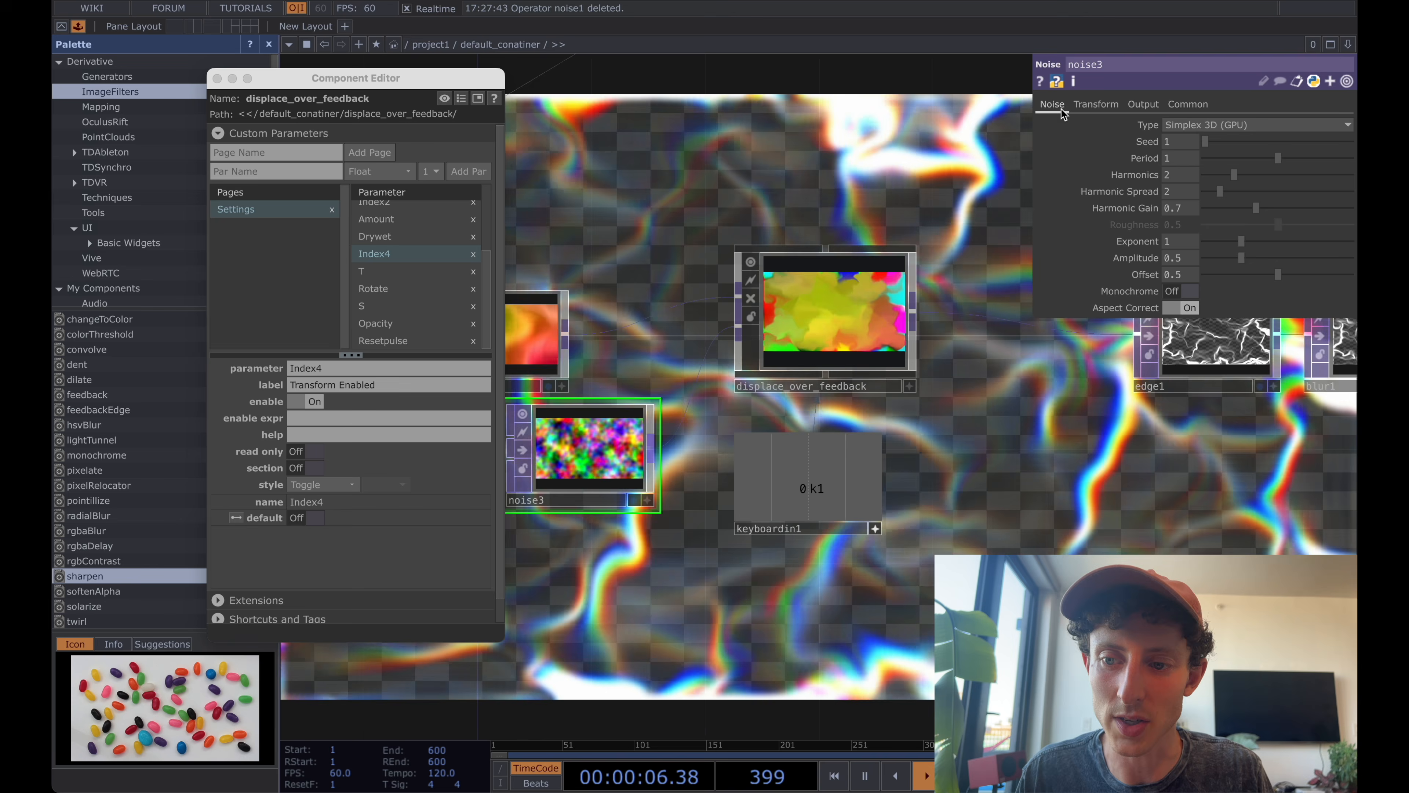
pyautogui.moveTo(1279, 160)
pyautogui.mouseDown()
pyautogui.moveTo(1212, 164)
pyautogui.moveTo(1351, 162)
pyautogui.moveTo(1294, 161)
pyautogui.mouseUp()
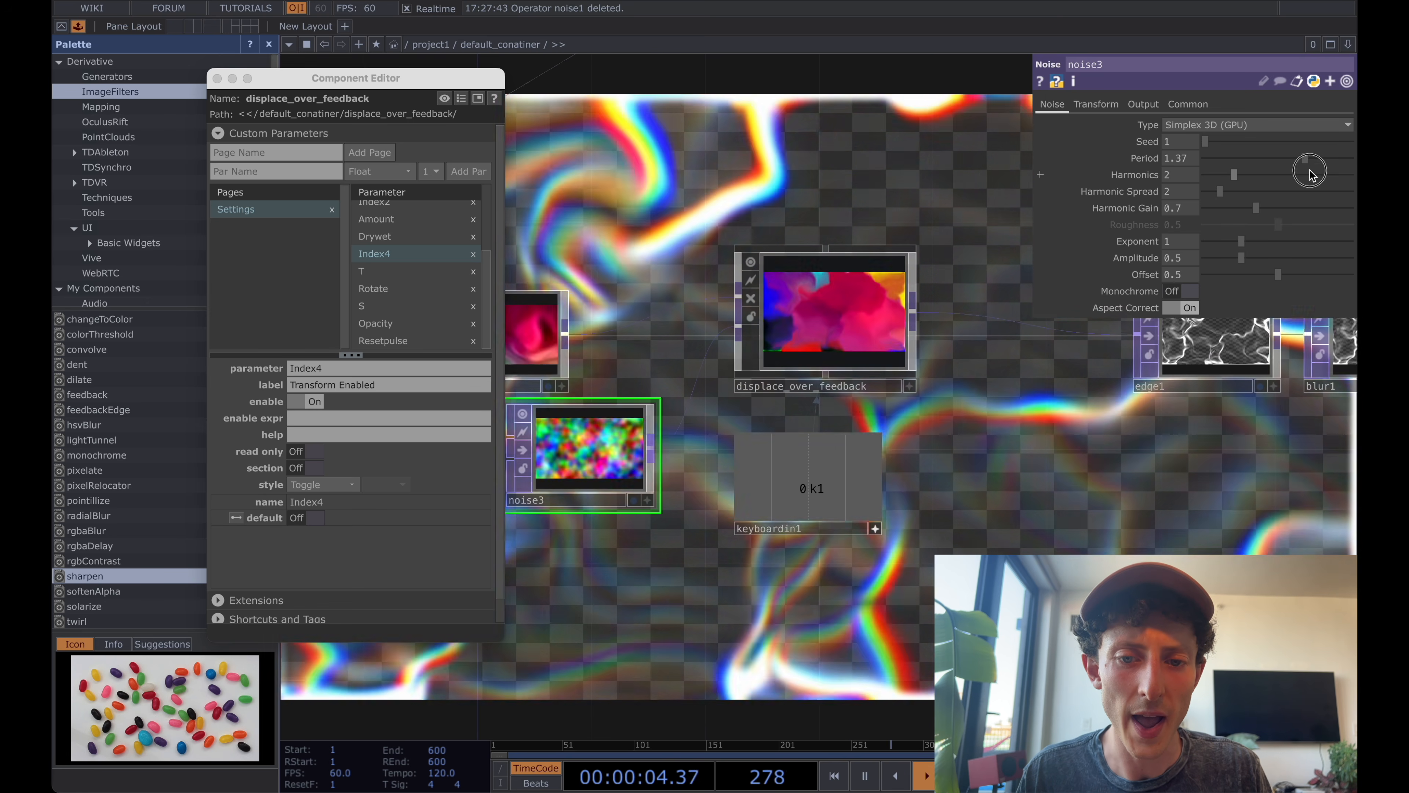
# Close the Component Editor, then select displace_over_feedback and show the My Components folders in the palette.
pyautogui.click(217, 78)
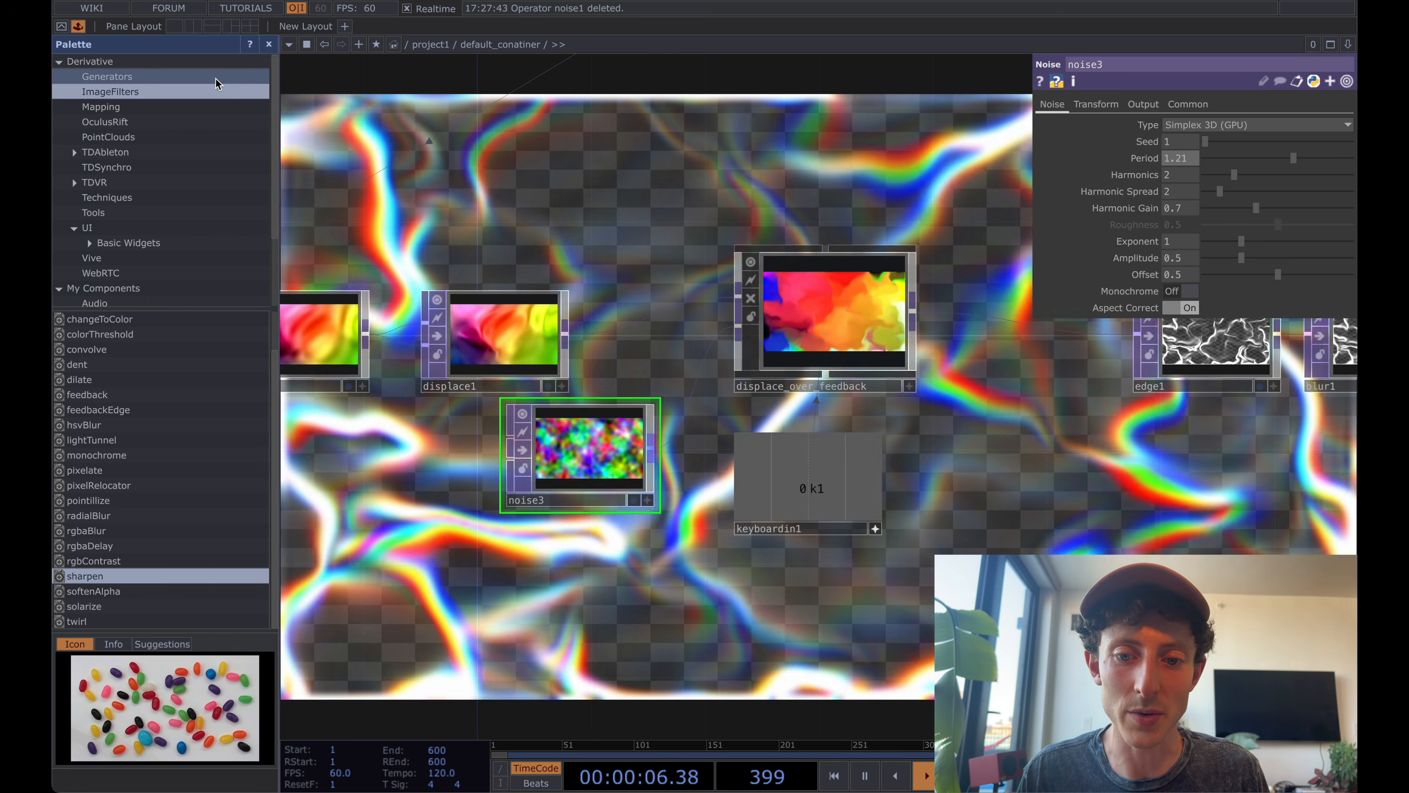
pyautogui.click(845, 297)
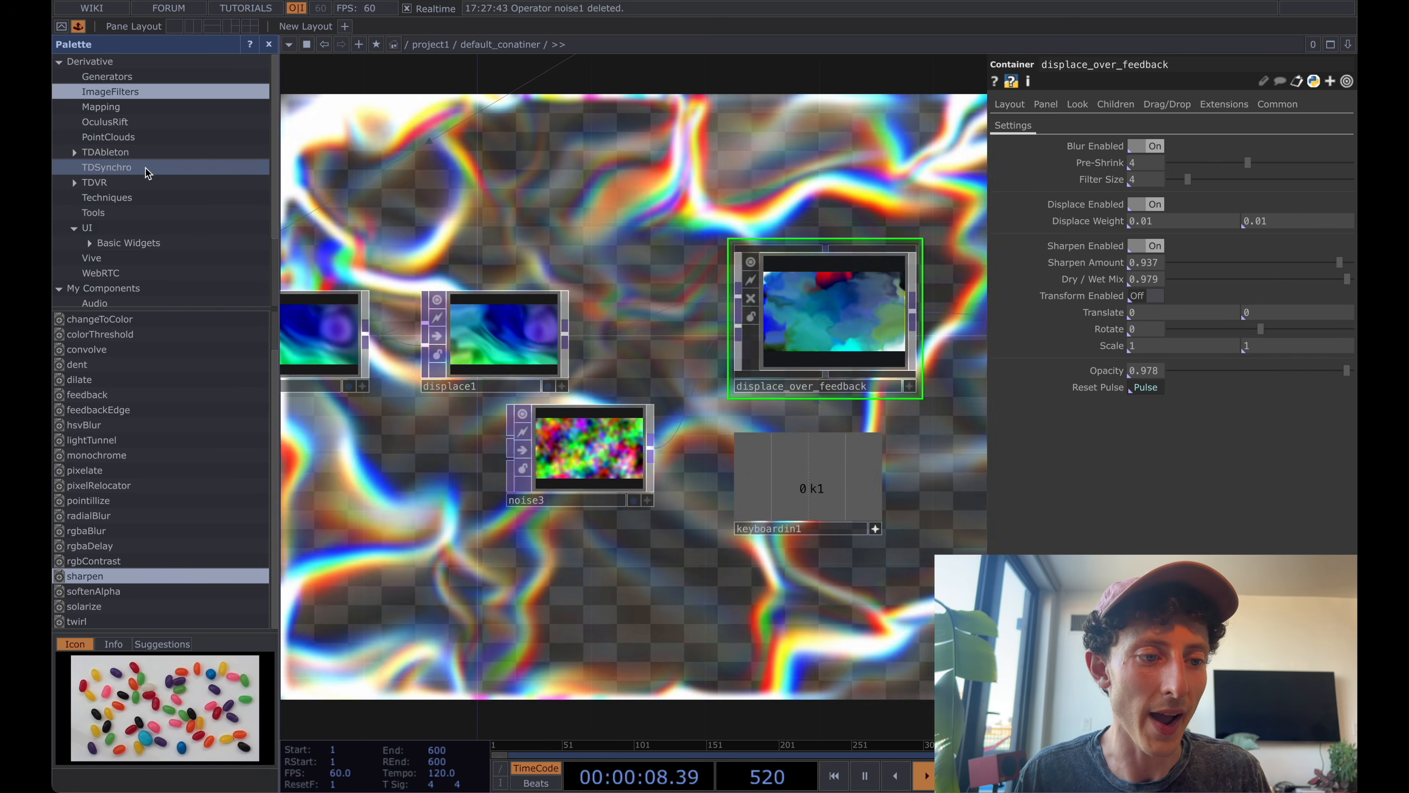
pyautogui.scroll(-3, 100, 198)
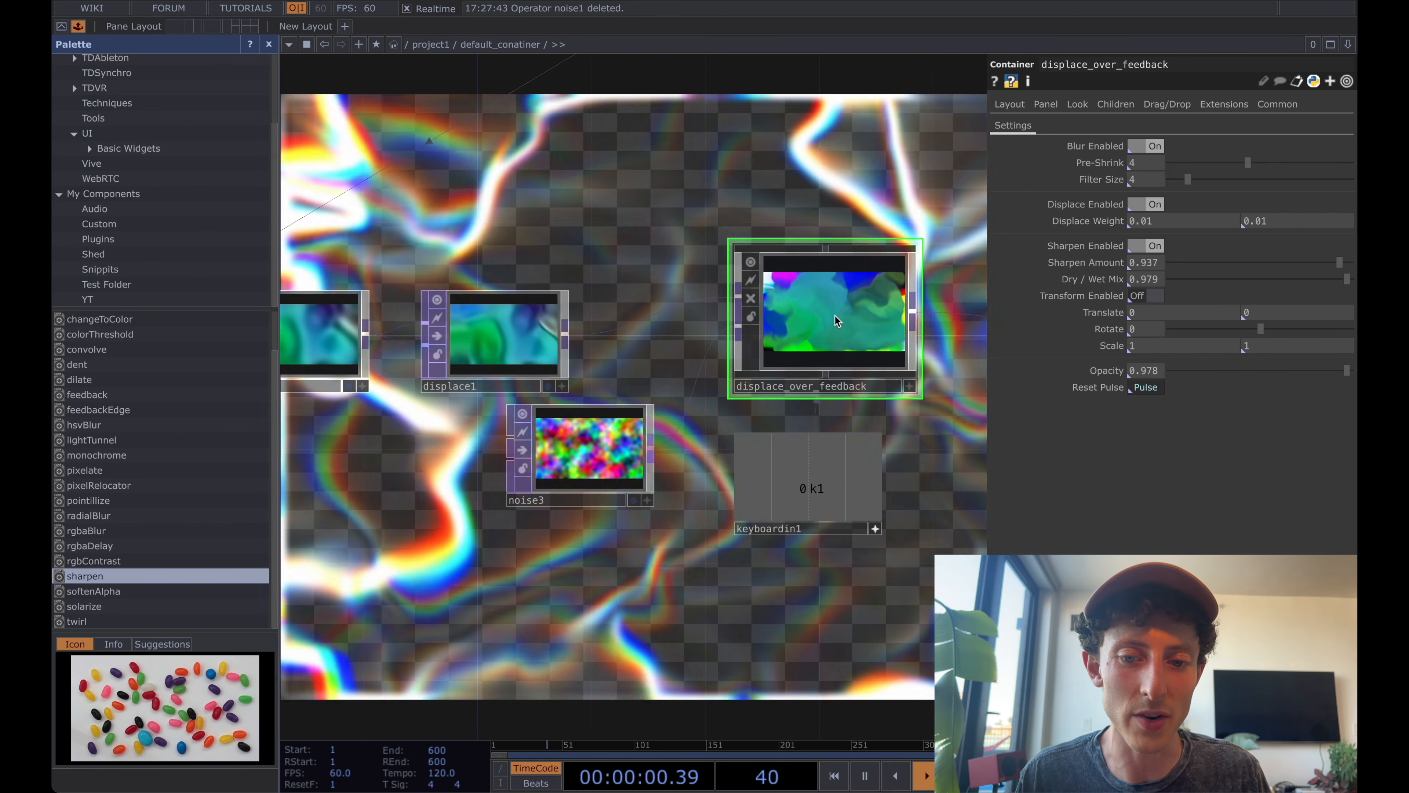
pyautogui.click(227, 224)
pyautogui.moveTo(227, 224); pyautogui.dragTo(189, 225)
# Move noise3 slightly lower beneath displace1 and select noise1 at the start of the chain.
pyautogui.moveTo(629, 181); pyautogui.dragTo(601, 181)
pyautogui.scroll(-1, 601, 181)
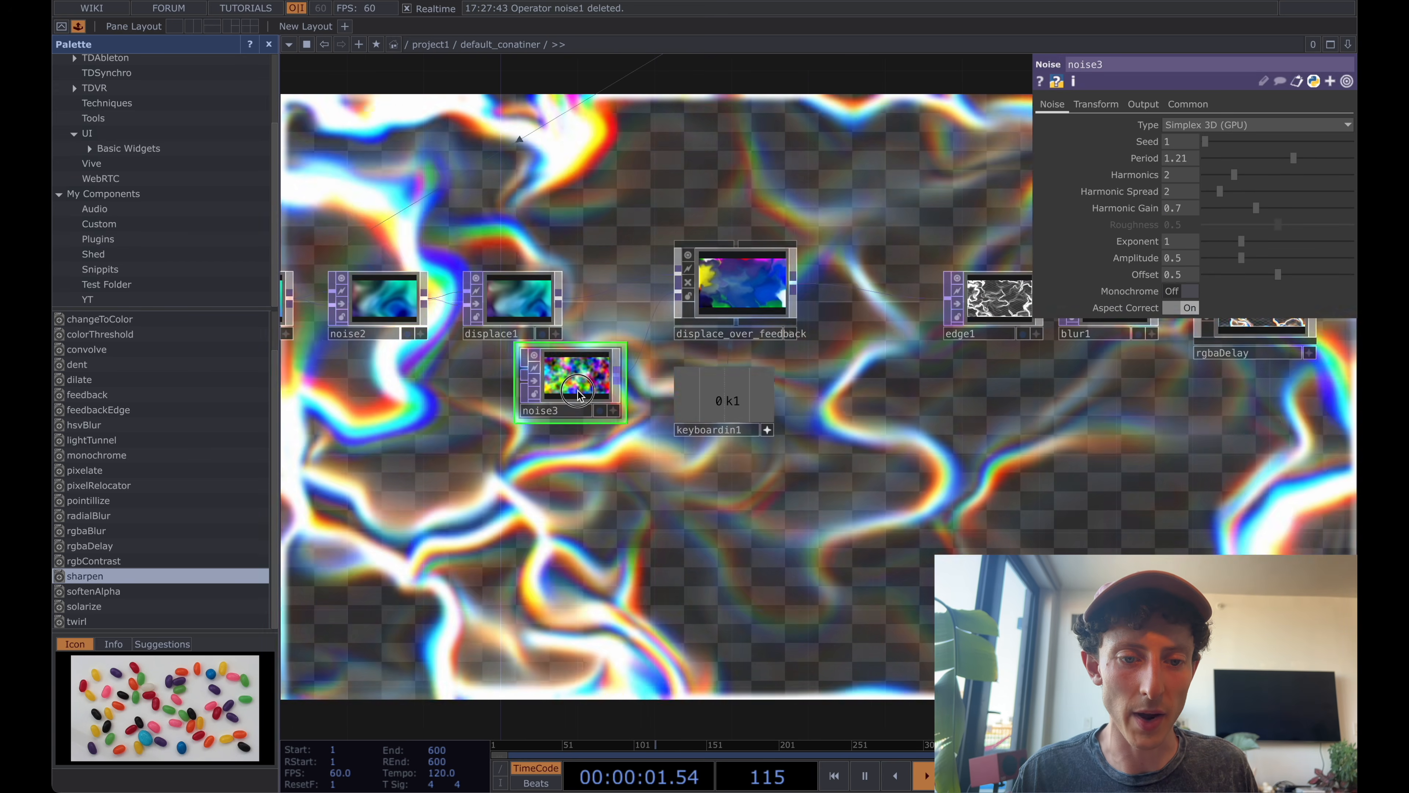
pyautogui.scroll(-2, 588, 317)
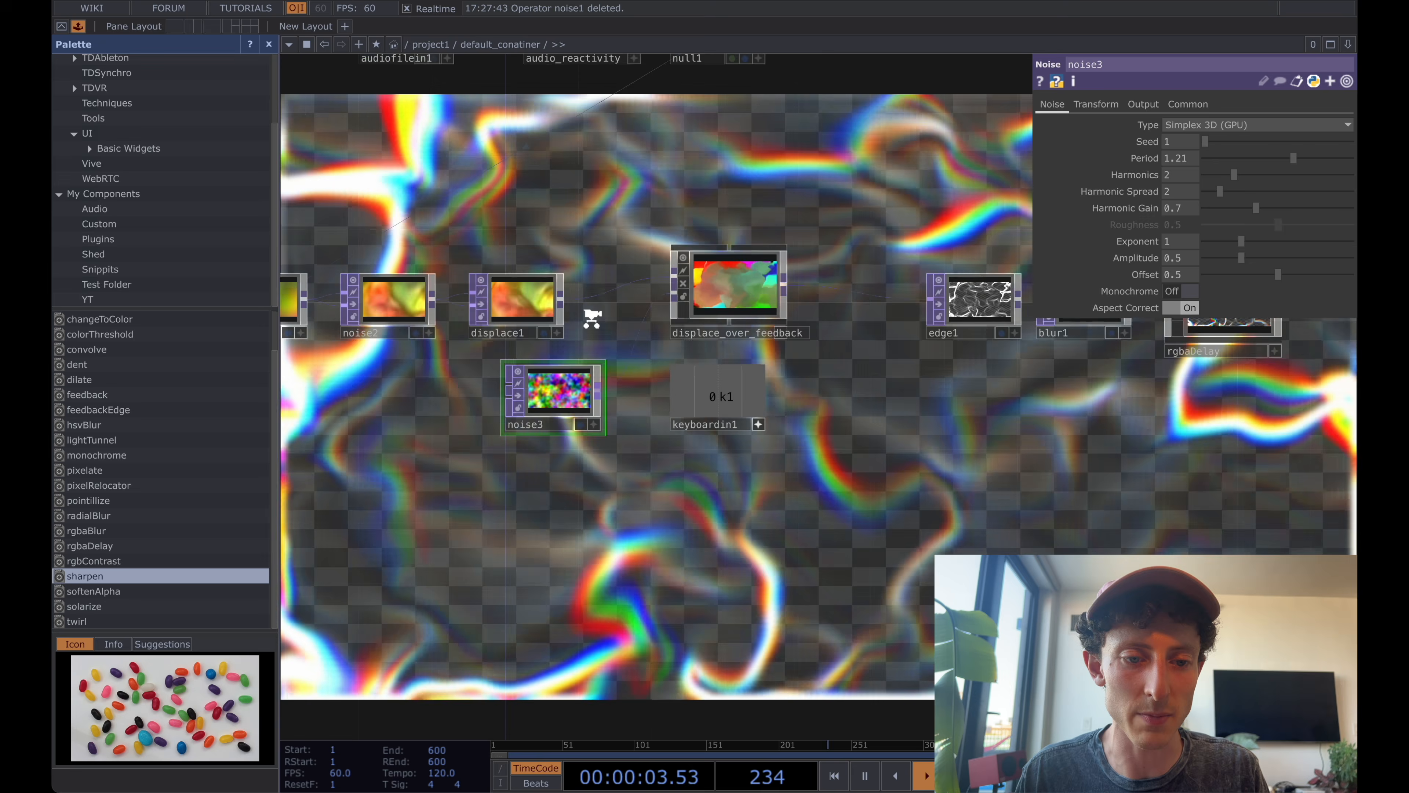
pyautogui.moveTo(626, 223); pyautogui.dragTo(713, 223)
pyautogui.click(386, 298)
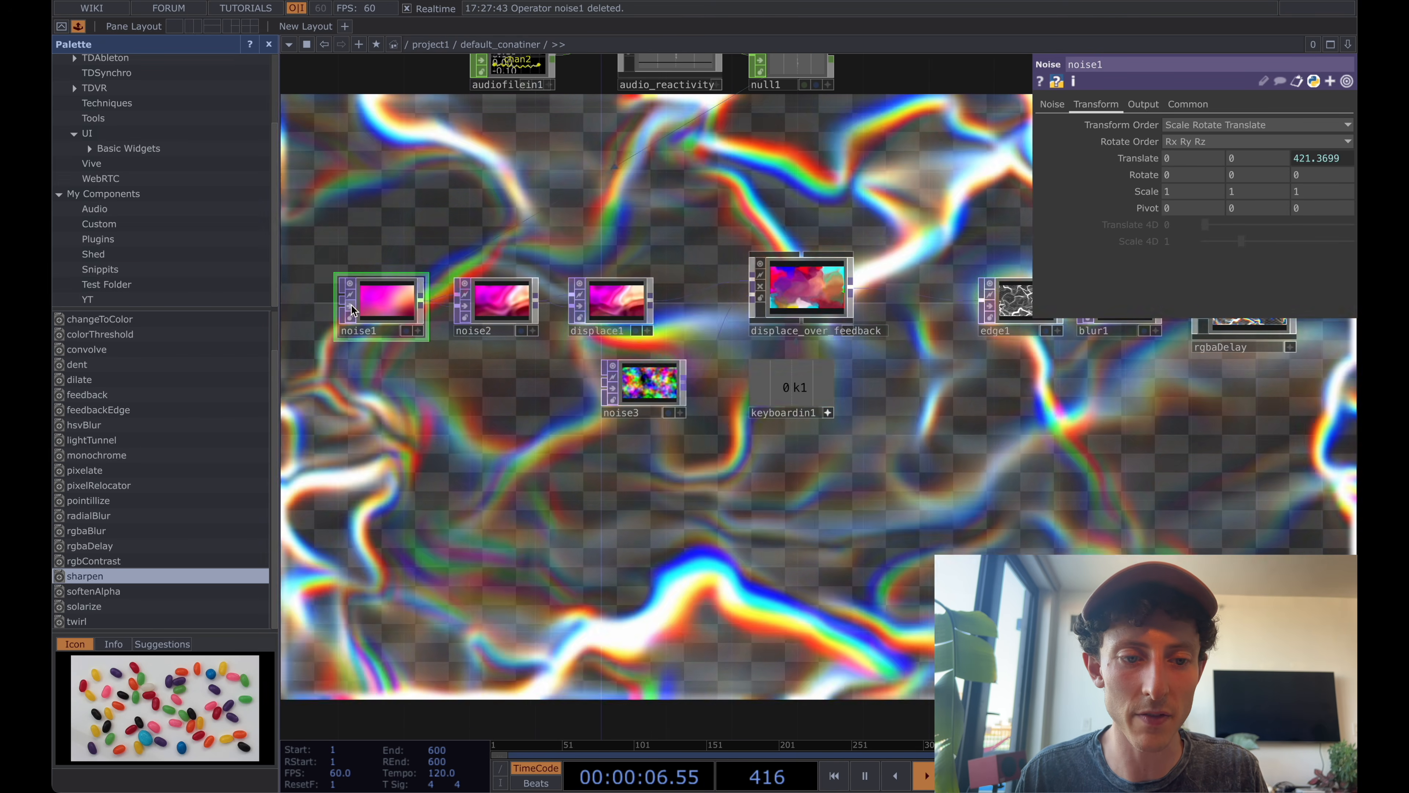
pyautogui.click(384, 305)
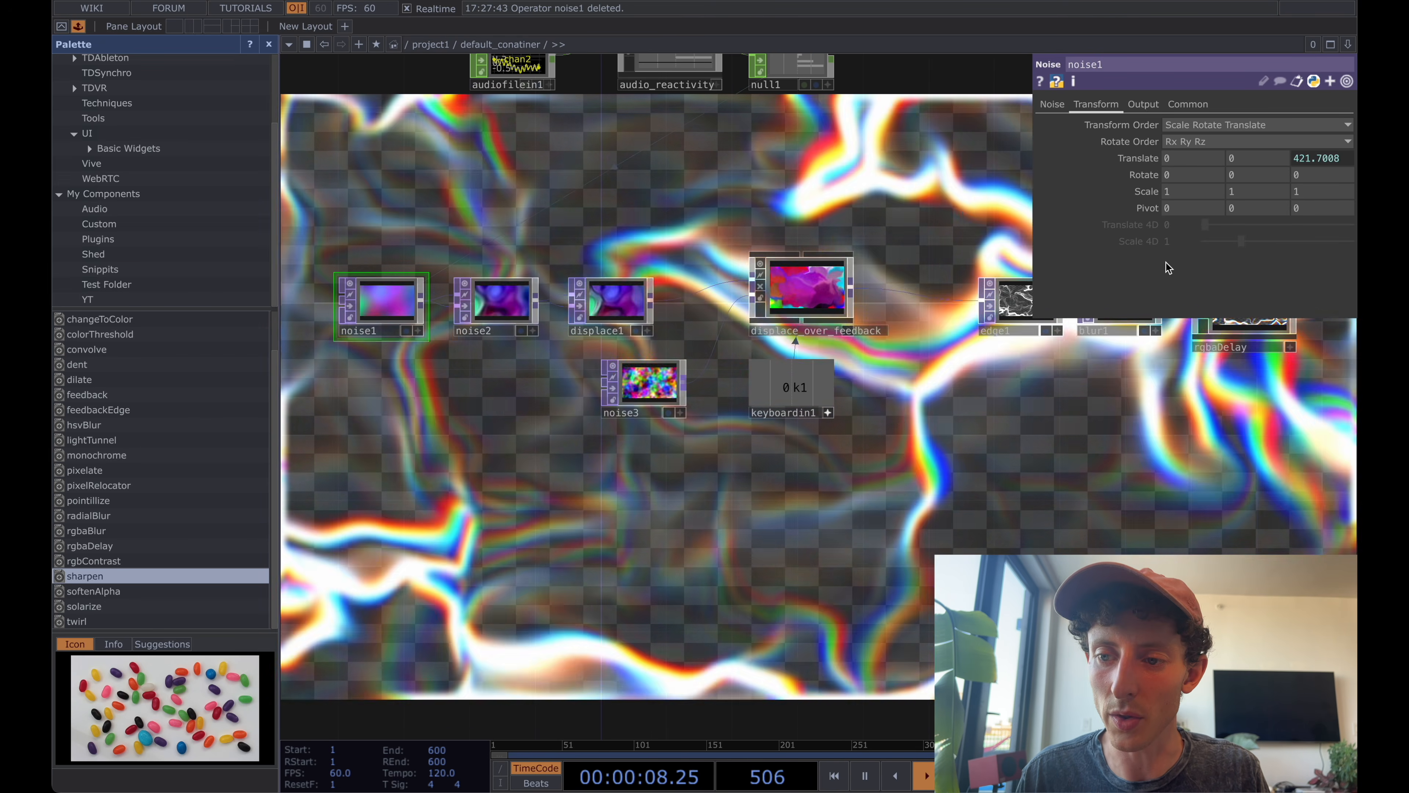
# Copy noise1's Translate Z expression op('null1')['Count_Slope_All']*.03 and paste it into noise3's Translate Z.
pyautogui.click(1324, 158)
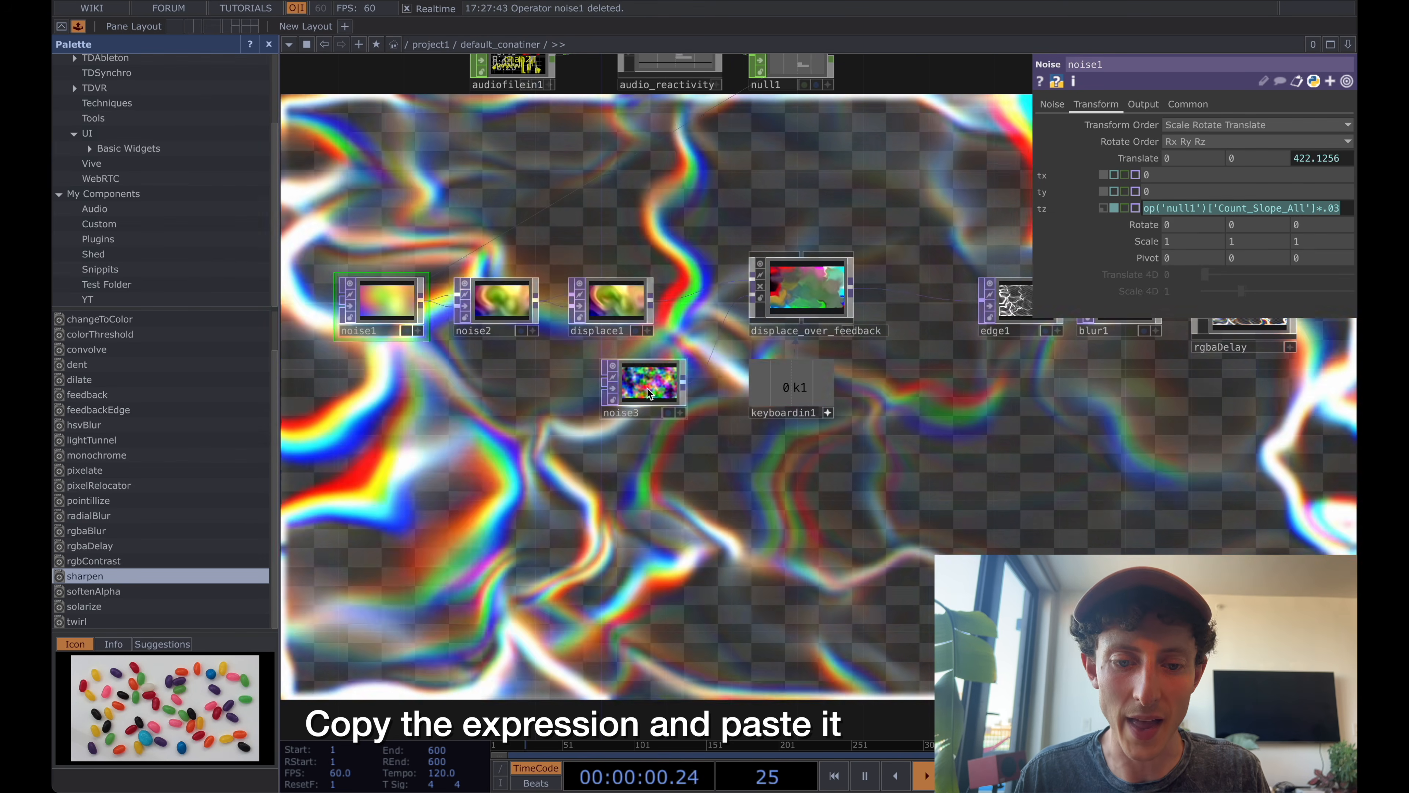
pyautogui.click(647, 383)
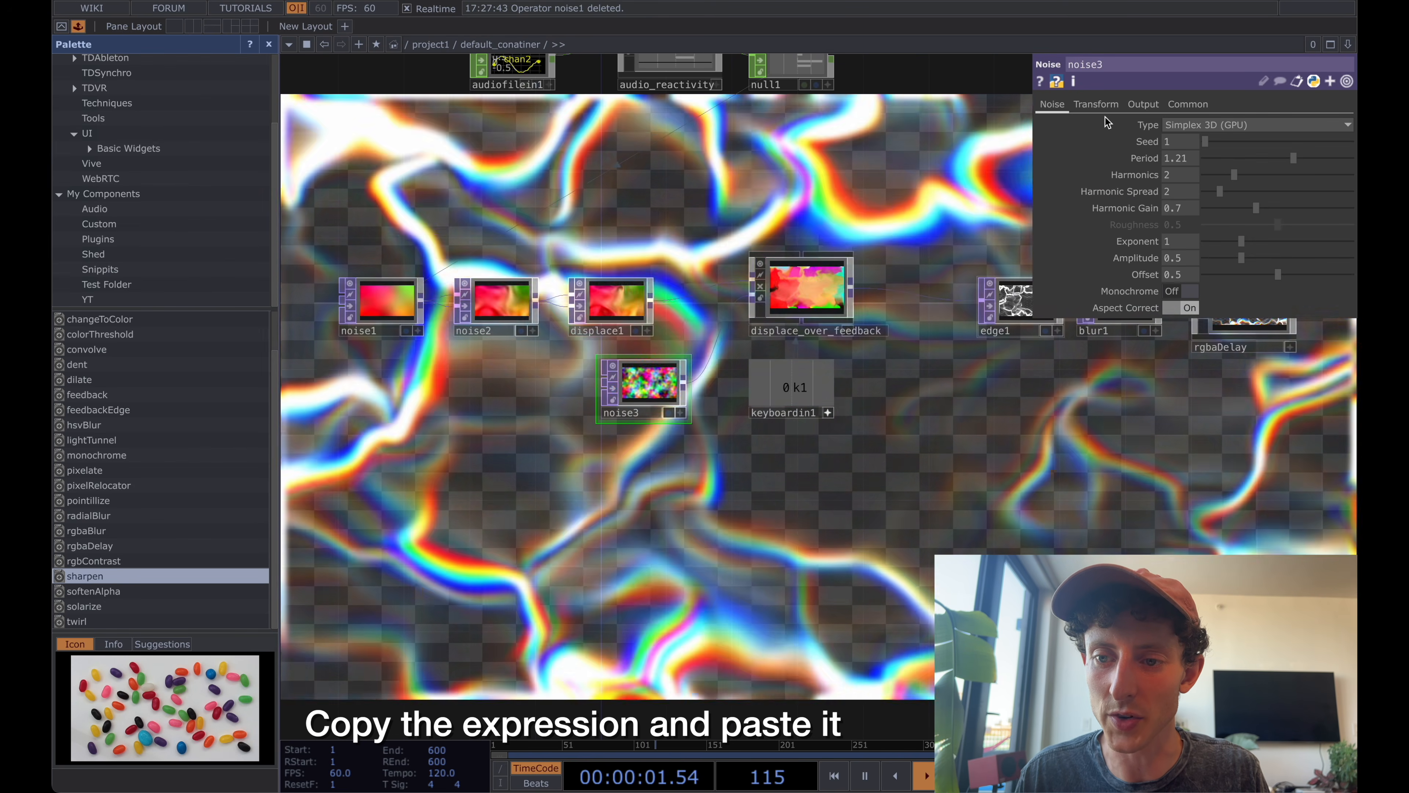
pyautogui.click(1096, 104)
pyautogui.click(1323, 158)
pyautogui.write("op('null1')['Count_Slope_All']*.03")
pyautogui.press('Return')
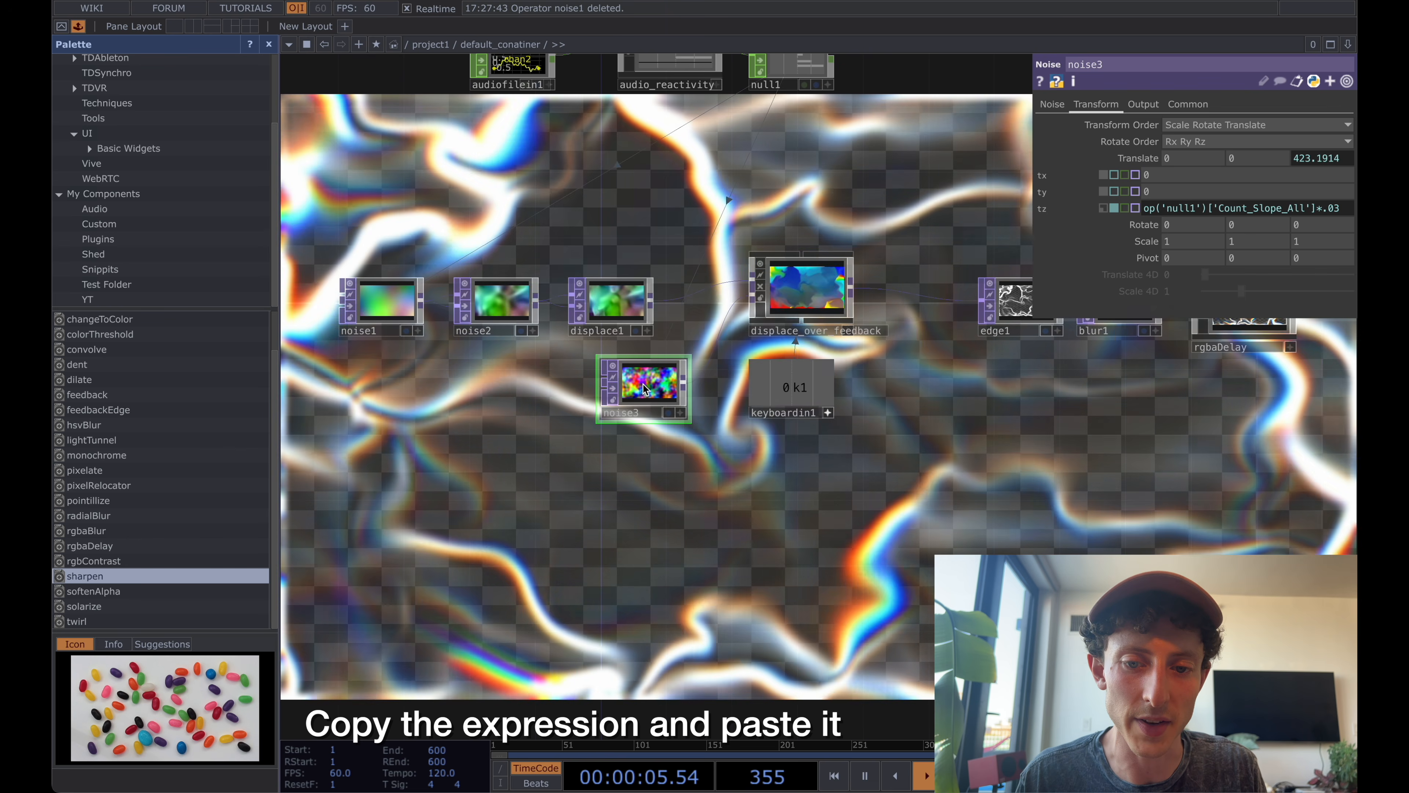
# Move audiofilein1 farther away from audio_reactivity in the network to widen the gap between them.
pyautogui.scroll(5, 621, 394)
pyautogui.scroll(-5, 733, 495)
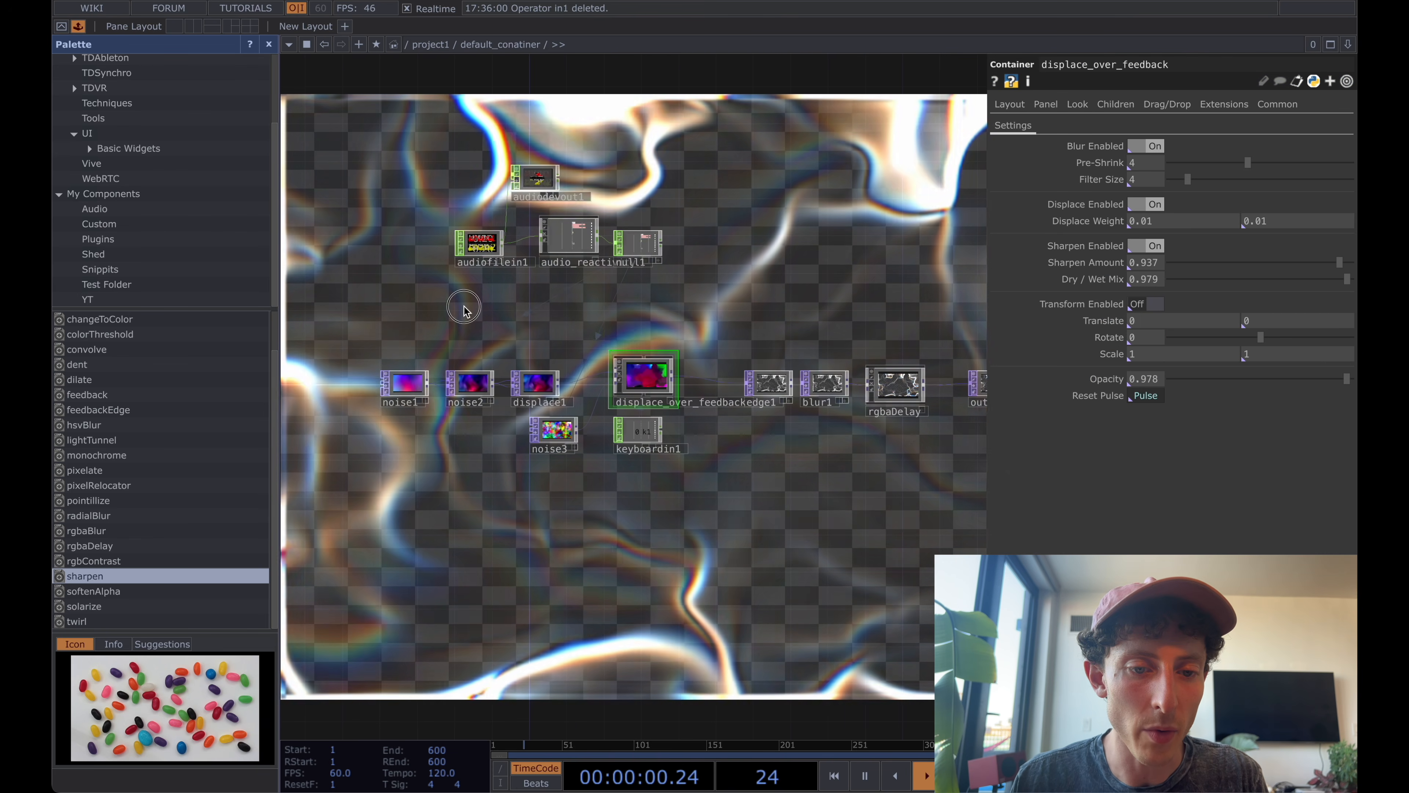
pyautogui.moveTo(463, 308); pyautogui.dragTo(518, 306)
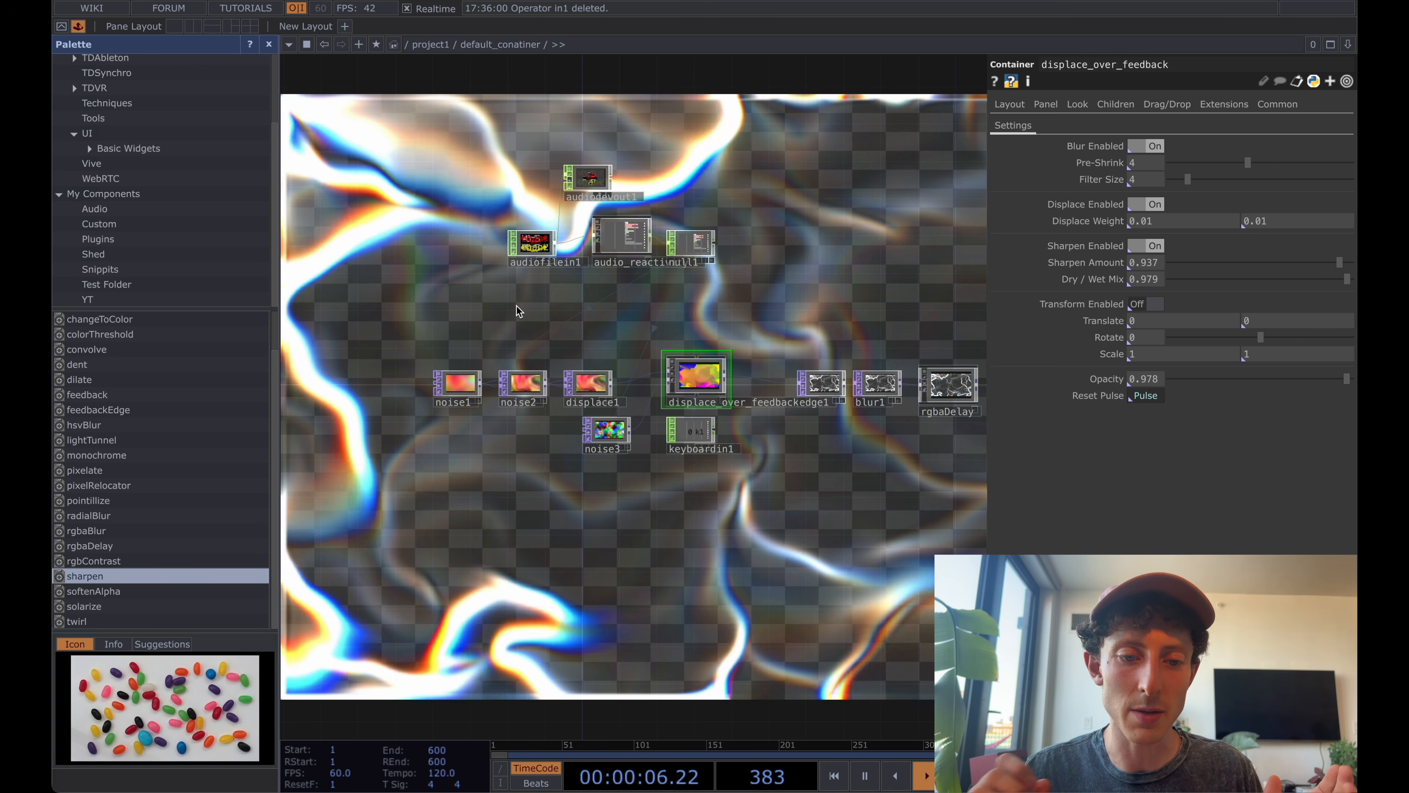
pyautogui.click(536, 242)
pyautogui.moveTo(536, 242); pyautogui.dragTo(484, 245)
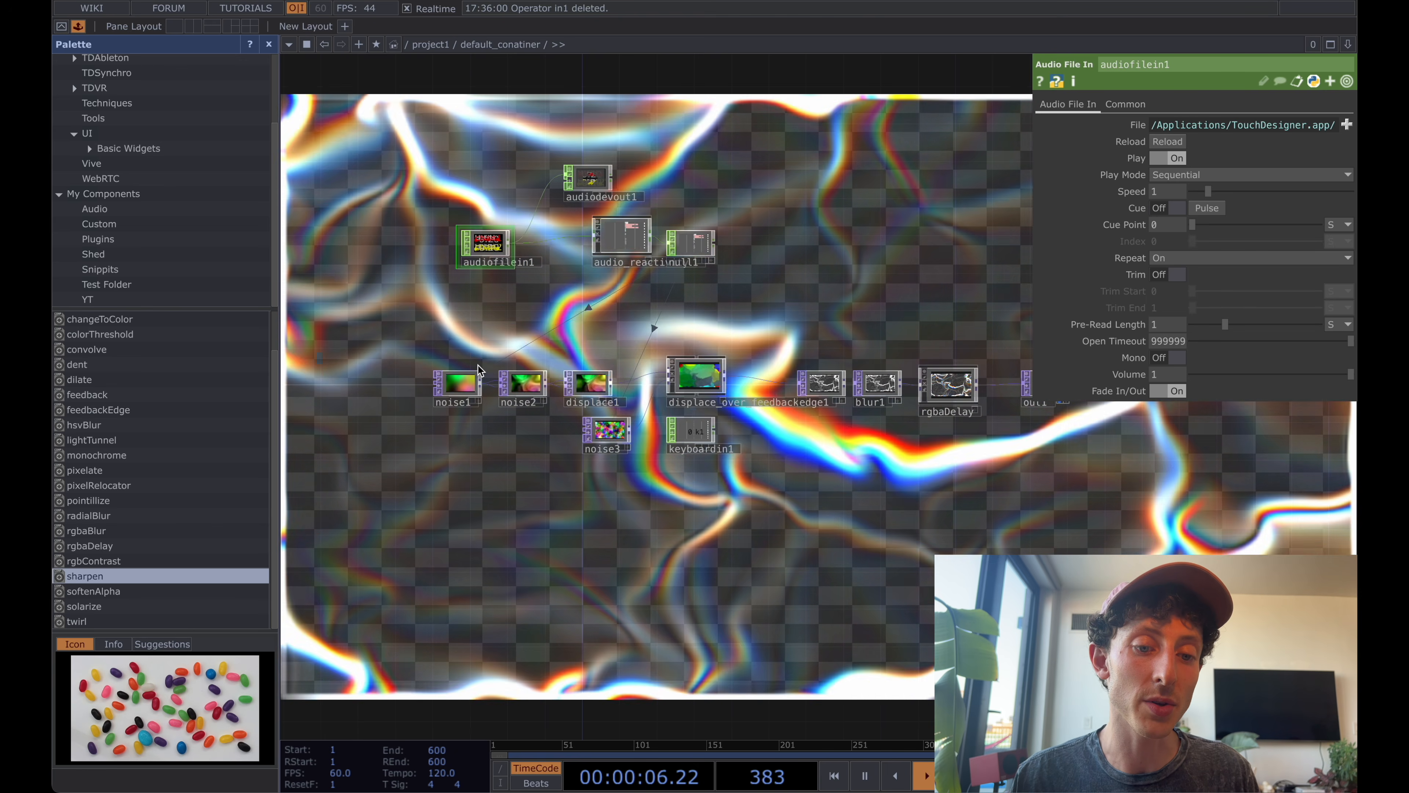
# Show noise1's Noise parameters and examine its Period setting.
pyautogui.scroll(5, 472, 383)
pyautogui.click(466, 386)
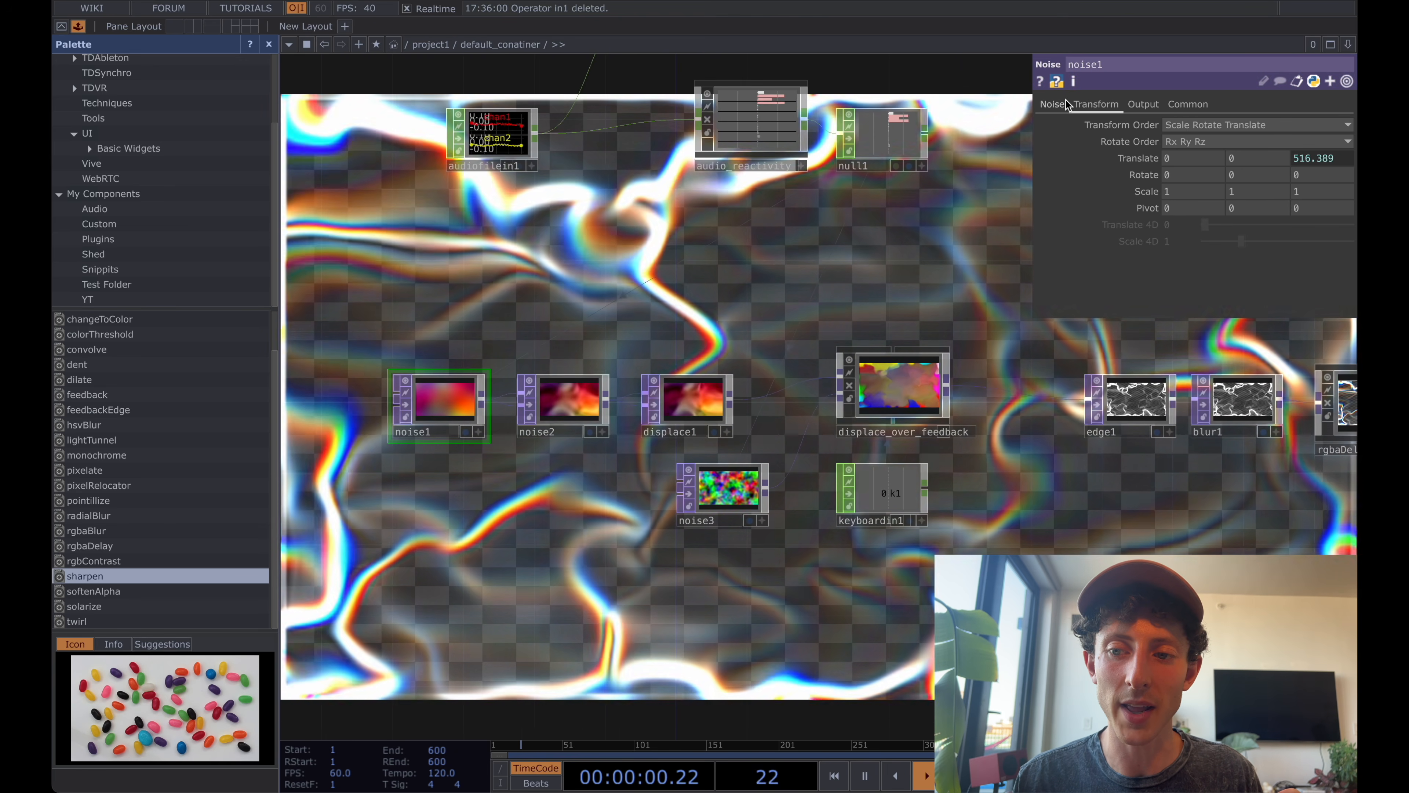
pyautogui.click(1052, 104)
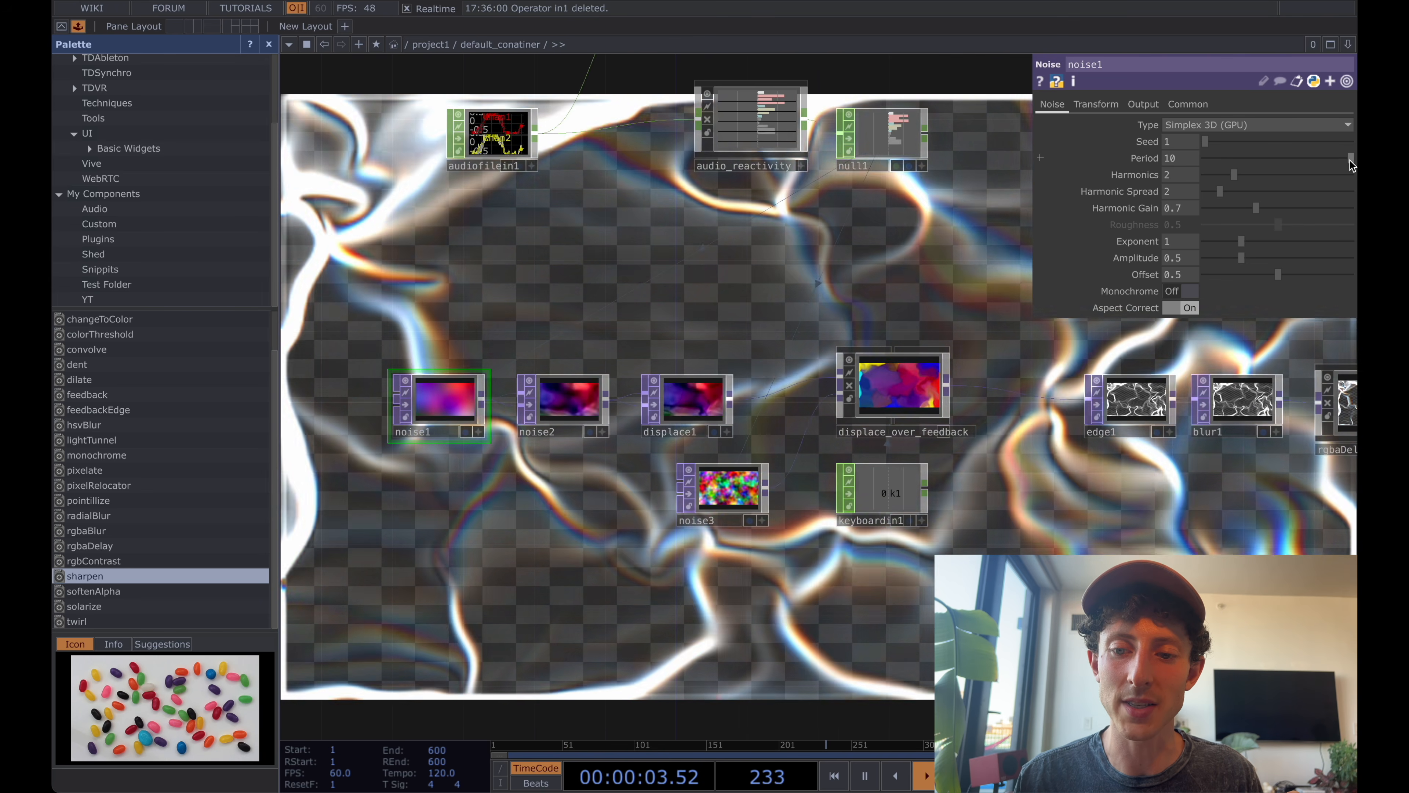
pyautogui.moveTo(1350, 161)
pyautogui.mouseDown()
pyautogui.moveTo(1258, 160)
pyautogui.moveTo(1350, 161)
pyautogui.mouseUp()
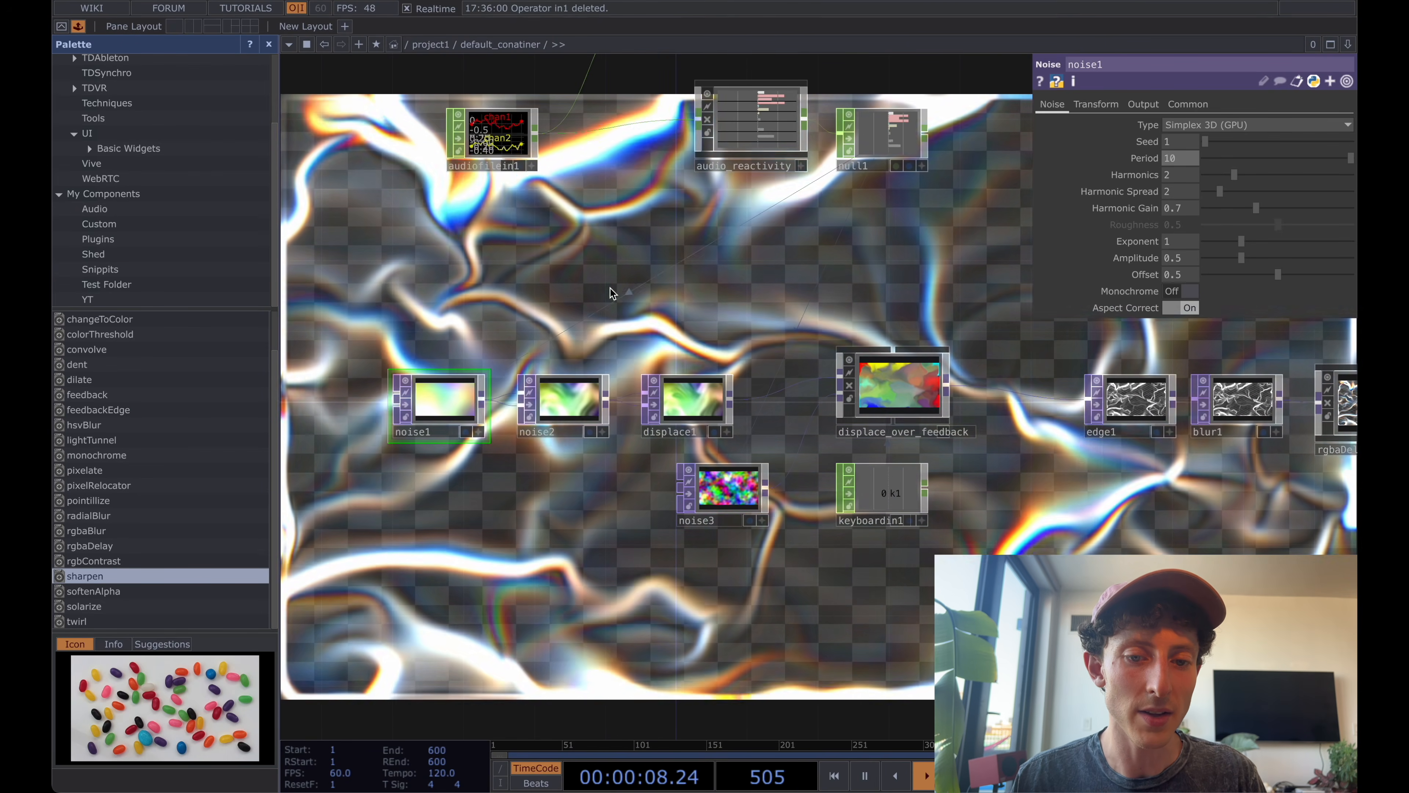
pyautogui.scroll(-10, 609, 290)
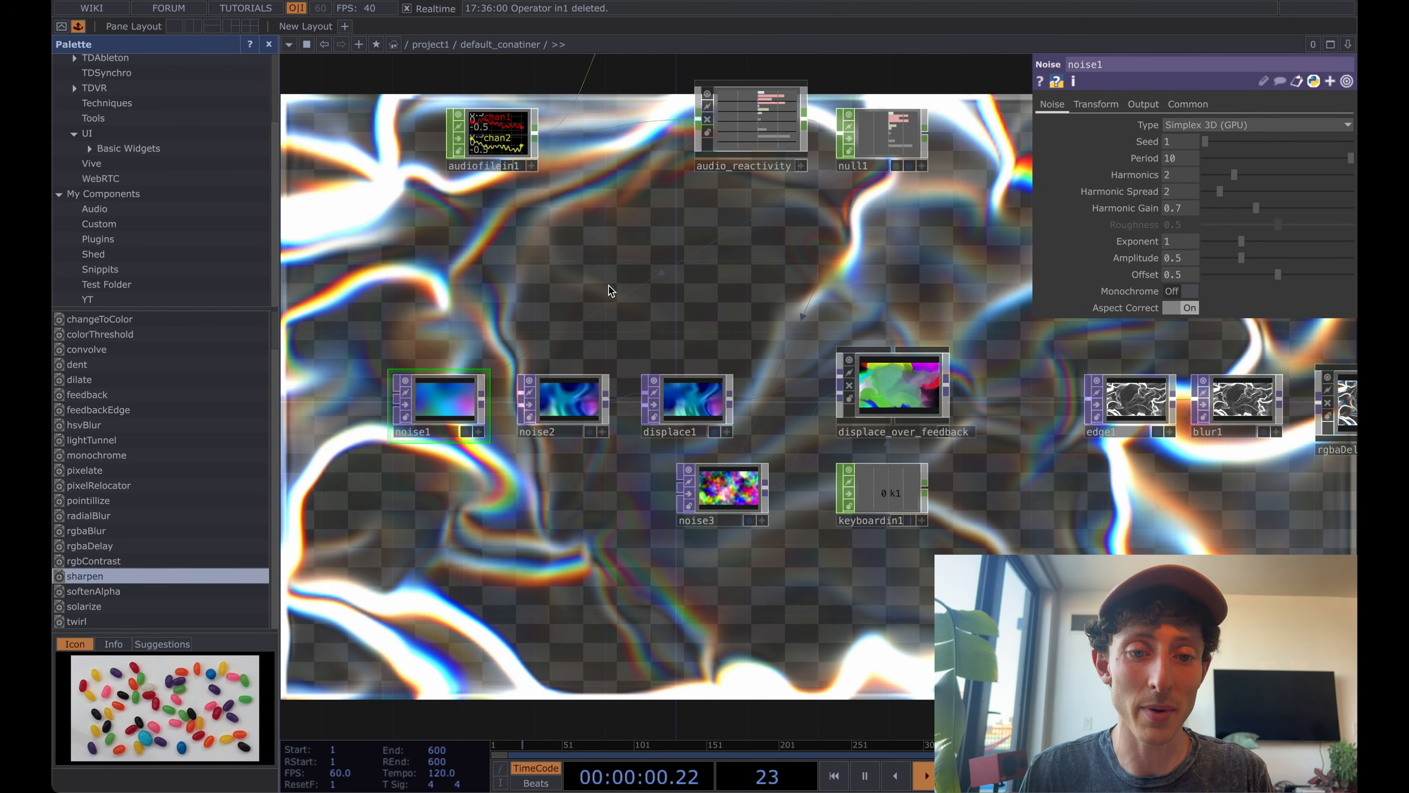
pyautogui.scroll(10, 610, 286)
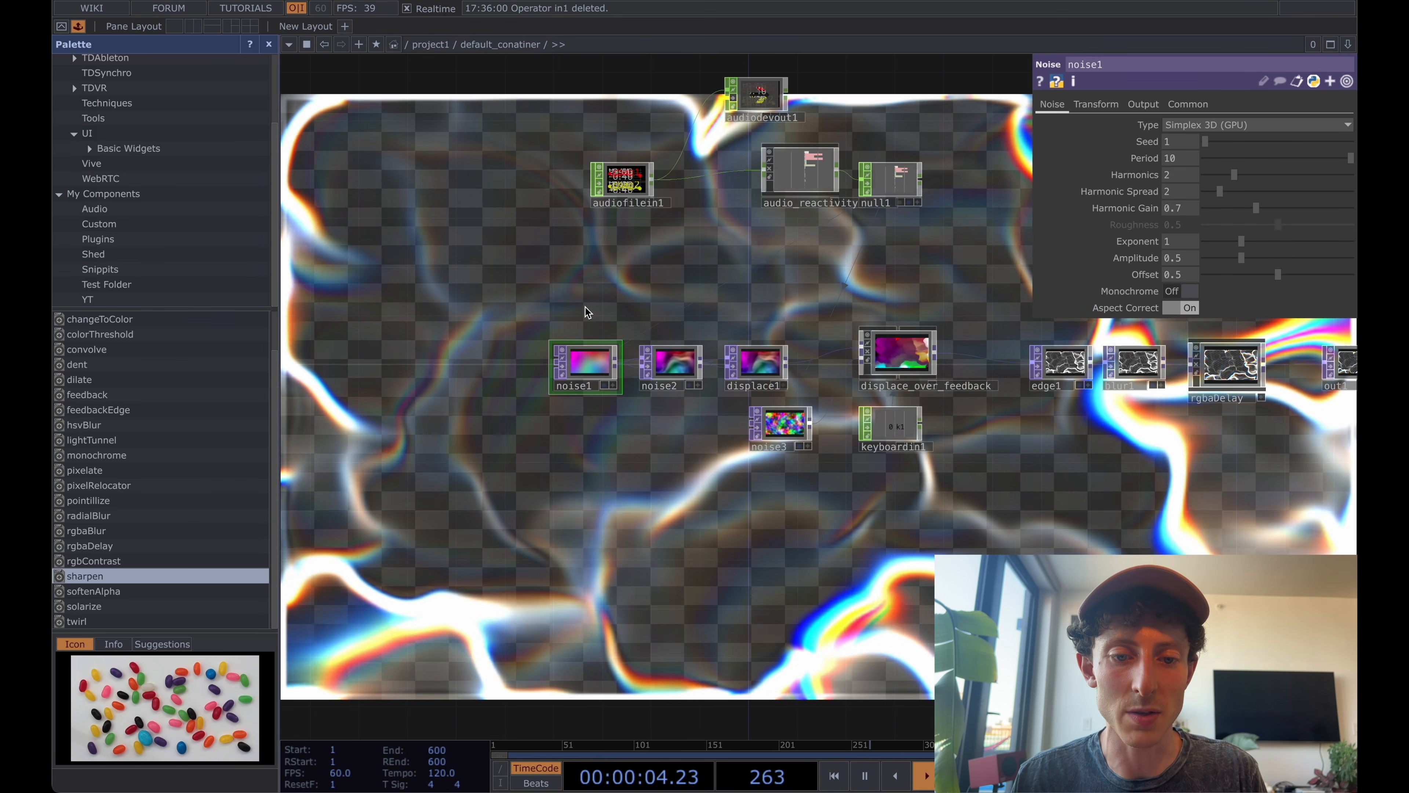
# Add an In CHOP above noise1 inside default_conatiner and go up to the project1 network.
pyautogui.press('Tab')
pyautogui.click(542, 281)
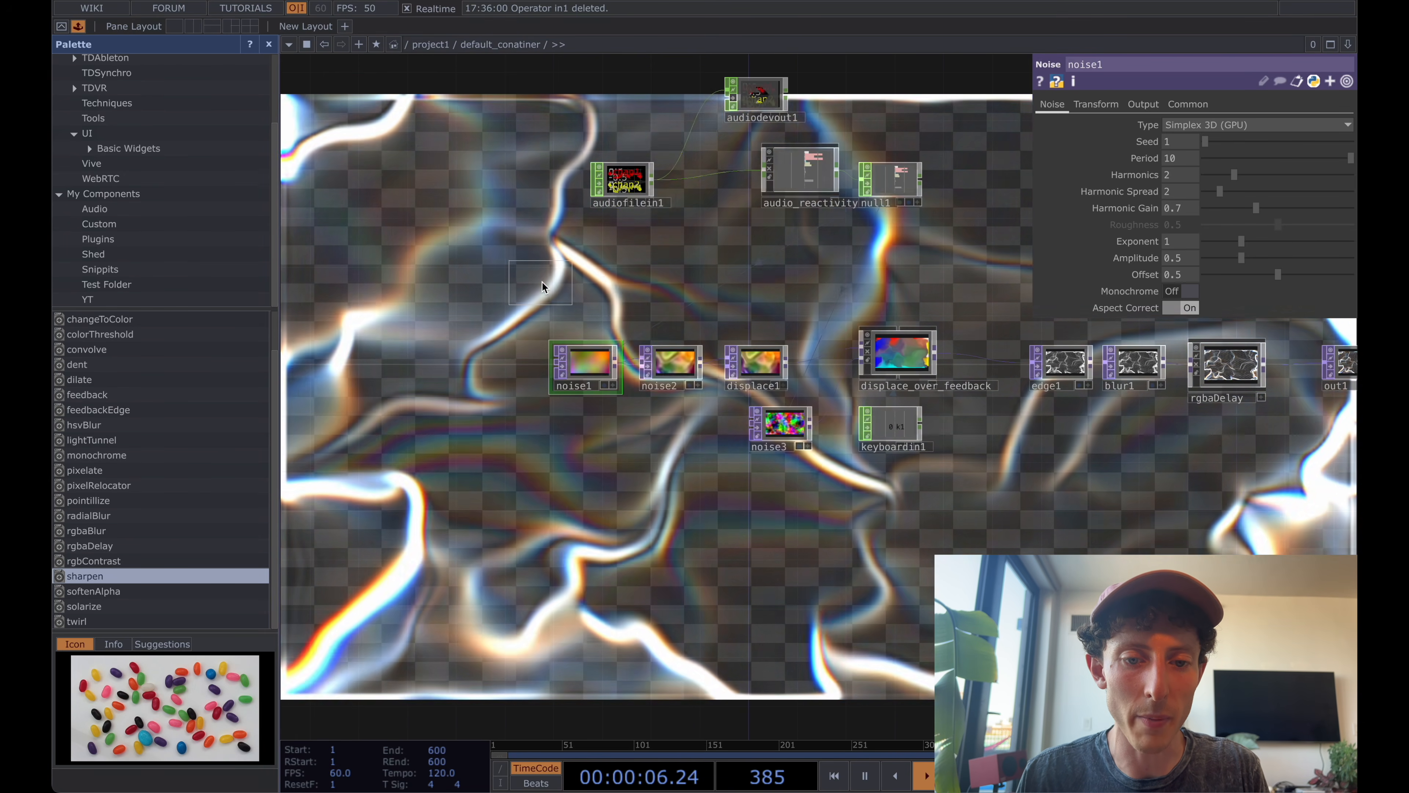
pyautogui.click(592, 283)
pyautogui.scroll(-10, 648, 277)
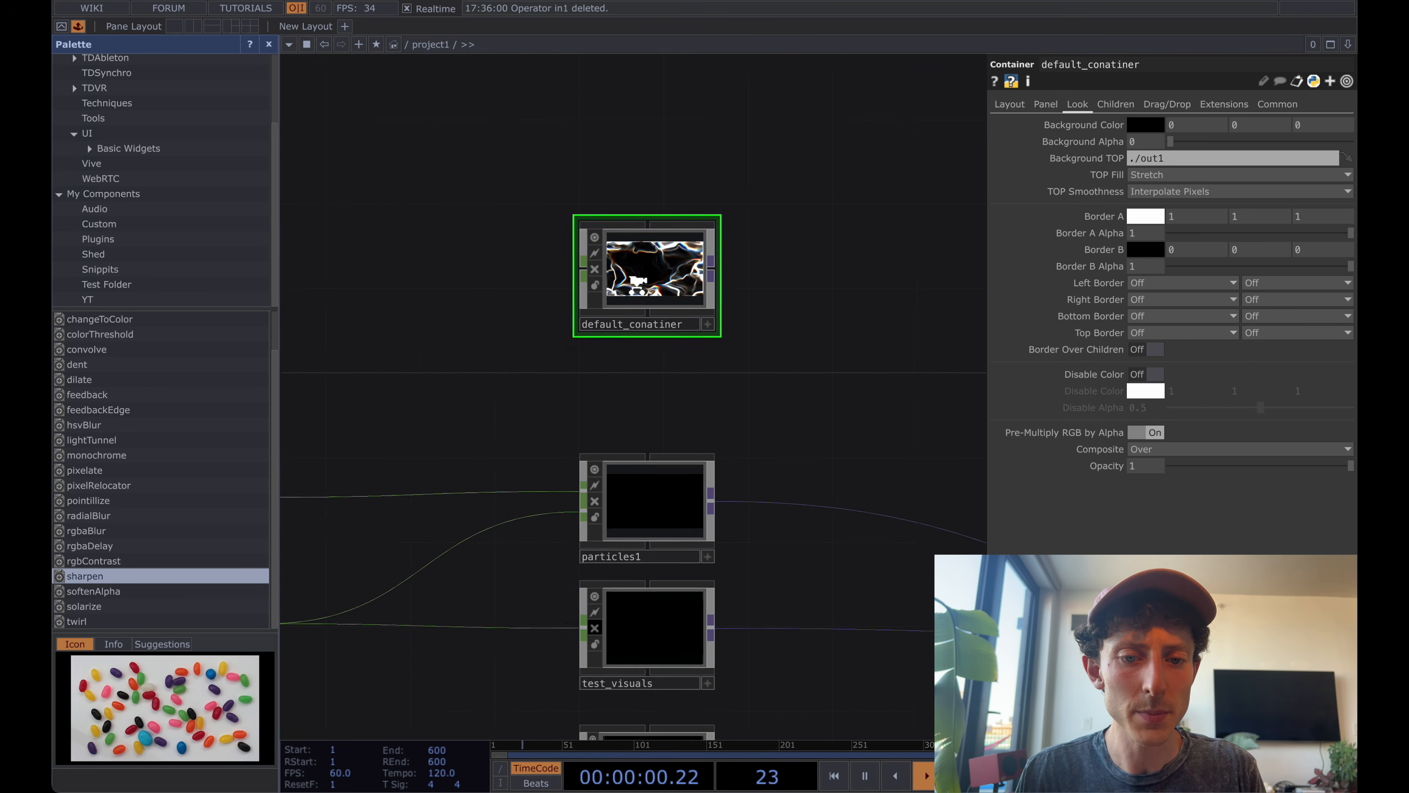
# Wire hand_data's output into default_conatiner's input and examine the hand velocity and distance channels.
pyautogui.moveTo(593, 321); pyautogui.dragTo(739, 249)
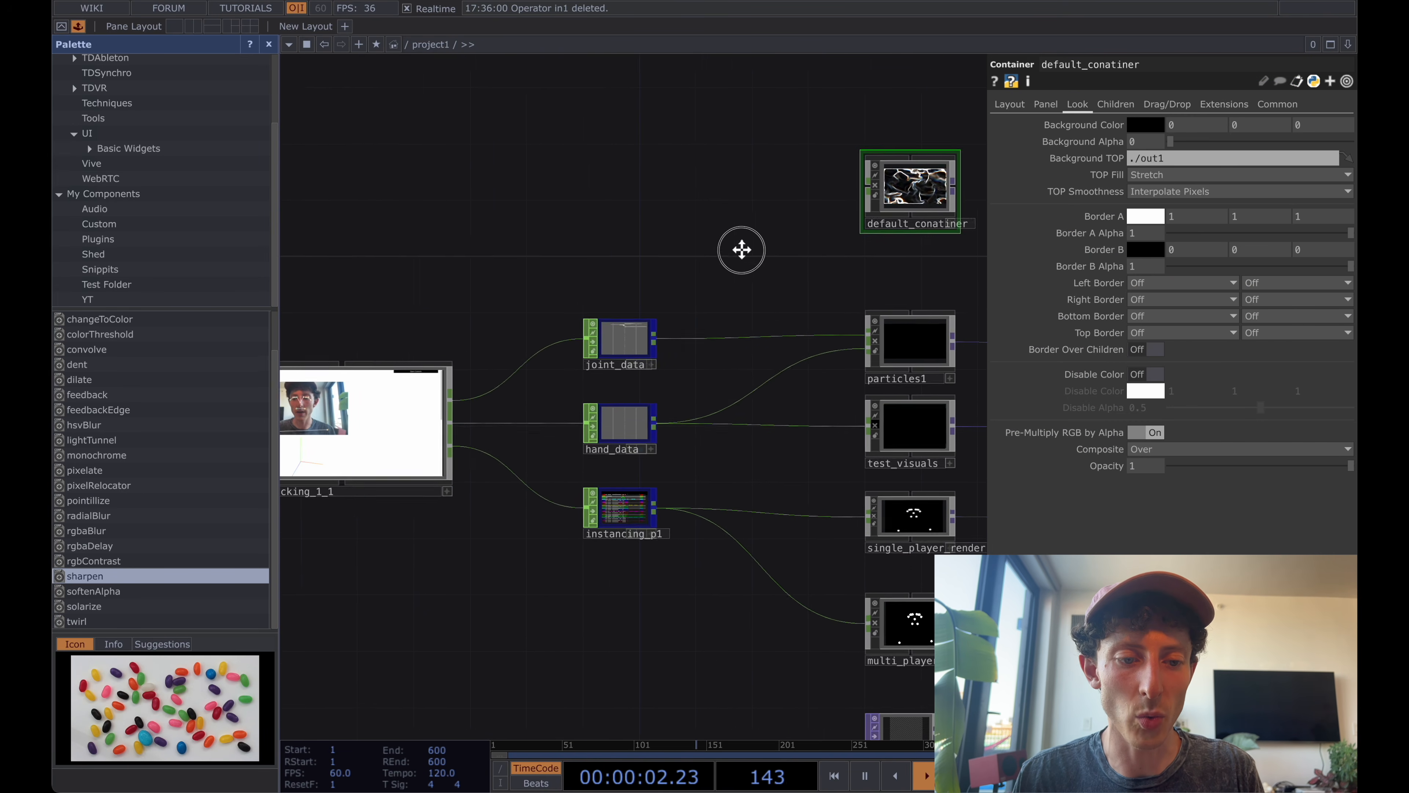
pyautogui.moveTo(760, 205)
pyautogui.mouseDown()
pyautogui.moveTo(786, 164)
pyautogui.moveTo(738, 164)
pyautogui.moveTo(780, 195)
pyautogui.mouseUp()
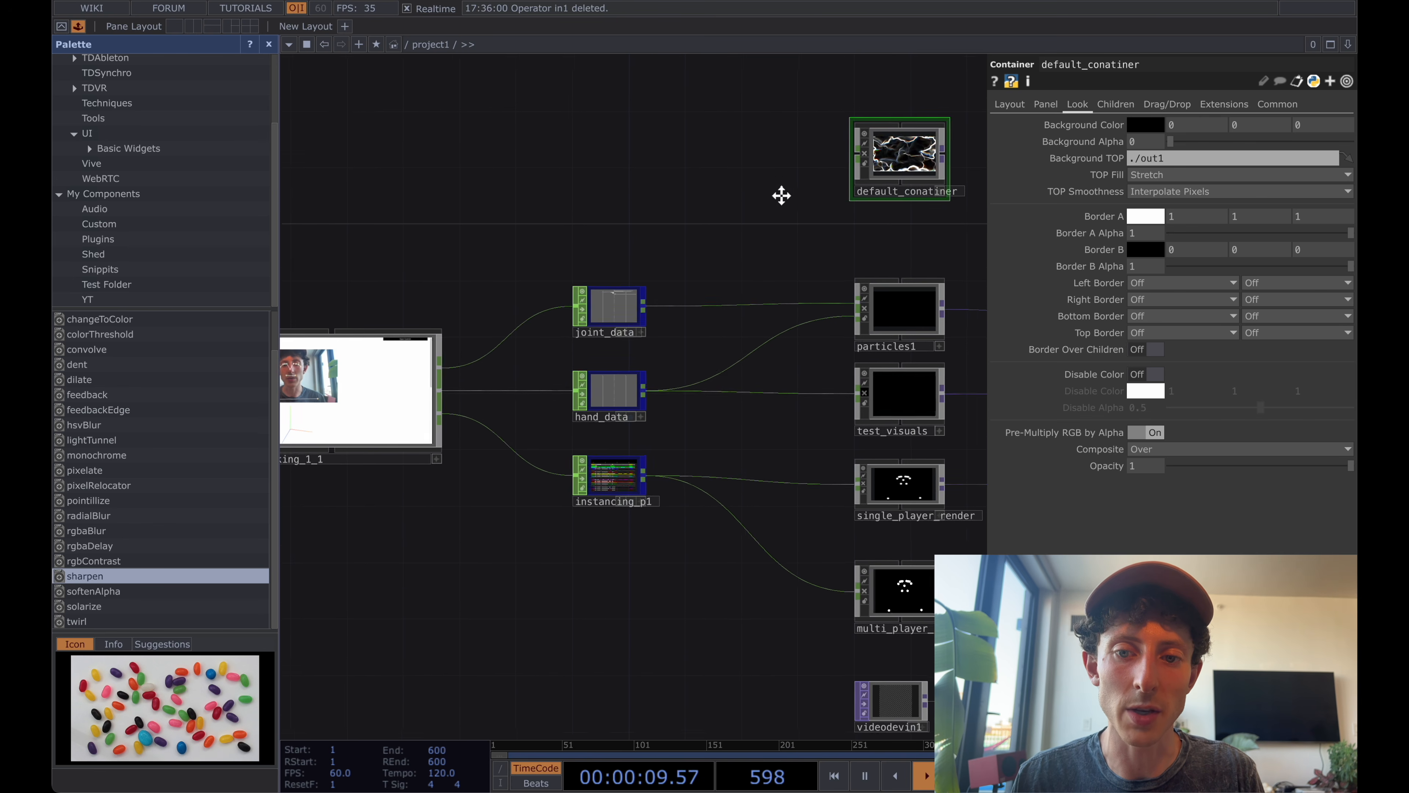
pyautogui.click(622, 397)
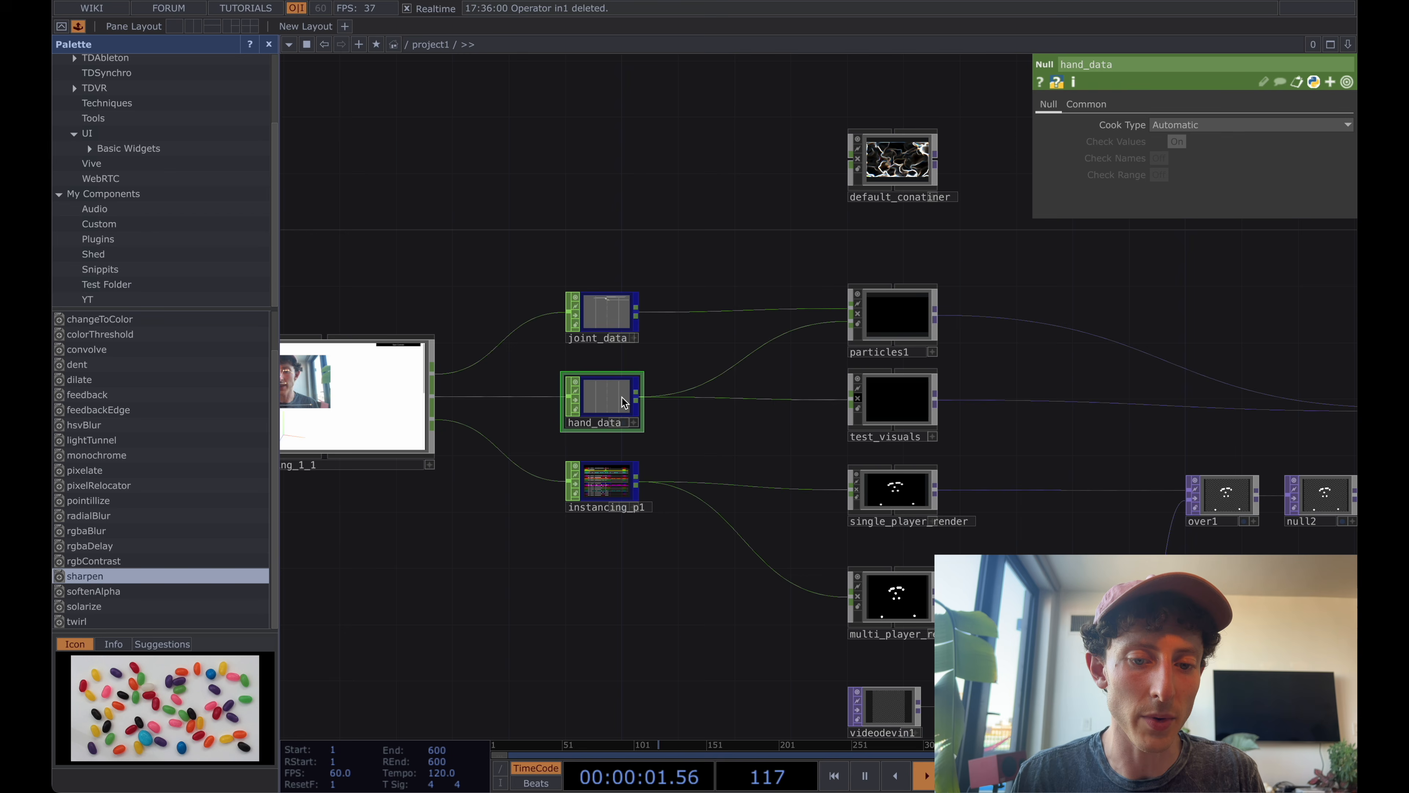
pyautogui.scroll(10, 622, 398)
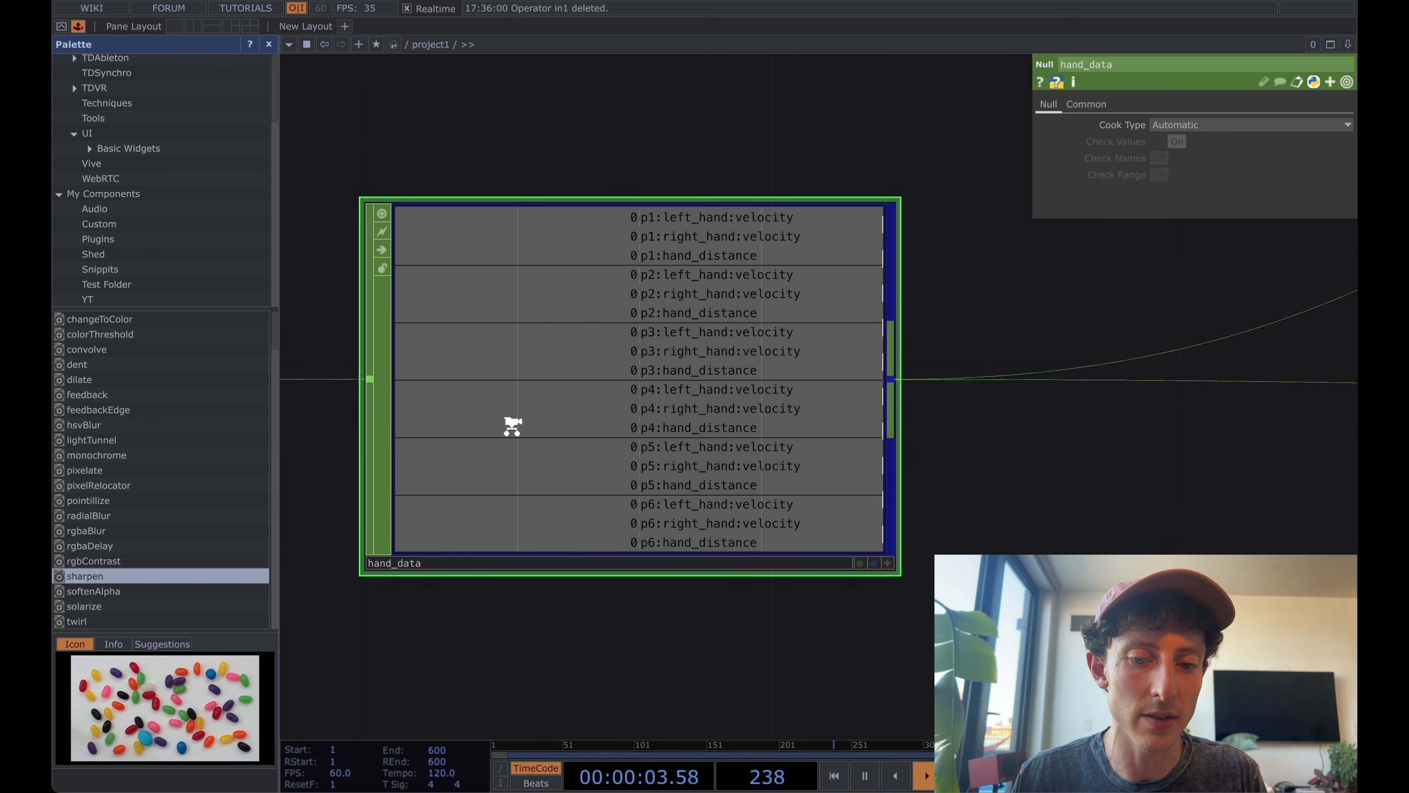
pyautogui.scroll(-10, 511, 426)
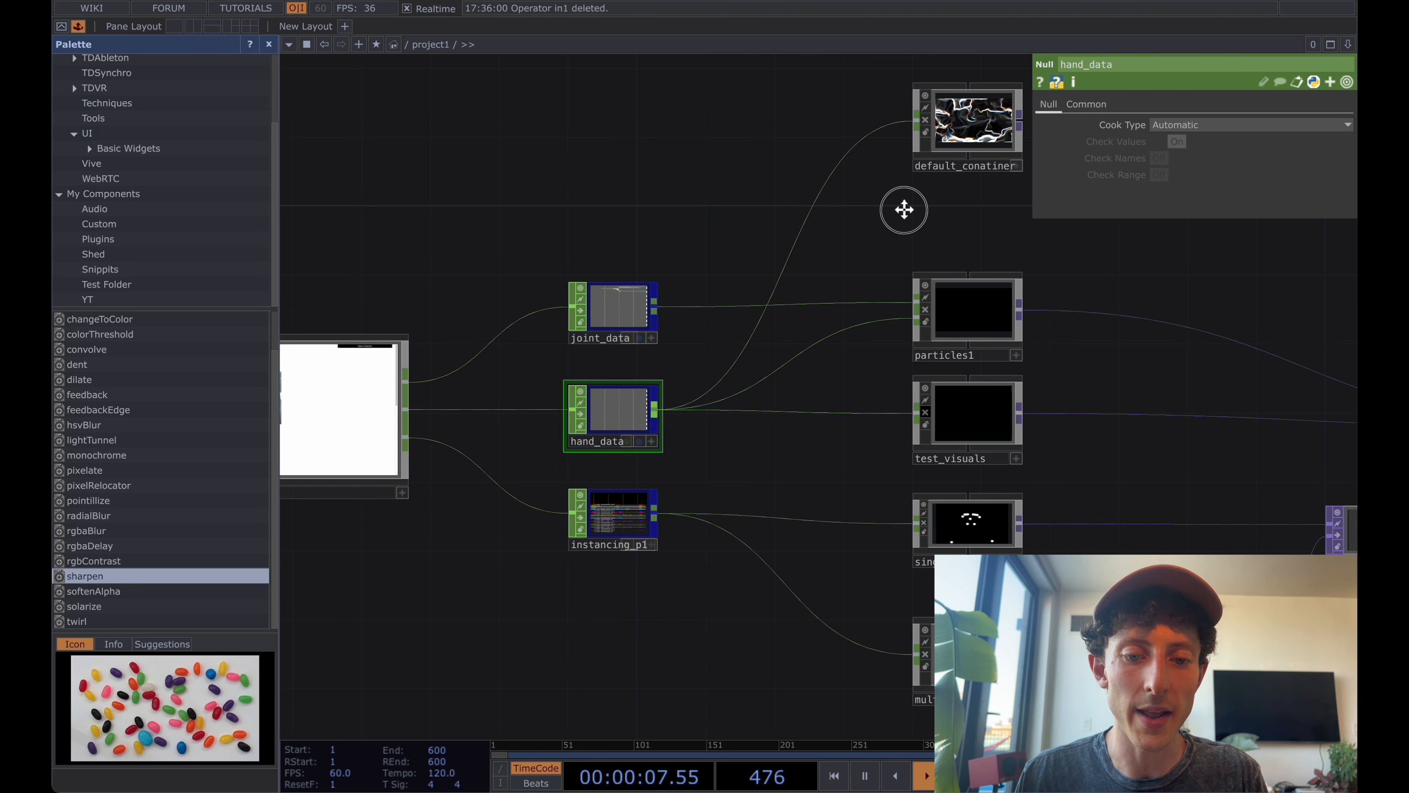
pyautogui.scroll(6, 617, 453)
pyautogui.scroll(1, 620, 461)
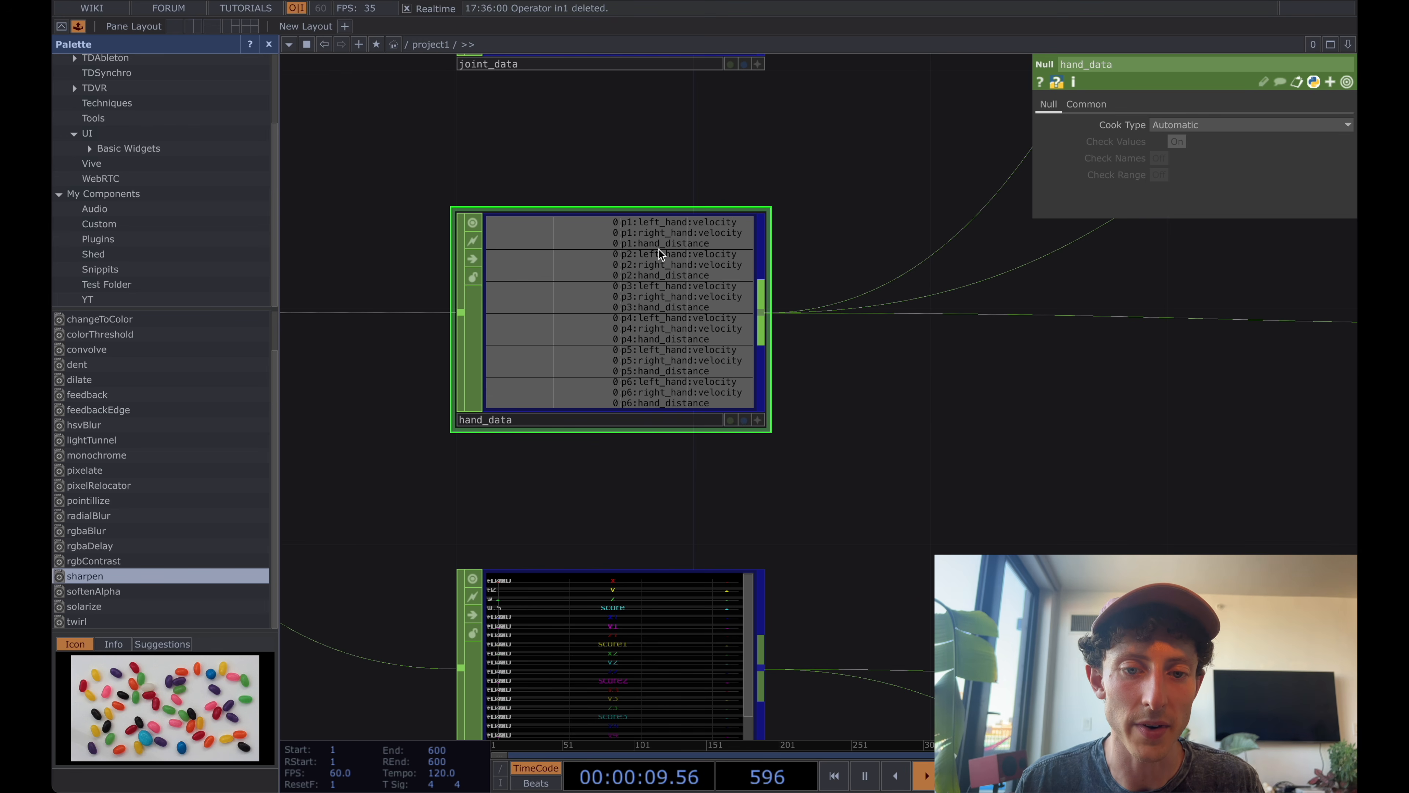
pyautogui.moveTo(892, 212); pyautogui.dragTo(681, 326)
pyautogui.scroll(-5, 688, 325)
pyautogui.moveTo(841, 260); pyautogui.dragTo(629, 472)
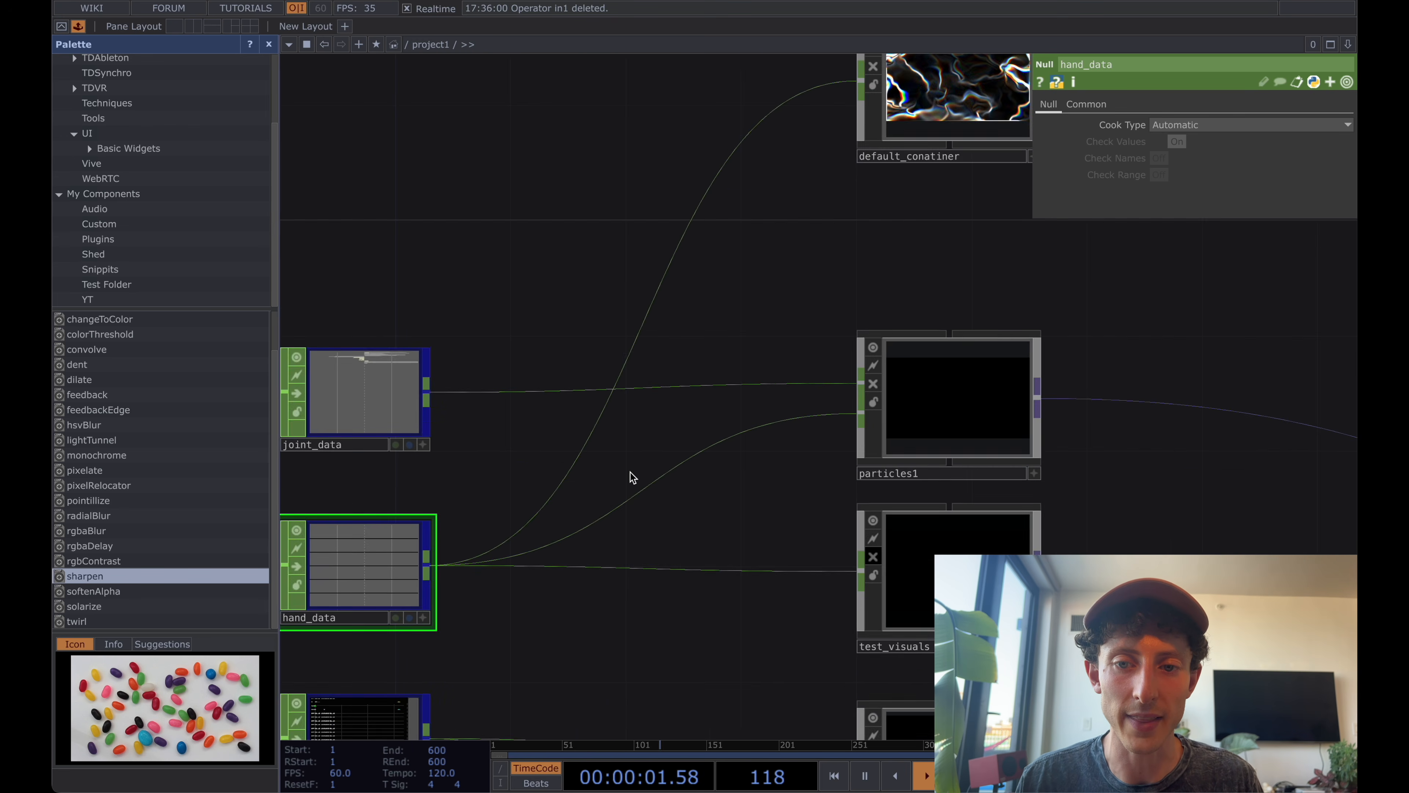
# Enter default_conatiner and turn off the background display of out1.
pyautogui.doubleClick(928, 132)
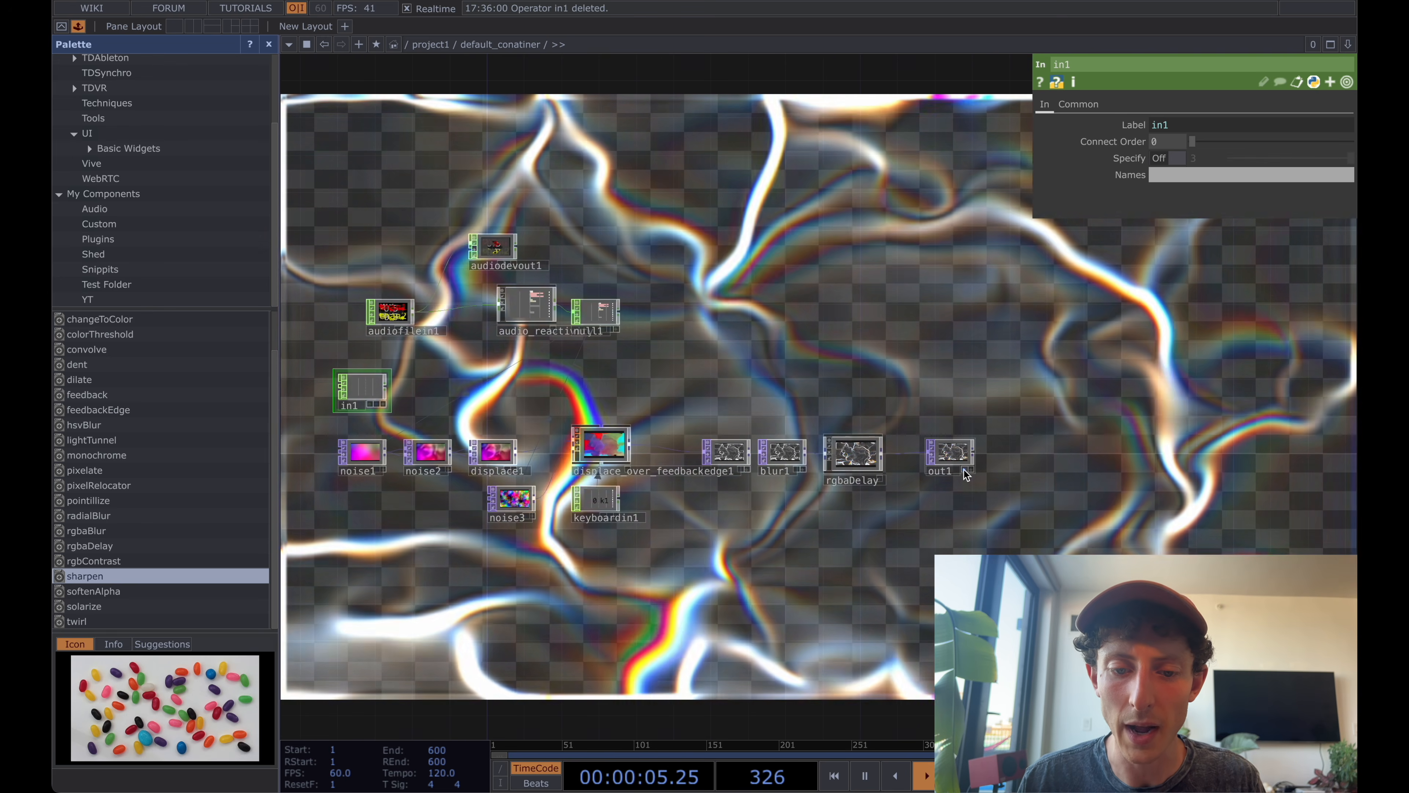
pyautogui.click(965, 471)
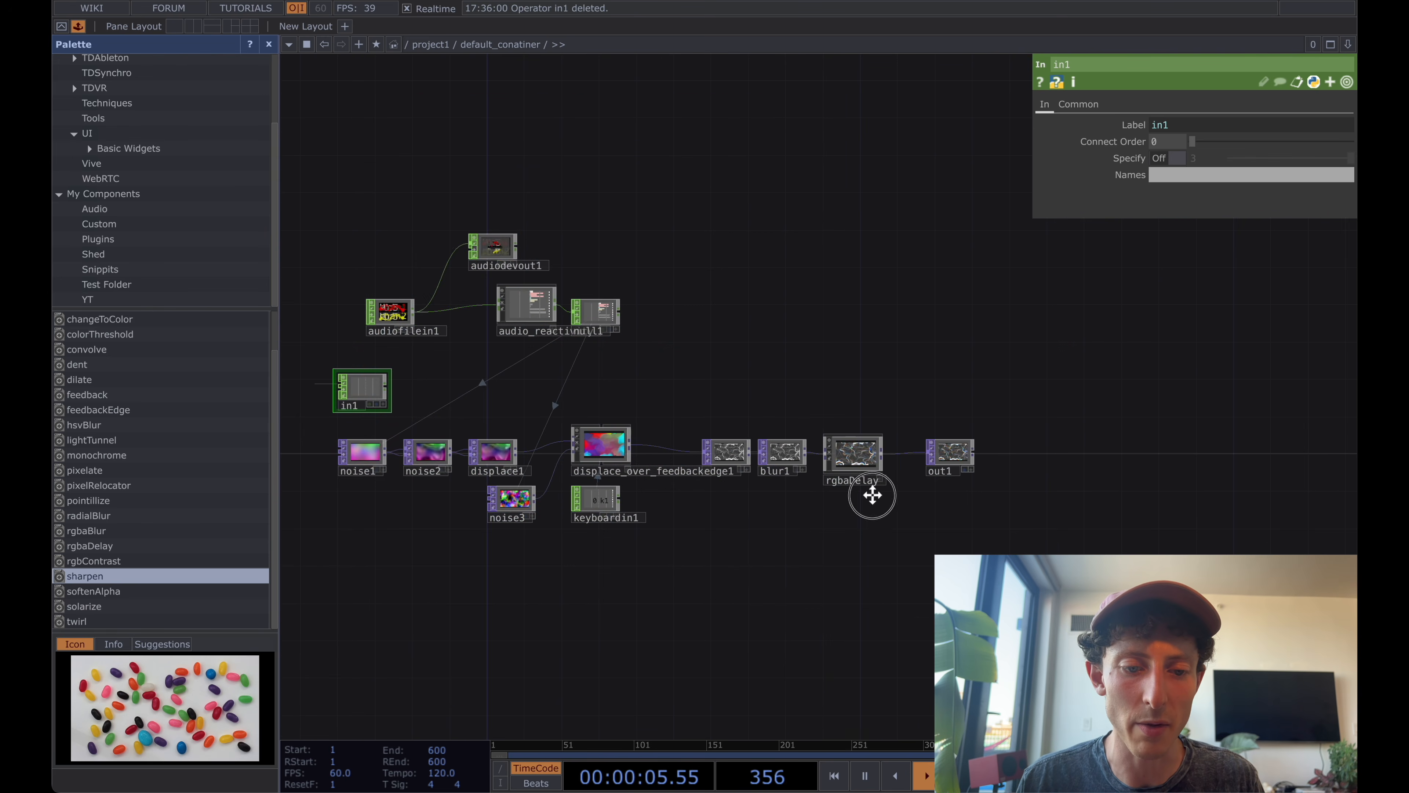
pyautogui.moveTo(871, 494); pyautogui.dragTo(1116, 412)
pyautogui.scroll(5, 632, 467)
pyautogui.moveTo(723, 177); pyautogui.dragTo(720, 237)
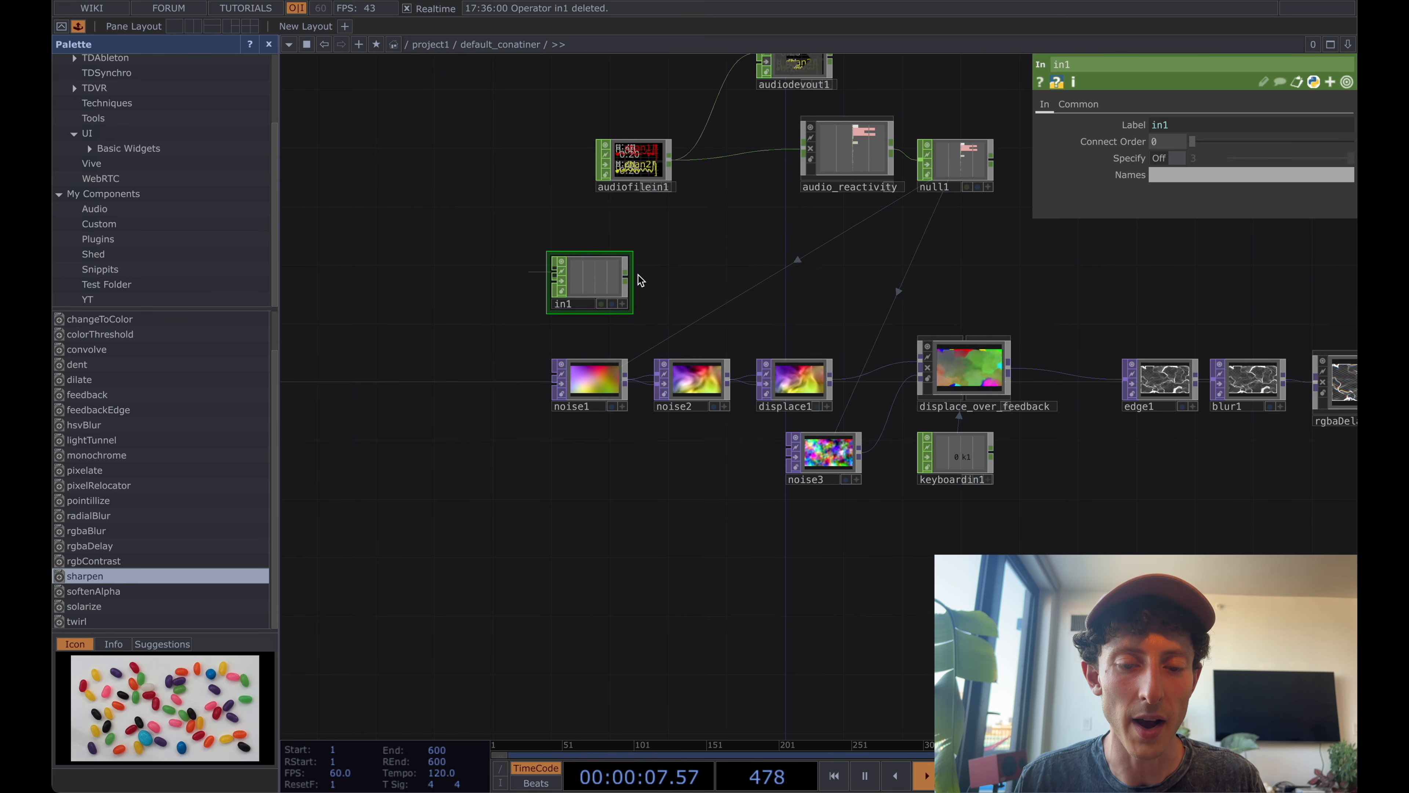
# Add a Select CHOP after in1 and move both operators below the noise chain.
pyautogui.scroll(5, 630, 275)
pyautogui.rightClick(619, 280)
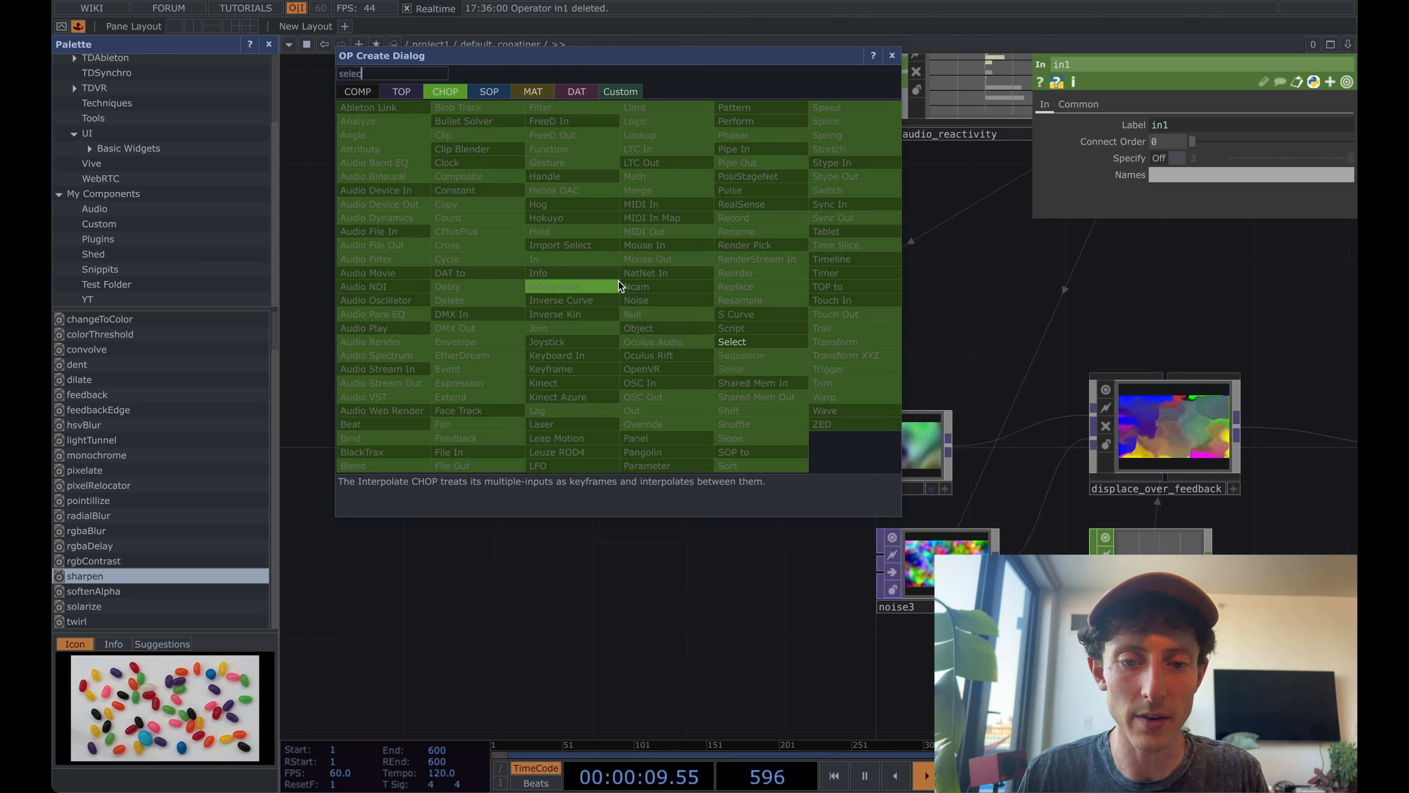
pyautogui.click(618, 281)
pyautogui.click(728, 281)
pyautogui.scroll(4, 659, 285)
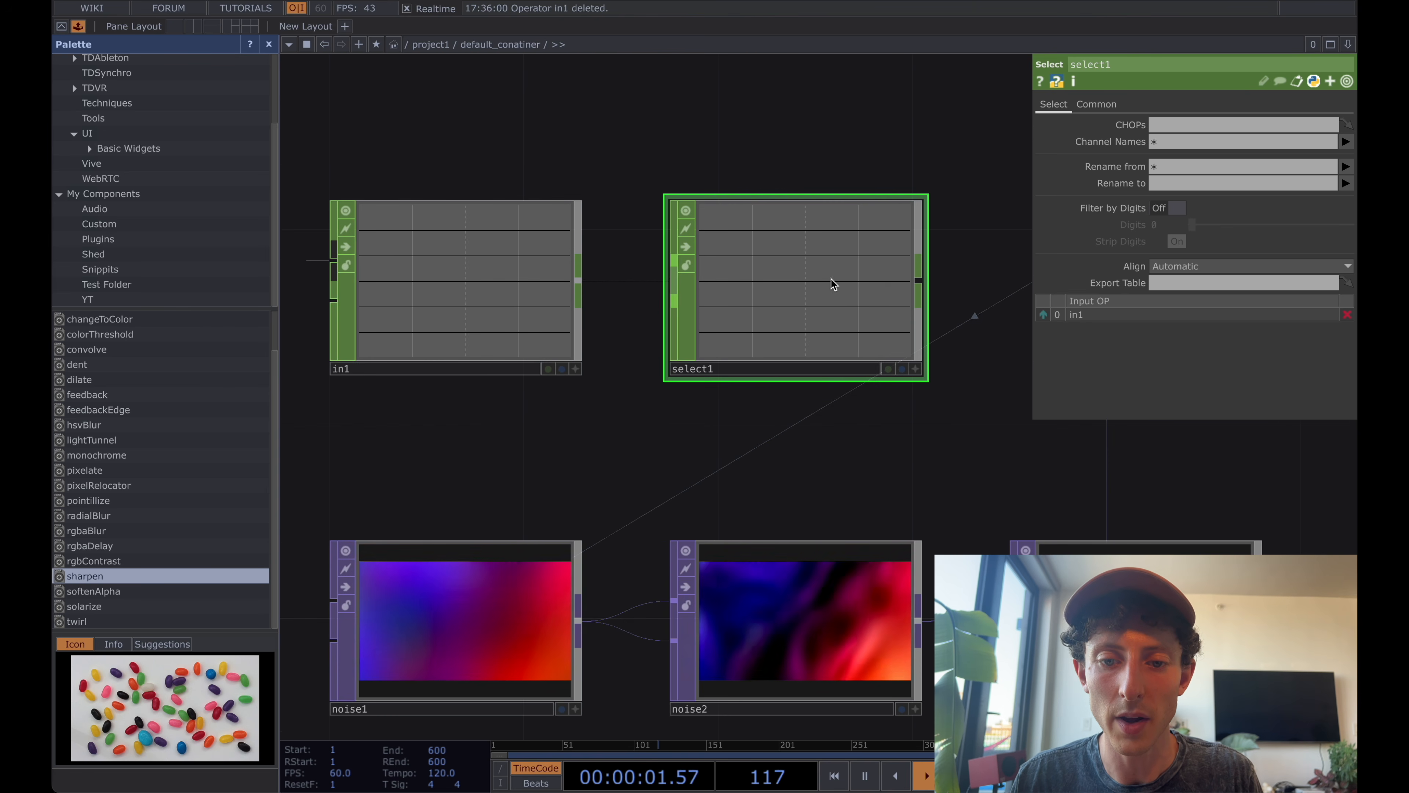
pyautogui.scroll(-7, 858, 283)
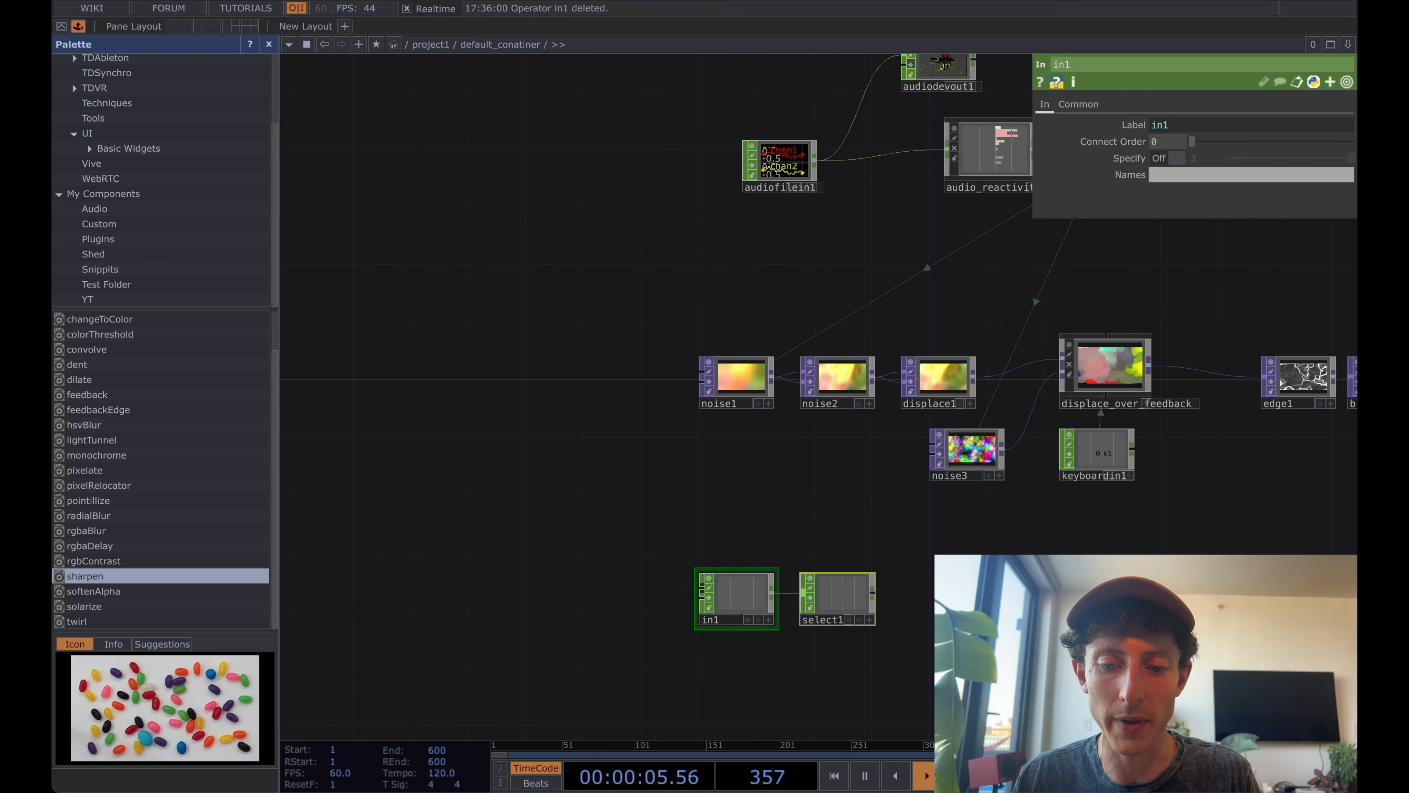
# Set select1's Channel Names to p1:hand_distance.
pyautogui.scroll(5, 827, 451)
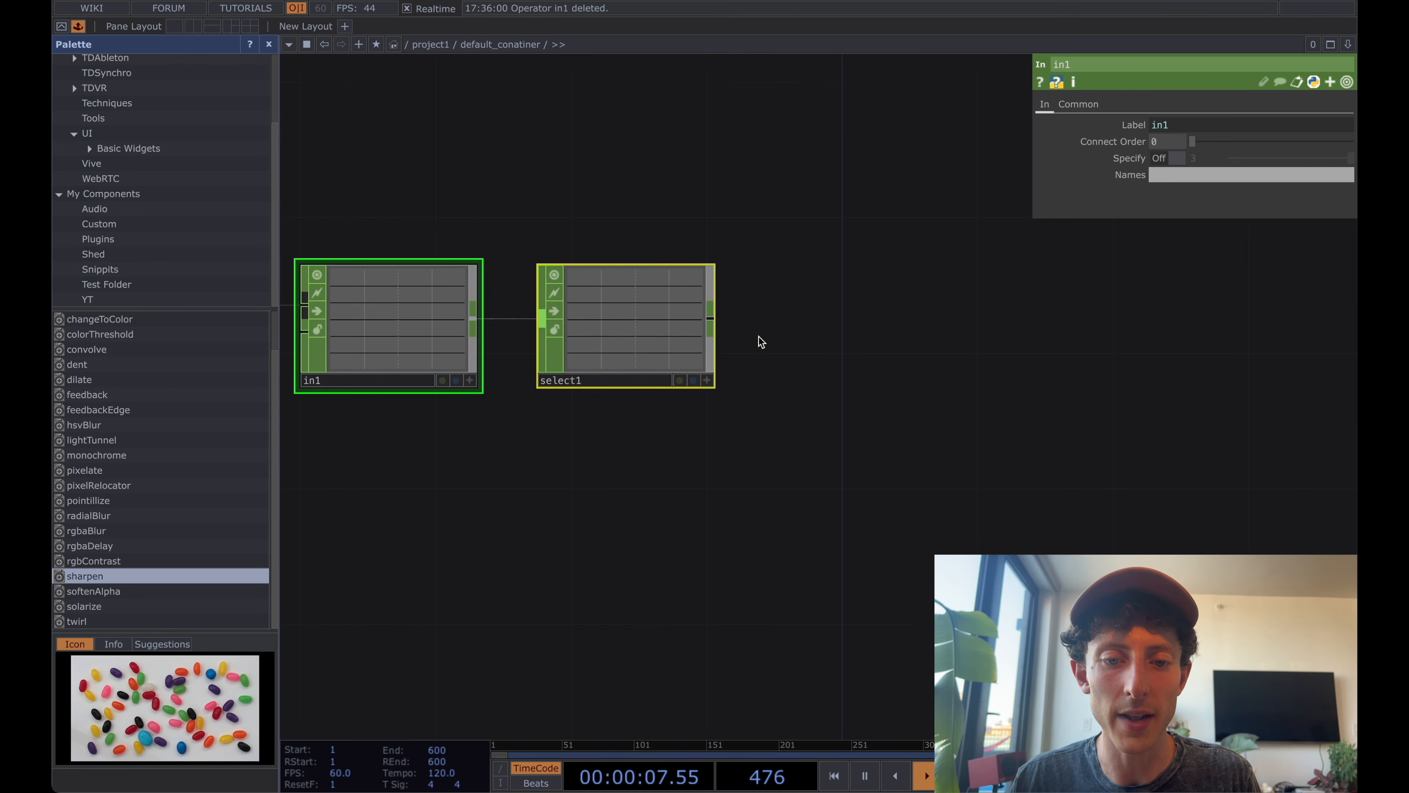
pyautogui.scroll(3, 735, 307)
pyautogui.click(664, 336)
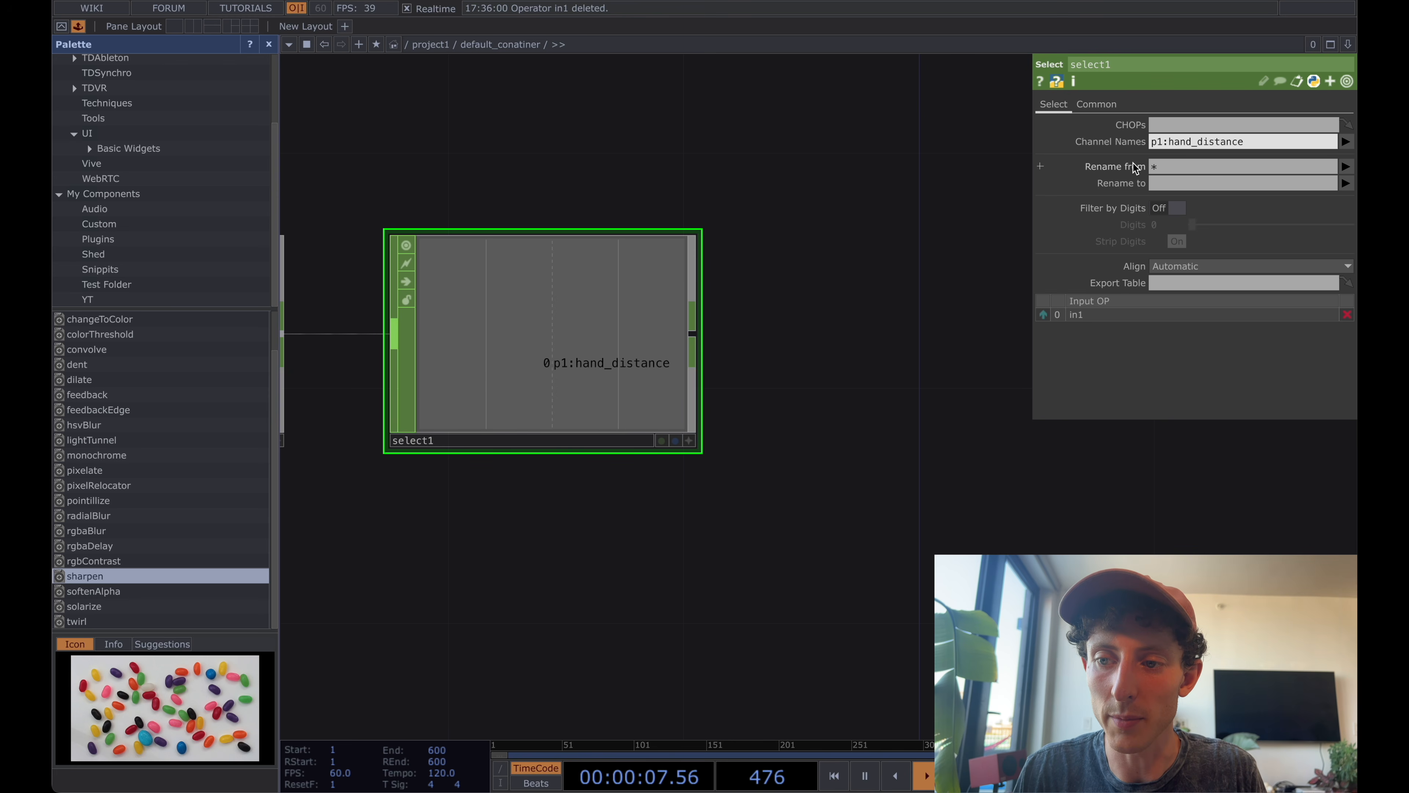
pyautogui.click(1347, 144)
pyautogui.click(1303, 202)
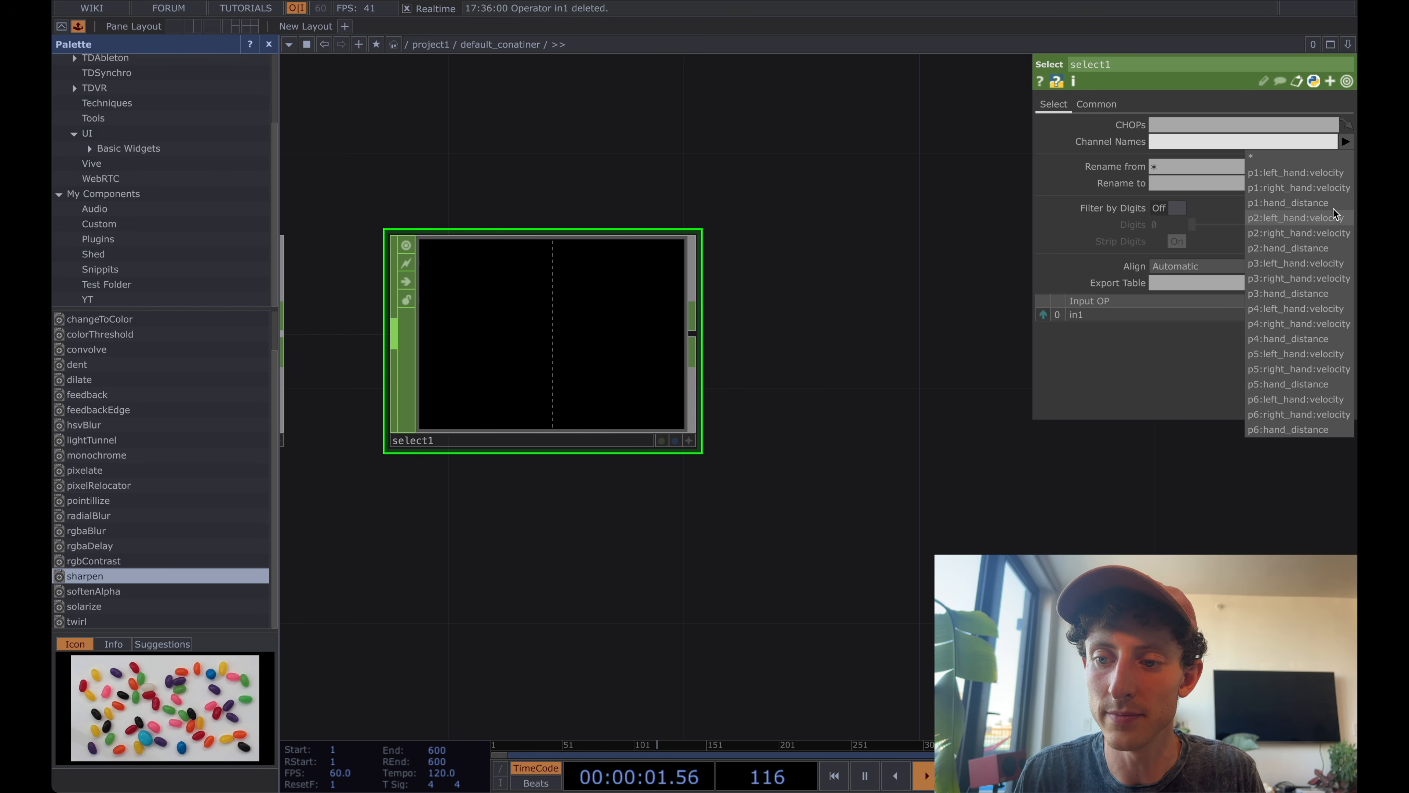
pyautogui.click(1328, 205)
pyautogui.scroll(-3, 846, 324)
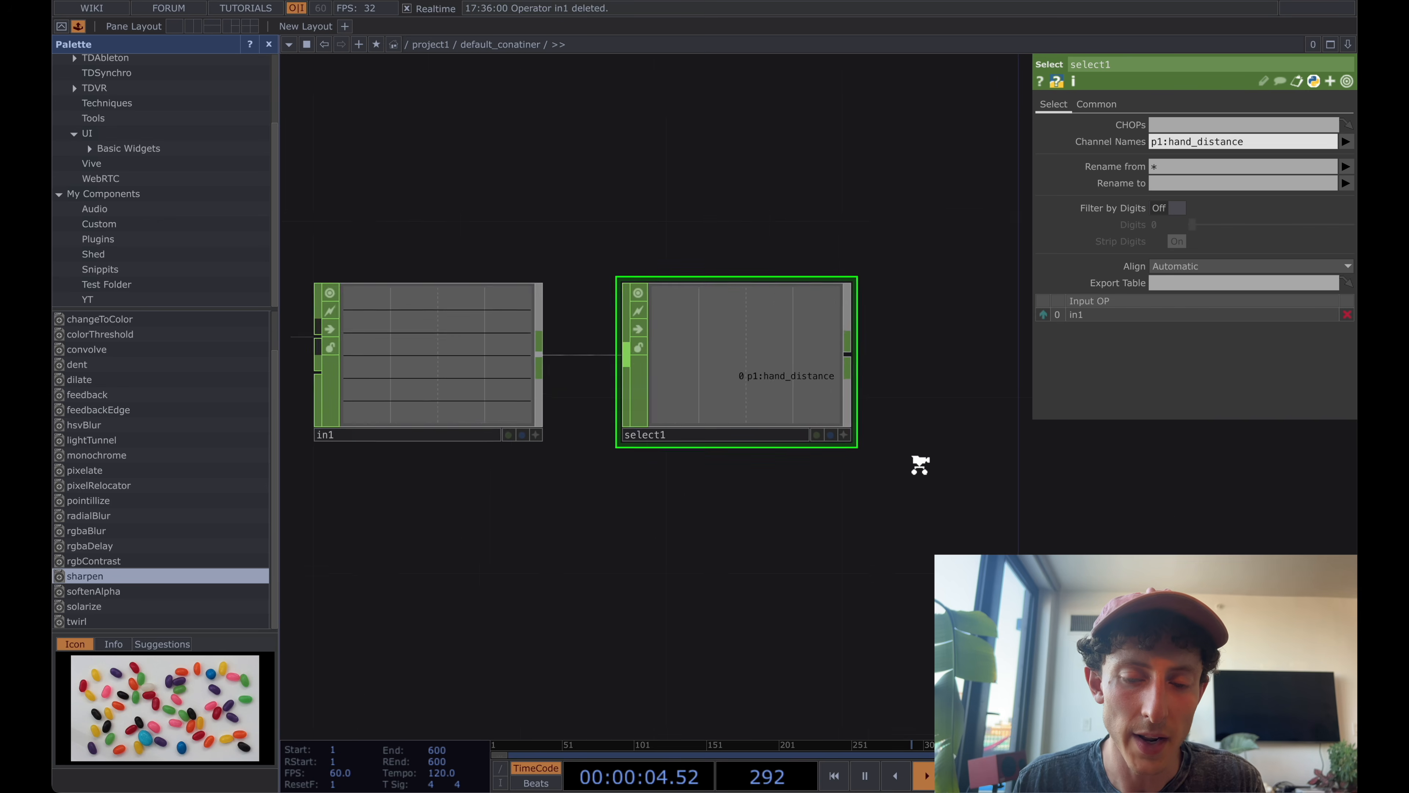
# Set noise2's Period to 5.
pyautogui.scroll(-5, 921, 466)
pyautogui.moveTo(934, 466); pyautogui.dragTo(769, 506)
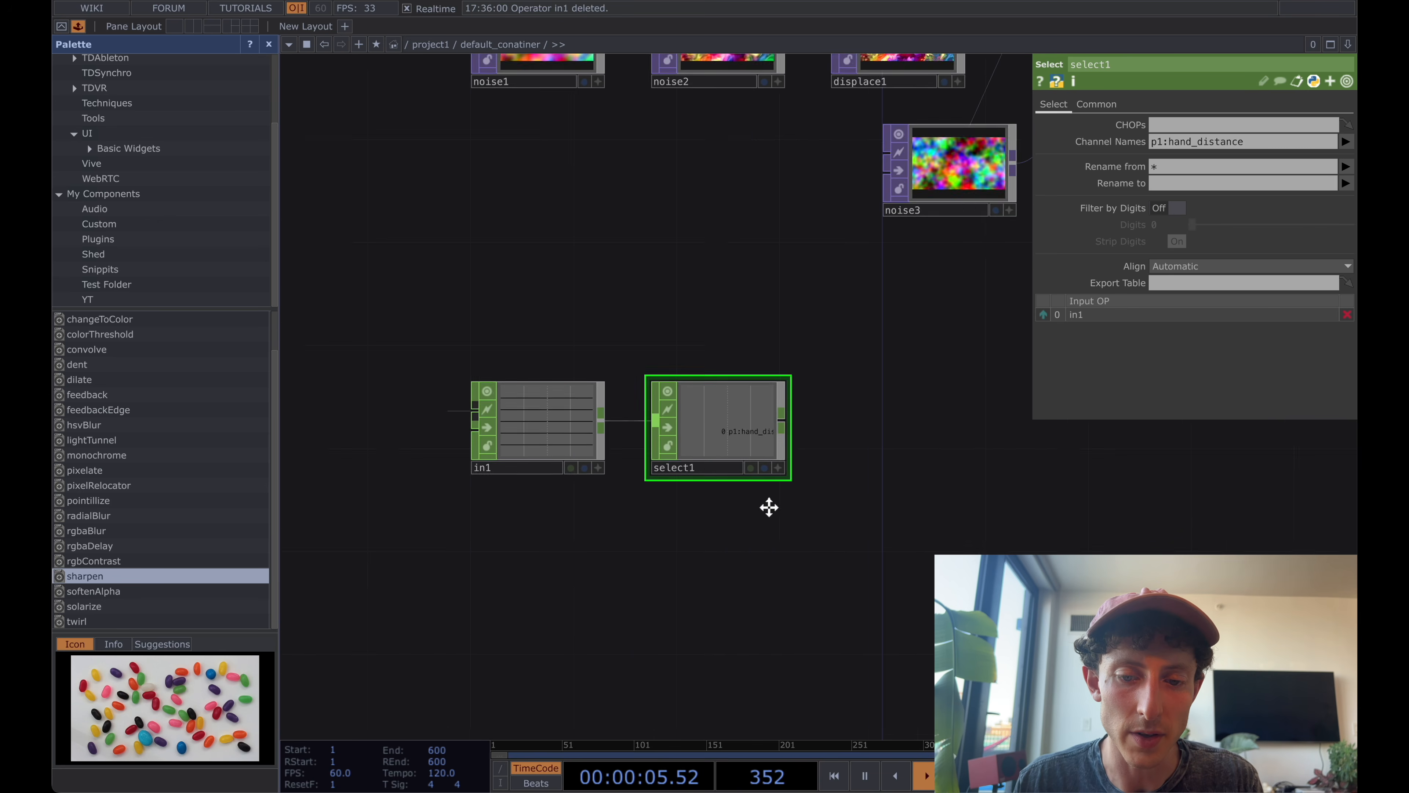
pyautogui.scroll(-1, 770, 508)
pyautogui.scroll(-1, 770, 508)
pyautogui.scroll(3, 643, 452)
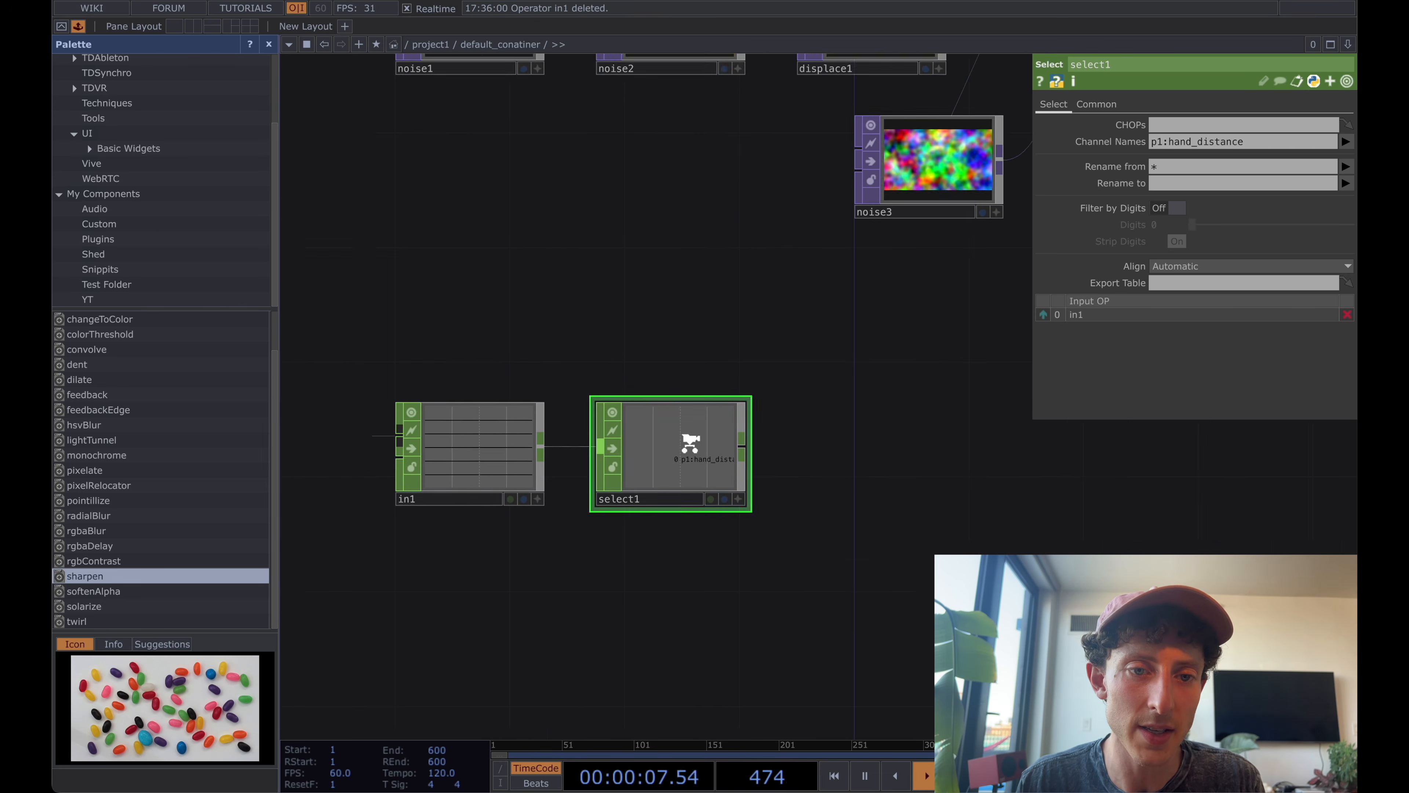
pyautogui.scroll(-2, 691, 442)
pyautogui.moveTo(646, 285); pyautogui.dragTo(639, 312)
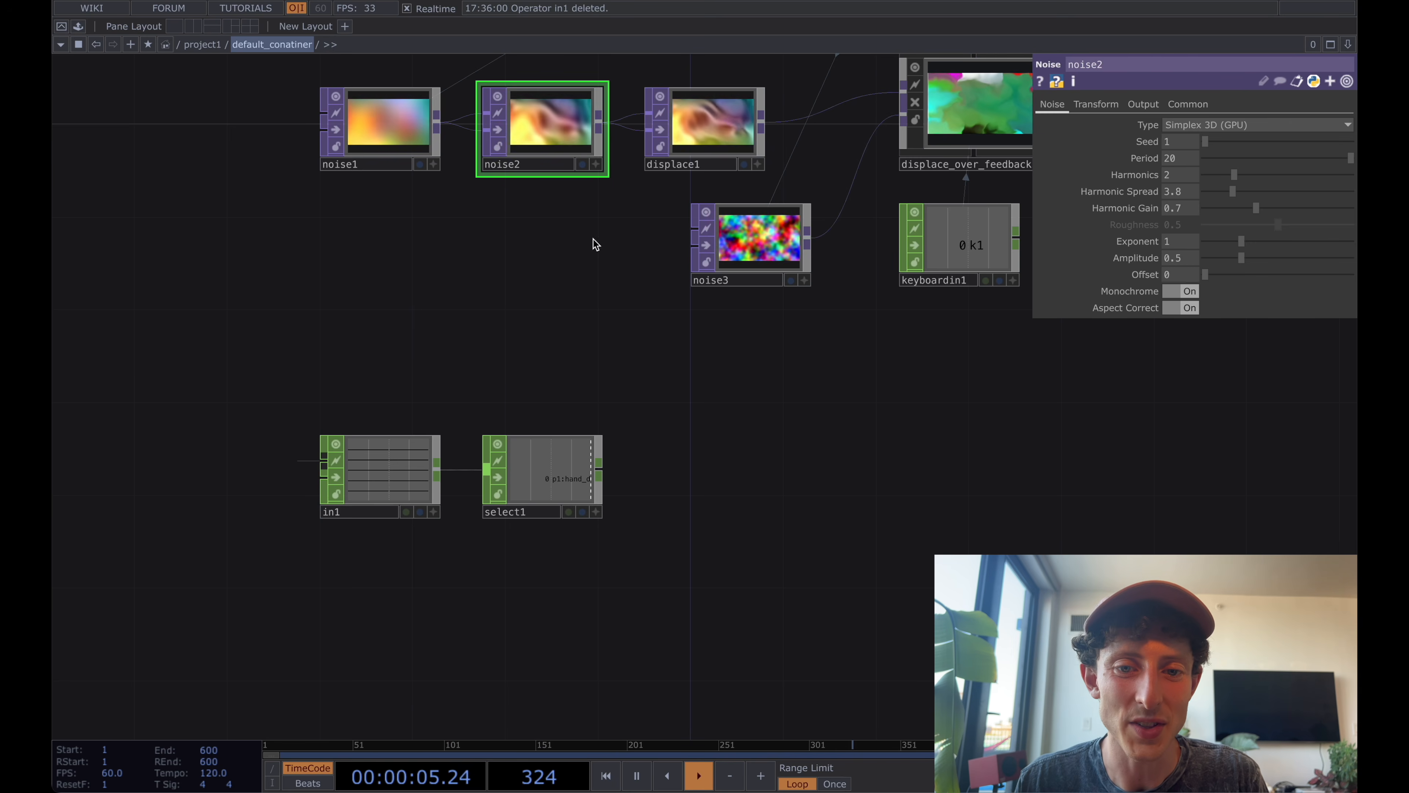
pyautogui.moveTo(591, 242); pyautogui.dragTo(588, 328)
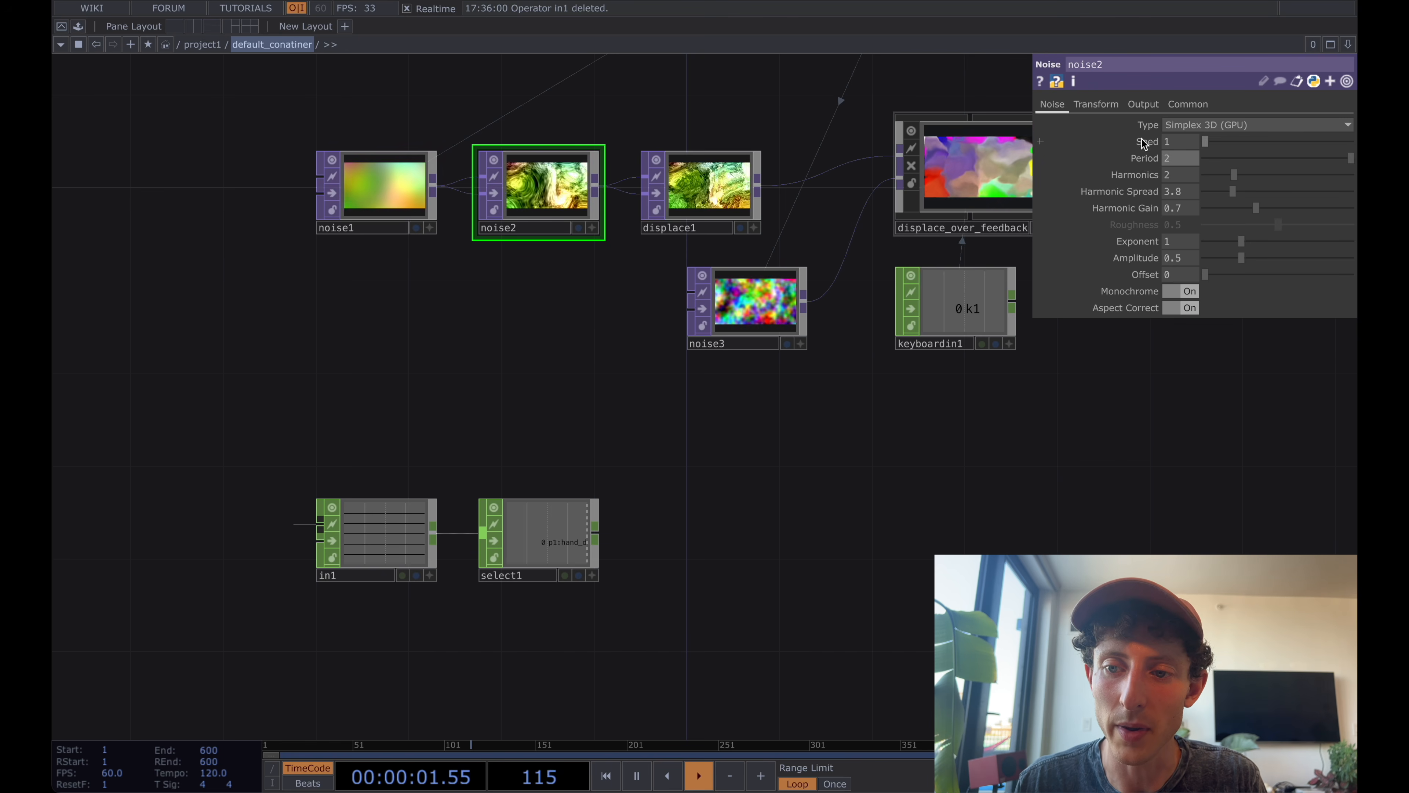
pyautogui.click(1191, 159)
pyautogui.write('5')
pyautogui.press('Return')
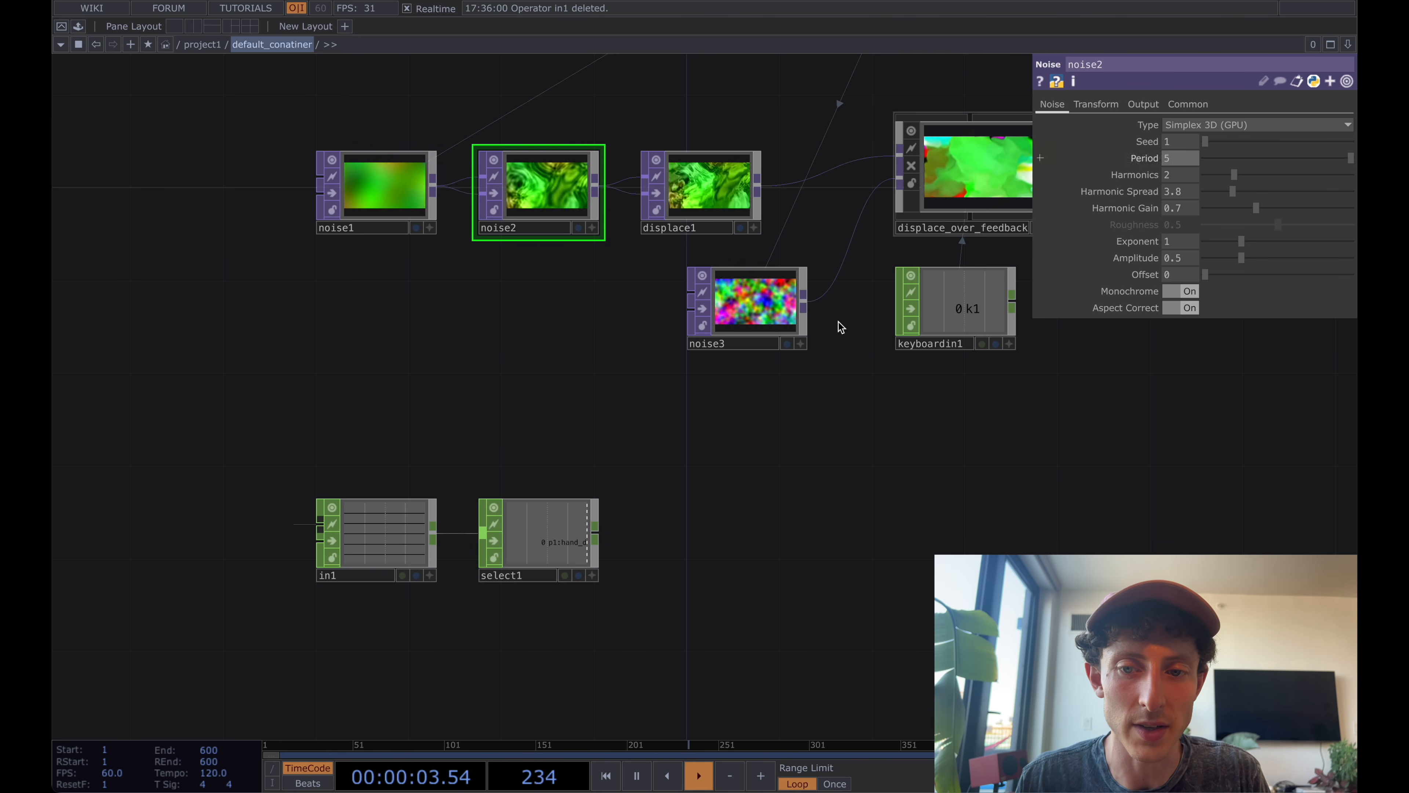
# Add a Math CHOP after select1, set its To Range to 5 and 20, and align it with select1.
pyautogui.moveTo(711, 468); pyautogui.dragTo(686, 478)
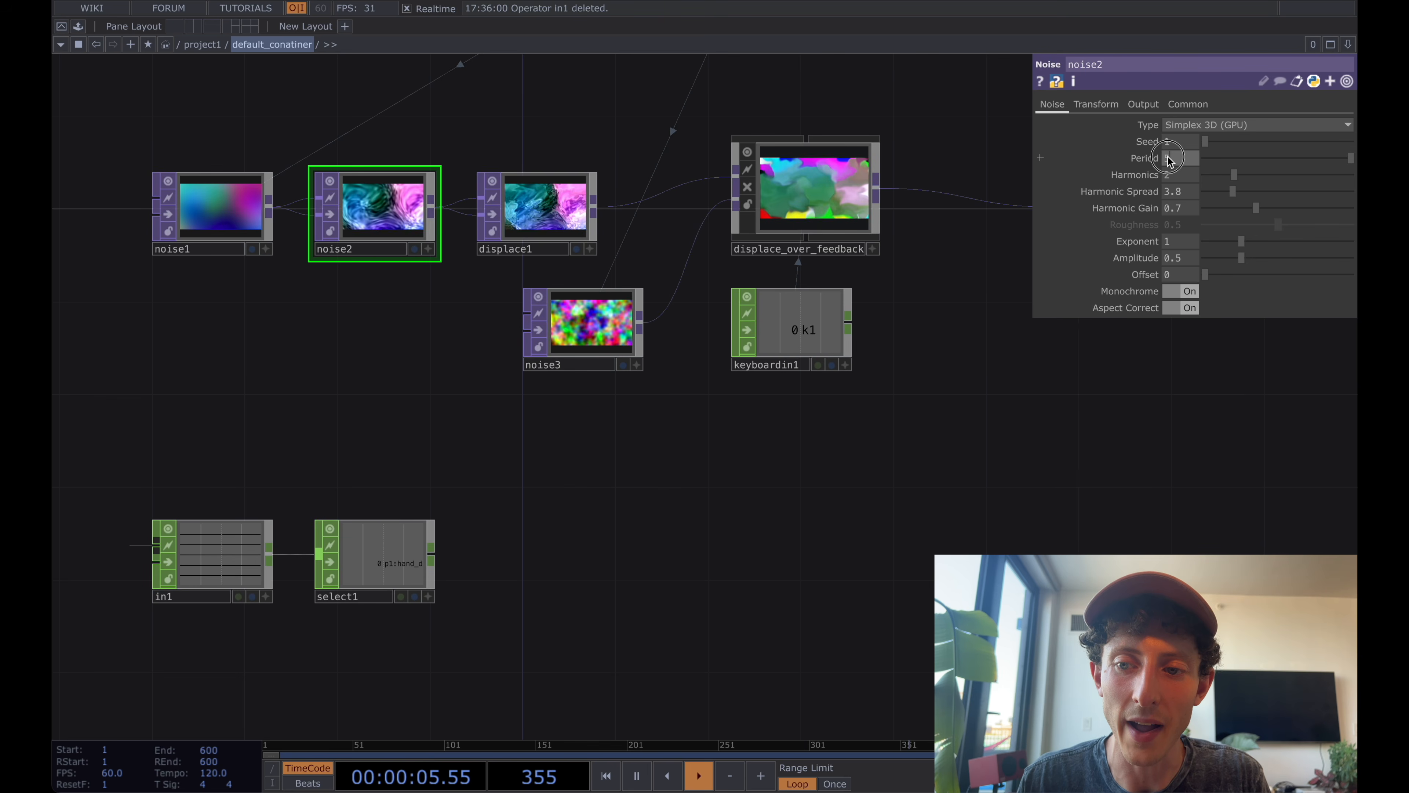
pyautogui.moveTo(650, 409); pyautogui.dragTo(717, 197)
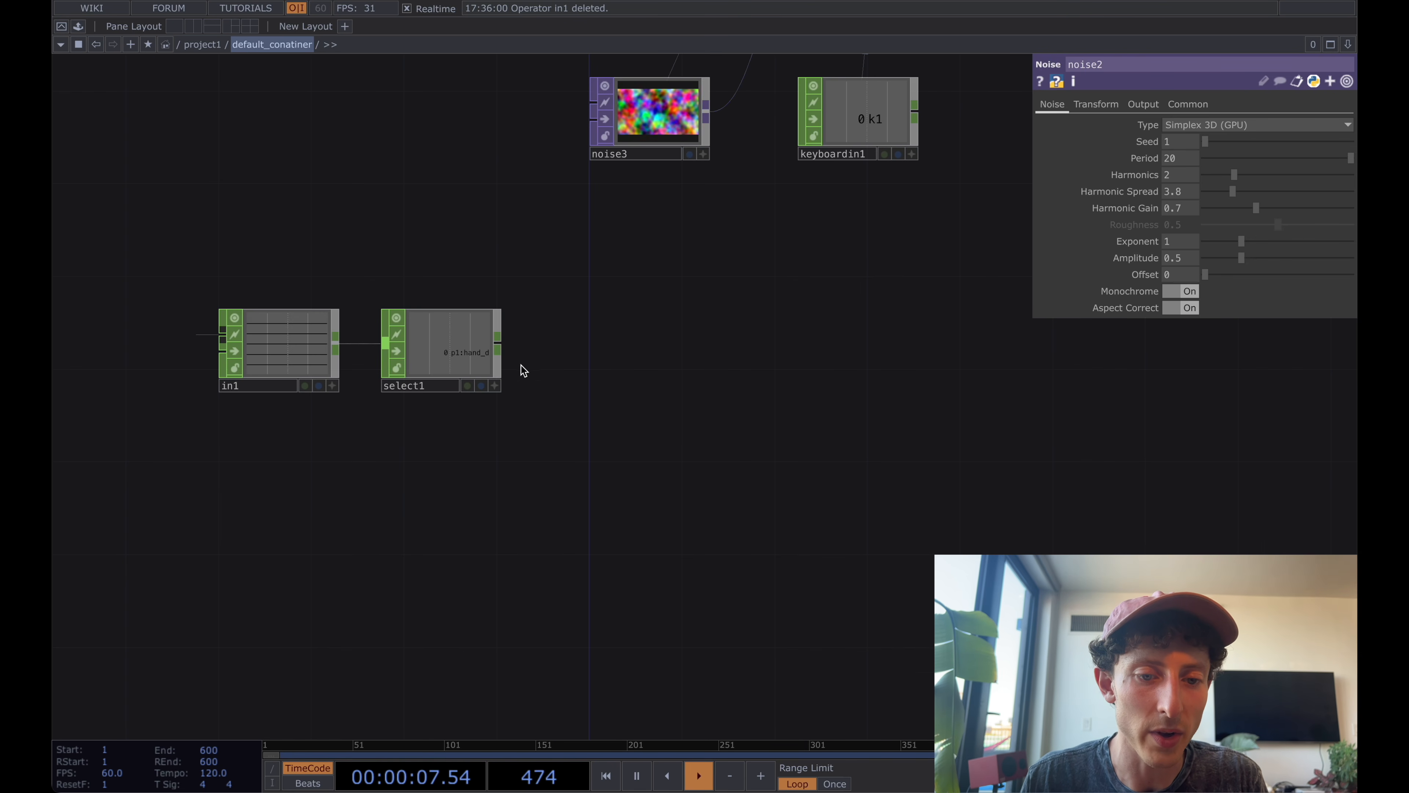
pyautogui.rightClick(502, 349)
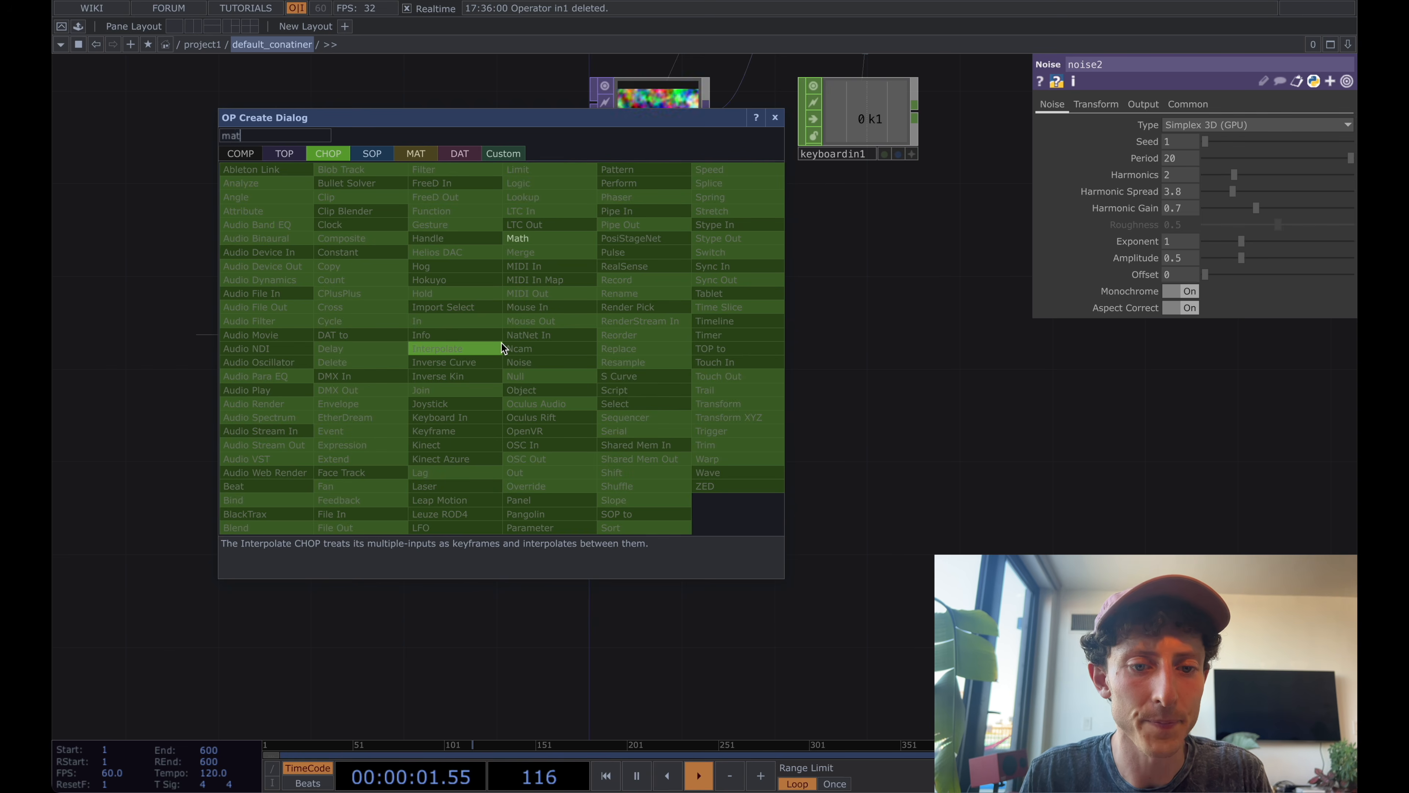
pyautogui.press('Return')
pyautogui.click(738, 330)
pyautogui.click(1124, 105)
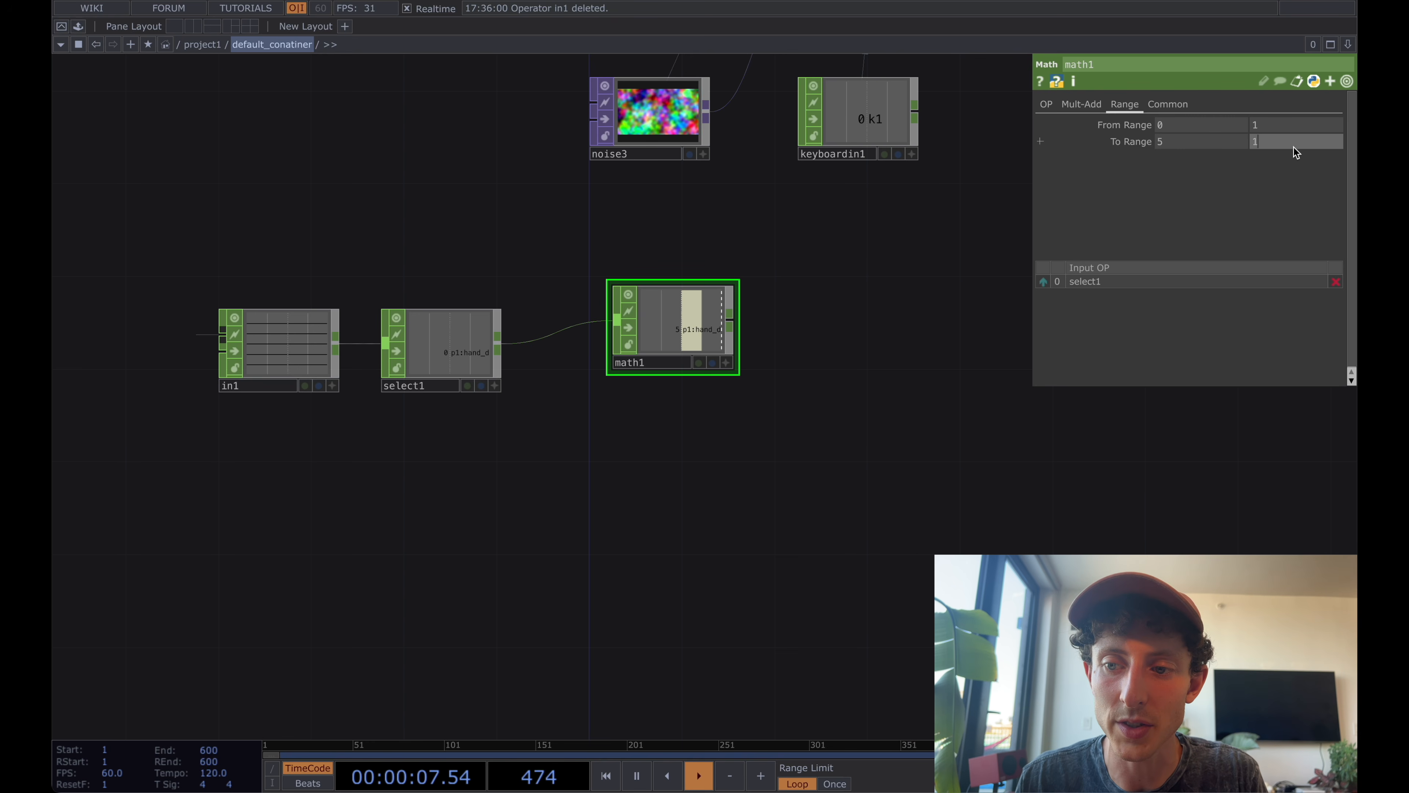
pyautogui.moveTo(693, 332); pyautogui.dragTo(730, 354)
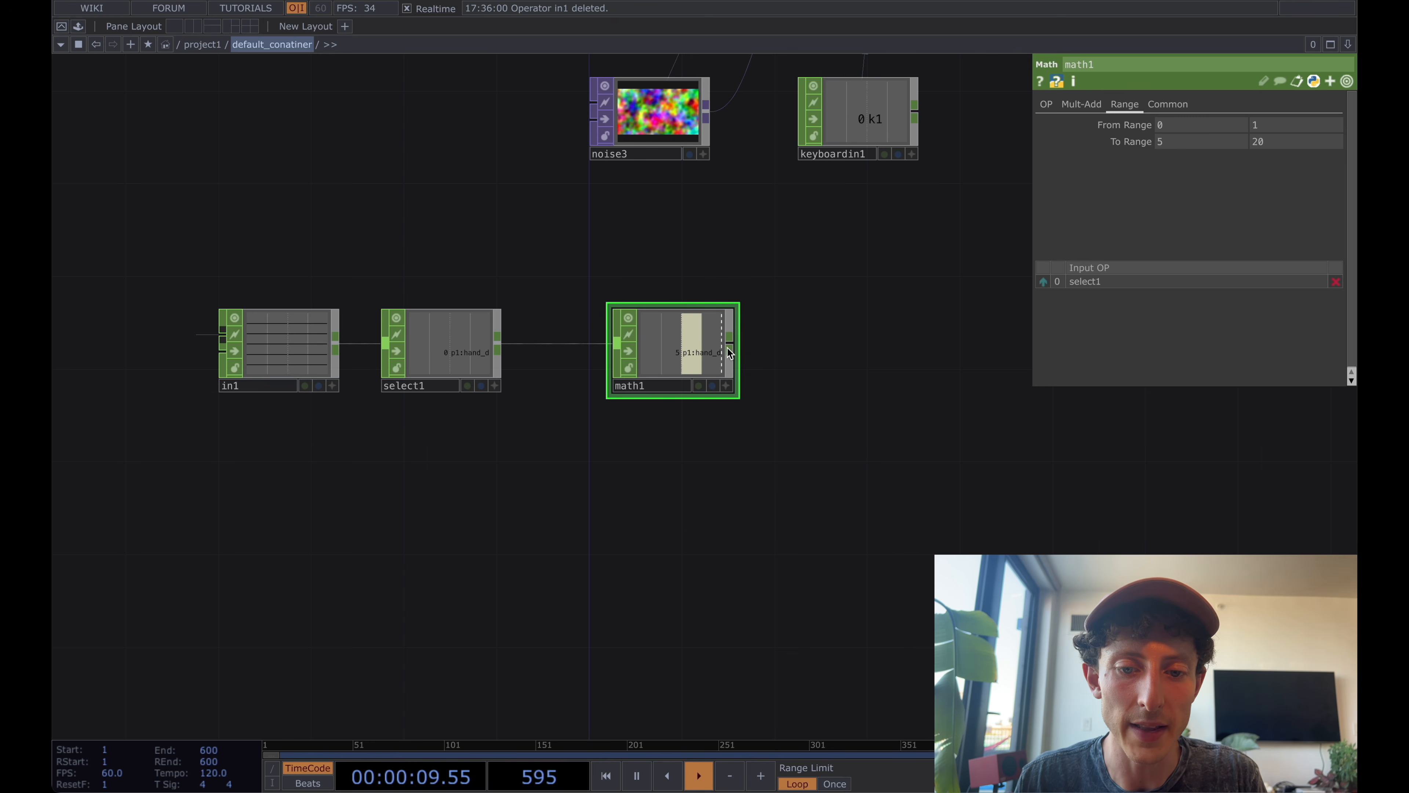
# Add a Null CHOP after math1.
pyautogui.rightClick(733, 344)
pyautogui.write('null')
pyautogui.press('Return')
pyautogui.click(814, 333)
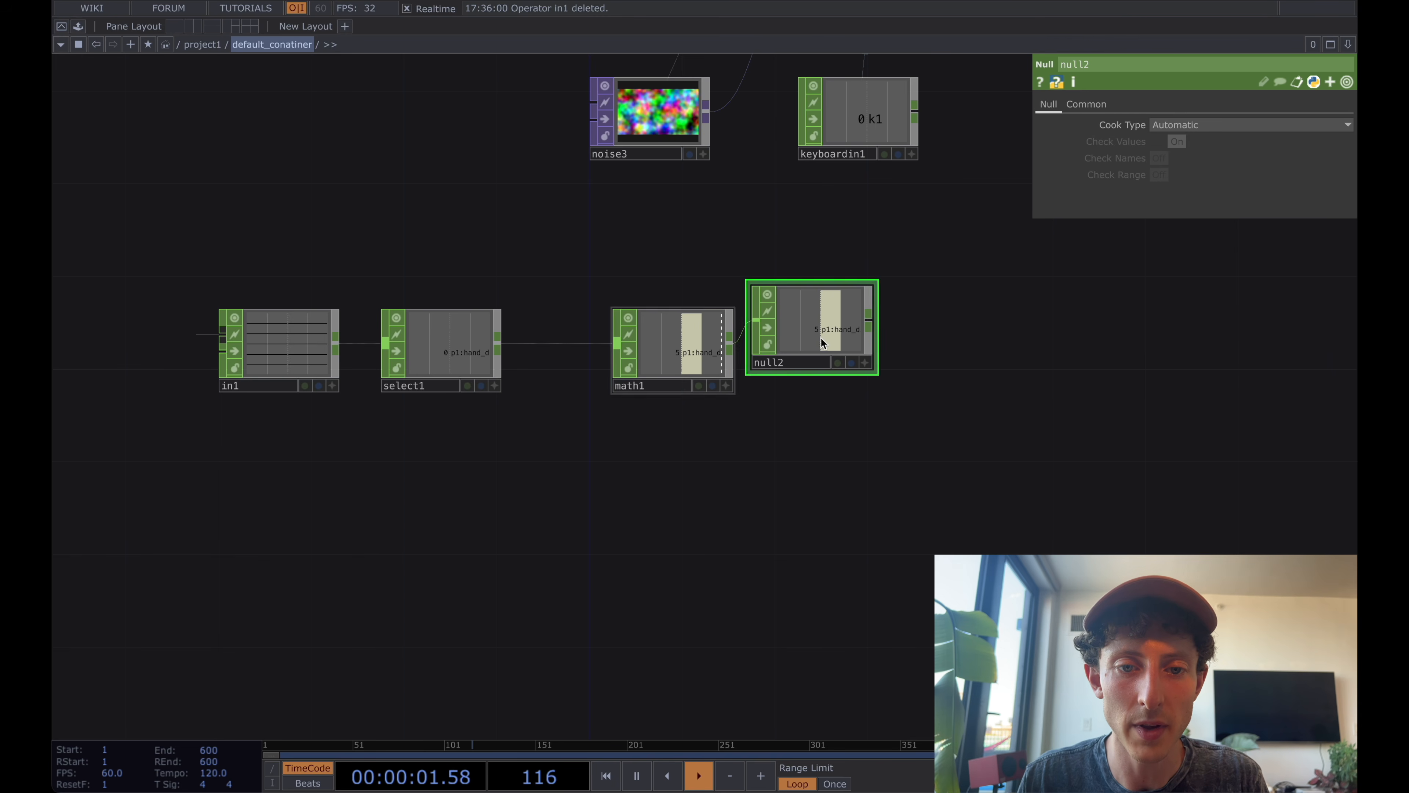
# Drive noise2's Period with a CHOP reference to null2's p1:hand_distance channel and align null2 with math1.
pyautogui.moveTo(775, 282); pyautogui.dragTo(1185, 158)
pyautogui.scroll(-1, 757, 315)
pyautogui.press('a')
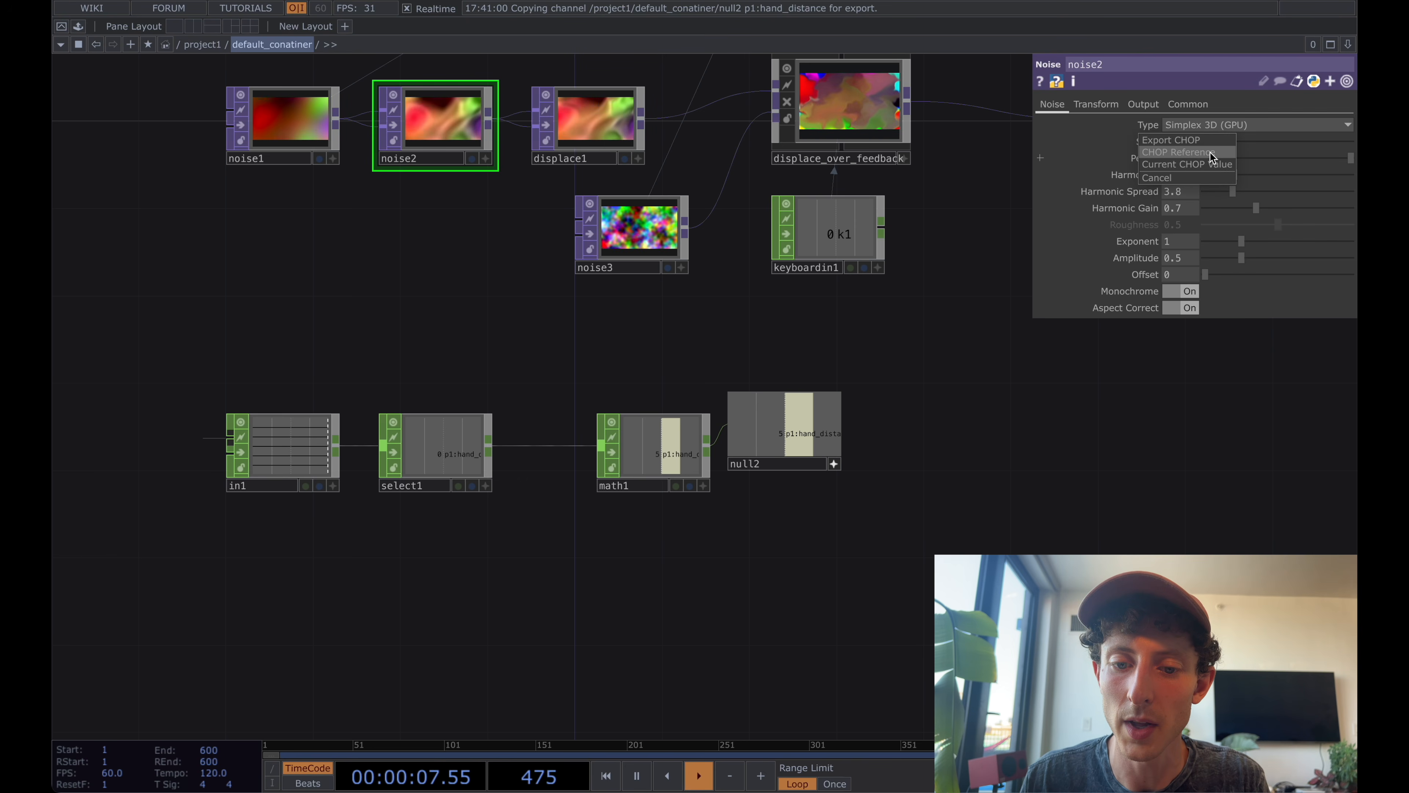
pyautogui.click(1211, 153)
pyautogui.click(834, 465)
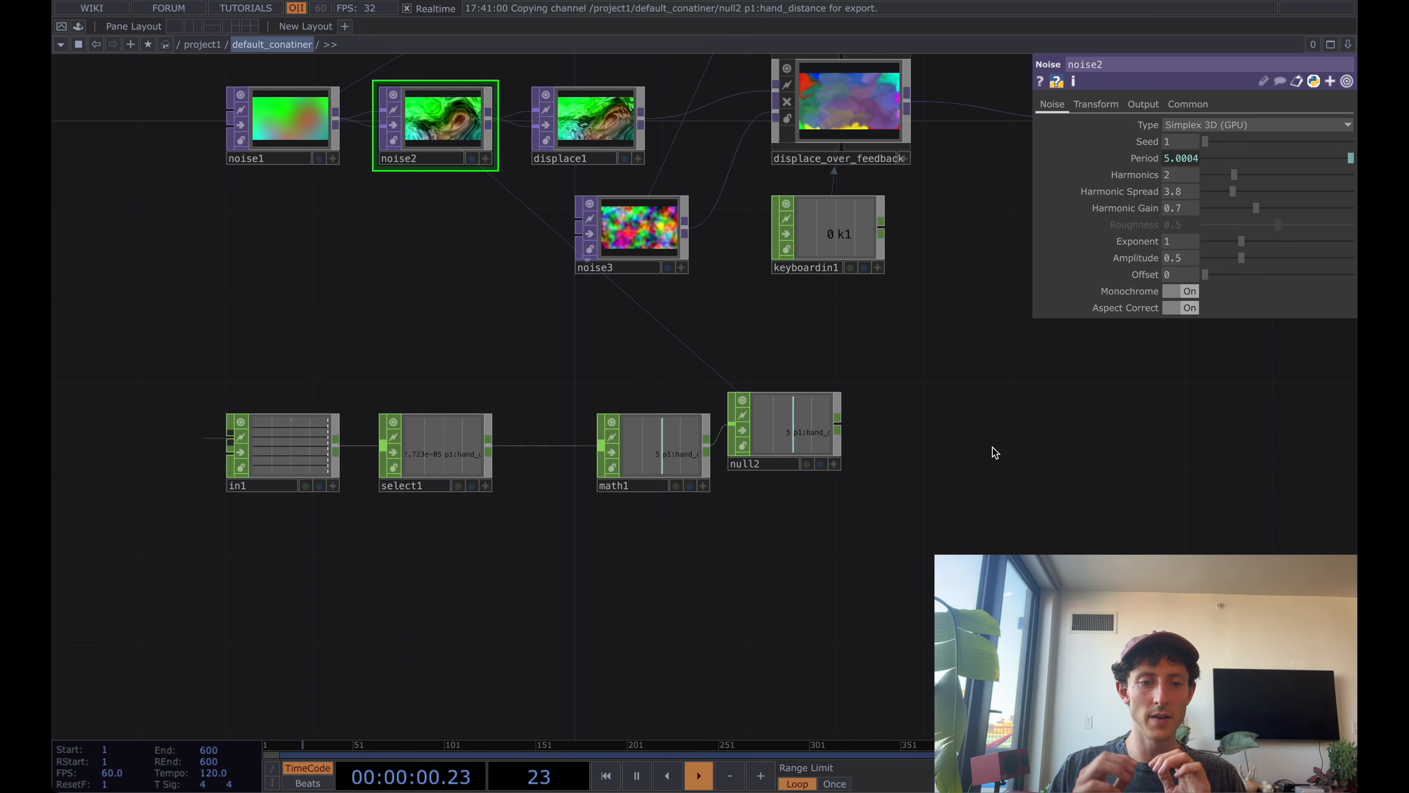
pyautogui.moveTo(812, 430); pyautogui.dragTo(809, 452)
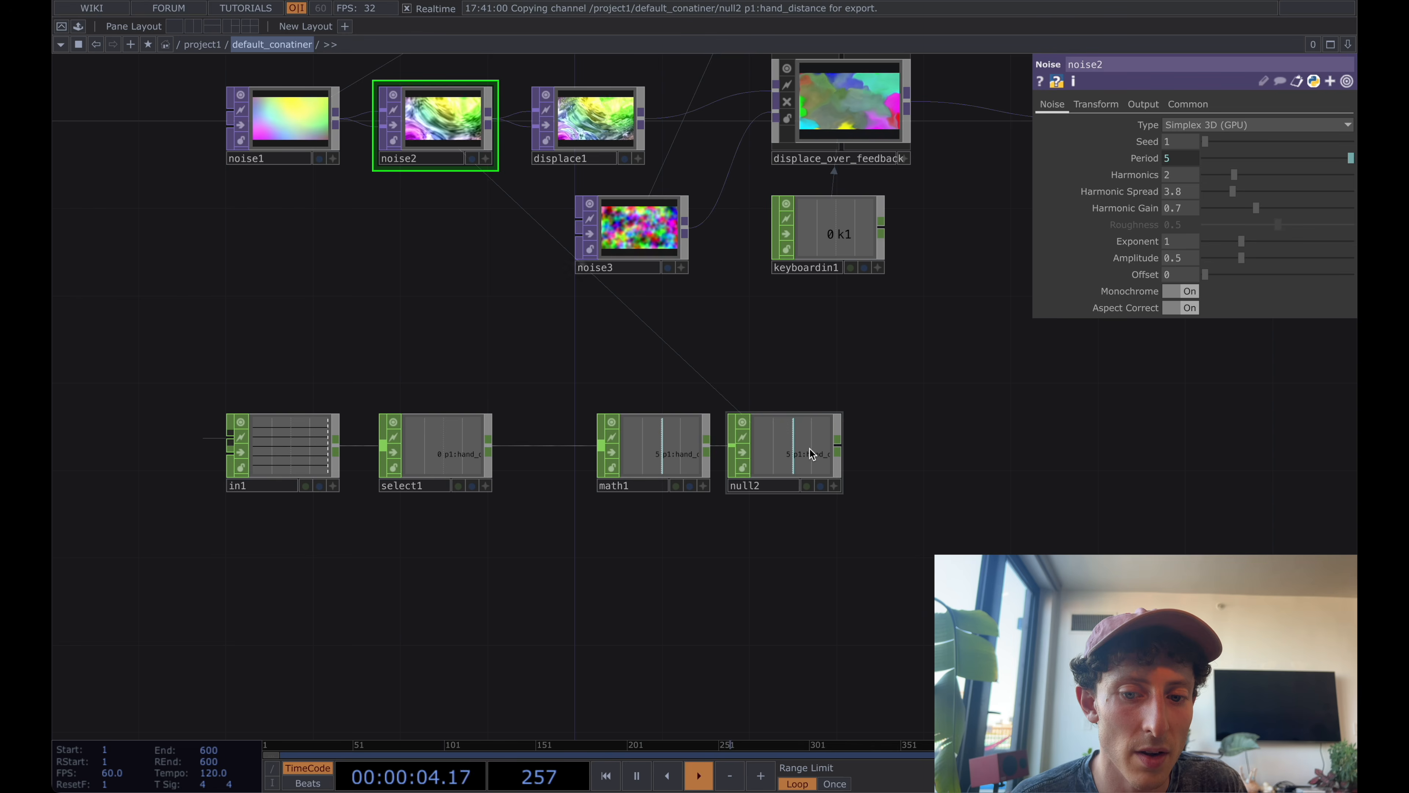
pyautogui.click(810, 454)
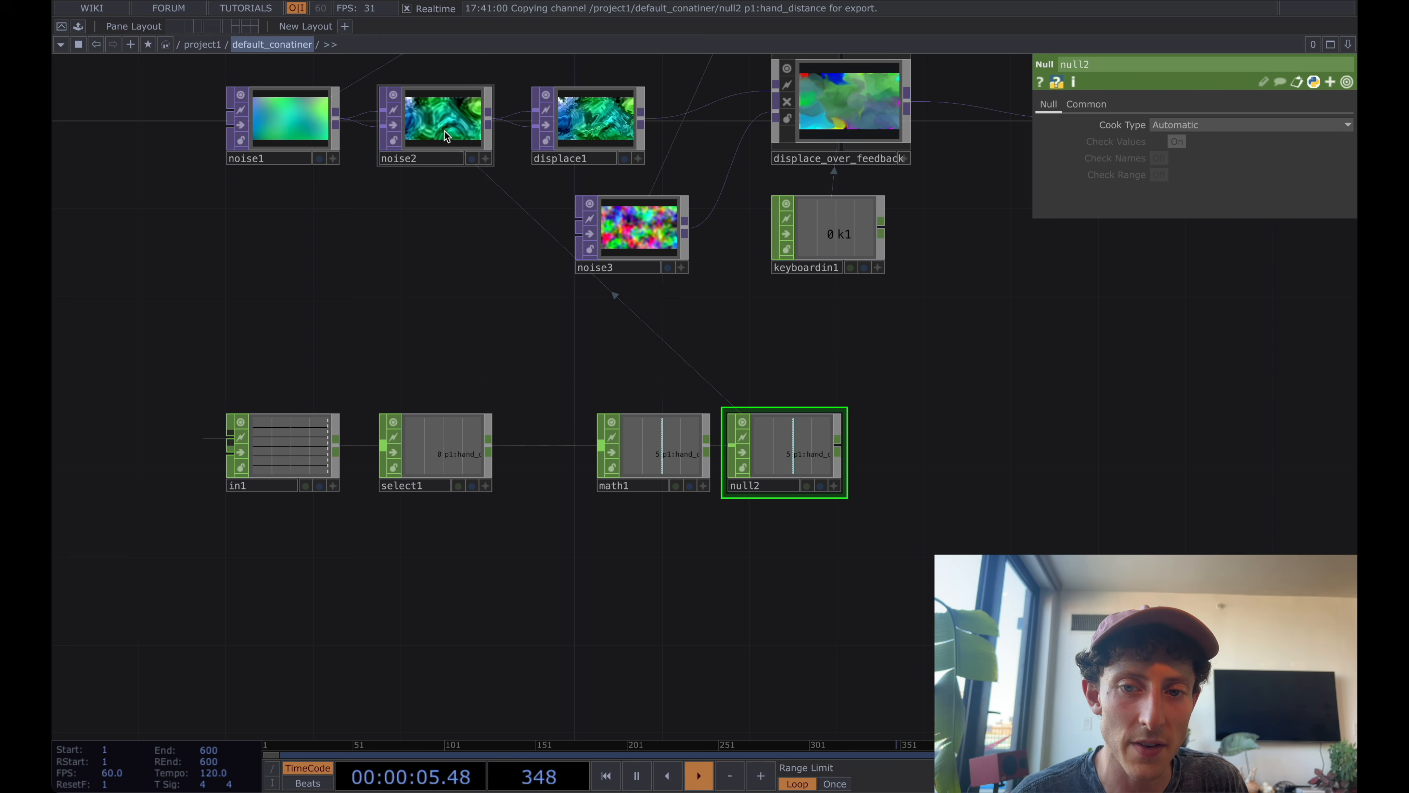
# Invert math1's output mapping by setting its To Range to 20 and 5.
pyautogui.moveTo(864, 300); pyautogui.dragTo(813, 303)
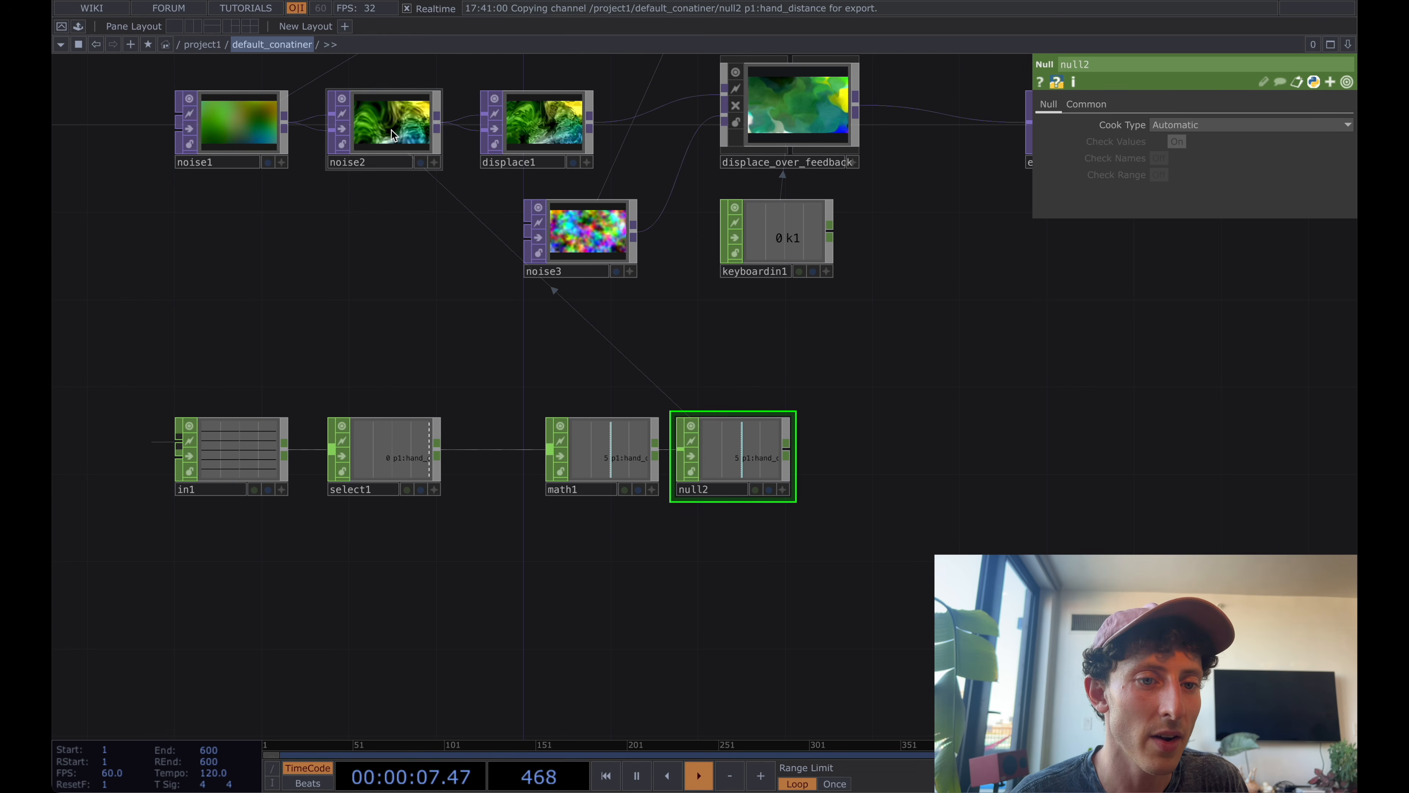
pyautogui.scroll(-1, 391, 129)
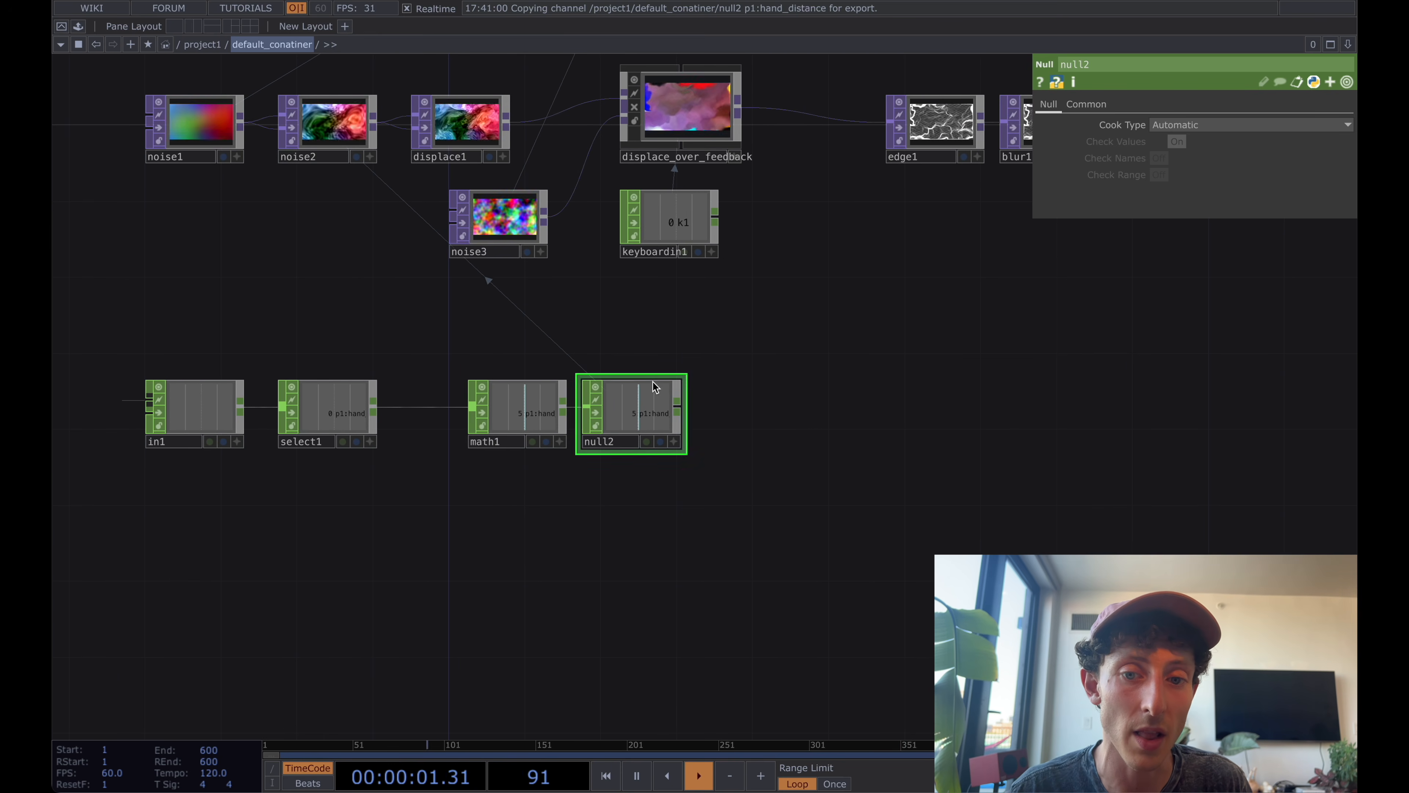
pyautogui.click(516, 408)
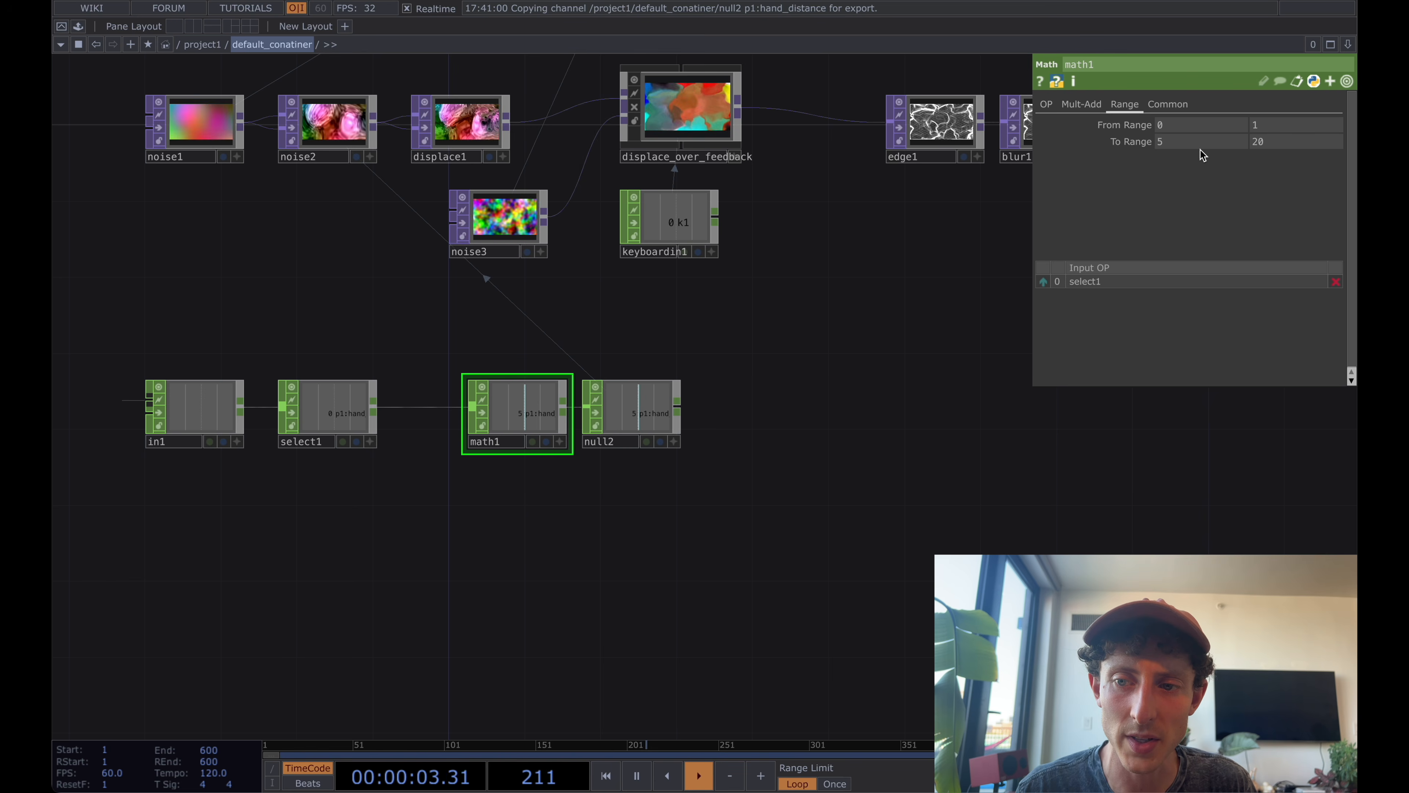
pyautogui.write('20')
pyautogui.press('Tab')
pyautogui.write('5')
pyautogui.press('Tab')
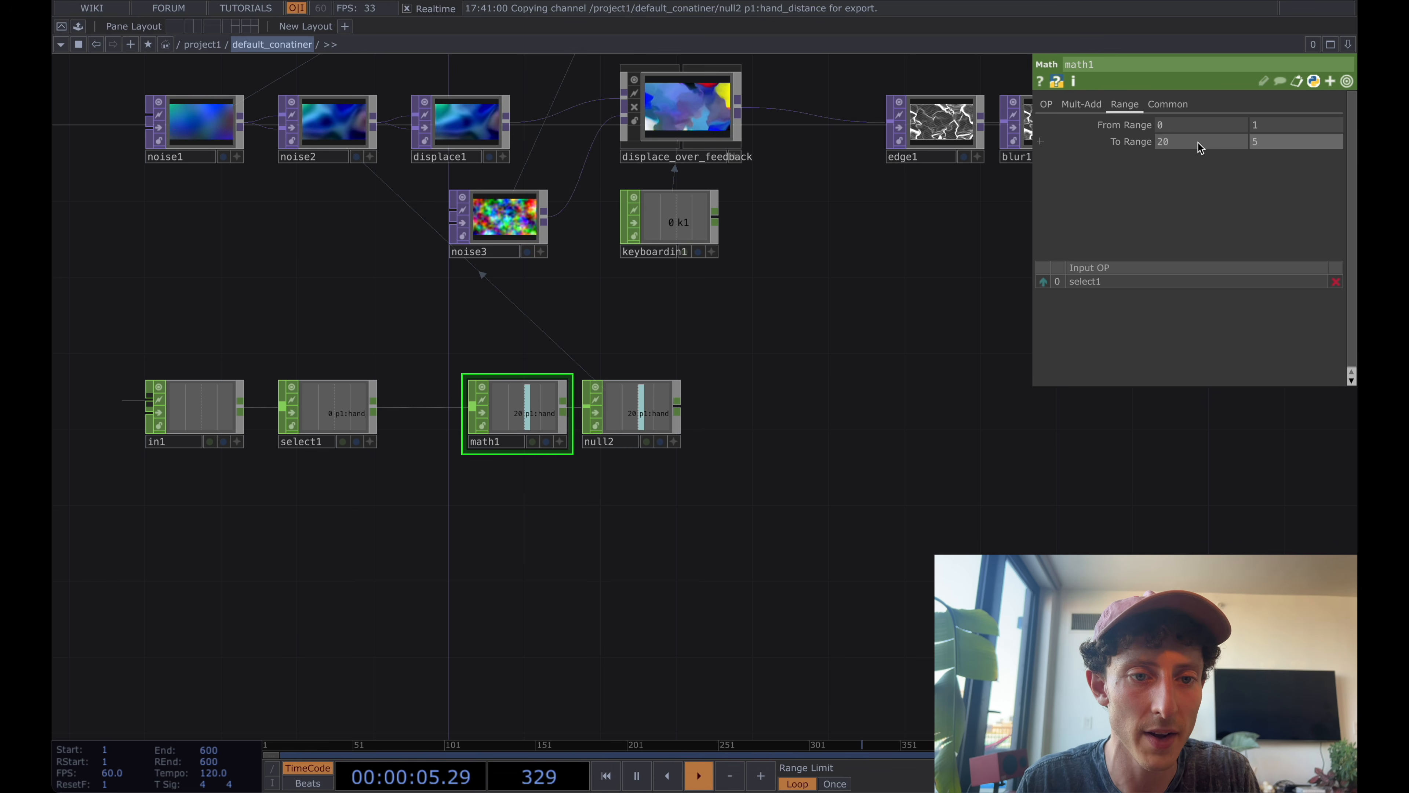
# Examine how noise2 and the displaced-feedback chain respond to changes in hand distance.
pyautogui.moveTo(825, 301); pyautogui.dragTo(641, 337)
pyautogui.scroll(-1, 640, 337)
pyautogui.scroll(-1, 641, 337)
pyautogui.scroll(5, 878, 183)
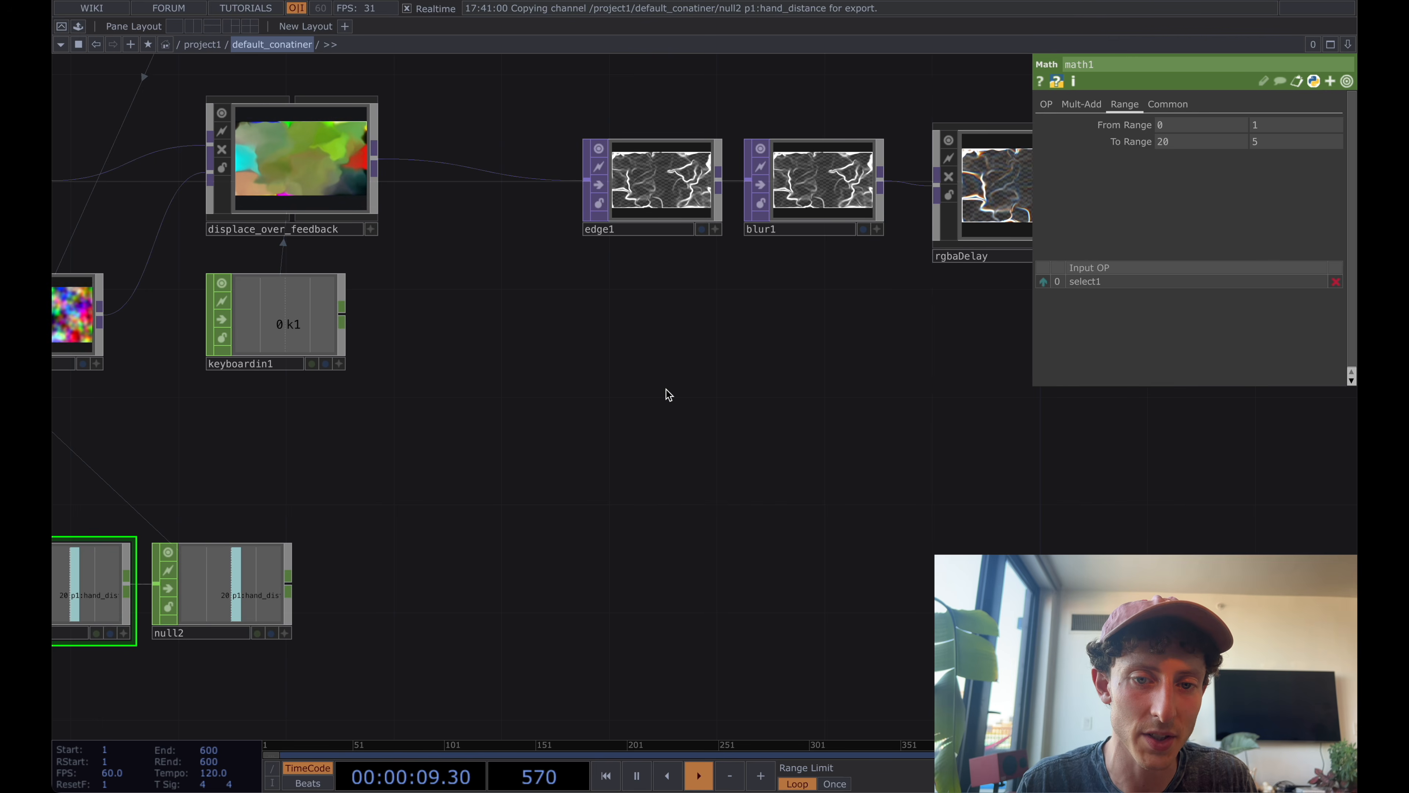
pyautogui.scroll(-2, 632, 399)
pyautogui.scroll(-2, 621, 402)
pyautogui.moveTo(622, 401); pyautogui.dragTo(891, 388)
pyautogui.scroll(-1, 891, 387)
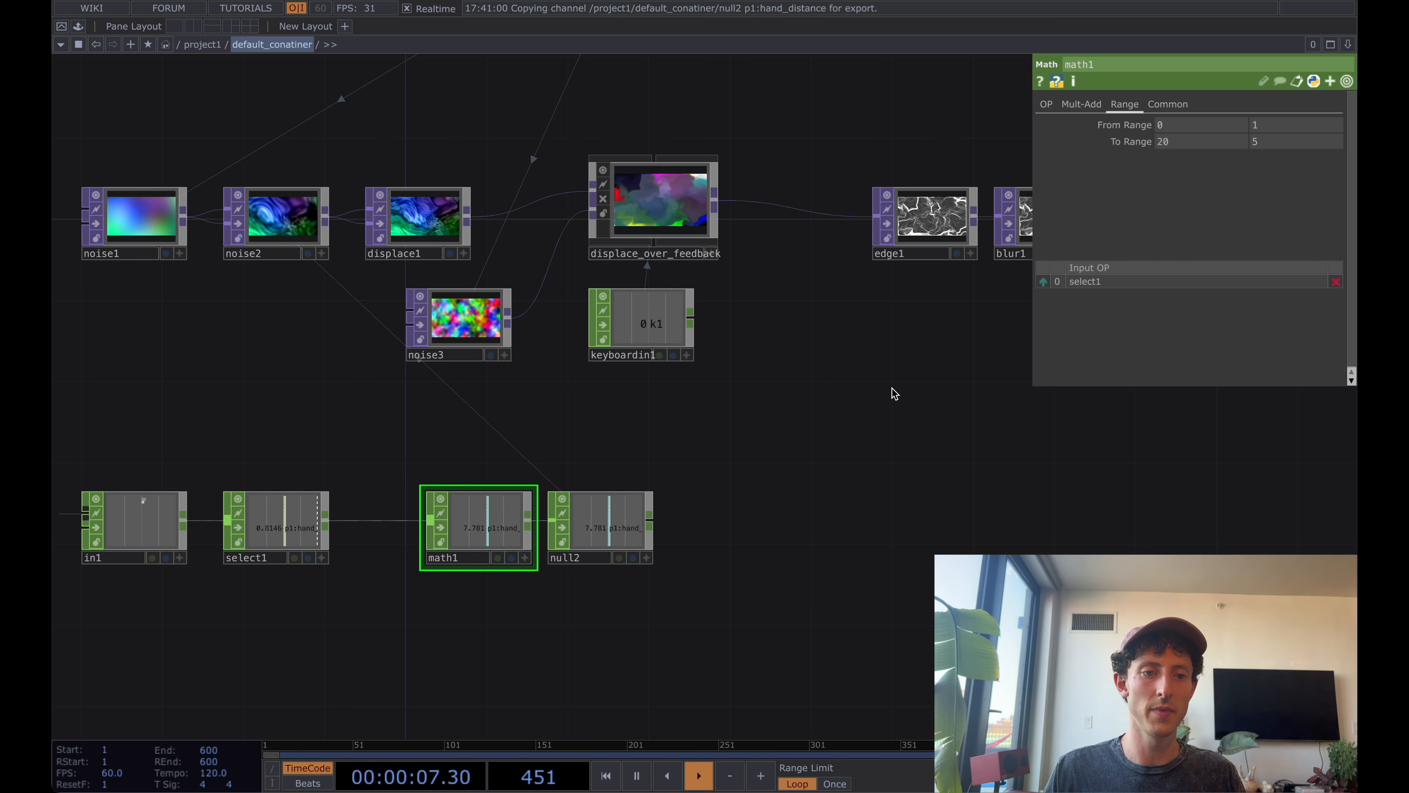
pyautogui.moveTo(431, 419); pyautogui.dragTo(517, 442)
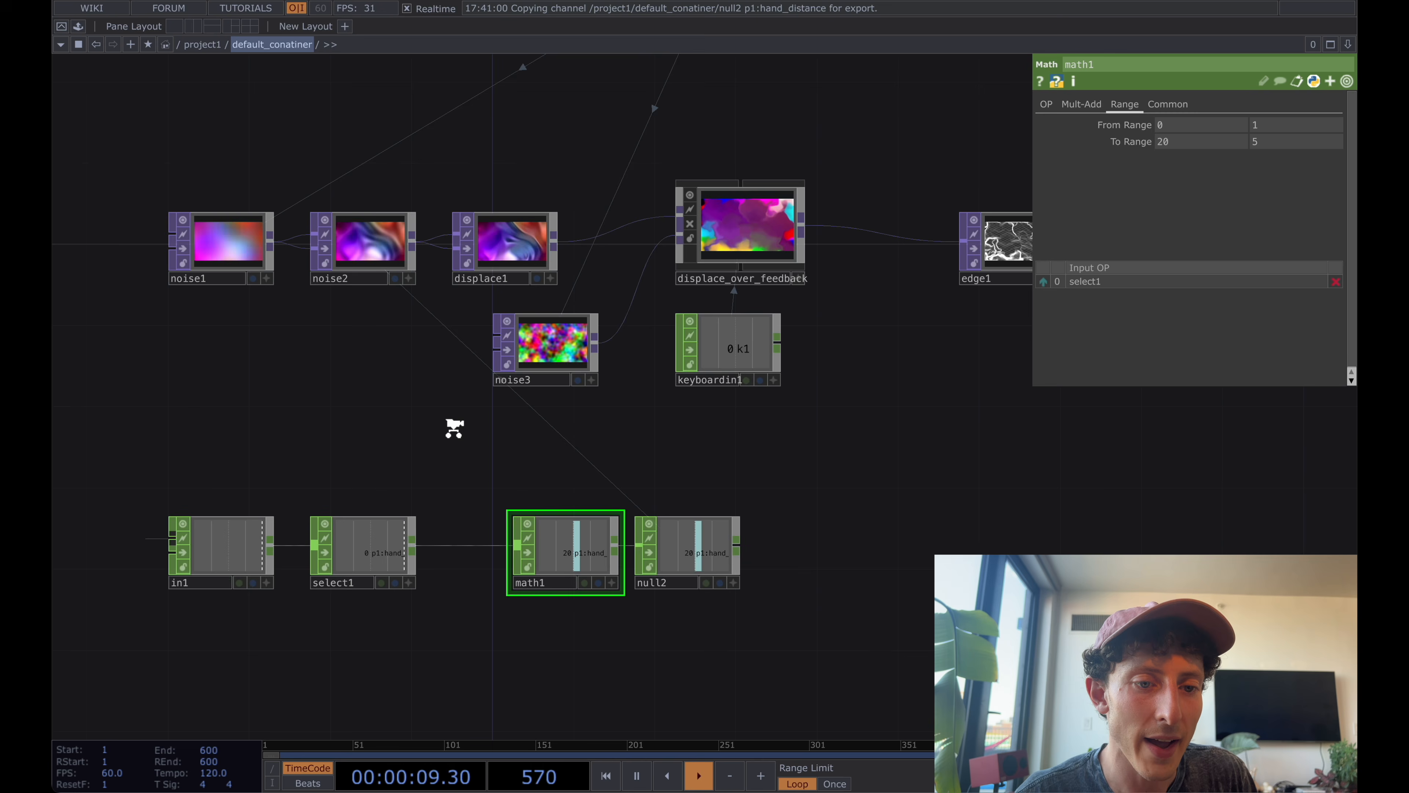
# Move audiofilein1 away from audio_reactivity, in line with noise1, to make room for another audio operator.
pyautogui.scroll(-2, 454, 428)
pyautogui.moveTo(407, 378); pyautogui.dragTo(367, 383)
pyautogui.scroll(-2, 367, 383)
pyautogui.moveTo(364, 194); pyautogui.dragTo(366, 248)
pyautogui.scroll(-1, 359, 222)
pyautogui.moveTo(355, 169); pyautogui.dragTo(365, 215)
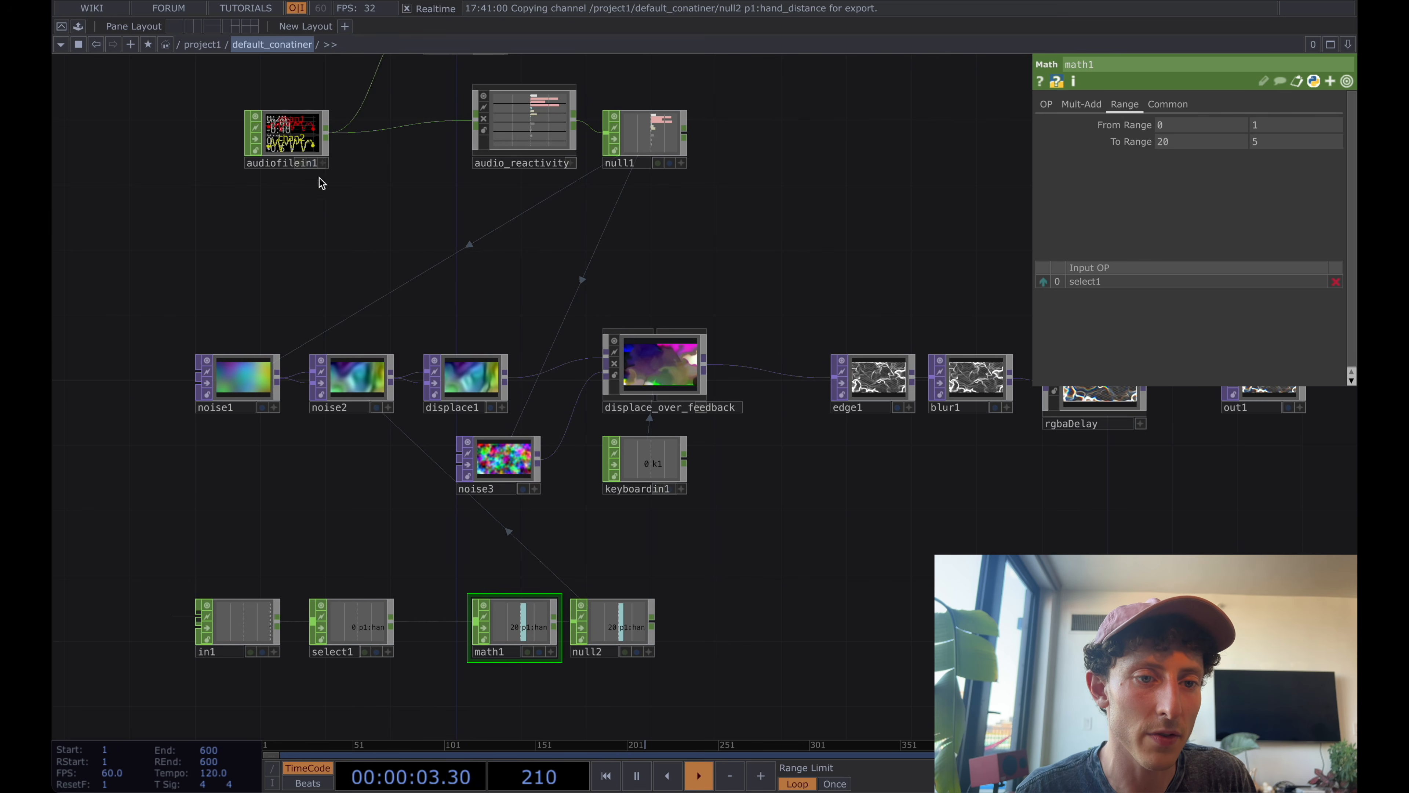
pyautogui.moveTo(278, 139); pyautogui.dragTo(221, 139)
pyautogui.moveTo(324, 157); pyautogui.dragTo(386, 184)
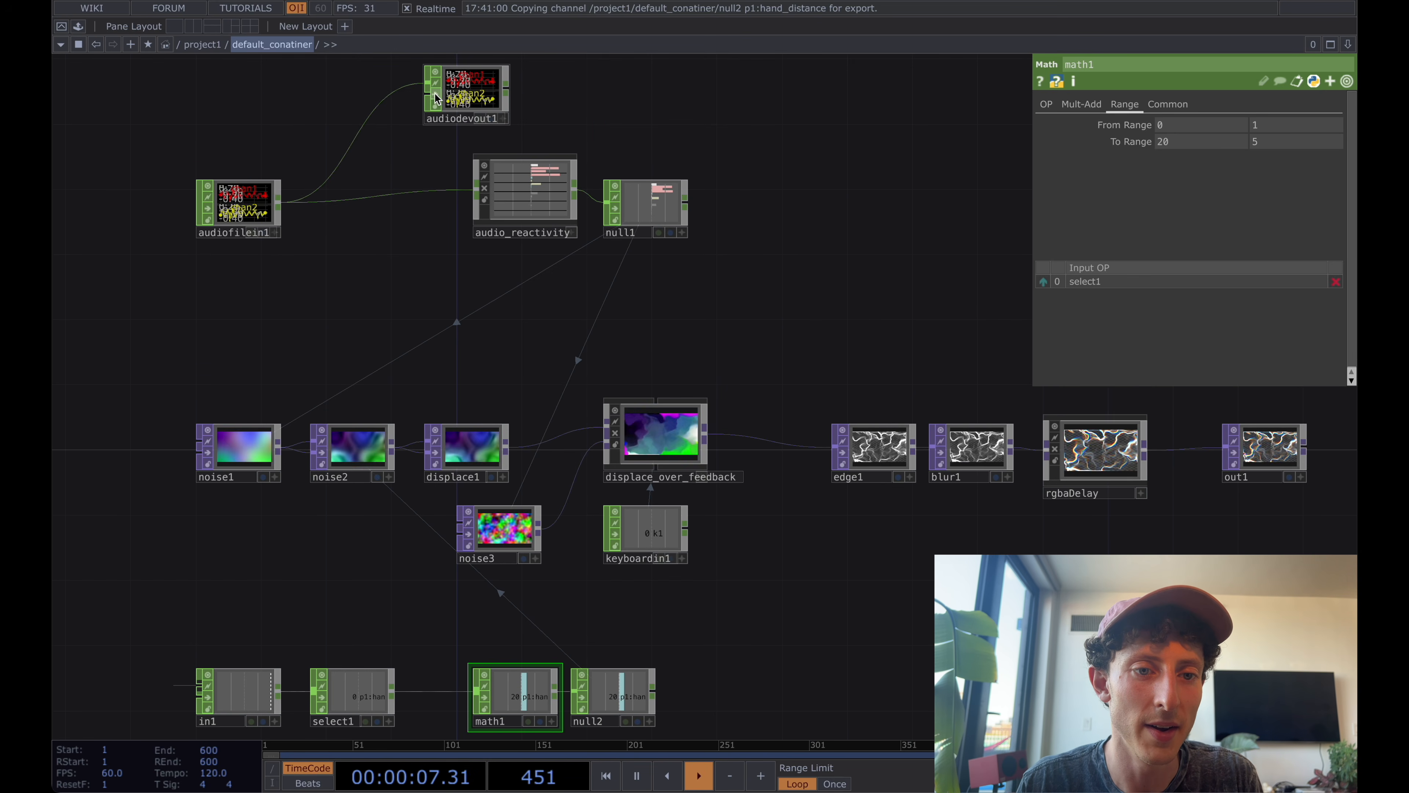
# Insert an Audio Filter CHOP between audiofilein1 and audiodevout1, and shift audiodevout1 further away from the filter.
pyautogui.rightClick(328, 177)
pyautogui.click(351, 166)
pyautogui.write('audio fil')
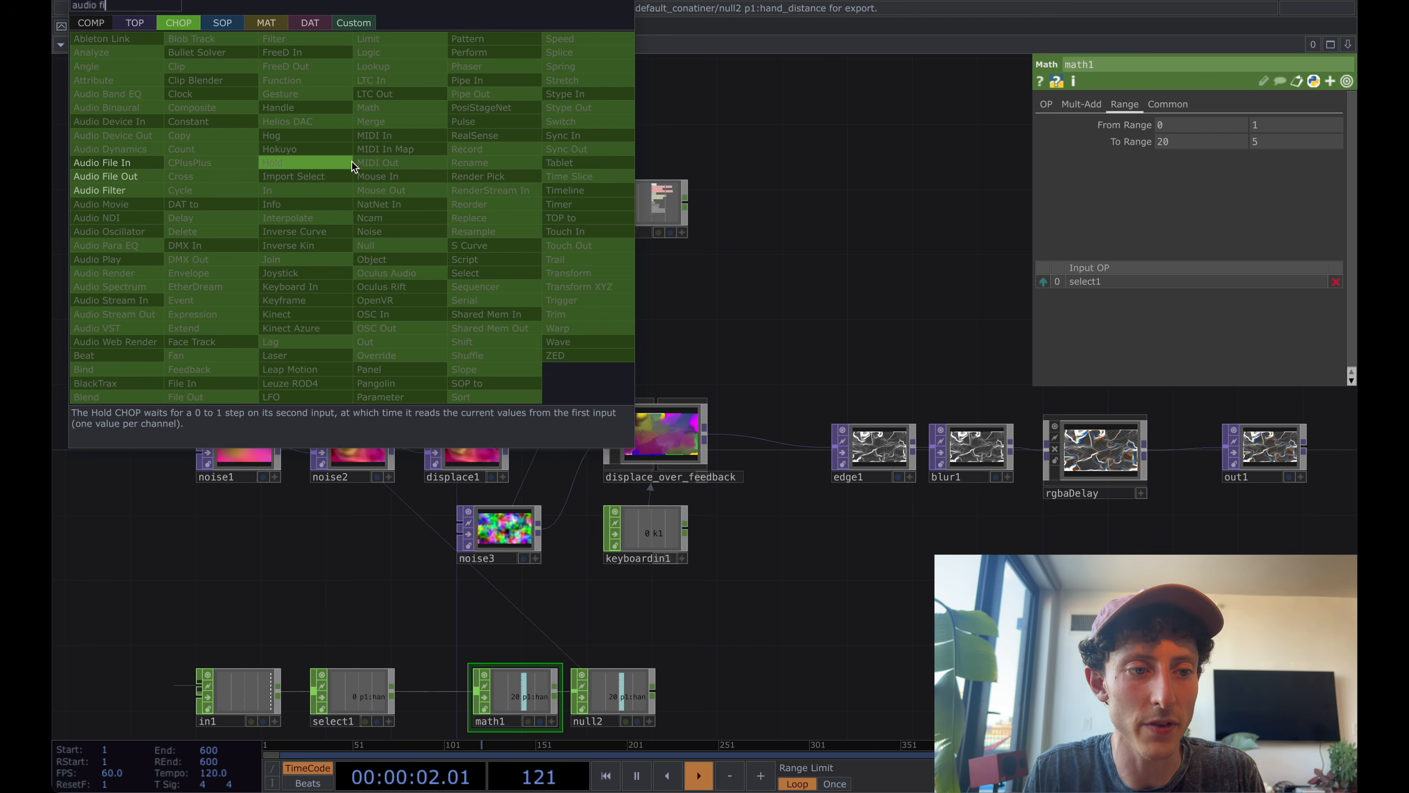
pyautogui.click(134, 190)
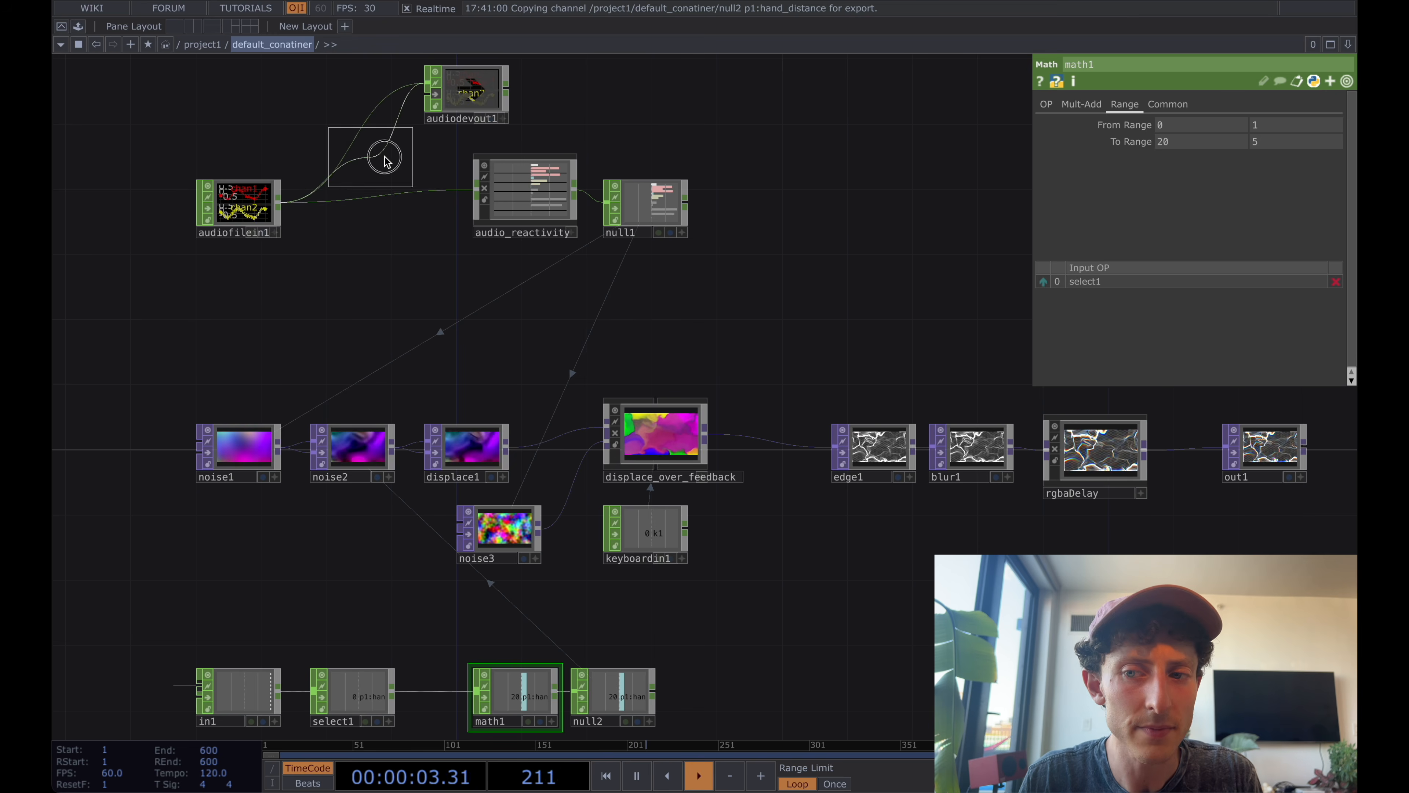
pyautogui.click(387, 161)
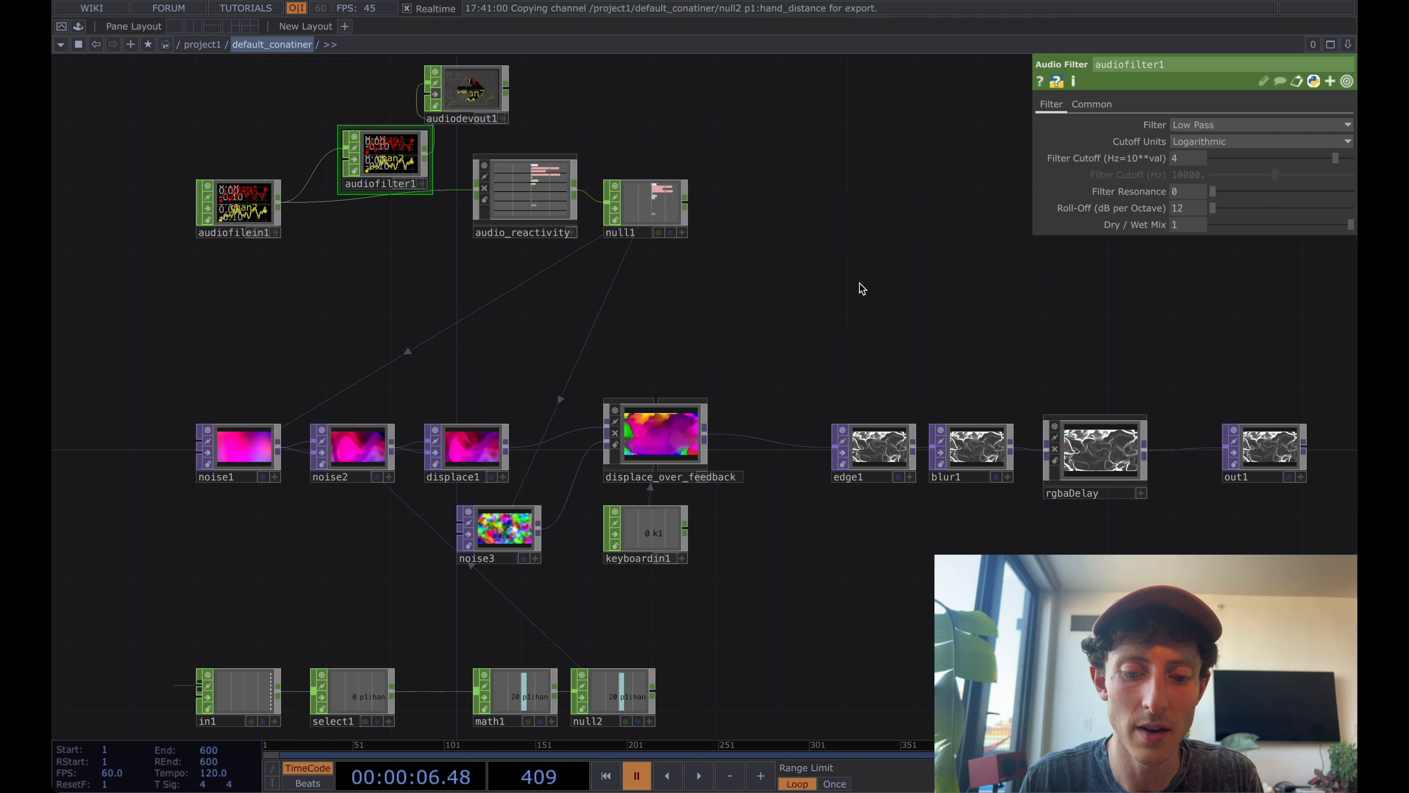
pyautogui.press('XF86AudioRaiseVolume')
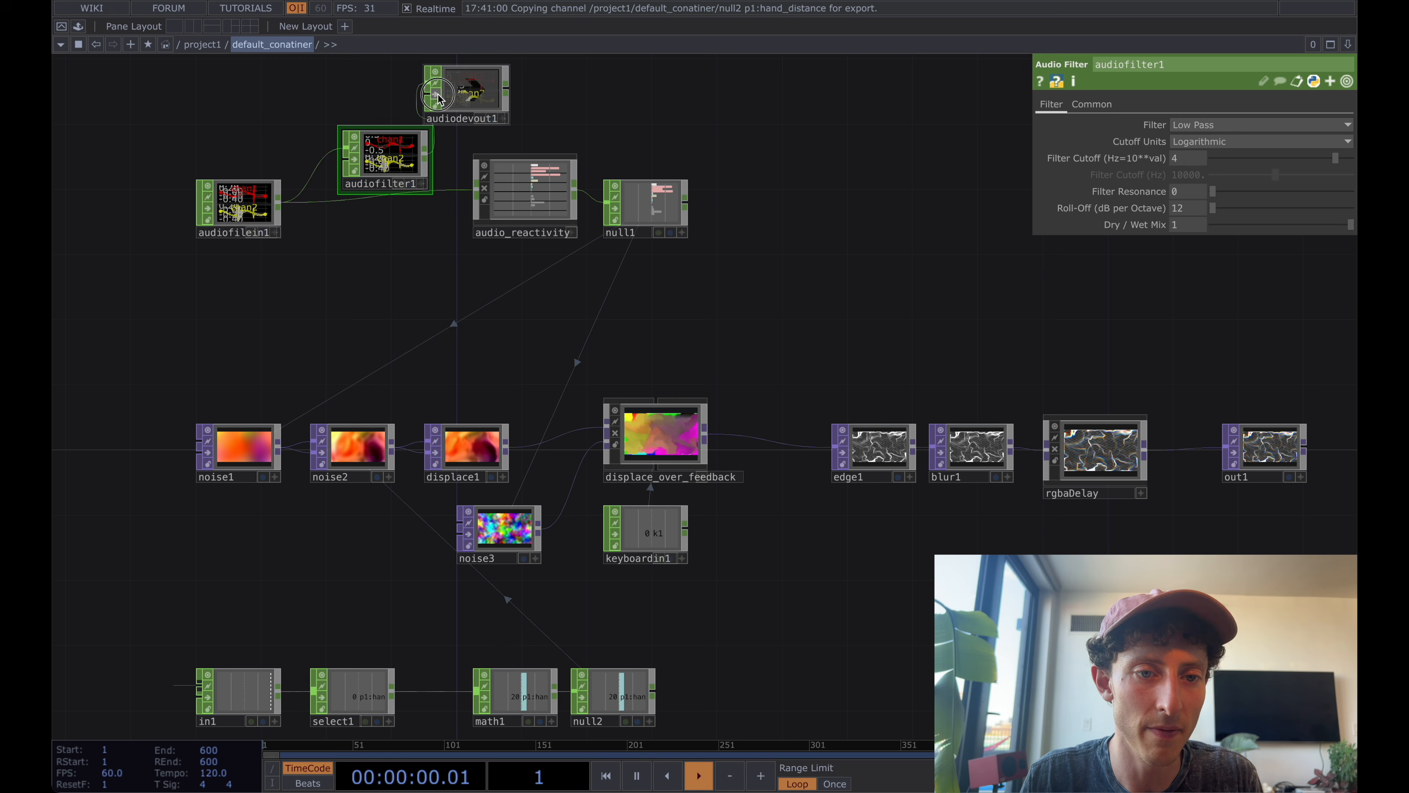
pyautogui.moveTo(470, 98); pyautogui.dragTo(503, 99)
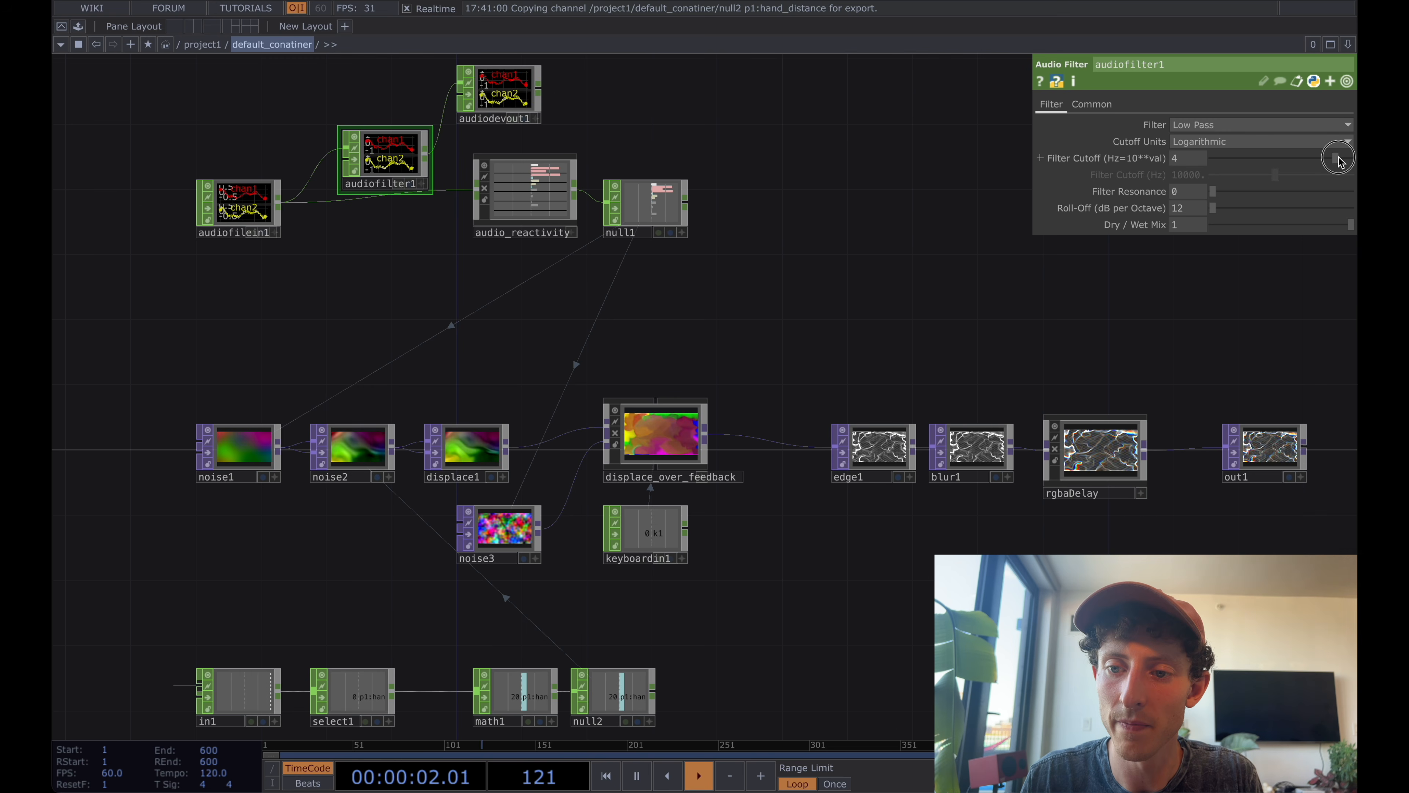
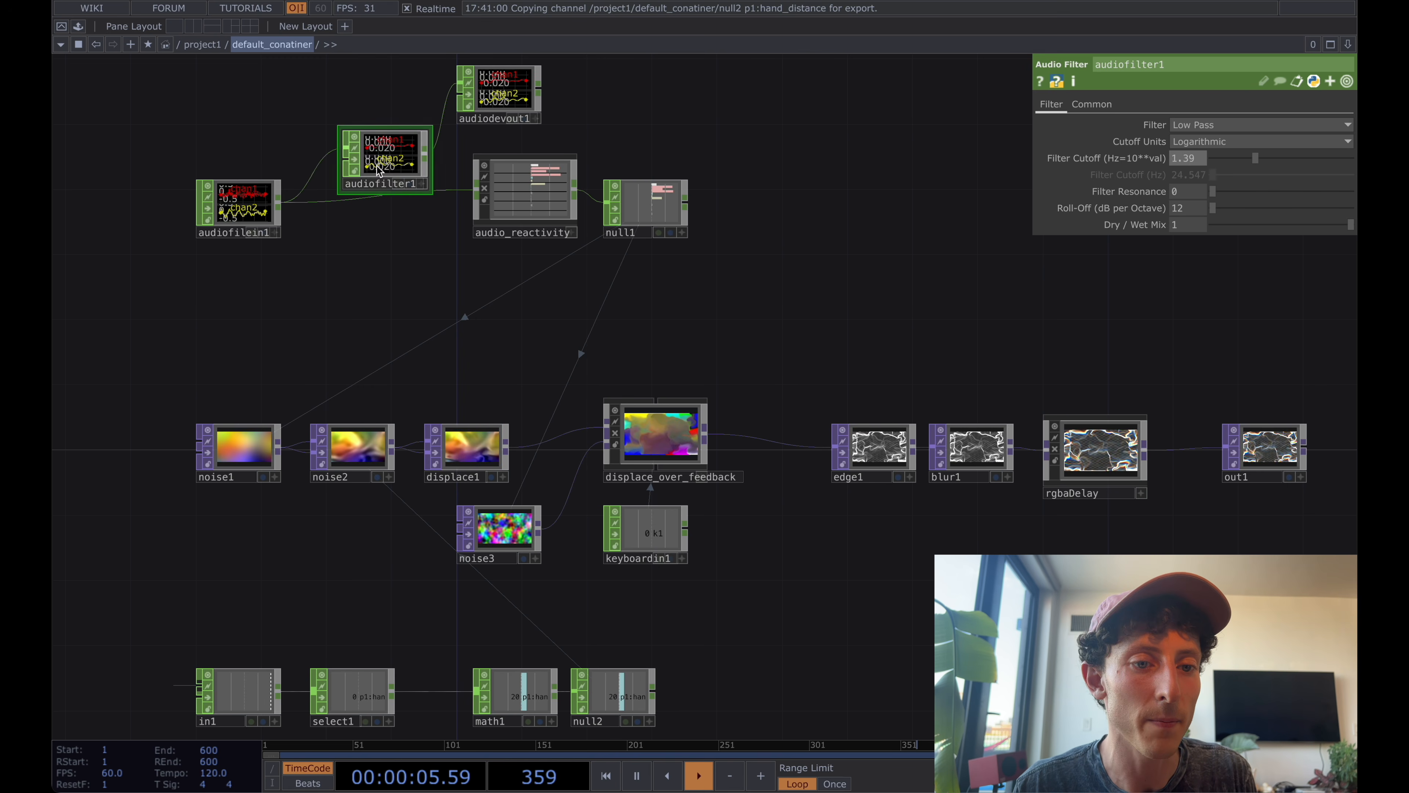
# Nudge audiofilter1 closer to audiofilein1 and duplicate math1 as a second branch fed by select1.
pyautogui.moveTo(386, 166); pyautogui.dragTo(382, 146)
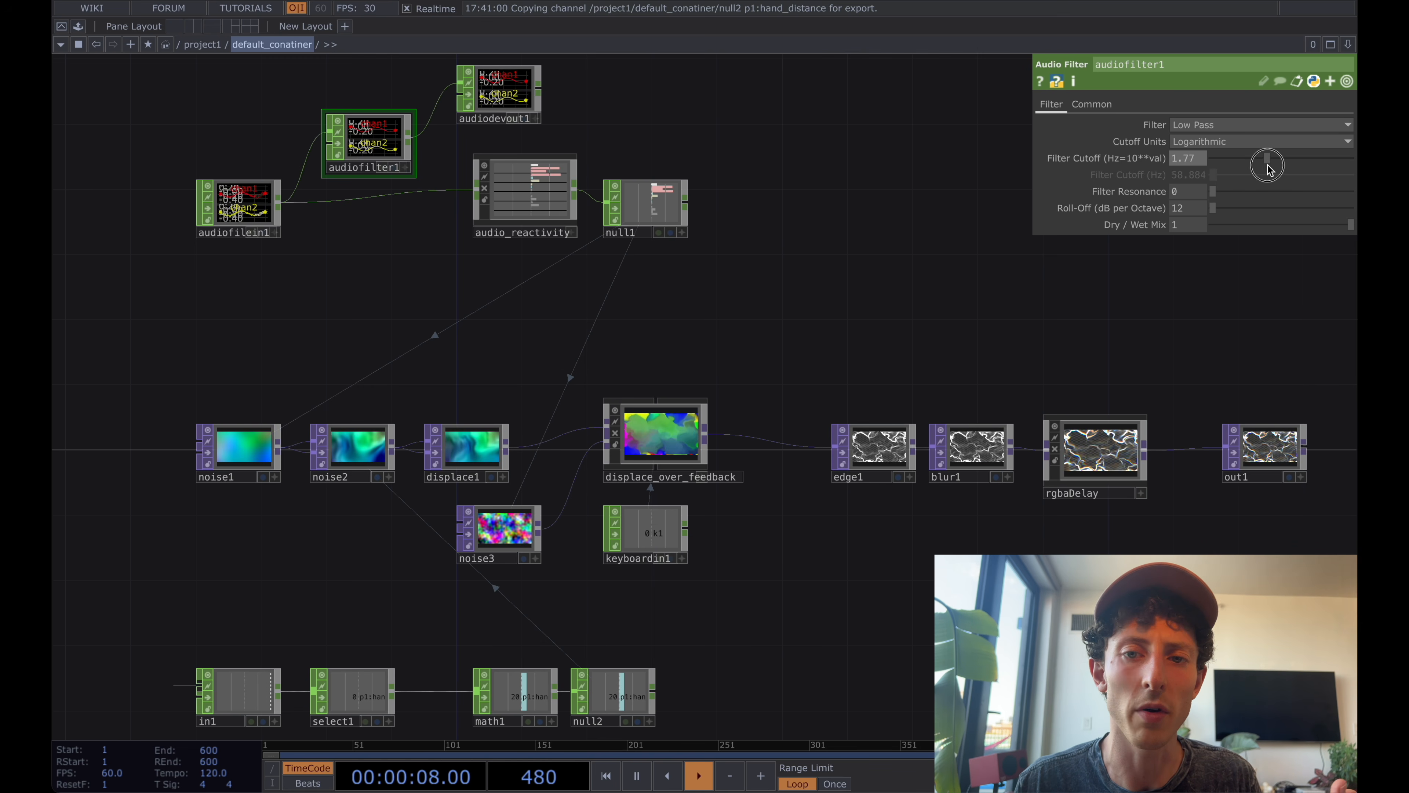
pyautogui.moveTo(818, 237); pyautogui.dragTo(817, 1)
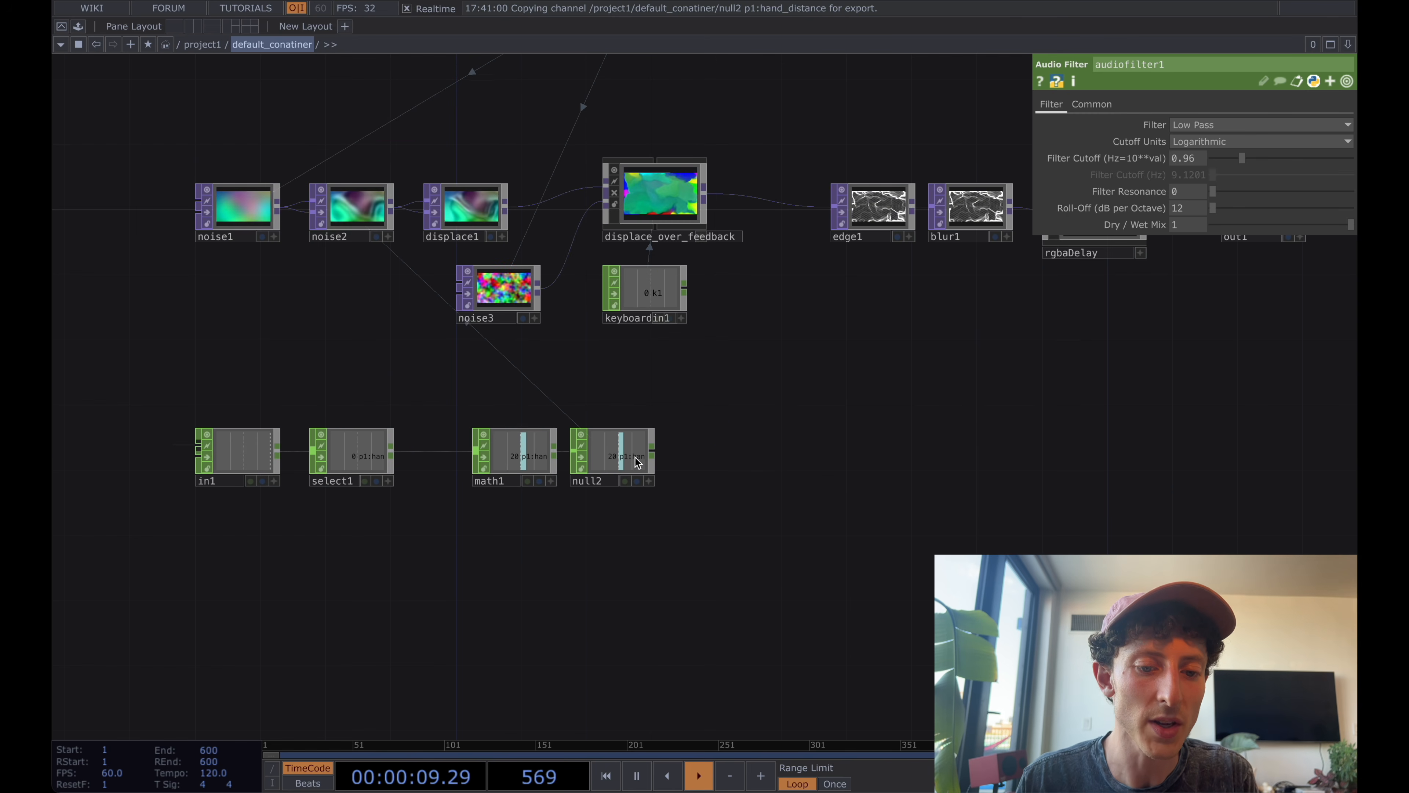
pyautogui.click(509, 451)
pyautogui.press('super+c')
pyautogui.press('super+v')
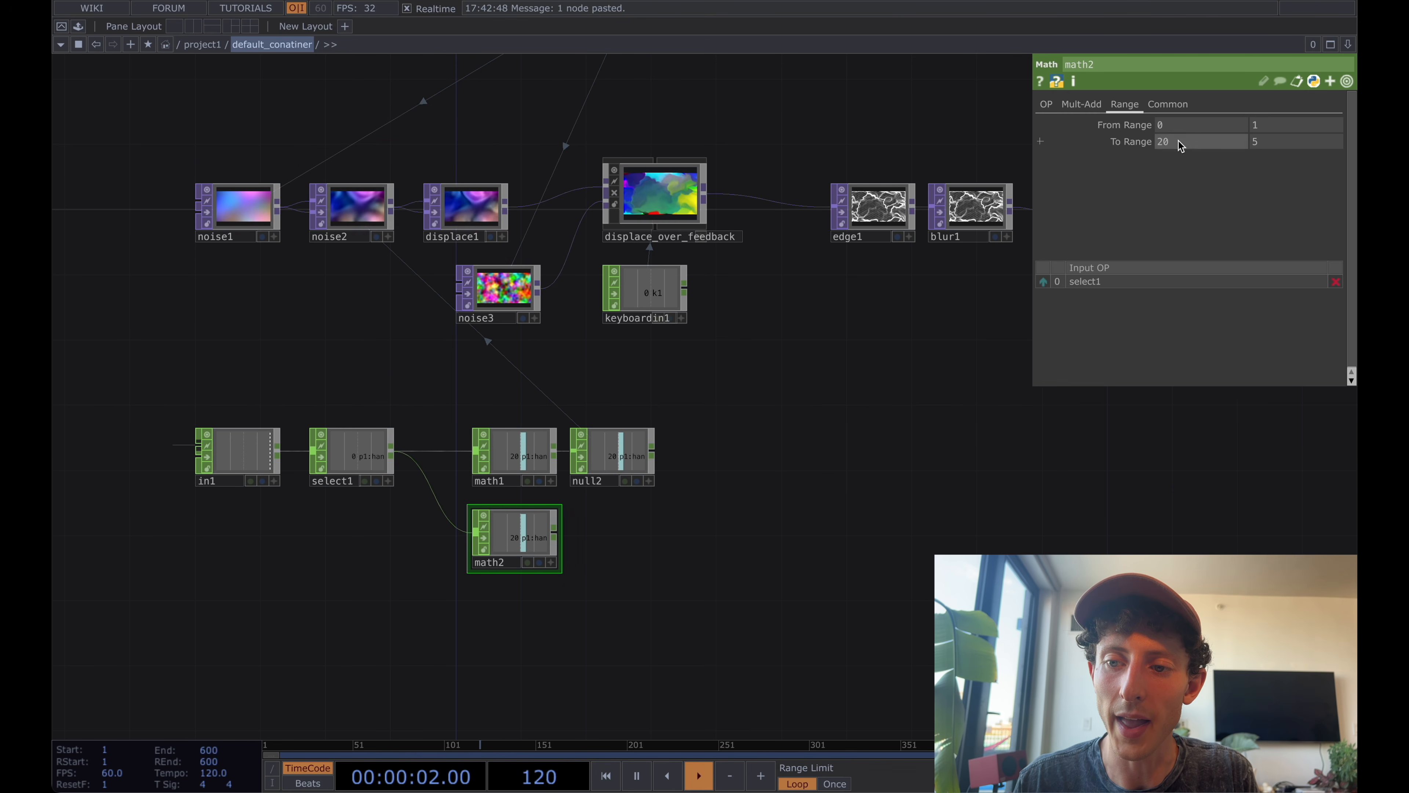
# Set the duplicated Math CHOP's To Range to 2.5 and 4.5.
pyautogui.click(1220, 145)
pyautogui.write('2.5')
pyautogui.press('Return')
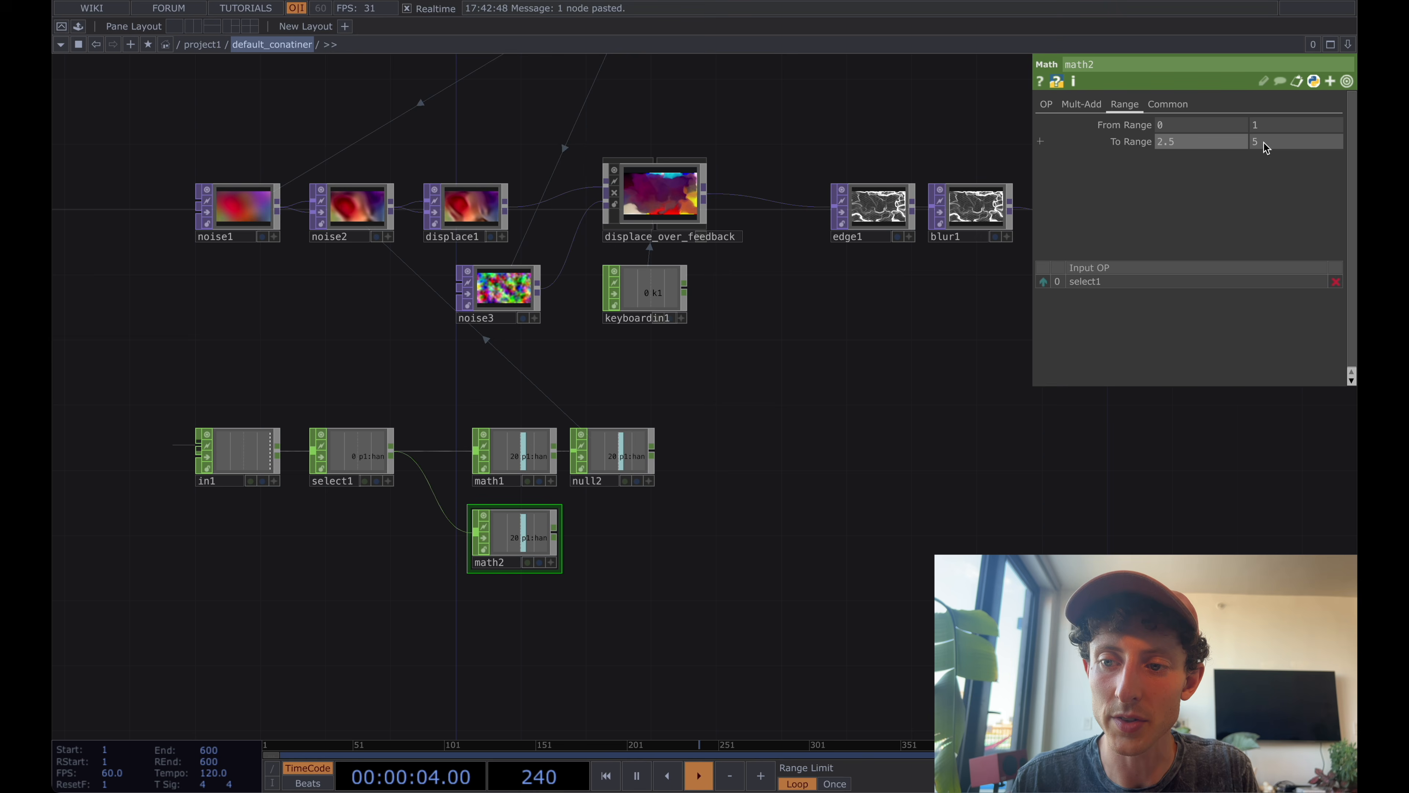
pyautogui.write('4.5')
pyautogui.press('Return')
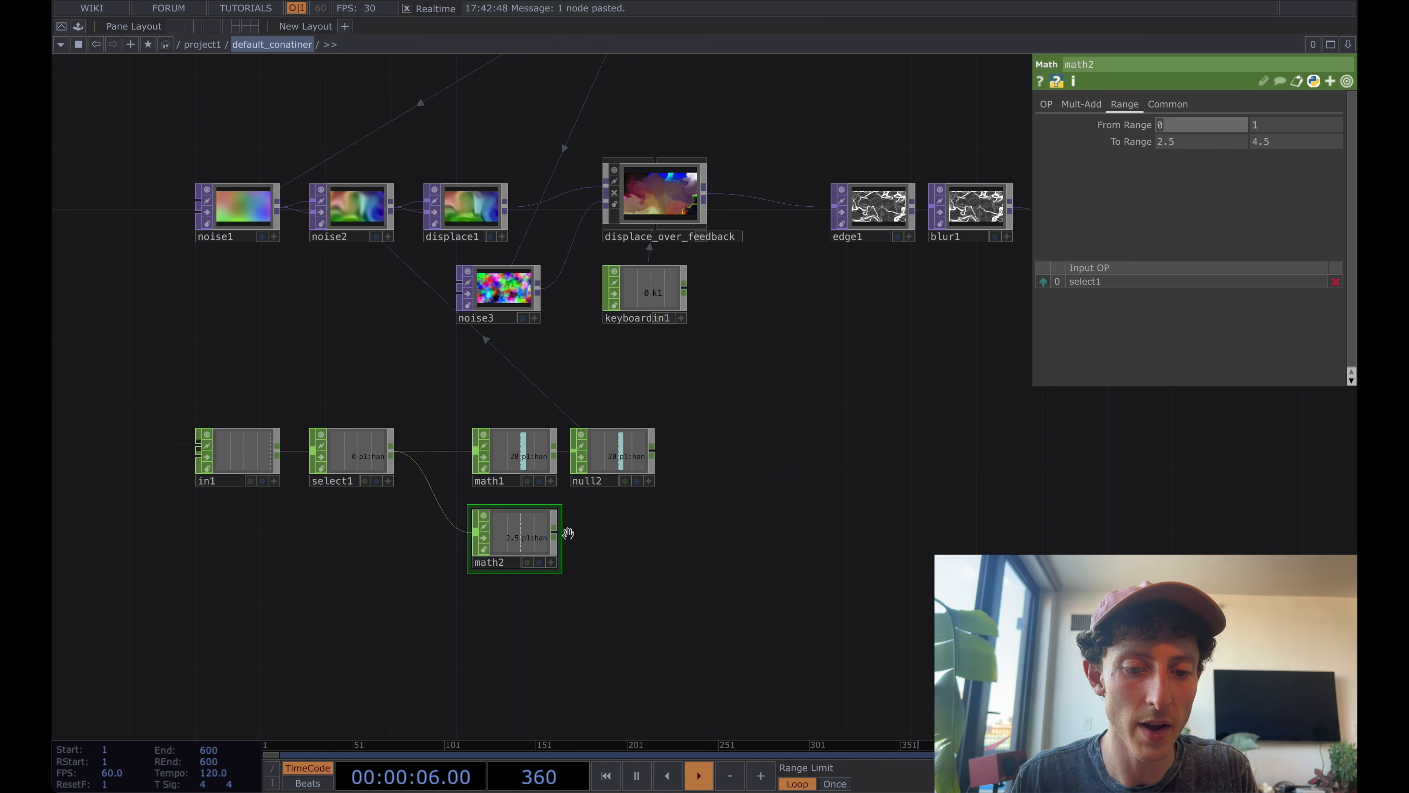
# Add a Null CHOP to the output of math2, placed beneath null2.
pyautogui.rightClick(555, 531)
pyautogui.click(568, 564)
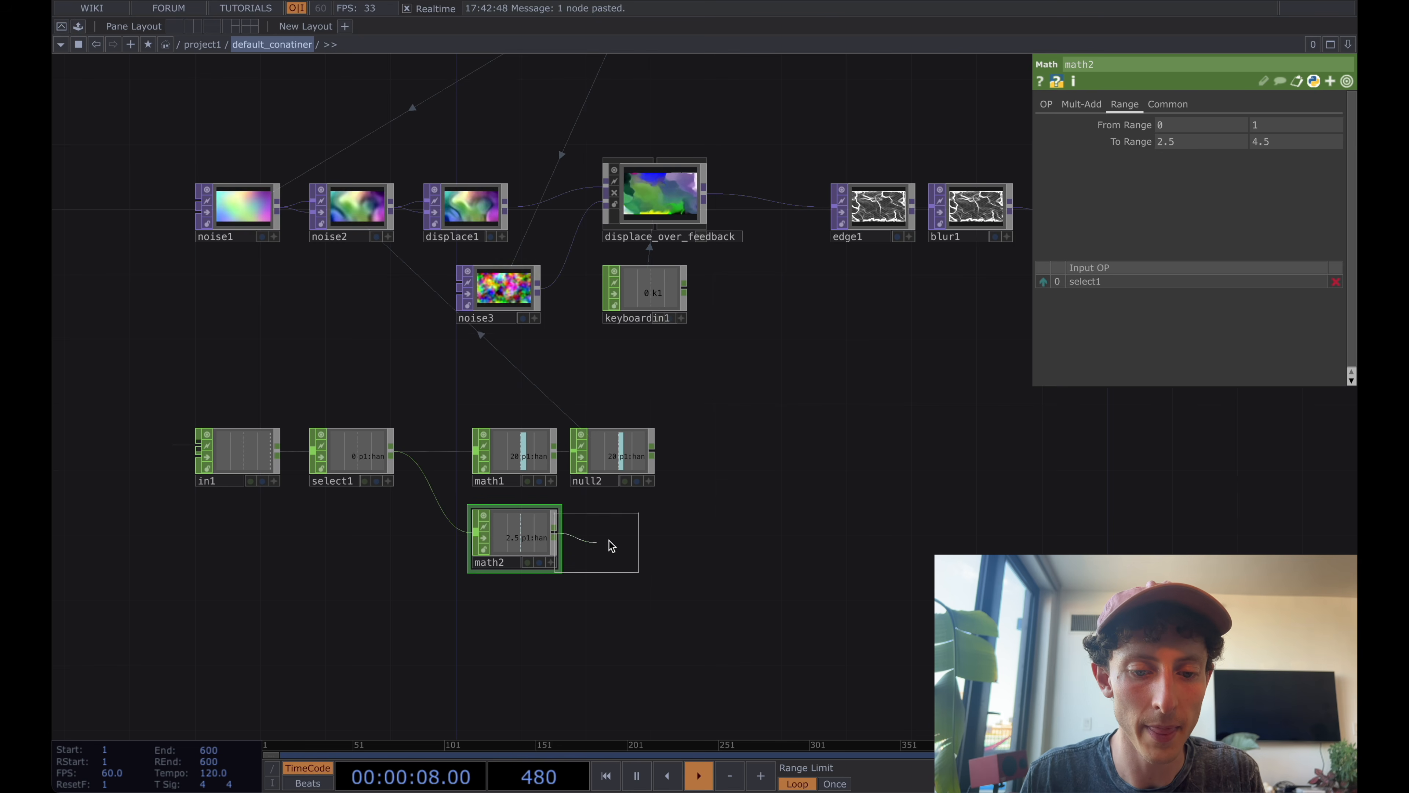
pyautogui.click(639, 547)
# Drive audiofilter1's Filter Cutoff with null3's hand_distance channel, and shift audiofilter1 slightly further from audiofilein1.
pyautogui.scroll(-2, 736, 558)
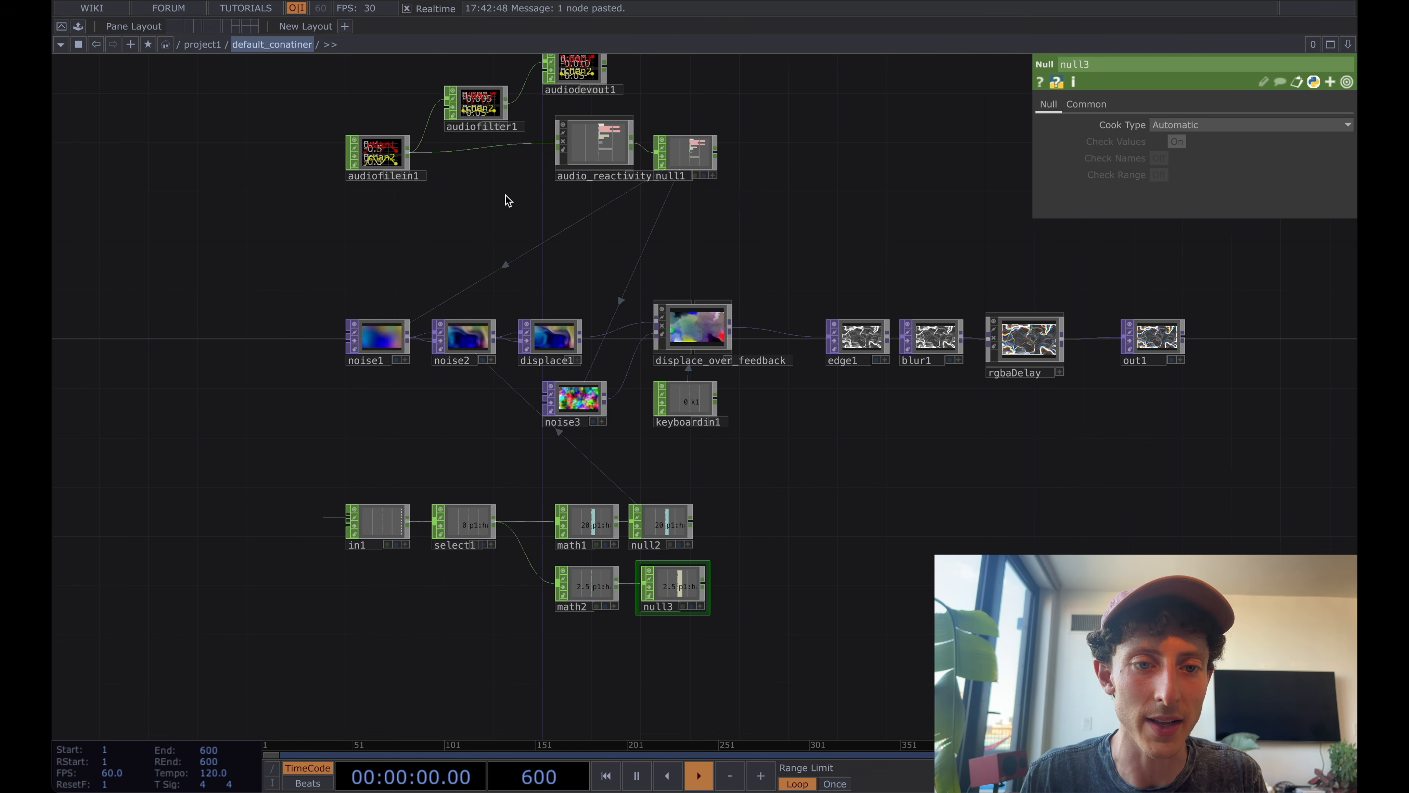
pyautogui.click(491, 110)
pyautogui.click(690, 595)
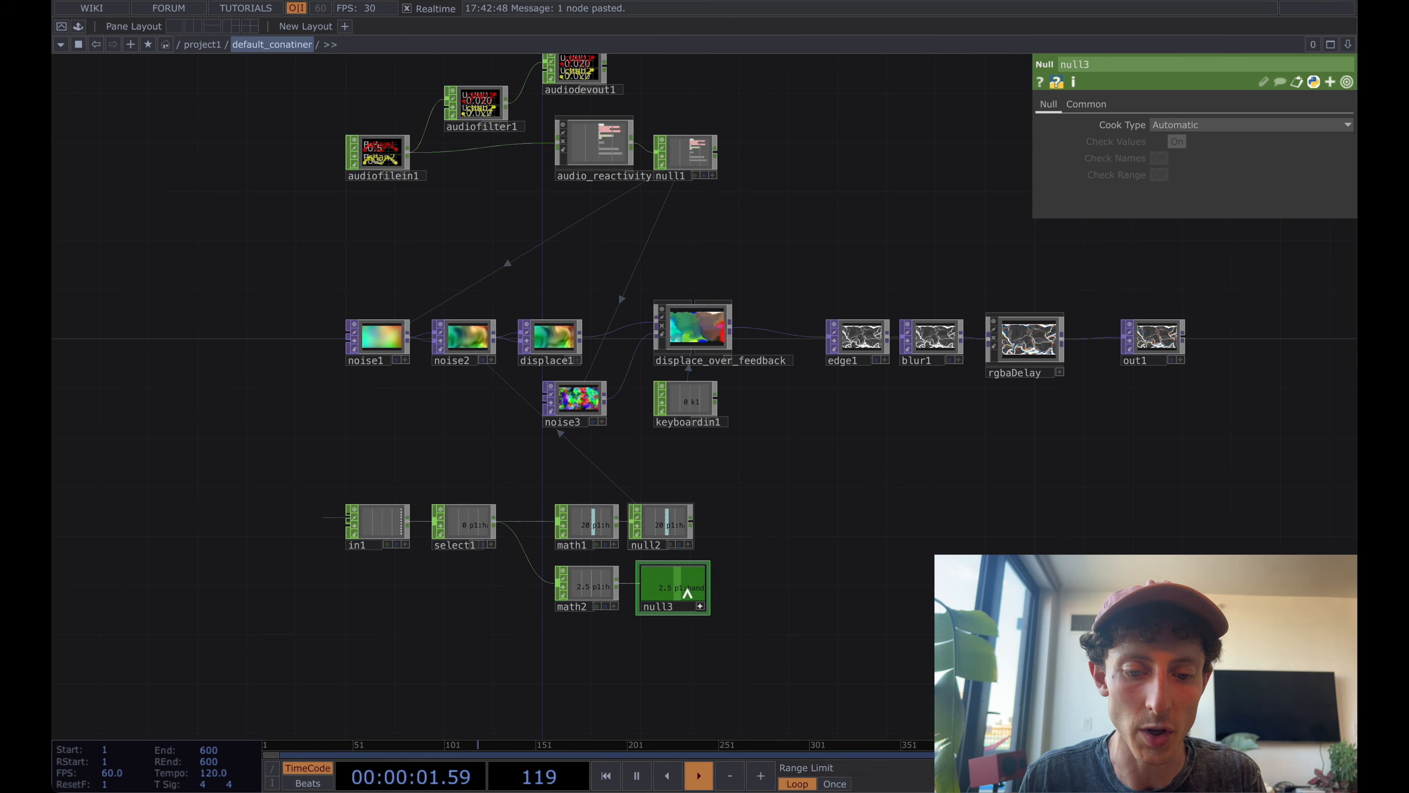
pyautogui.moveTo(687, 594); pyautogui.dragTo(1187, 159)
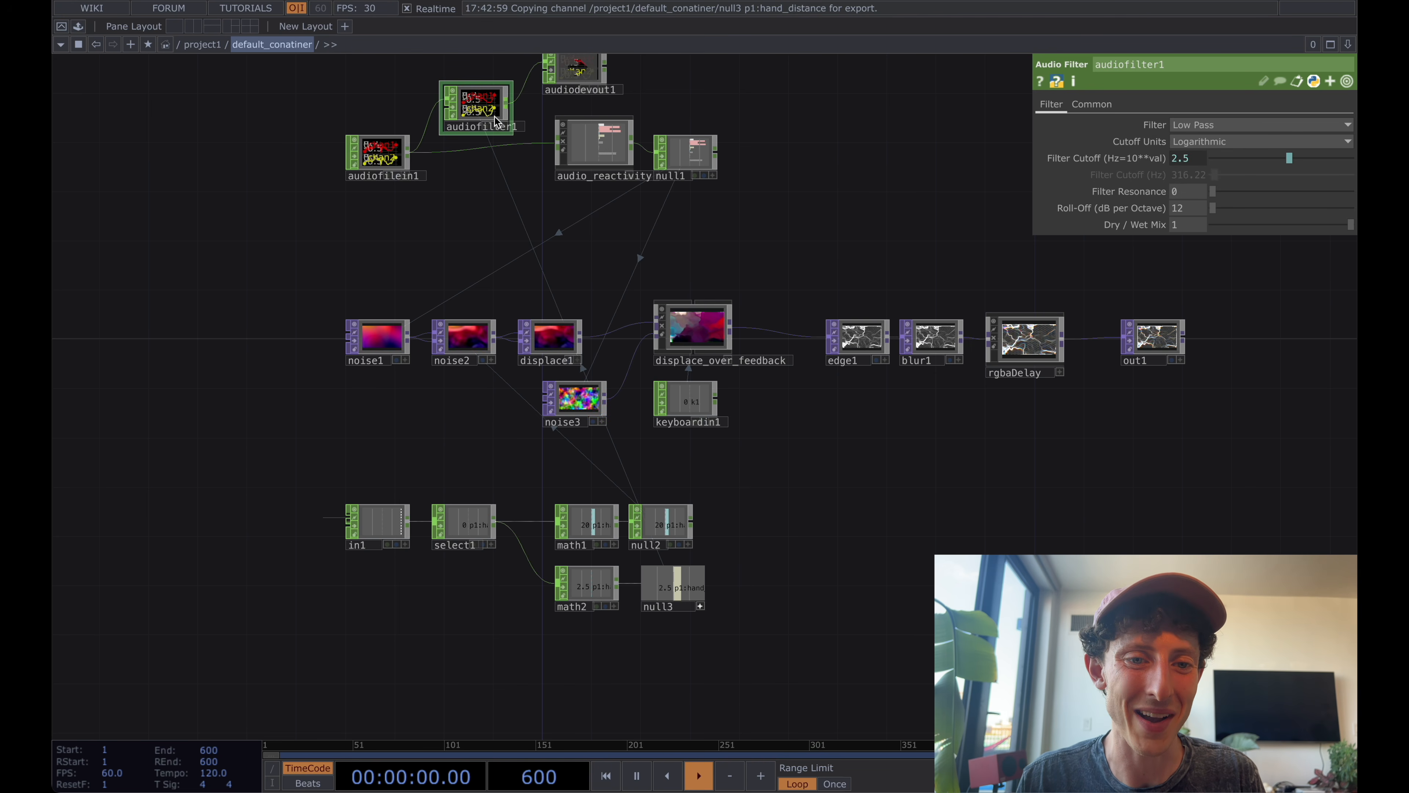
pyautogui.moveTo(494, 117); pyautogui.dragTo(495, 92)
# Lower rgbaDelay's Dry / Wet Mix to 0.168 to compare the delay effect.
pyautogui.moveTo(783, 167); pyautogui.dragTo(724, 154)
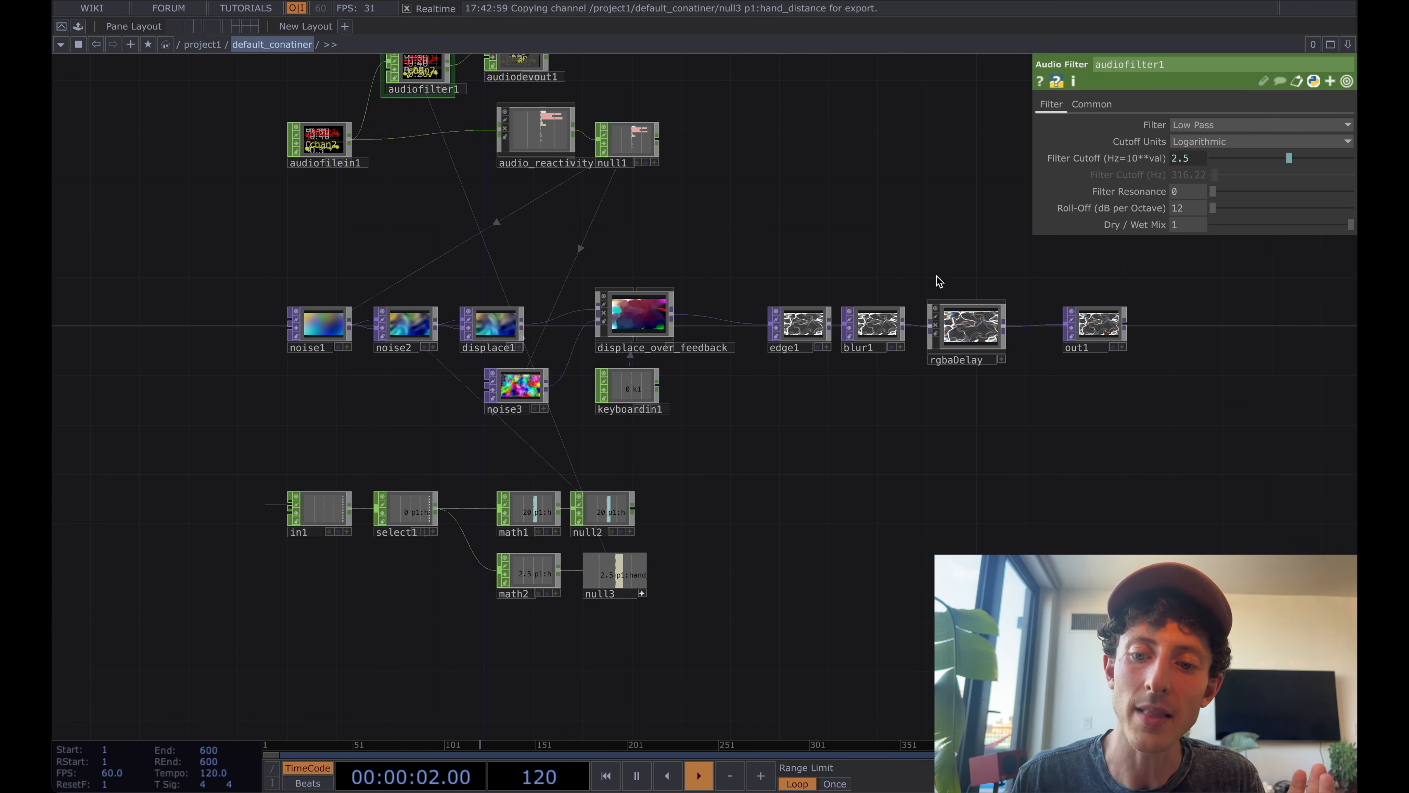
pyautogui.click(980, 341)
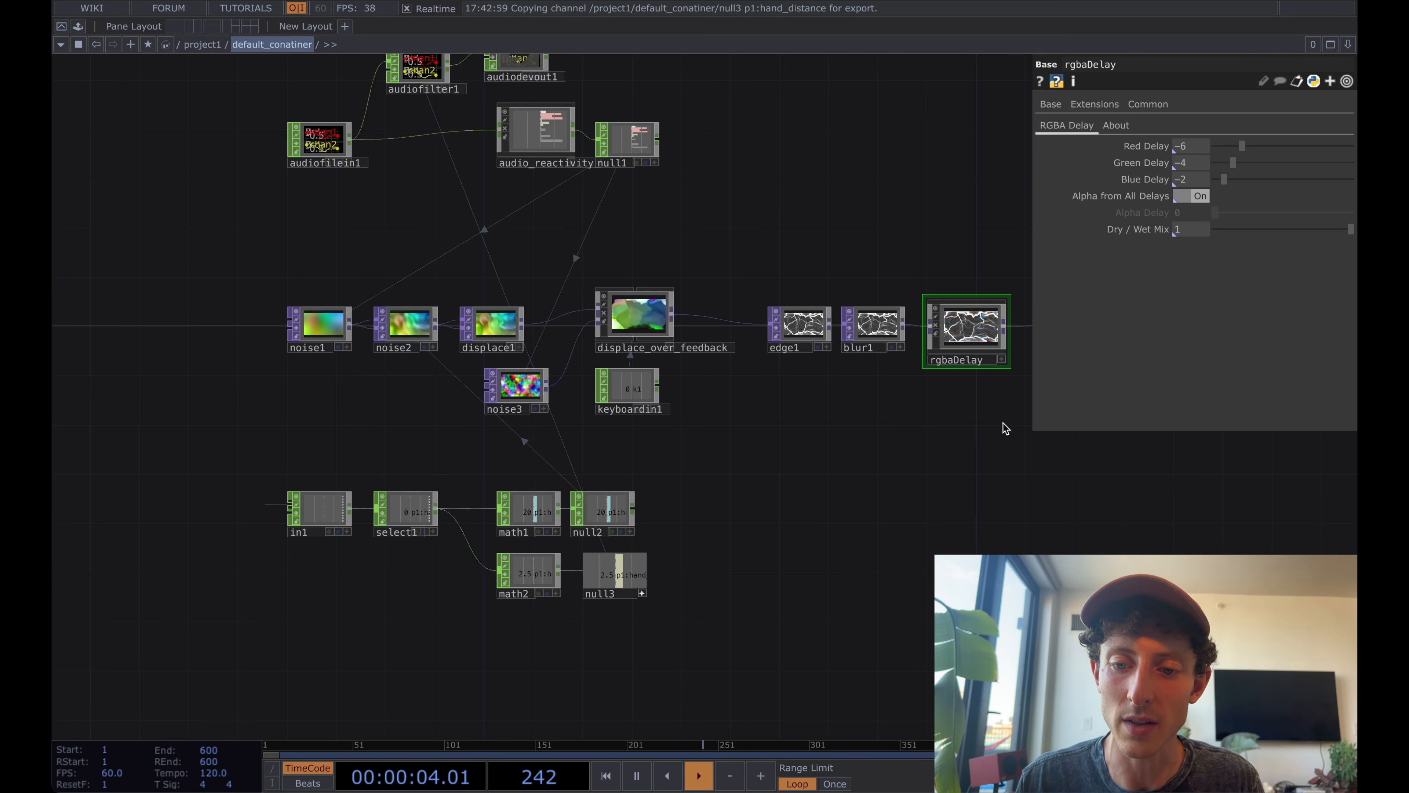
pyautogui.scroll(5, 903, 384)
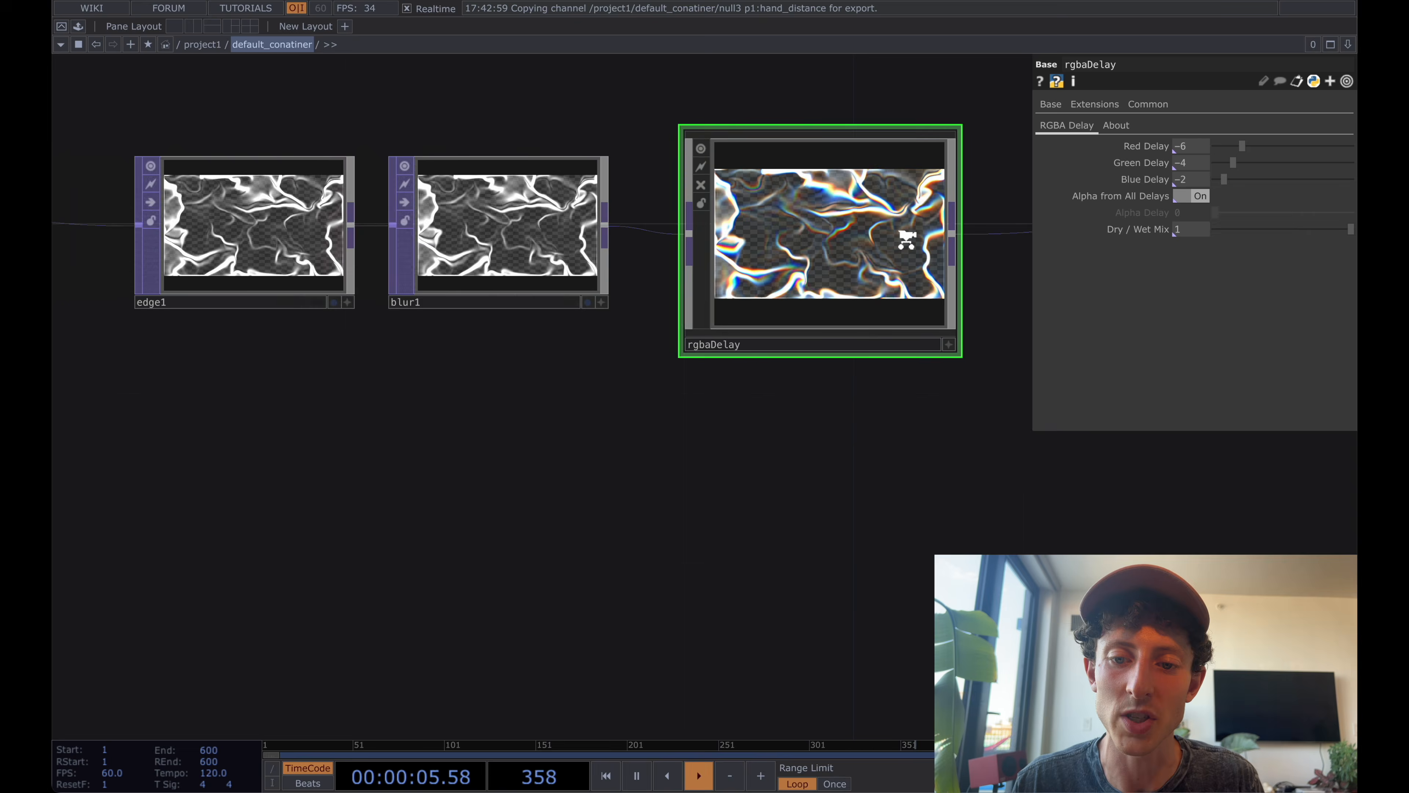
pyautogui.scroll(1, 906, 238)
pyautogui.moveTo(1351, 229); pyautogui.dragTo(1238, 238)
pyautogui.click(1188, 232)
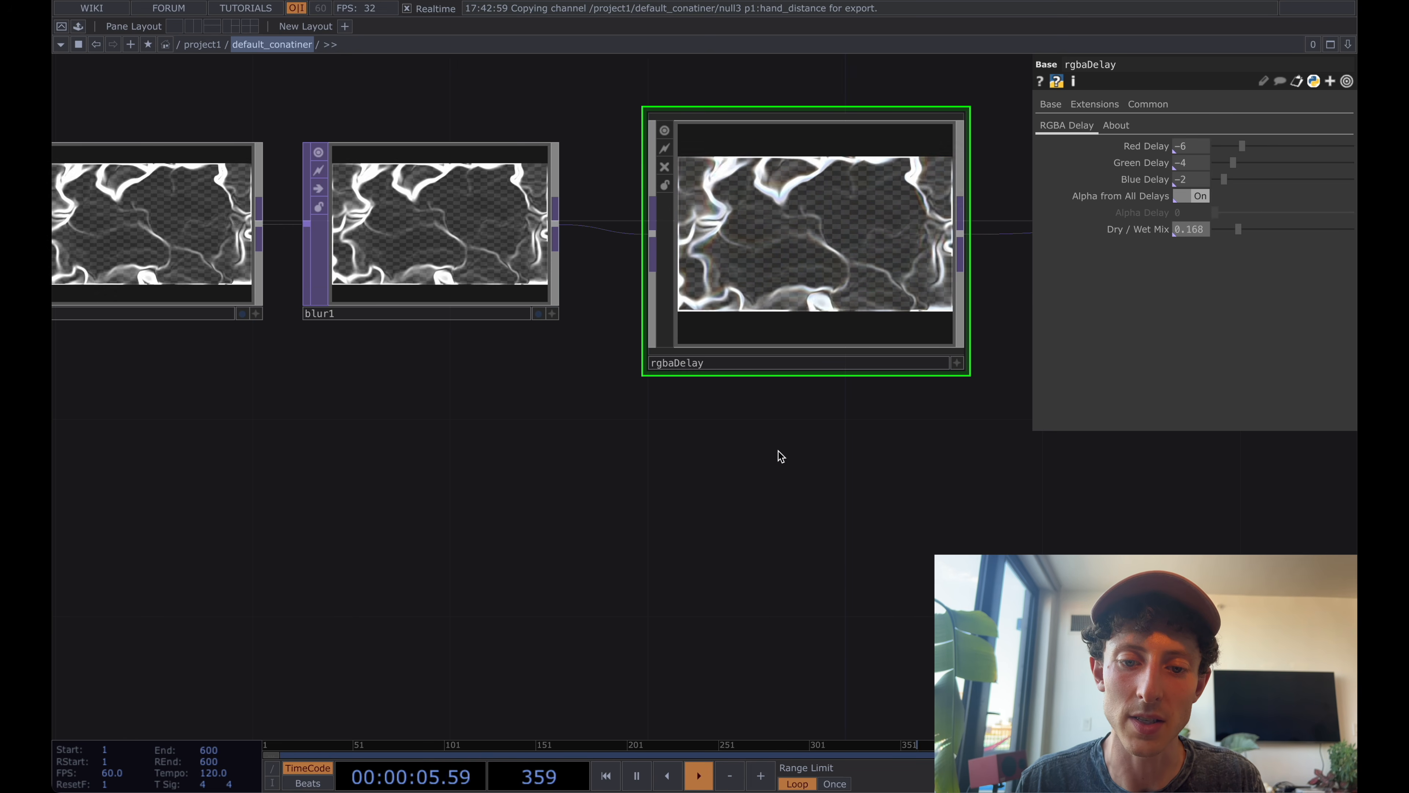
# Add another Null CHOP directly to select1's output, placed below math2.
pyautogui.scroll(-10, 780, 456)
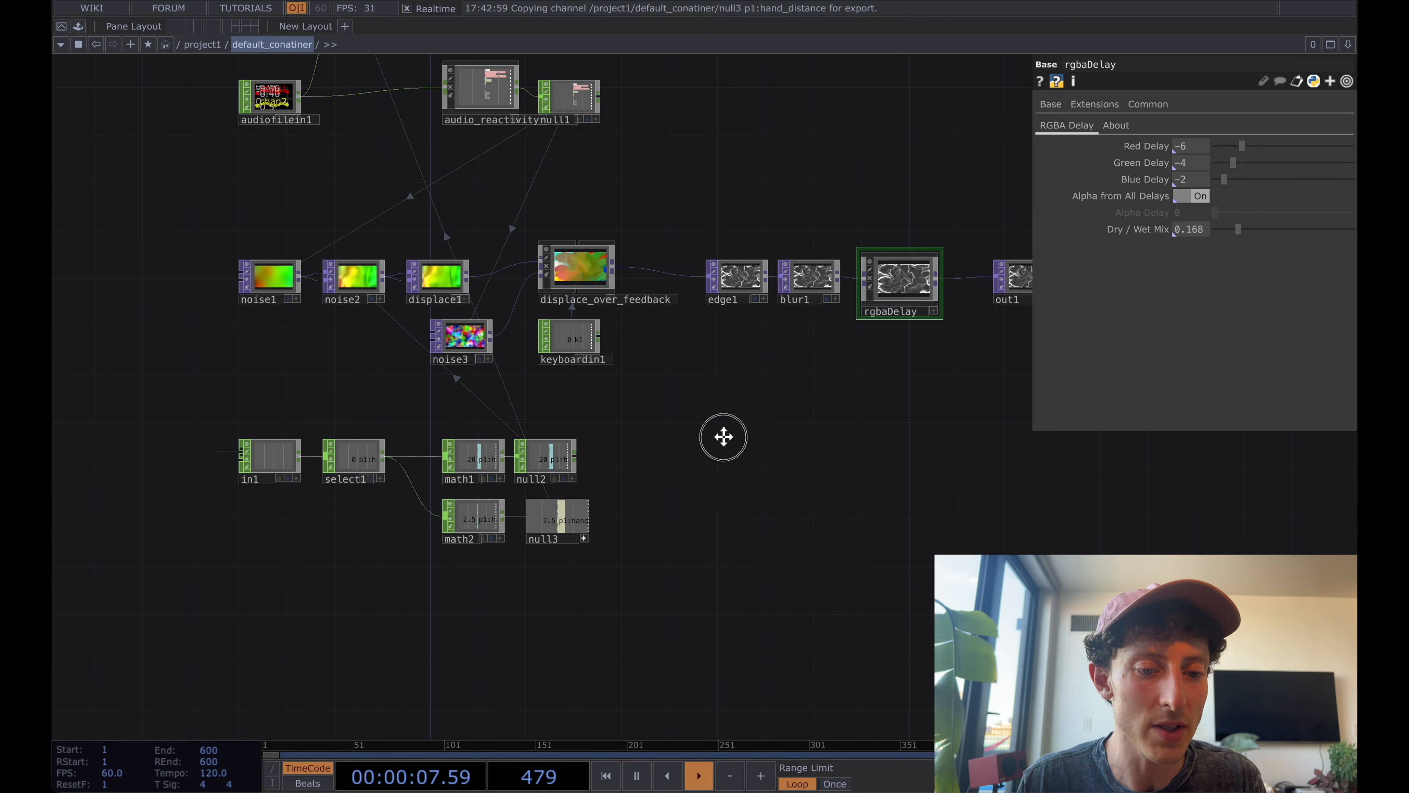
pyautogui.moveTo(724, 437); pyautogui.dragTo(734, 388)
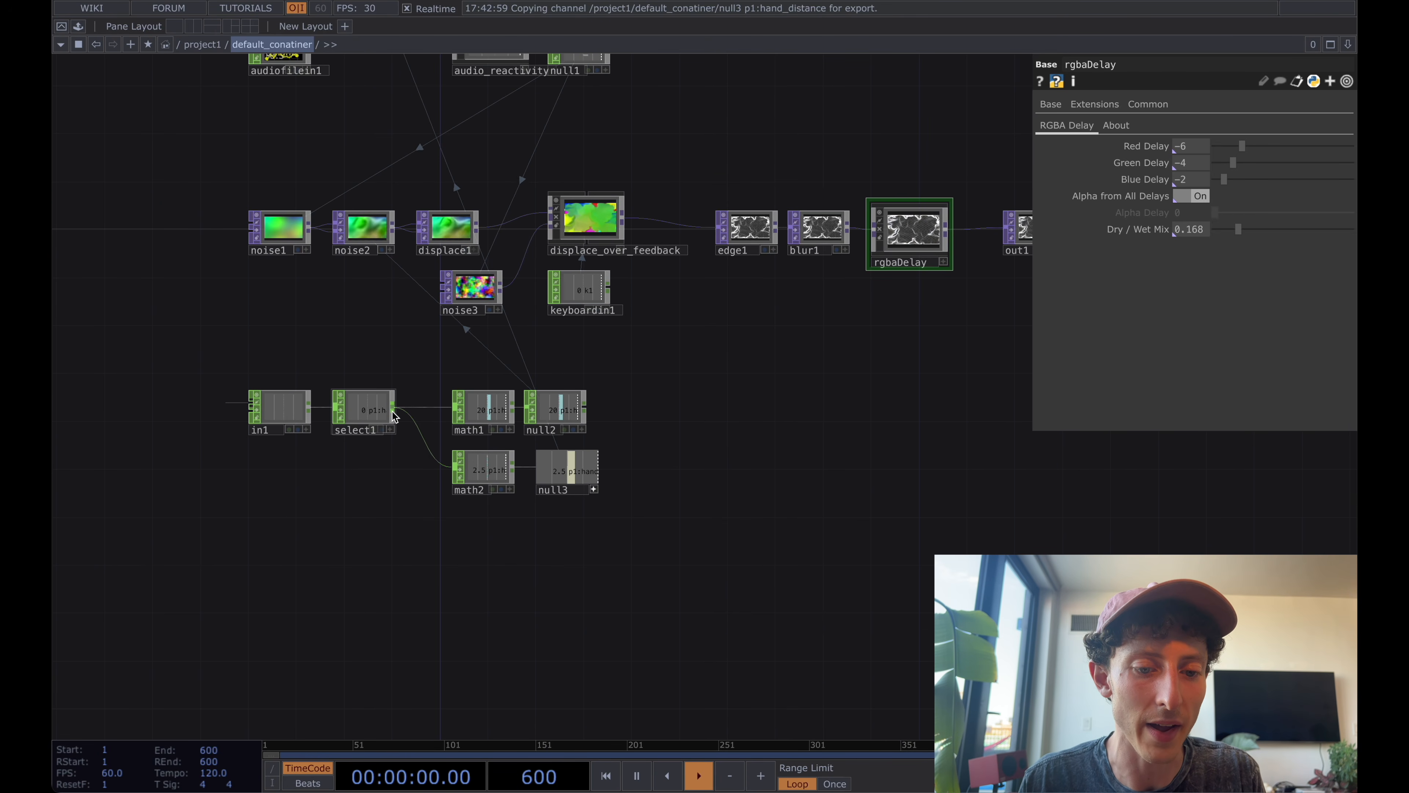
pyautogui.doubleClick(425, 479)
pyautogui.write('null')
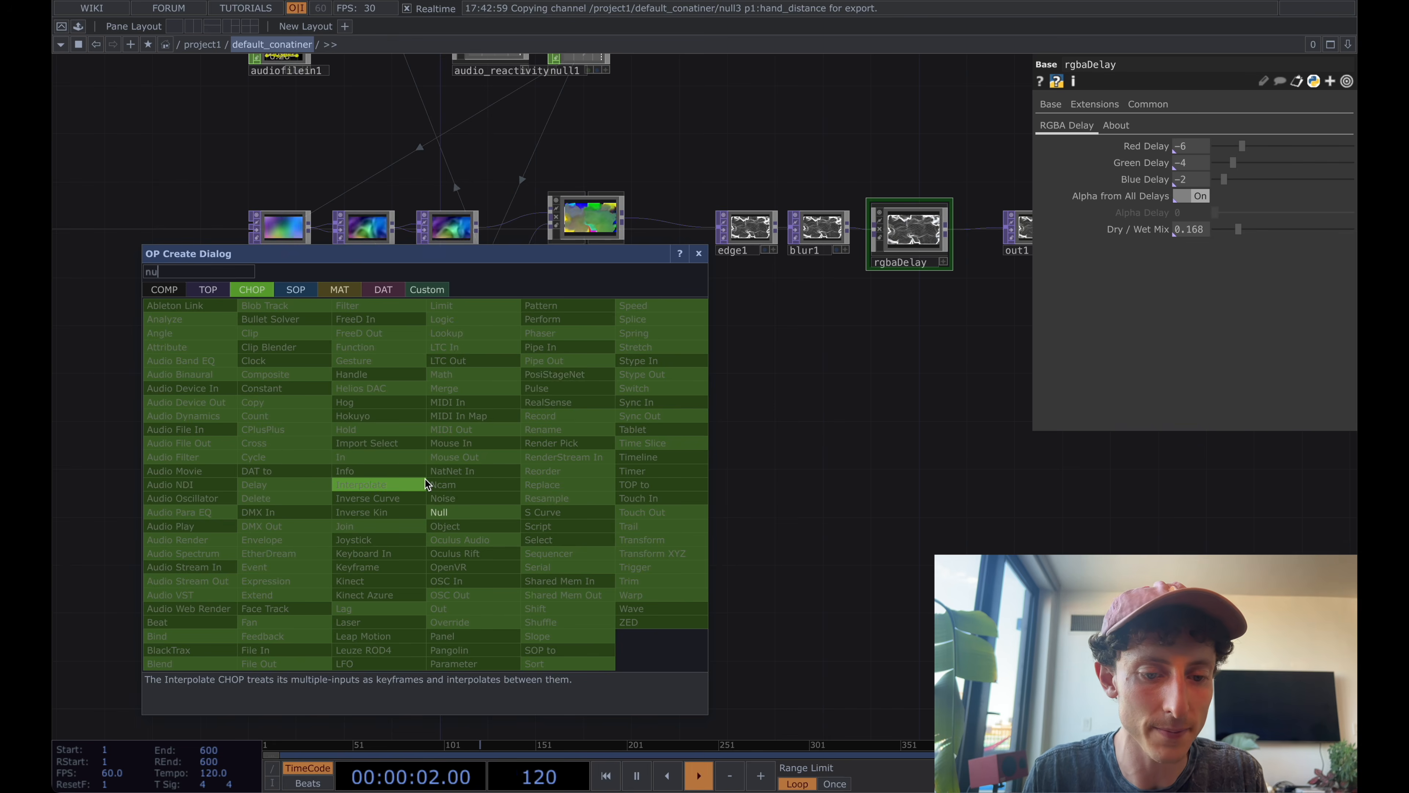
pyautogui.press('Return')
pyautogui.click(425, 480)
pyautogui.moveTo(434, 502); pyautogui.dragTo(472, 526)
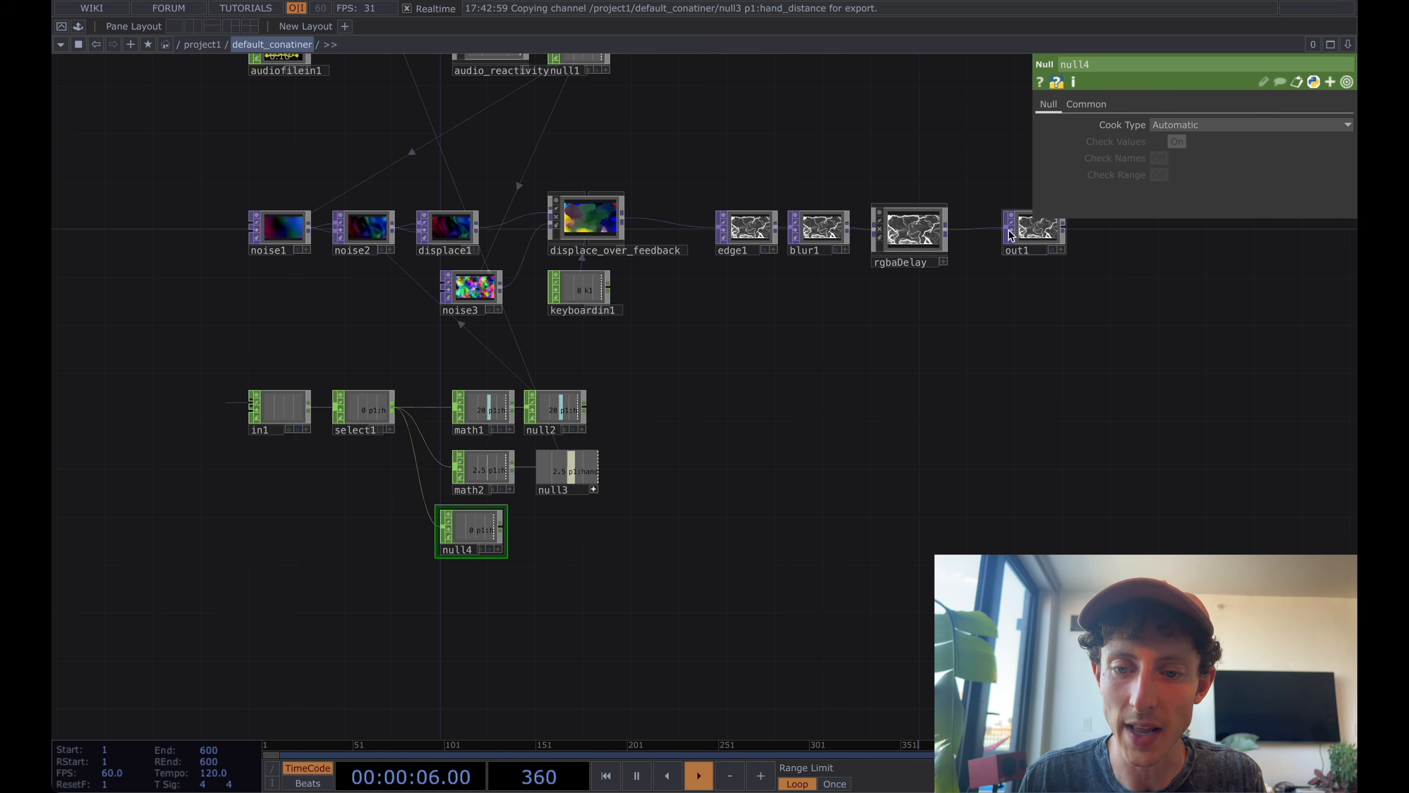
# Link rgbaDelay's Dry / Wet Mix to null4's hand_distance channel as a CHOP reference.
pyautogui.click(925, 231)
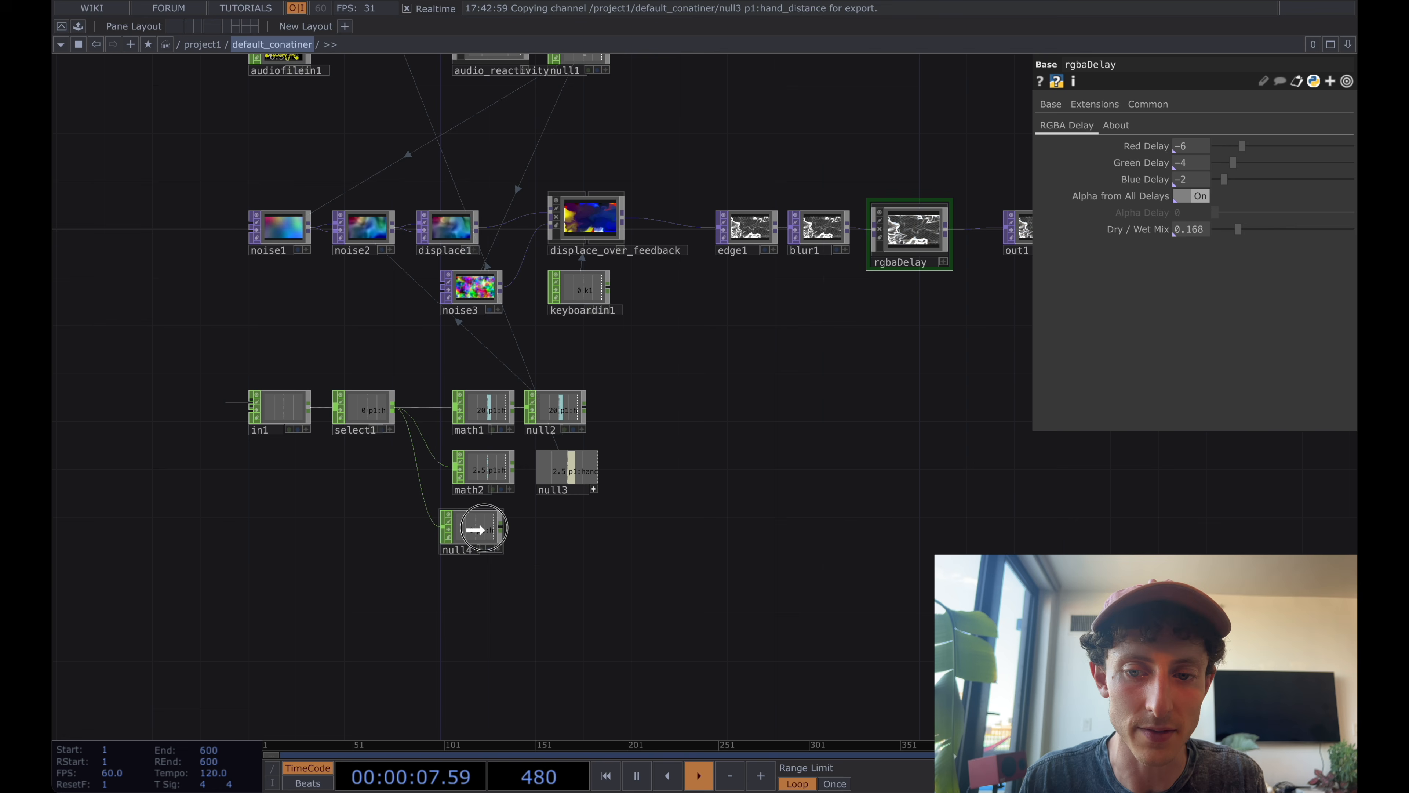
pyautogui.click(493, 532)
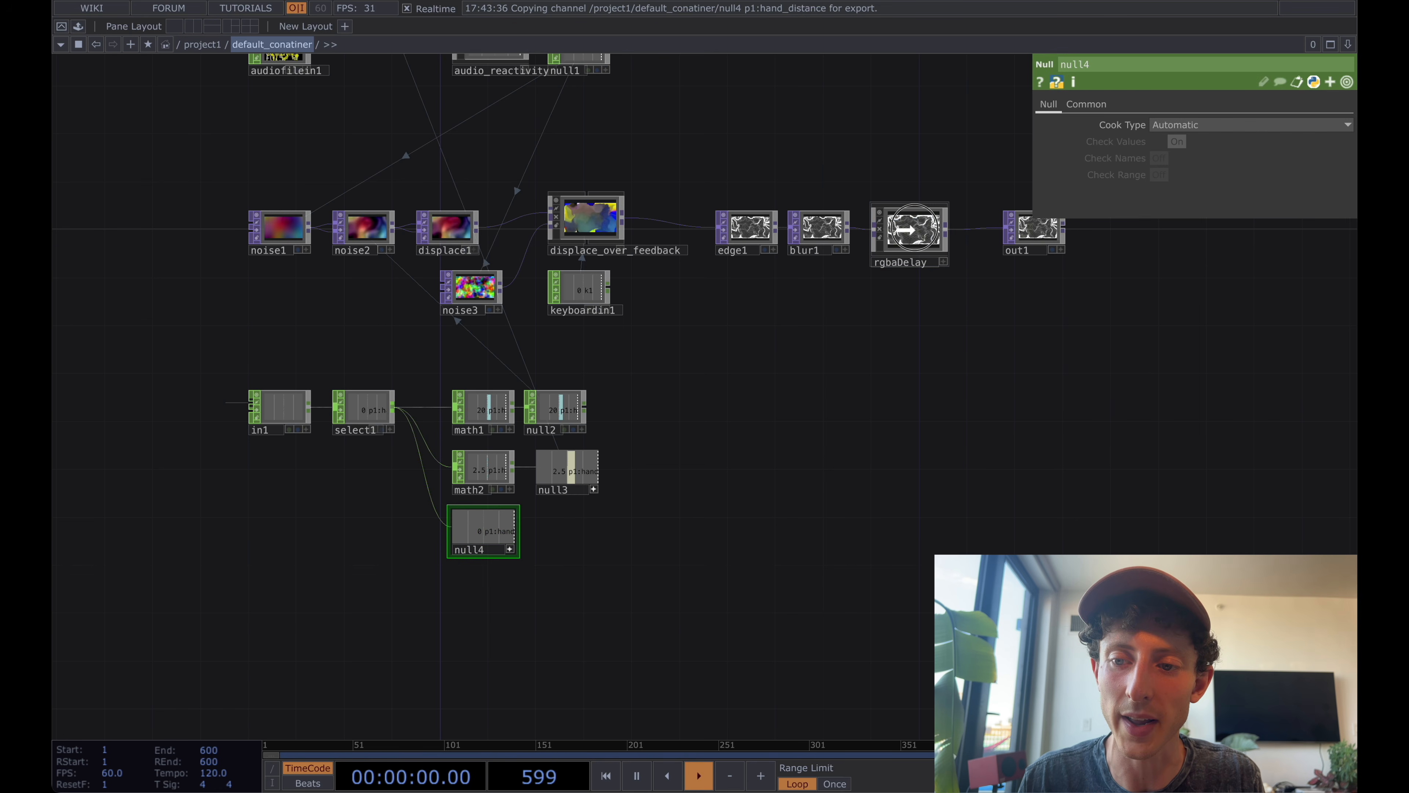
pyautogui.click(932, 229)
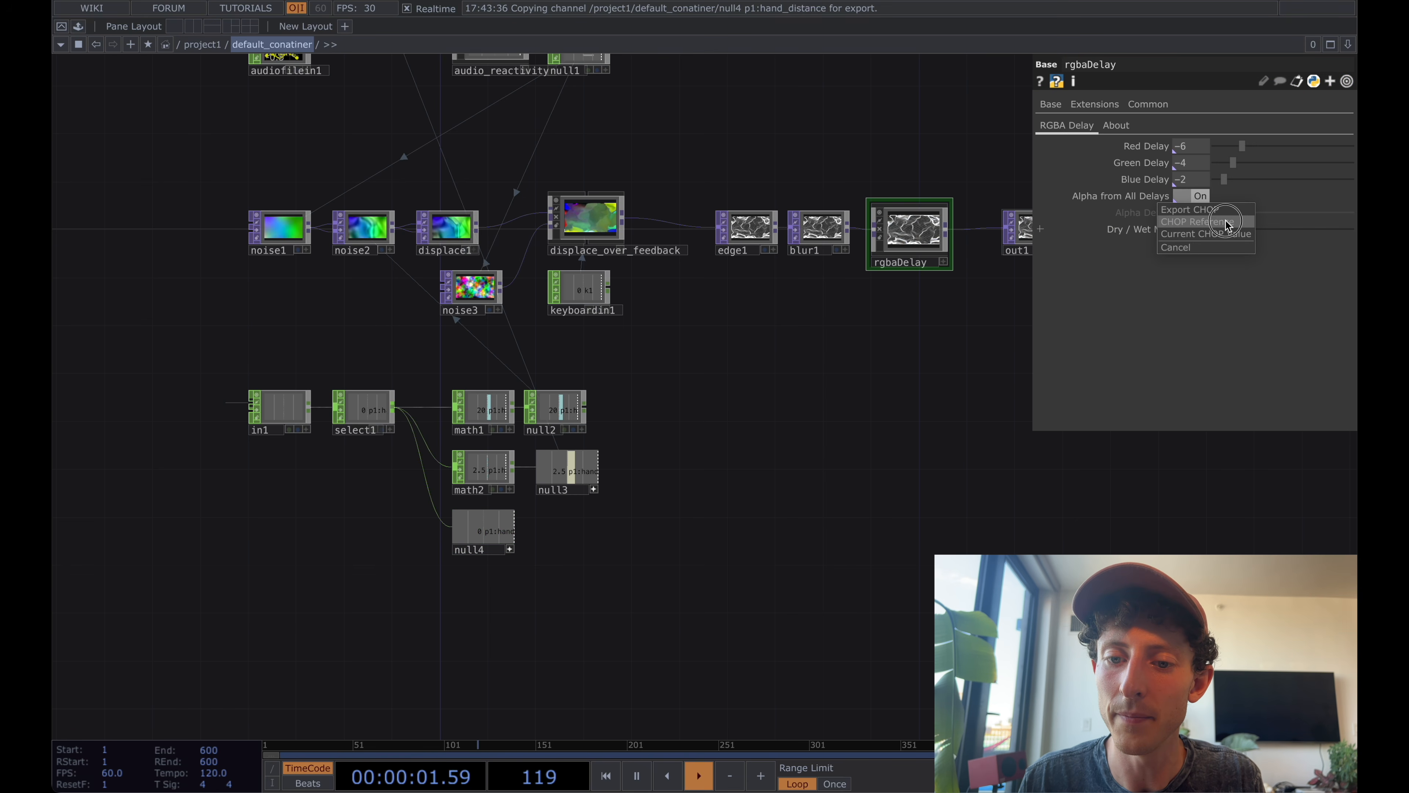
# Display out1's image as the network background.
pyautogui.scroll(5, 954, 310)
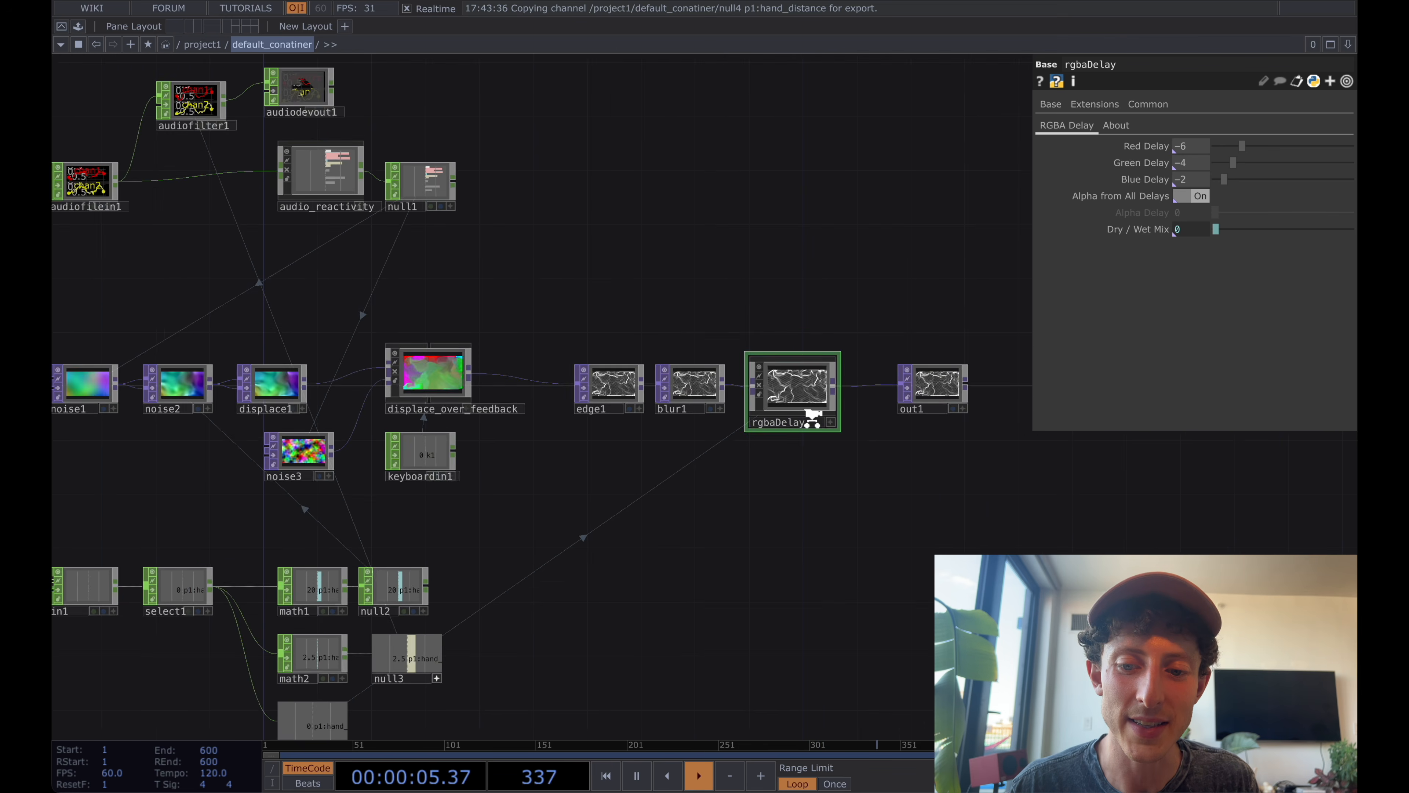
pyautogui.moveTo(979, 486); pyautogui.dragTo(859, 471)
pyautogui.click(924, 403)
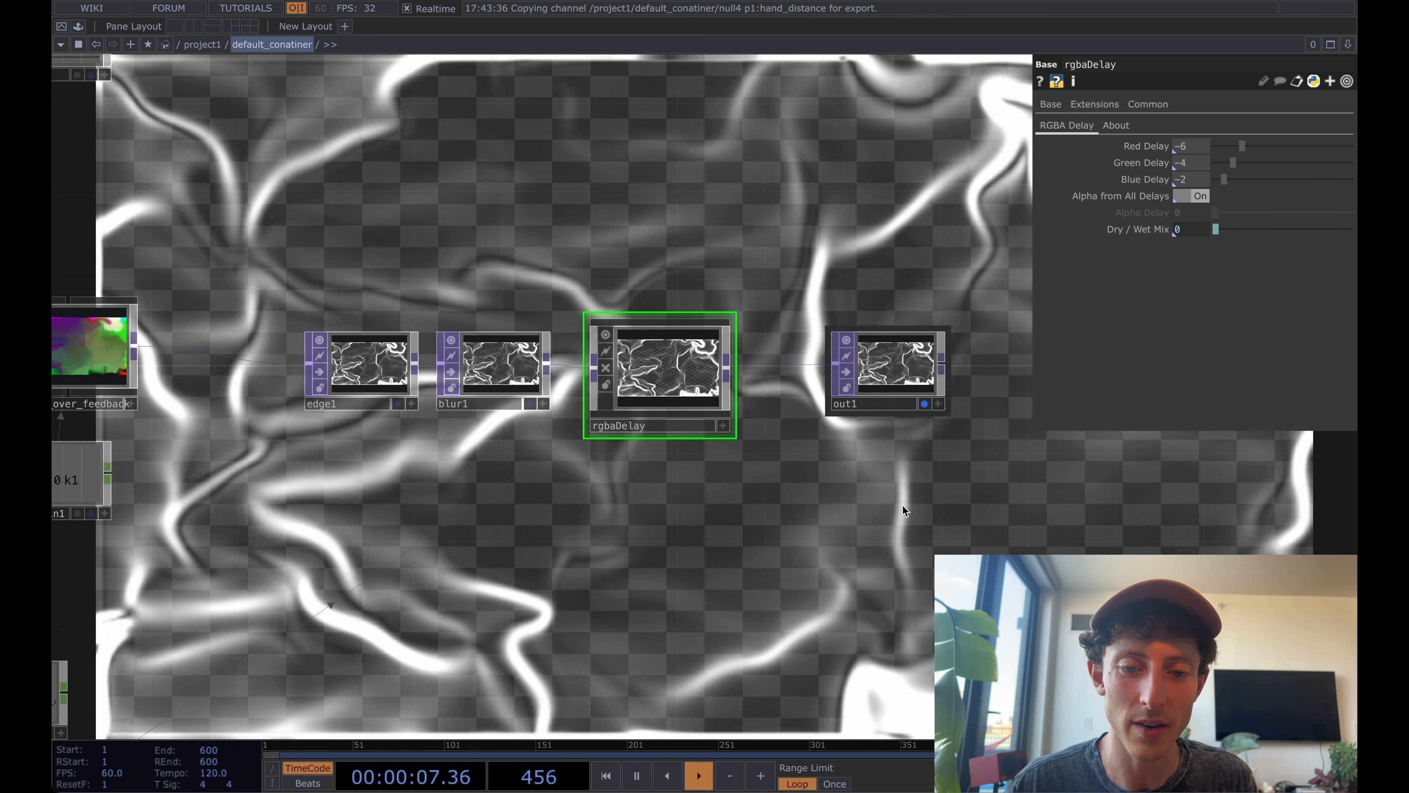
pyautogui.scroll(-2, 900, 508)
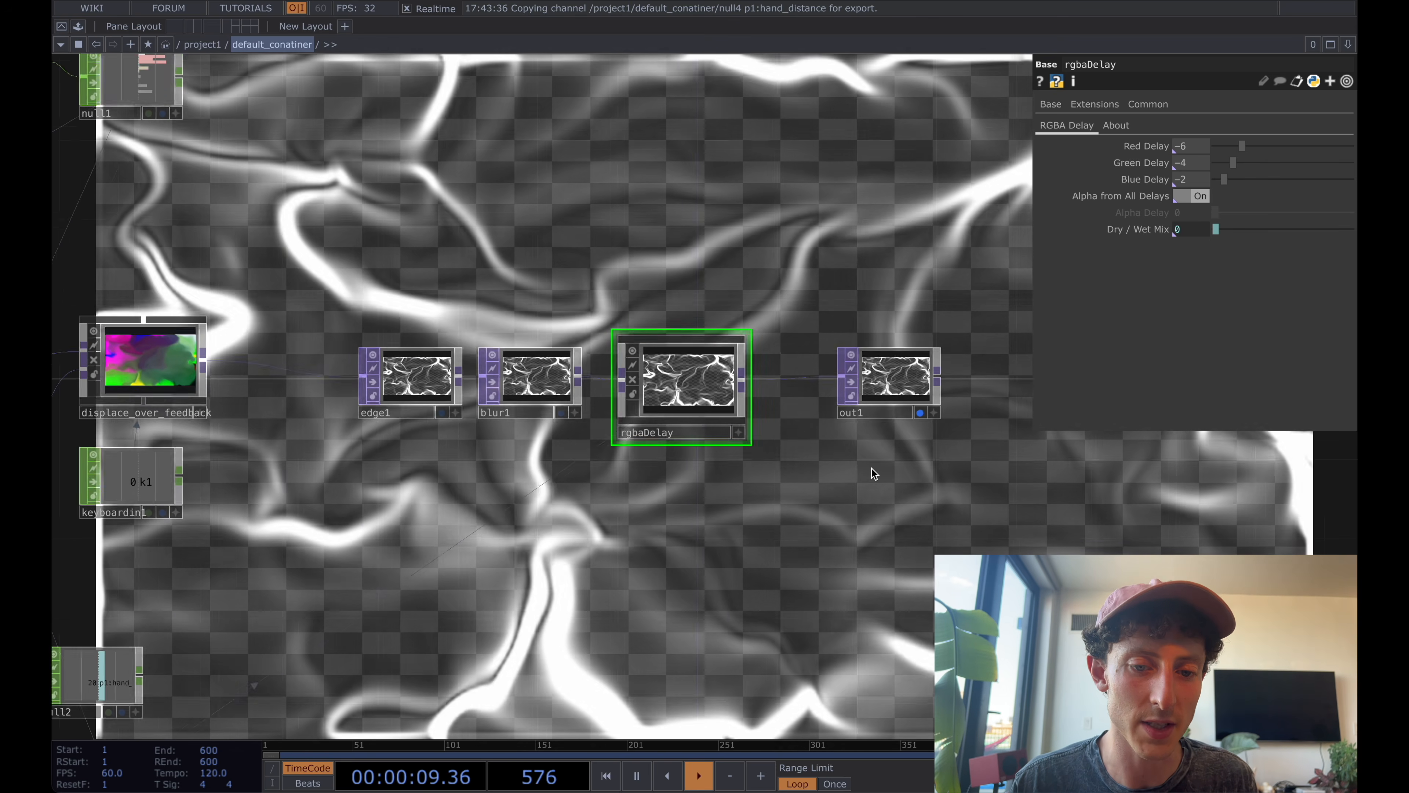
# Review the settings of displace_over_feedback and audio_reactivity.
pyautogui.moveTo(683, 195); pyautogui.dragTo(891, 192)
pyautogui.click(416, 383)
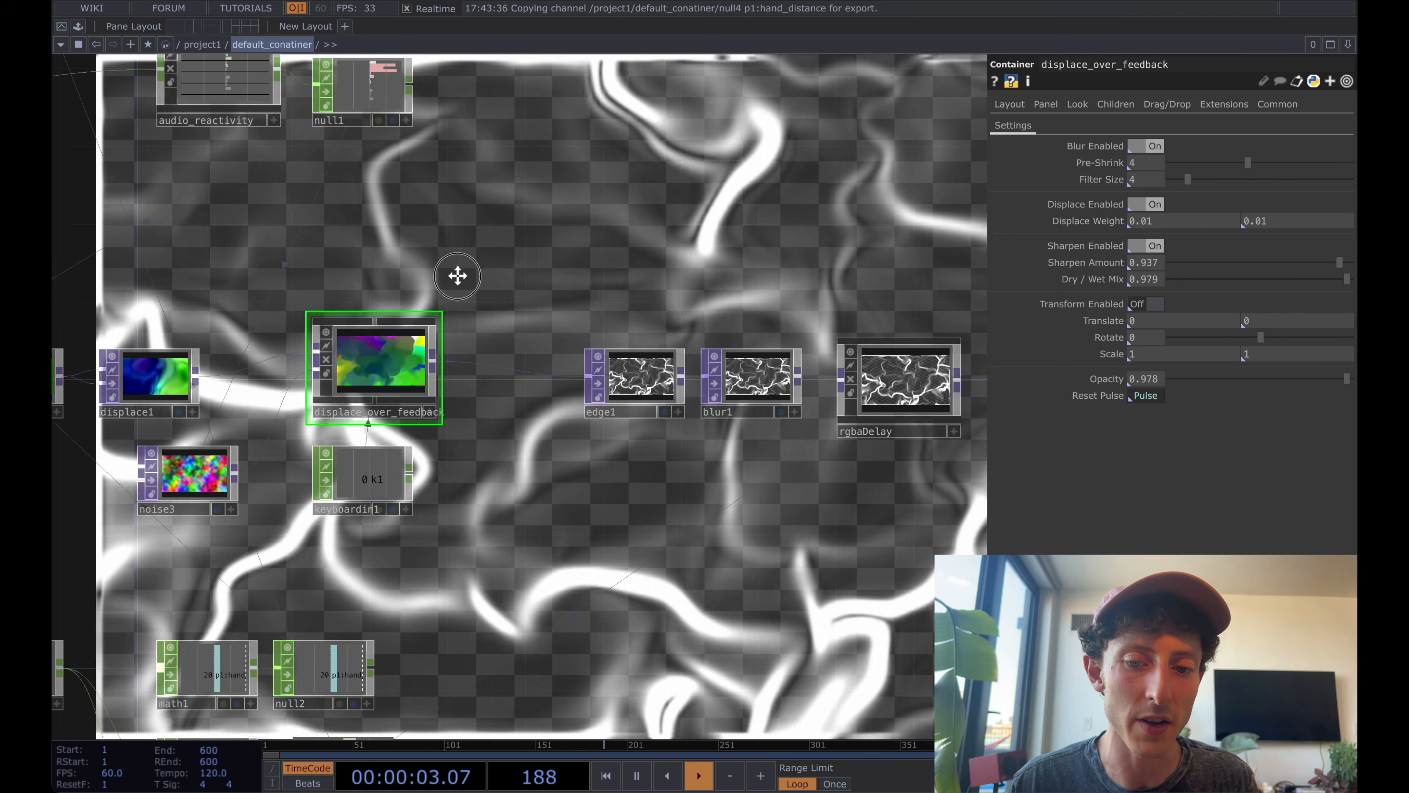
pyautogui.moveTo(456, 277)
pyautogui.mouseDown()
pyautogui.moveTo(597, 277)
pyautogui.moveTo(436, 274)
pyautogui.mouseUp()
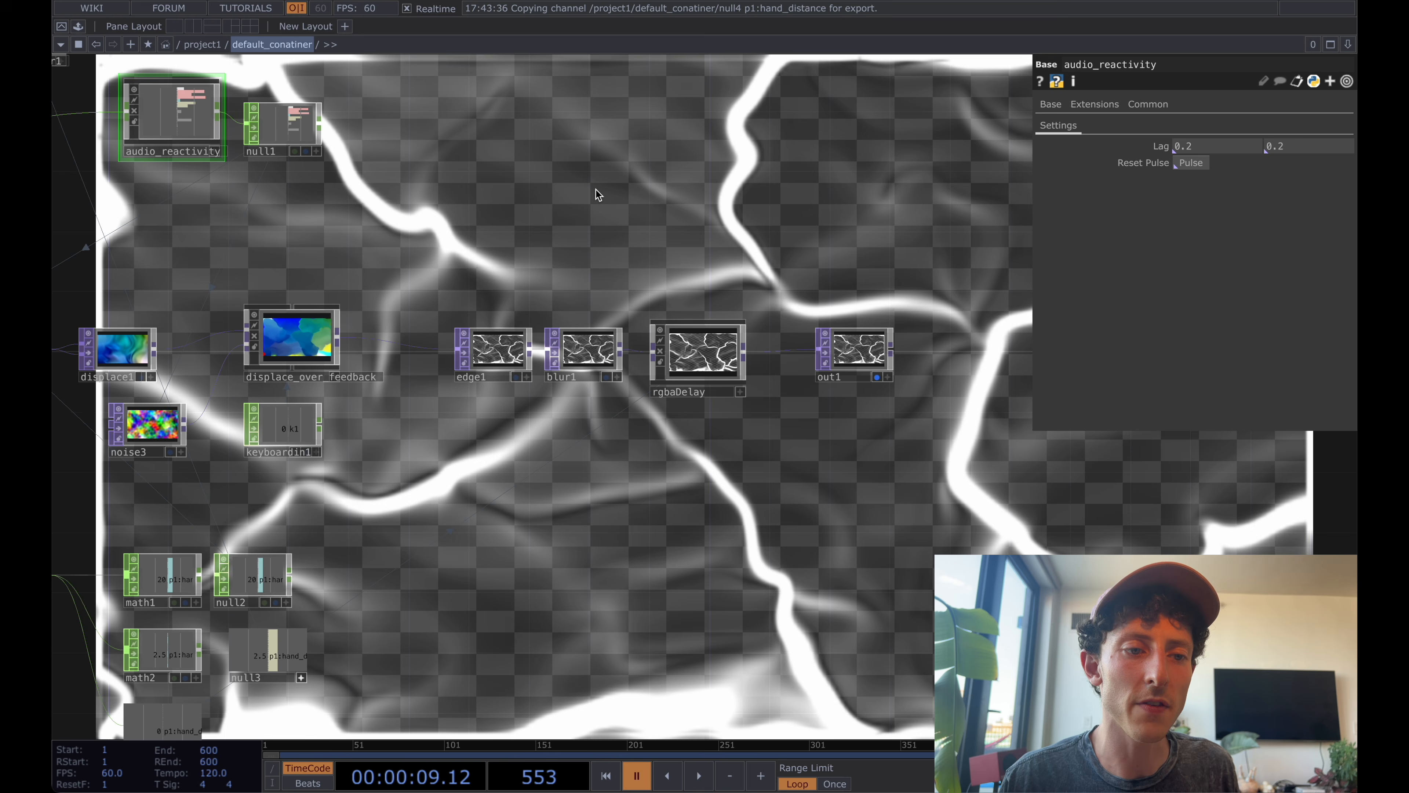
pyautogui.moveTo(572, 179); pyautogui.dragTo(886, 259)
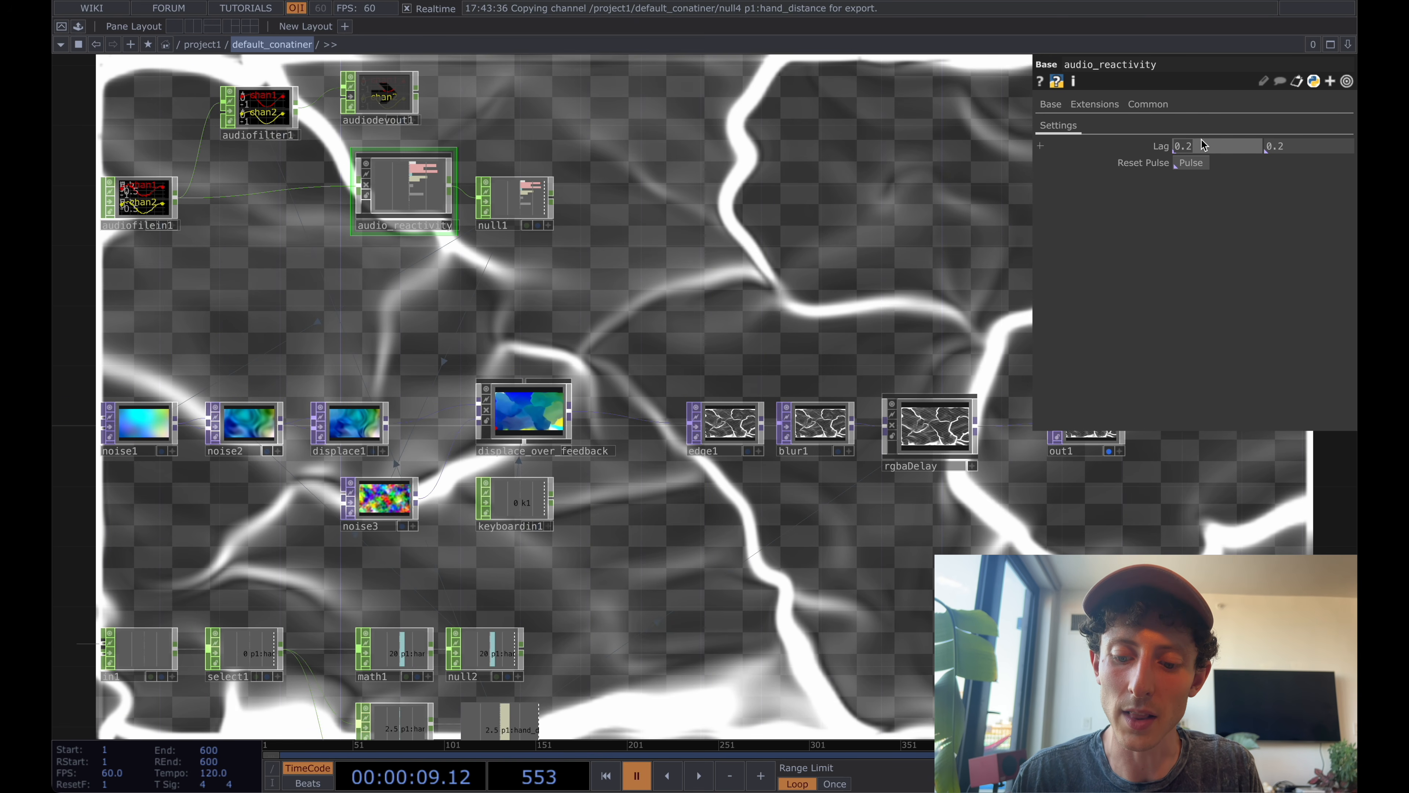
# Set both of audio_reactivity's Lag values to 0 and resume timeline playback.
pyautogui.write('0')
pyautogui.press('Tab')
pyautogui.write('0')
pyautogui.press('Return')
pyautogui.press('space')
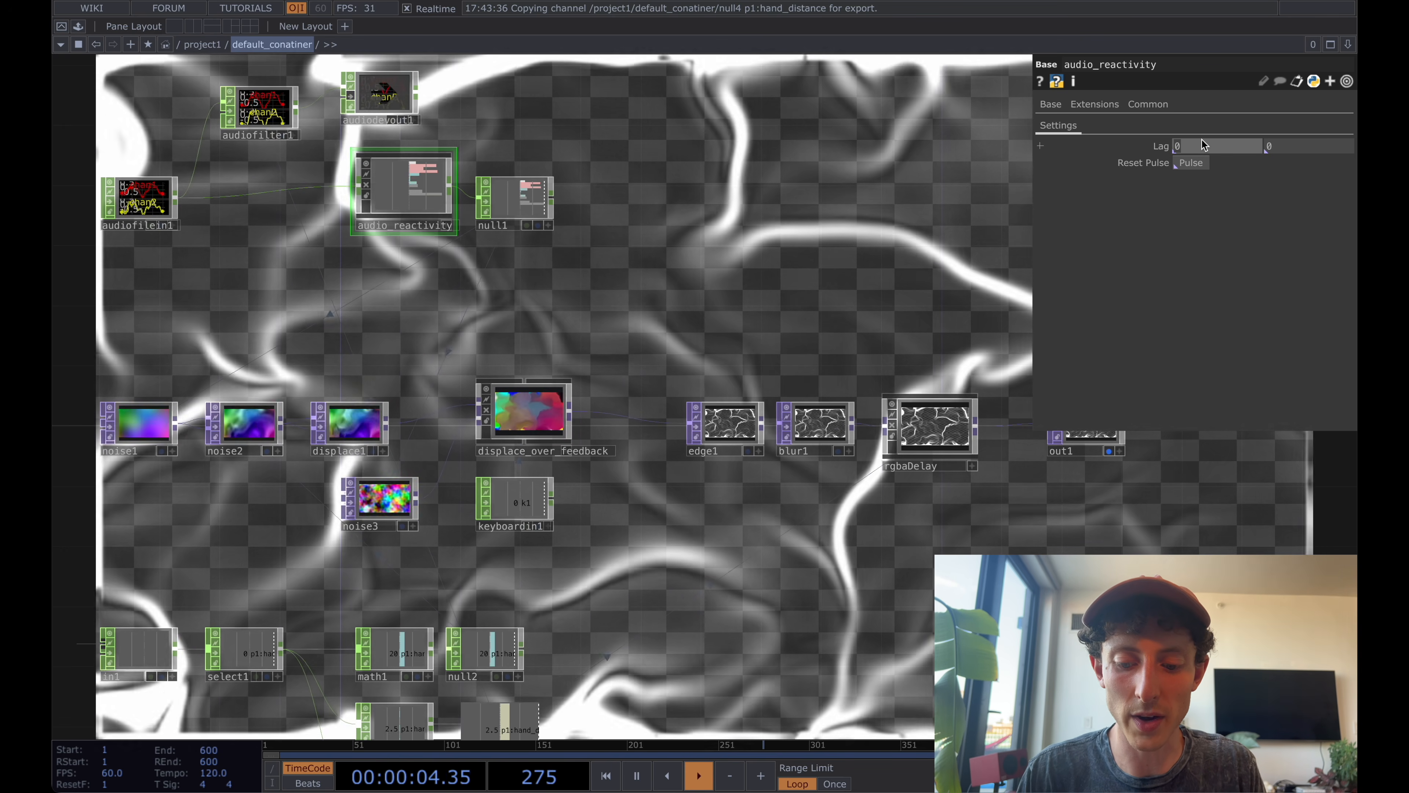
# Try a Lag of .9 on audio_reactivity, and set both Lag values to .2.
pyautogui.write('.9')
pyautogui.press('Tab')
pyautogui.write('.')
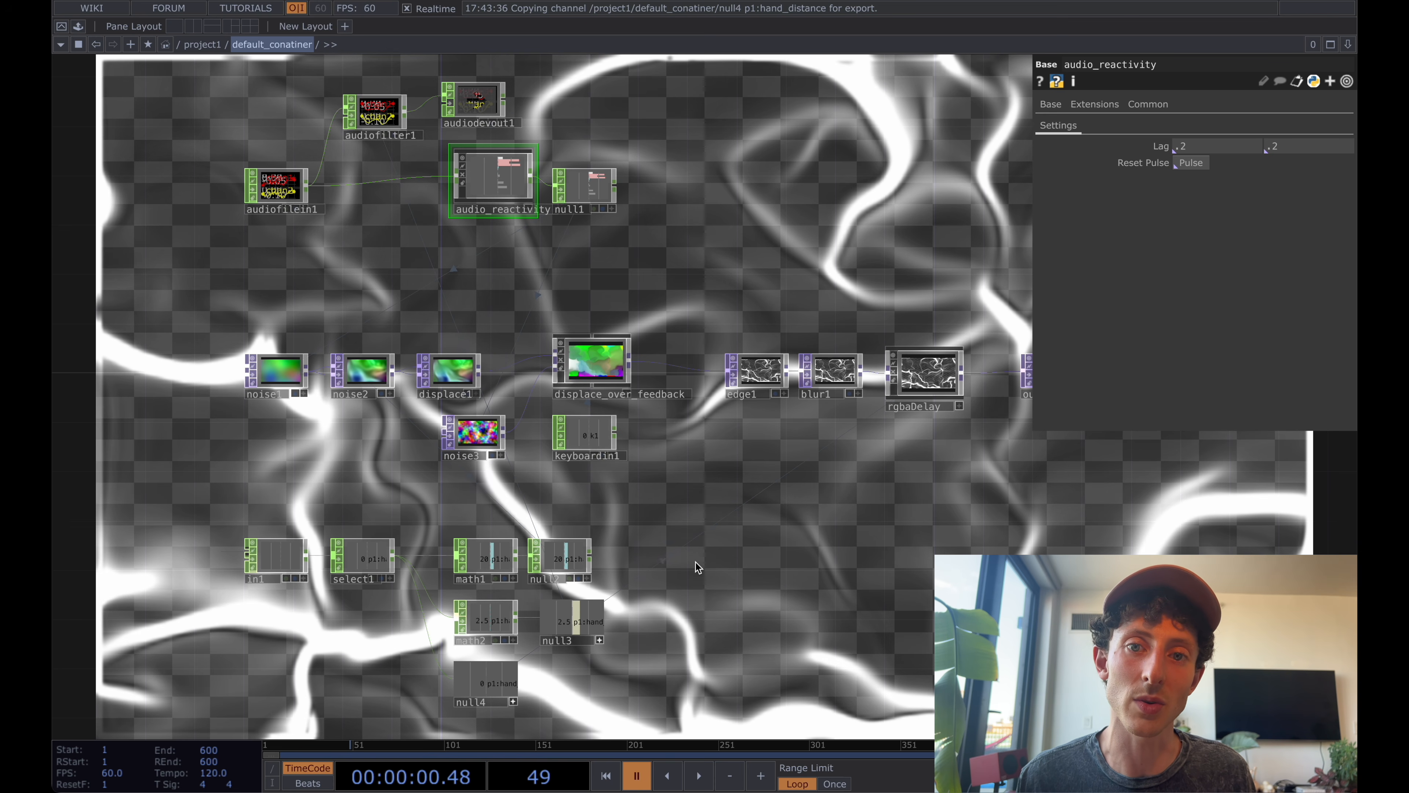
pyautogui.moveTo(698, 566); pyautogui.dragTo(714, 548)
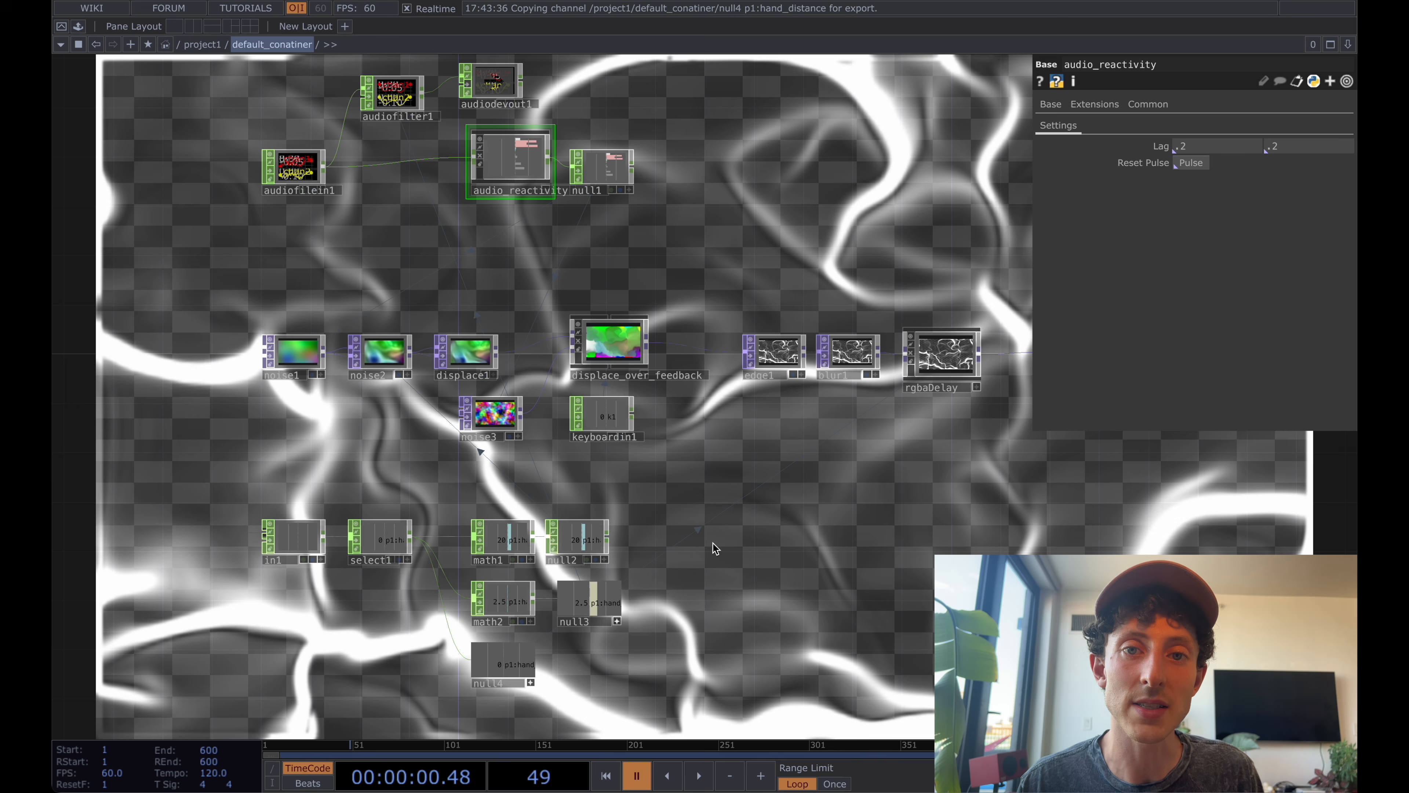
pyautogui.click(618, 362)
pyautogui.scroll(-2, 715, 355)
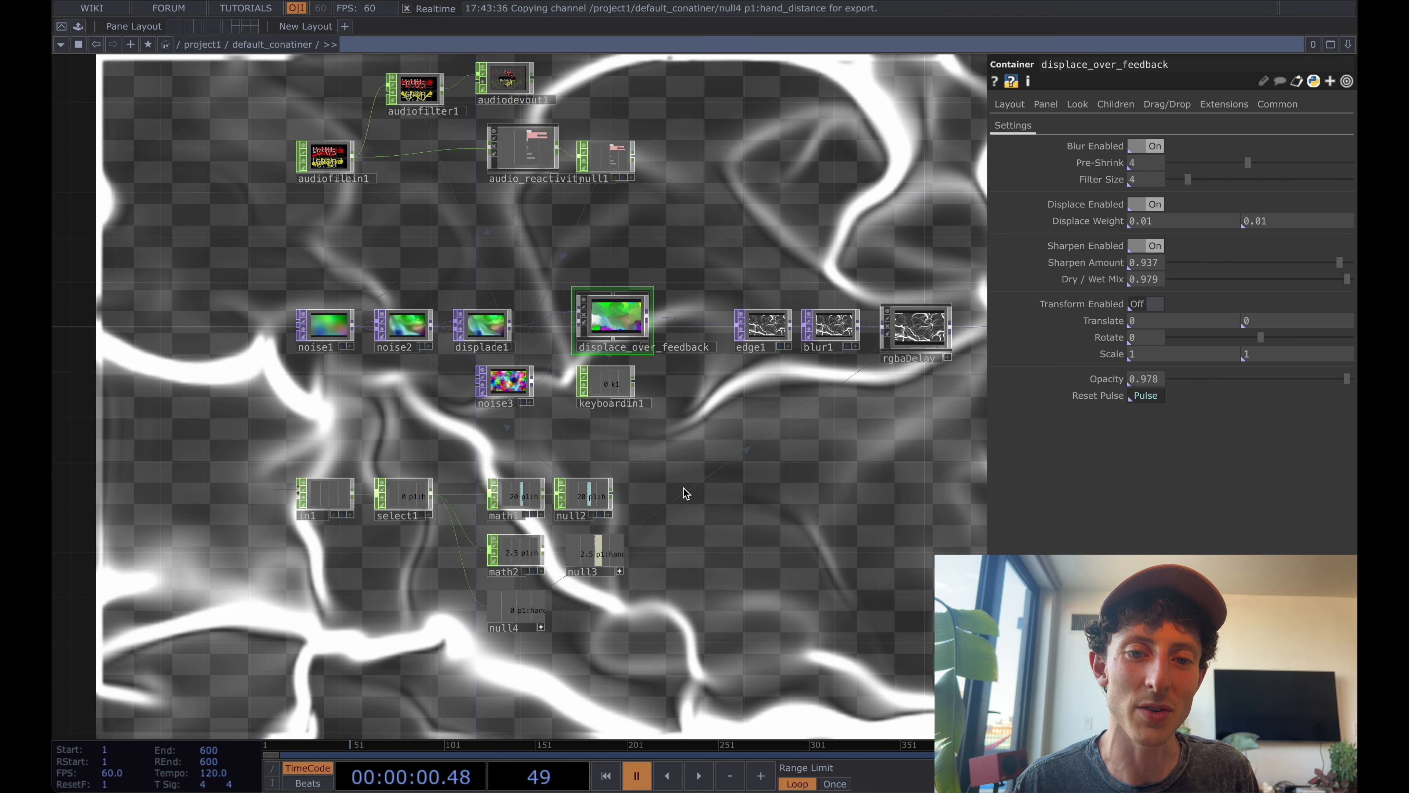
pyautogui.moveTo(721, 507); pyautogui.dragTo(718, 509)
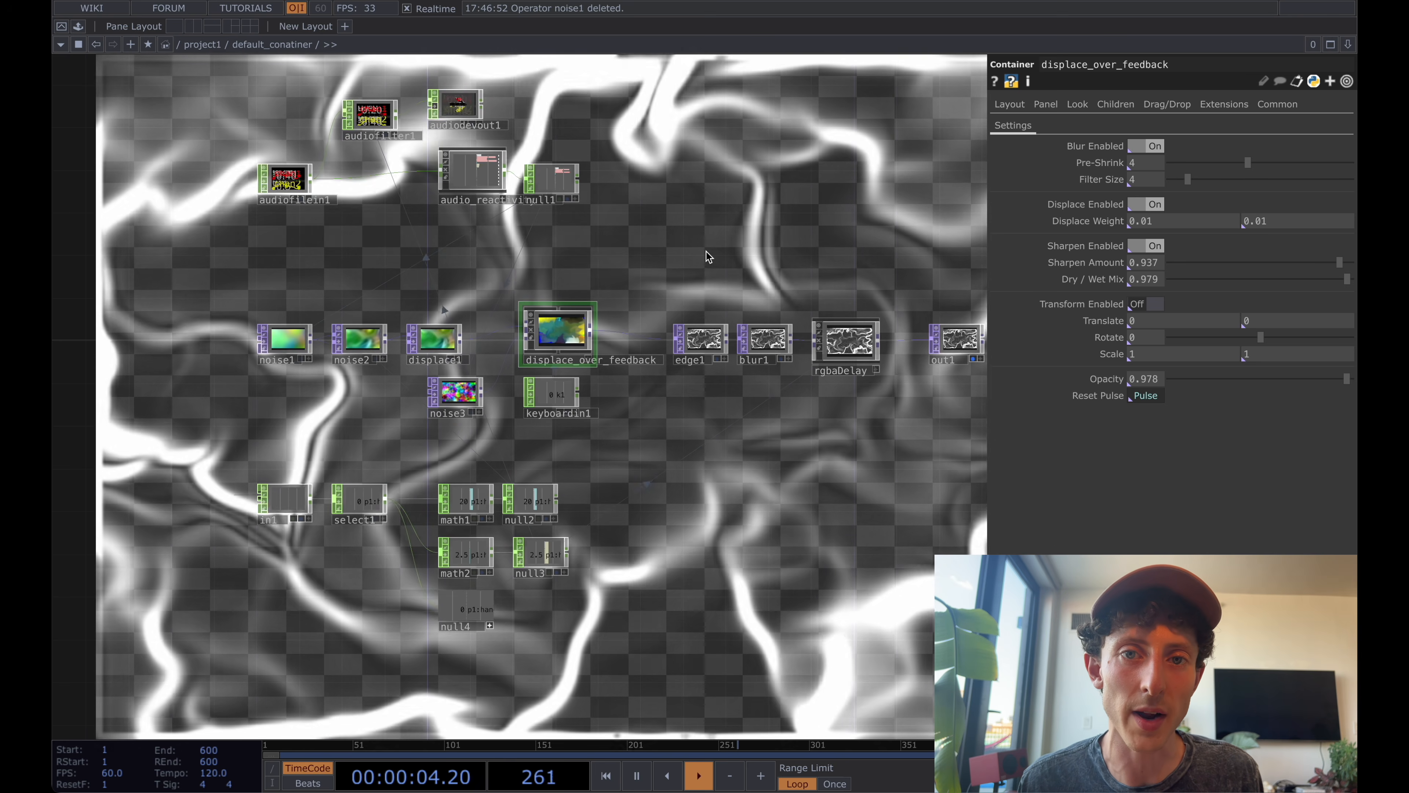
# Go into the particles1 container and examine how the hand data feeds particles_gpu_2022_fluid.
pyautogui.press('u')
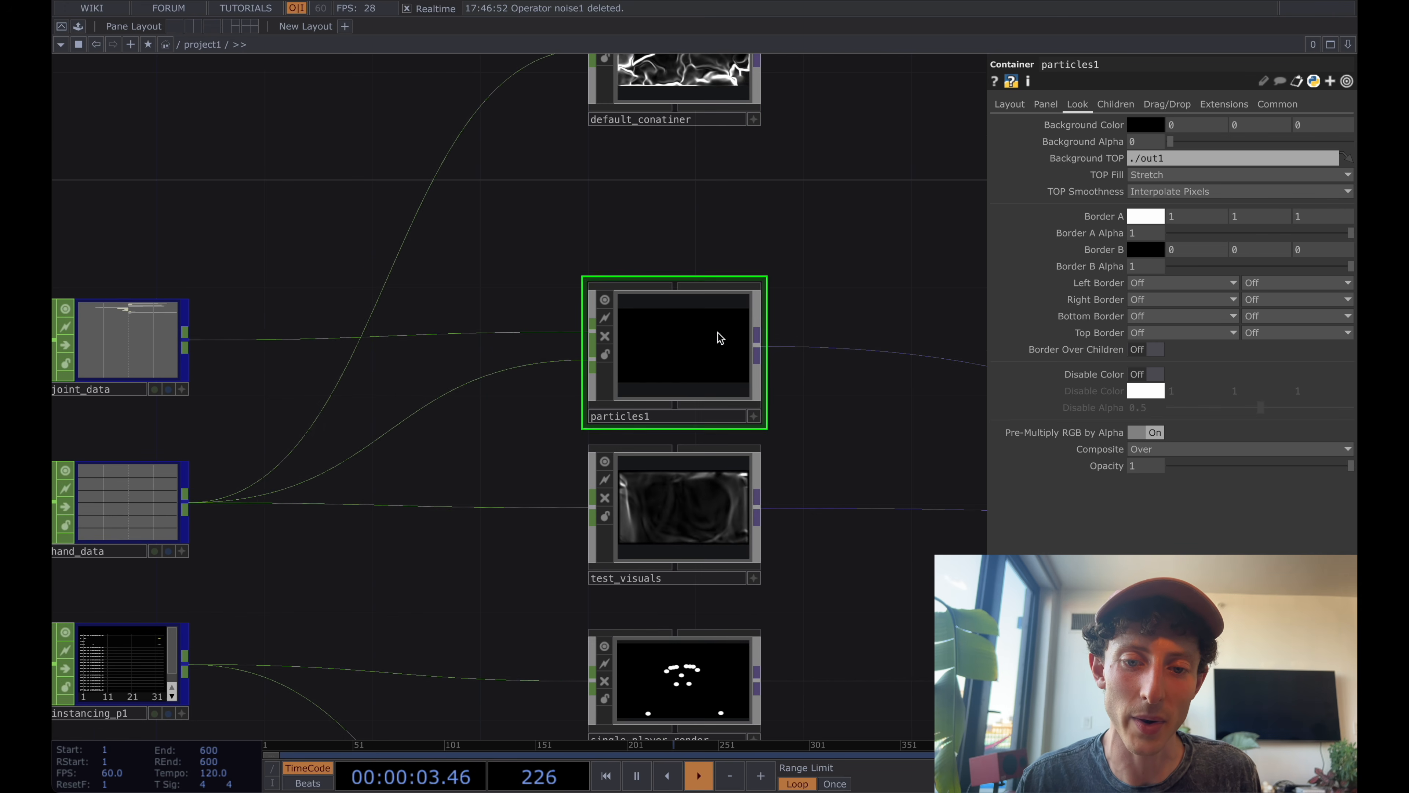
pyautogui.press('i')
pyautogui.moveTo(590, 417); pyautogui.dragTo(692, 444)
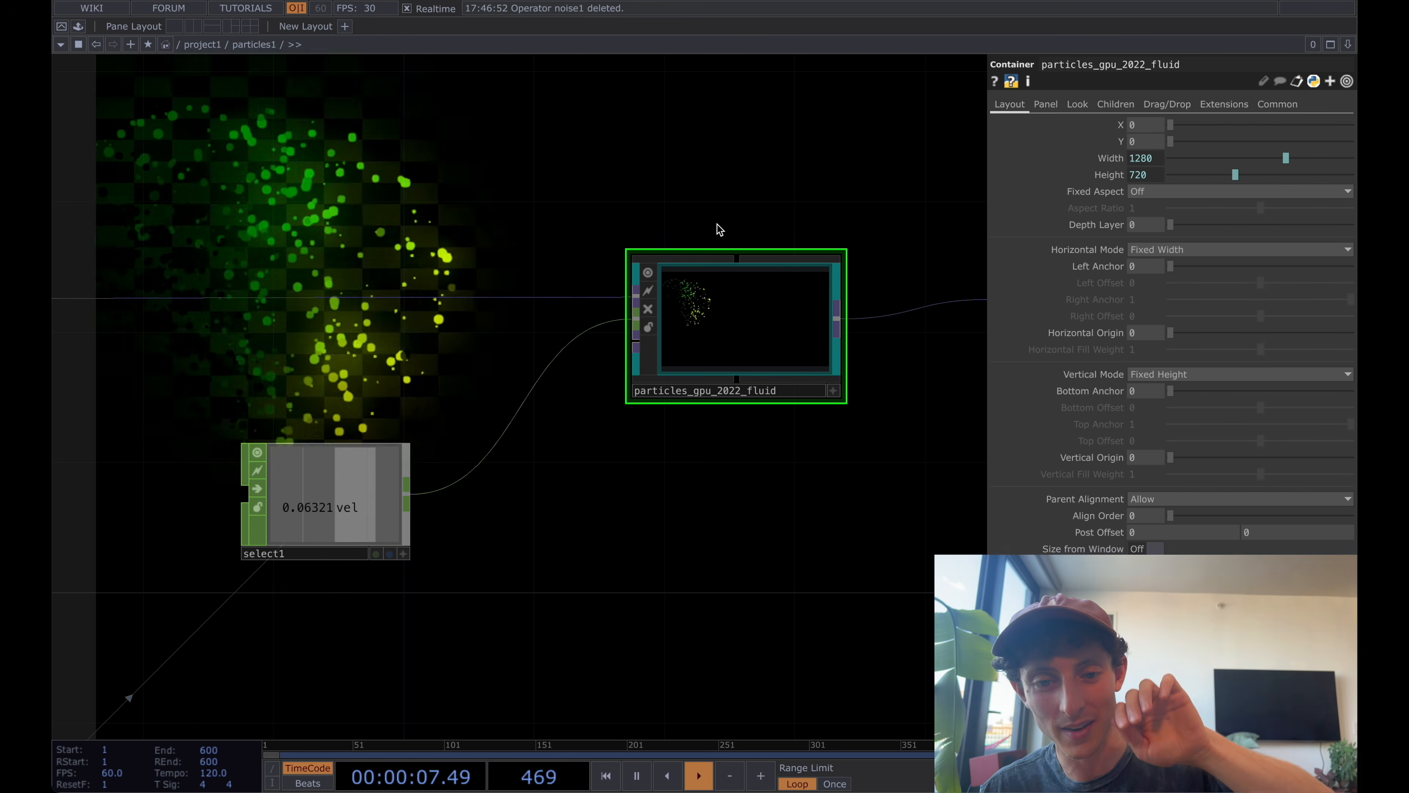
pyautogui.moveTo(533, 208); pyautogui.dragTo(692, 226)
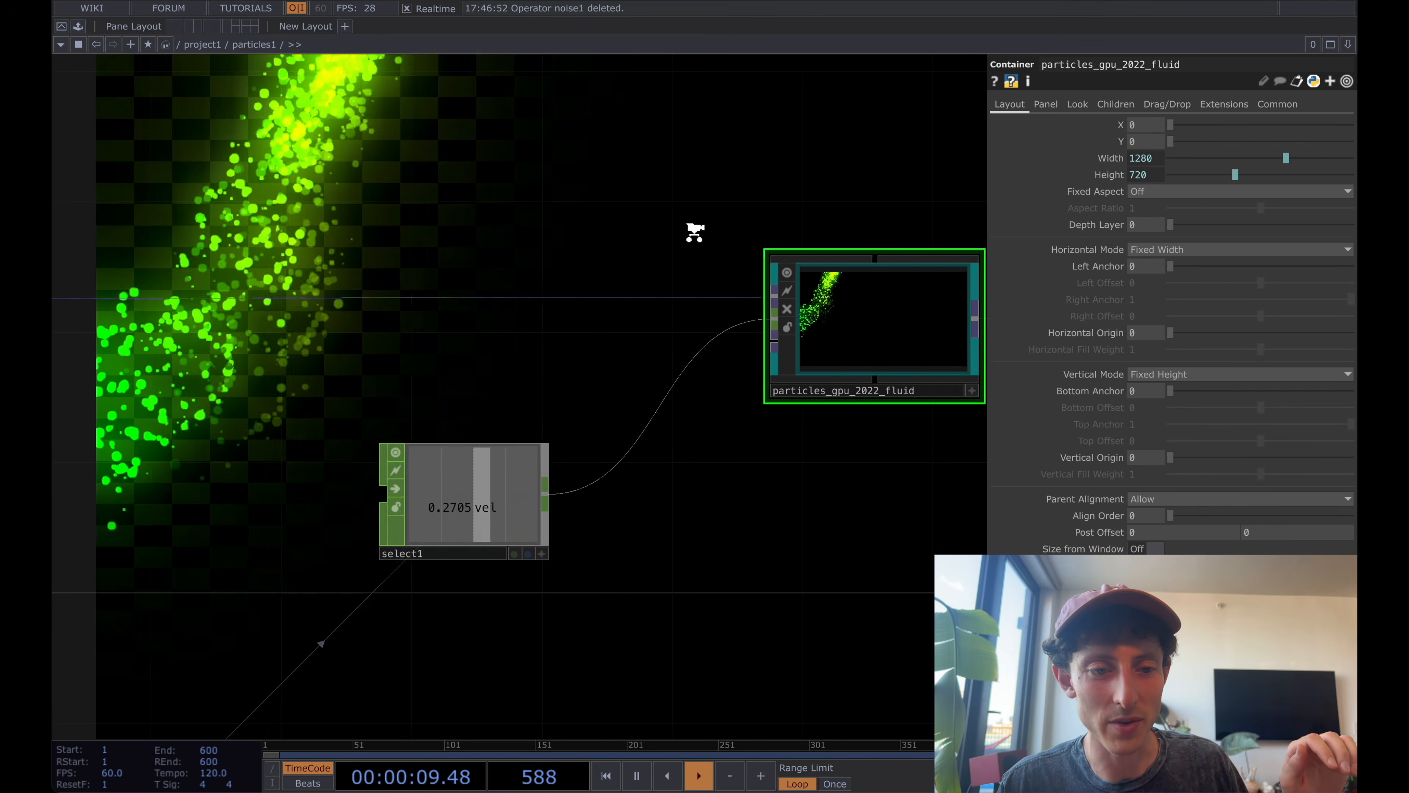
pyautogui.scroll(-3, 691, 227)
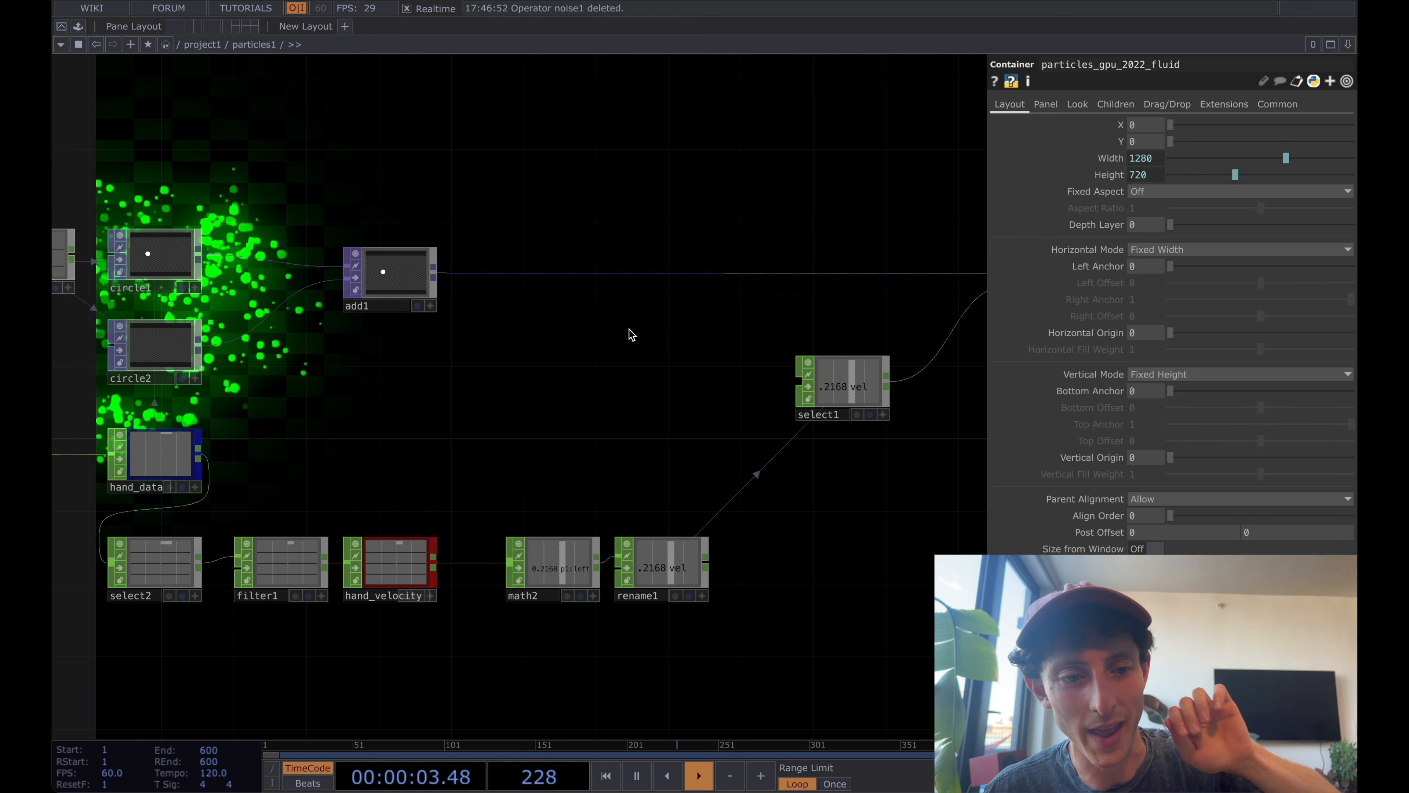
# Add a Noise TOP above select1 and wire it into particles_gpu_2022_fluid's first input in place of add1.
pyautogui.click(589, 331)
pyautogui.moveTo(589, 330); pyautogui.dragTo(333, 350)
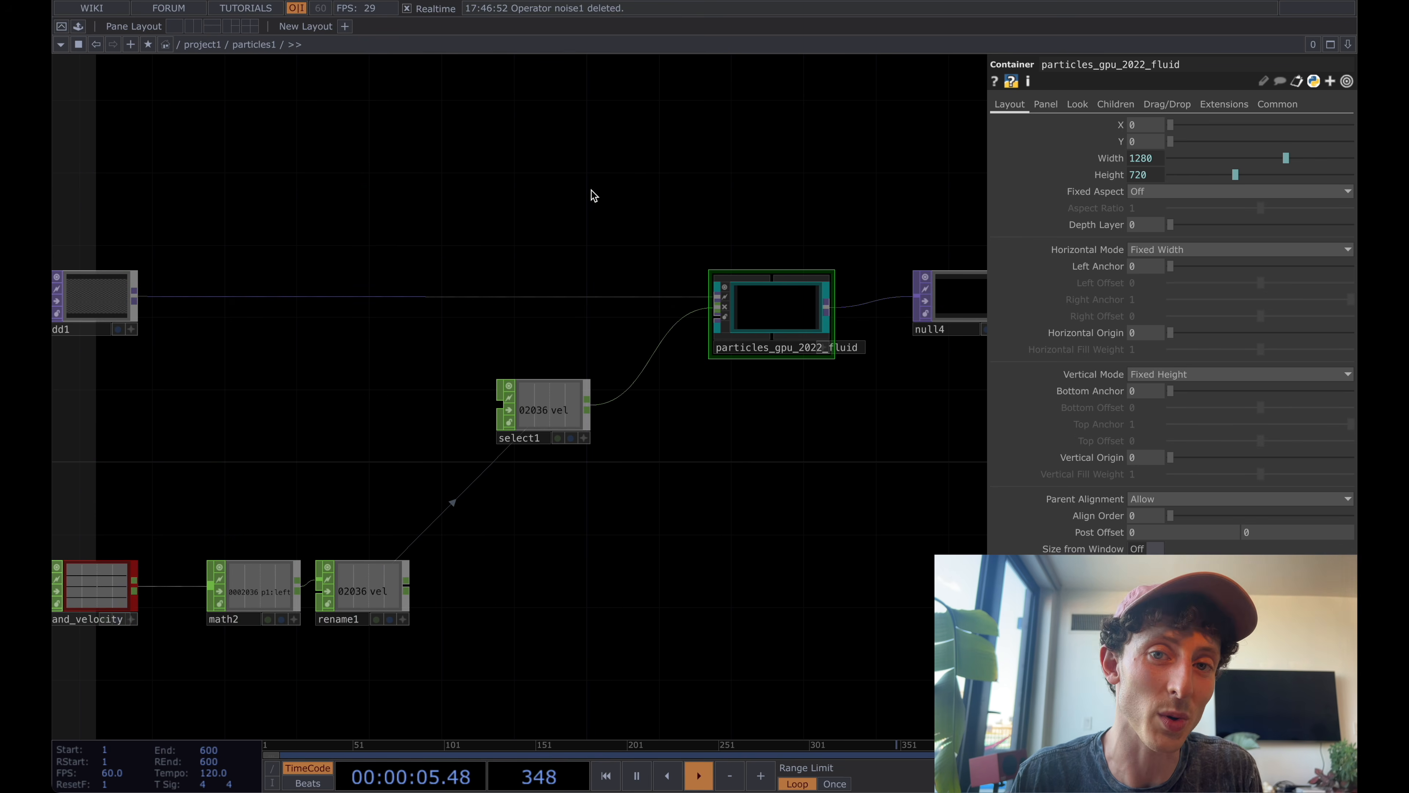
pyautogui.press('Tab')
pyautogui.press('Return')
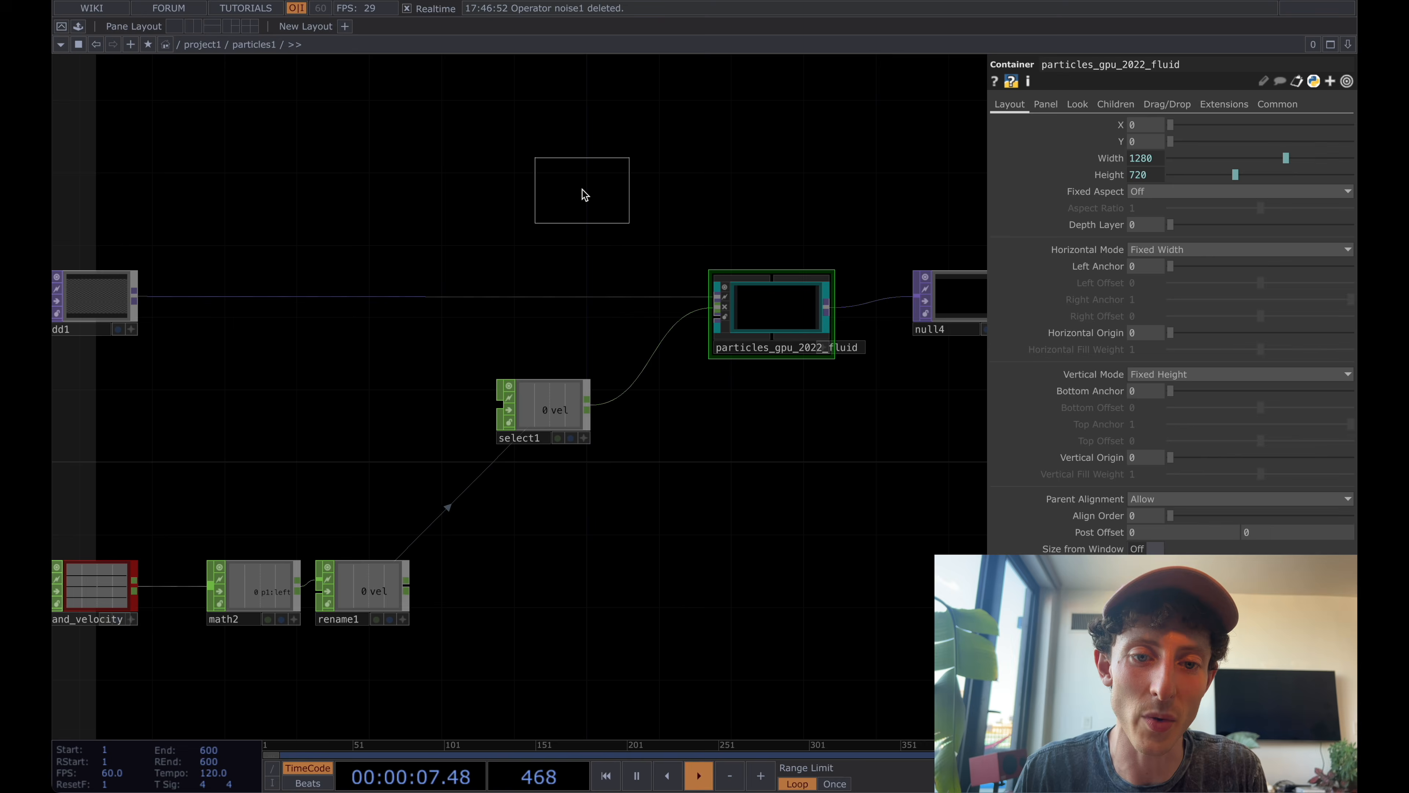
pyautogui.click(582, 190)
pyautogui.click(644, 251)
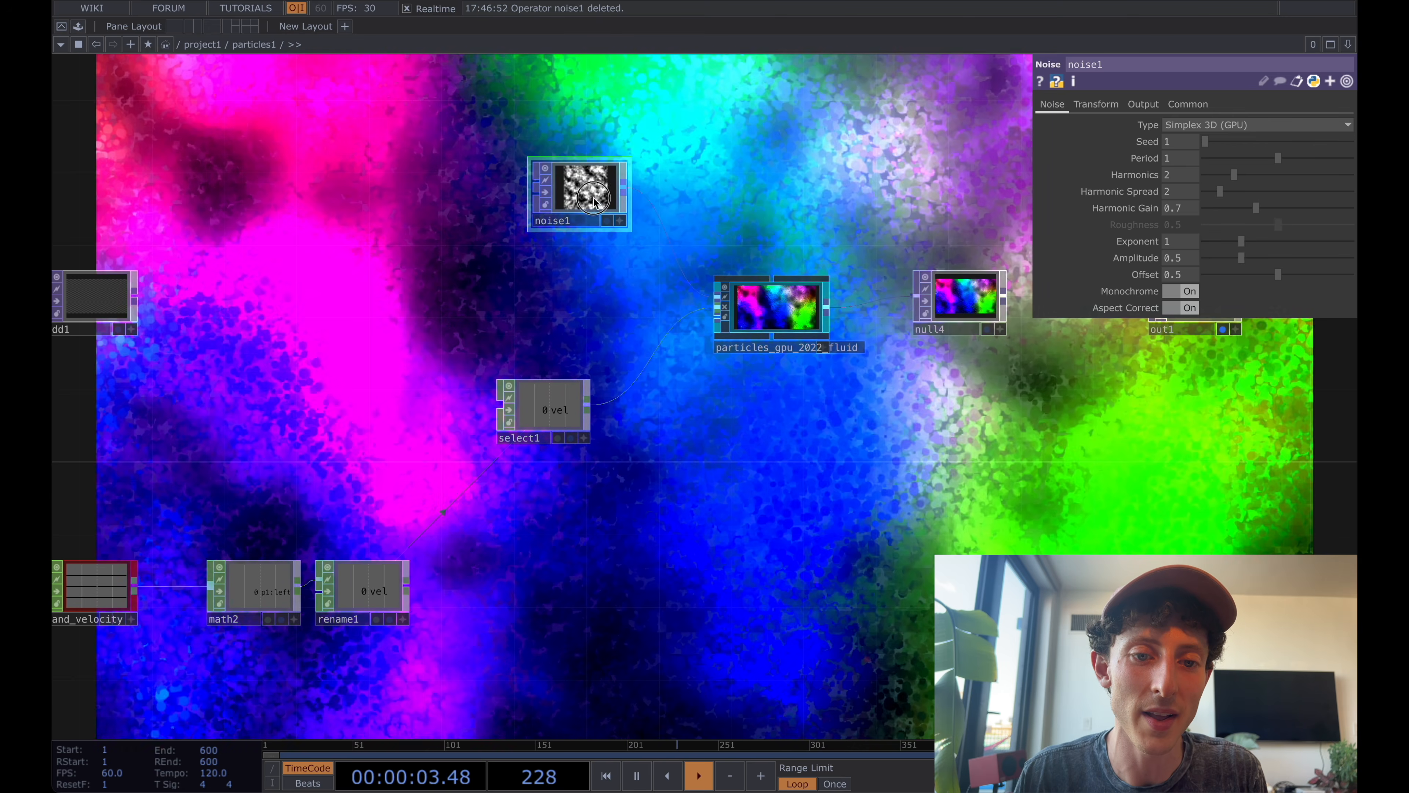
# Move noise1 closer to select1 and also wire its output into the lower texture input of particles_gpu_2022_fluid.
pyautogui.moveTo(589, 197); pyautogui.dragTo(549, 242)
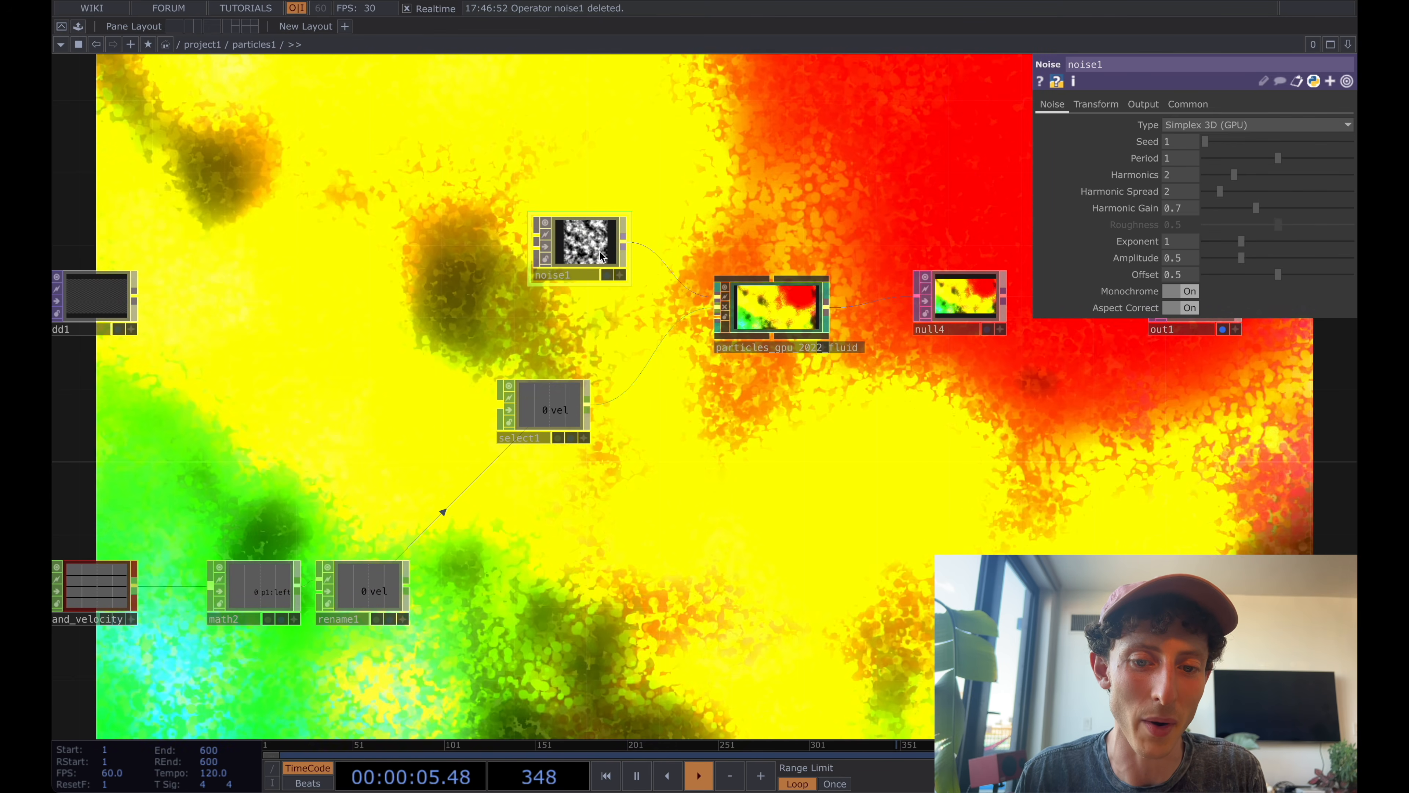
pyautogui.scroll(4, 594, 256)
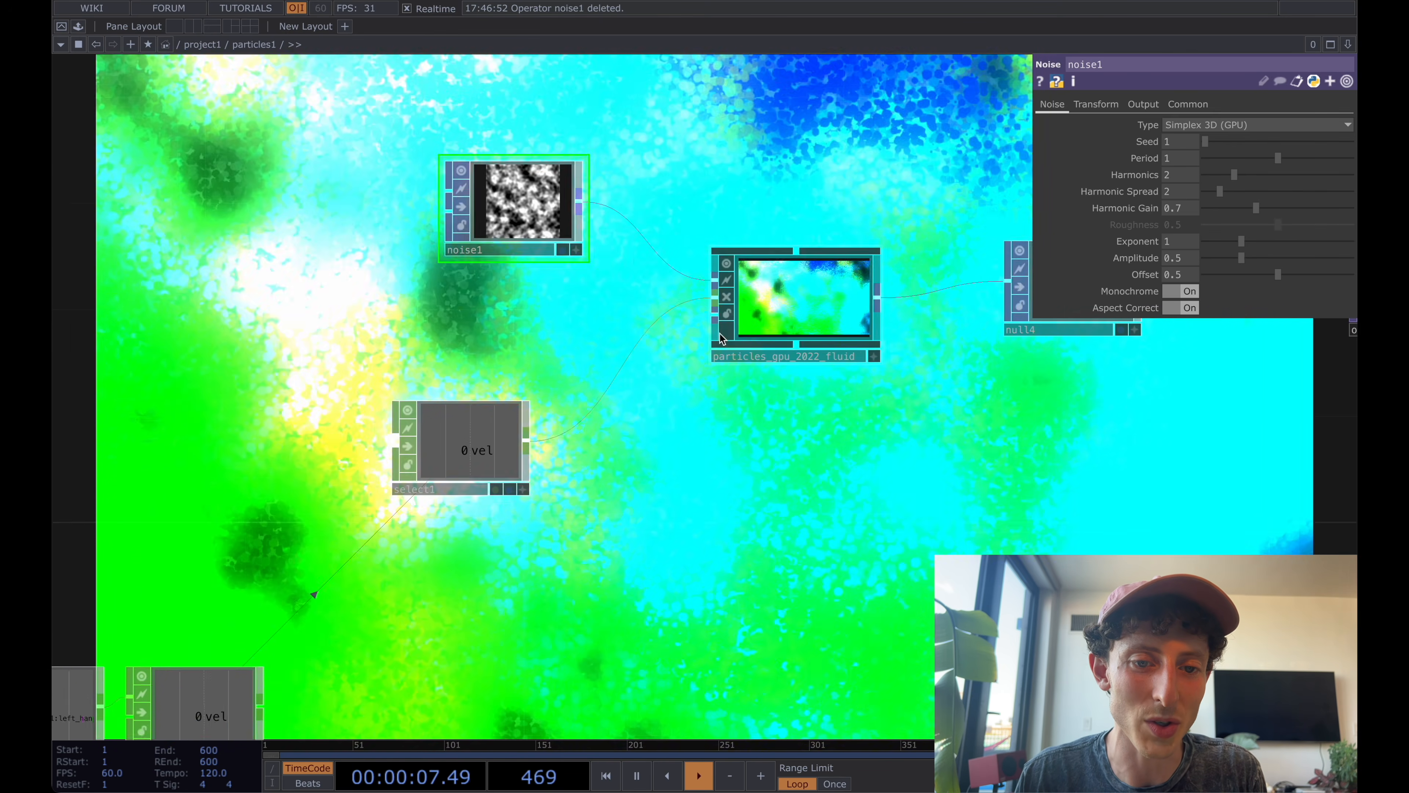
pyautogui.moveTo(571, 194); pyautogui.dragTo(714, 314)
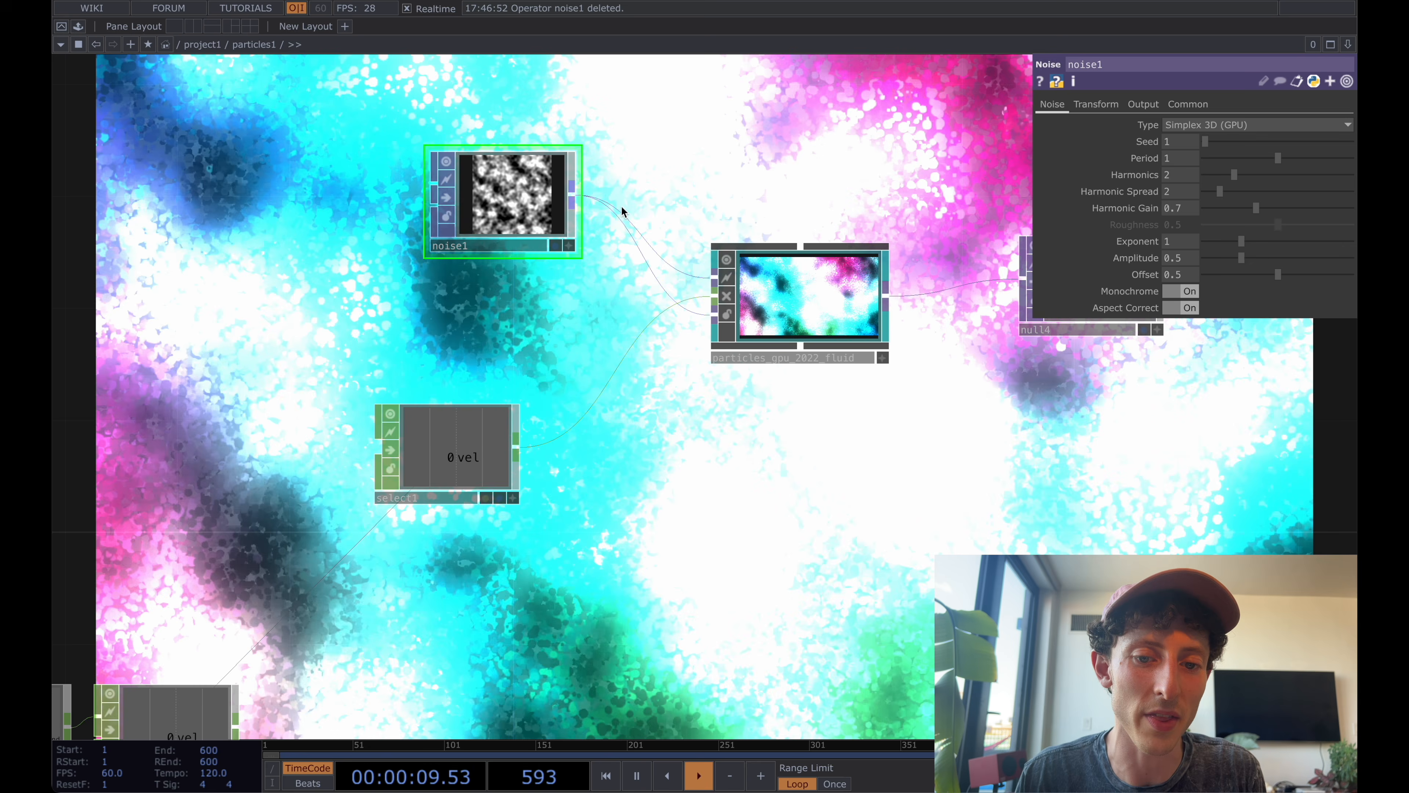
# Animate noise1's Z Translate with a running-time expression in seconds and turn its Monochrome option off.
pyautogui.click(517, 186)
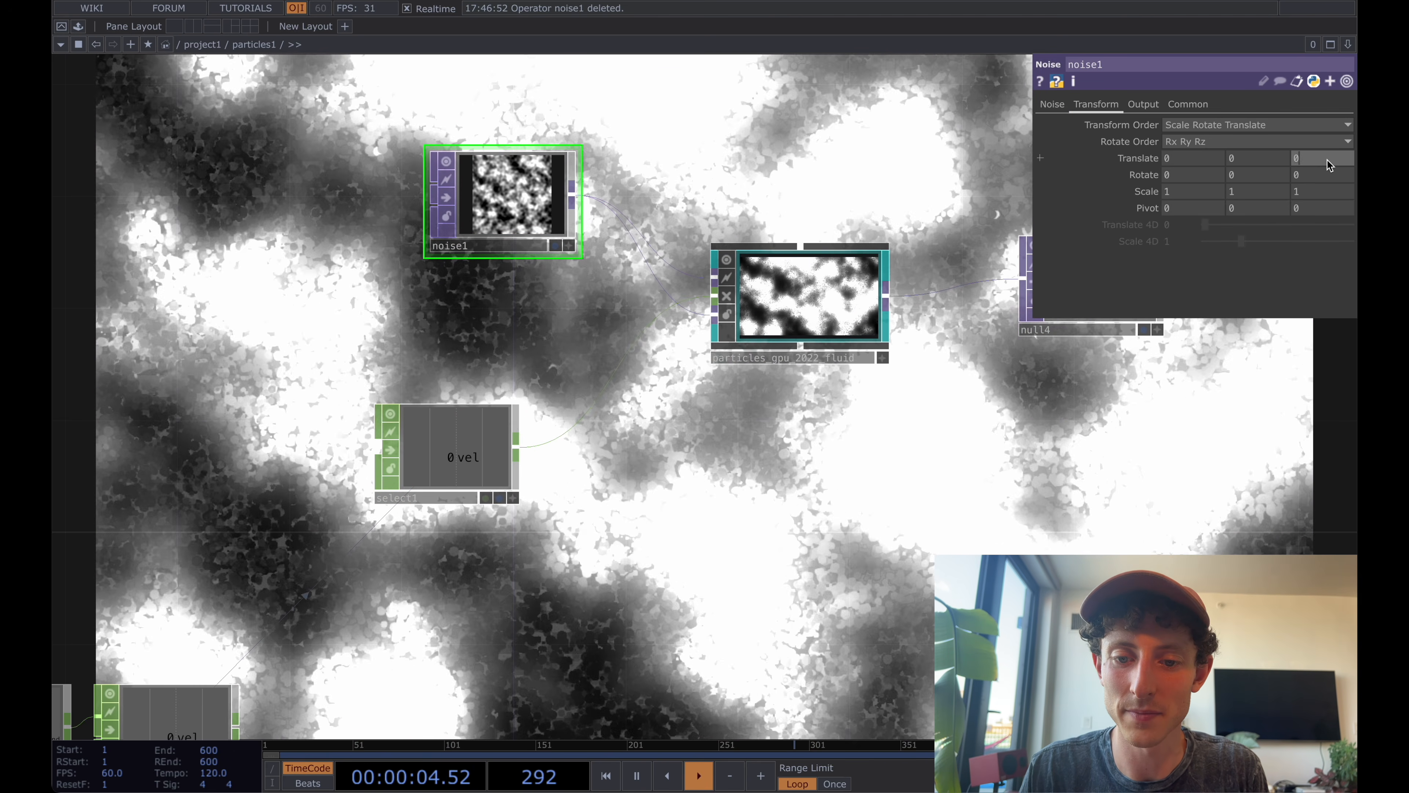
pyautogui.write('ds')
pyautogui.press('Return')
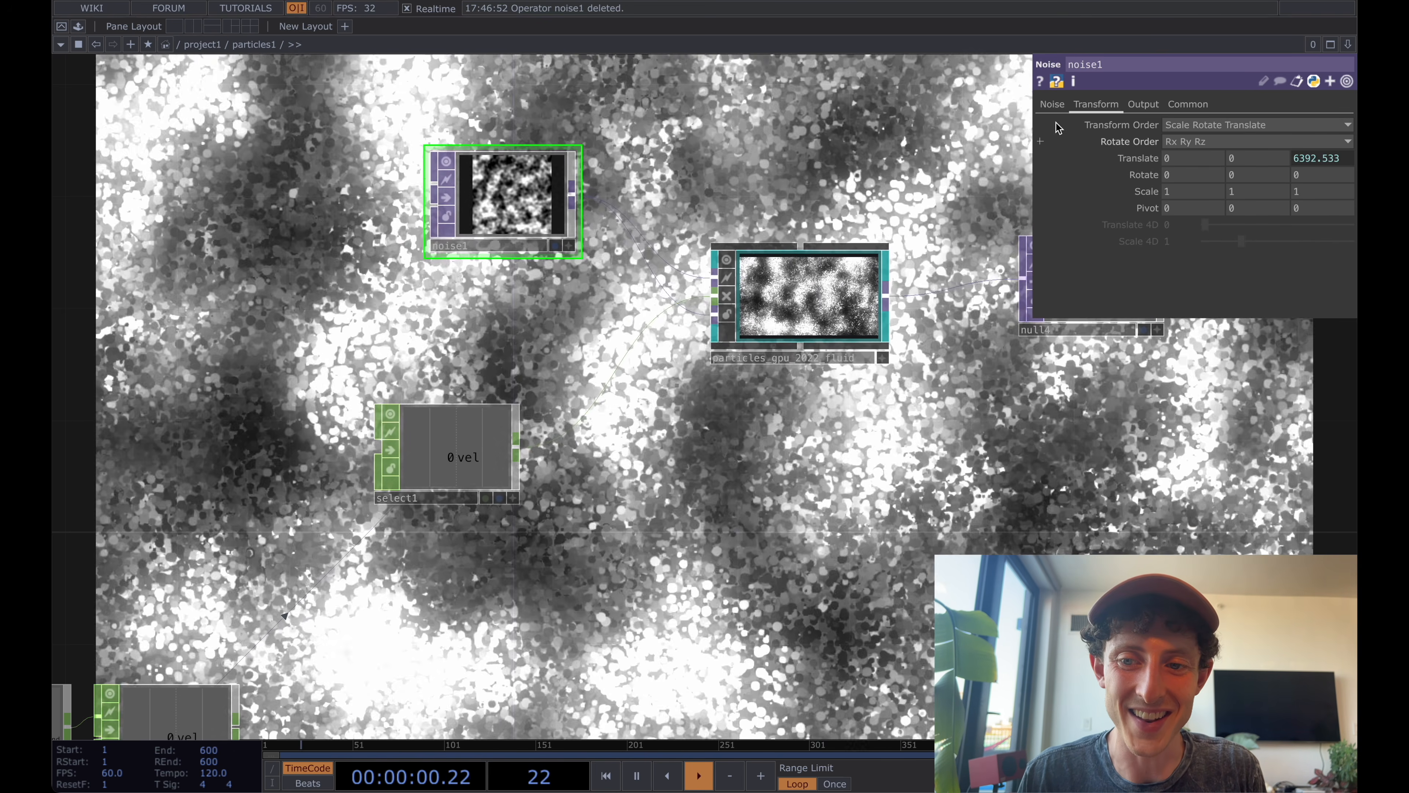
pyautogui.click(1052, 104)
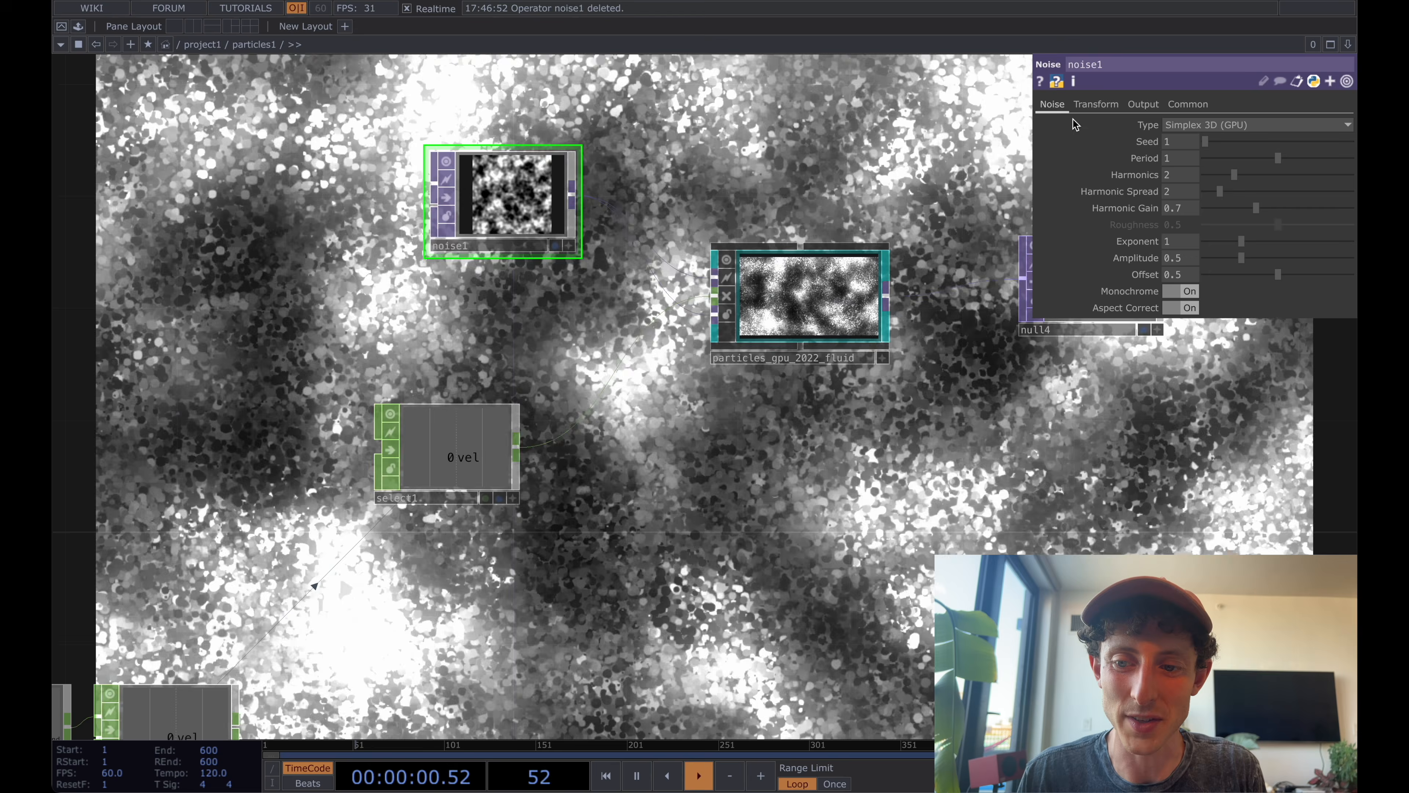
pyautogui.click(1176, 291)
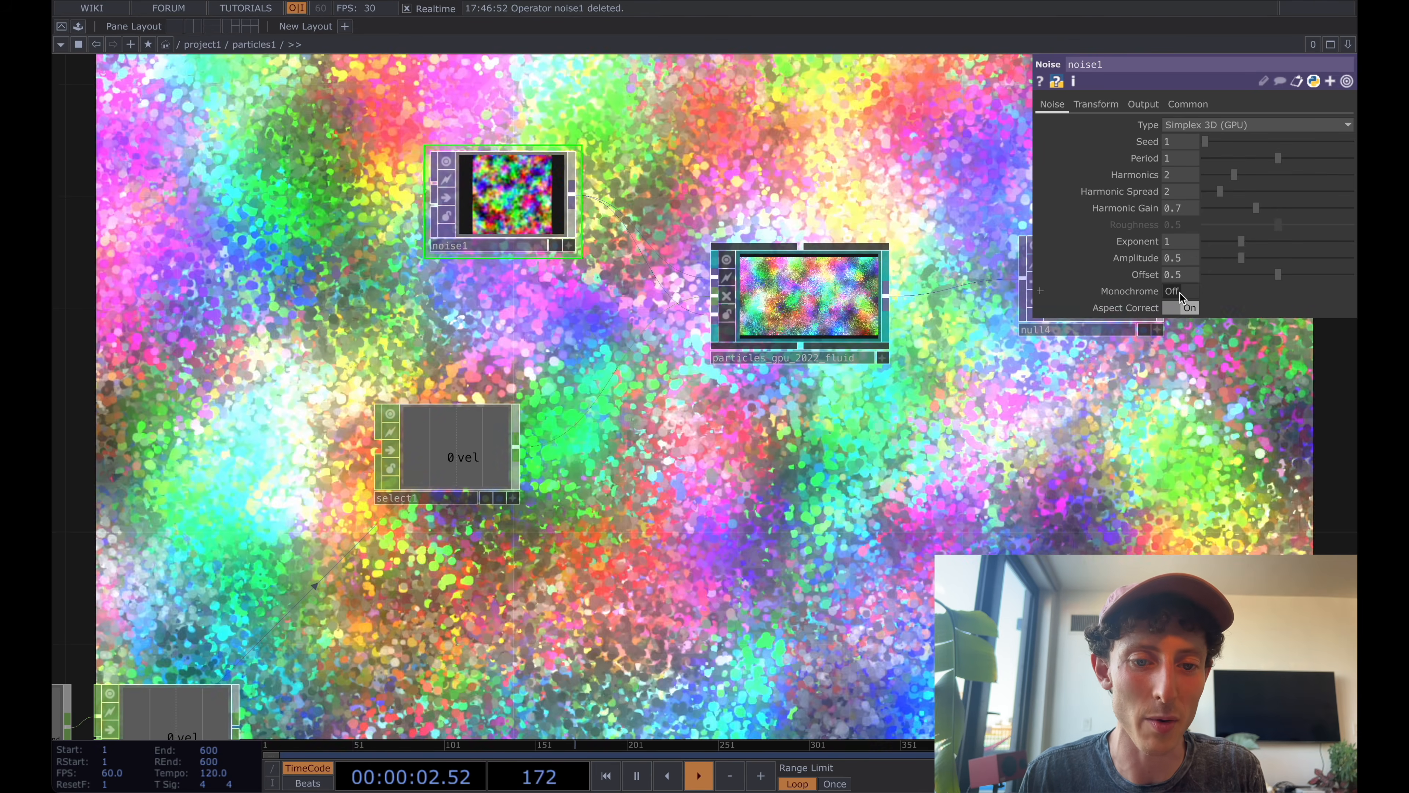